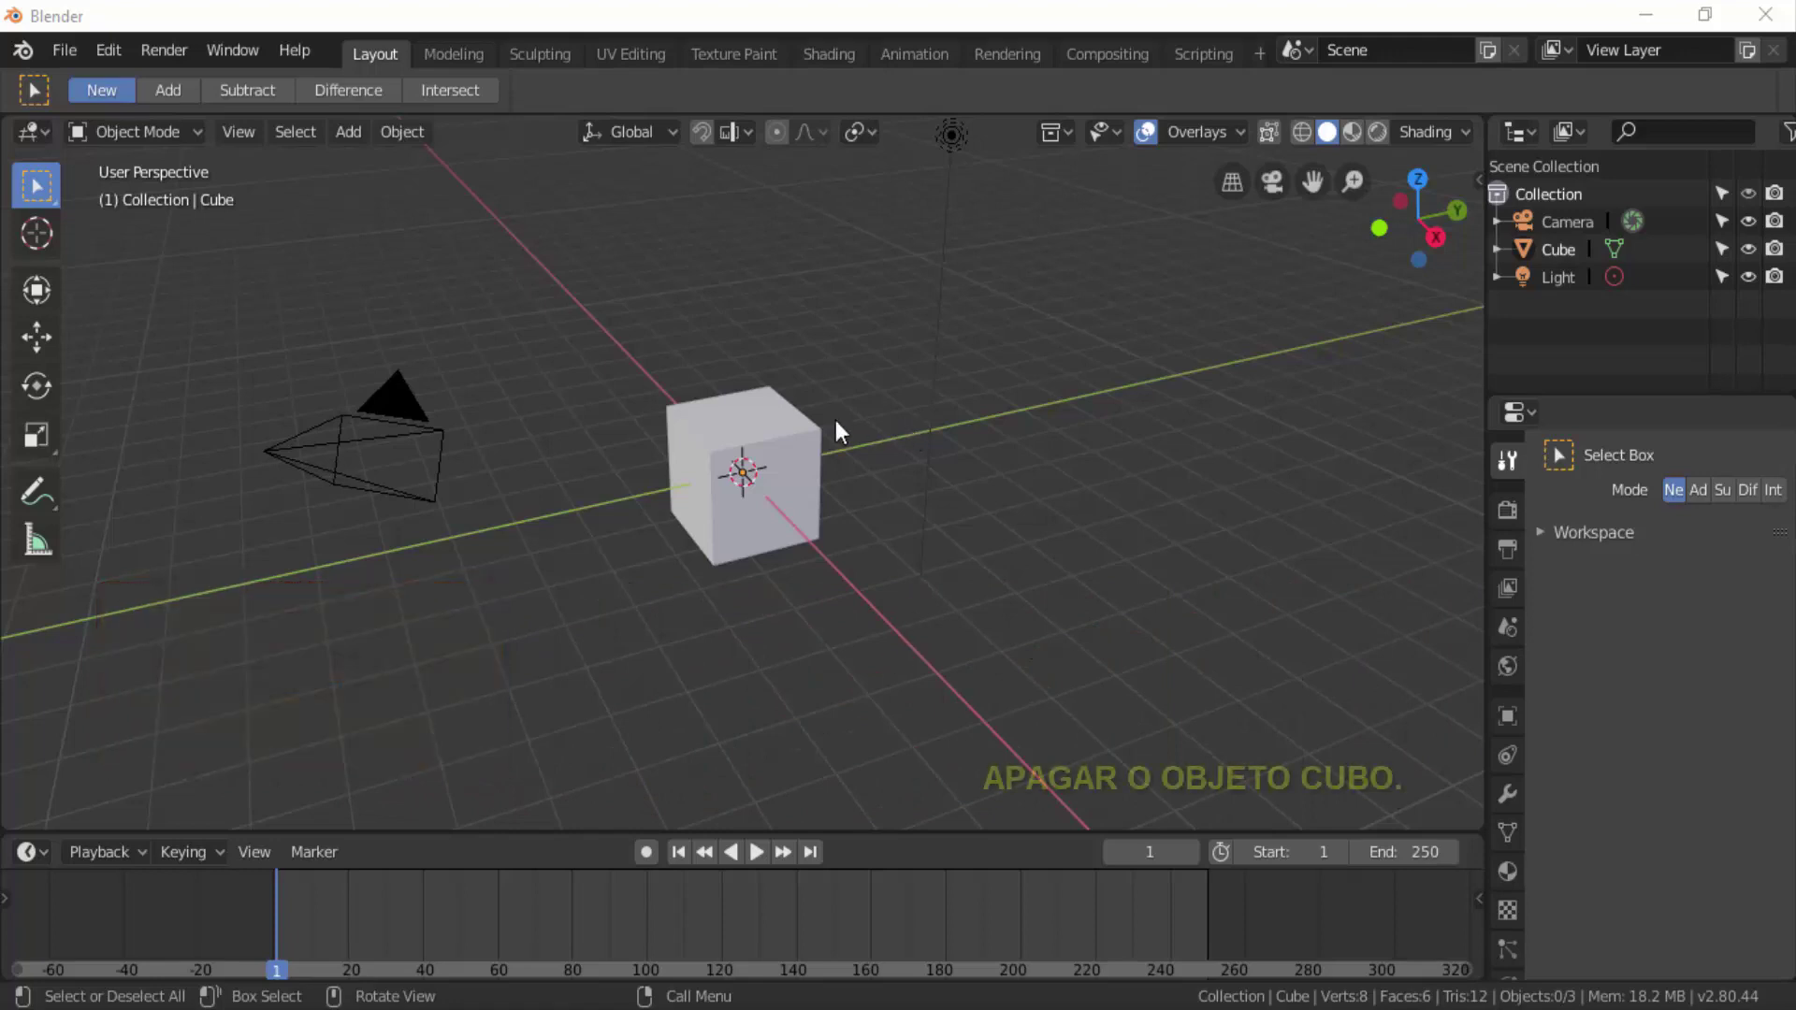
Select the default cube and delete it, leaving only the camera and light.
left_click(759, 419)
key("x")
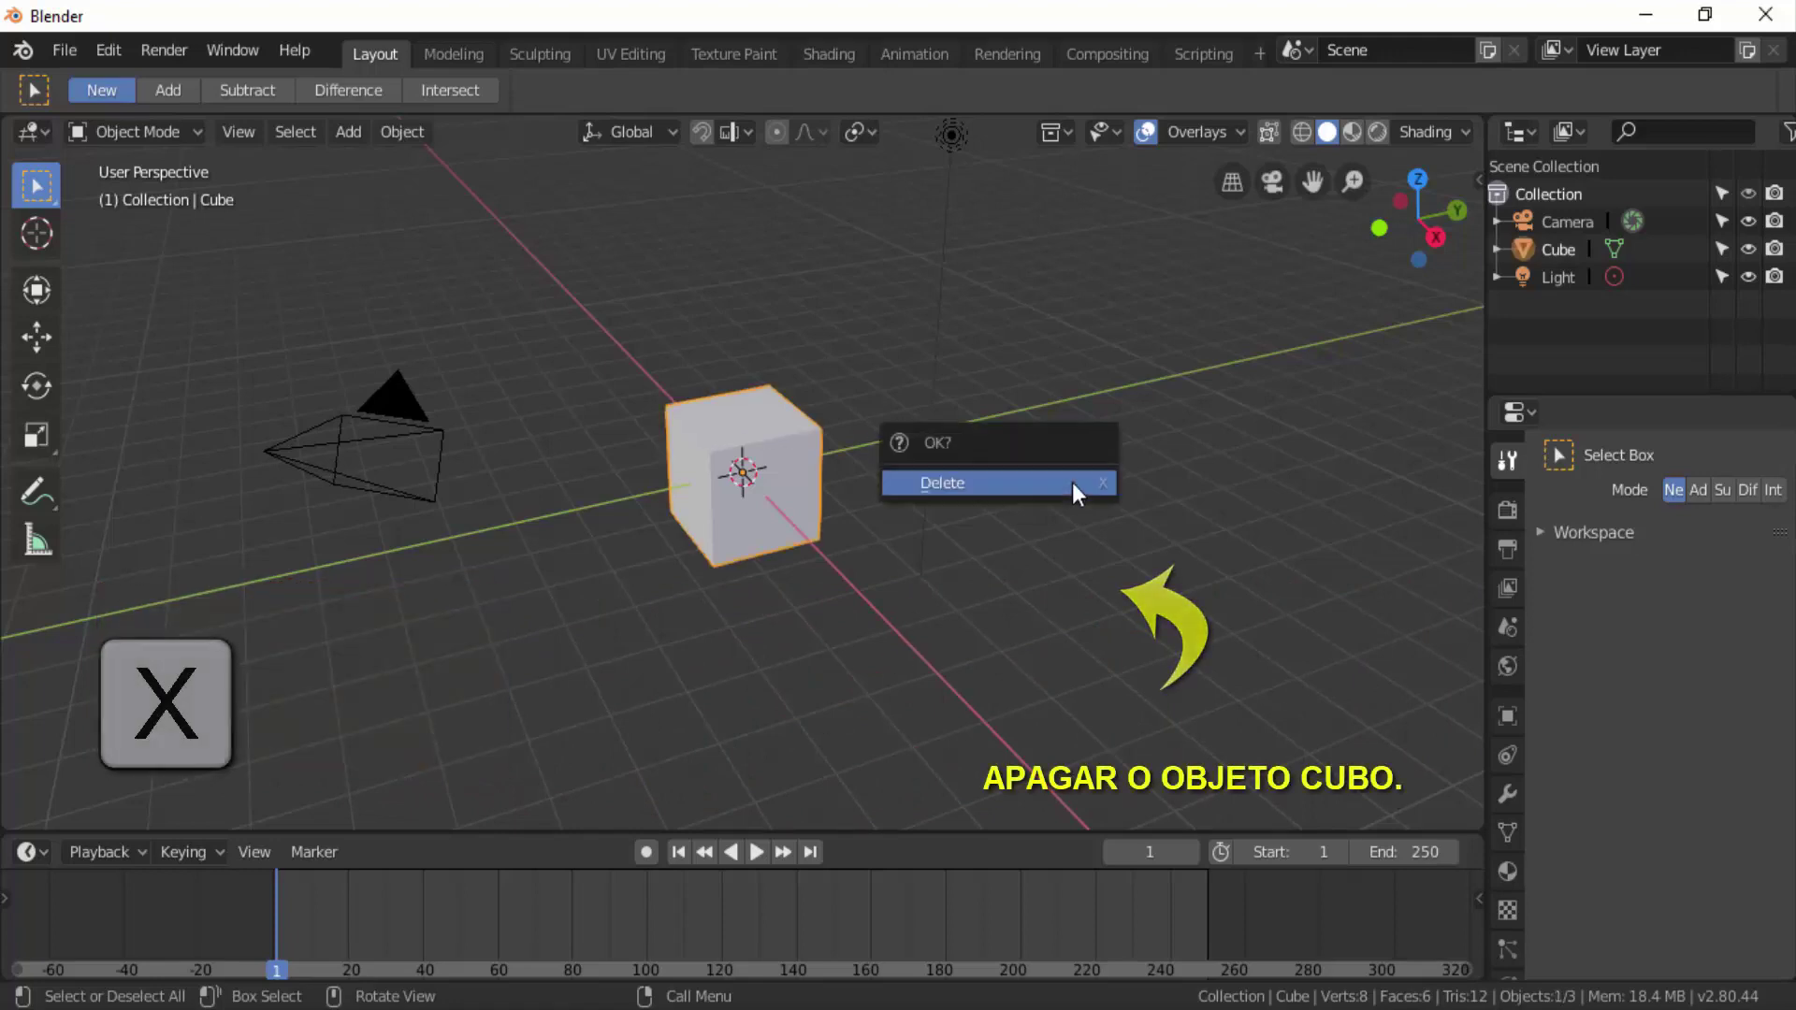
left_click(1072, 483)
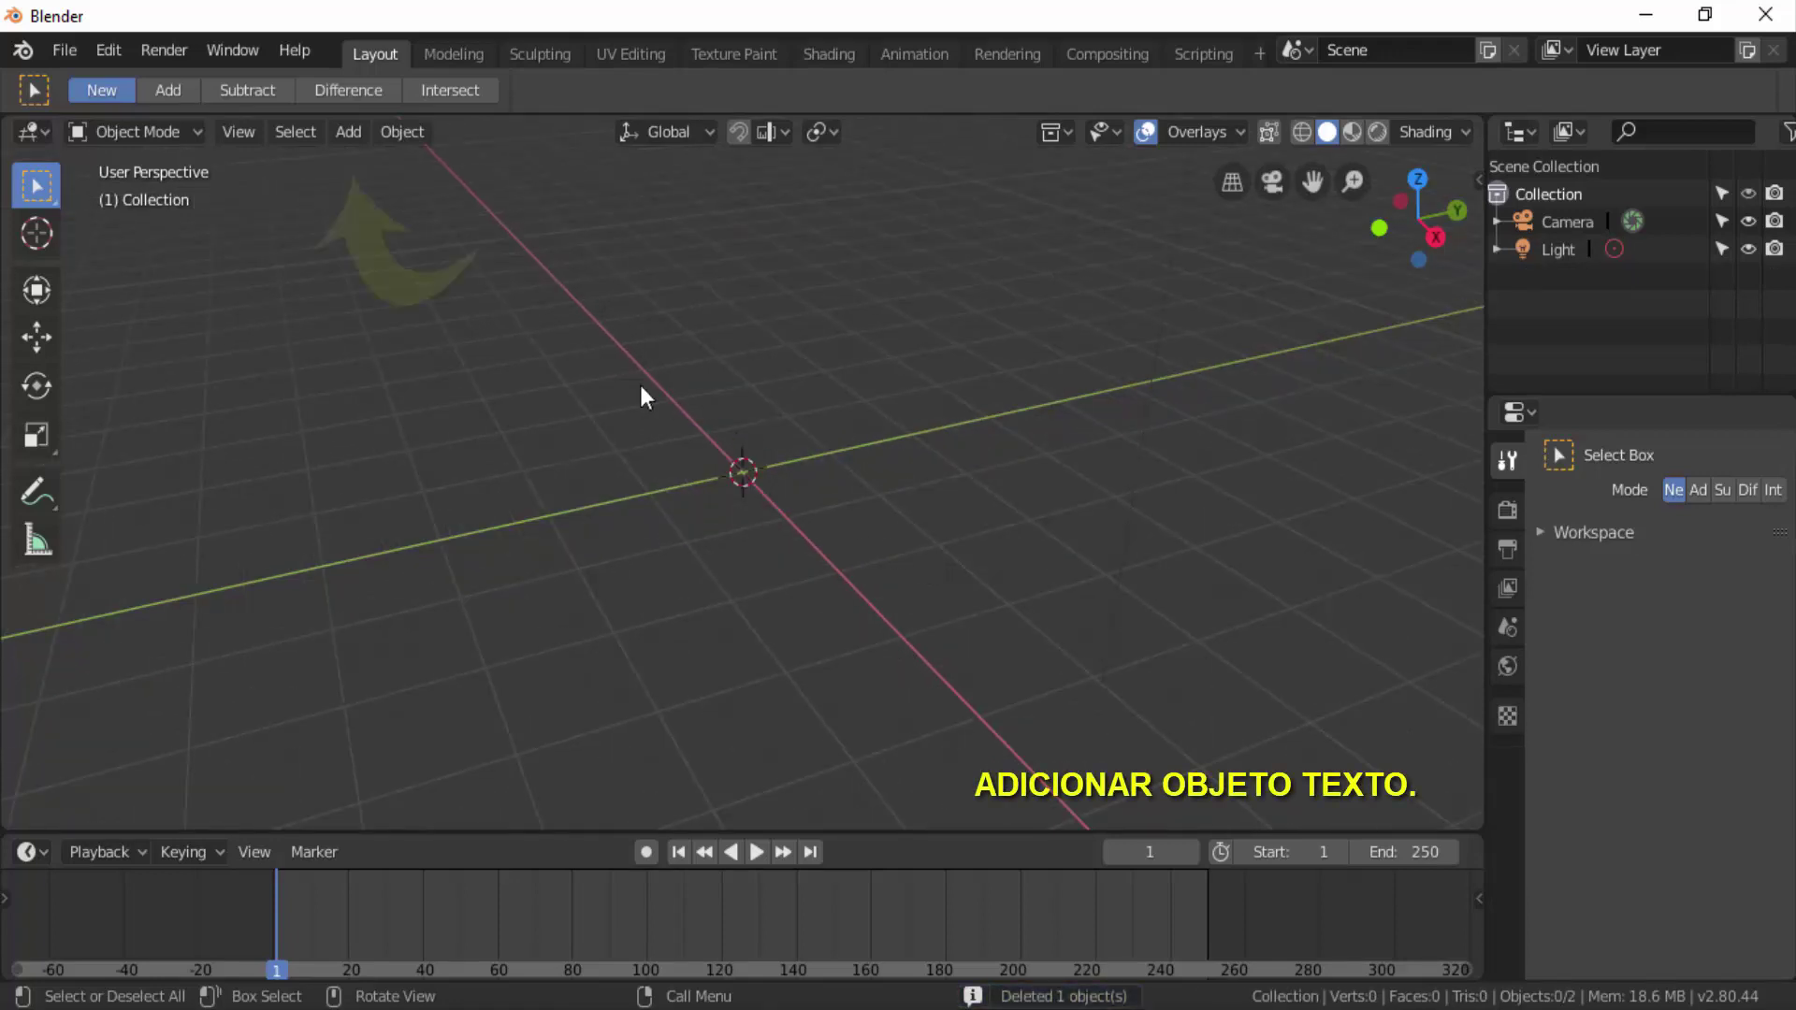
Add a Text object at the origin with Shift+A and scale it up.
left_click(344, 135)
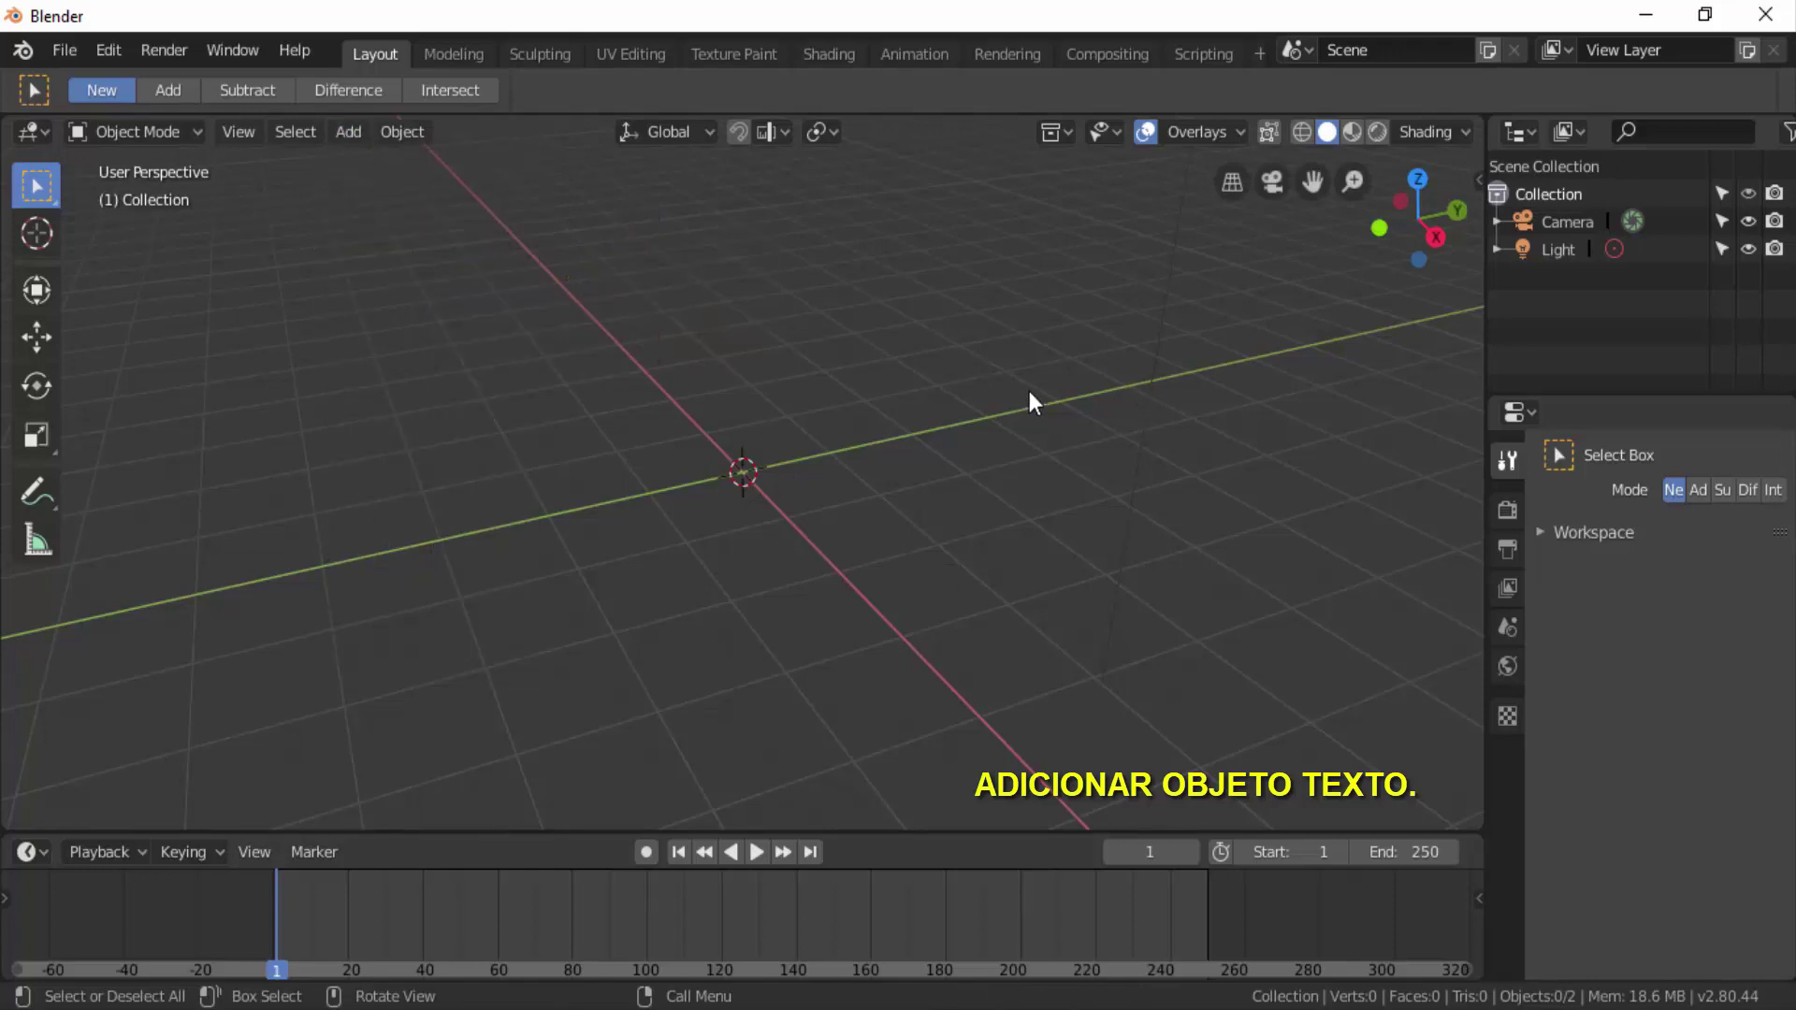
key("shift+a")
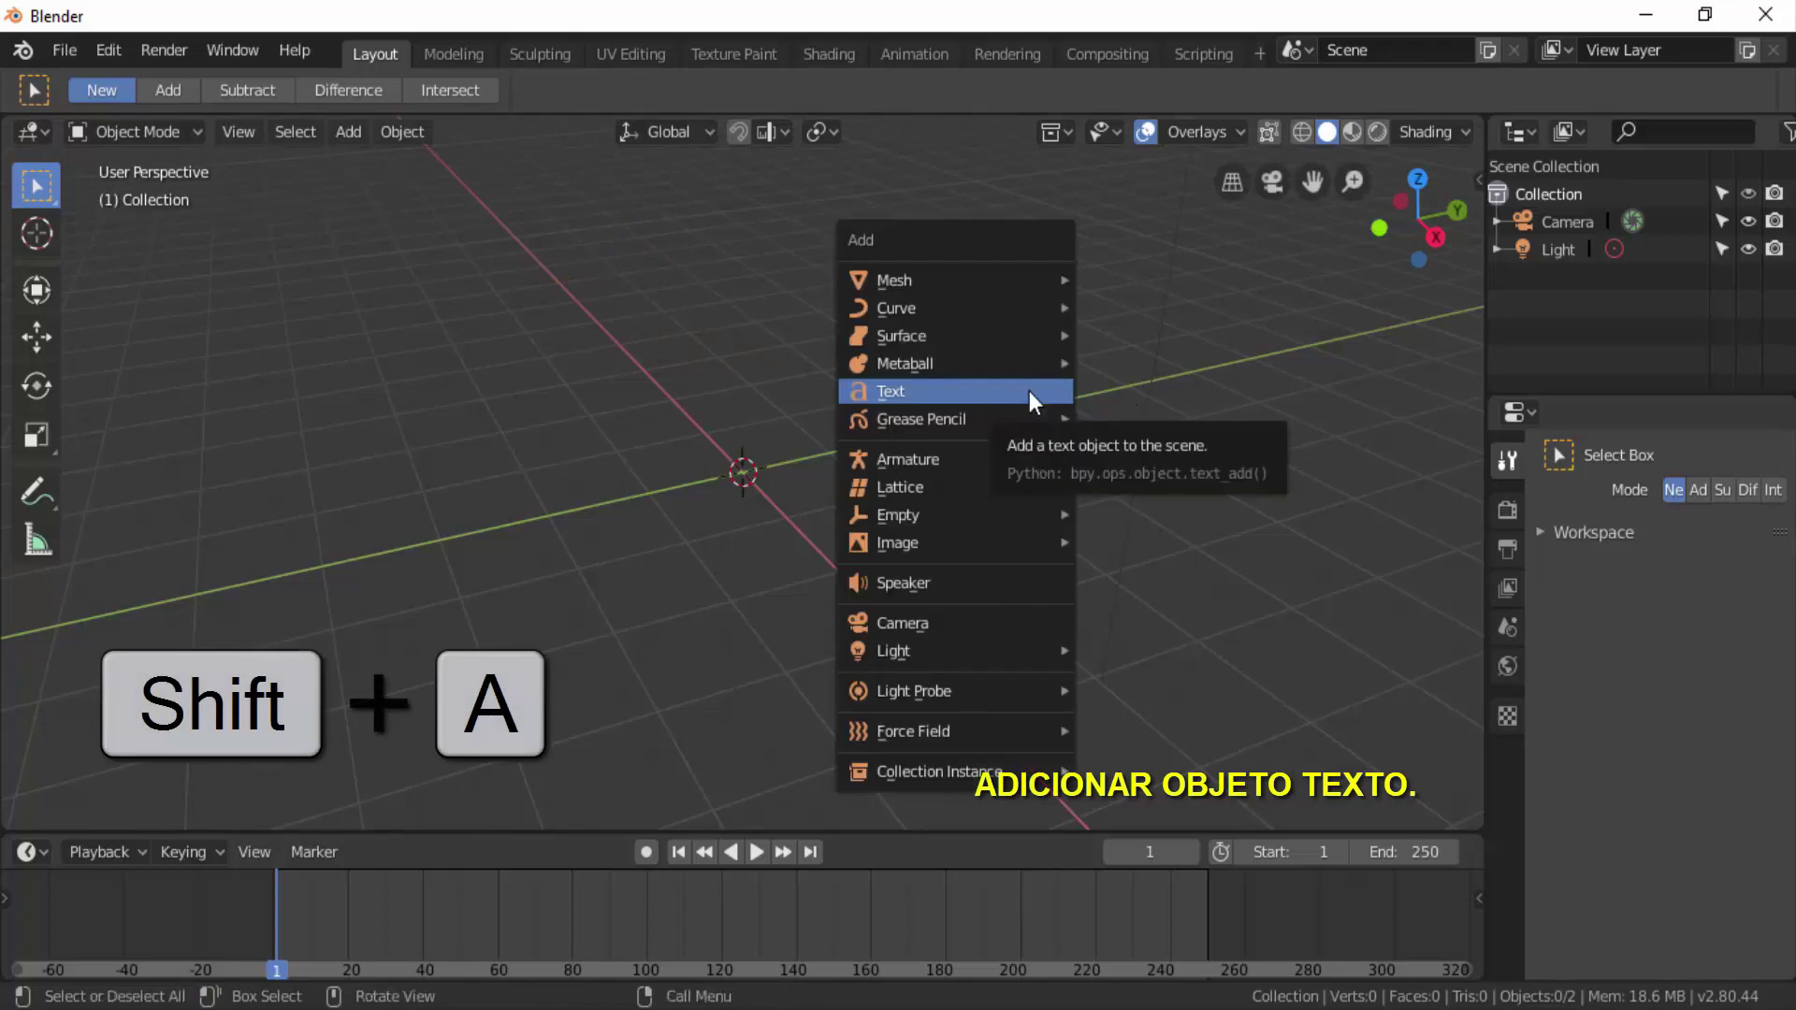
left_click(895, 395)
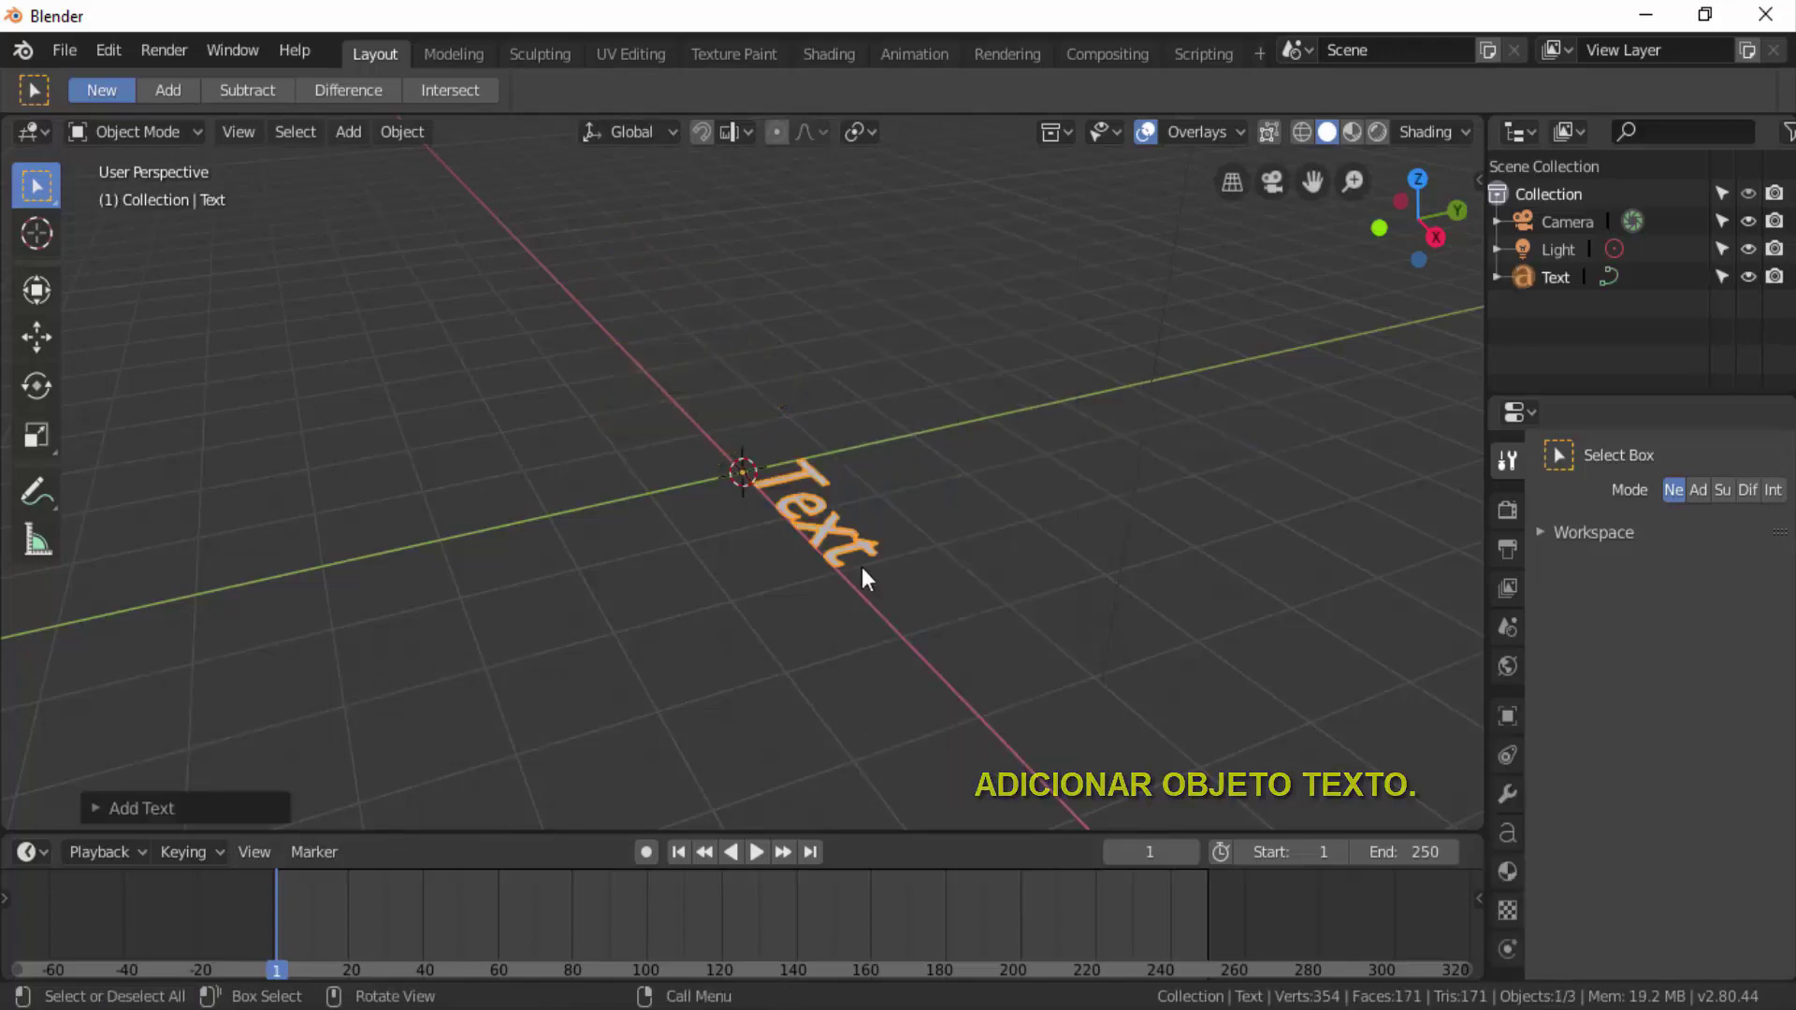
key("s")
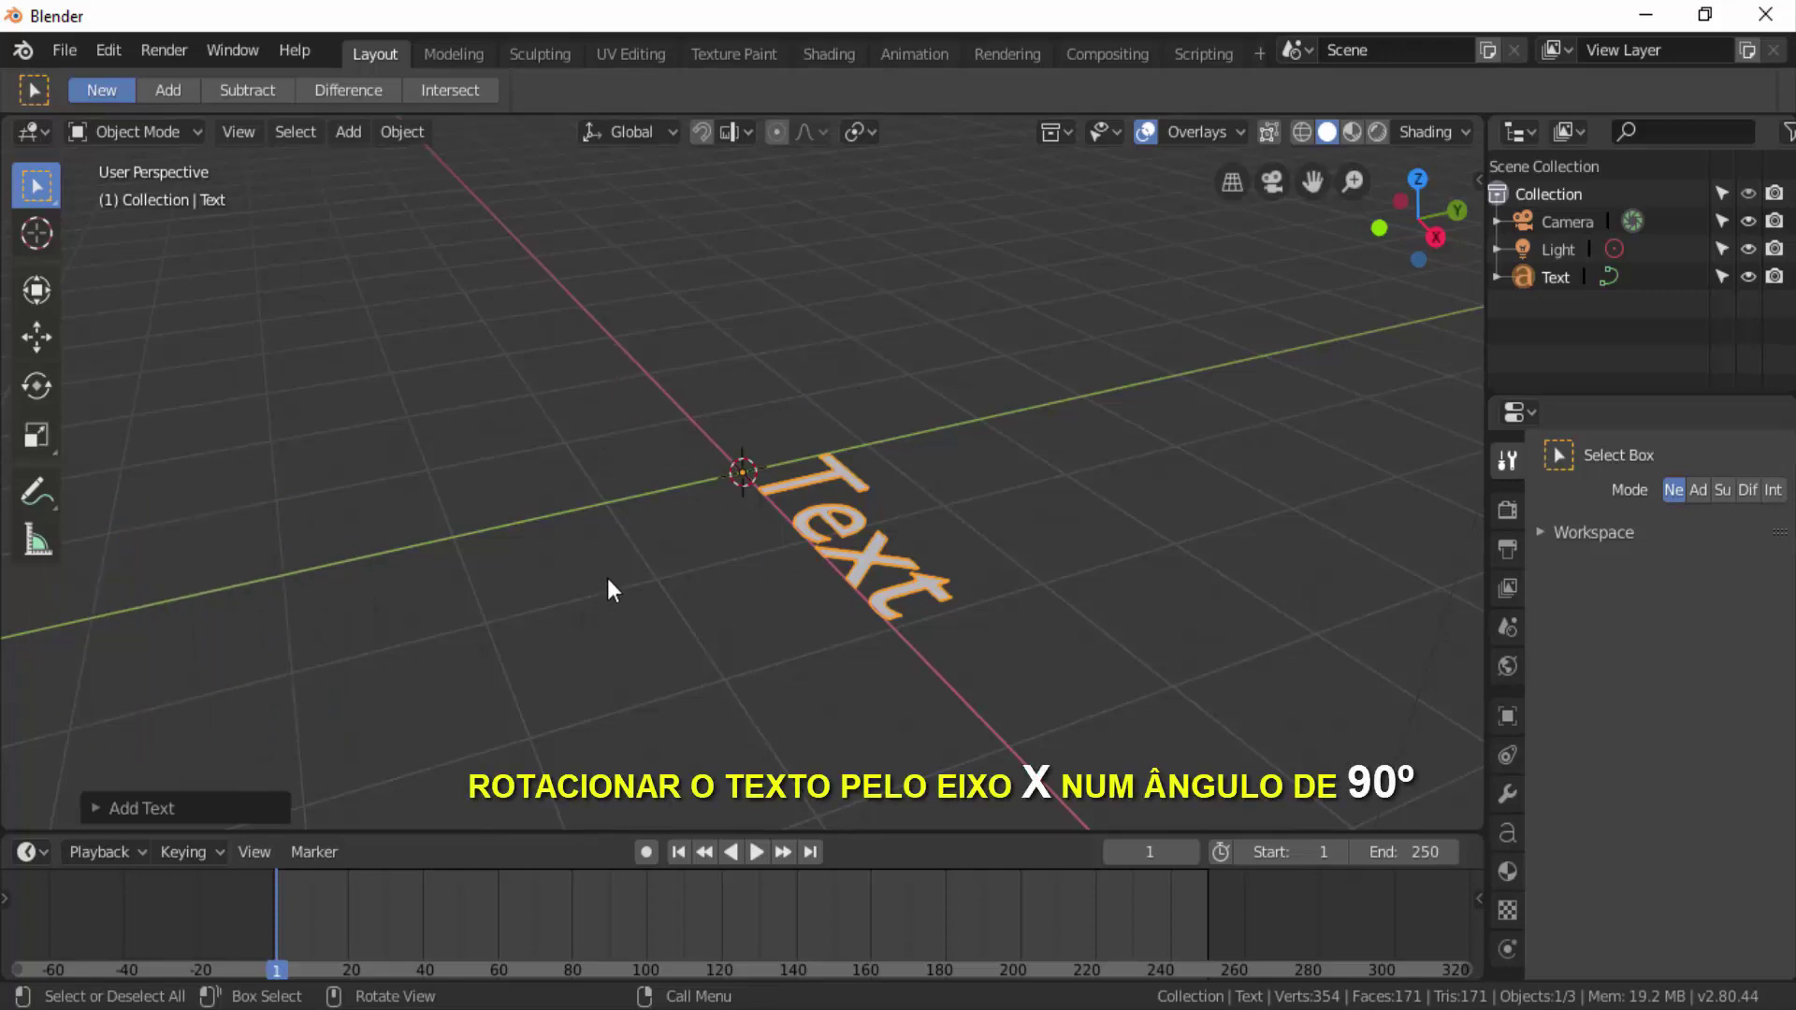
Rotate the Text object 90° about the X axis so it stands upright.
key("r")
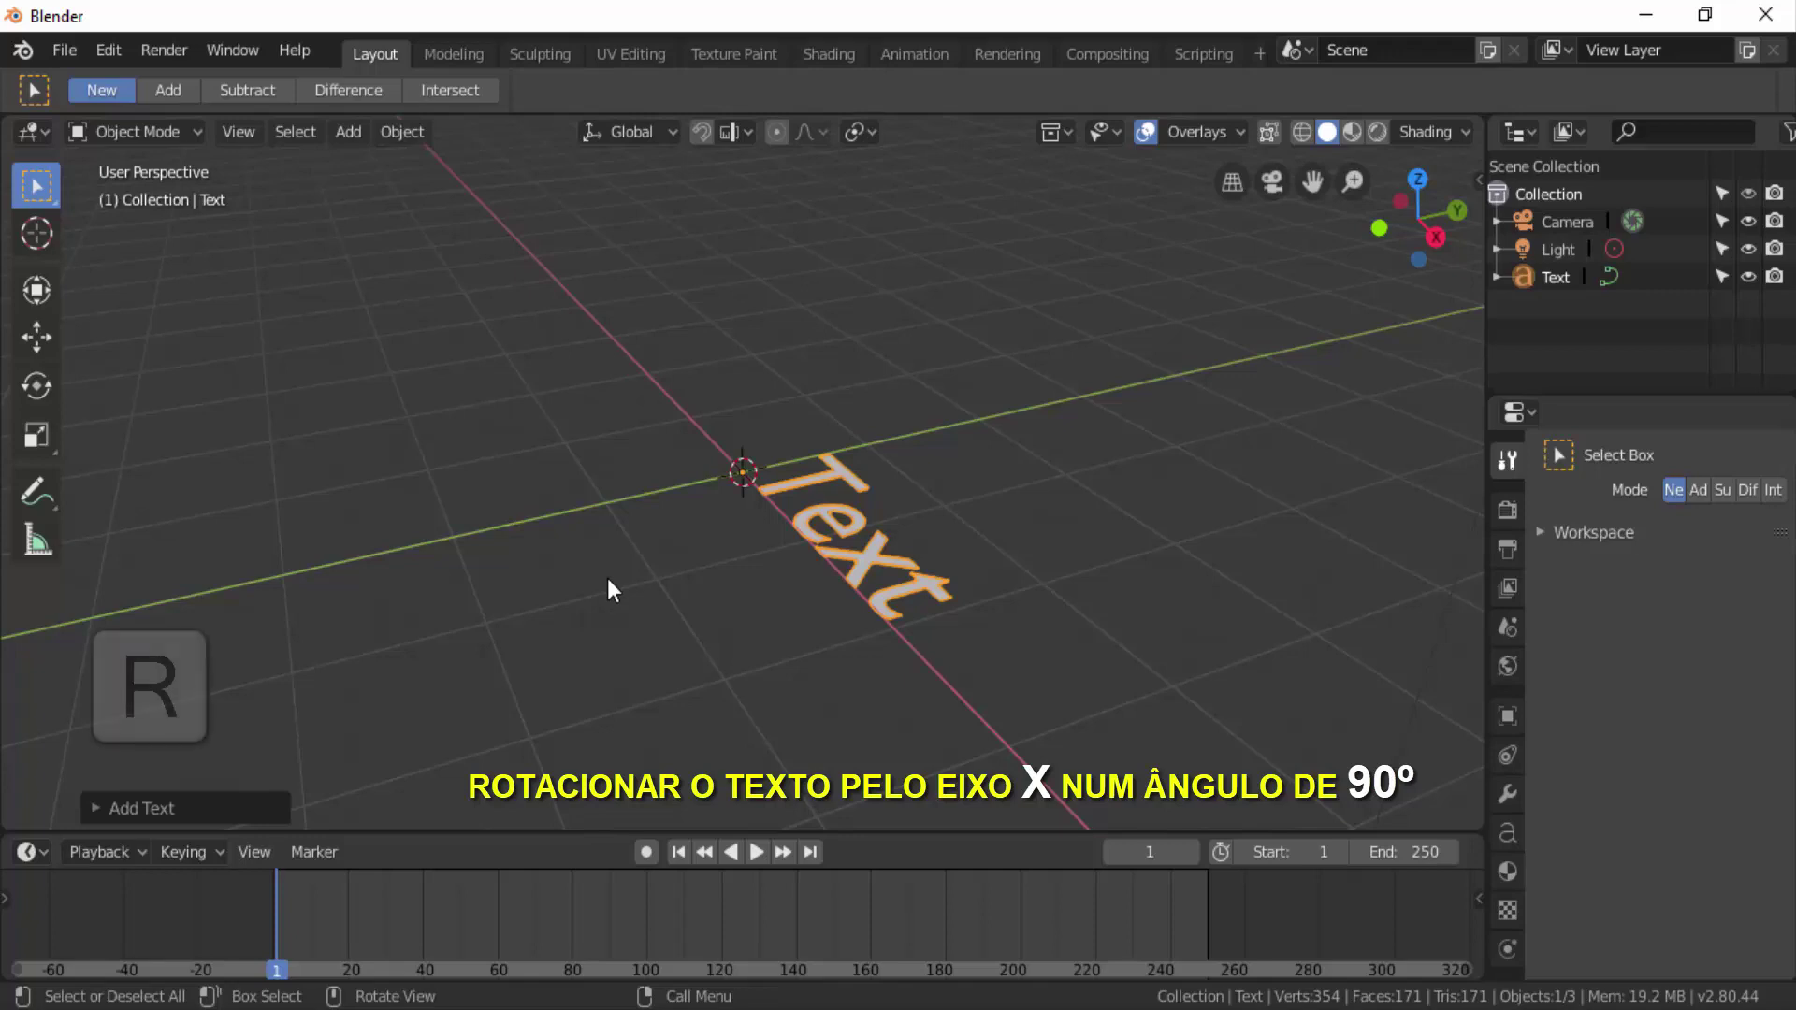
key("x")
key("9")
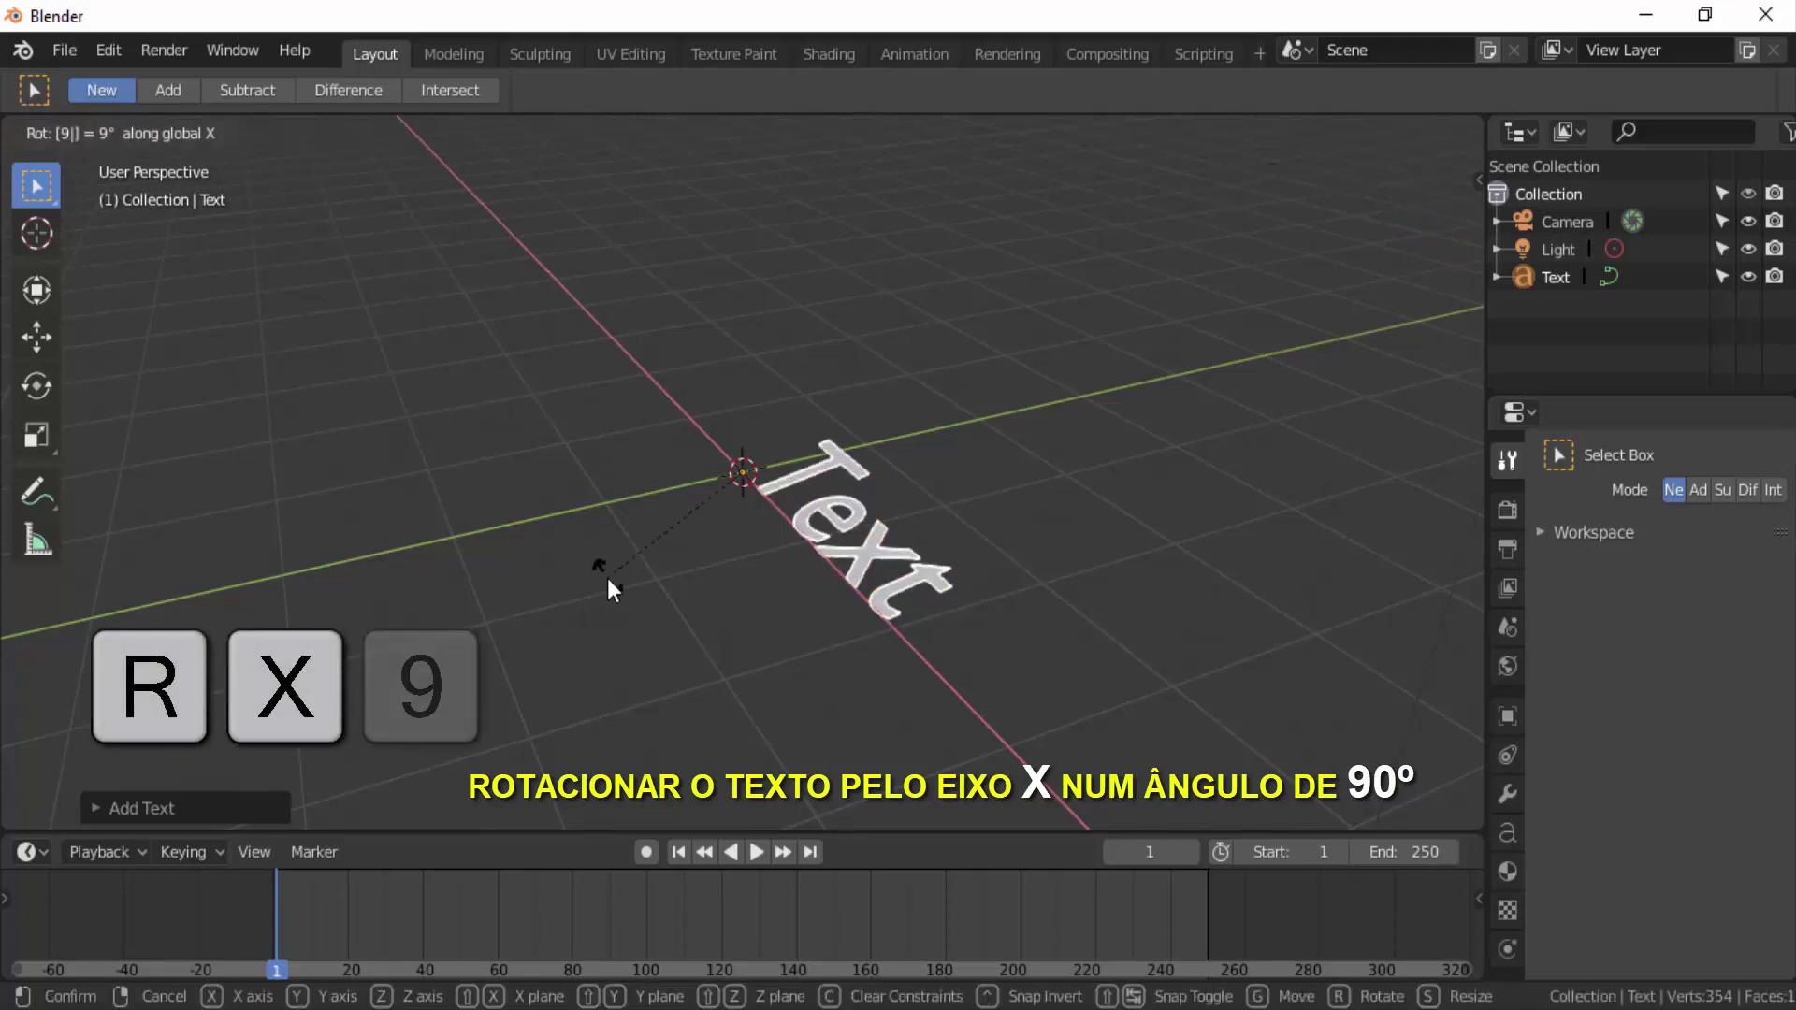
key("0")
left_click(609, 580)
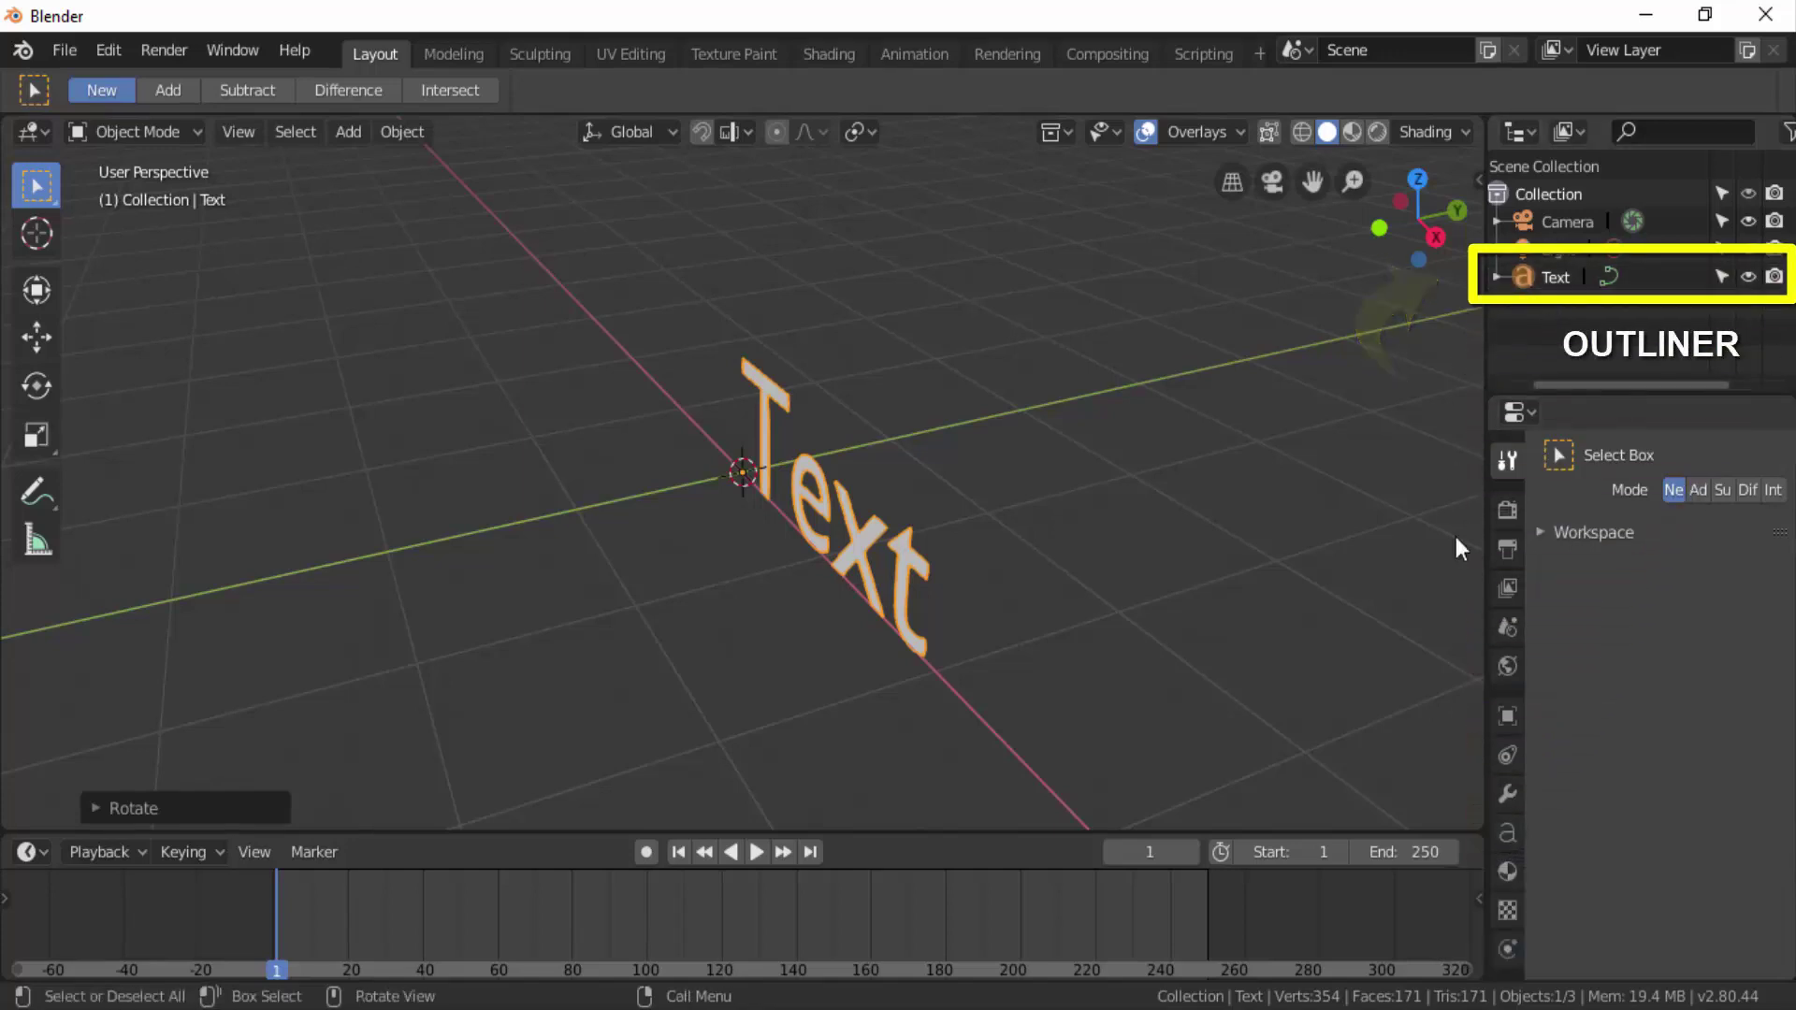
In the Text data properties, expand the Geometry panel to show Offset and Extrude.
left_click(1501, 826)
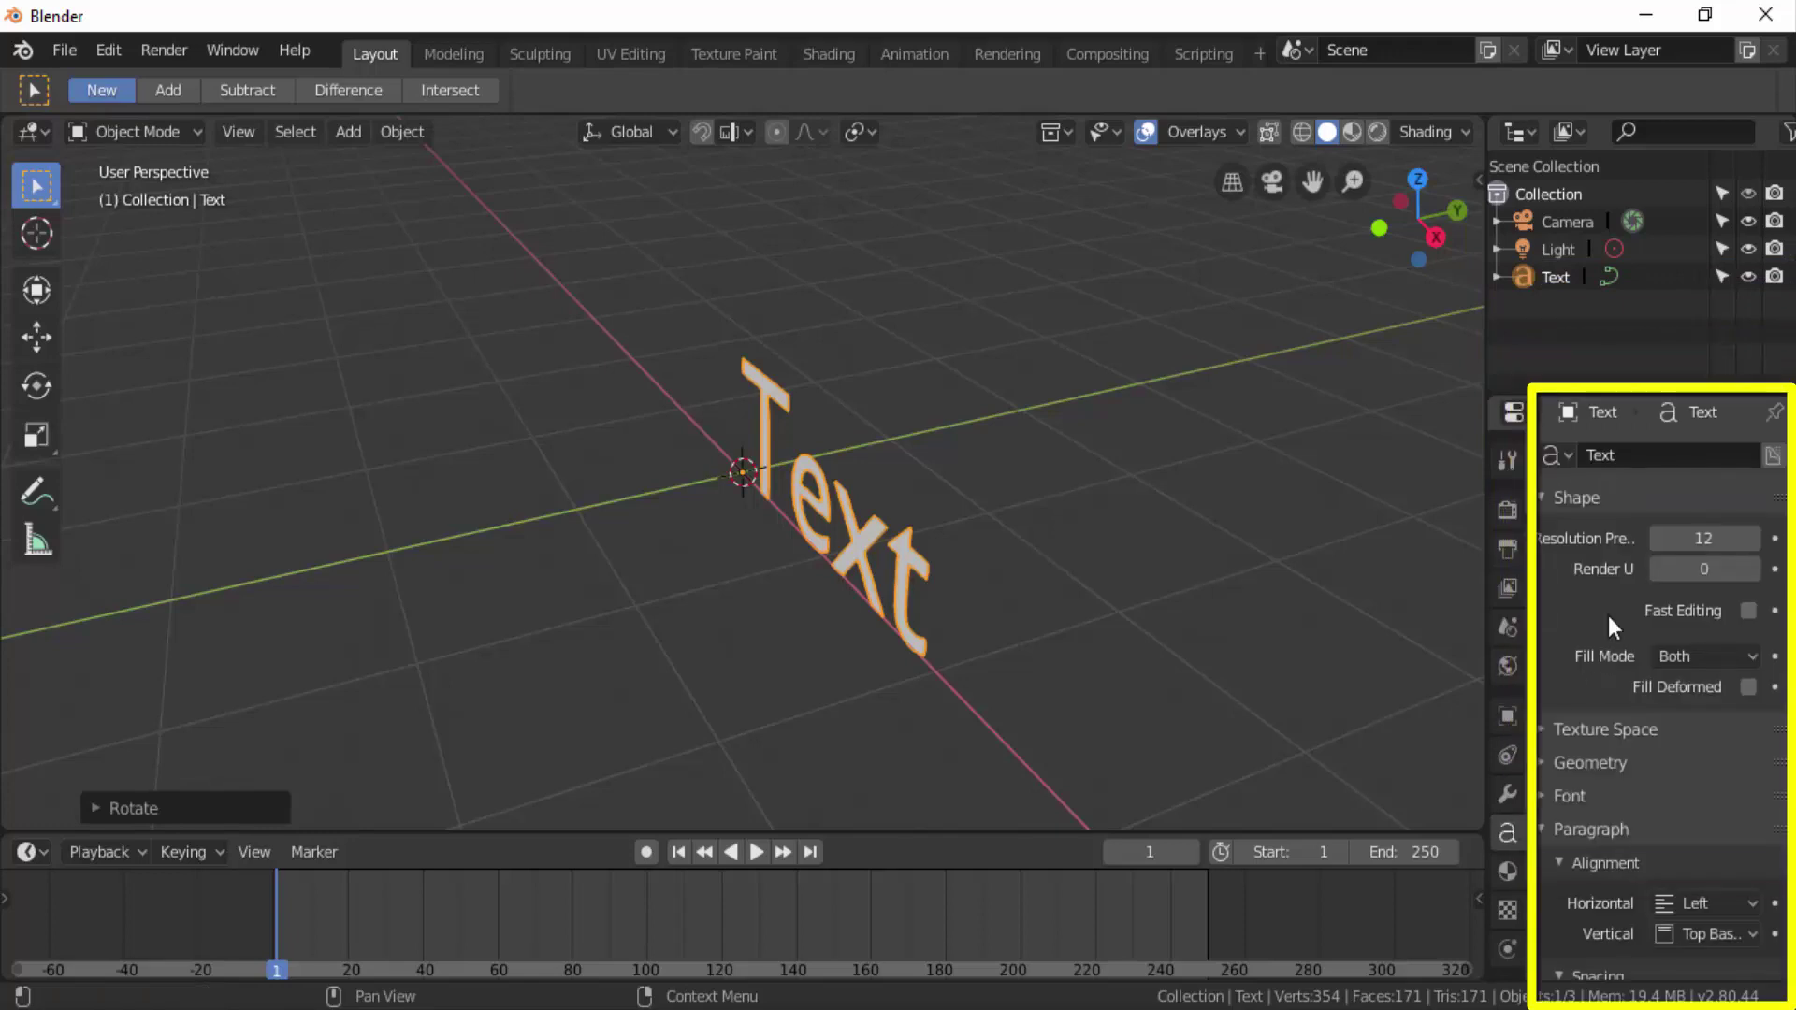
scroll(1563, 625, "down", 2)
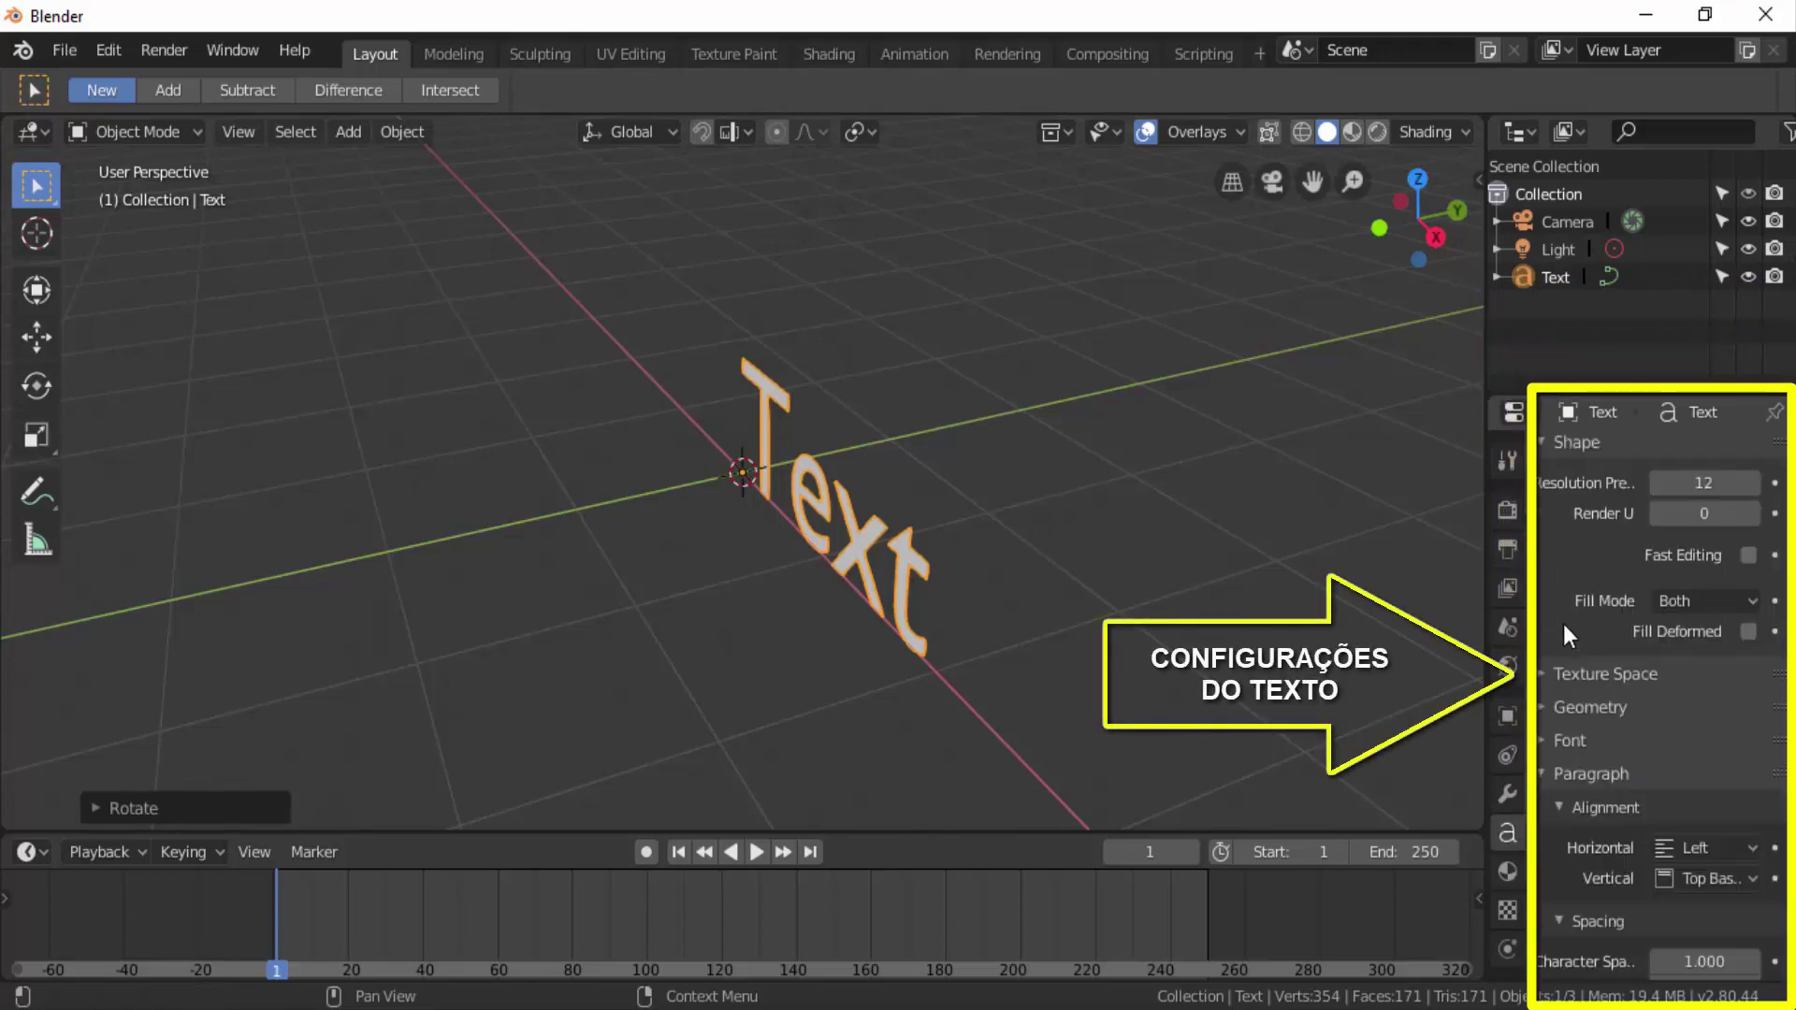
scroll(1563, 625, "down", 3)
scroll(1563, 625, "down", 3)
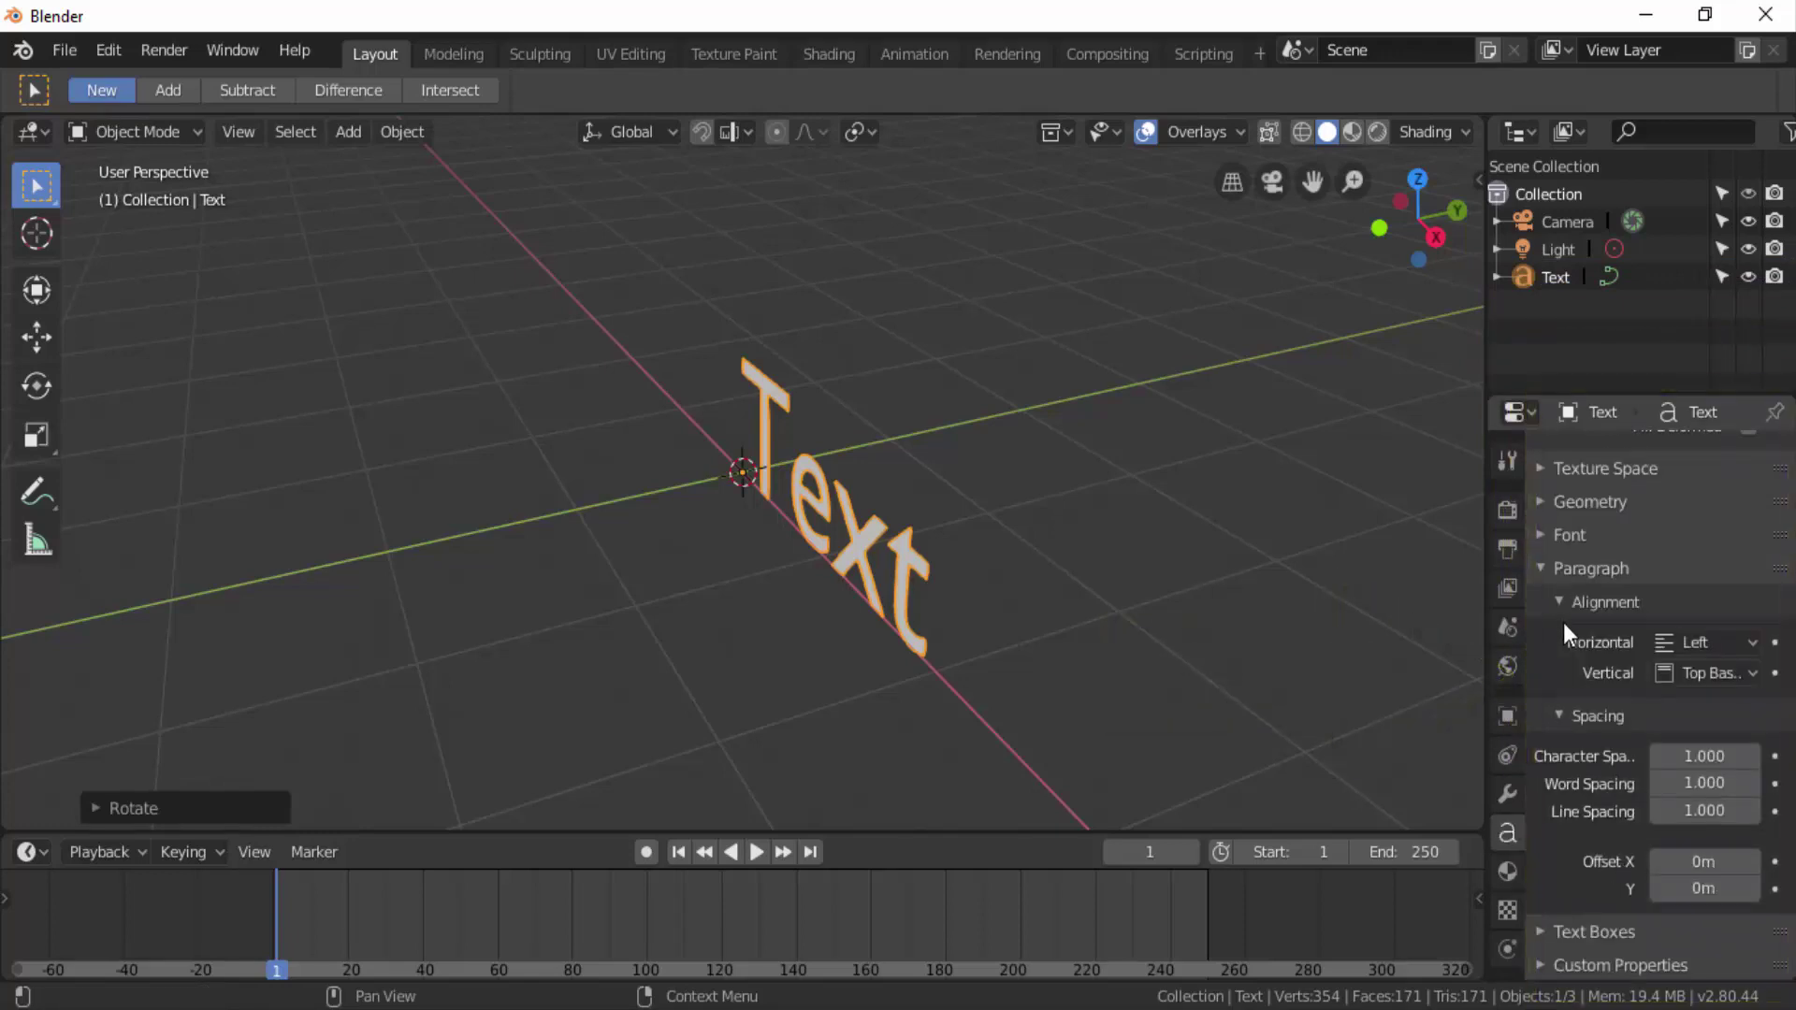
left_click(1544, 501)
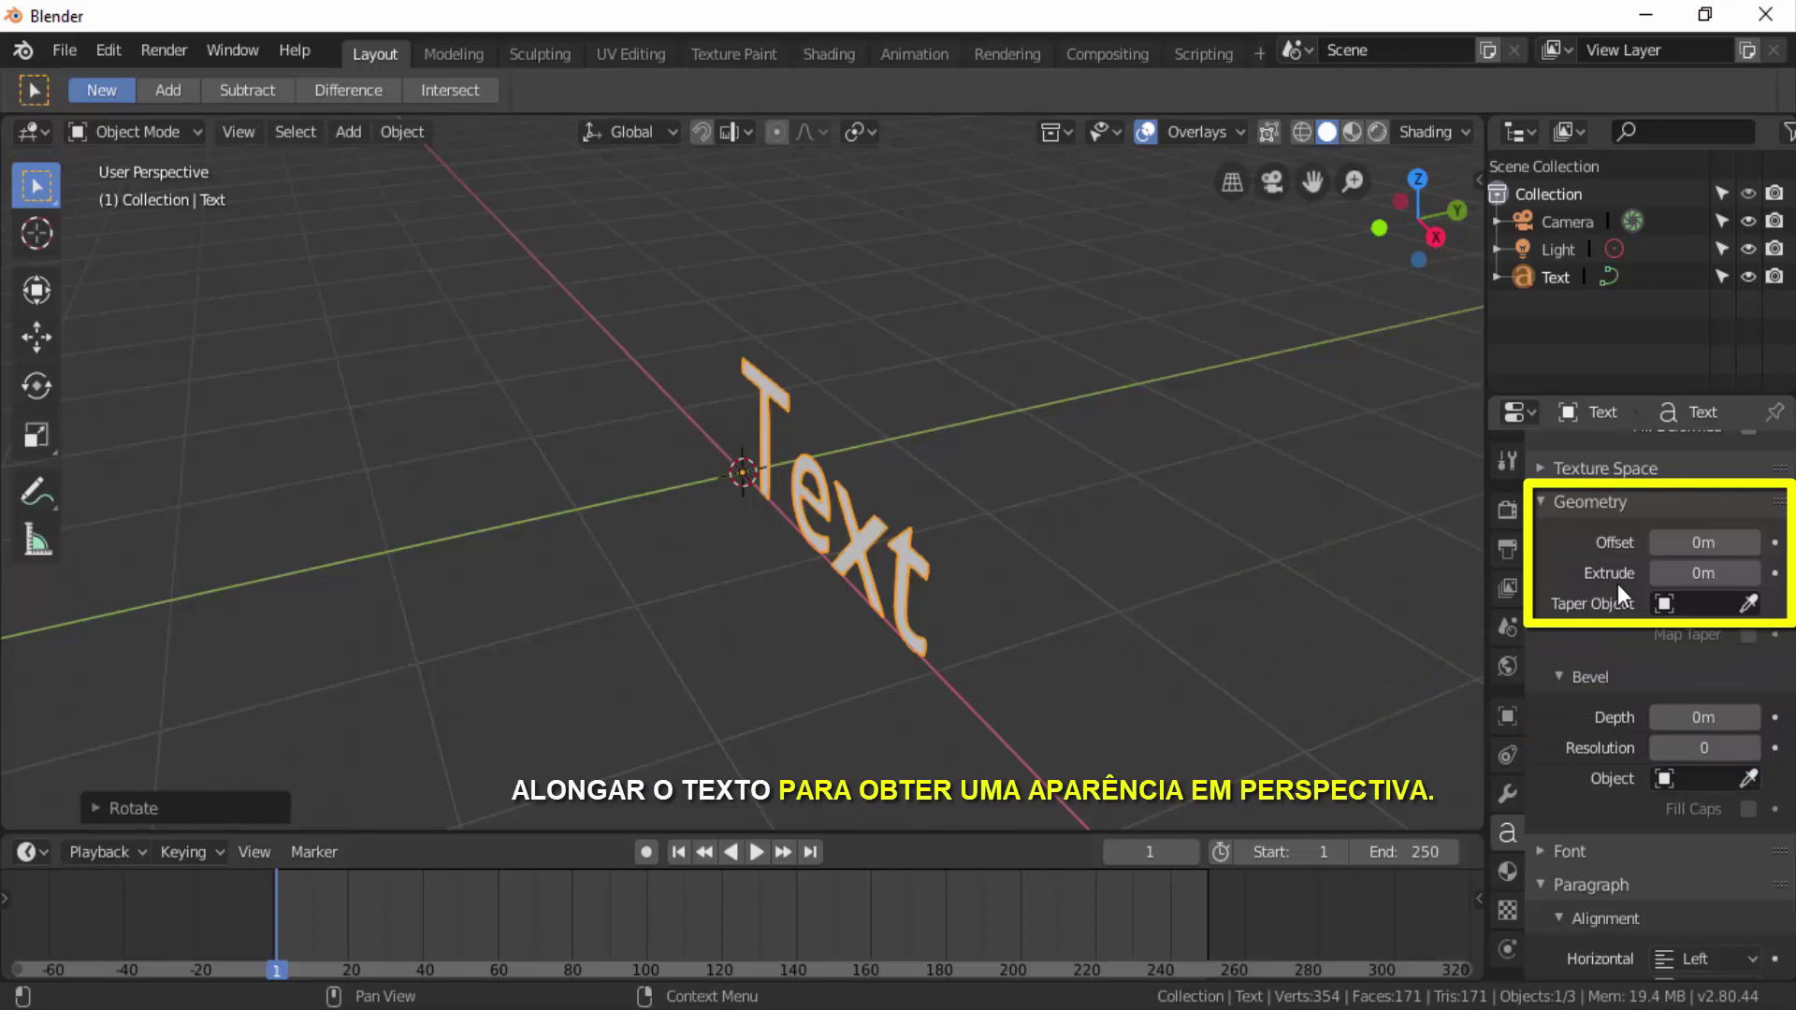
Raise the text Extrude to 0.11 m and view the letters from the front.
left_click(1751, 573)
left_click(1751, 573)
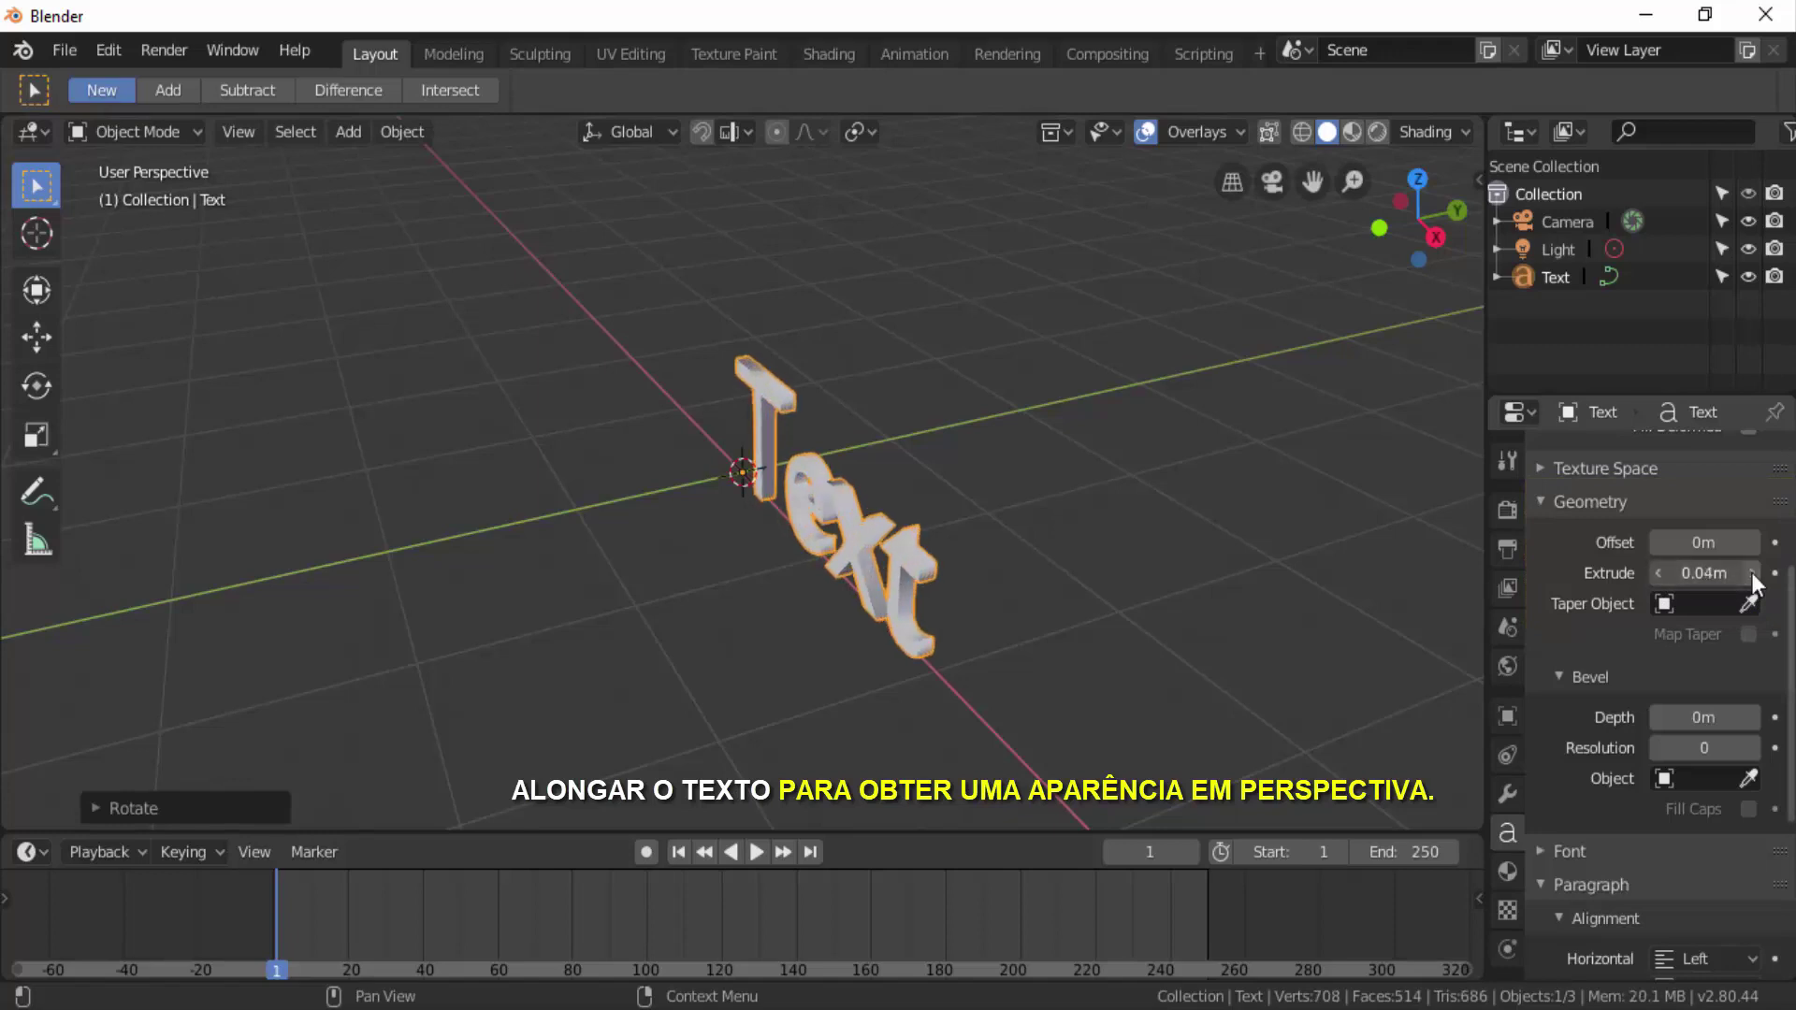
left_click(1751, 572)
left_click(1751, 572)
left_click(1751, 572)
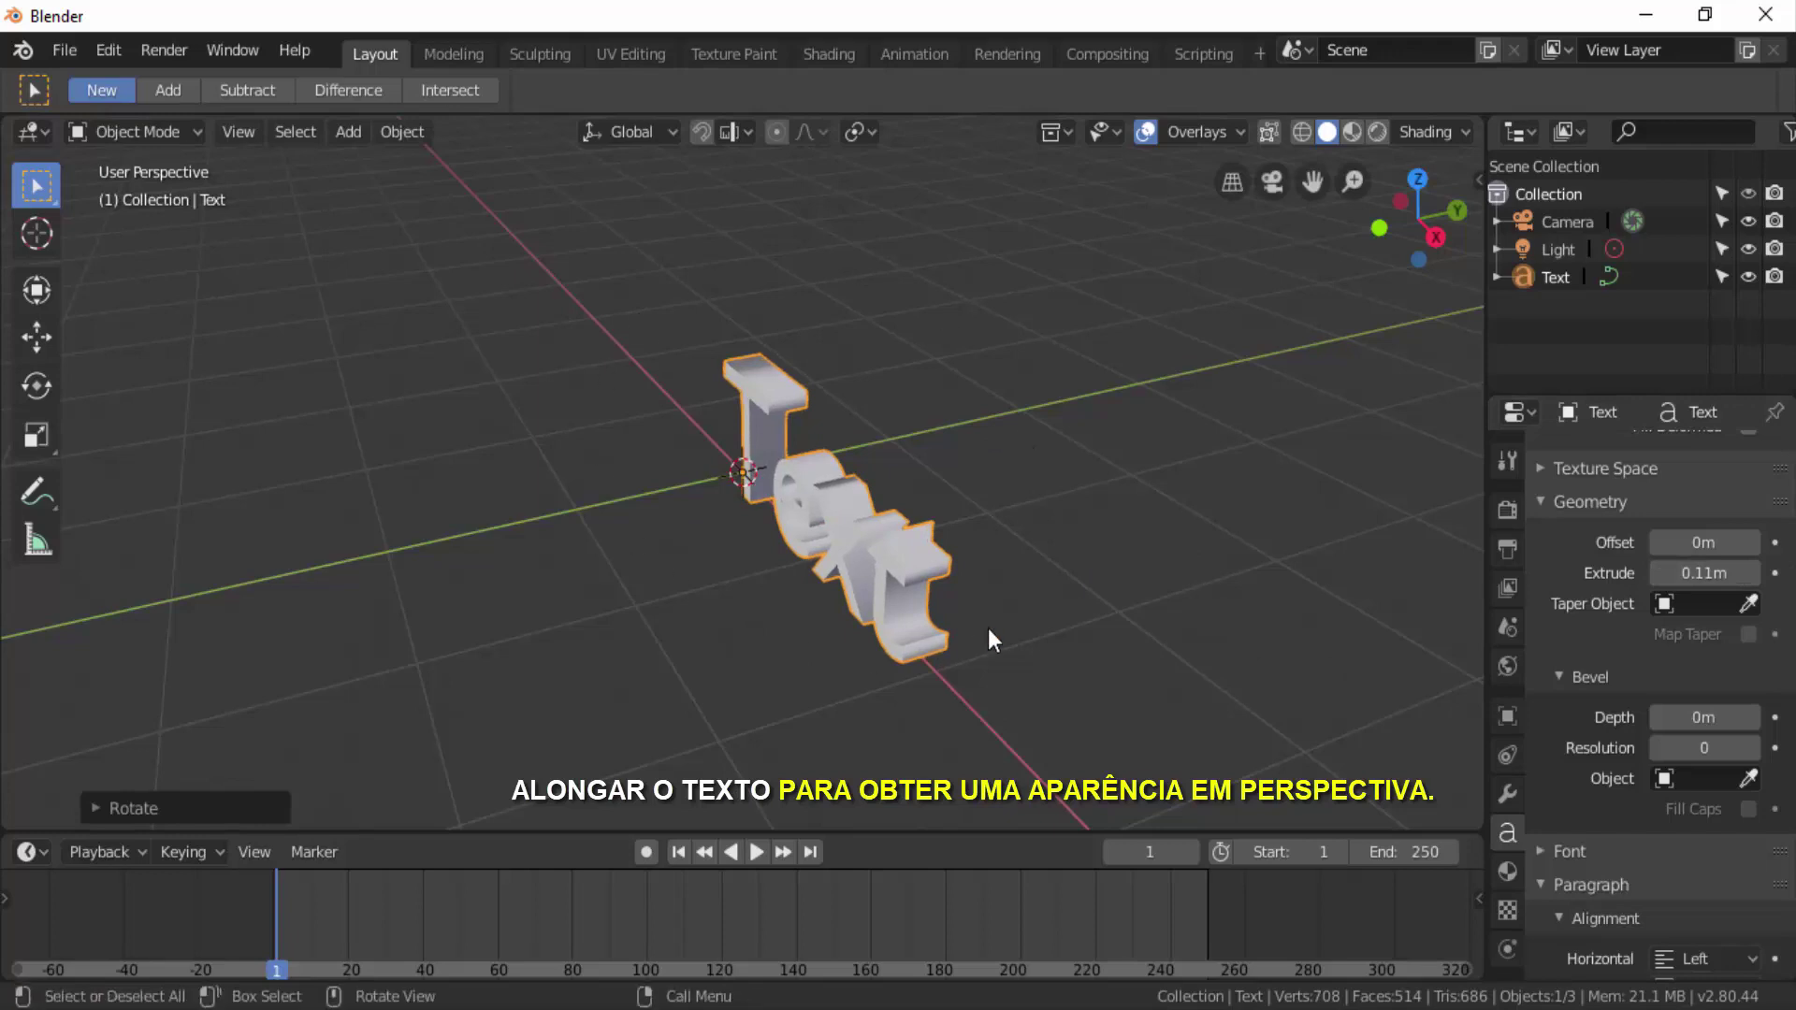
left_click_drag(1403, 234, 1395, 228)
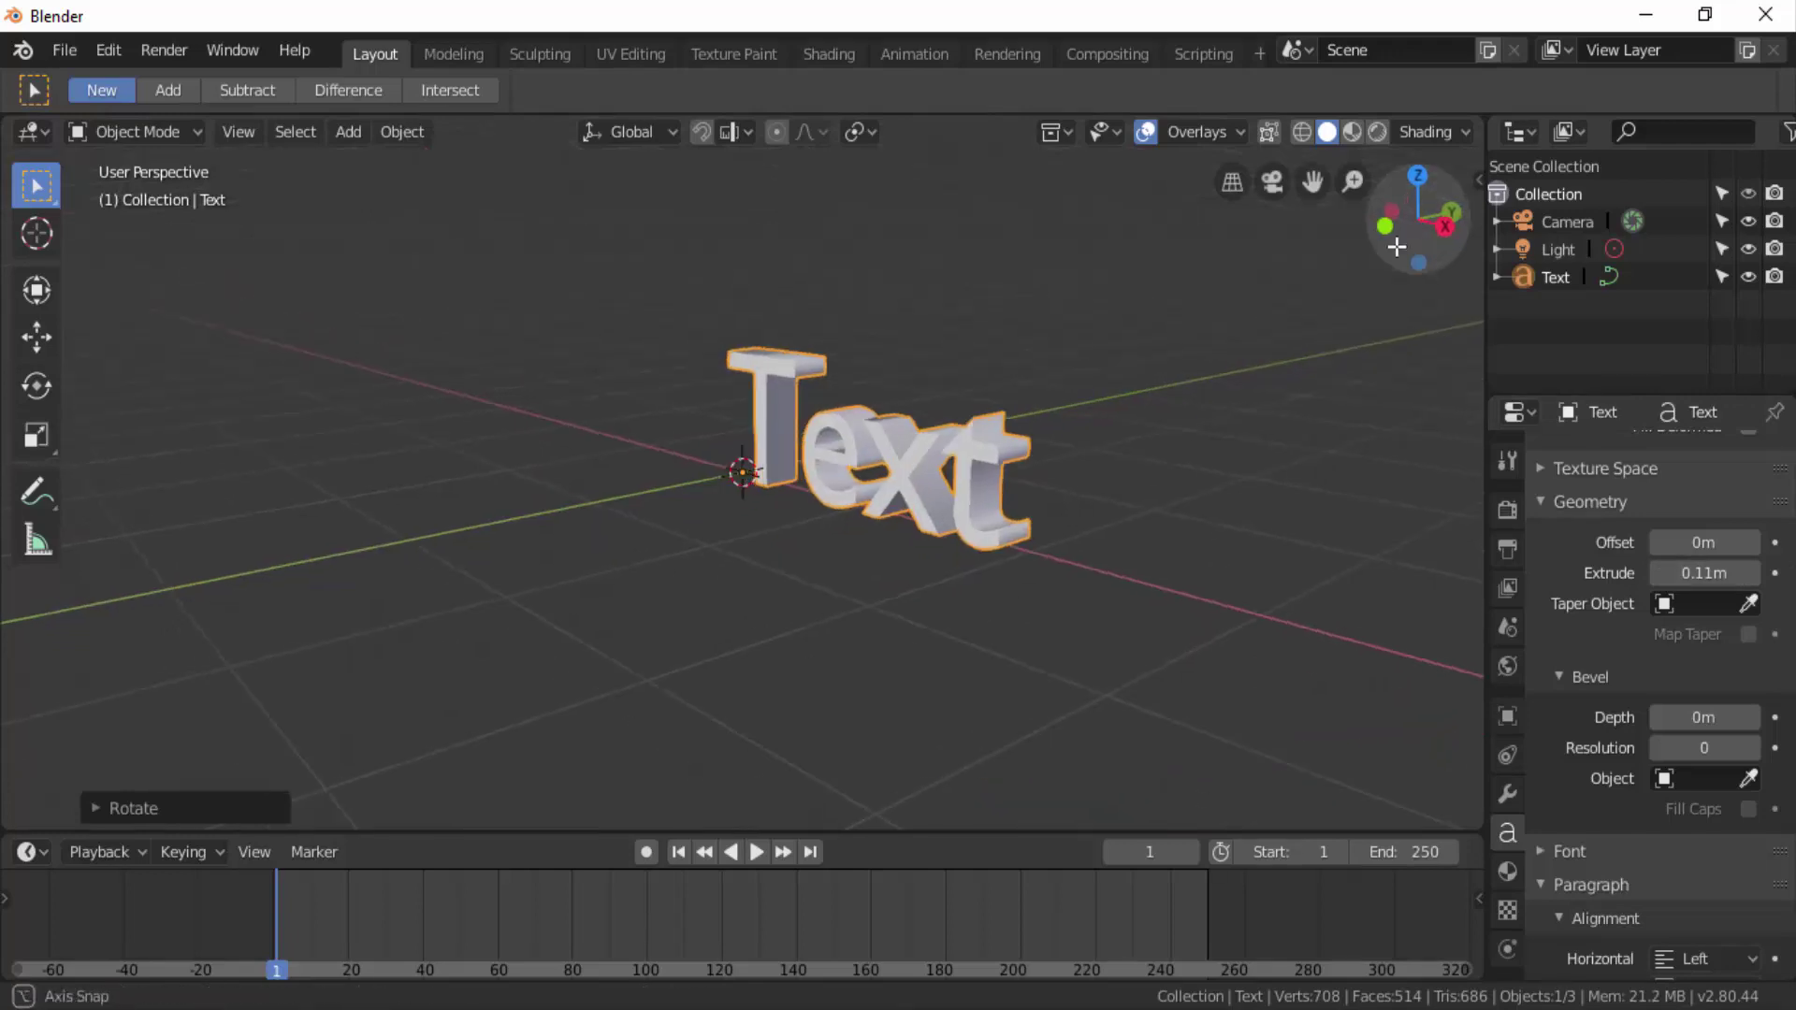
scroll(1135, 384, "up", 3)
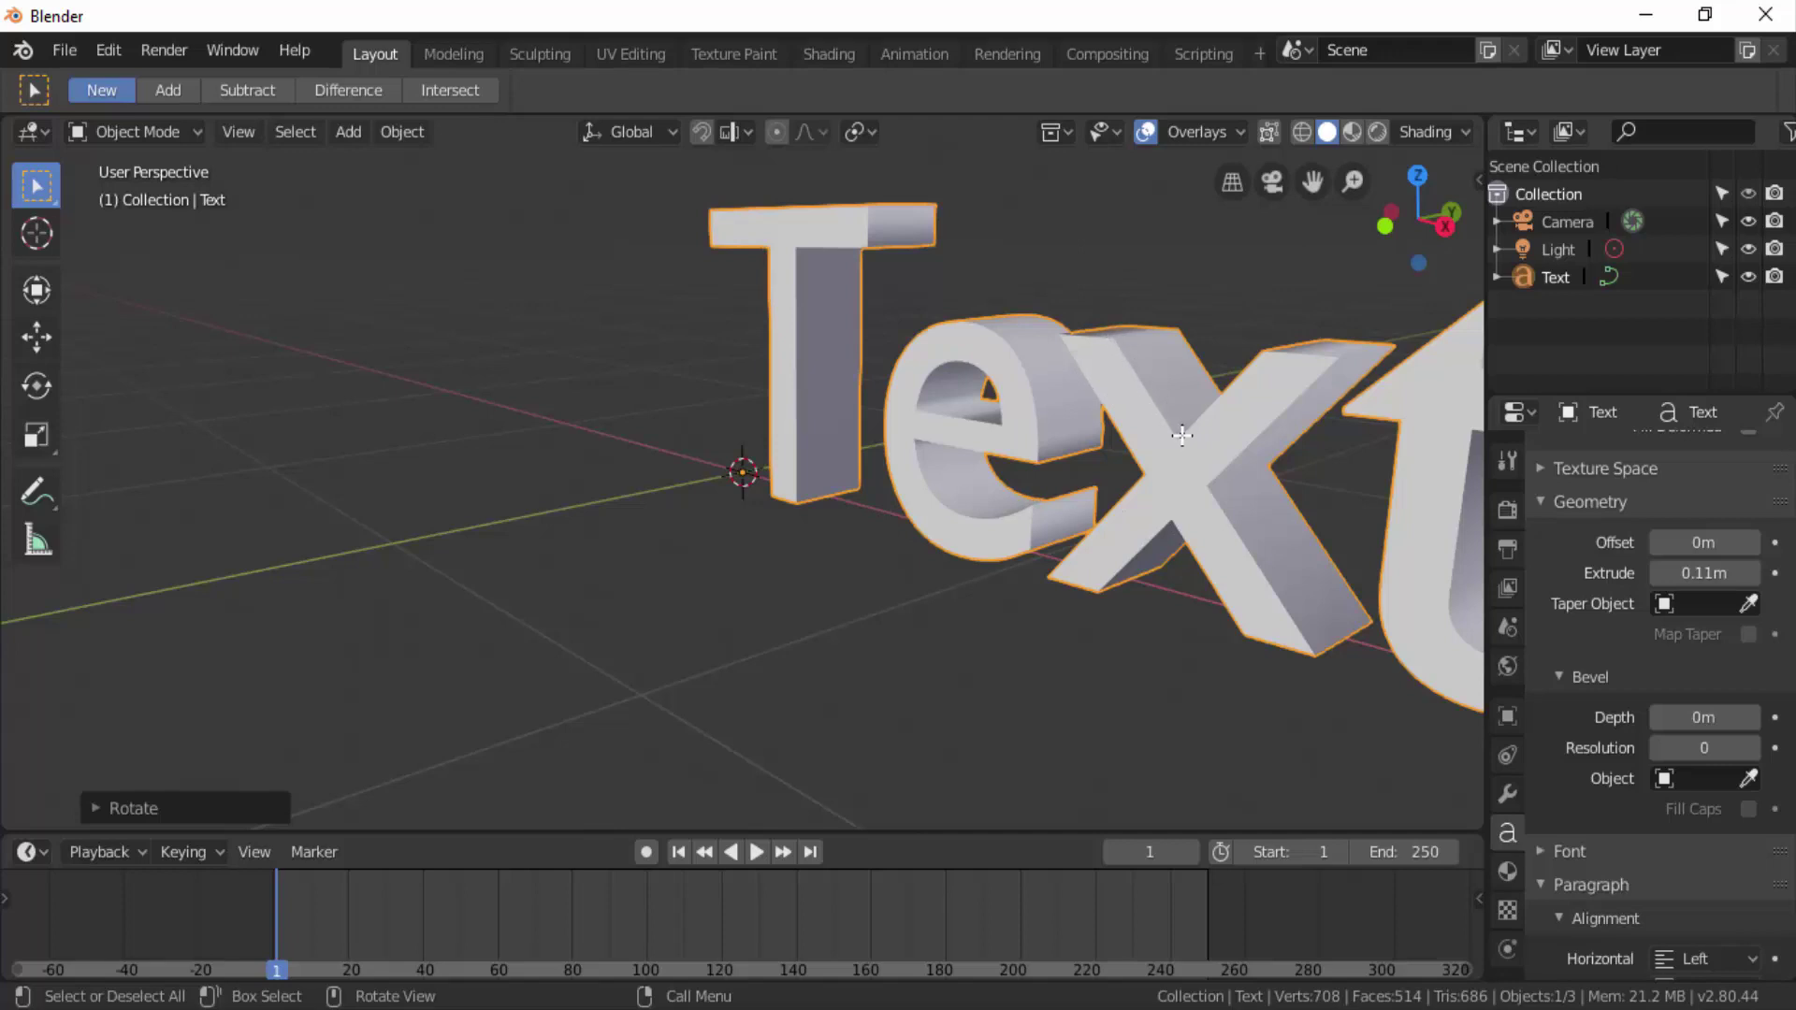
key("ctrl+z")
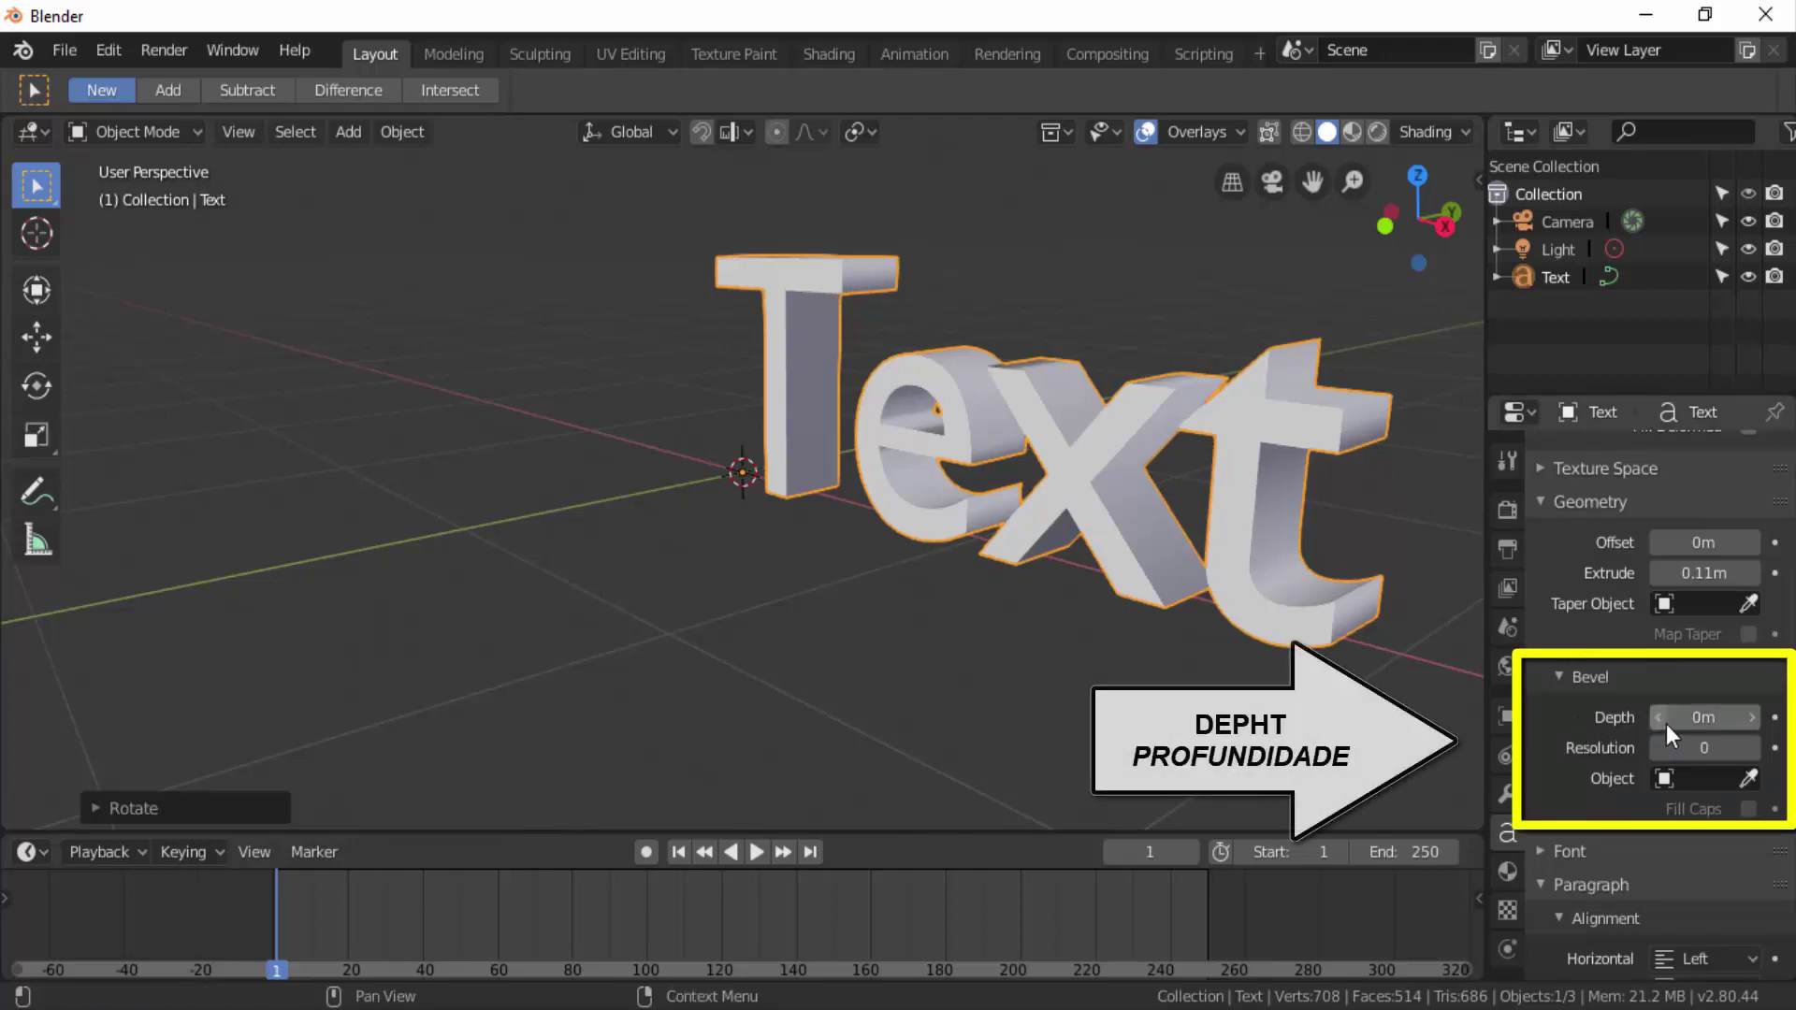
Set the text bevel Depth to 0.02 m and Resolution to 5.
left_click(1753, 717)
left_click(1751, 715)
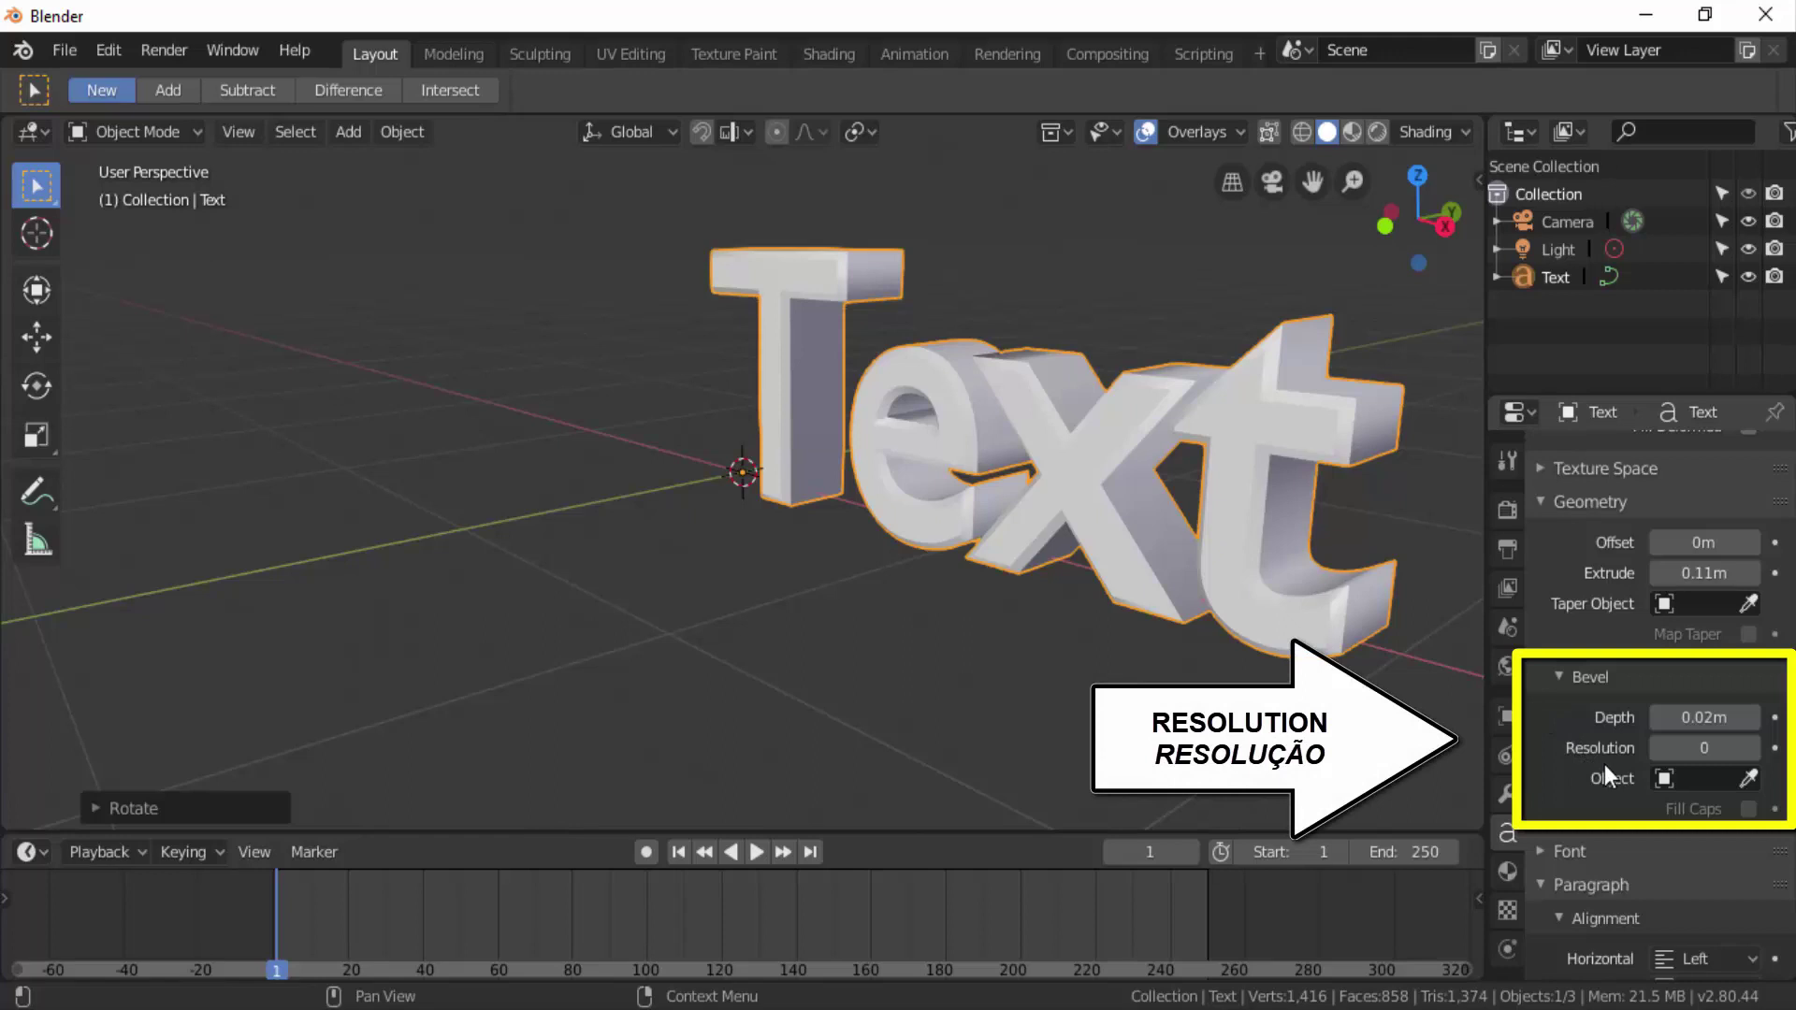
mouse_move(1704, 749)
left_click(1749, 749)
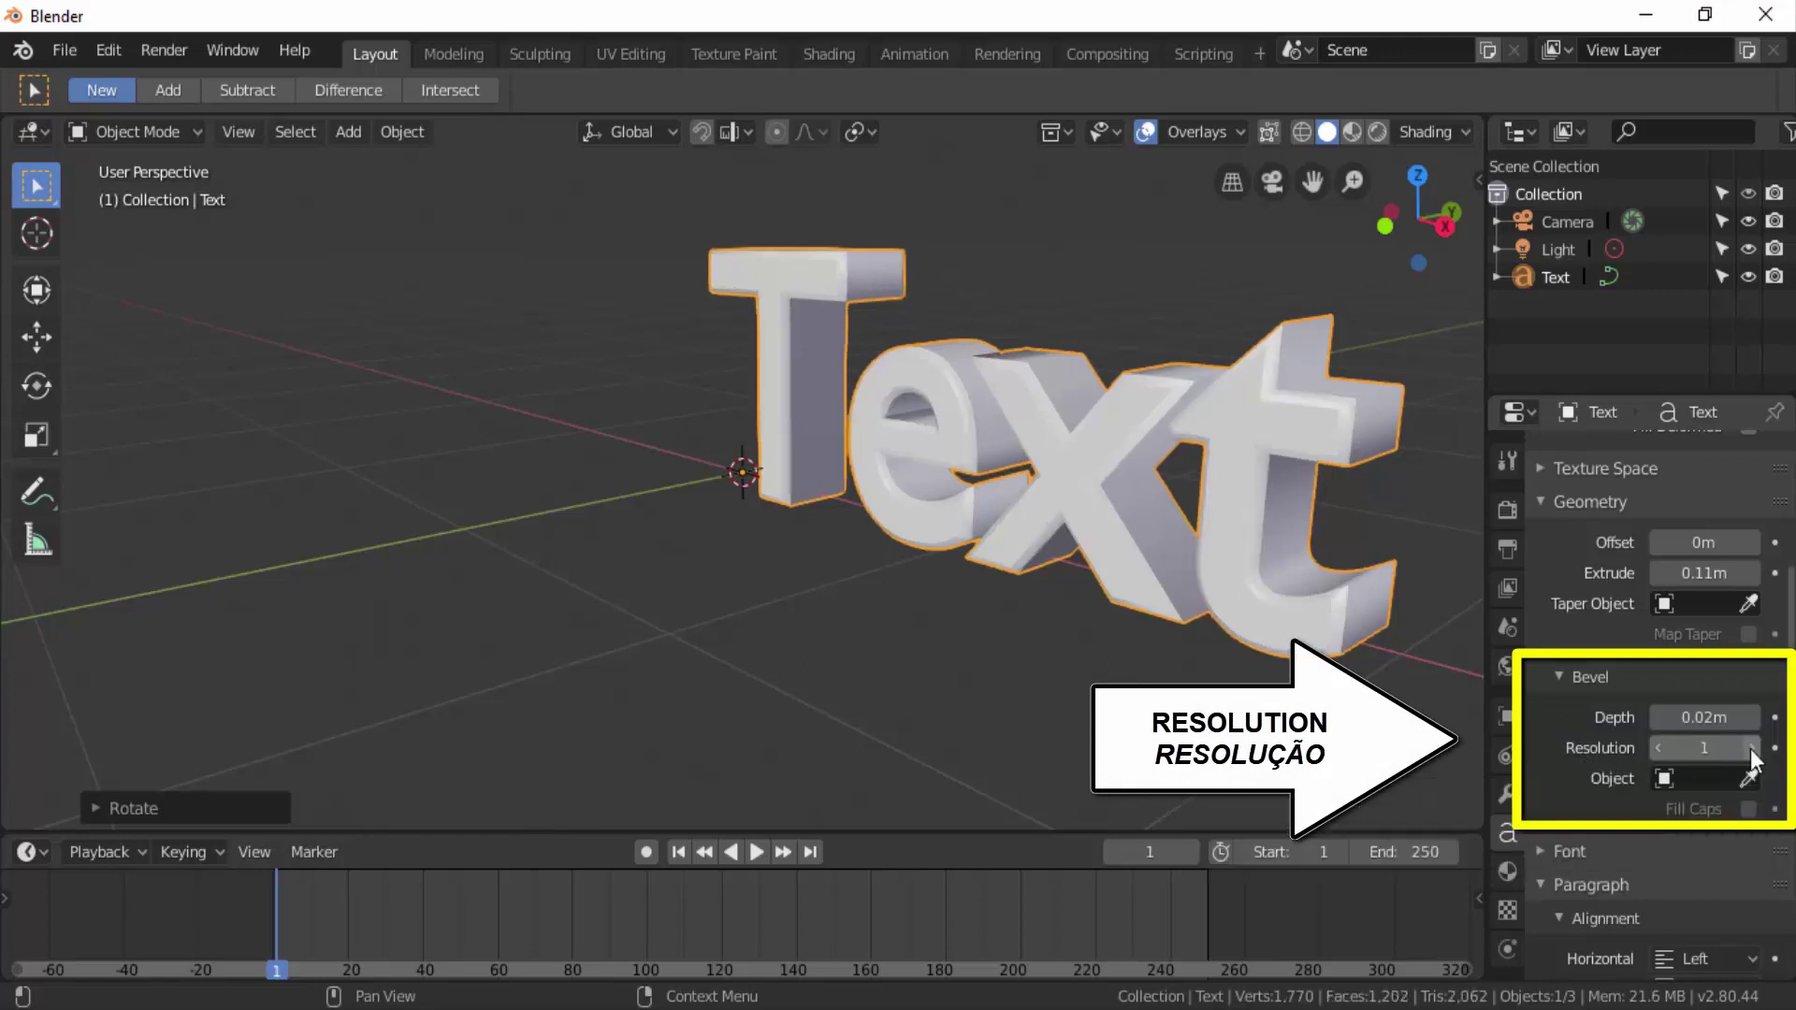
left_click(1750, 748)
left_click(1752, 748)
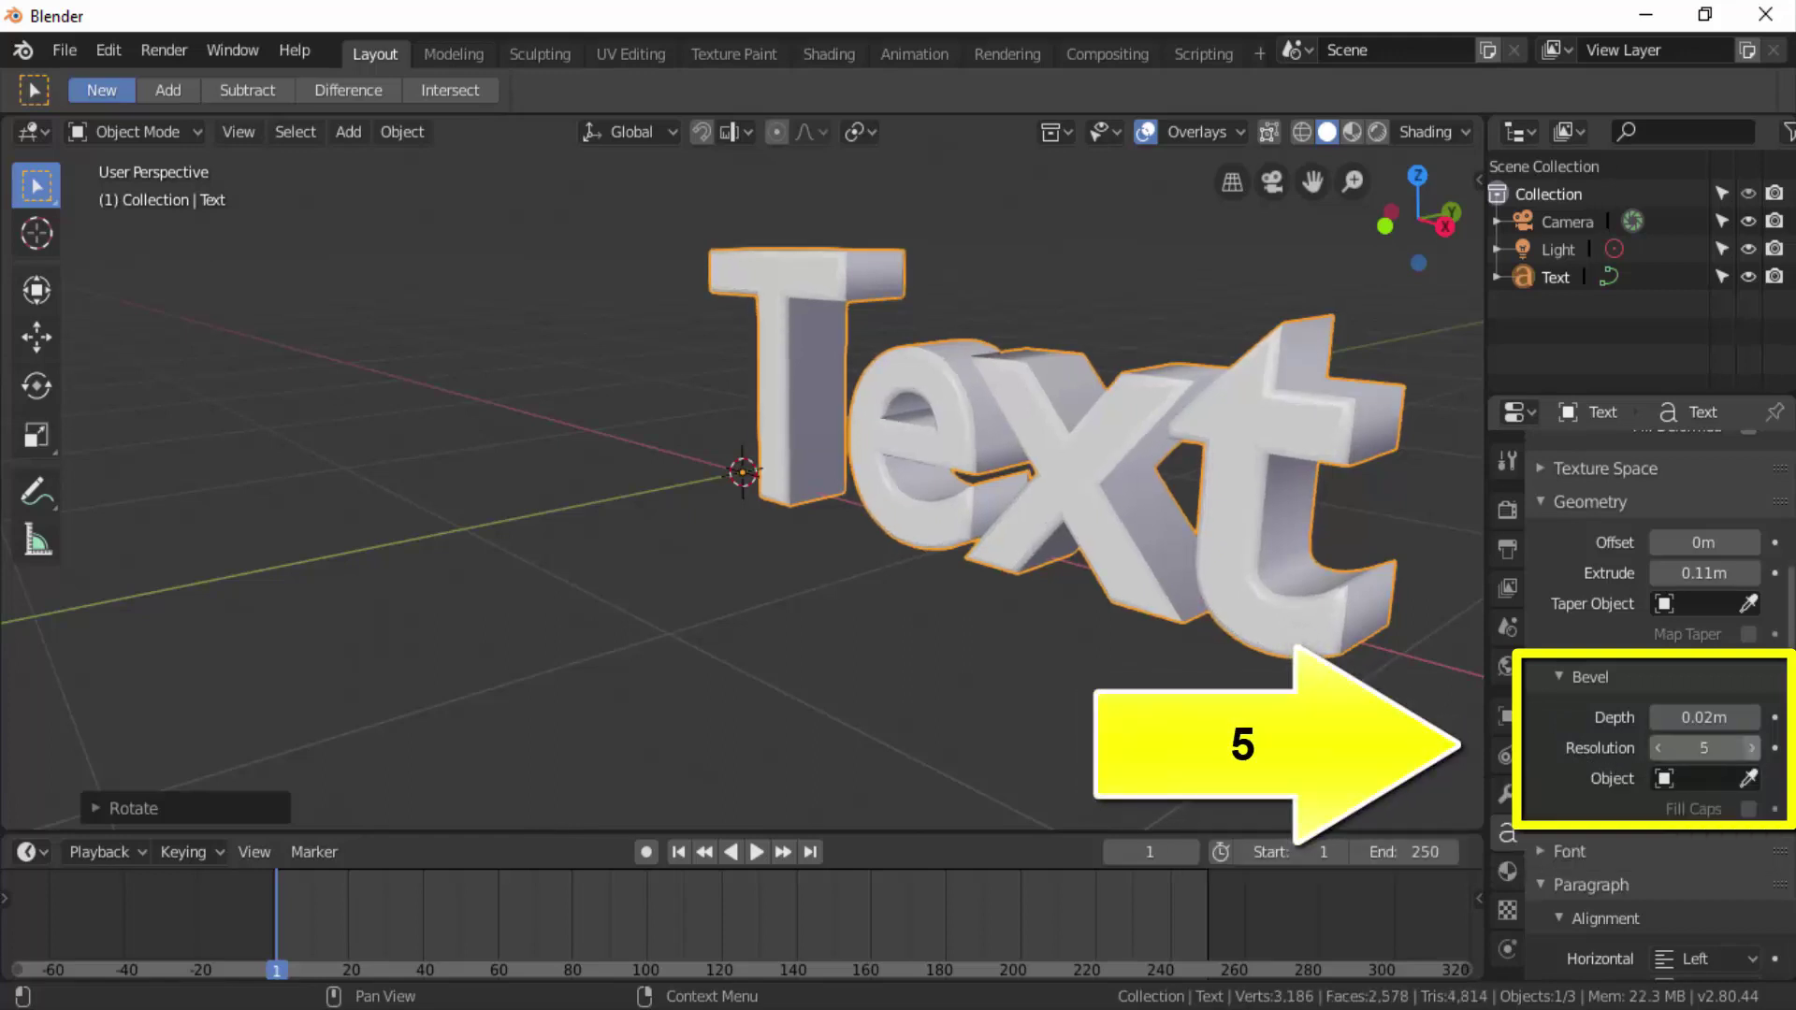
scroll(987, 501, "down", 2)
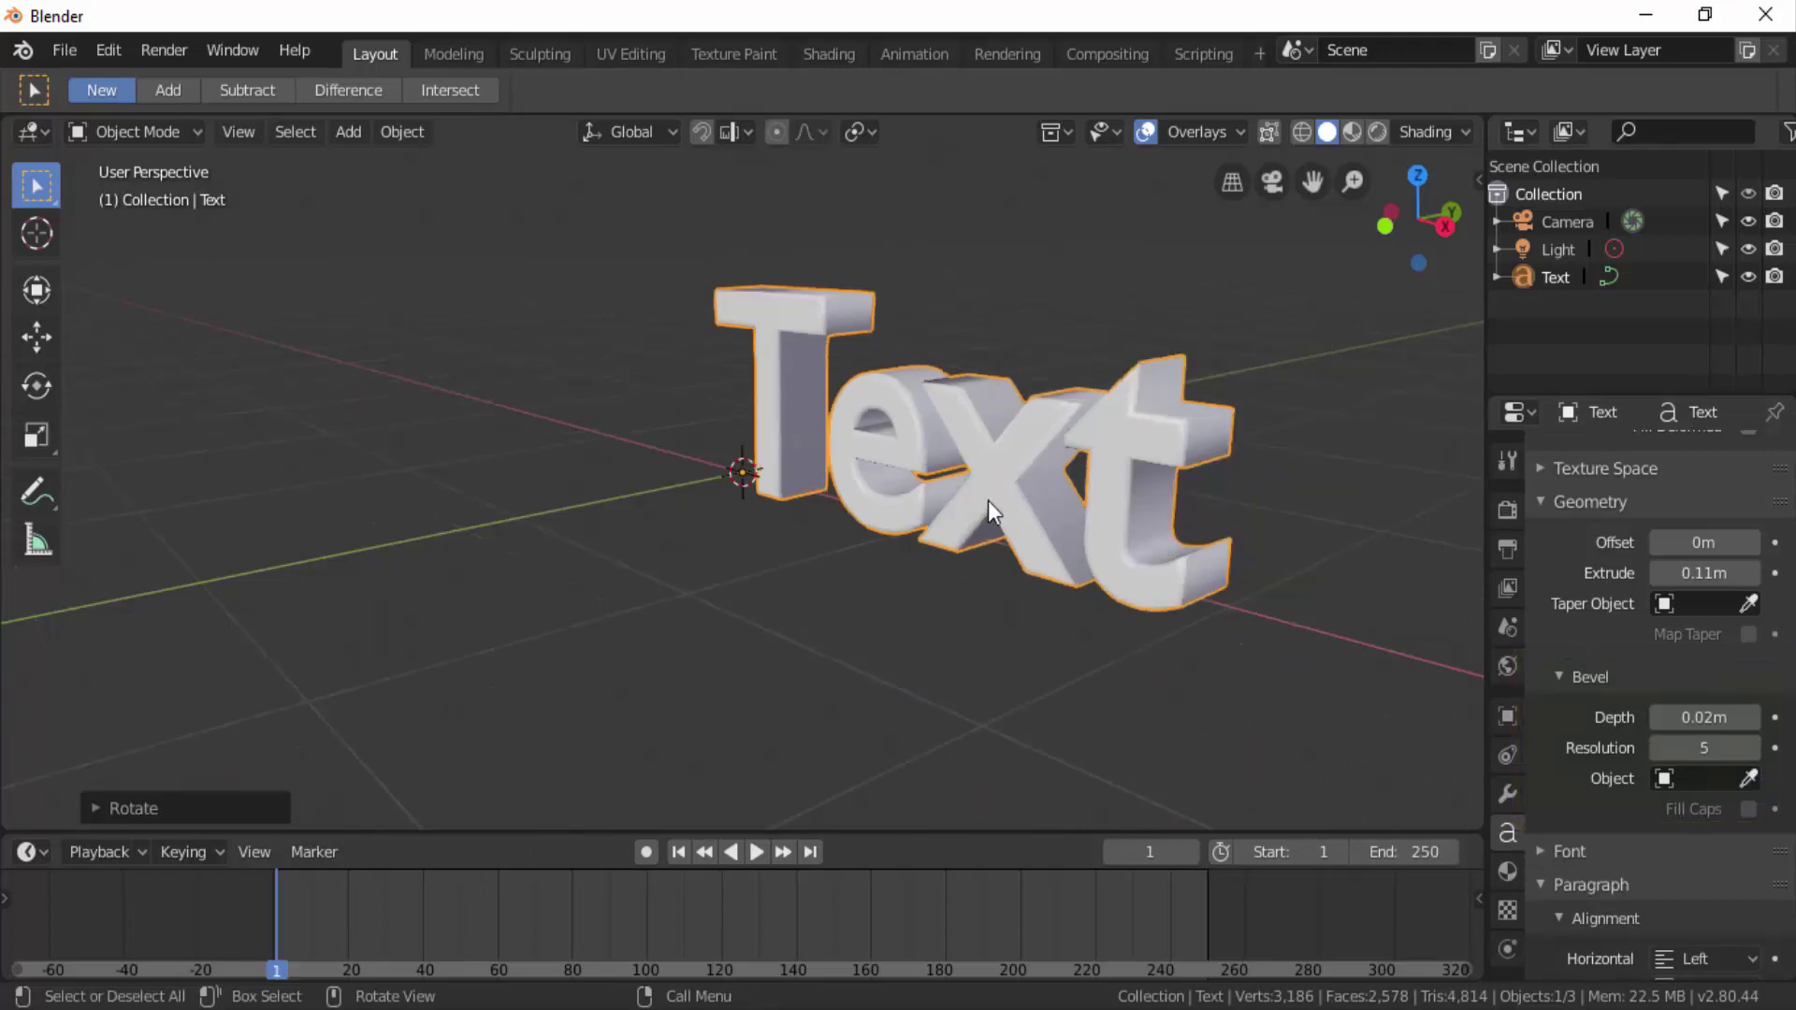
scroll(990, 510, "down", 1)
mouse_move(1108, 653)
middle_mouse_down()
mouse_move(1153, 677)
mouse_move(1243, 649)
mouse_move(1146, 622)
mouse_move(1156, 649)
middle_mouse_up()
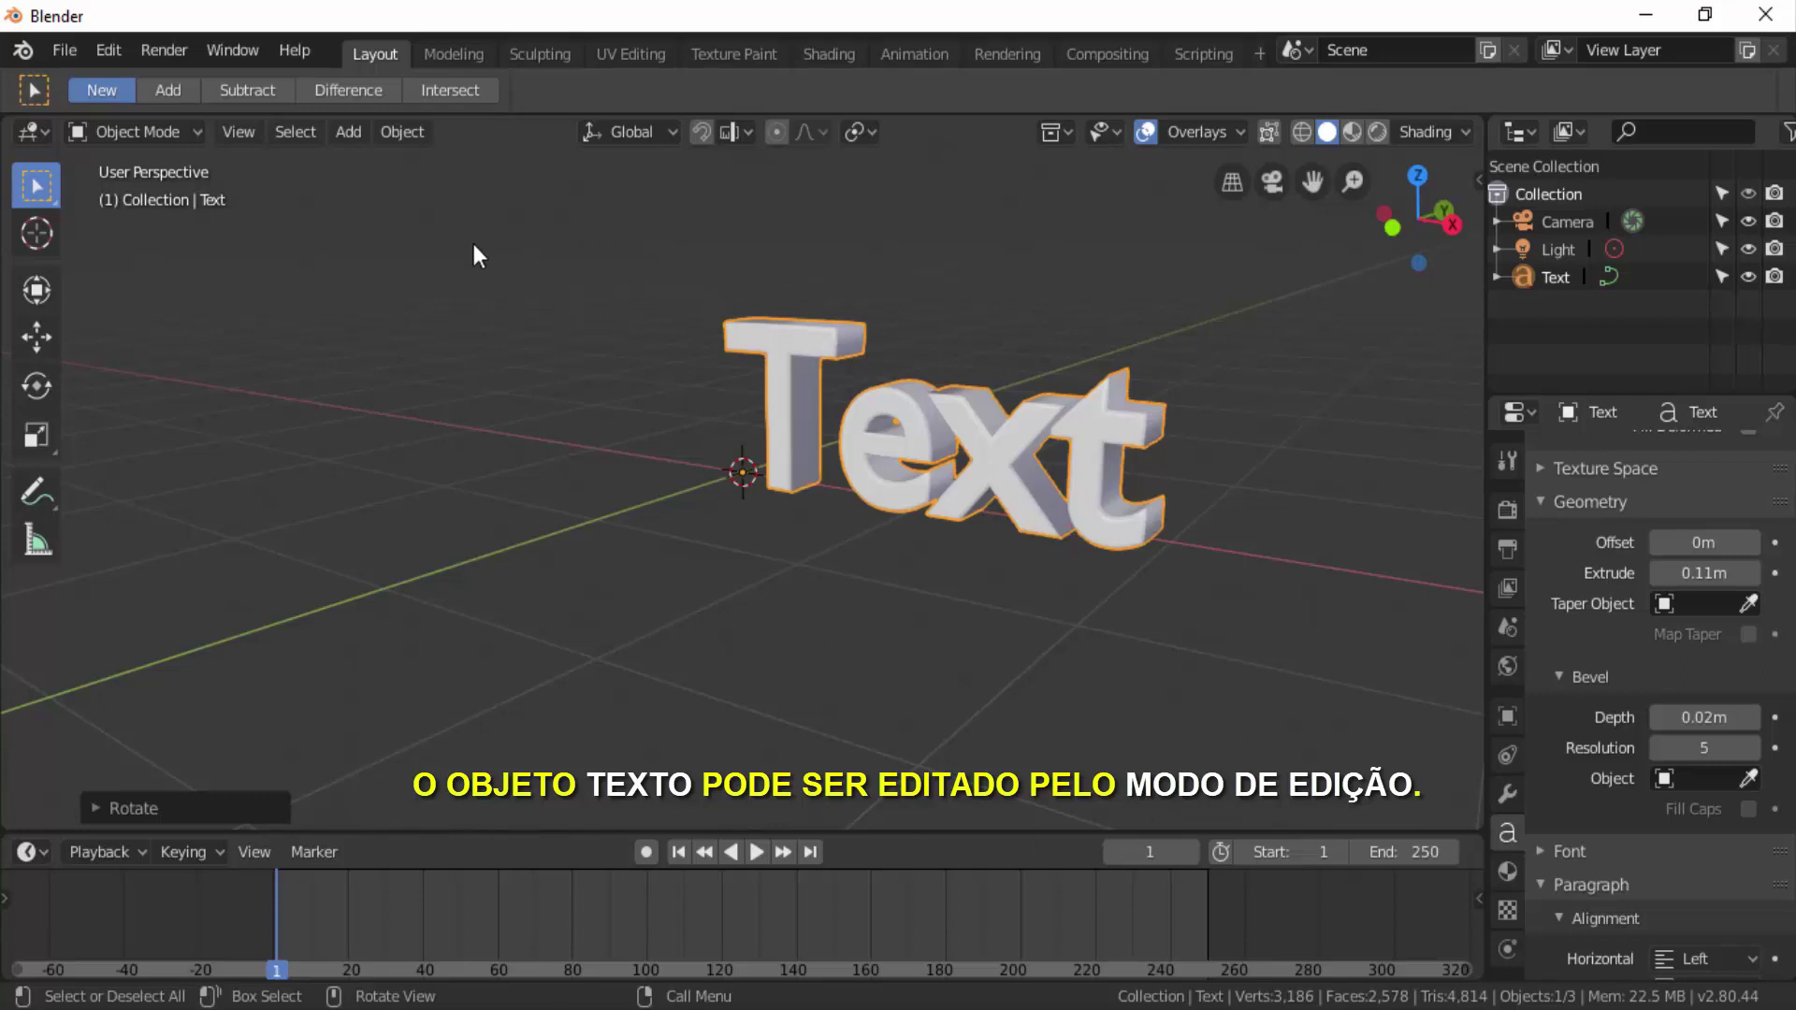
Switch the text object to Edit Mode and erase the word 'Text'.
left_click(168, 133)
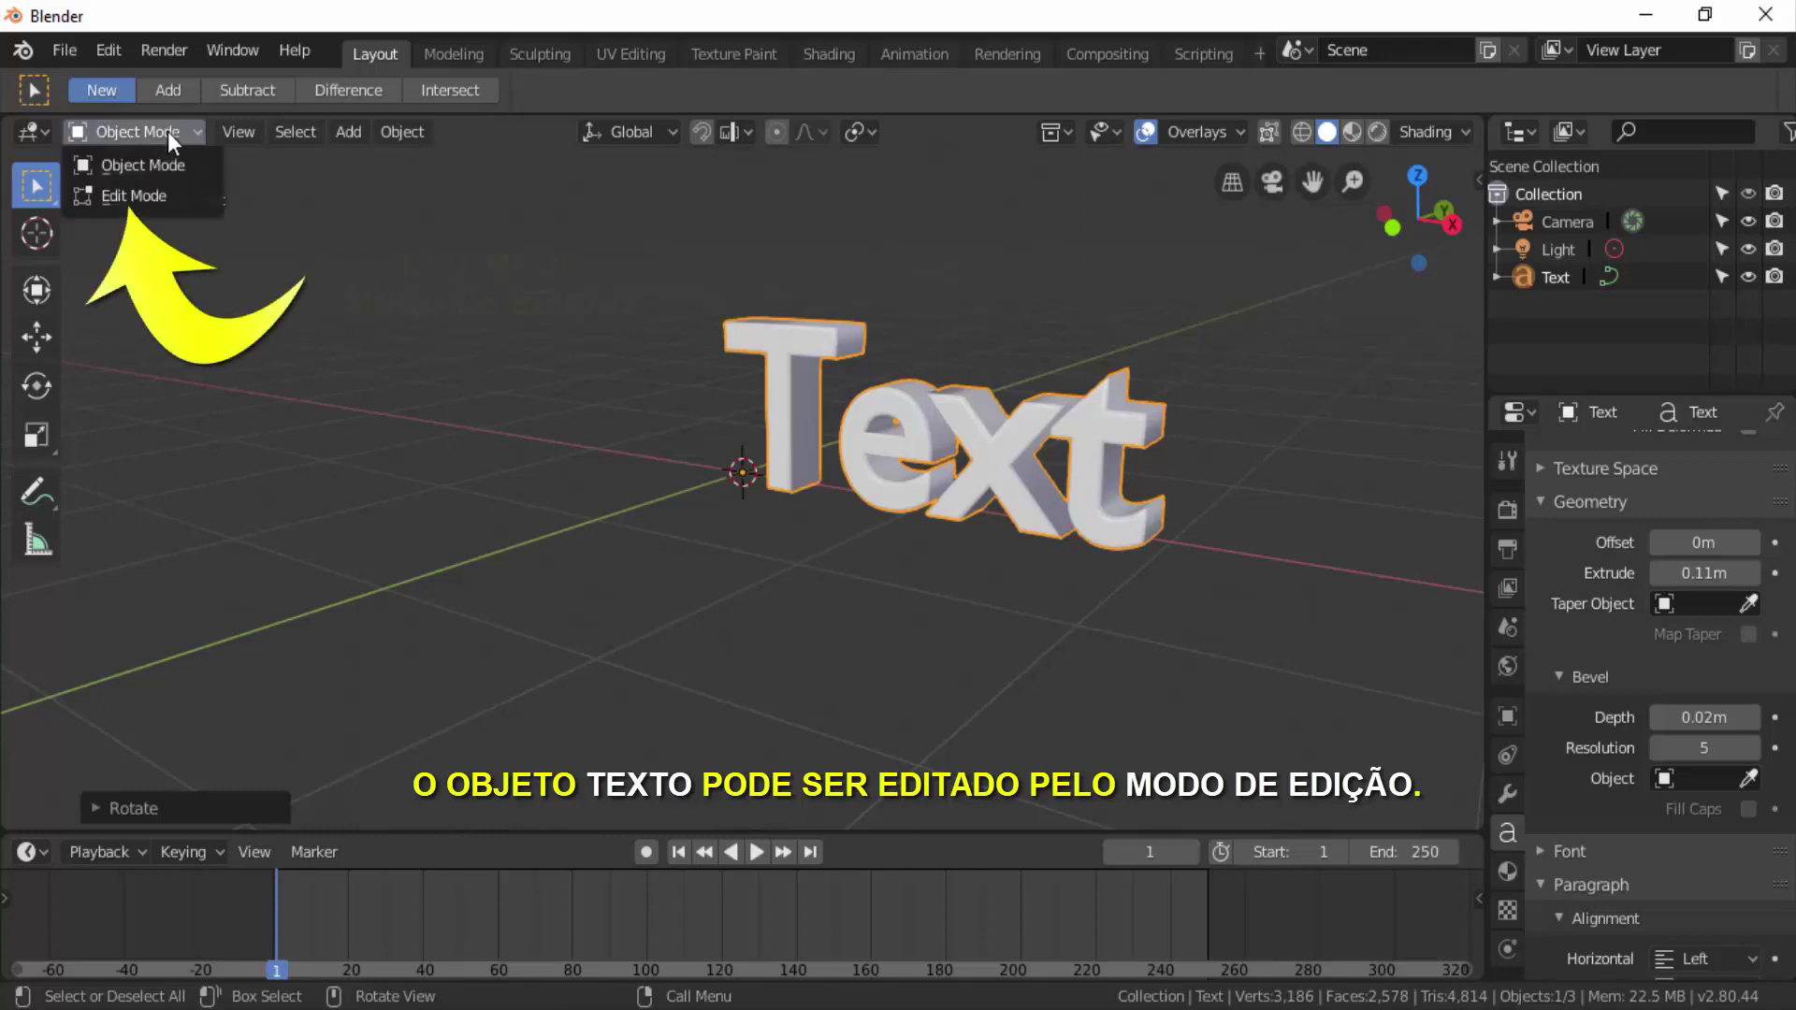
left_click(150, 196)
key("BackSpace")
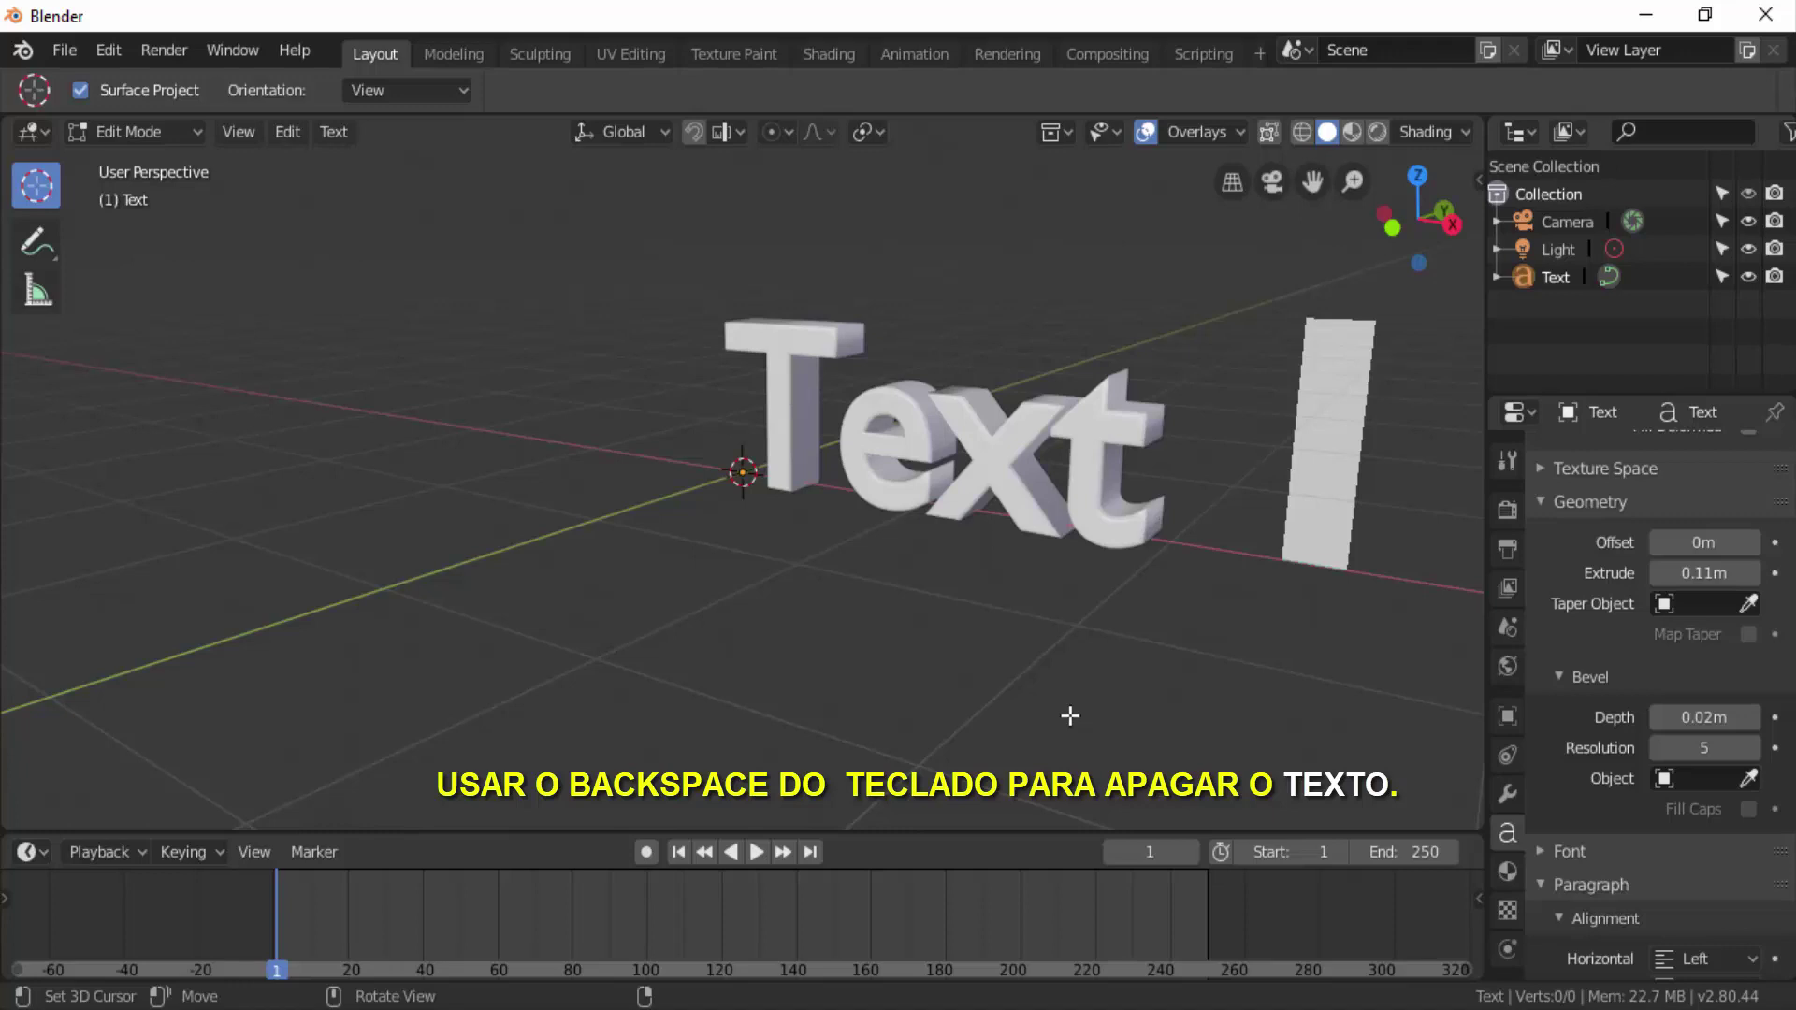
key("BackSpace")
key("BackSpace")
key("BackSpace")
key("BackSpace")
key("BackSpace")
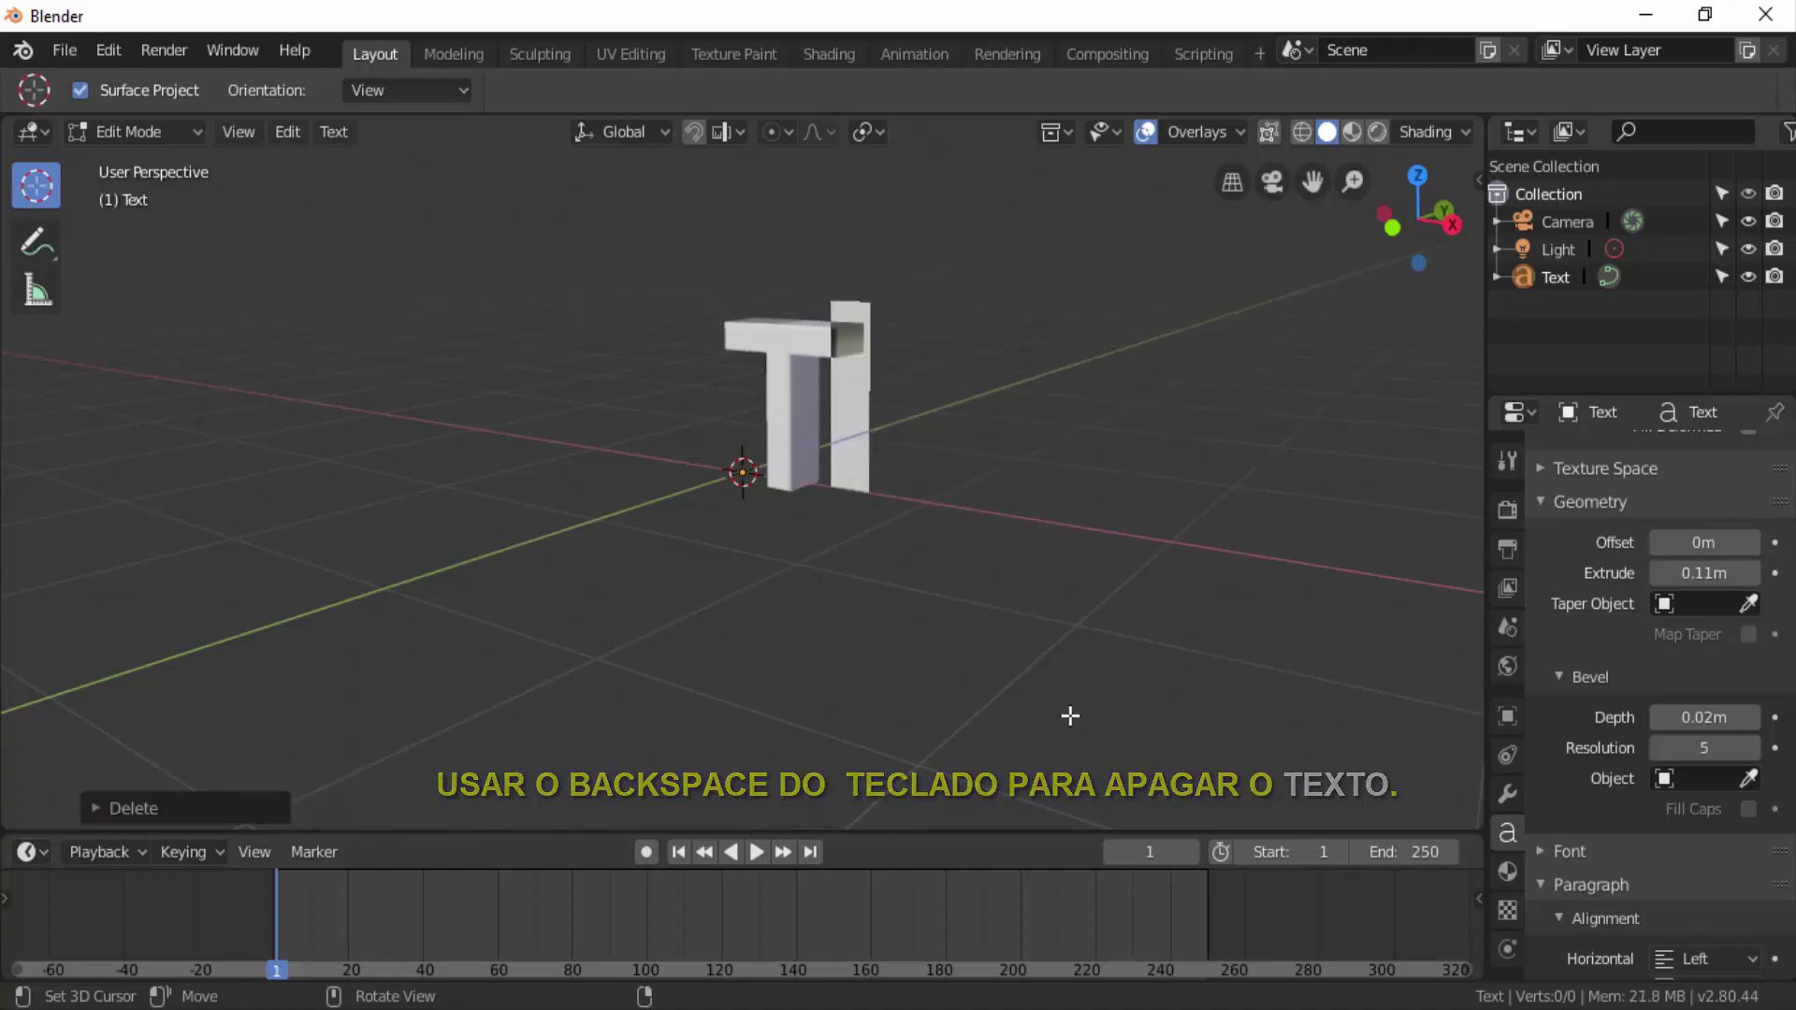
key("BackSpace")
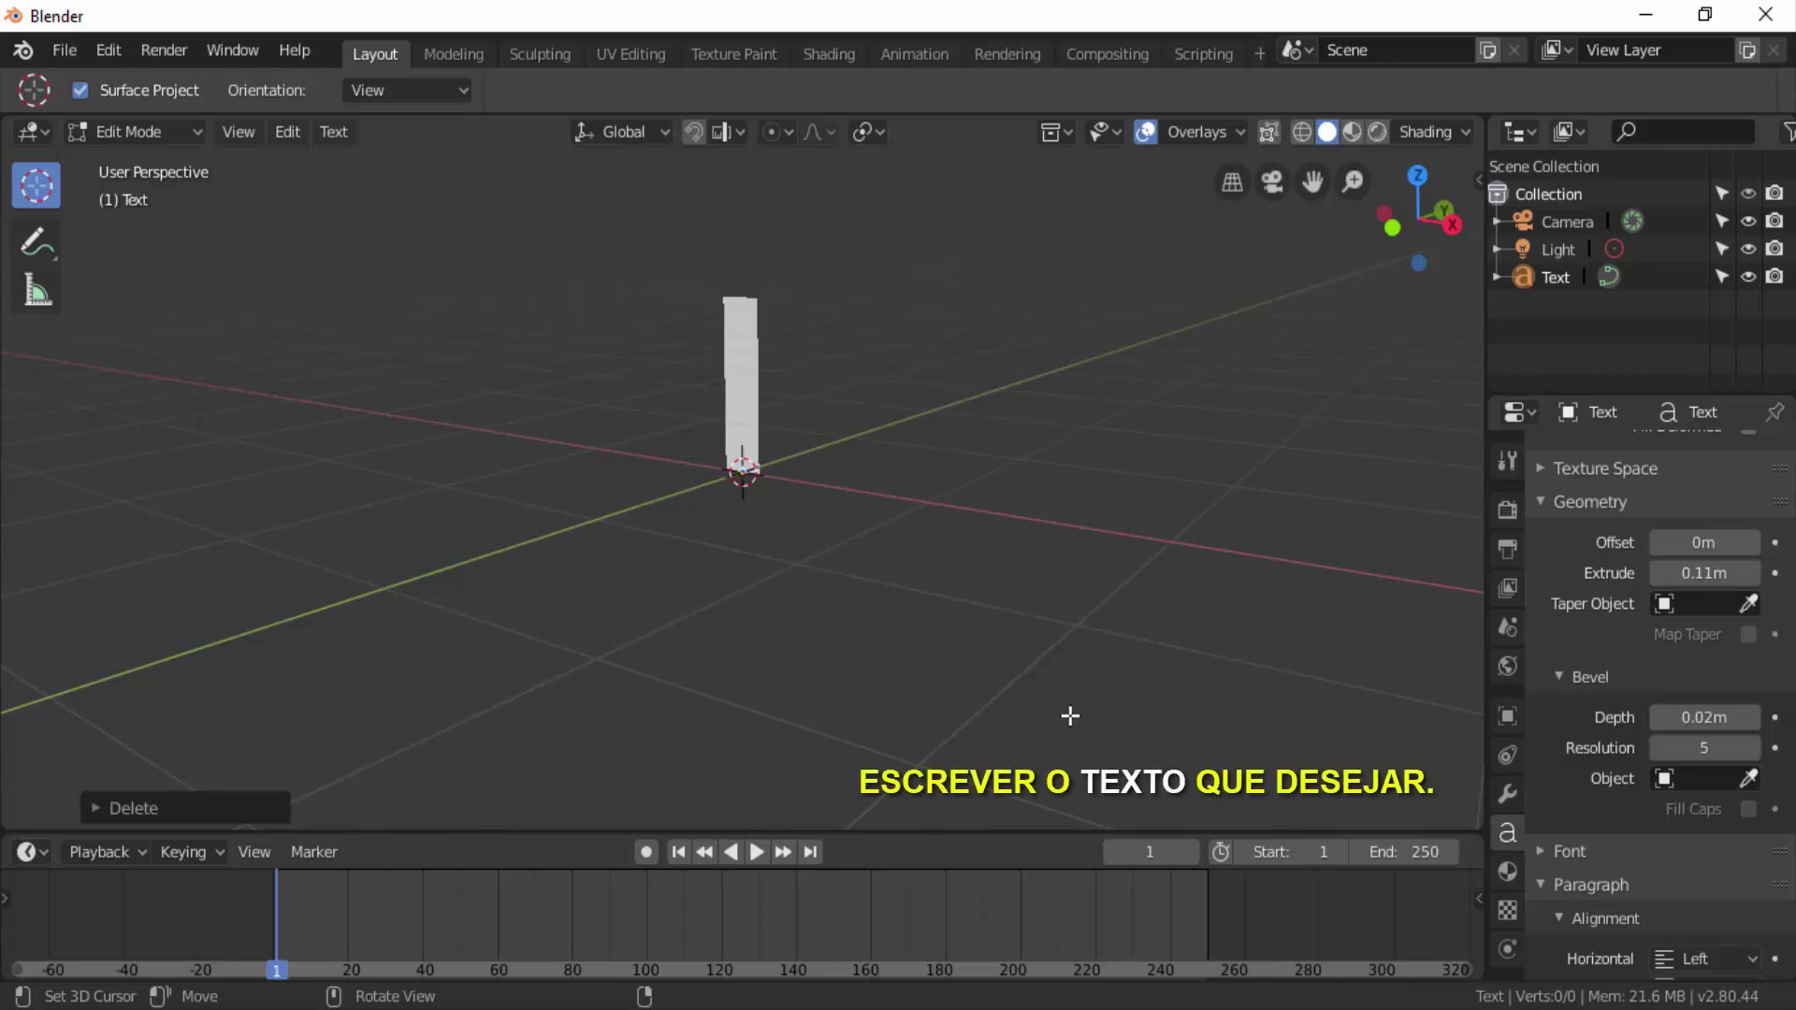
Type 'Blender 3D', then add a second line and partly erase it.
type("B")
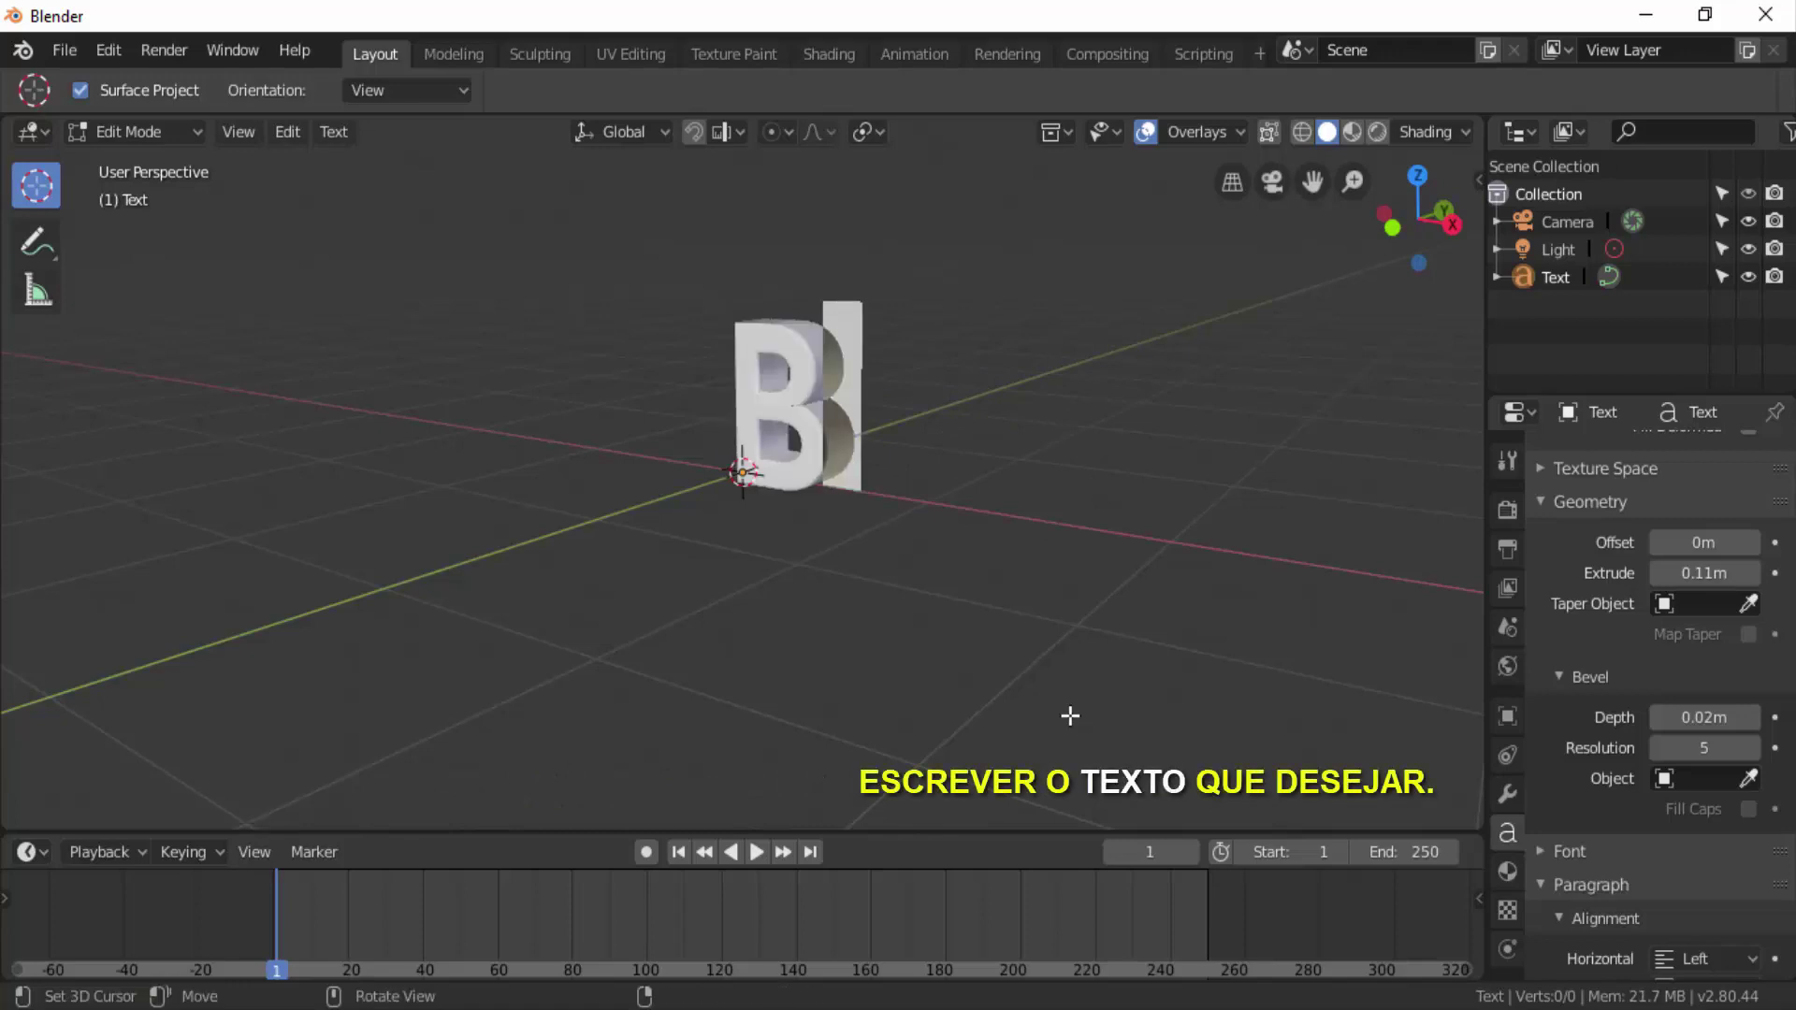
type("lender")
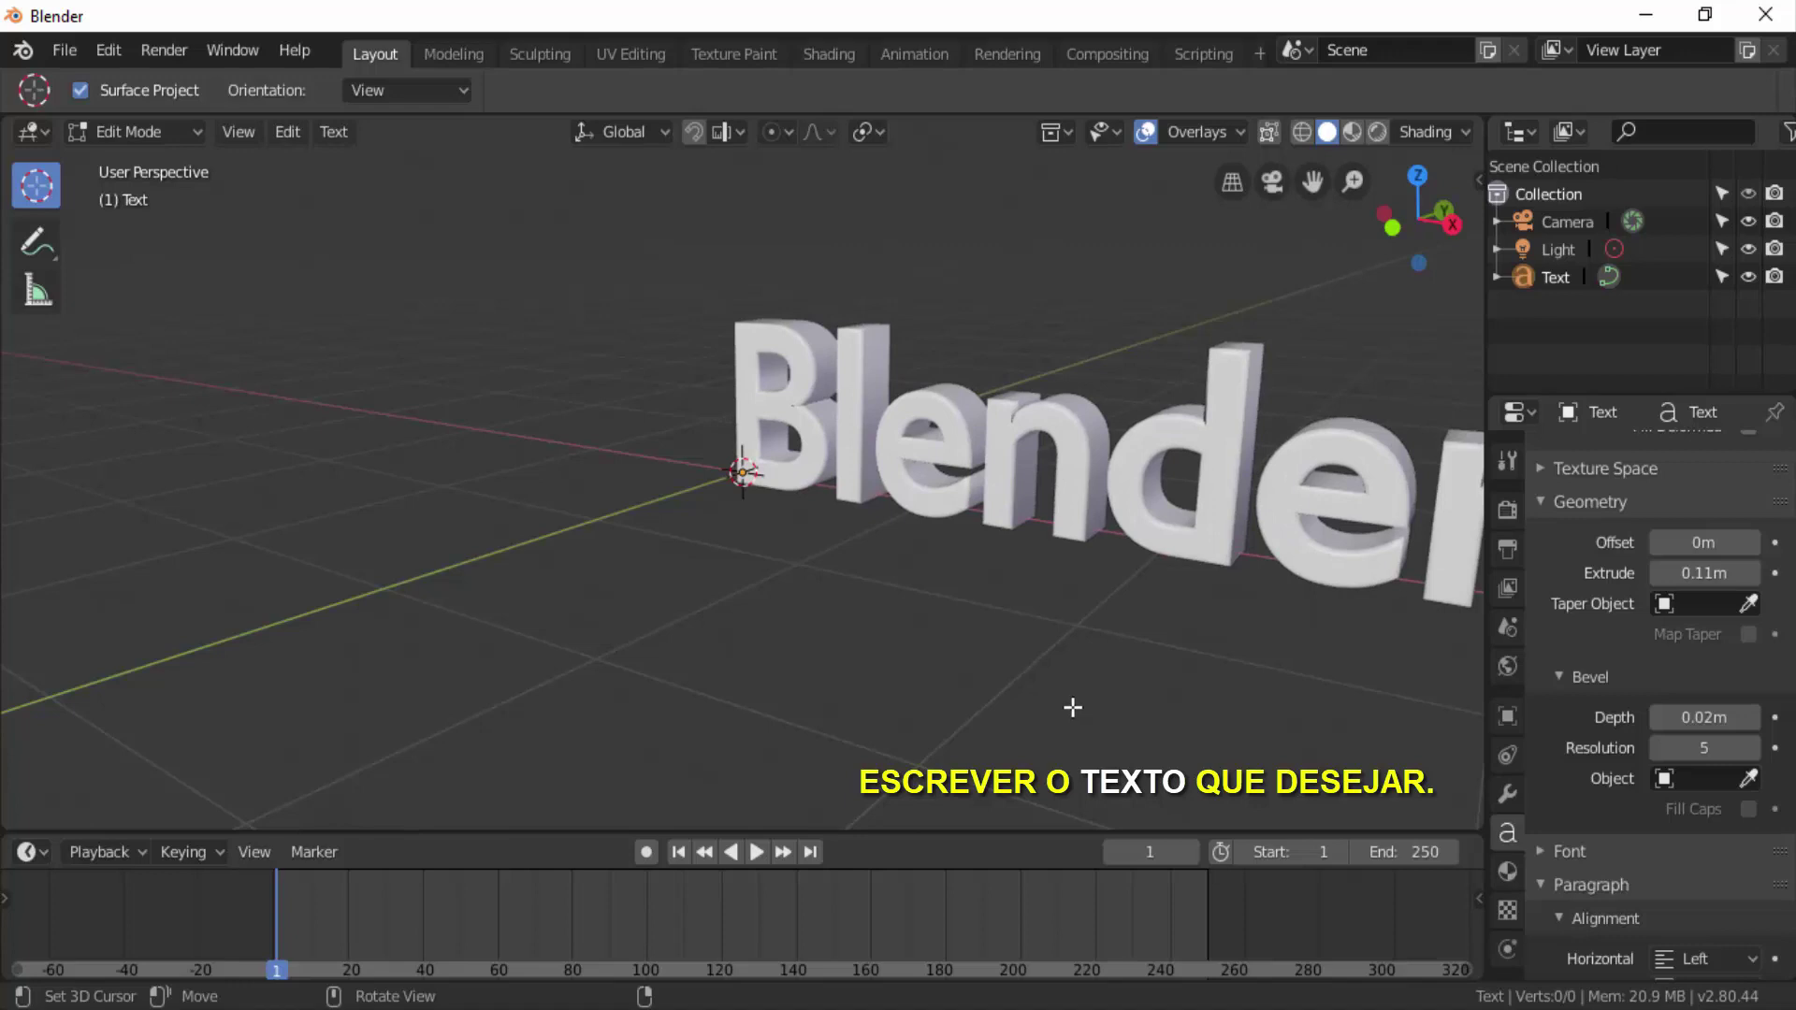
scroll(1073, 707, "down", 3)
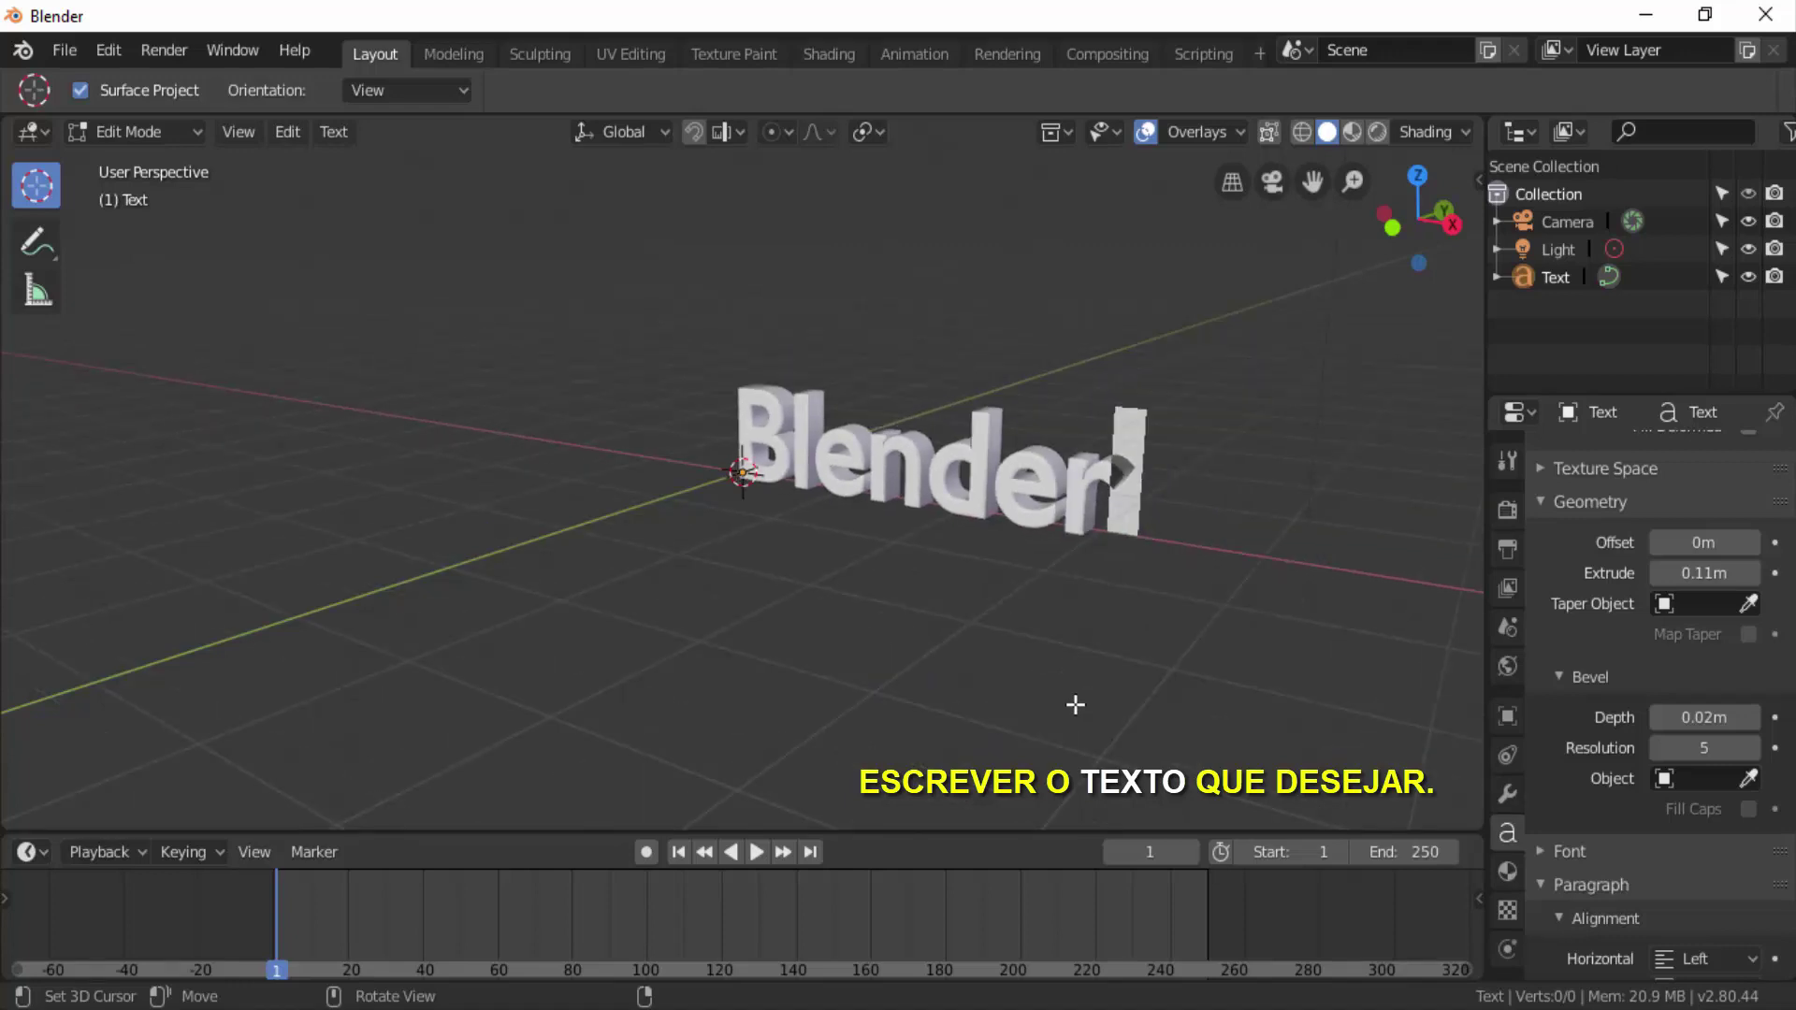
type(" 3")
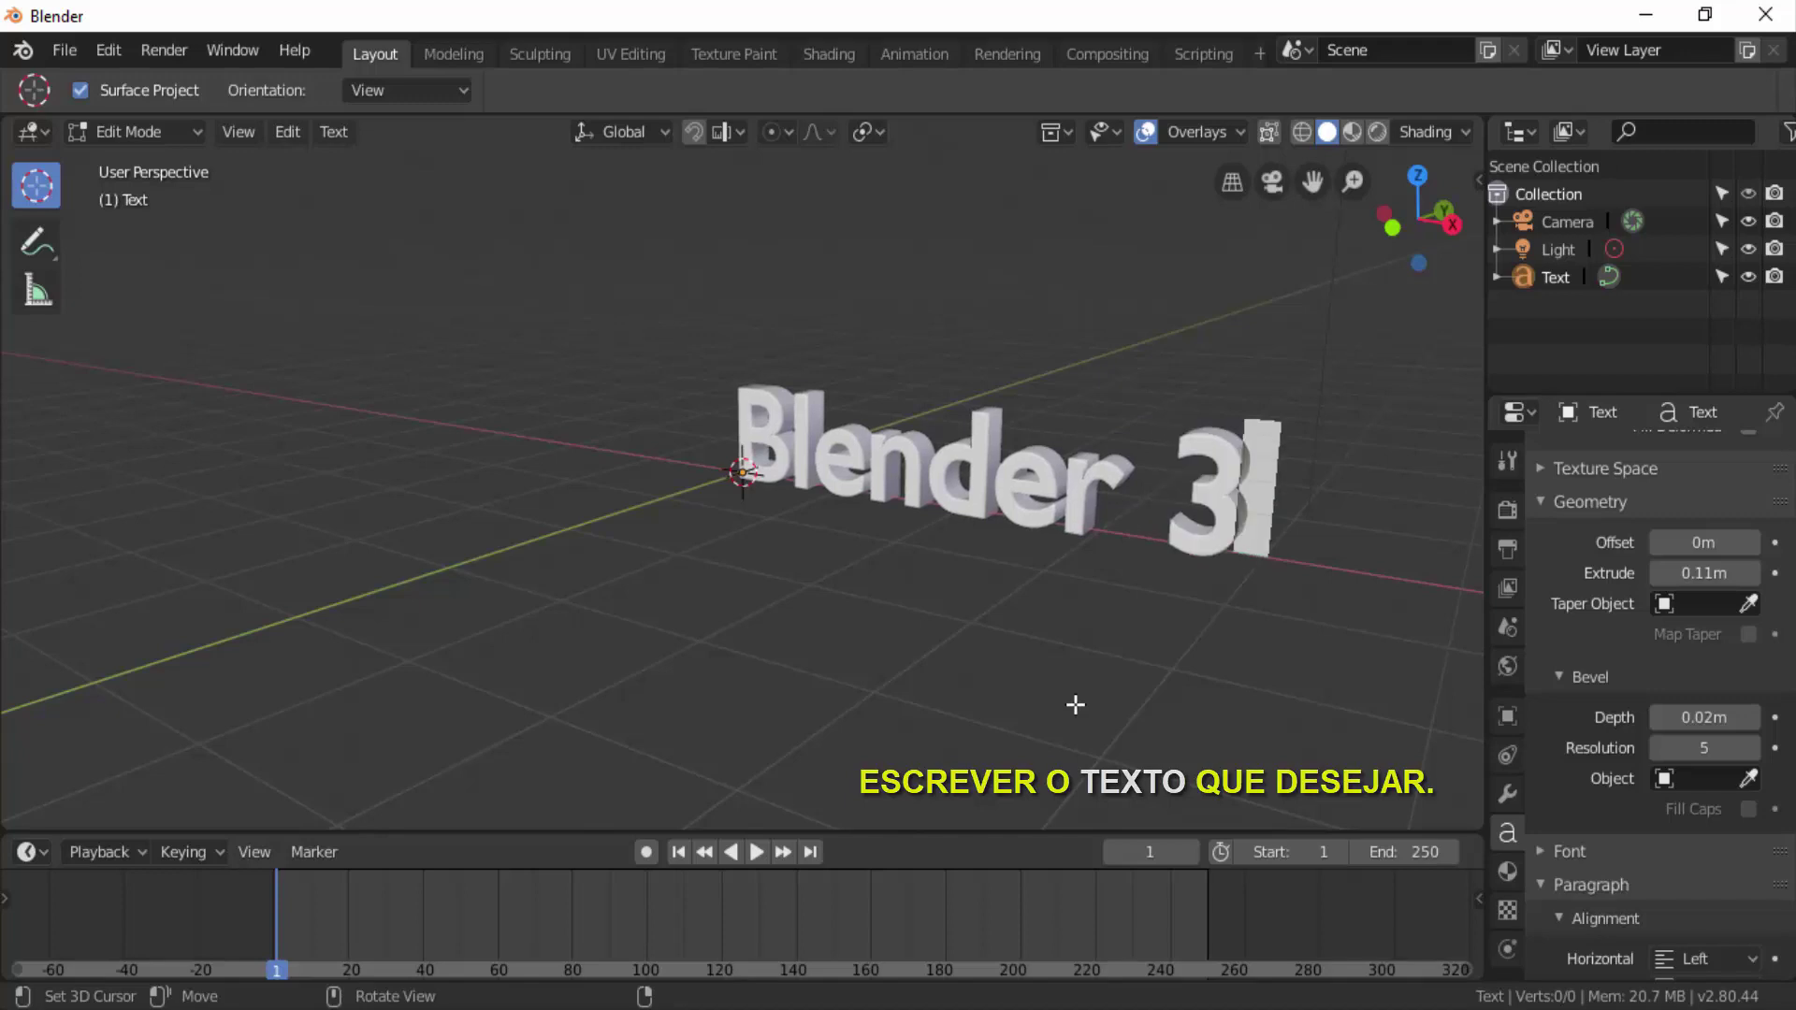
type("D")
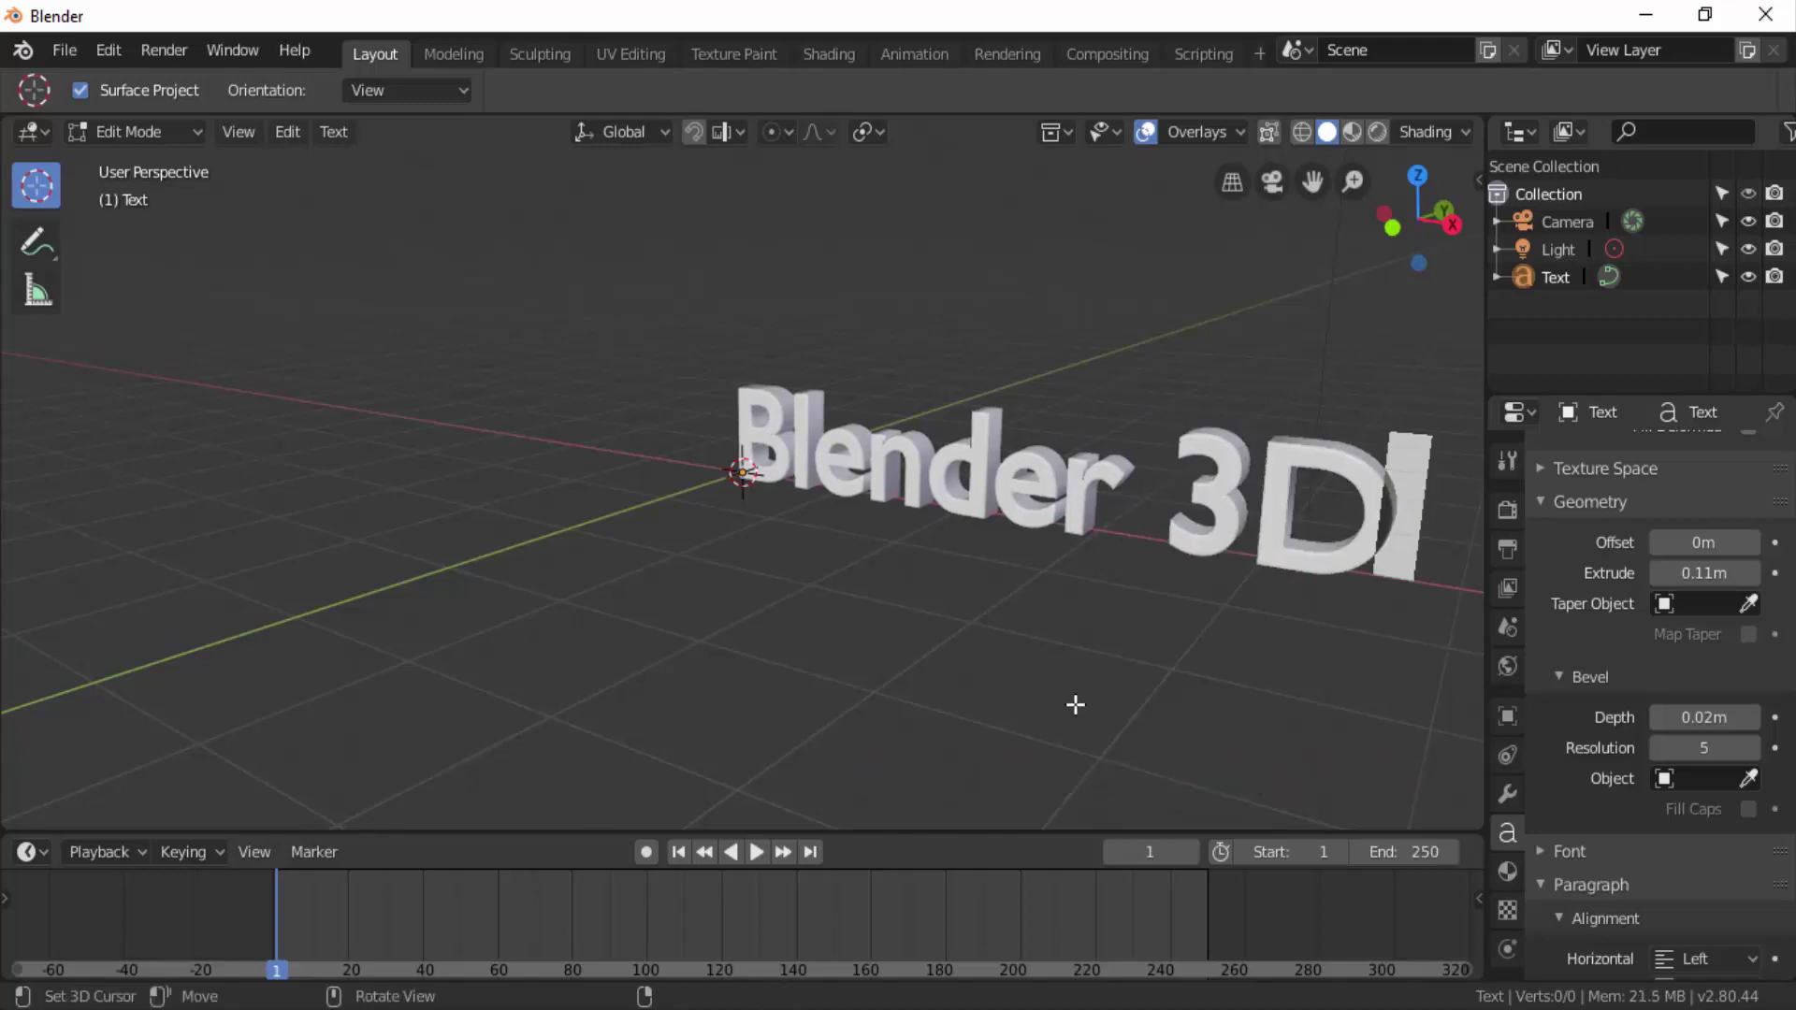
key("Return")
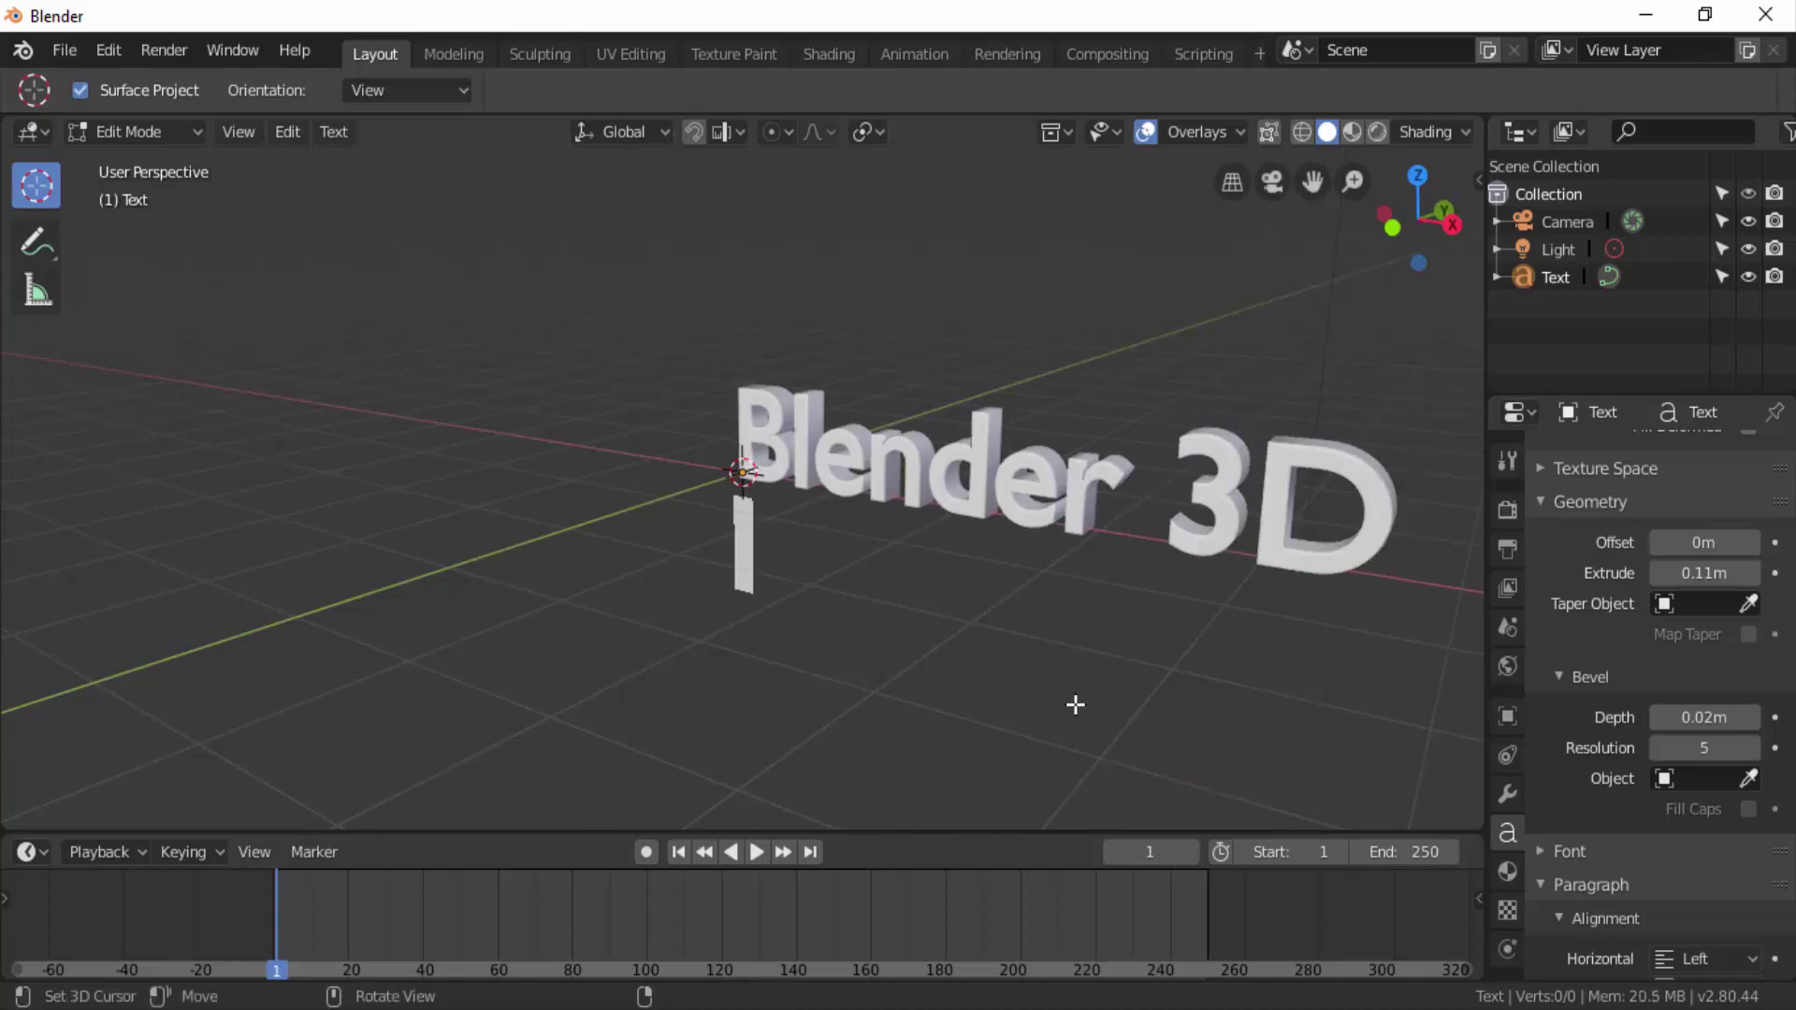
type("em ")
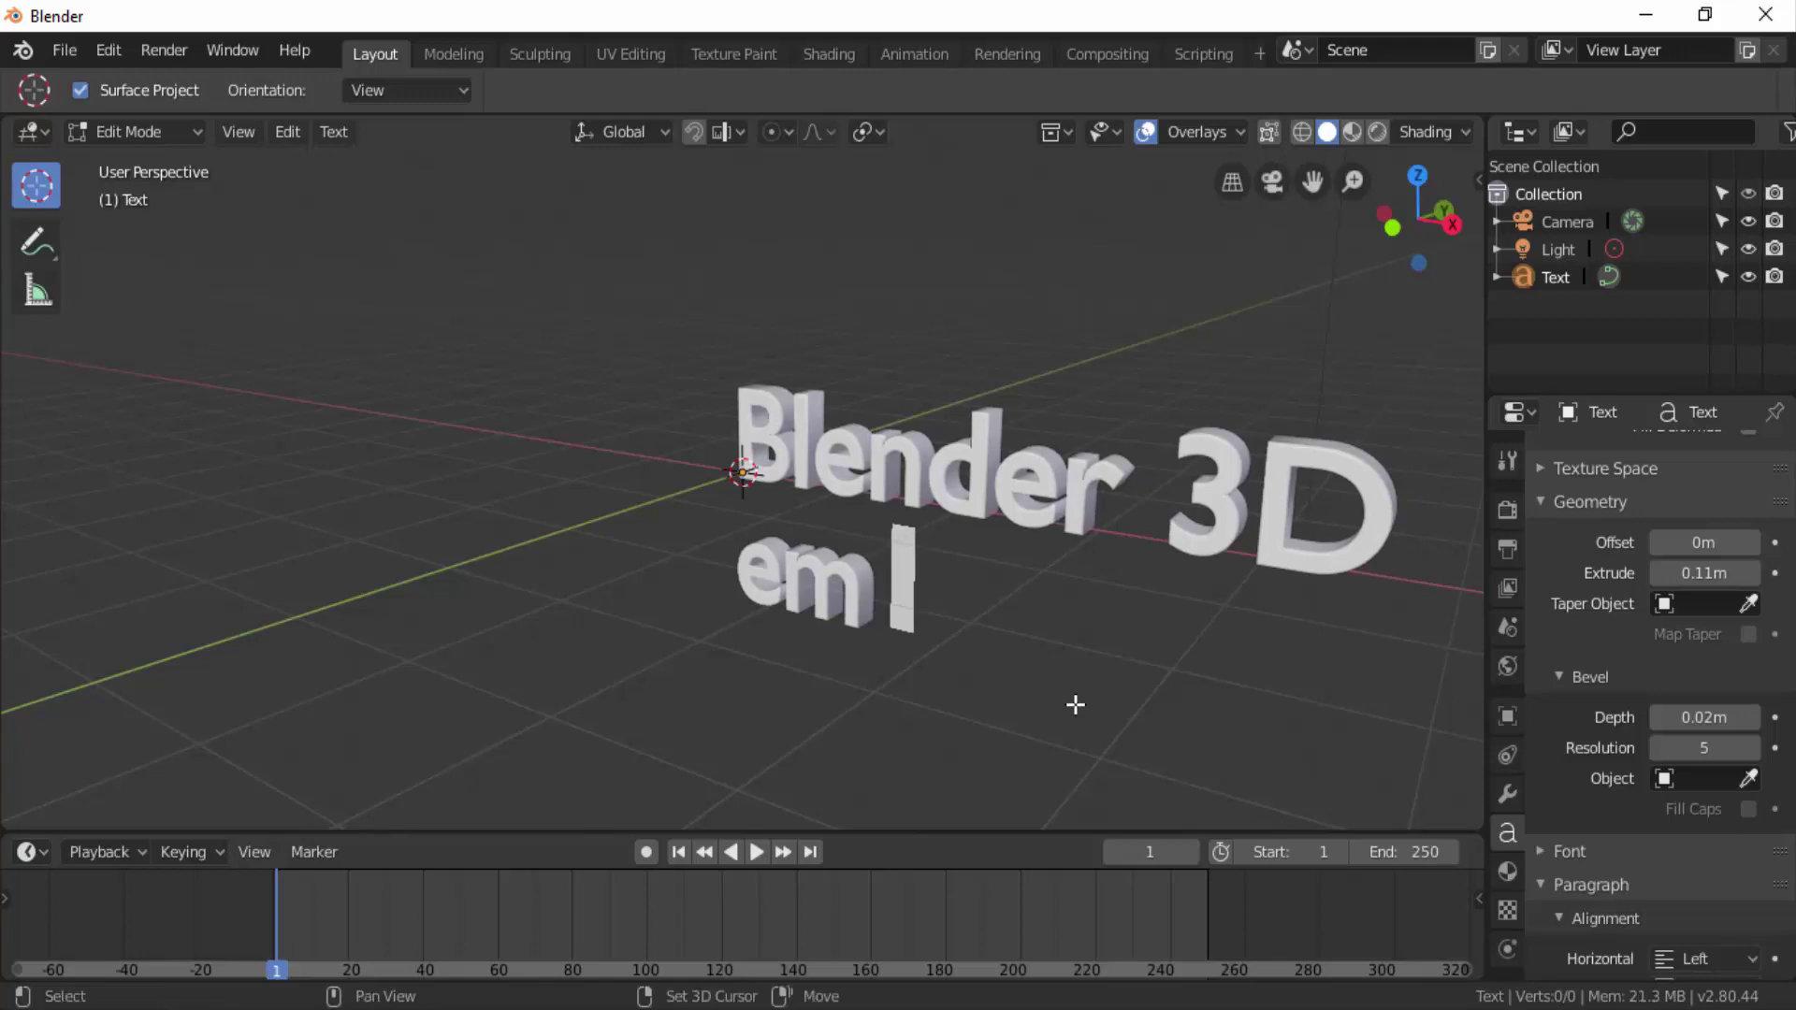
type("Text")
type("os")
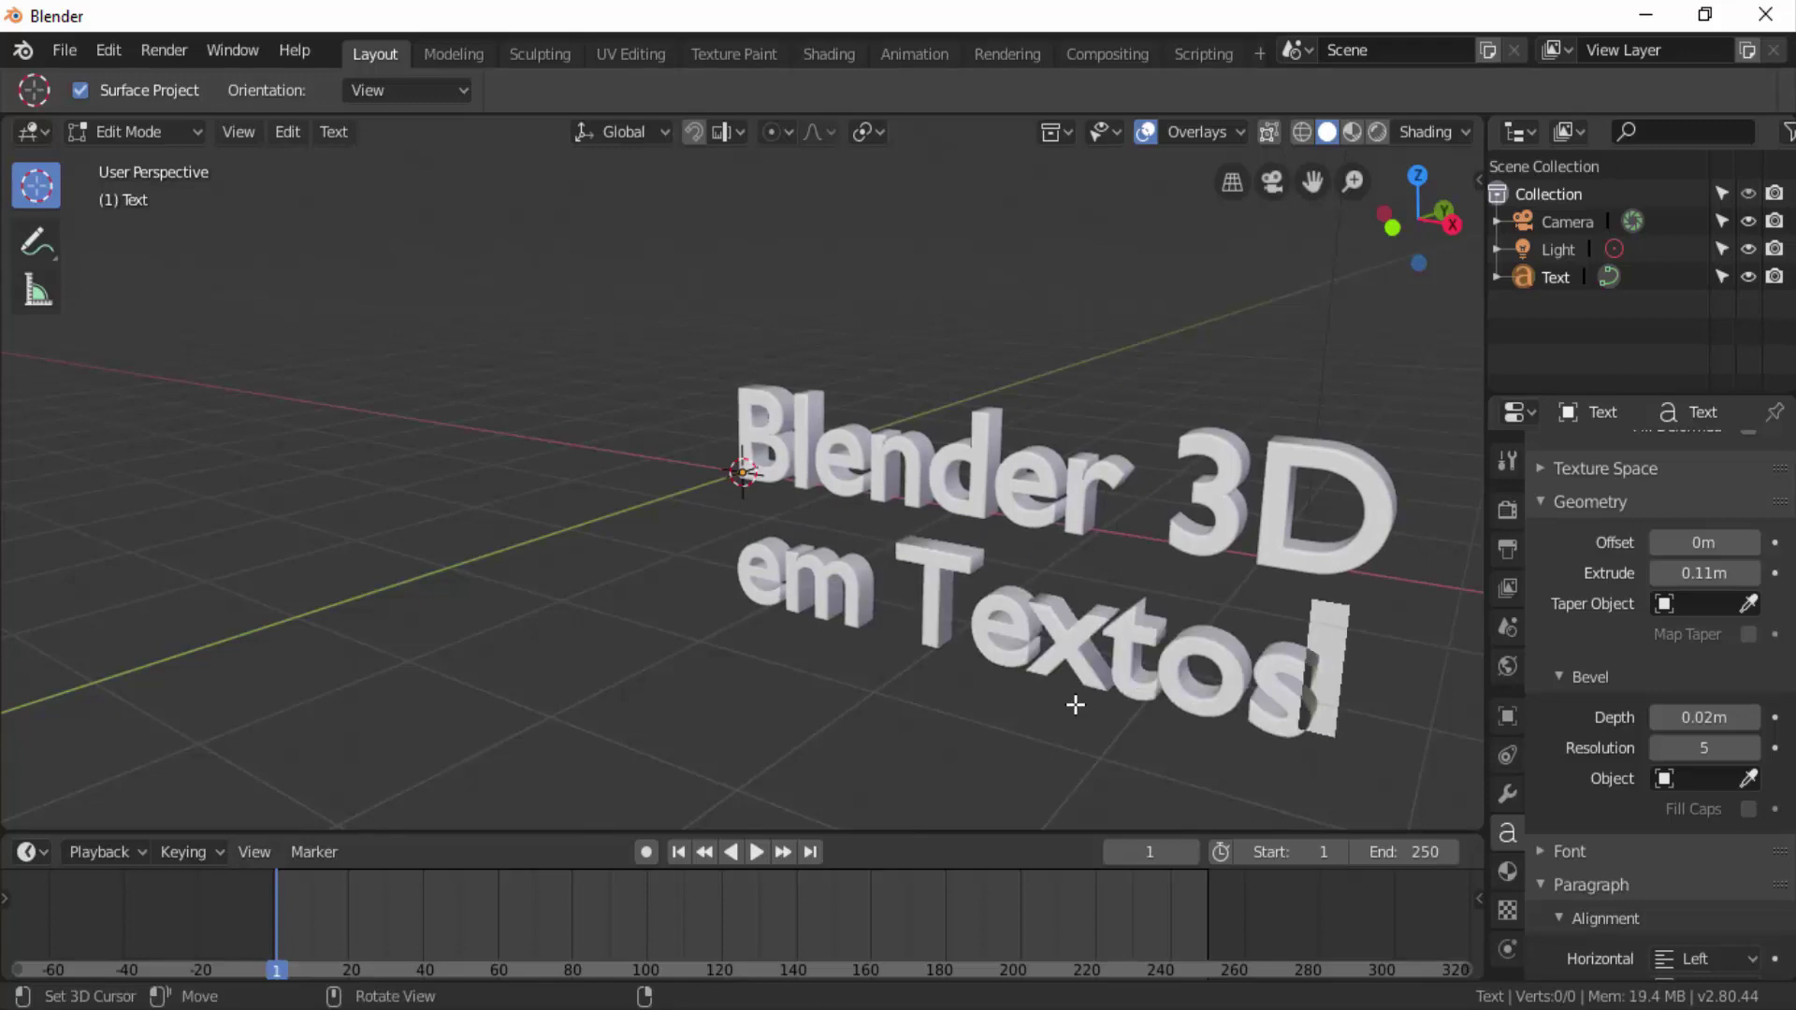
key("BackSpace")
key("BackSpace")
key("BackSpace")
key("BackSpace")
key("BackSpace")
key("BackSpace")
key("BackSpace")
key("BackSpace")
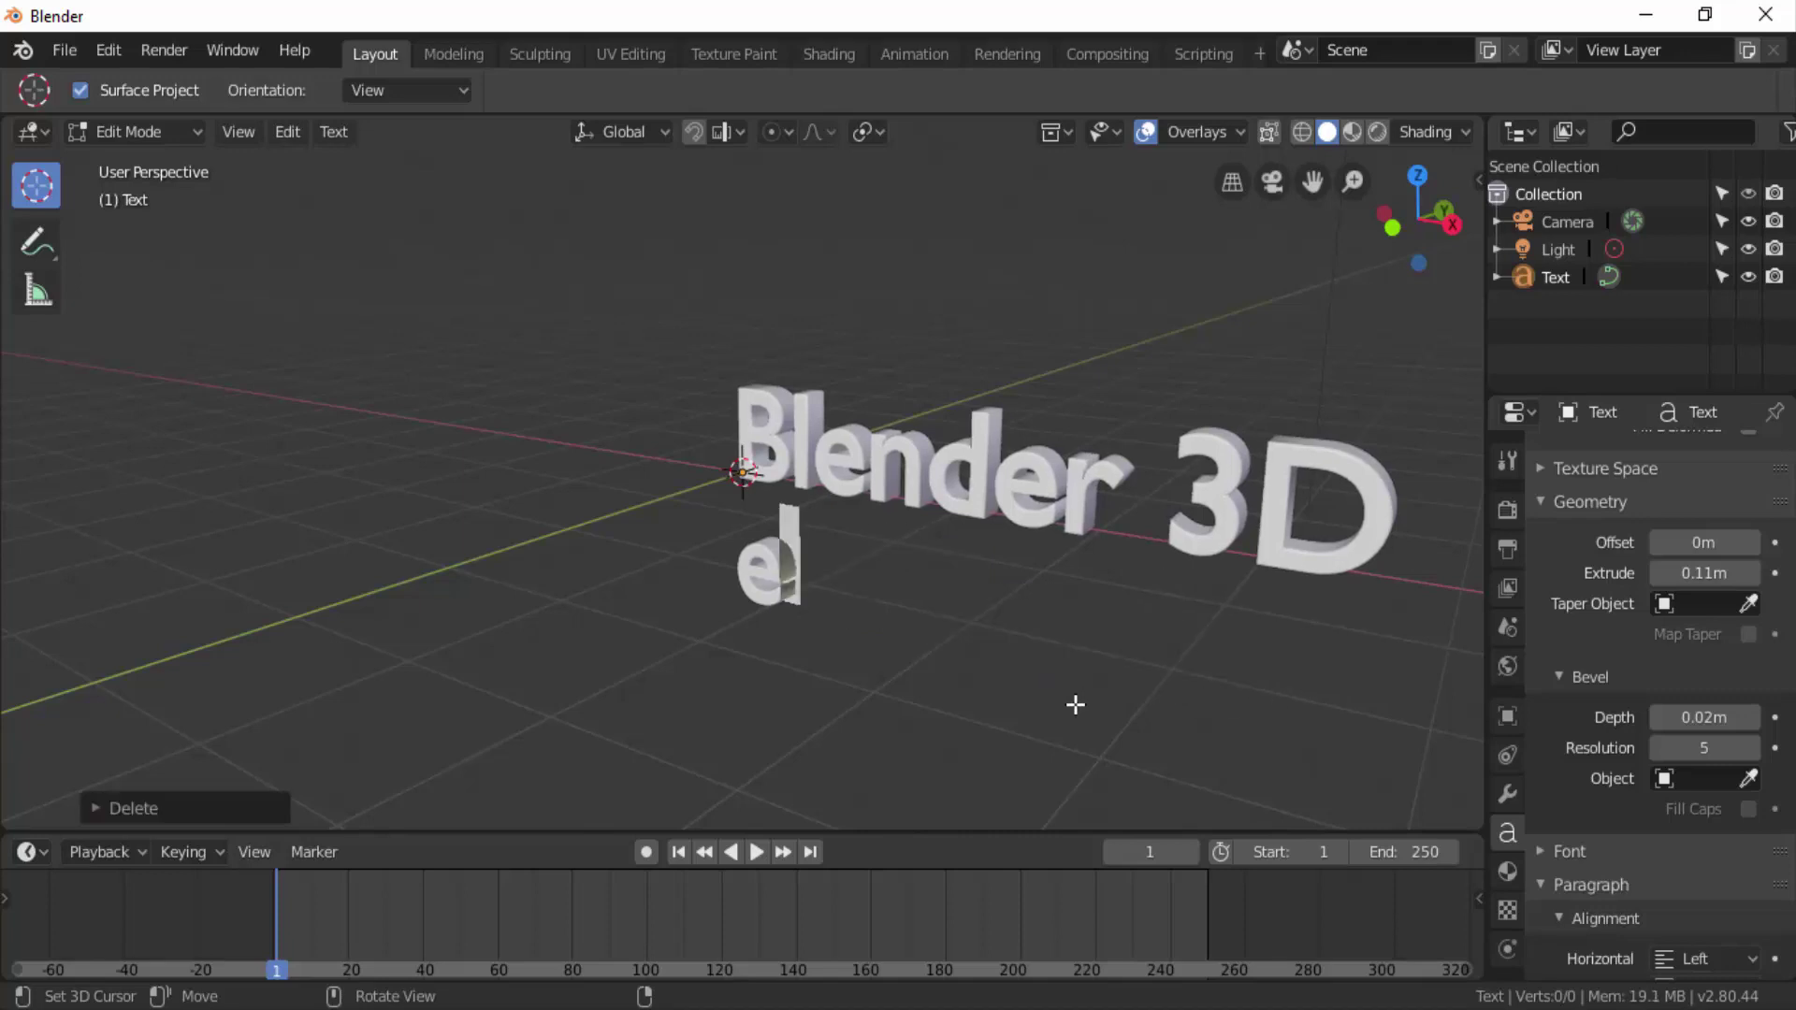
key("BackSpace")
key("BackSpace")
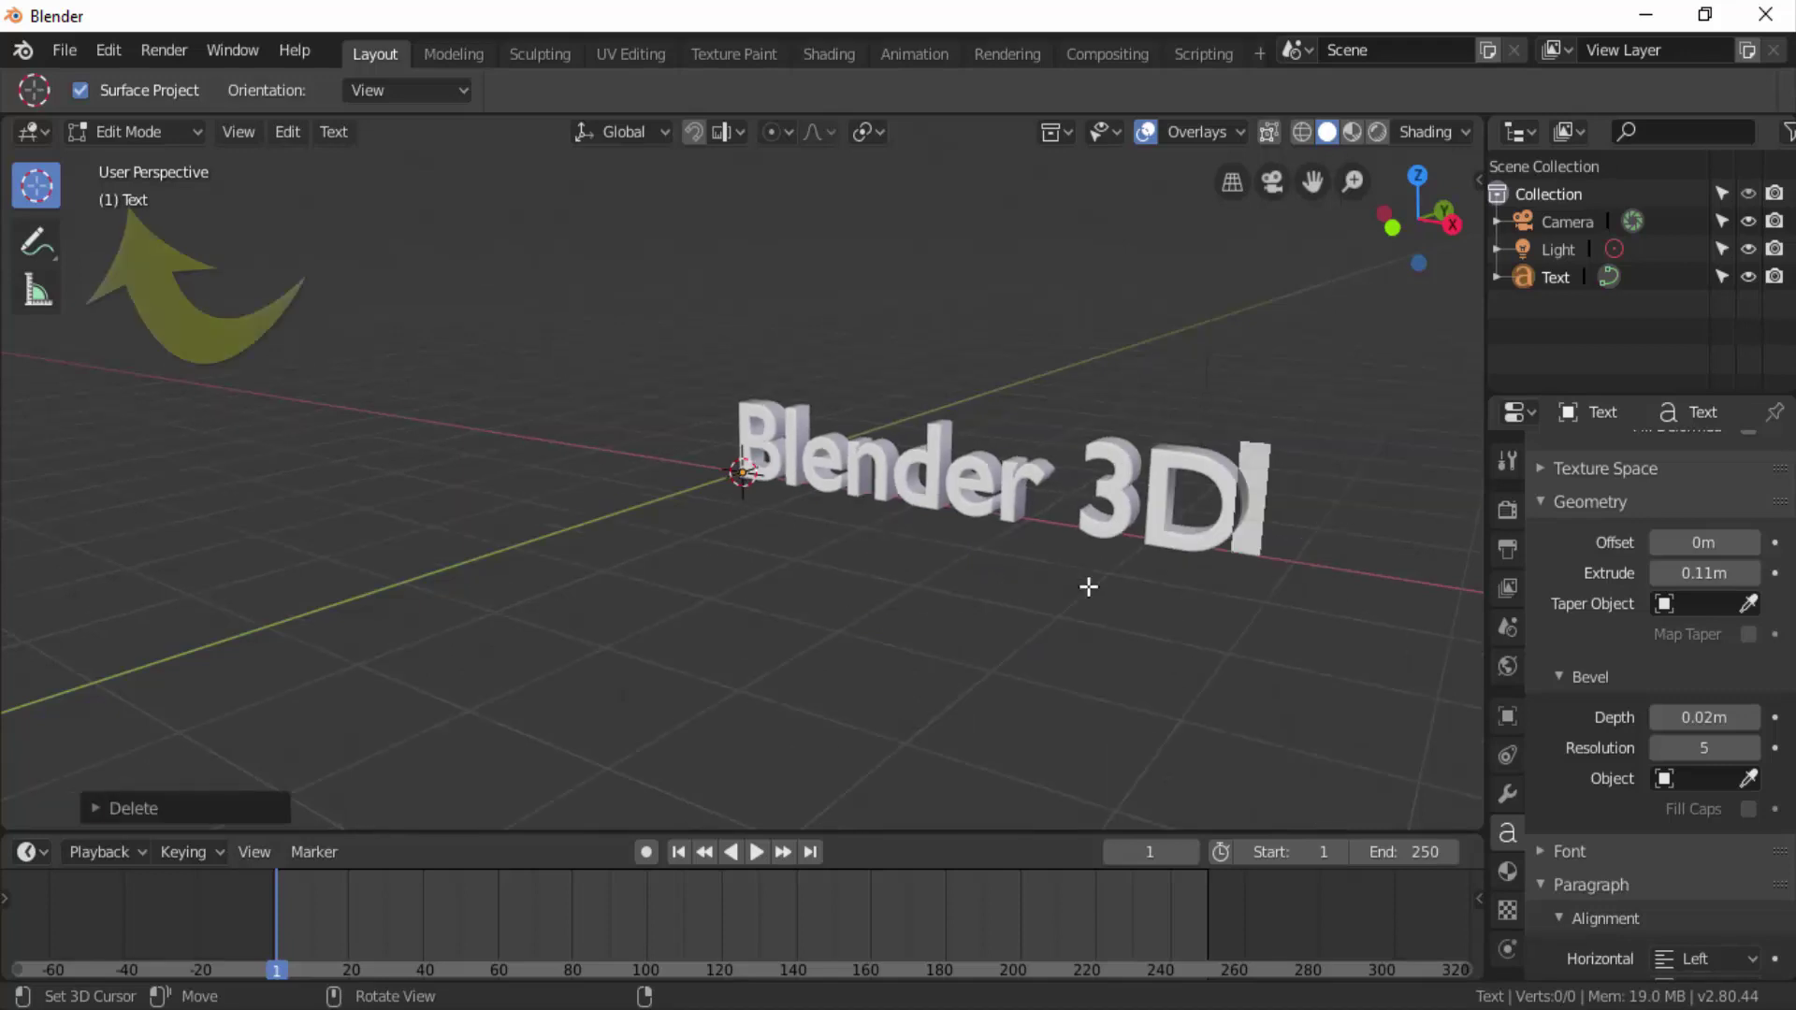
Return the 'Blender 3D' text to Object Mode and orbit toward it.
left_click(107, 131)
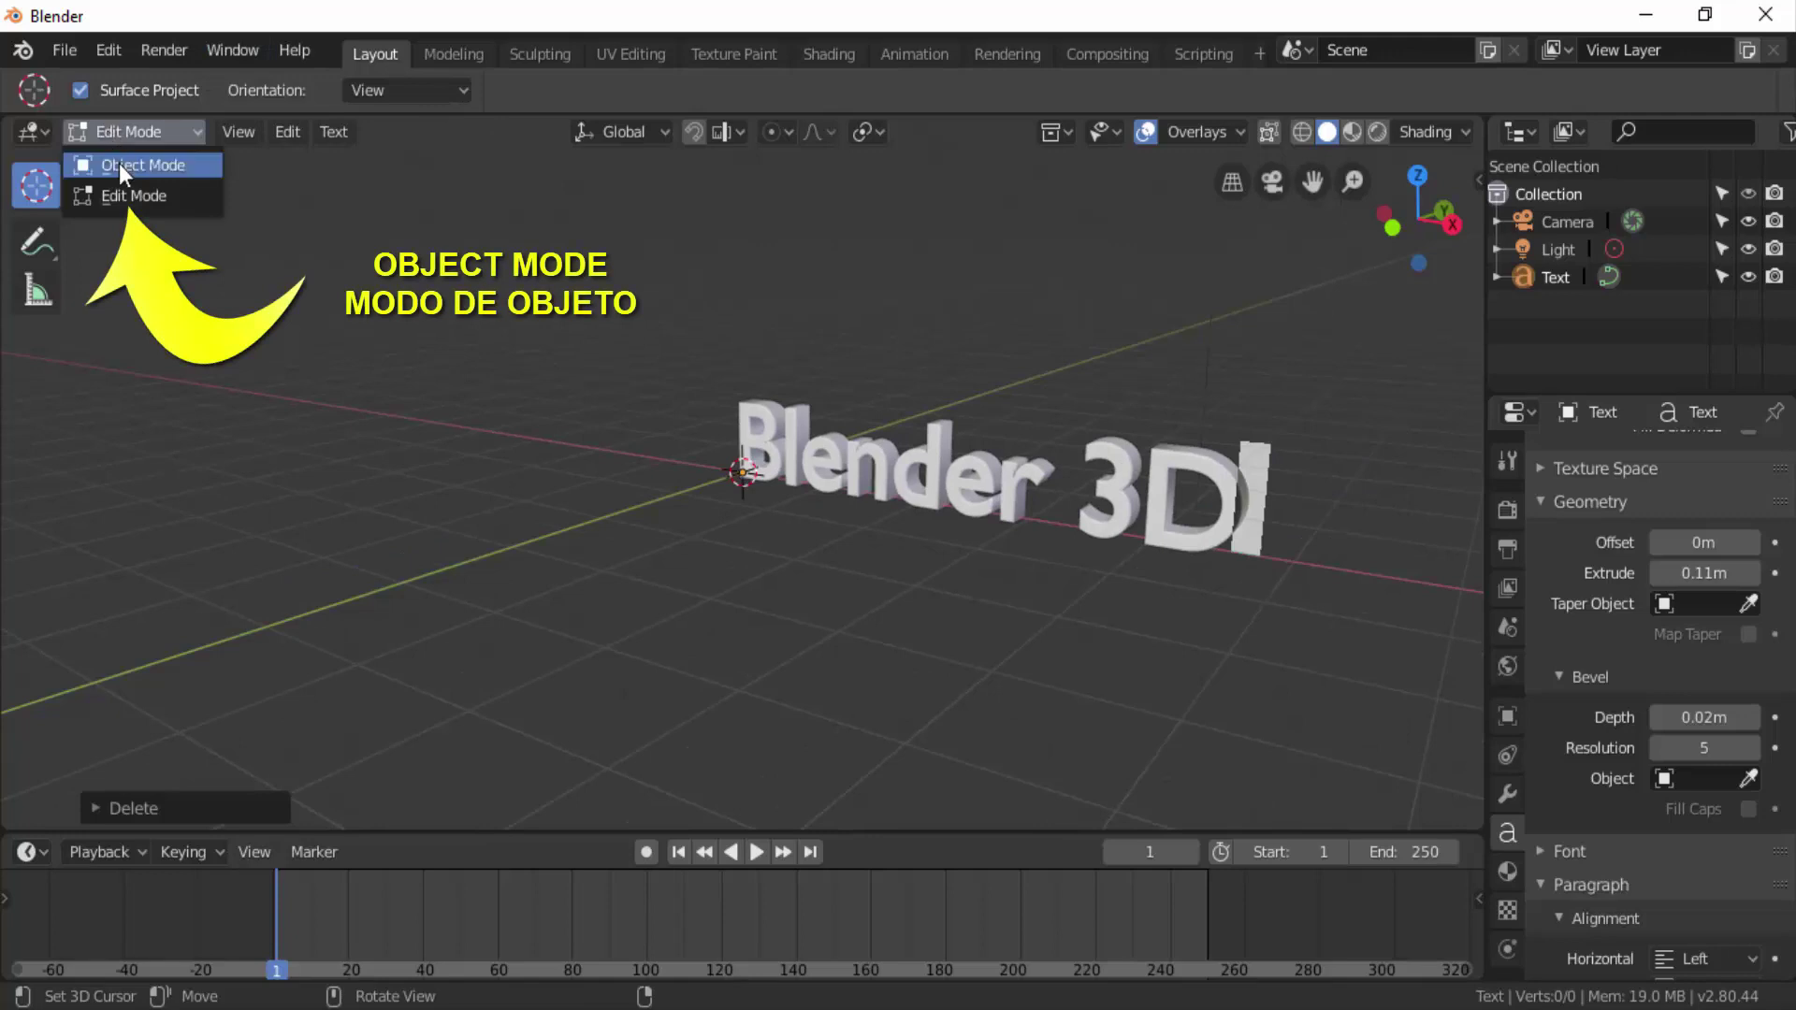
left_click(120, 162)
mouse_move(1151, 673)
middle_mouse_down()
mouse_move(1282, 694)
mouse_move(1183, 717)
middle_mouse_up()
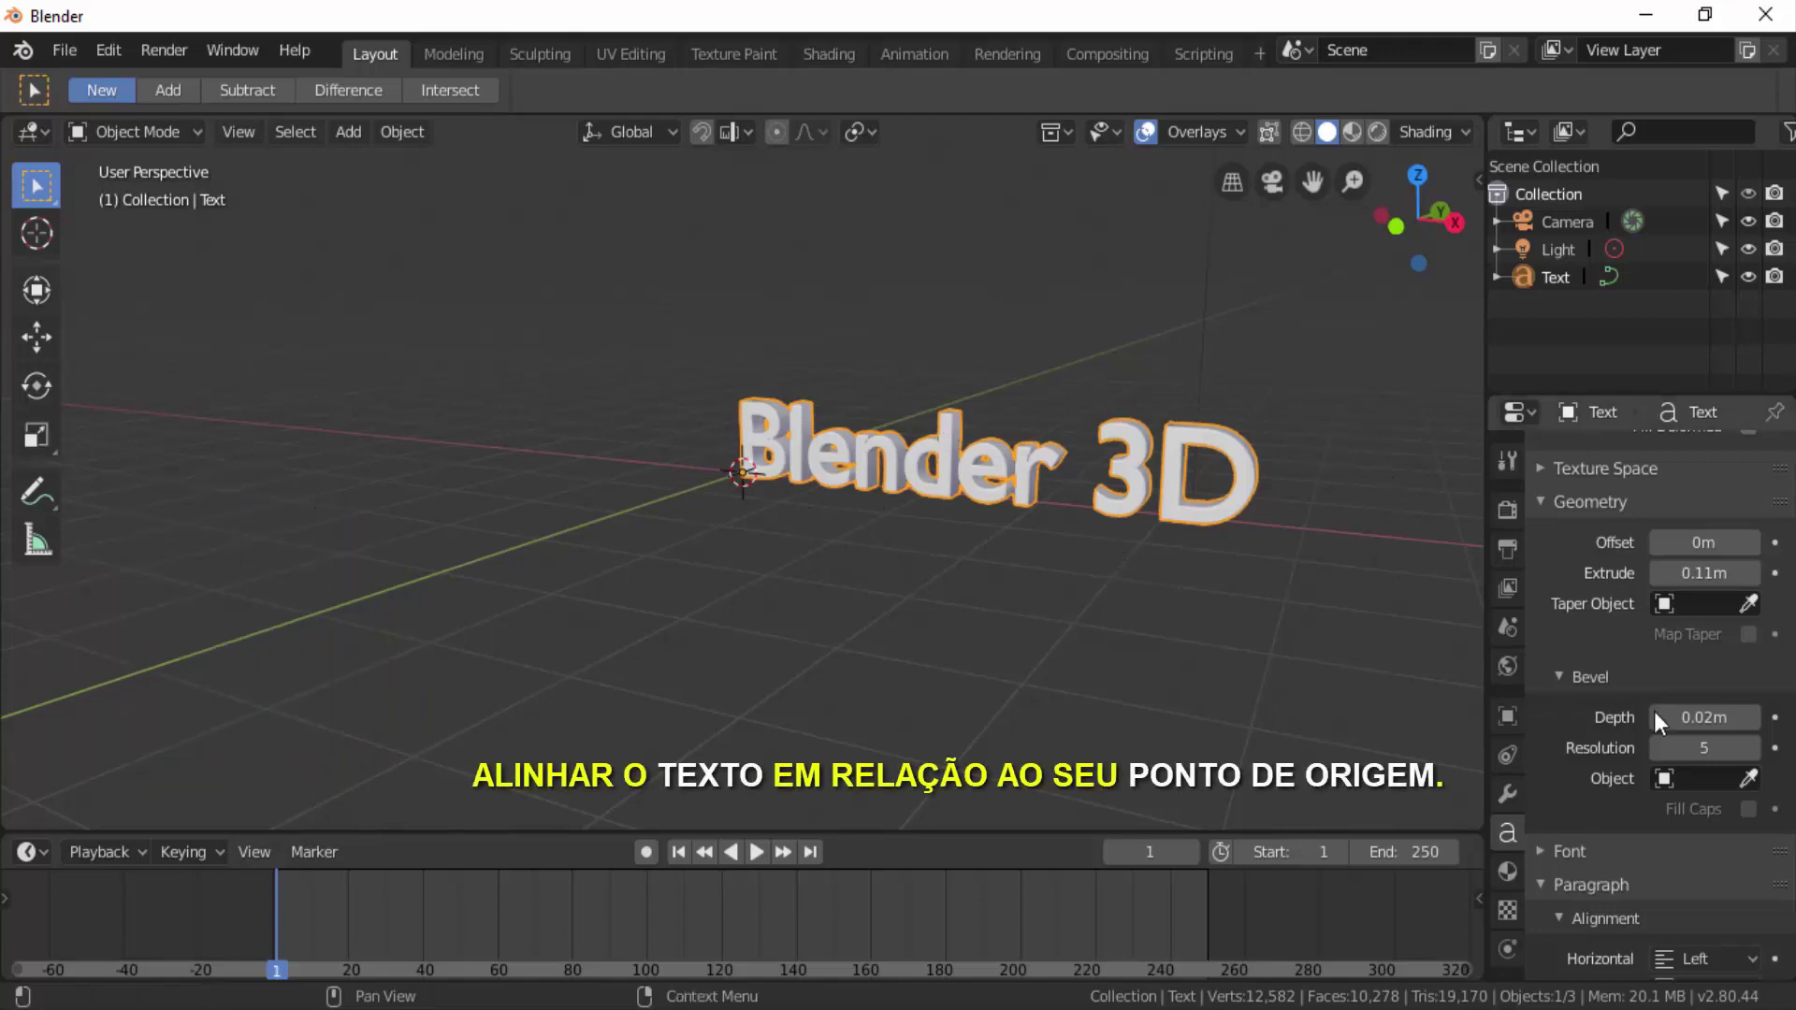
Try Center, Right and Left horizontal alignment, finally setting the text to Center.
scroll(1618, 727, "down", 3)
scroll(1615, 727, "down", 3)
scroll(1615, 728, "down", 3)
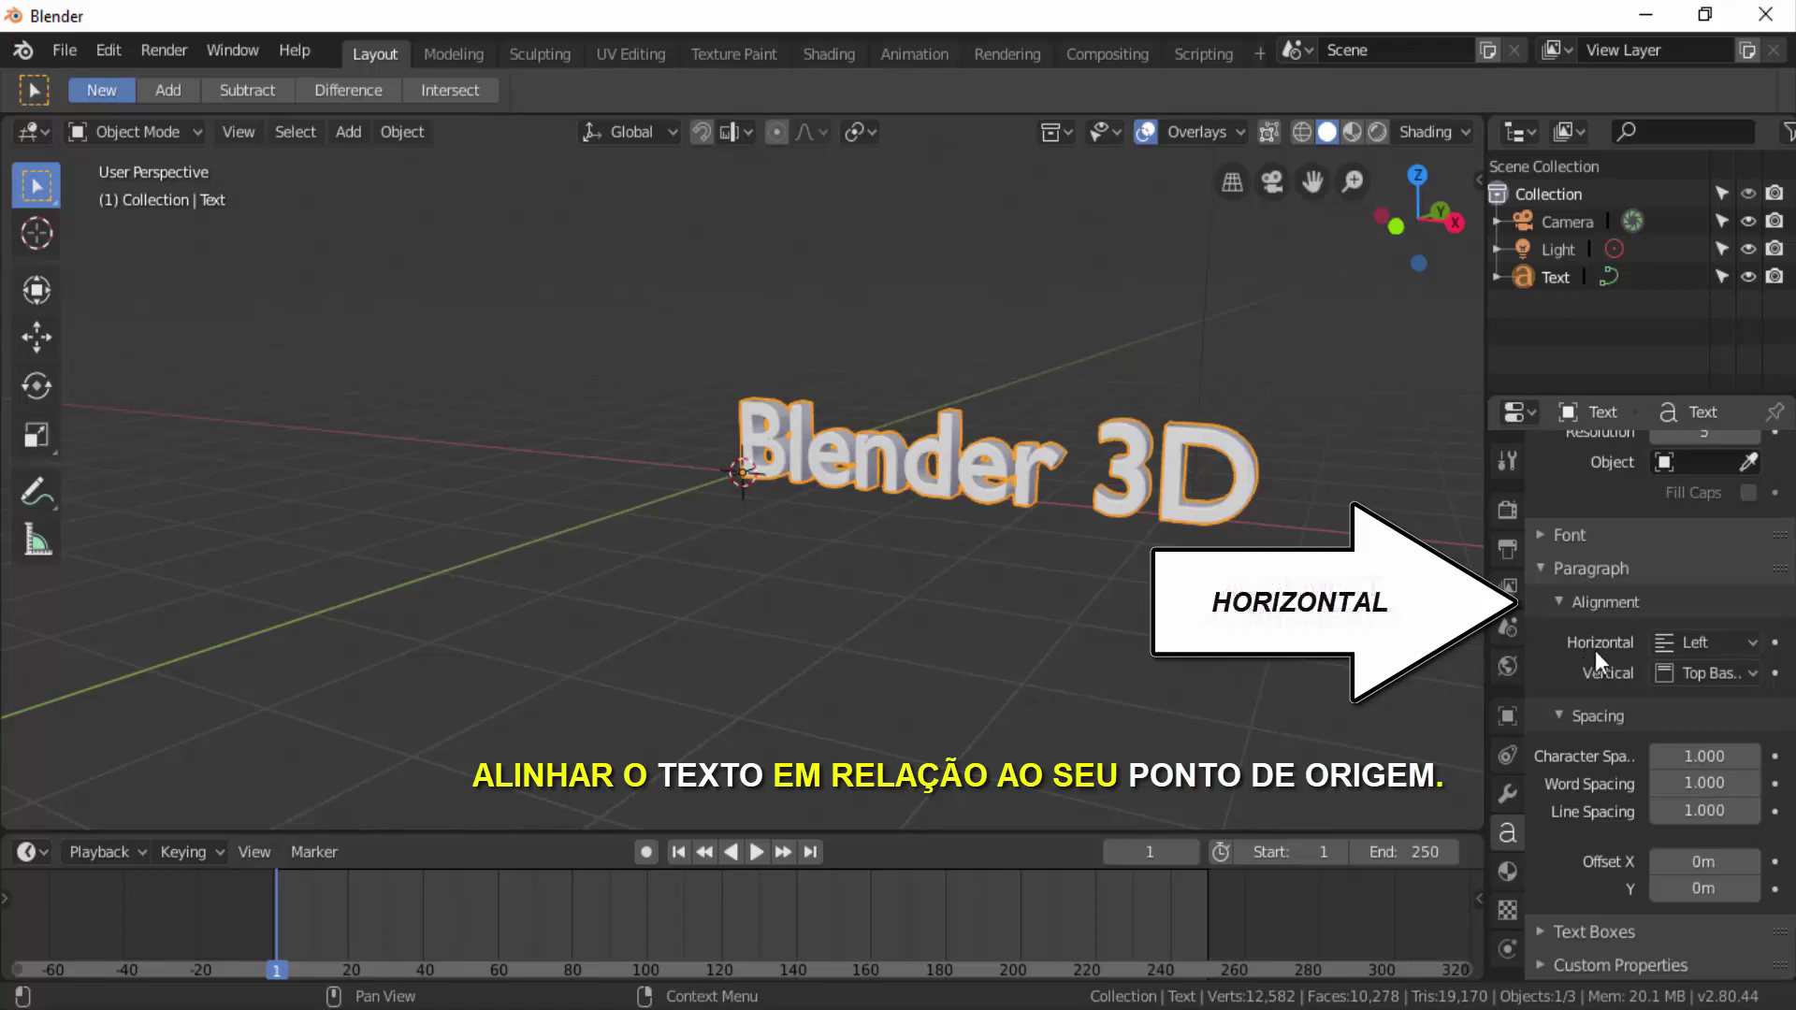
left_click(1727, 644)
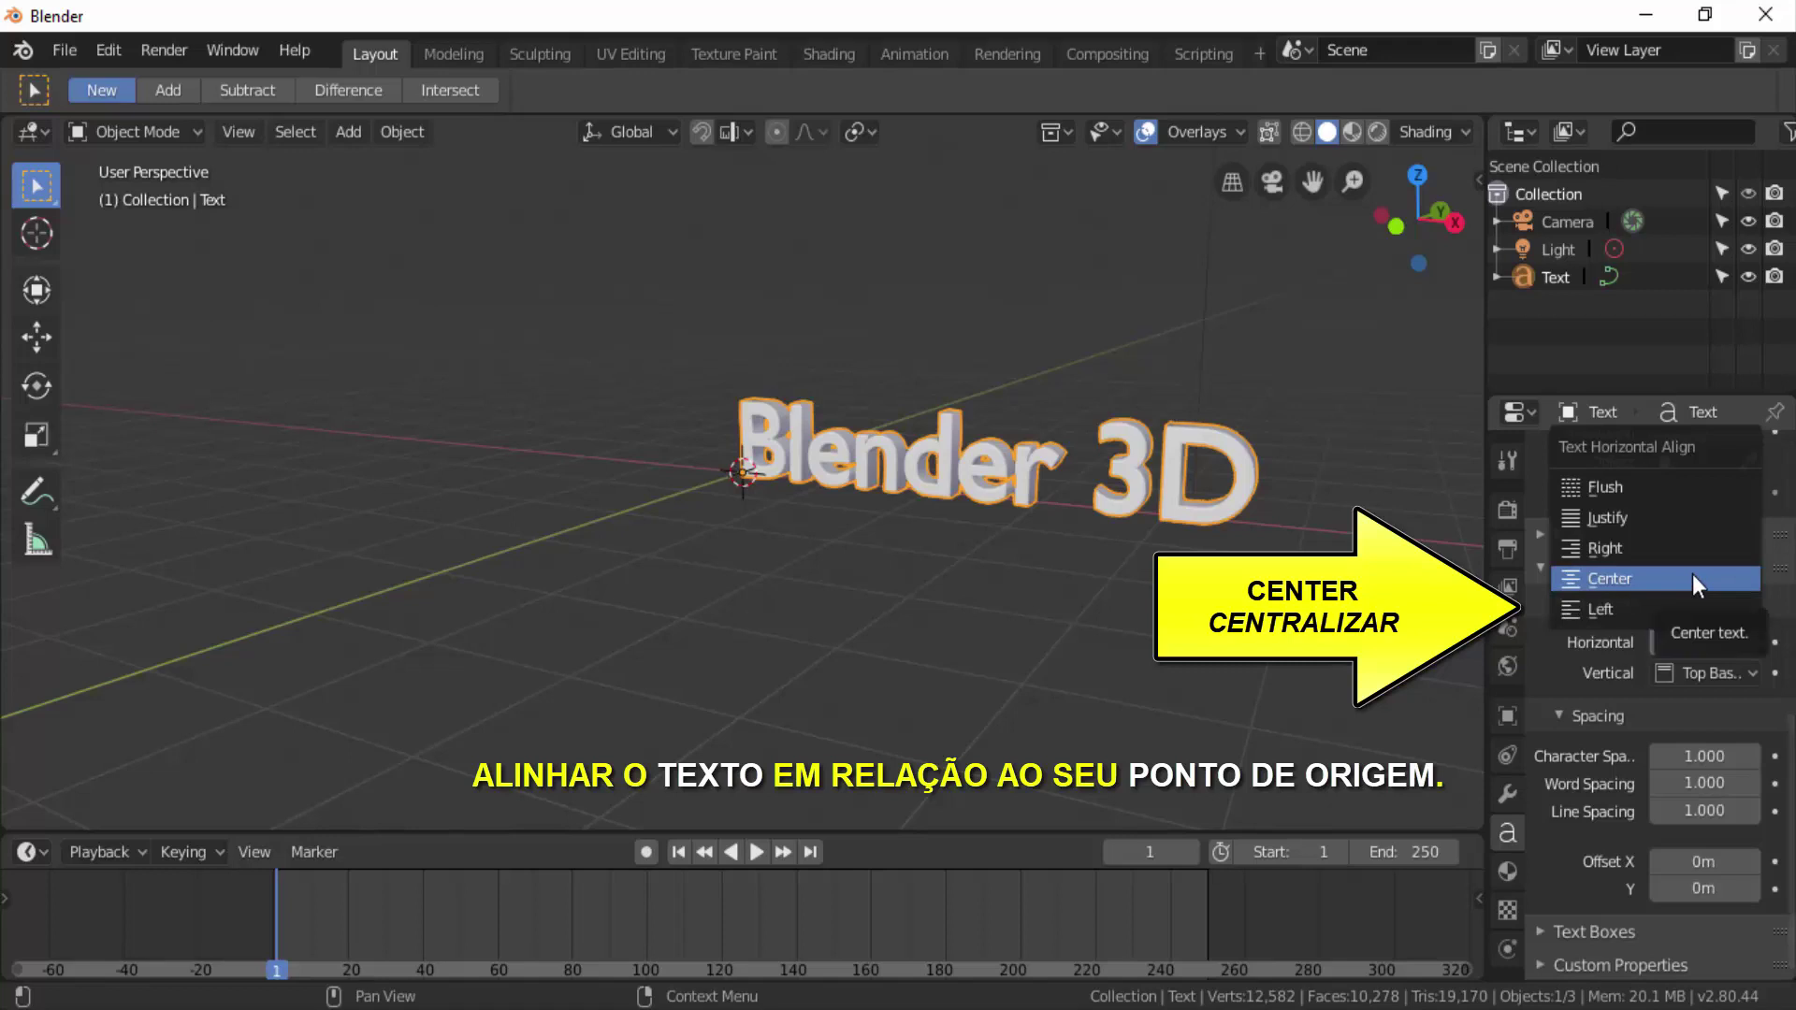
left_click(1692, 577)
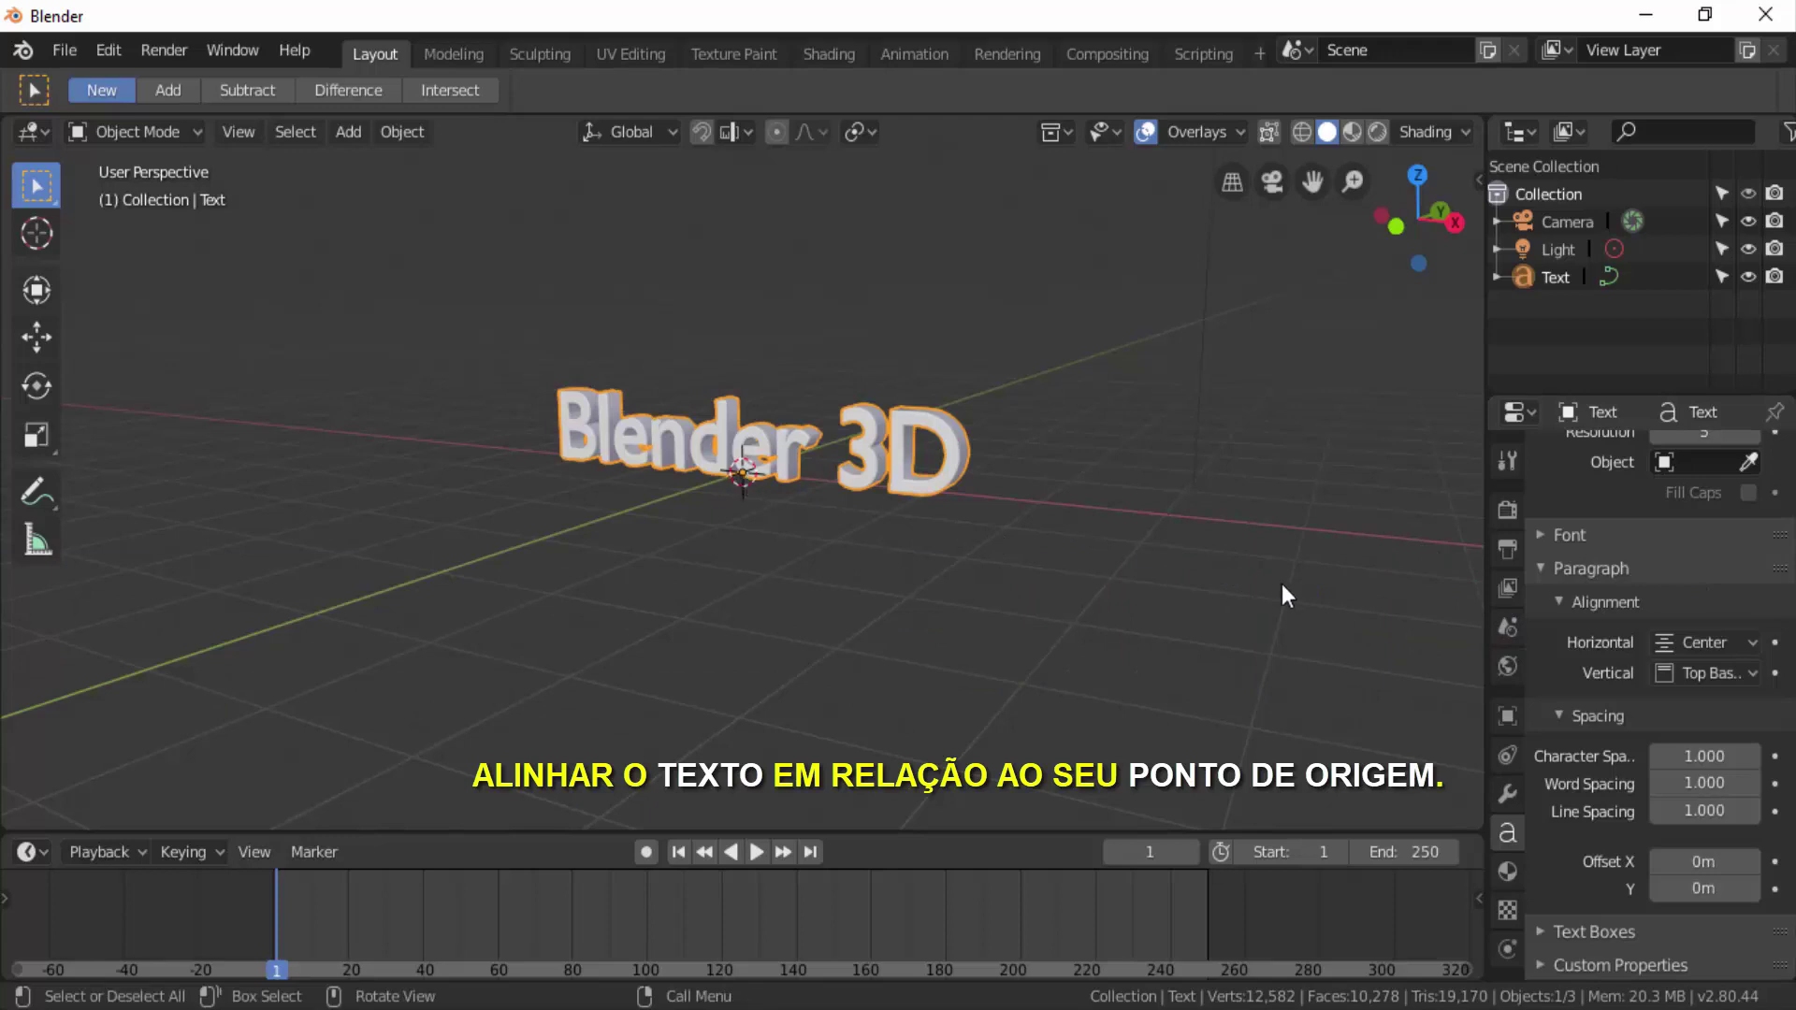
left_click(1721, 640)
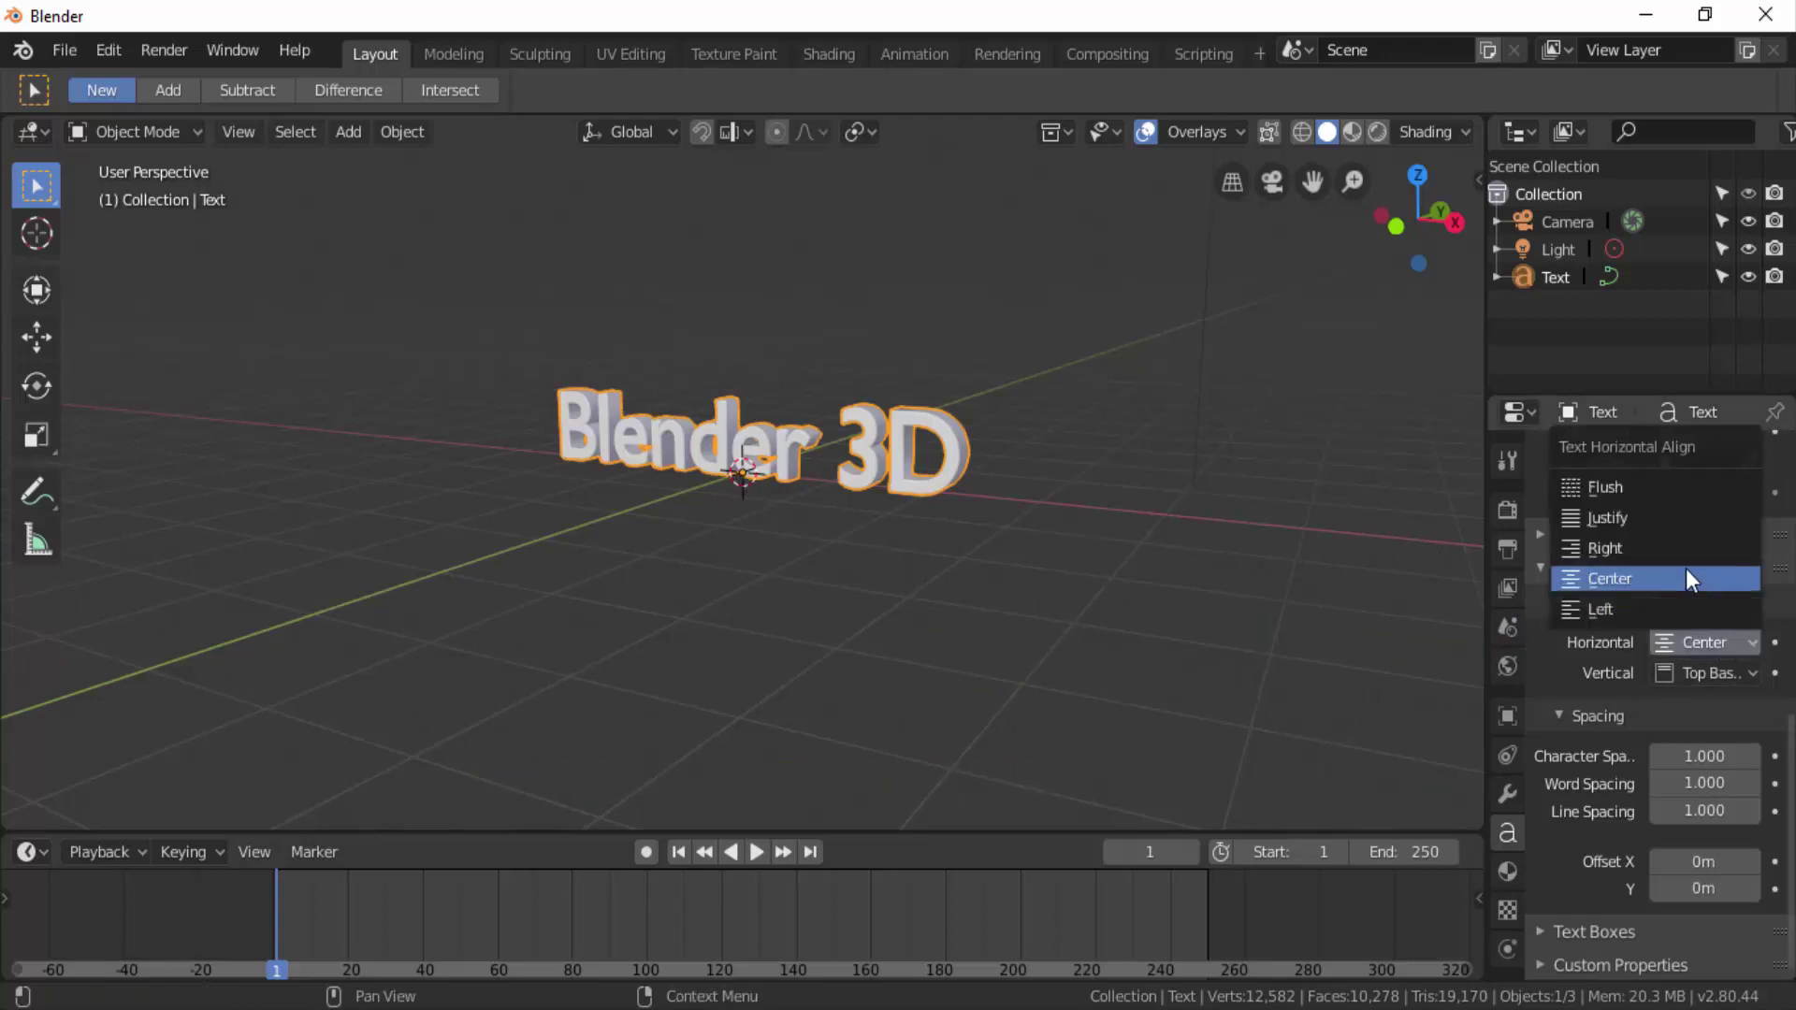
left_click(1669, 544)
left_click(1693, 640)
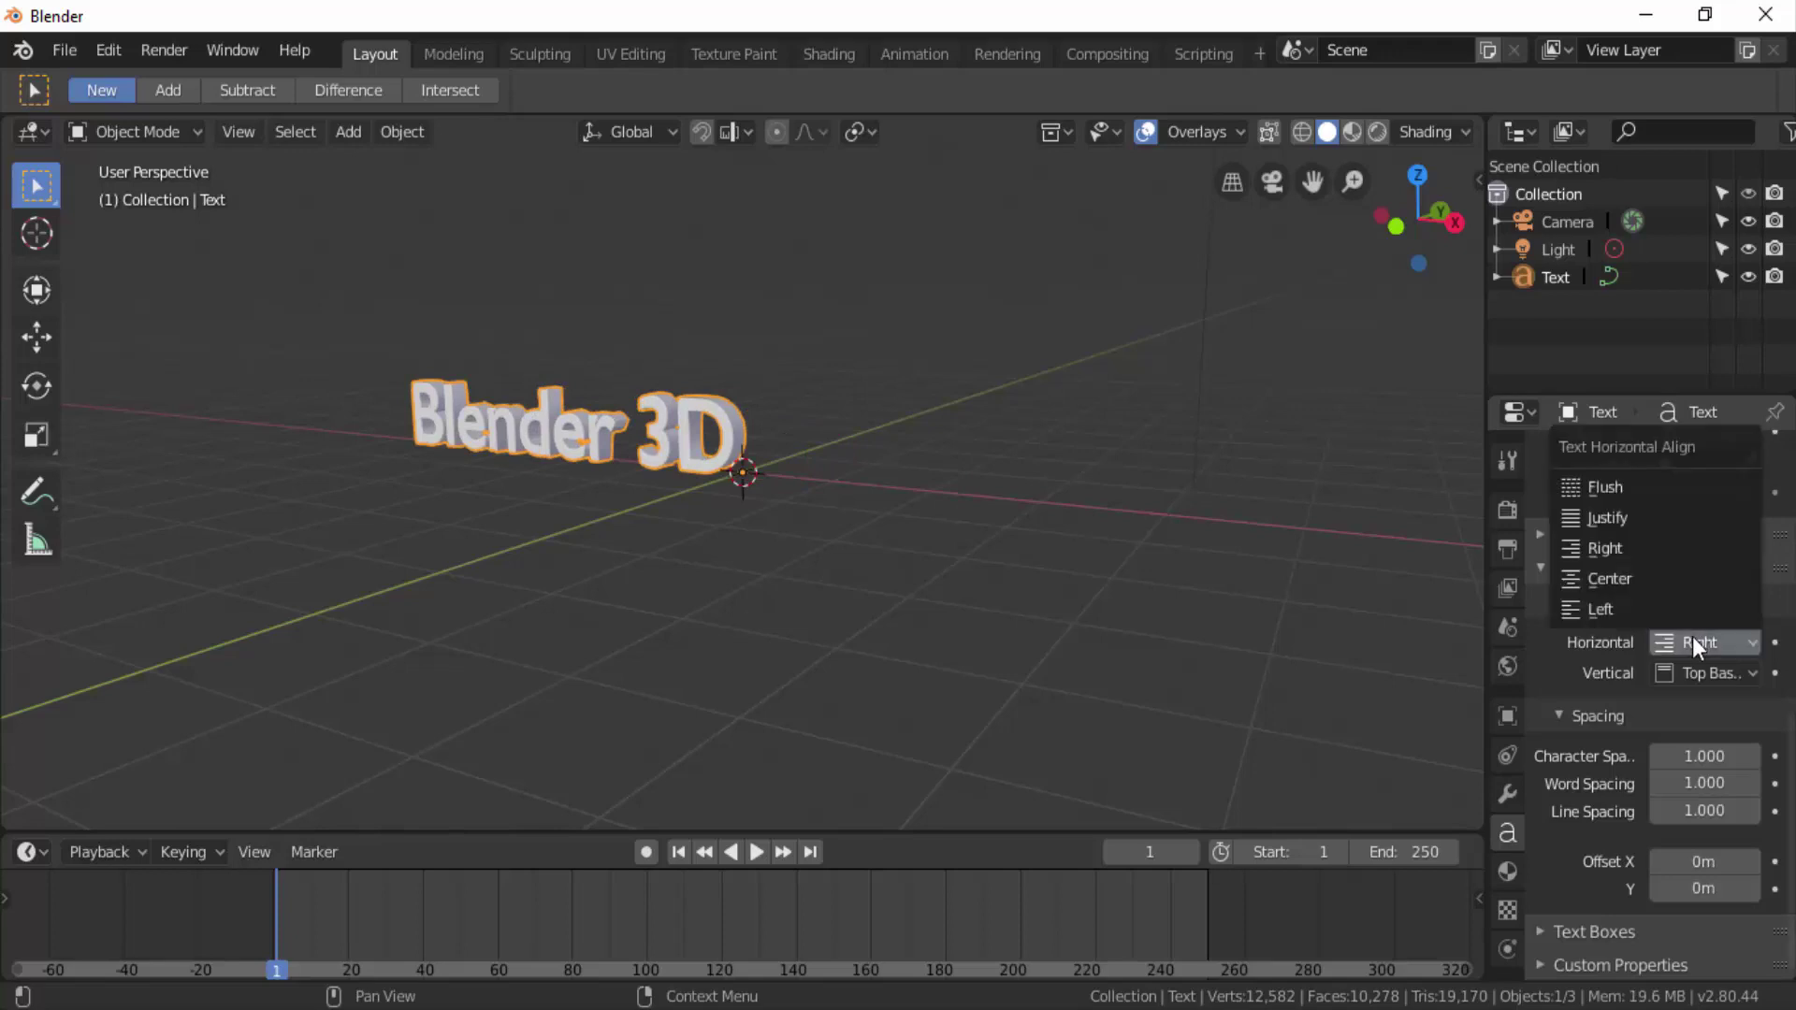
left_click(1619, 608)
left_click(1697, 641)
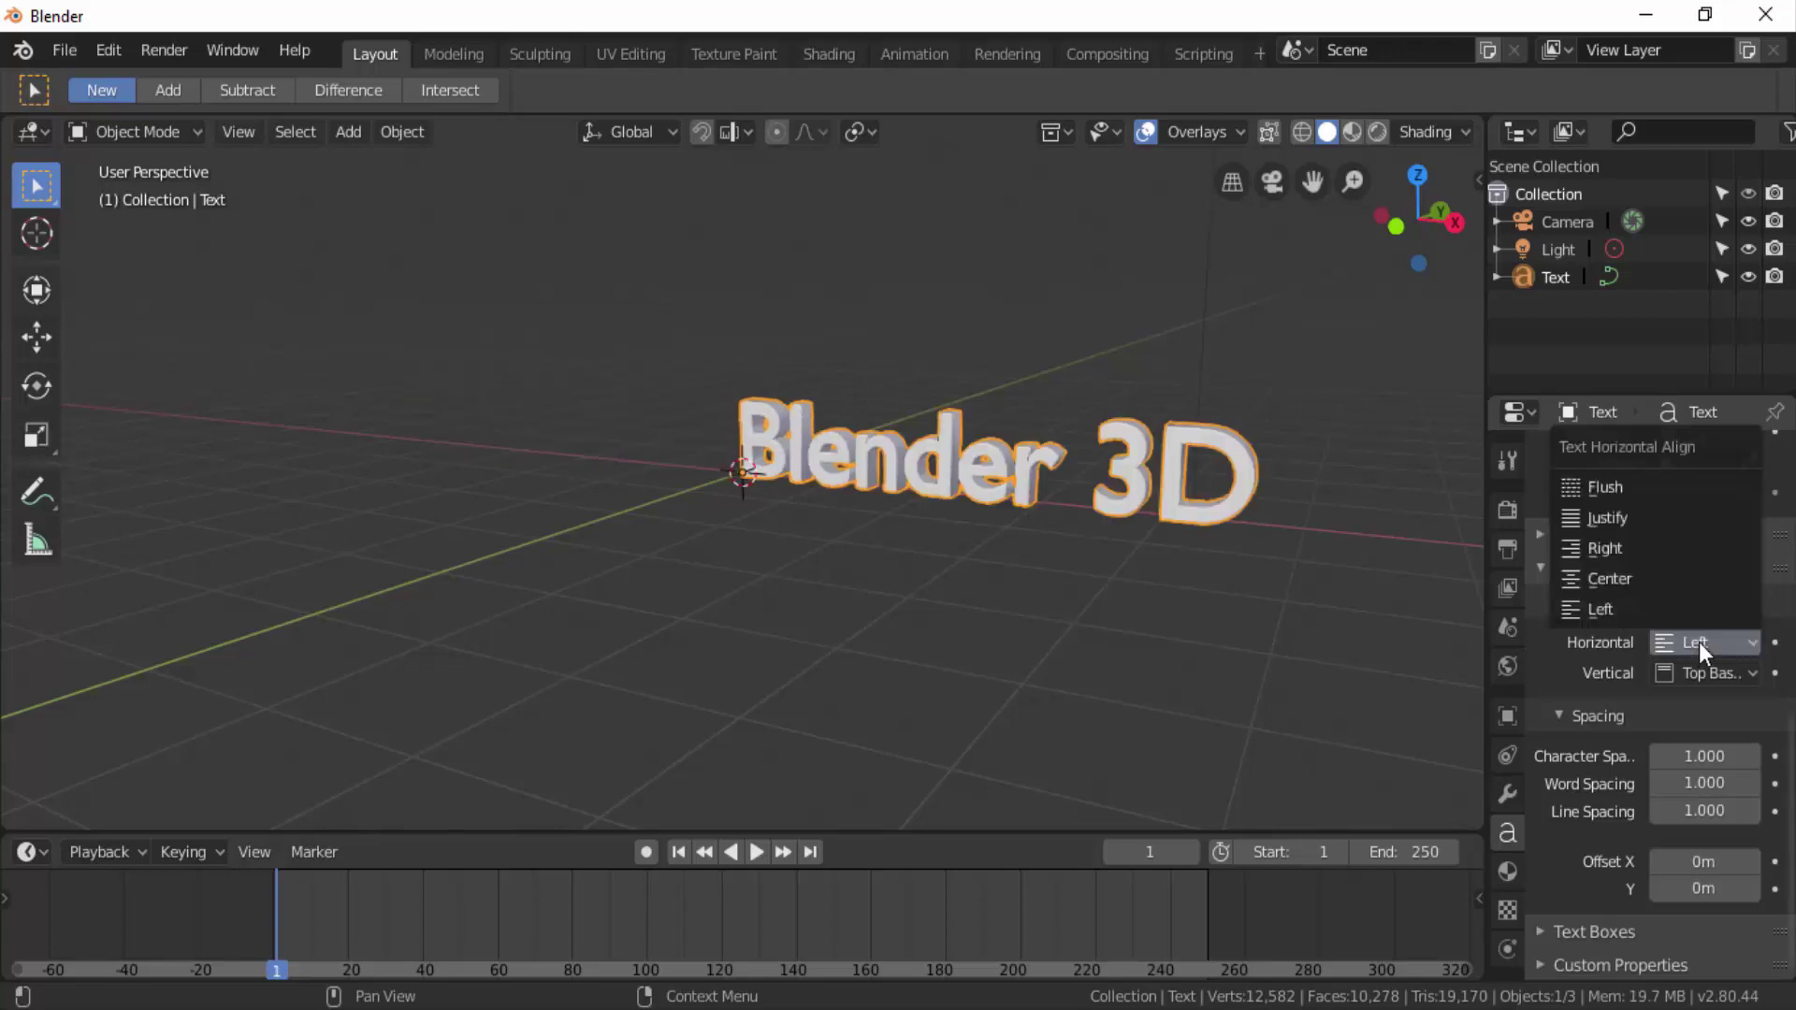
left_click(1658, 576)
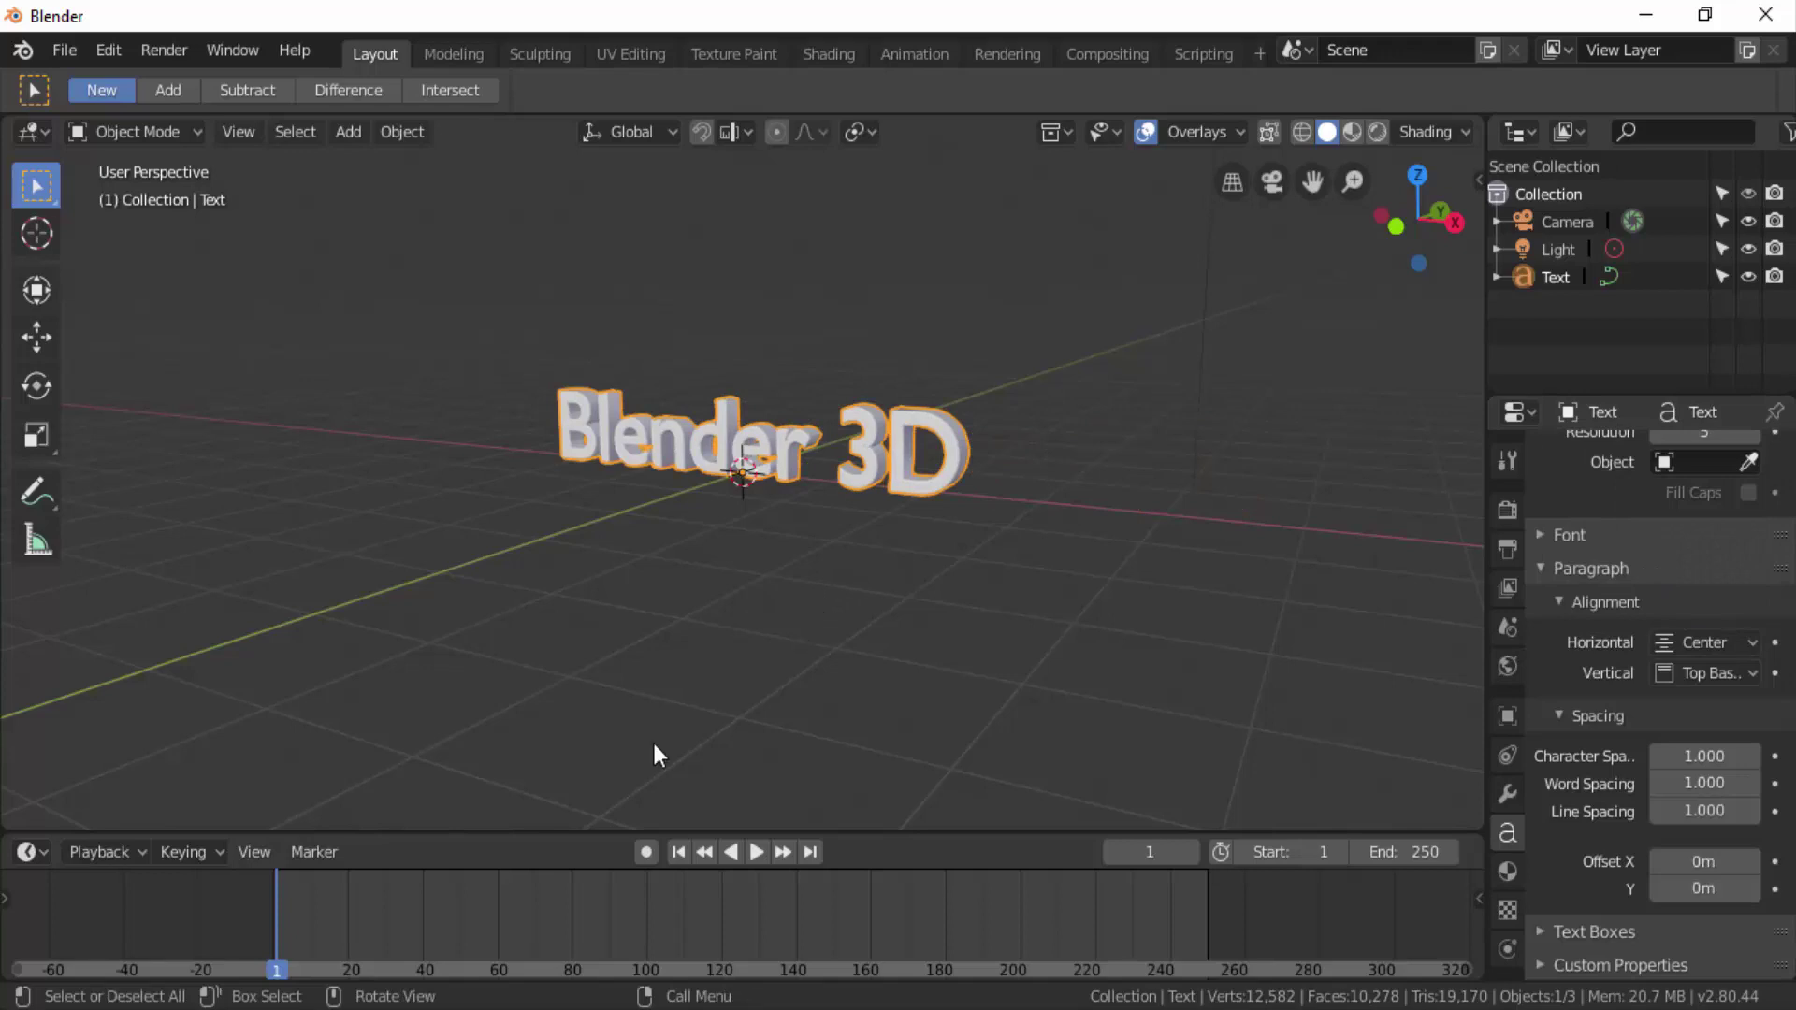
mouse_move(654, 744)
middle_mouse_down()
mouse_move(693, 791)
mouse_move(932, 743)
mouse_move(965, 799)
mouse_move(727, 699)
mouse_move(672, 727)
mouse_move(742, 761)
mouse_move(720, 766)
middle_mouse_up()
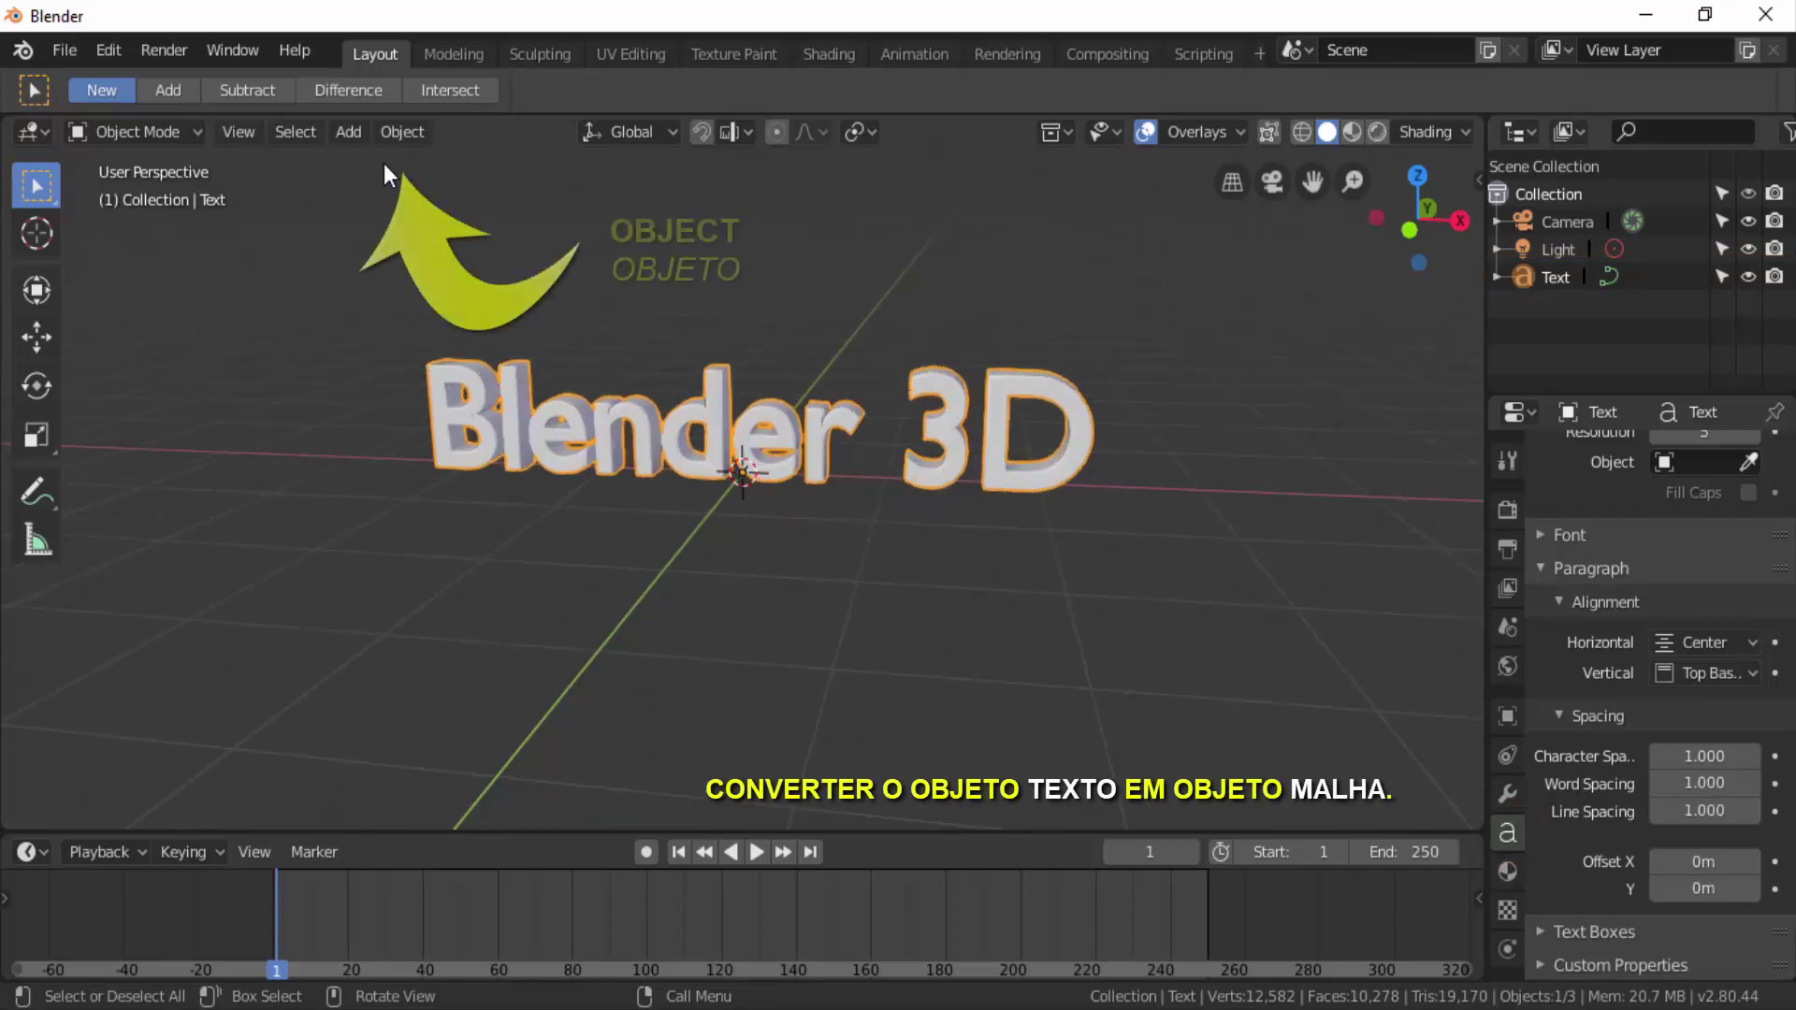
left_click(393, 133)
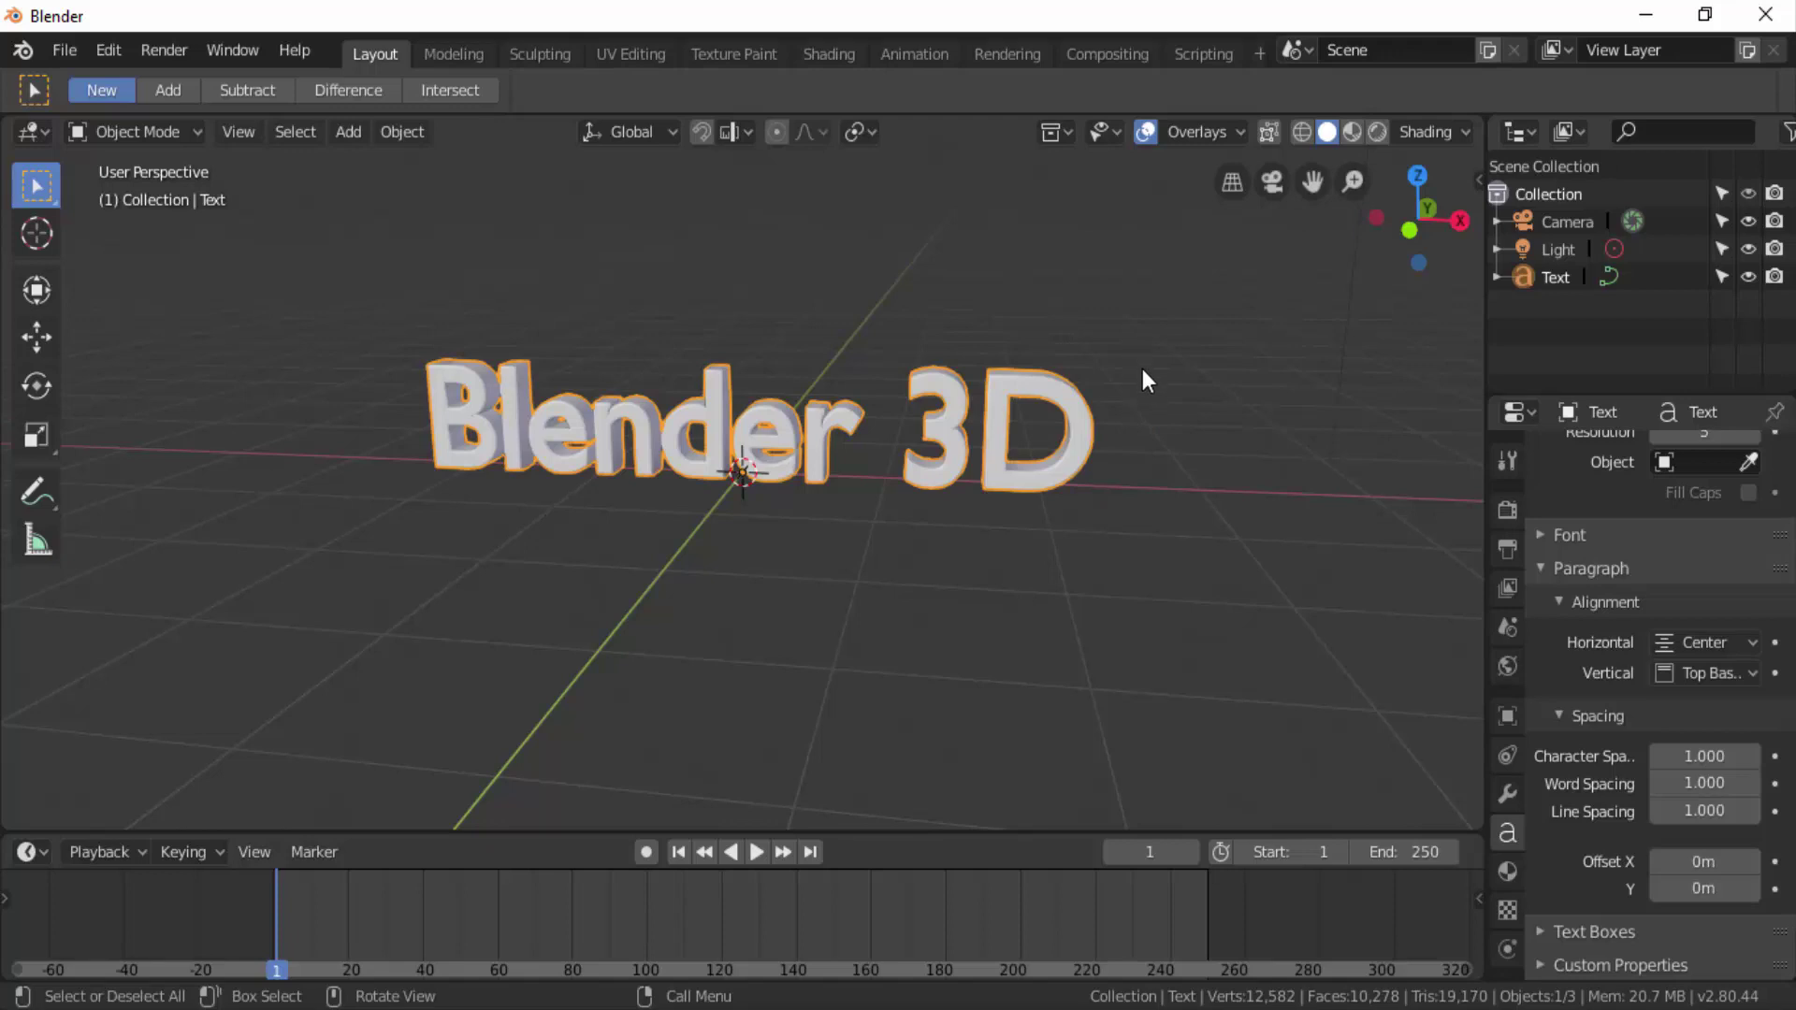
Convert the 'Blender 3D' text object to a mesh from its context menu.
right_click(1142, 378)
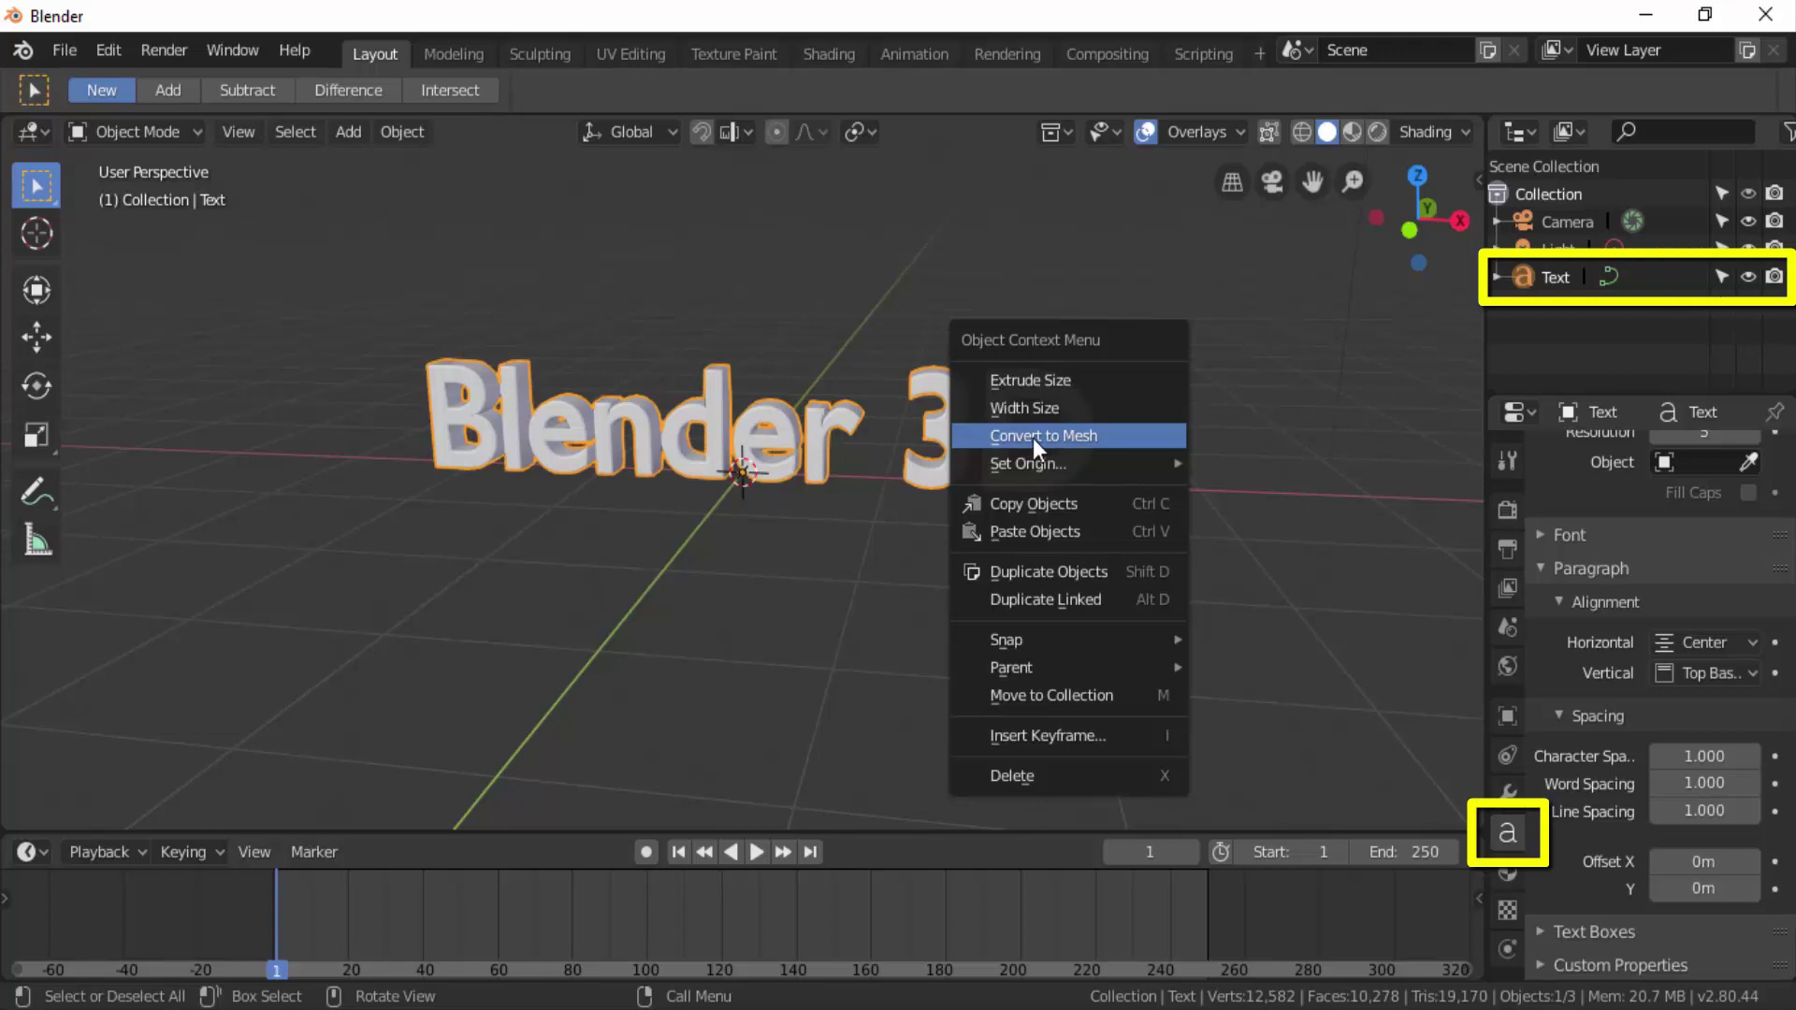
left_click(1033, 438)
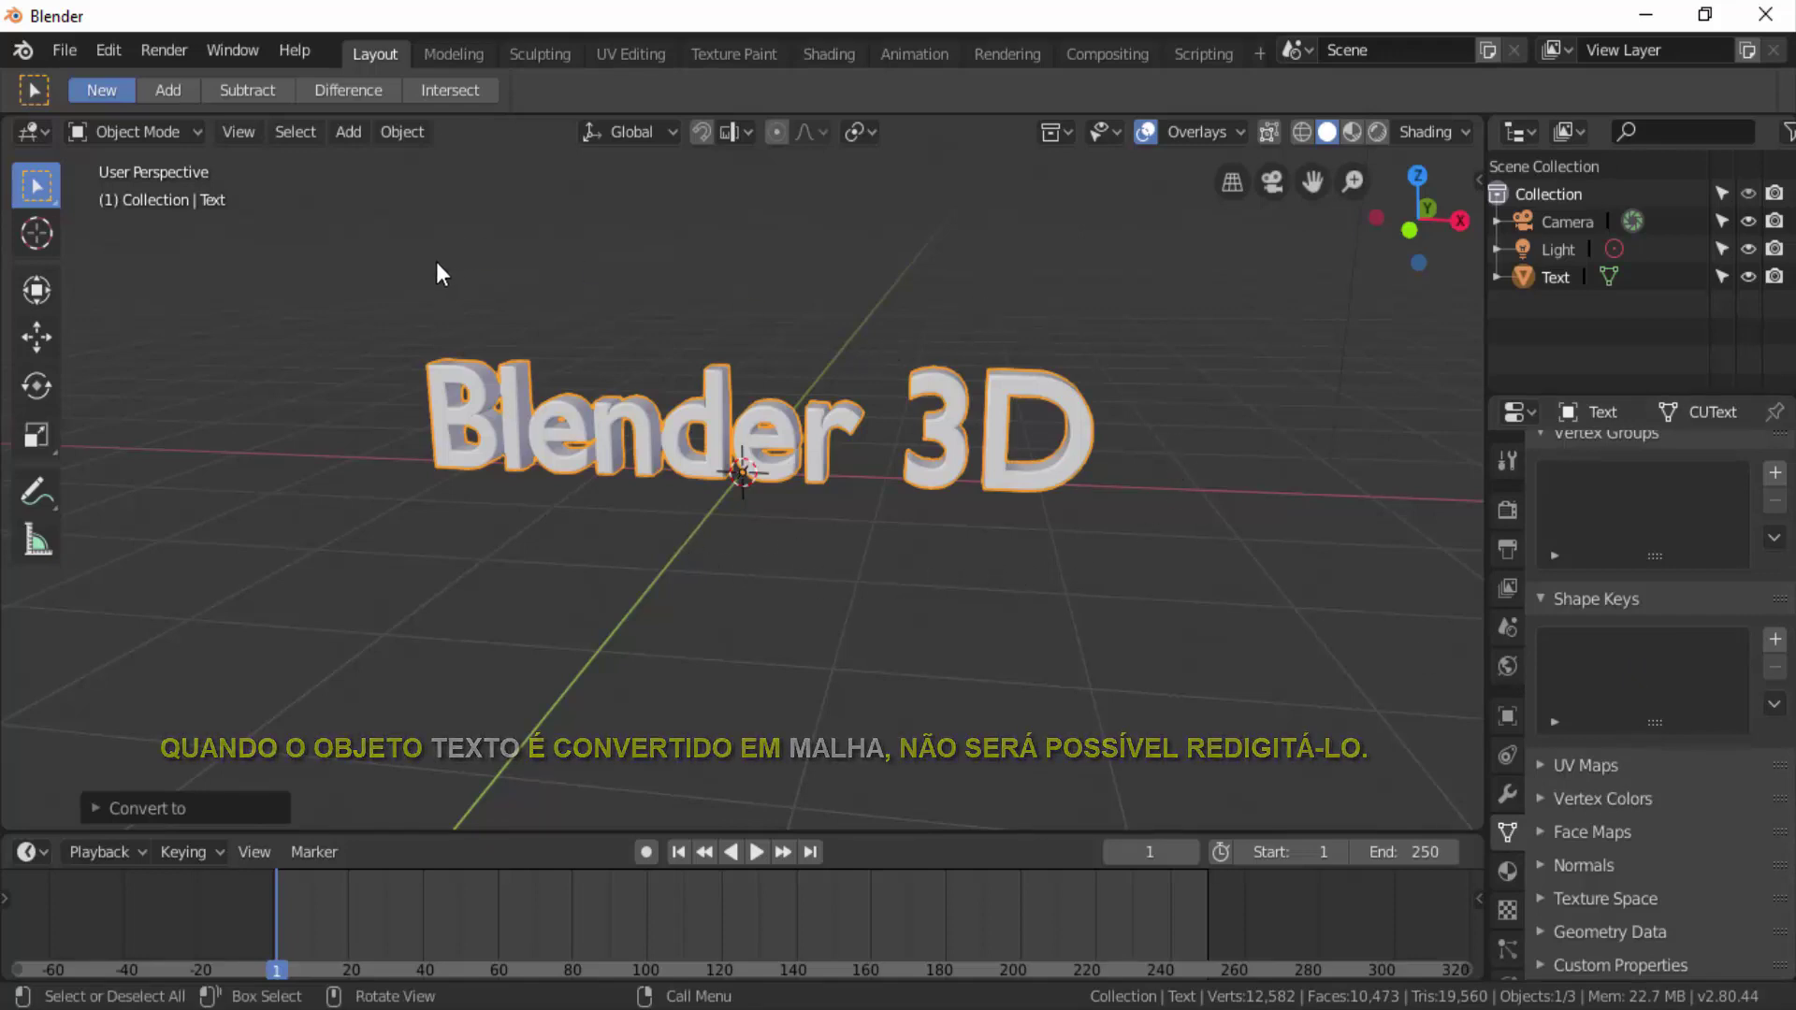
Enter Edit Mode on the 'Blender 3D' text mesh and select all 12,582 vertices.
left_click(127, 131)
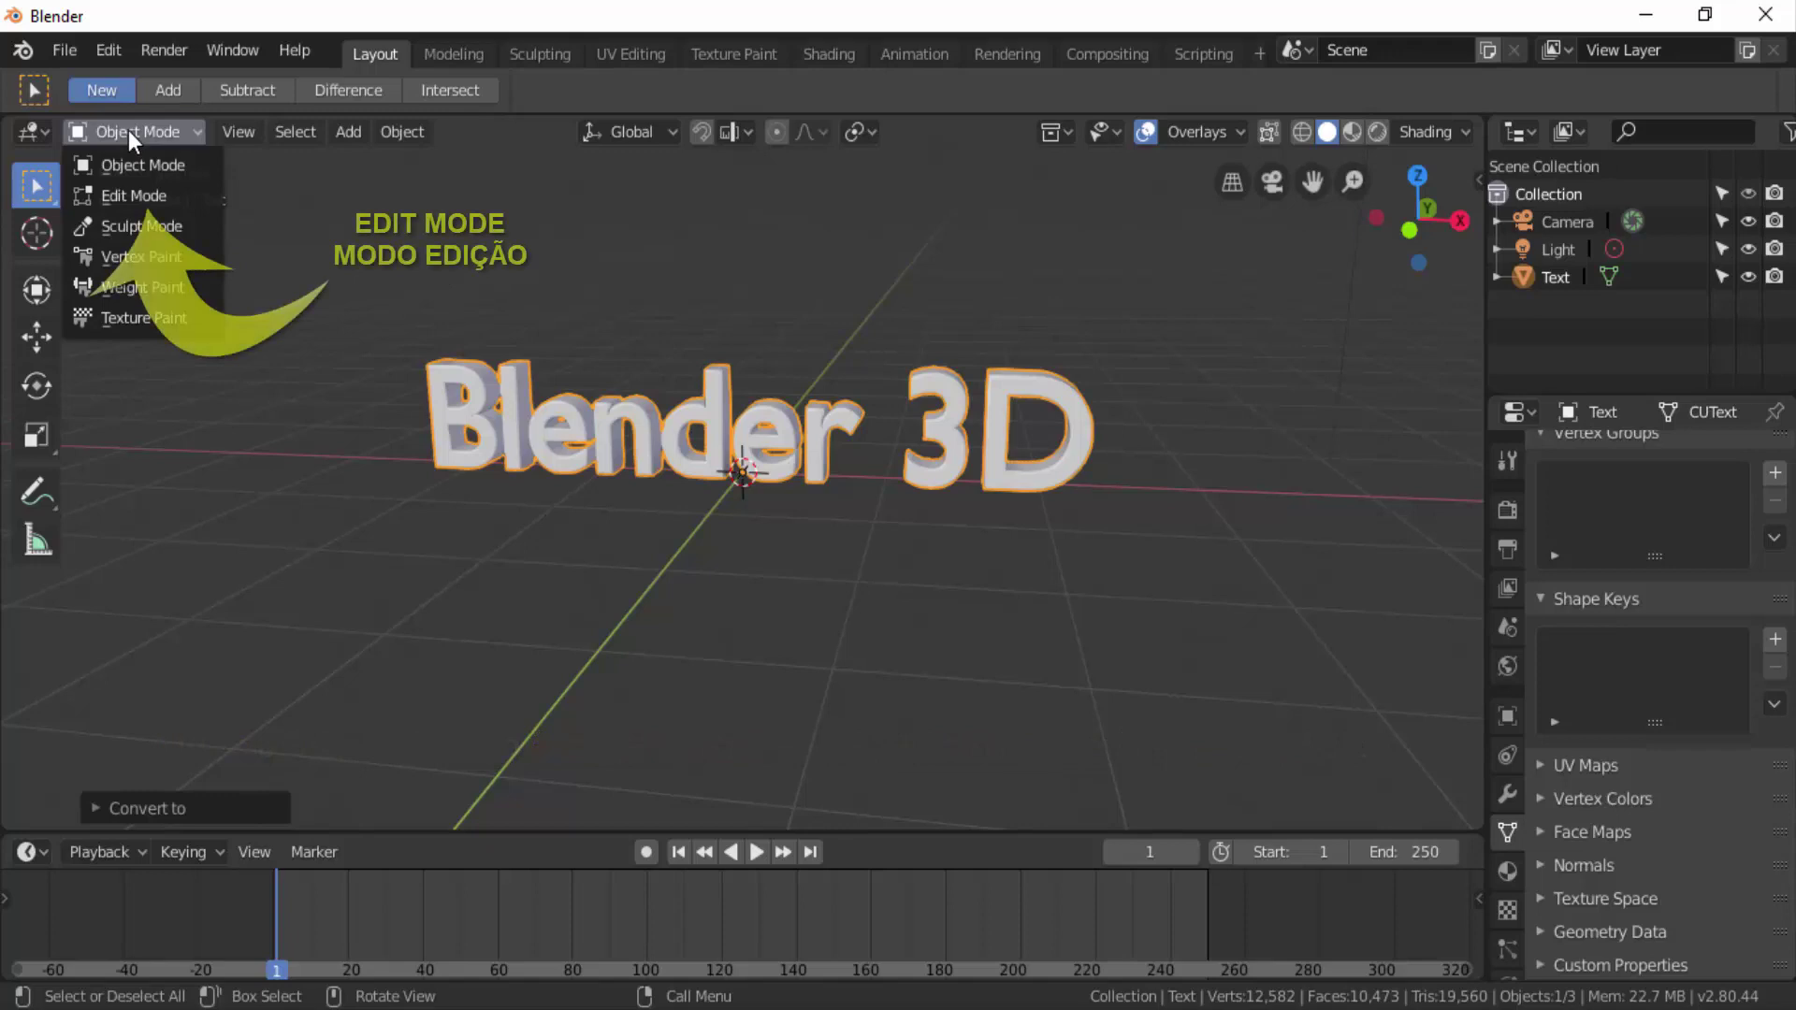
left_click(106, 193)
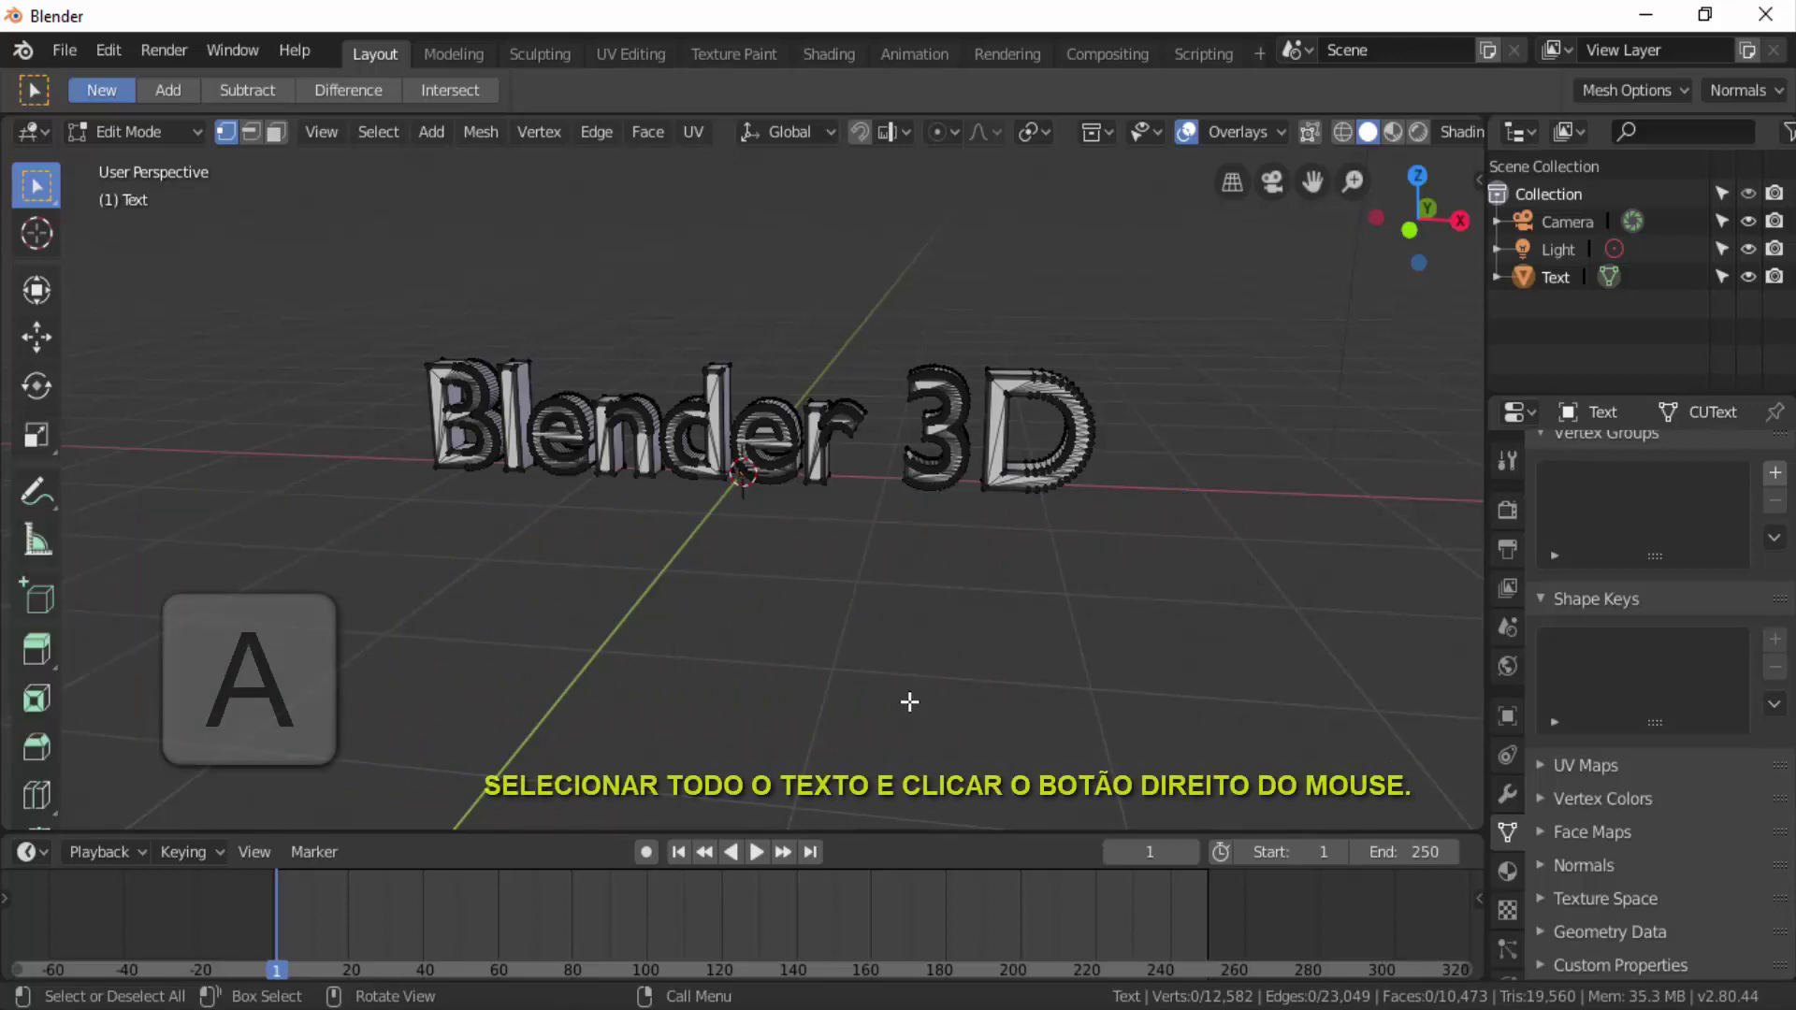
key("a")
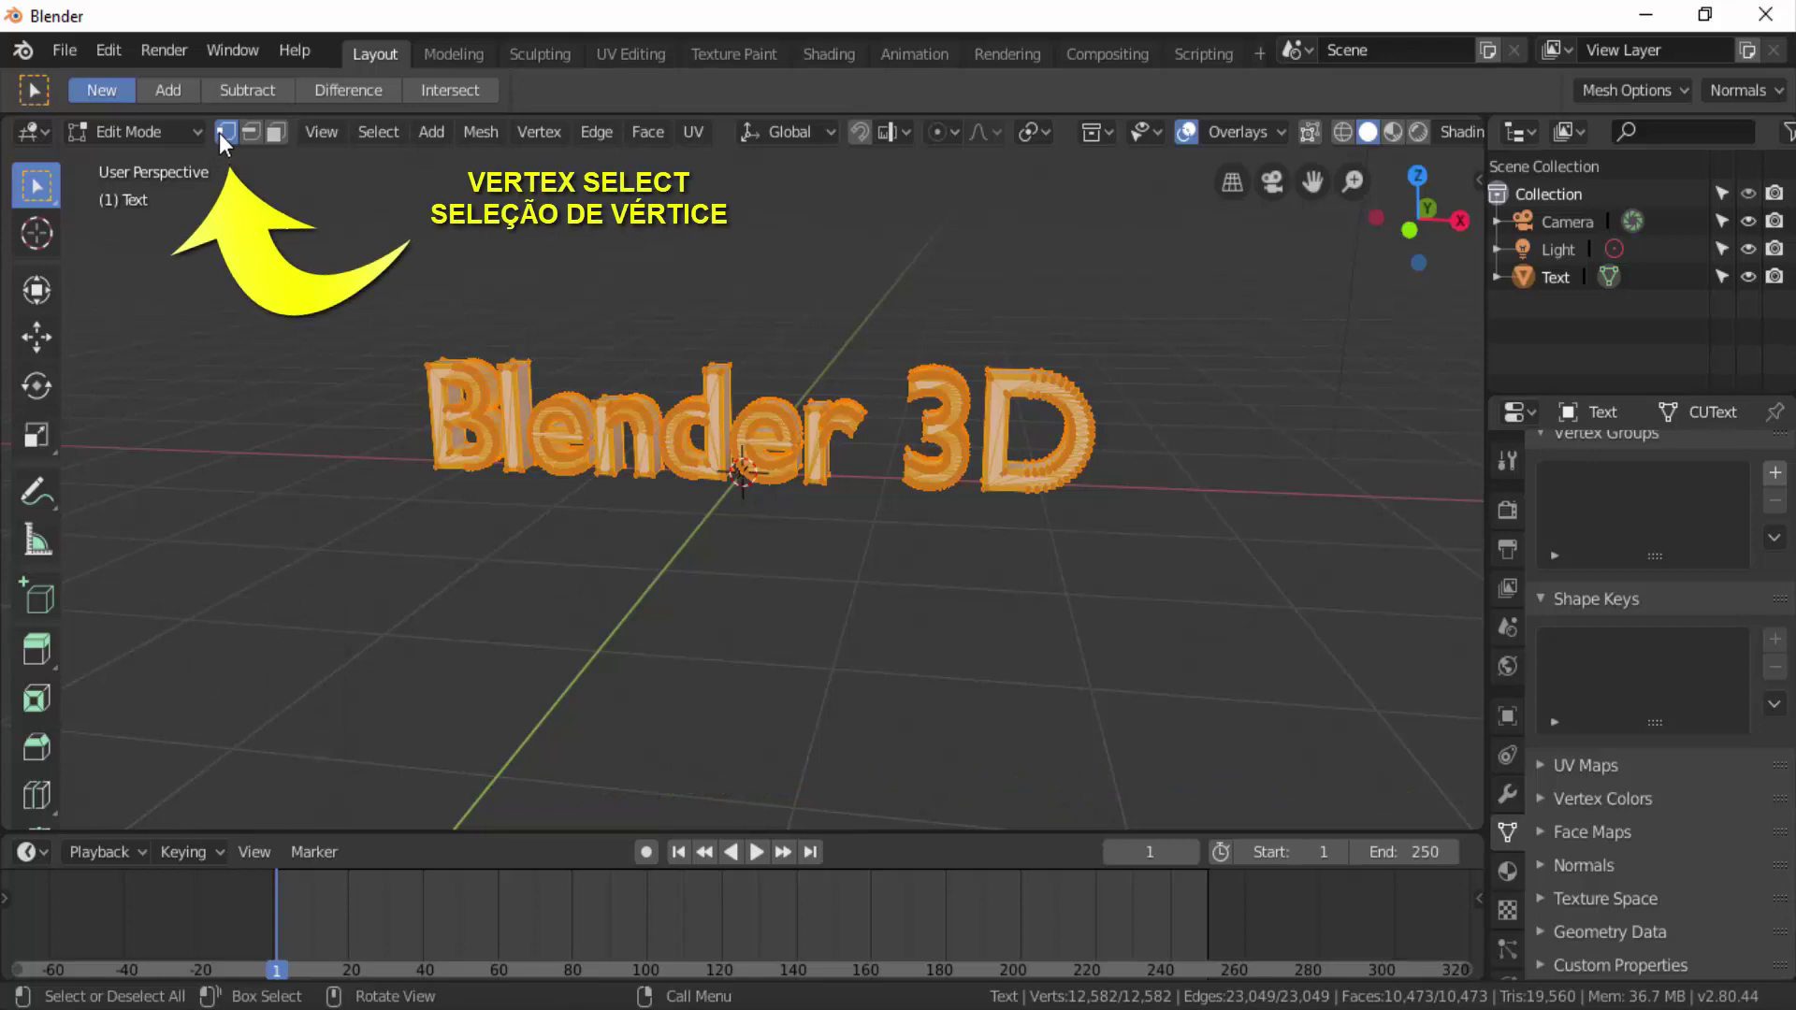
Remove double vertices, cutting the text mesh from 12,582 to 9,786 vertices.
right_click(1218, 404)
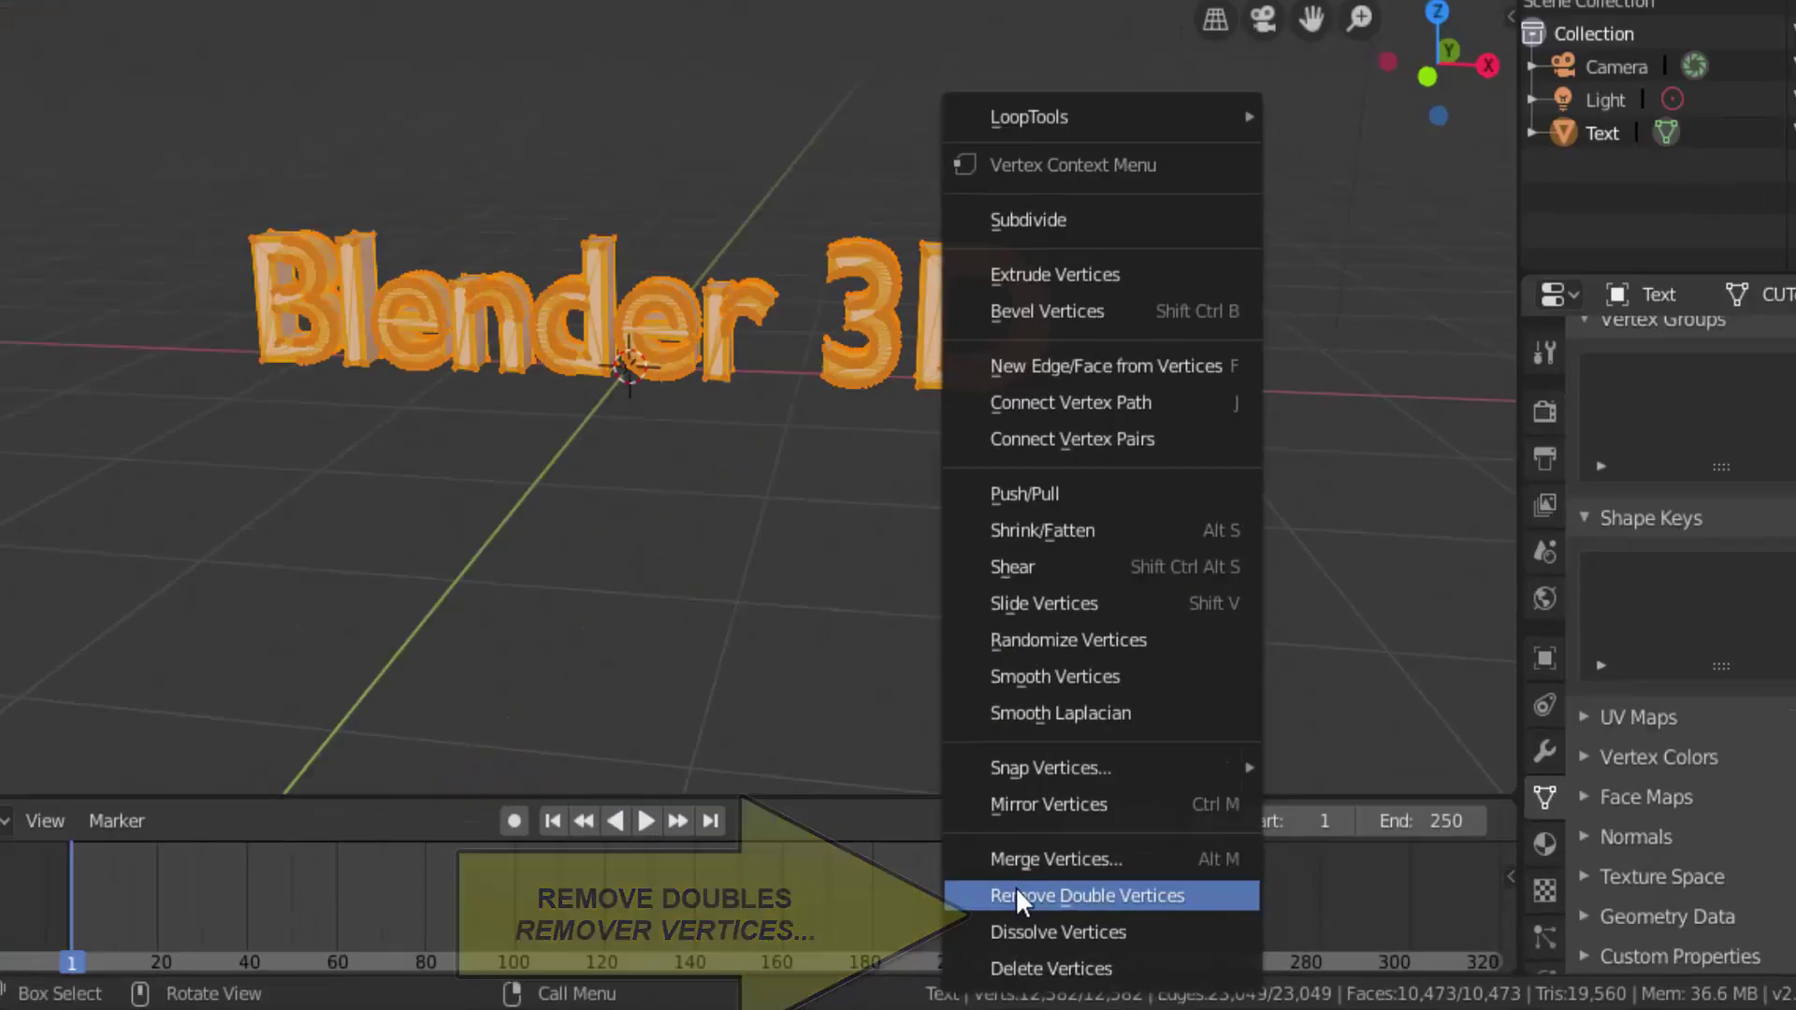
left_click(1064, 907)
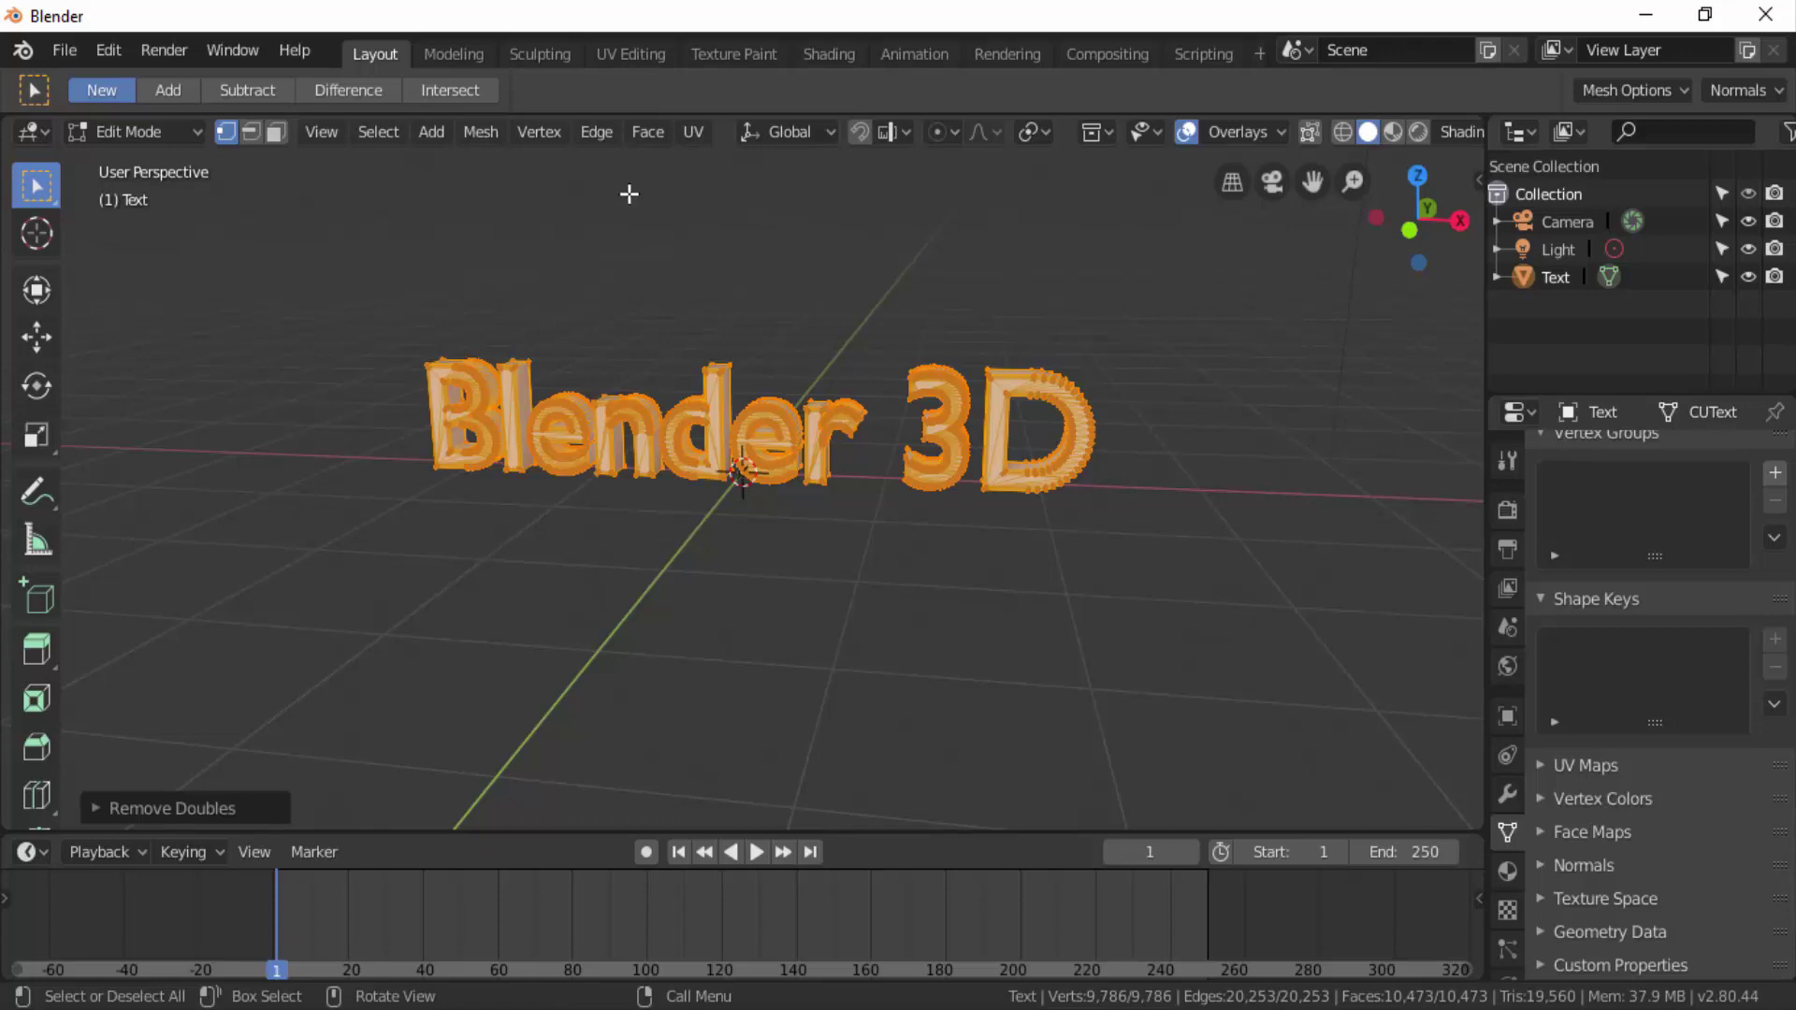
left_click(543, 132)
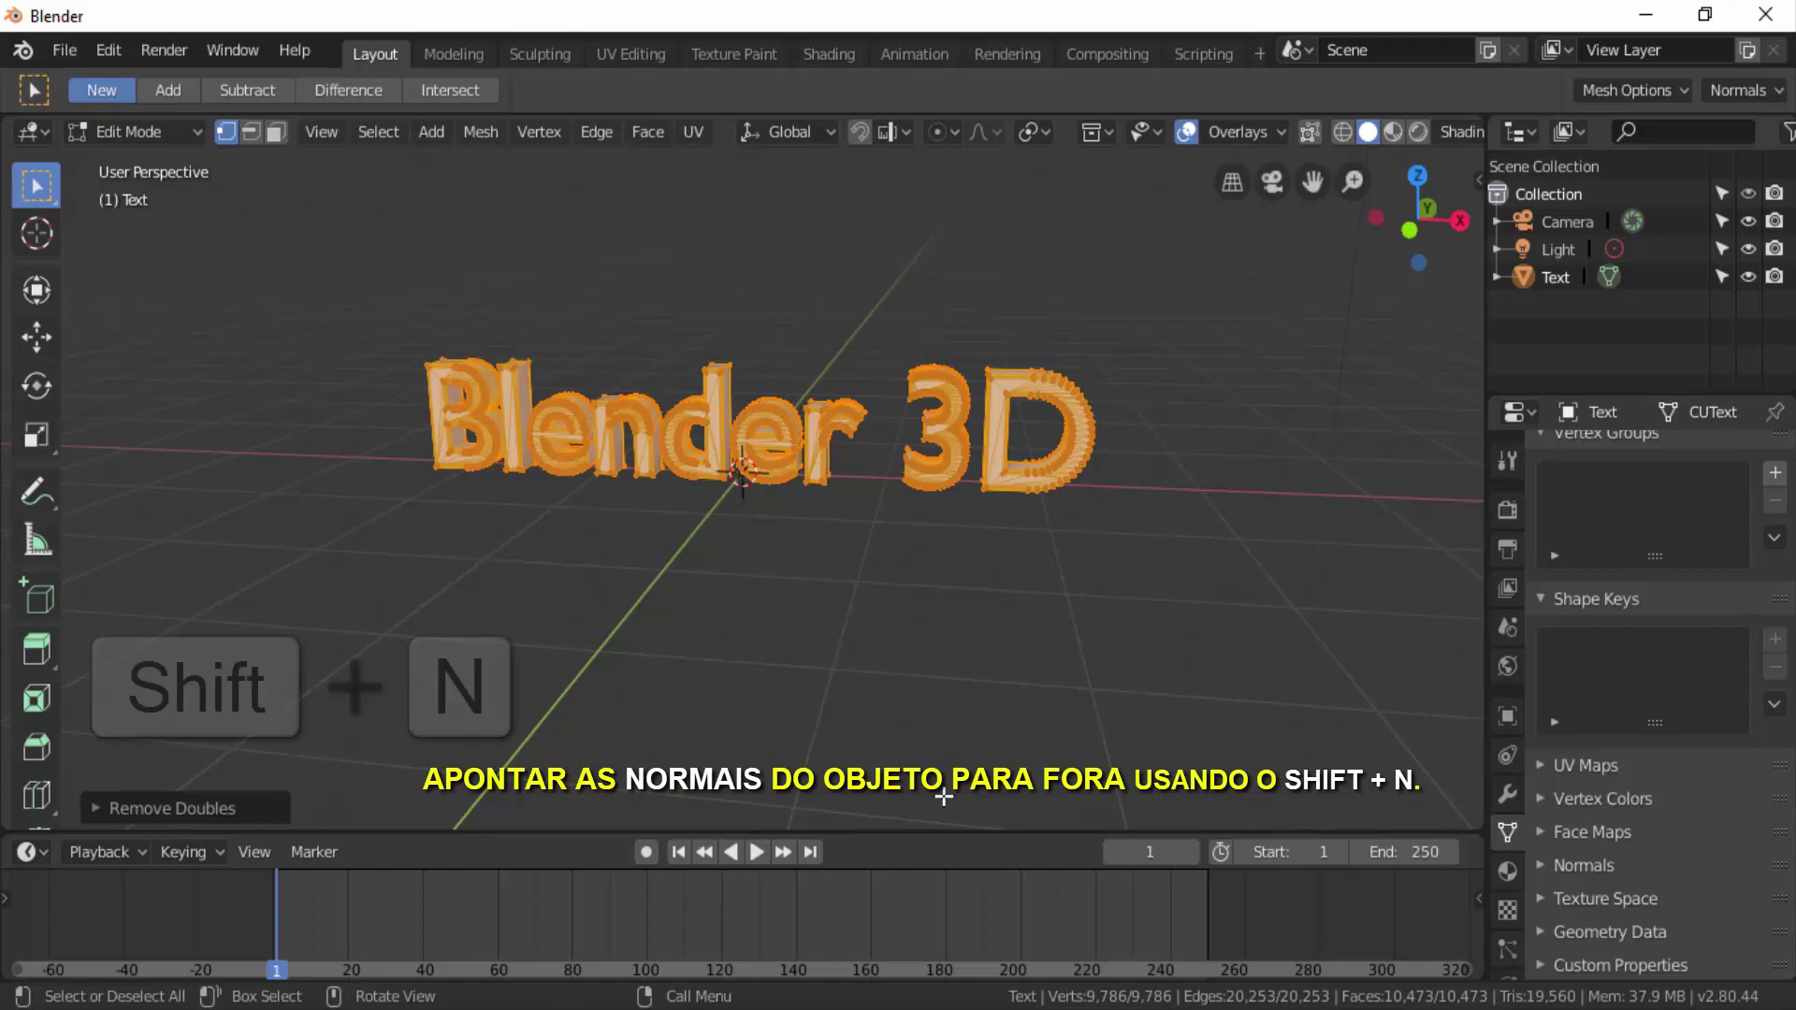
Recalculate the text mesh normals outside and view the letters from the front.
key("shift+n")
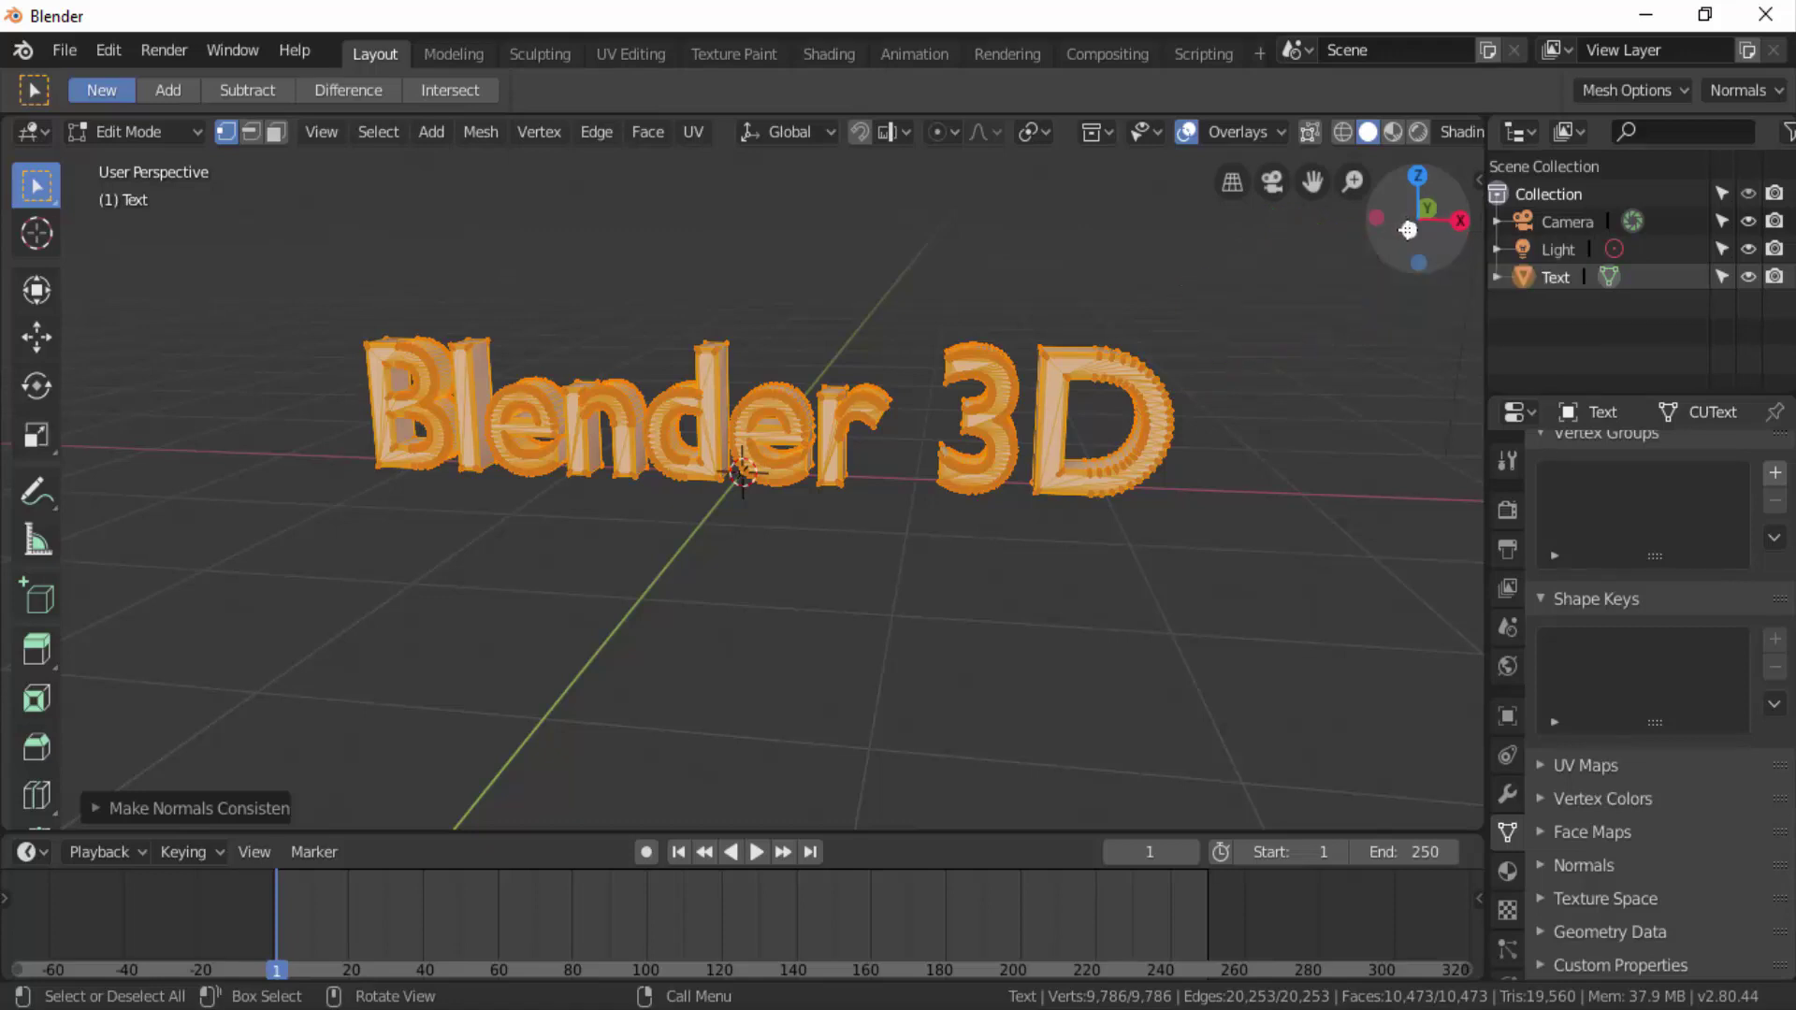
left_click_drag(1410, 229, 1408, 230)
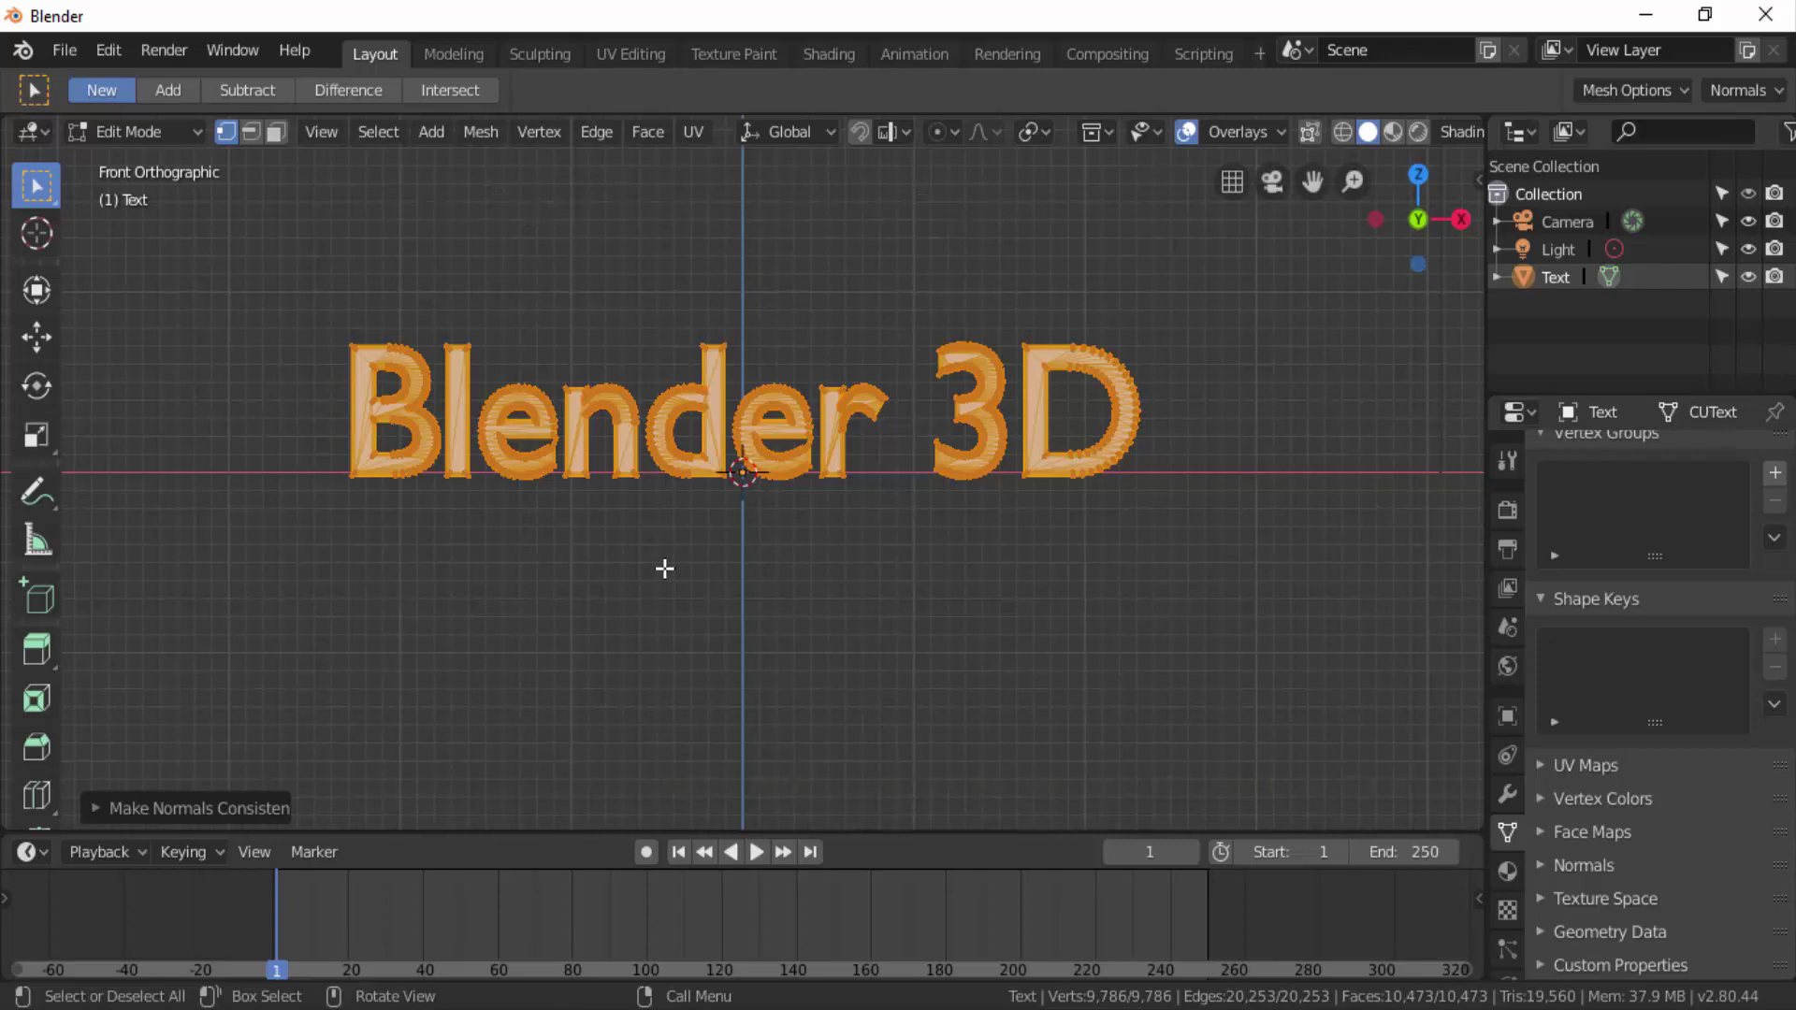
Deselect everything, then separate the B, l and first e into their own objects.
key("alt+a")
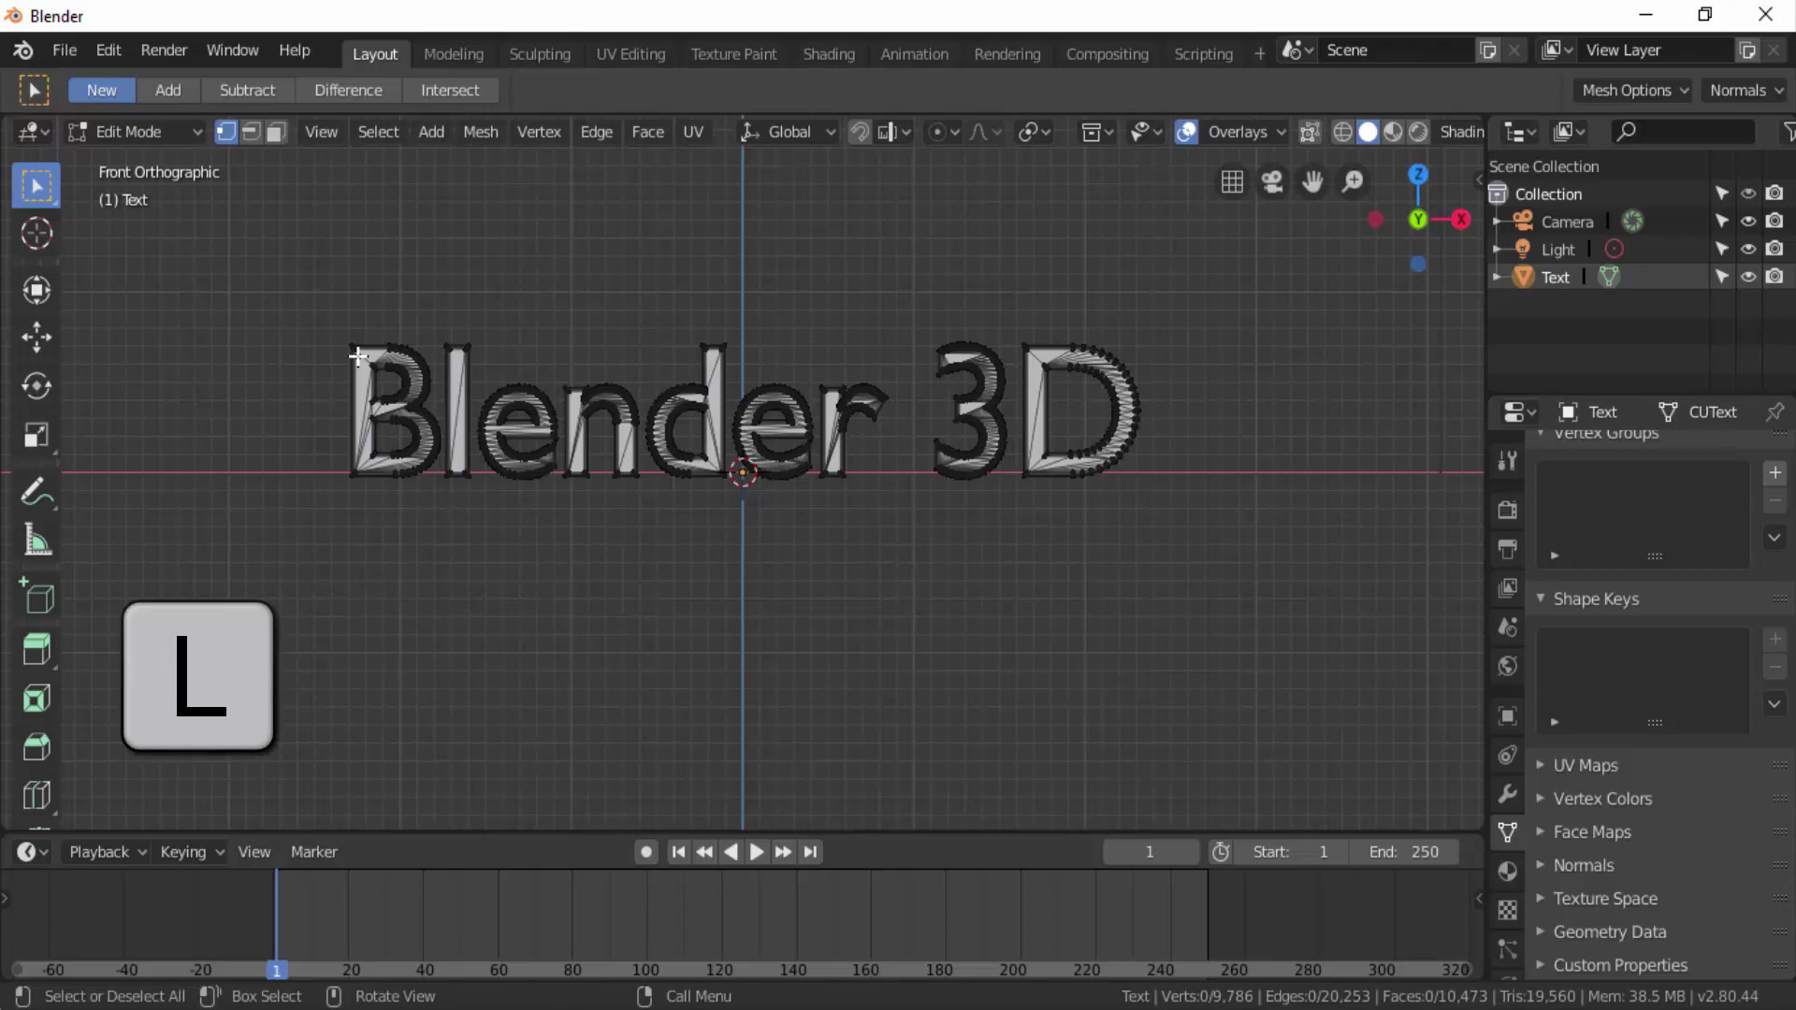
key("l")
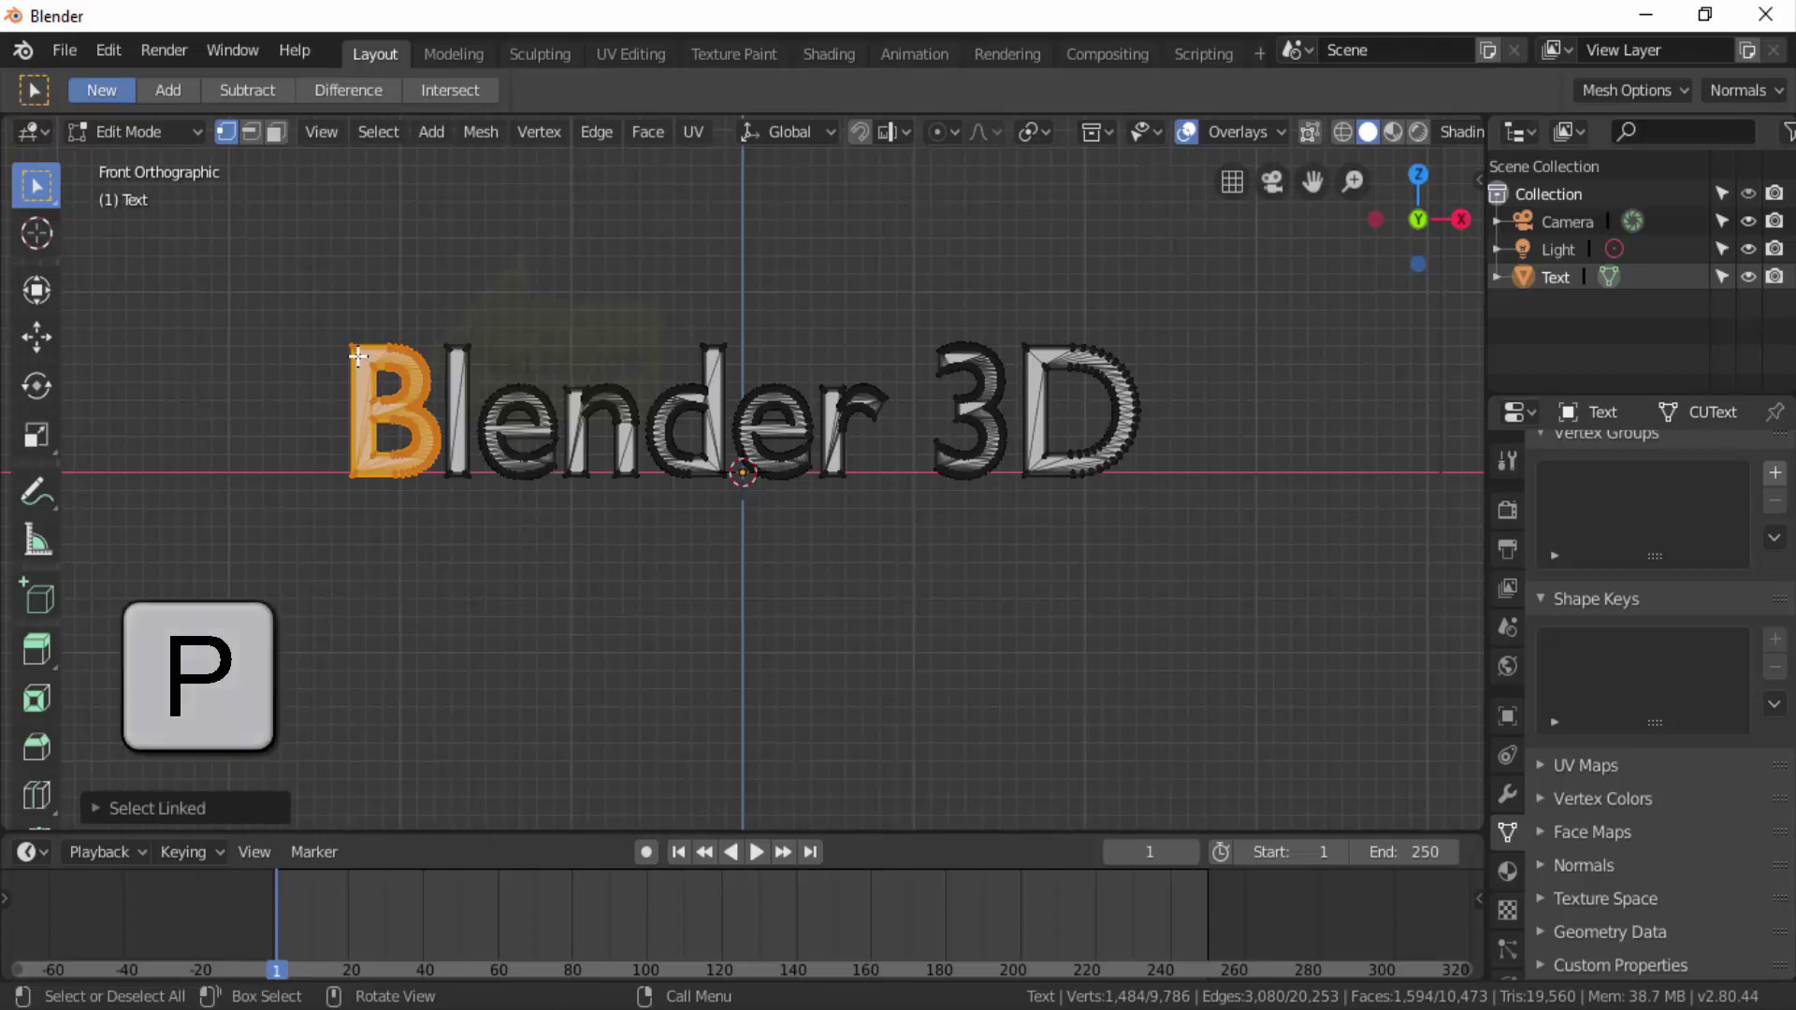
key("p")
left_click(359, 357)
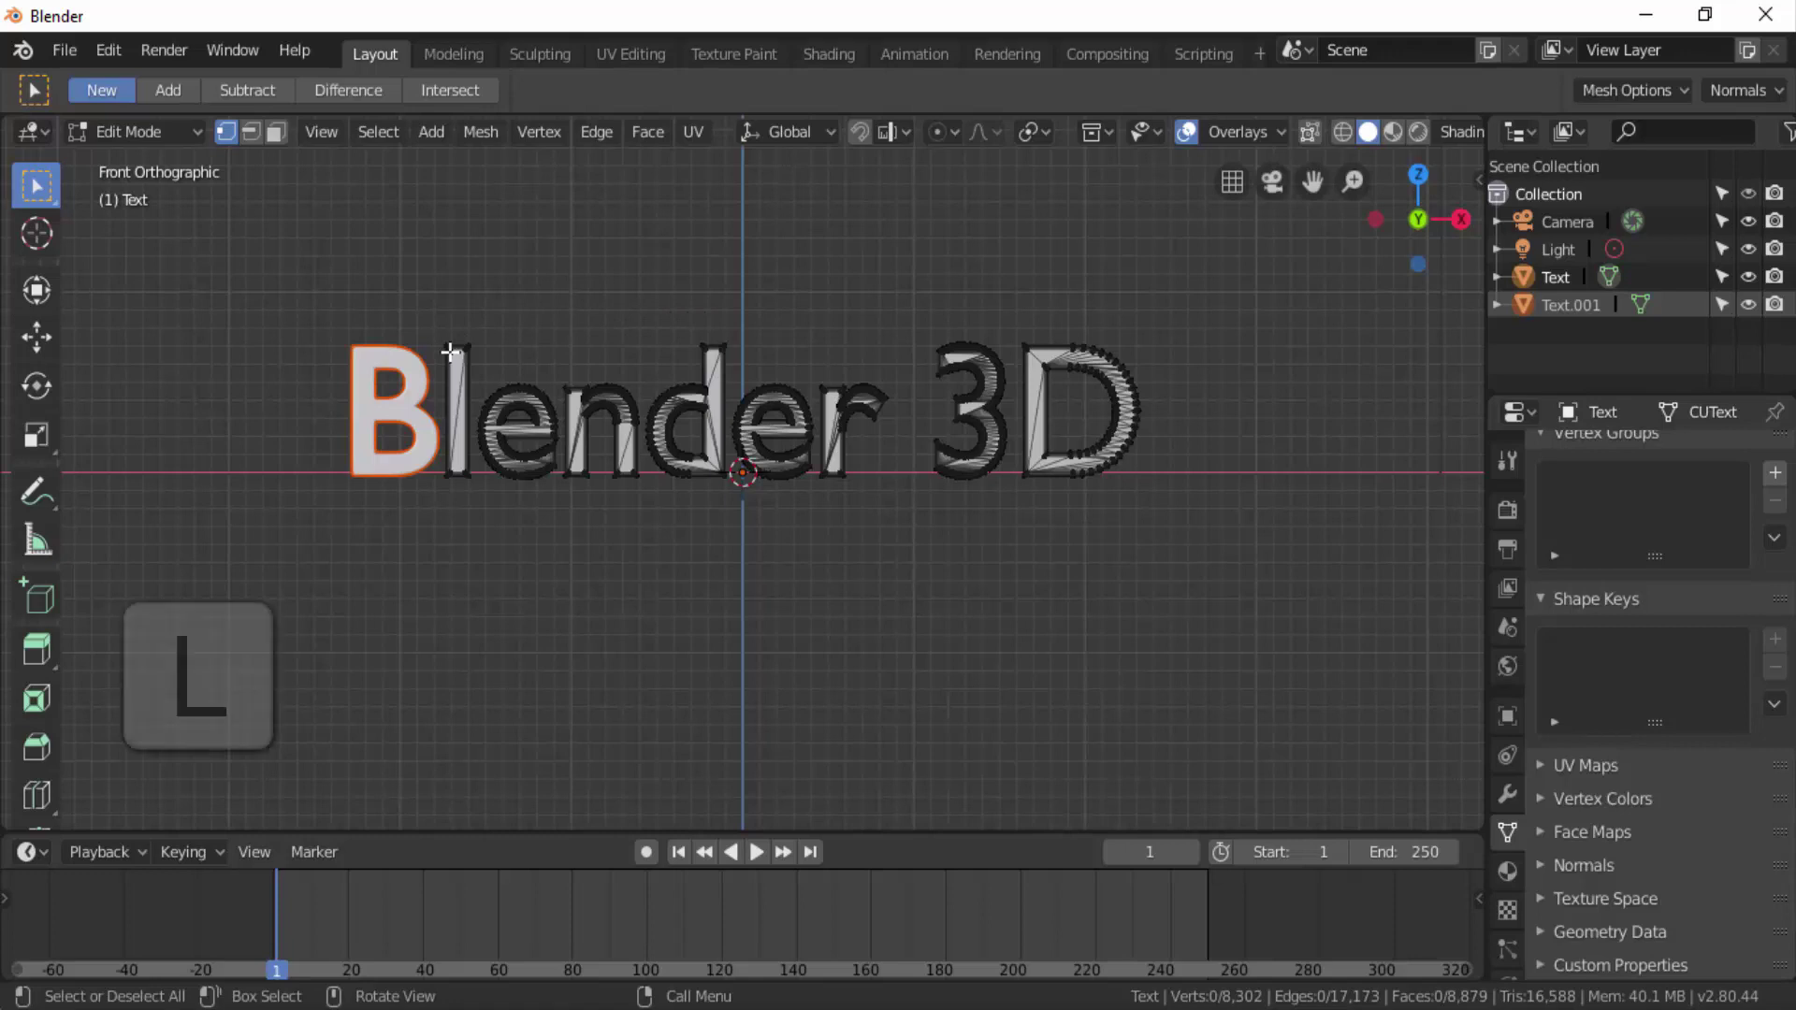
key("l")
key("p")
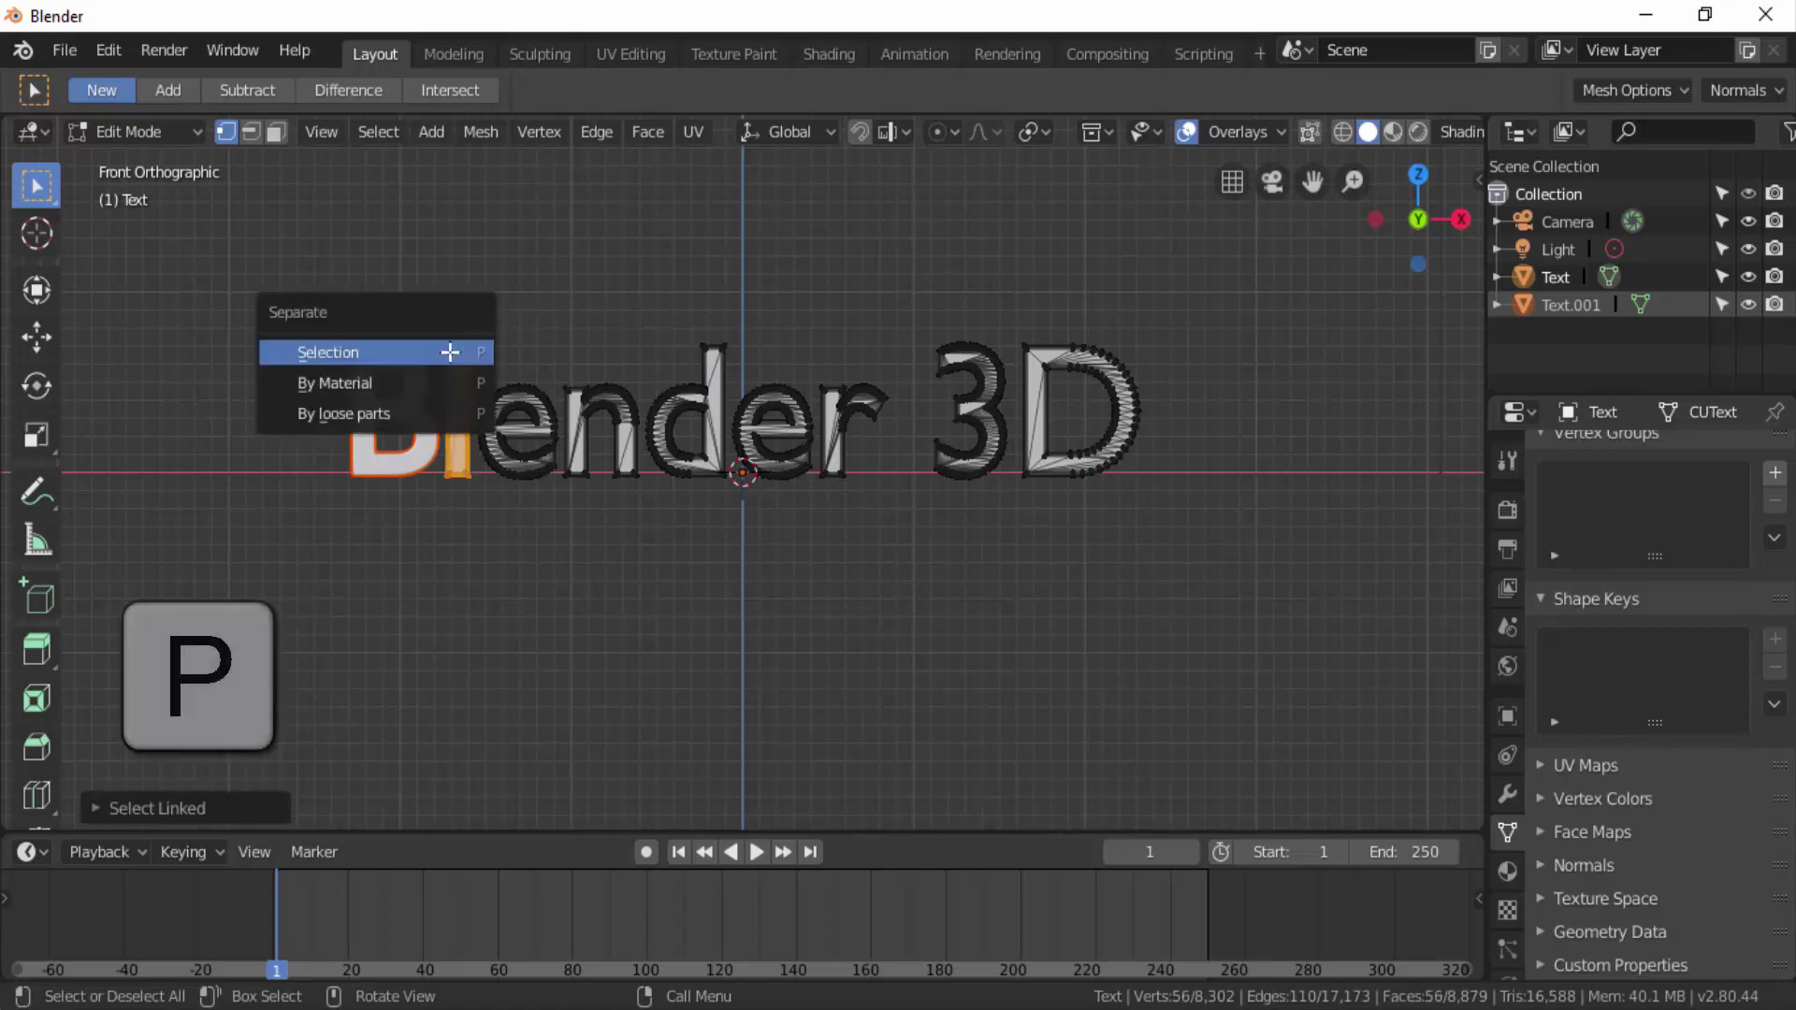
left_click(459, 352)
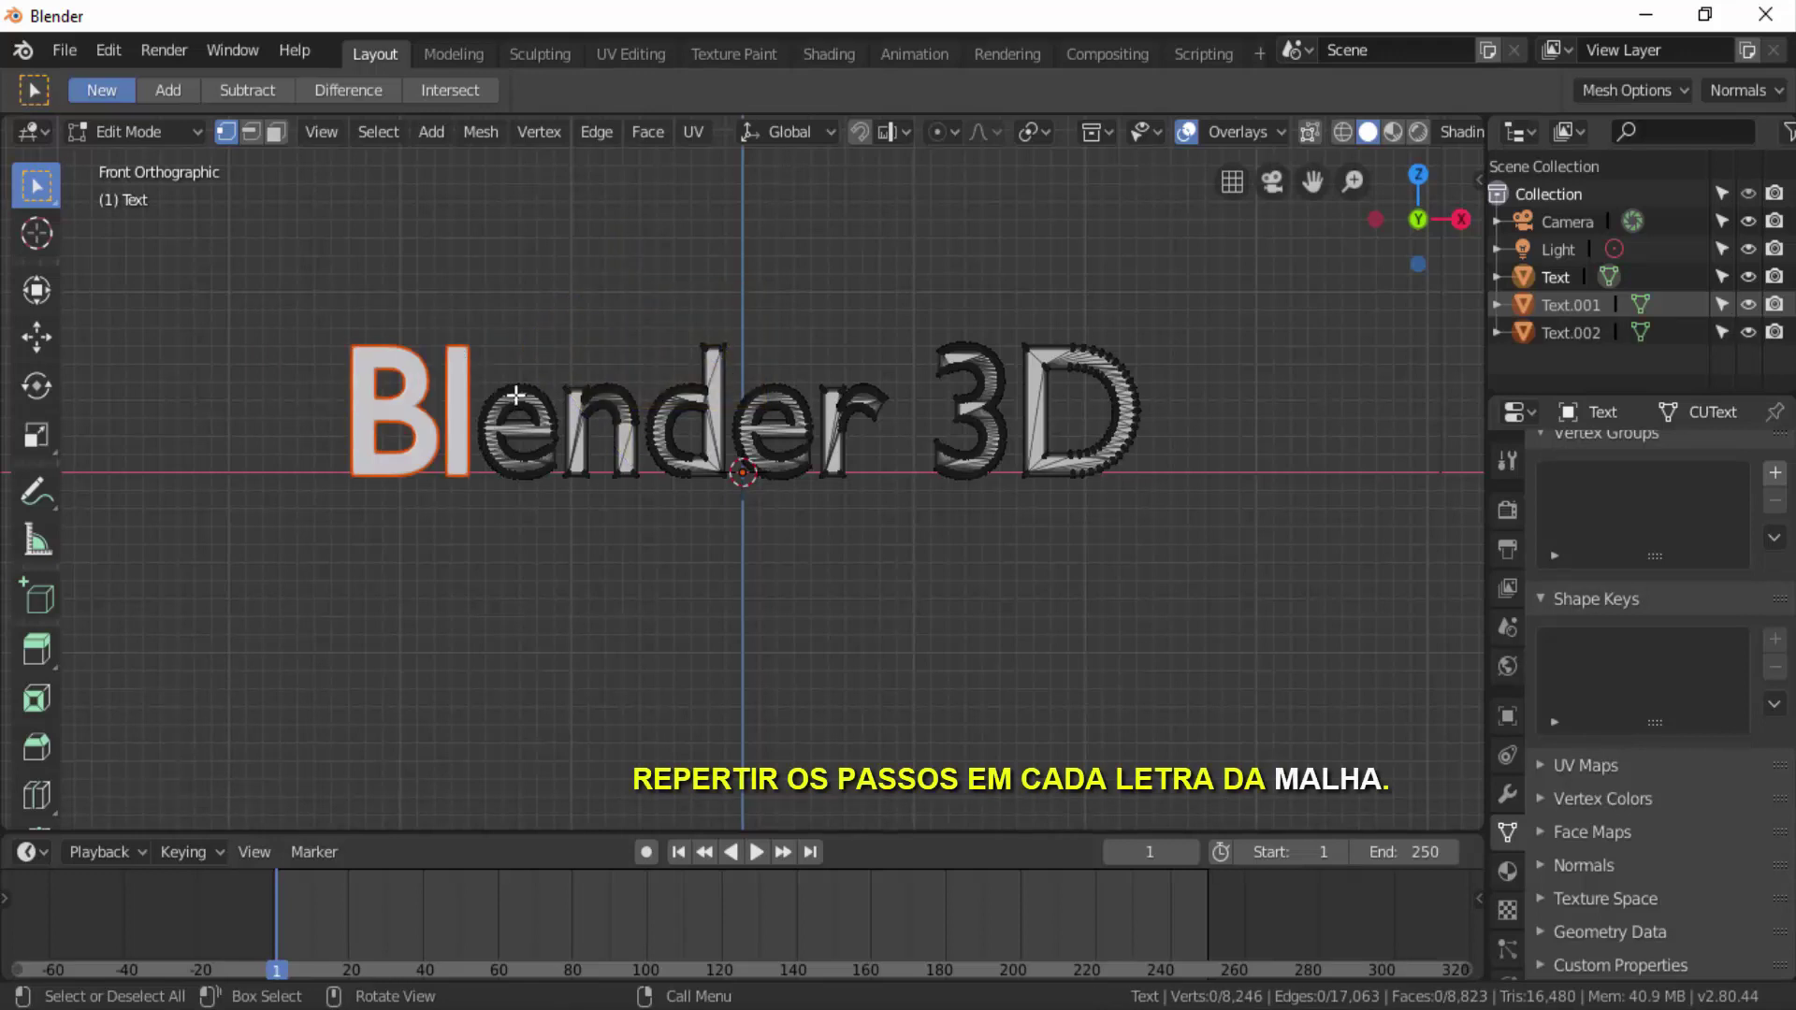
key("l")
key("p")
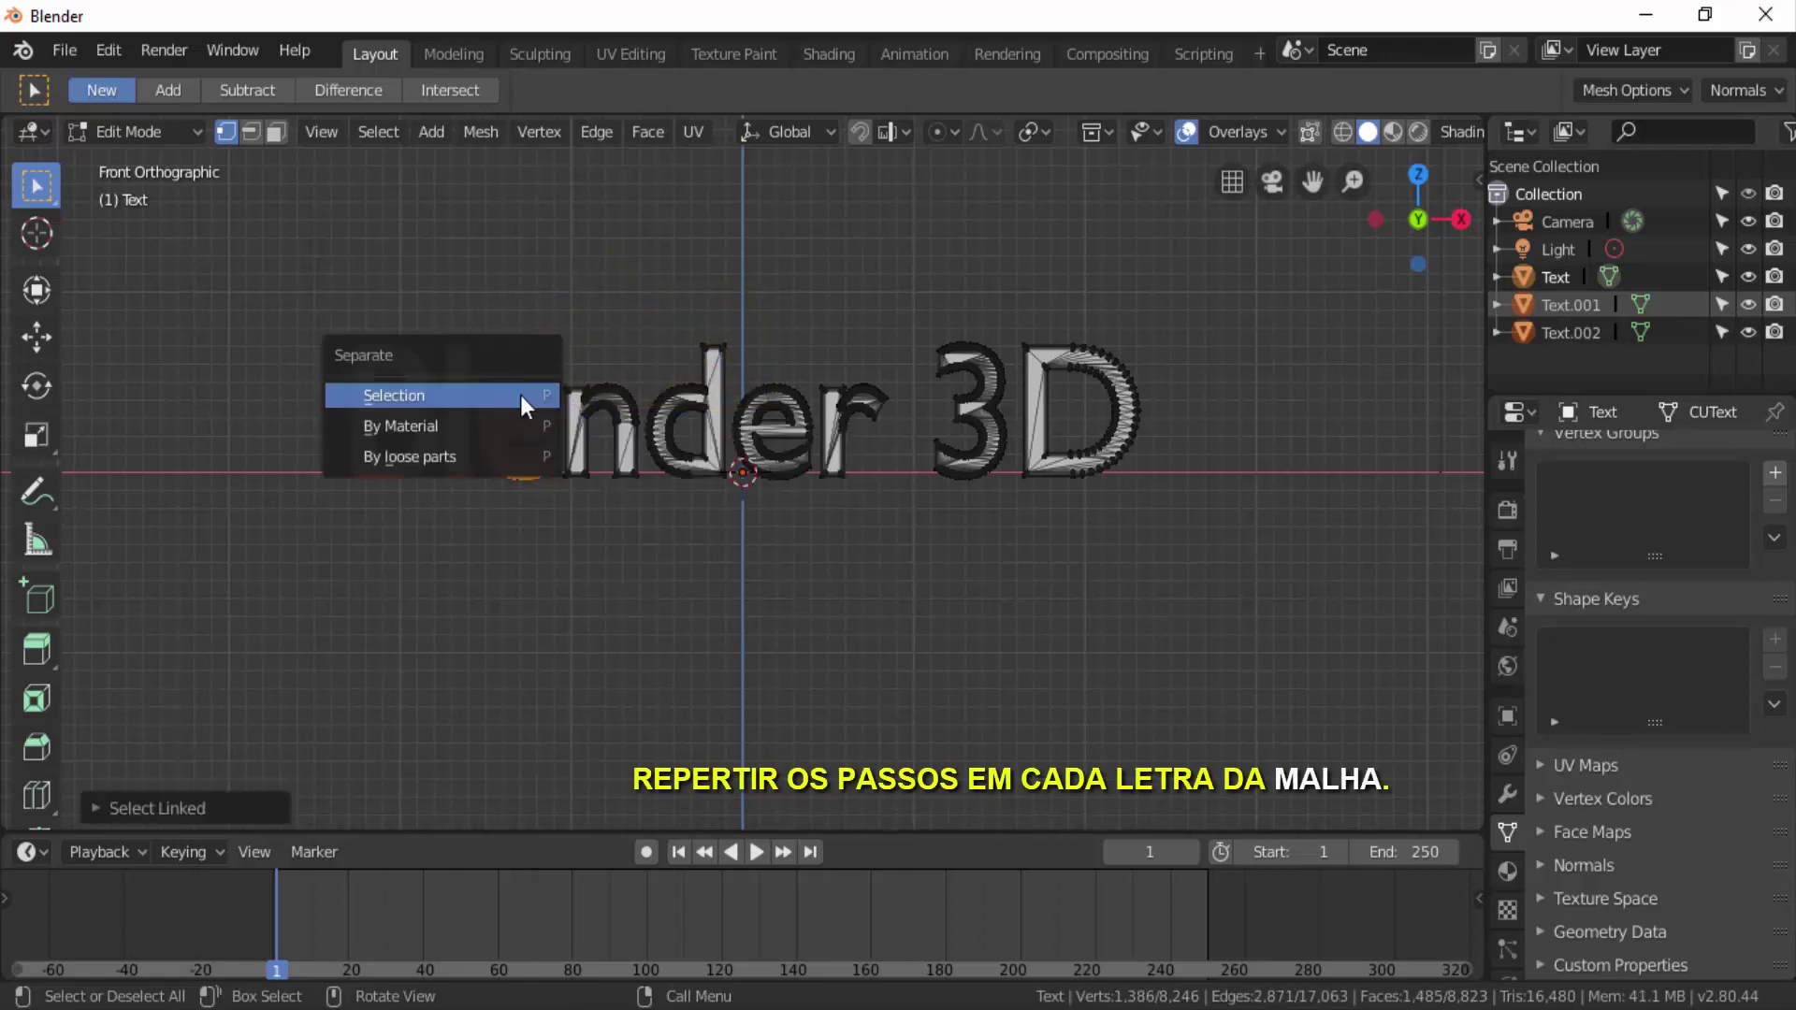
left_click(520, 395)
Separate the n, d and second e into their own objects.
key("l")
key("p")
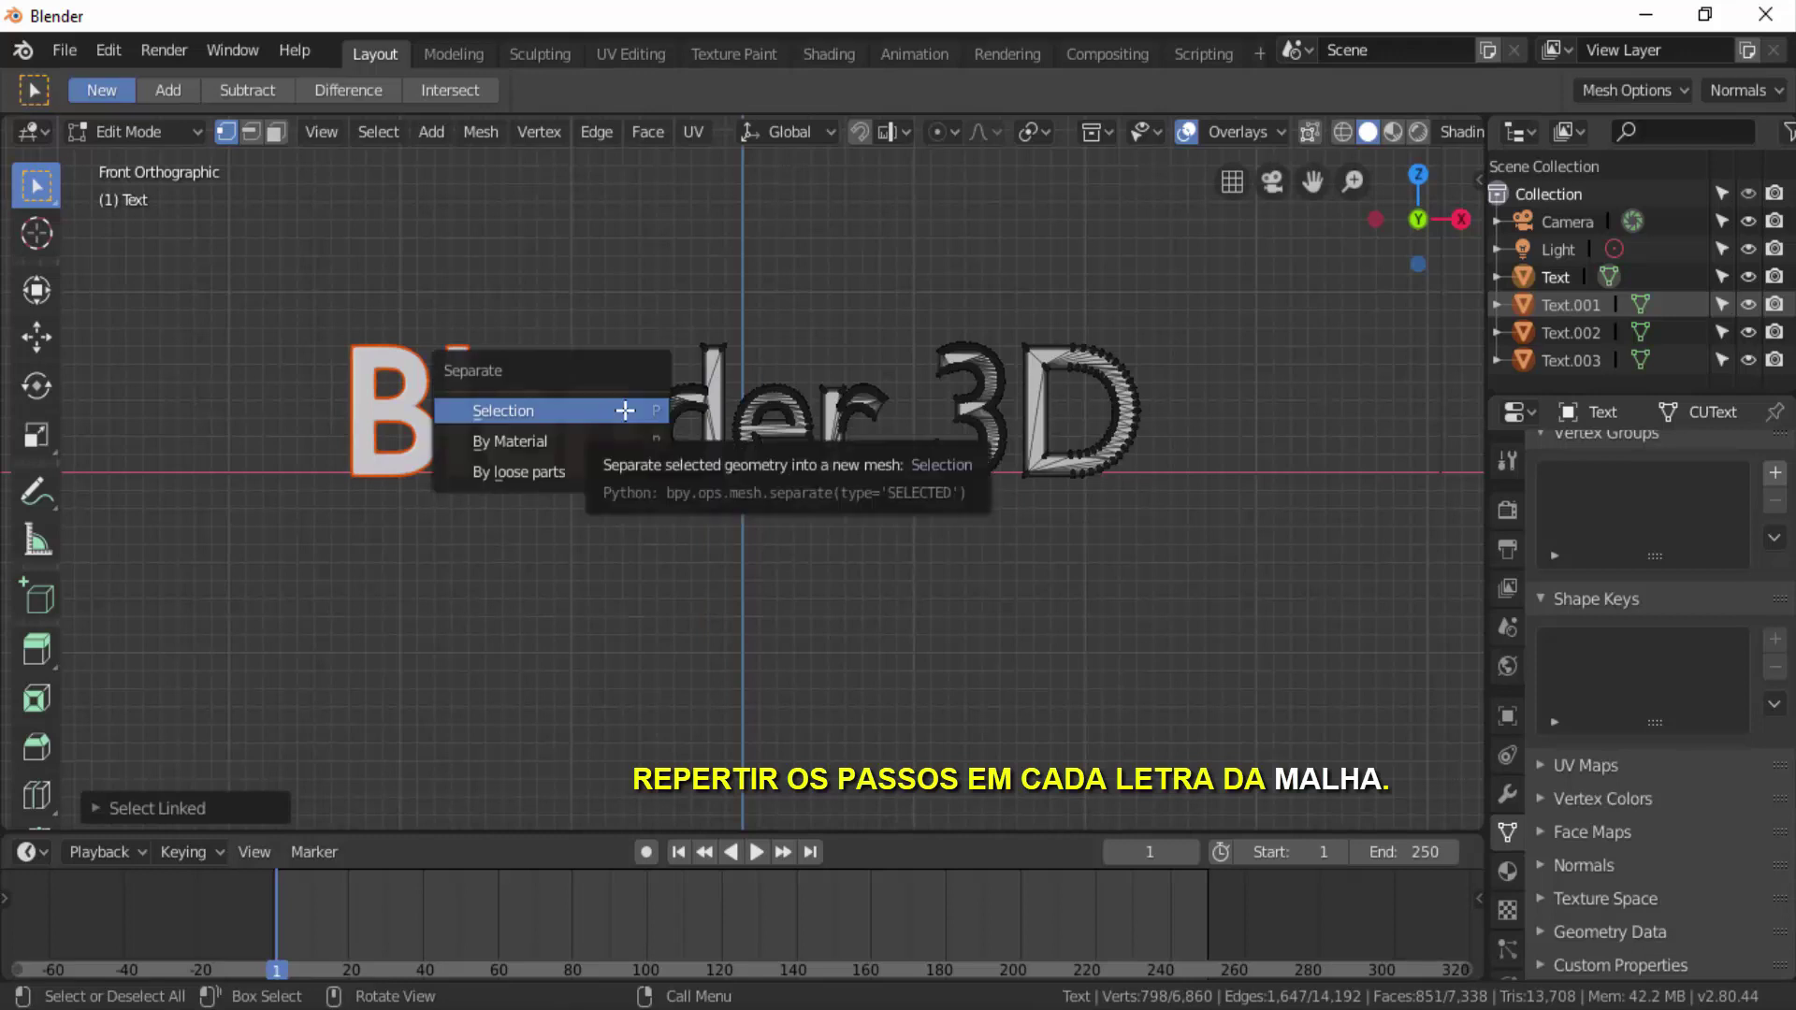
left_click(625, 410)
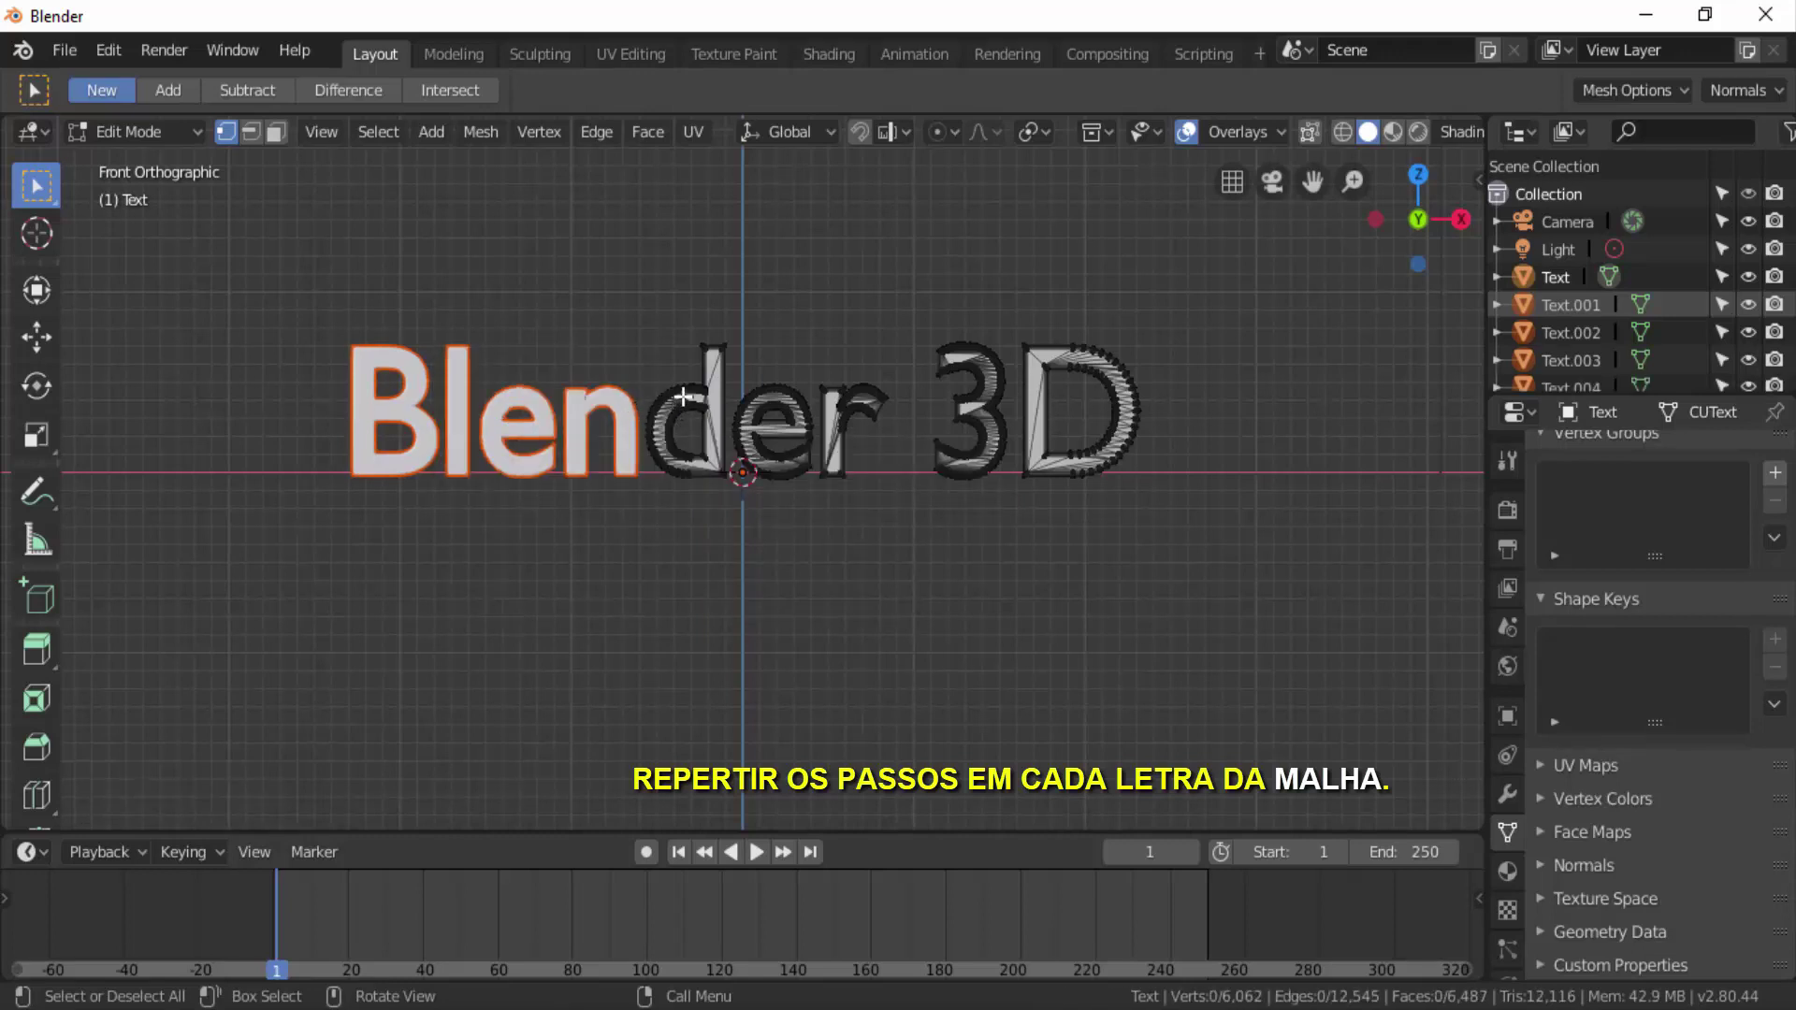
key("l")
key("p")
left_click(748, 393)
key("l")
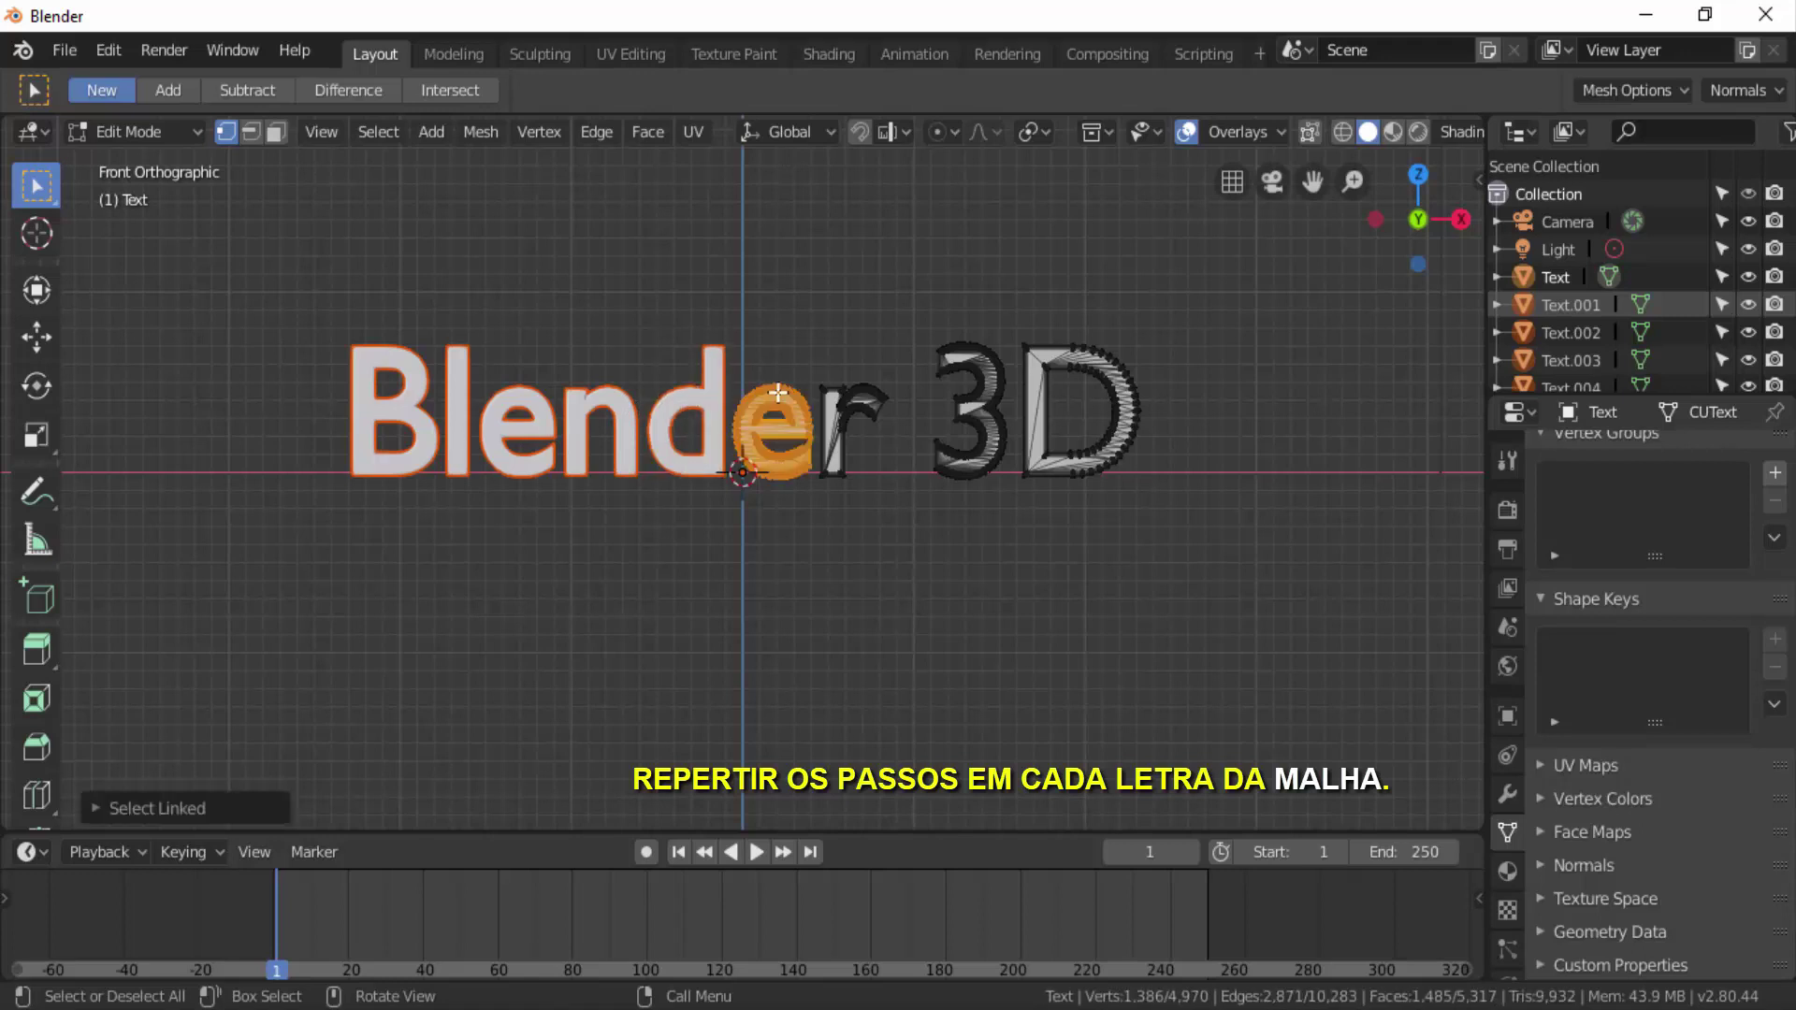
key("p")
left_click(778, 391)
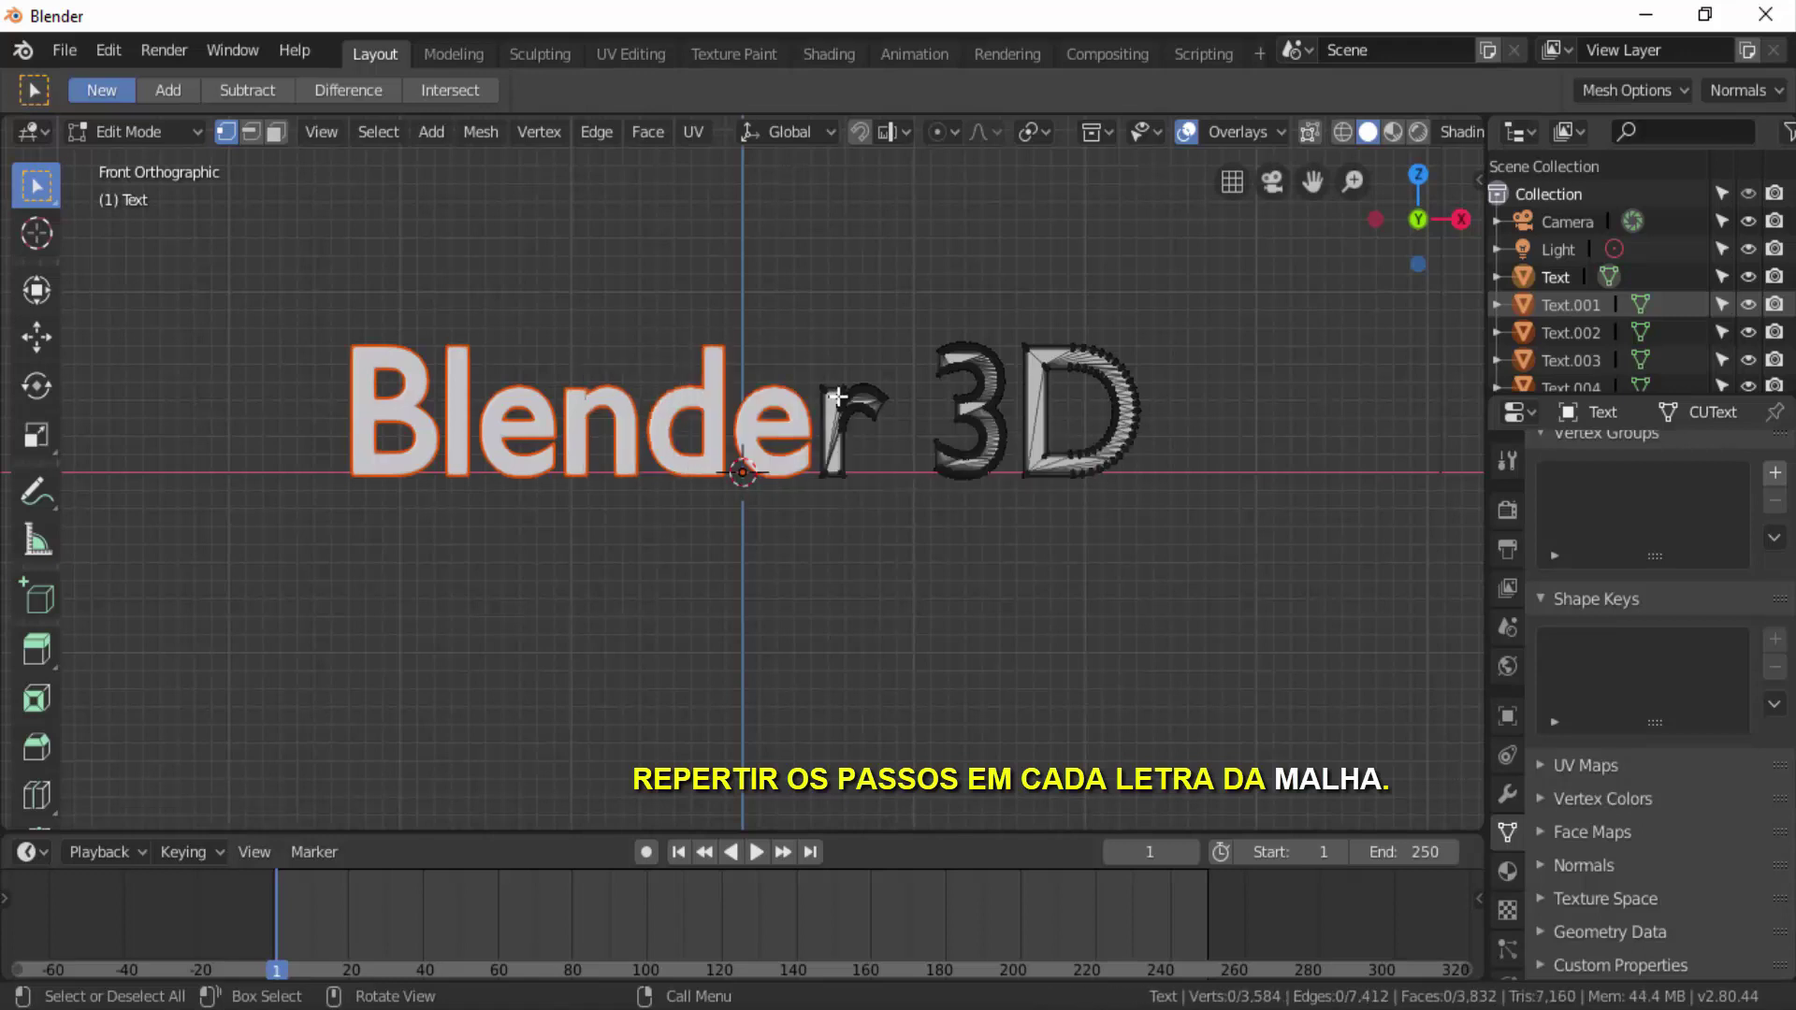
Separate the r, 3 and D into their own objects.
key("l")
key("p")
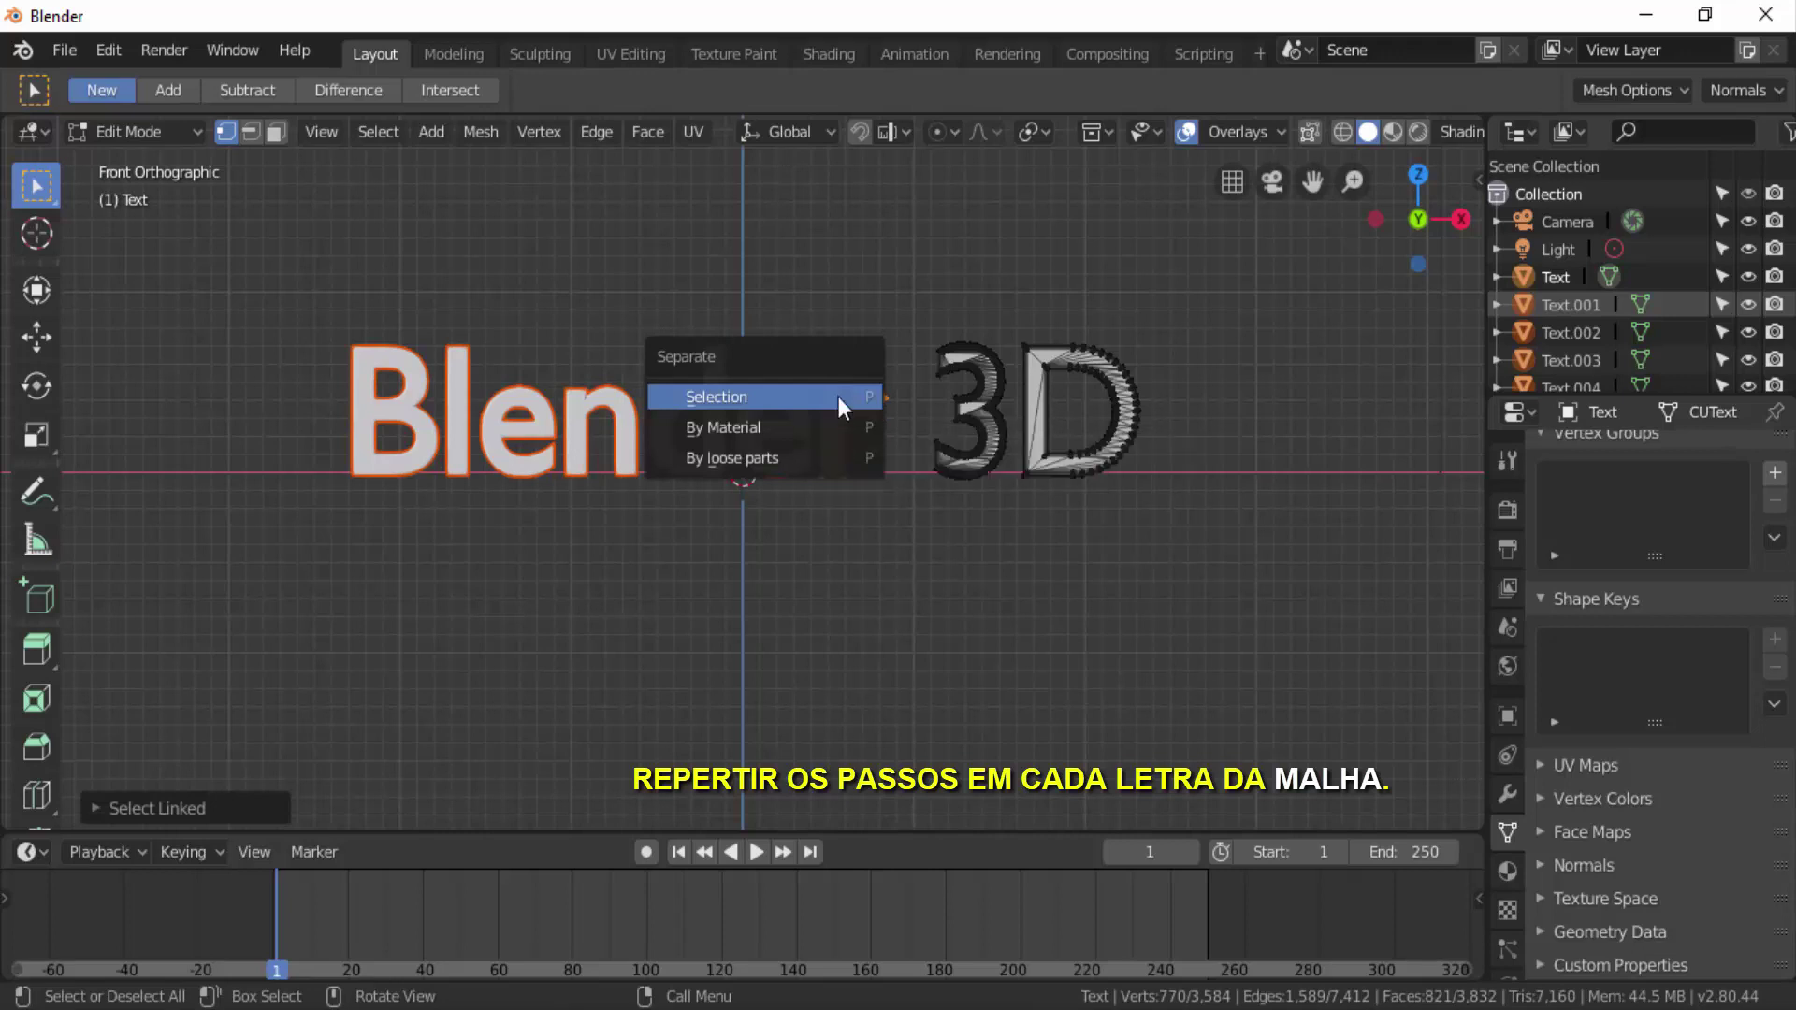
left_click(838, 397)
key("l")
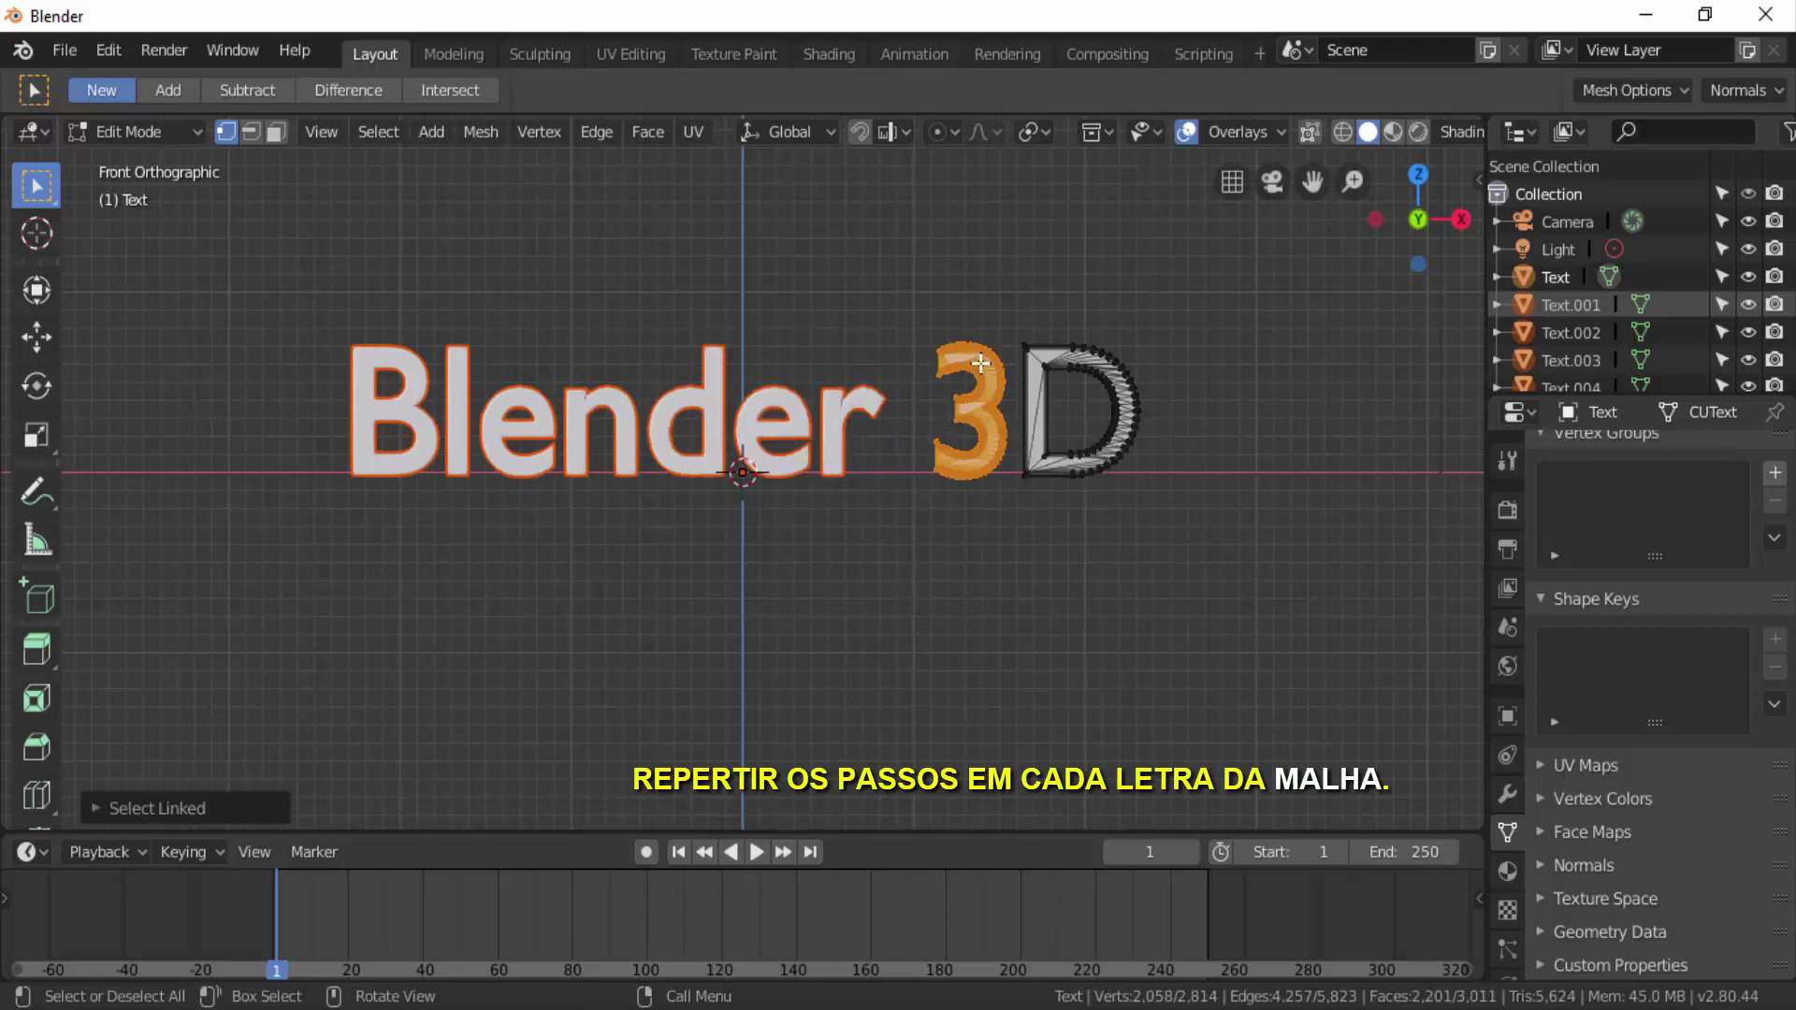
key("p")
left_click(981, 363)
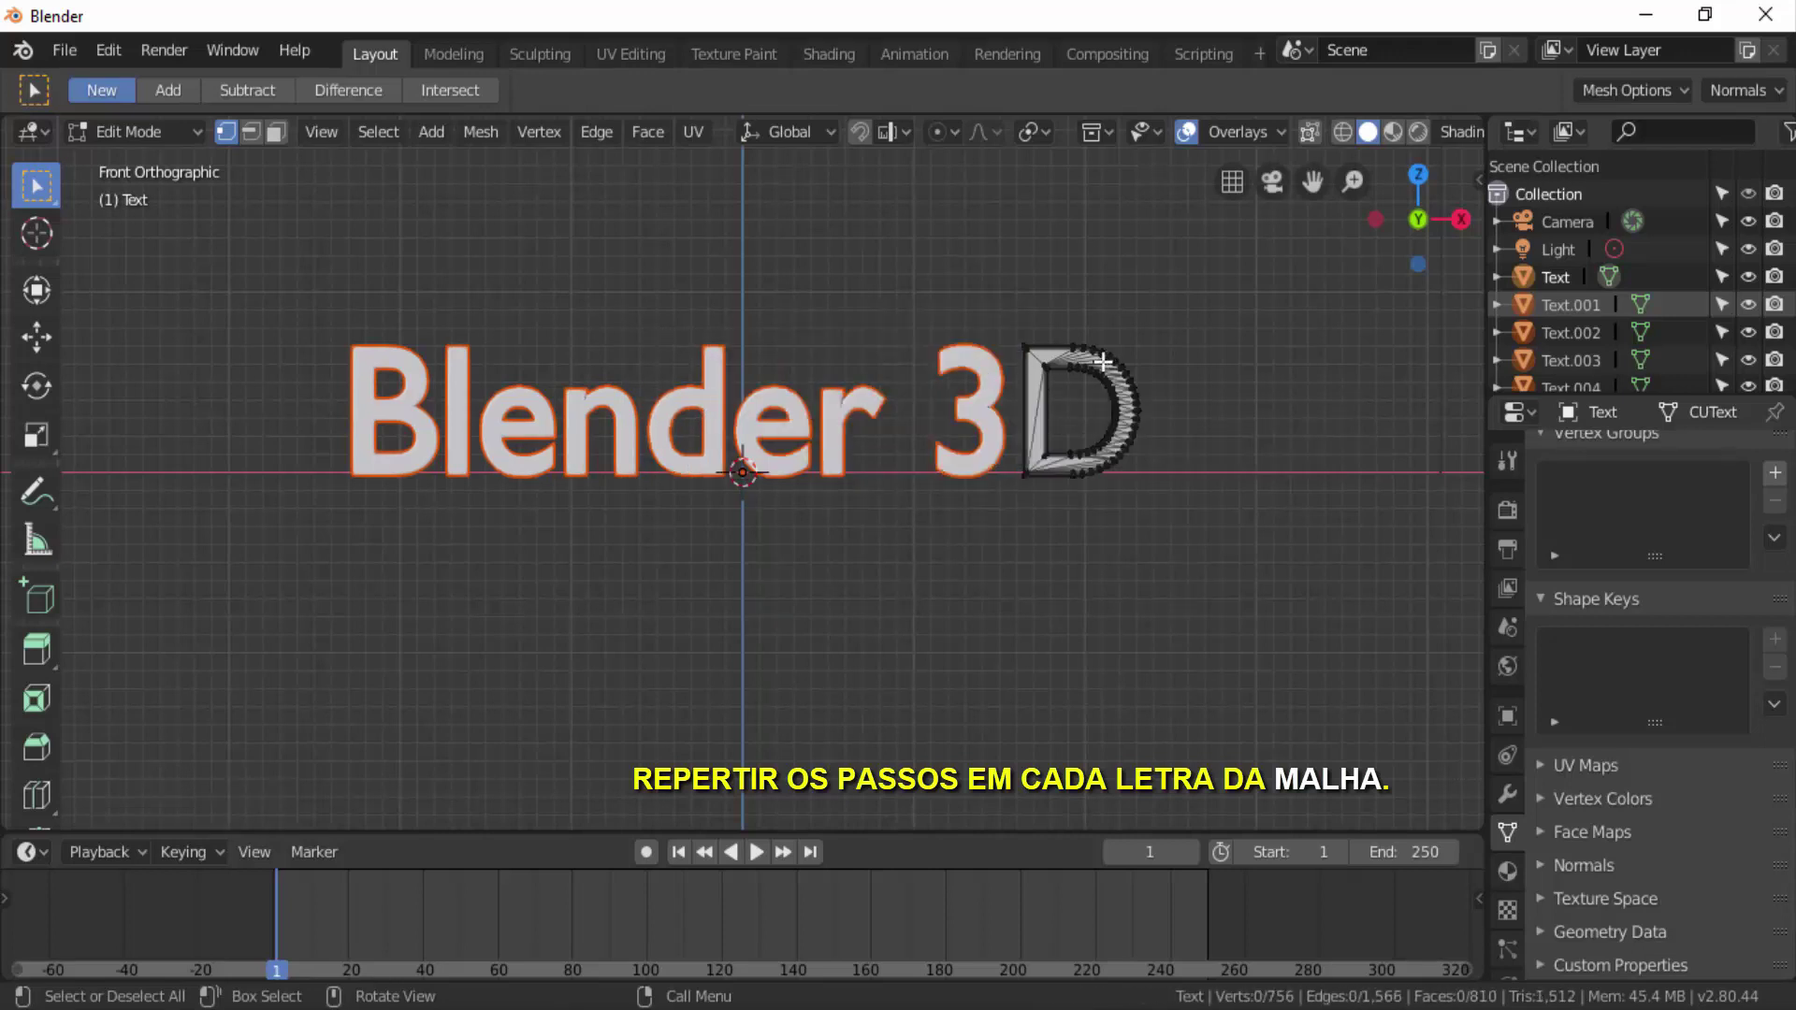
key("l")
key("p")
left_click(1103, 362)
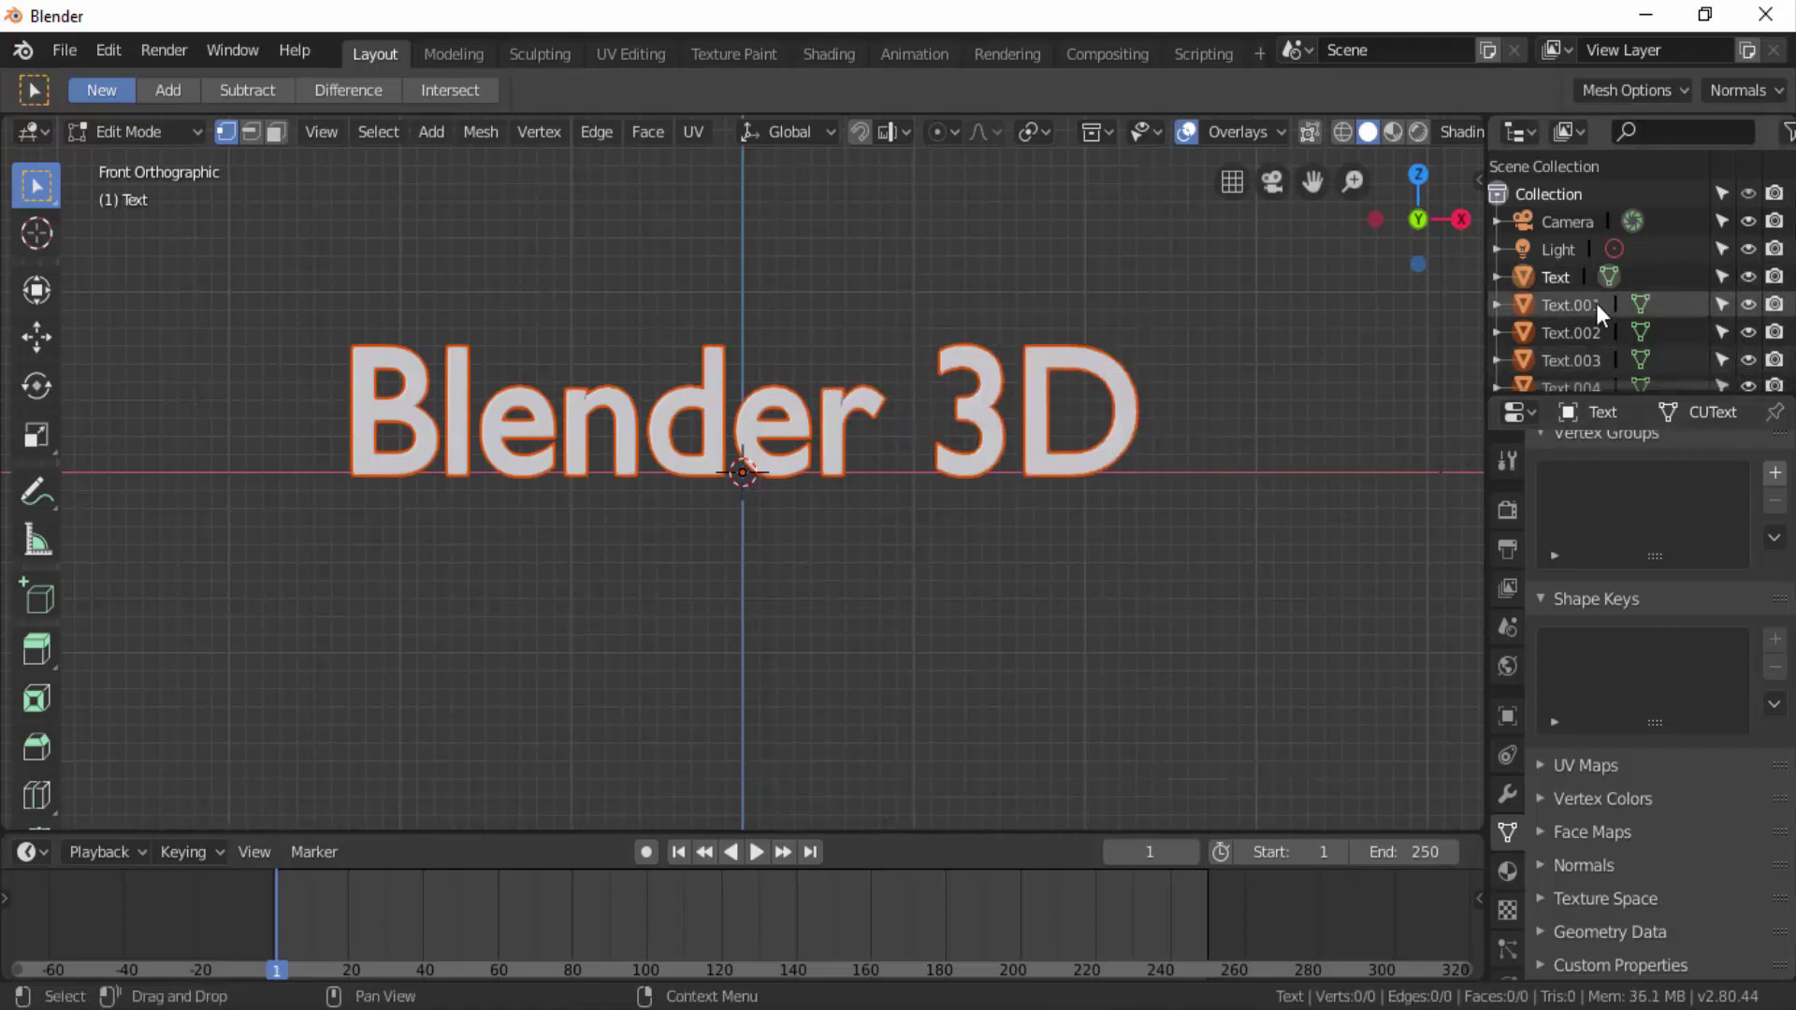
Check Text.001–Text.009 in the outliner and switch back to Object Mode.
scroll(1603, 306, "down", 2)
scroll(1604, 306, "down", 2)
scroll(1604, 306, "up", 5)
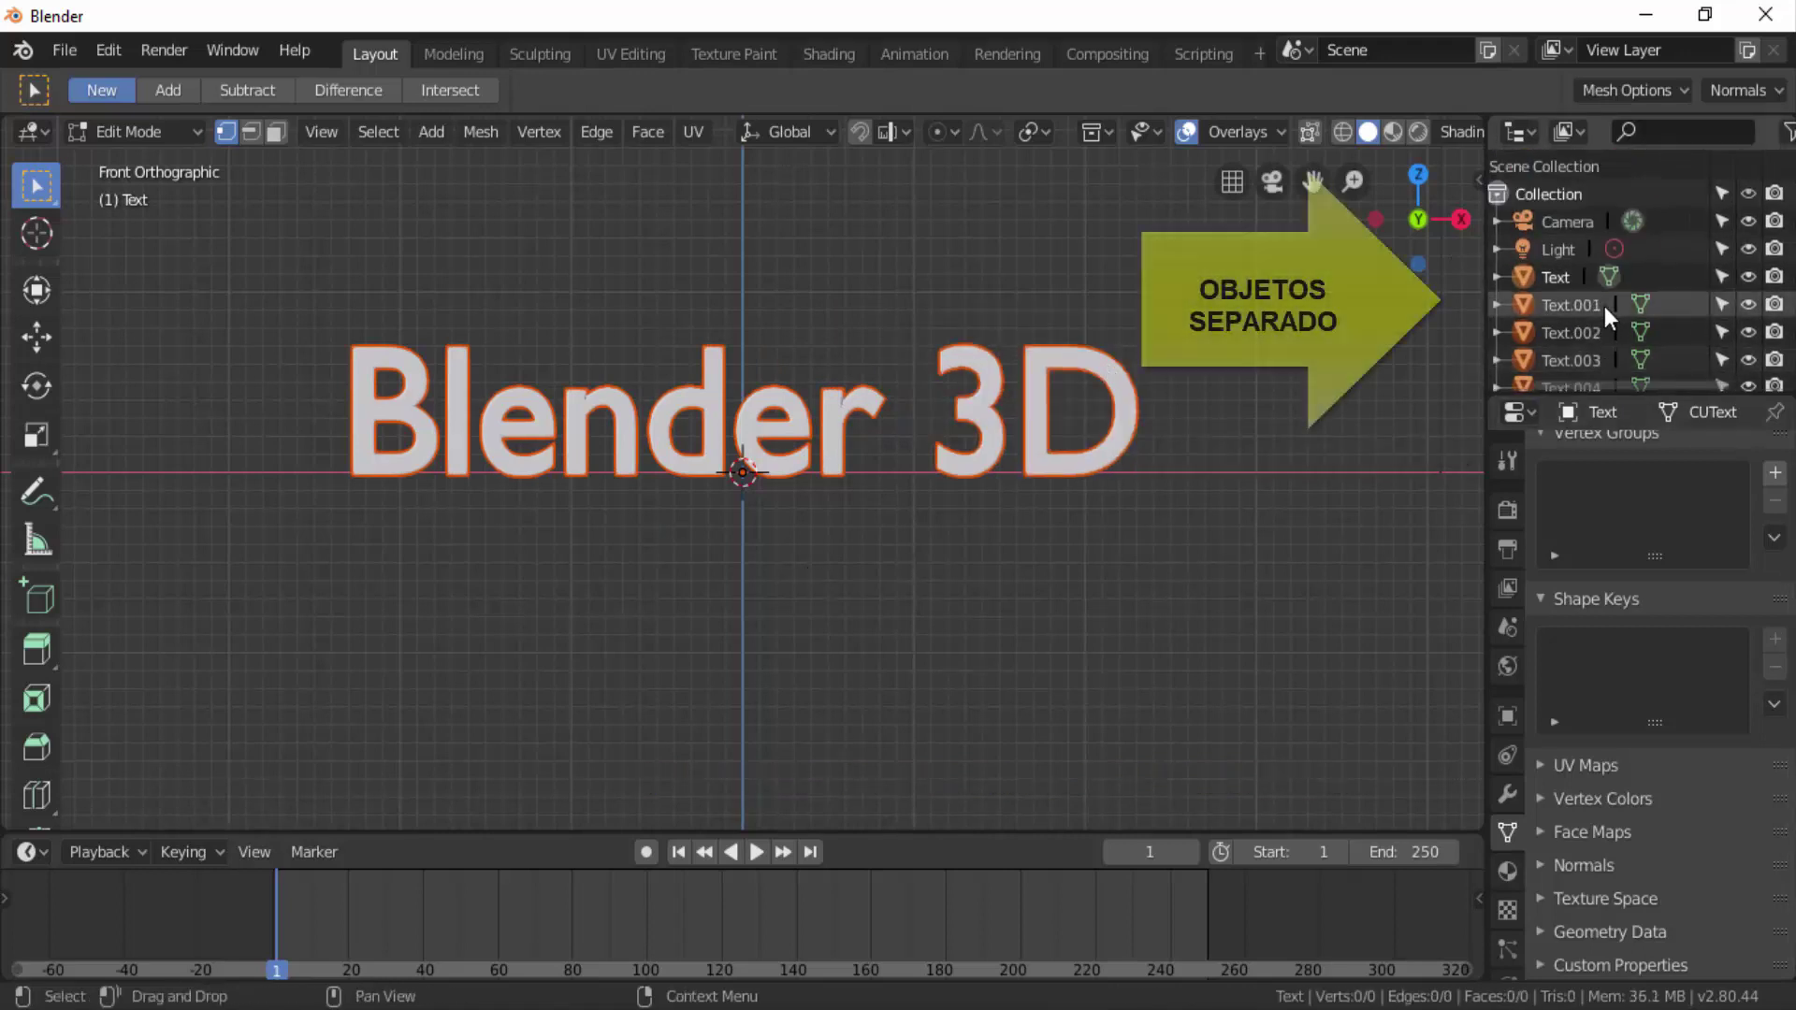
scroll(1603, 306, "down", 3)
scroll(1603, 306, "down", 2)
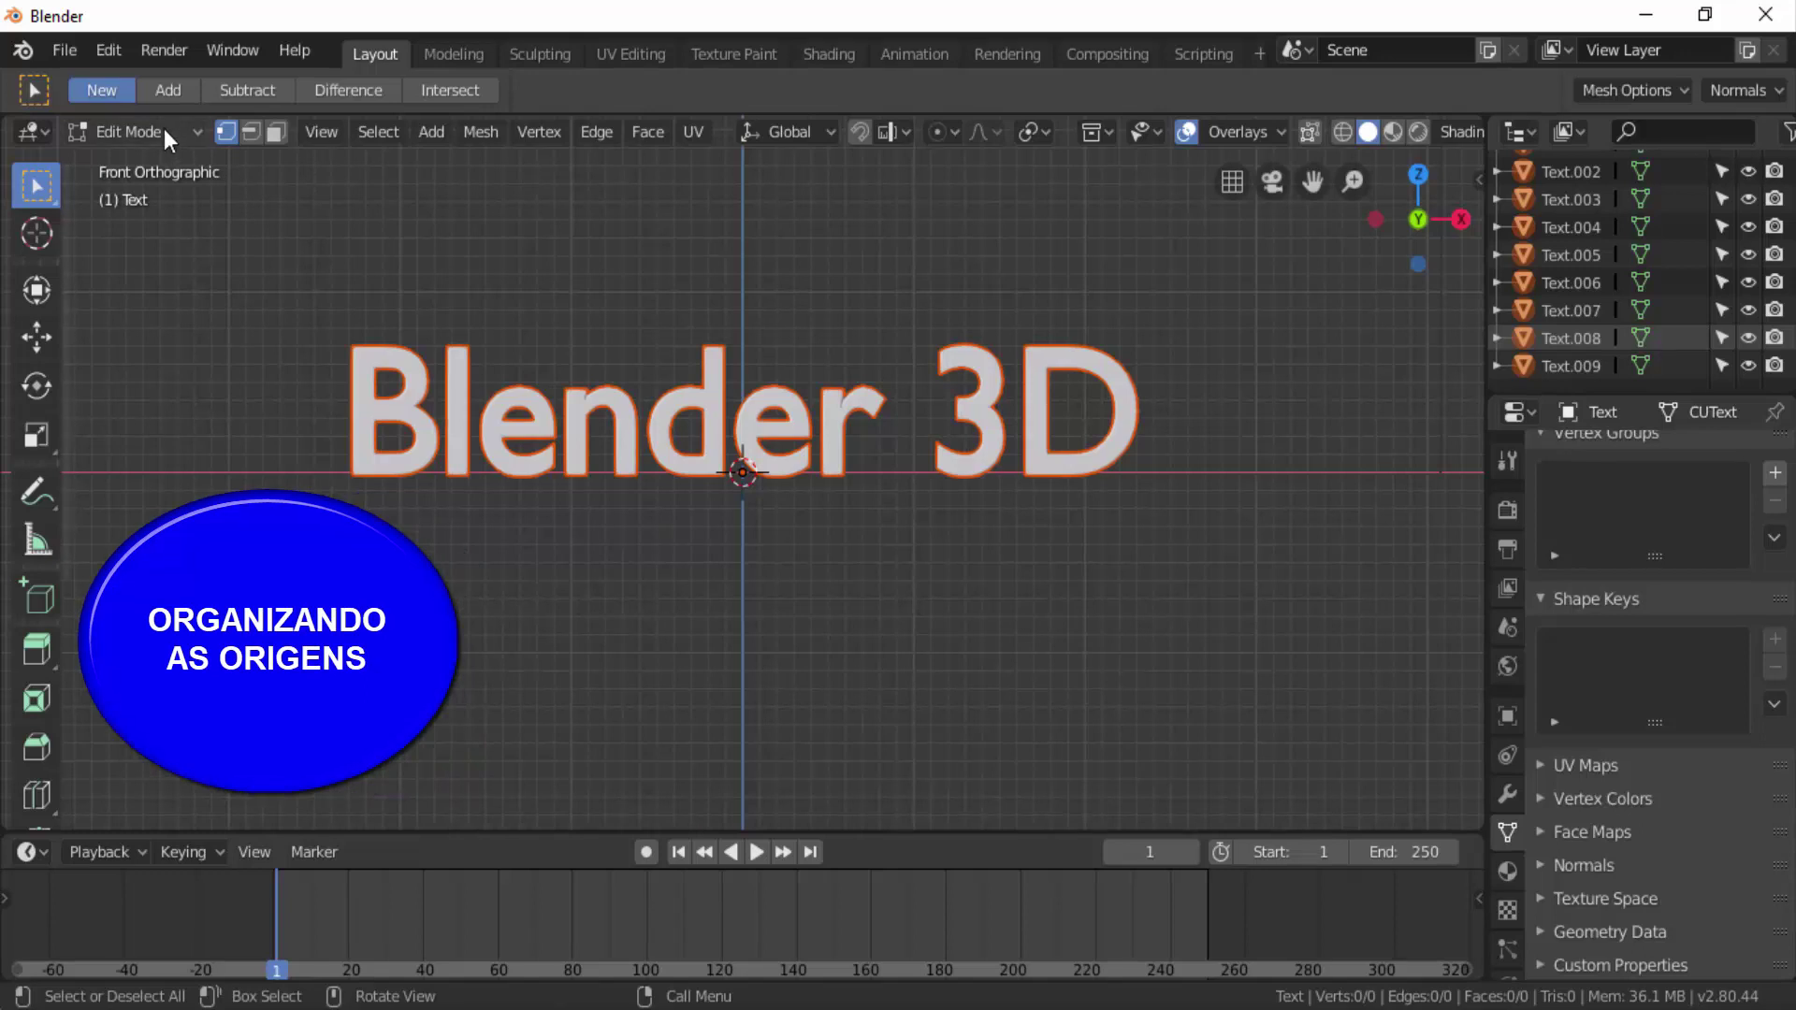
left_click(164, 131)
left_click(159, 161)
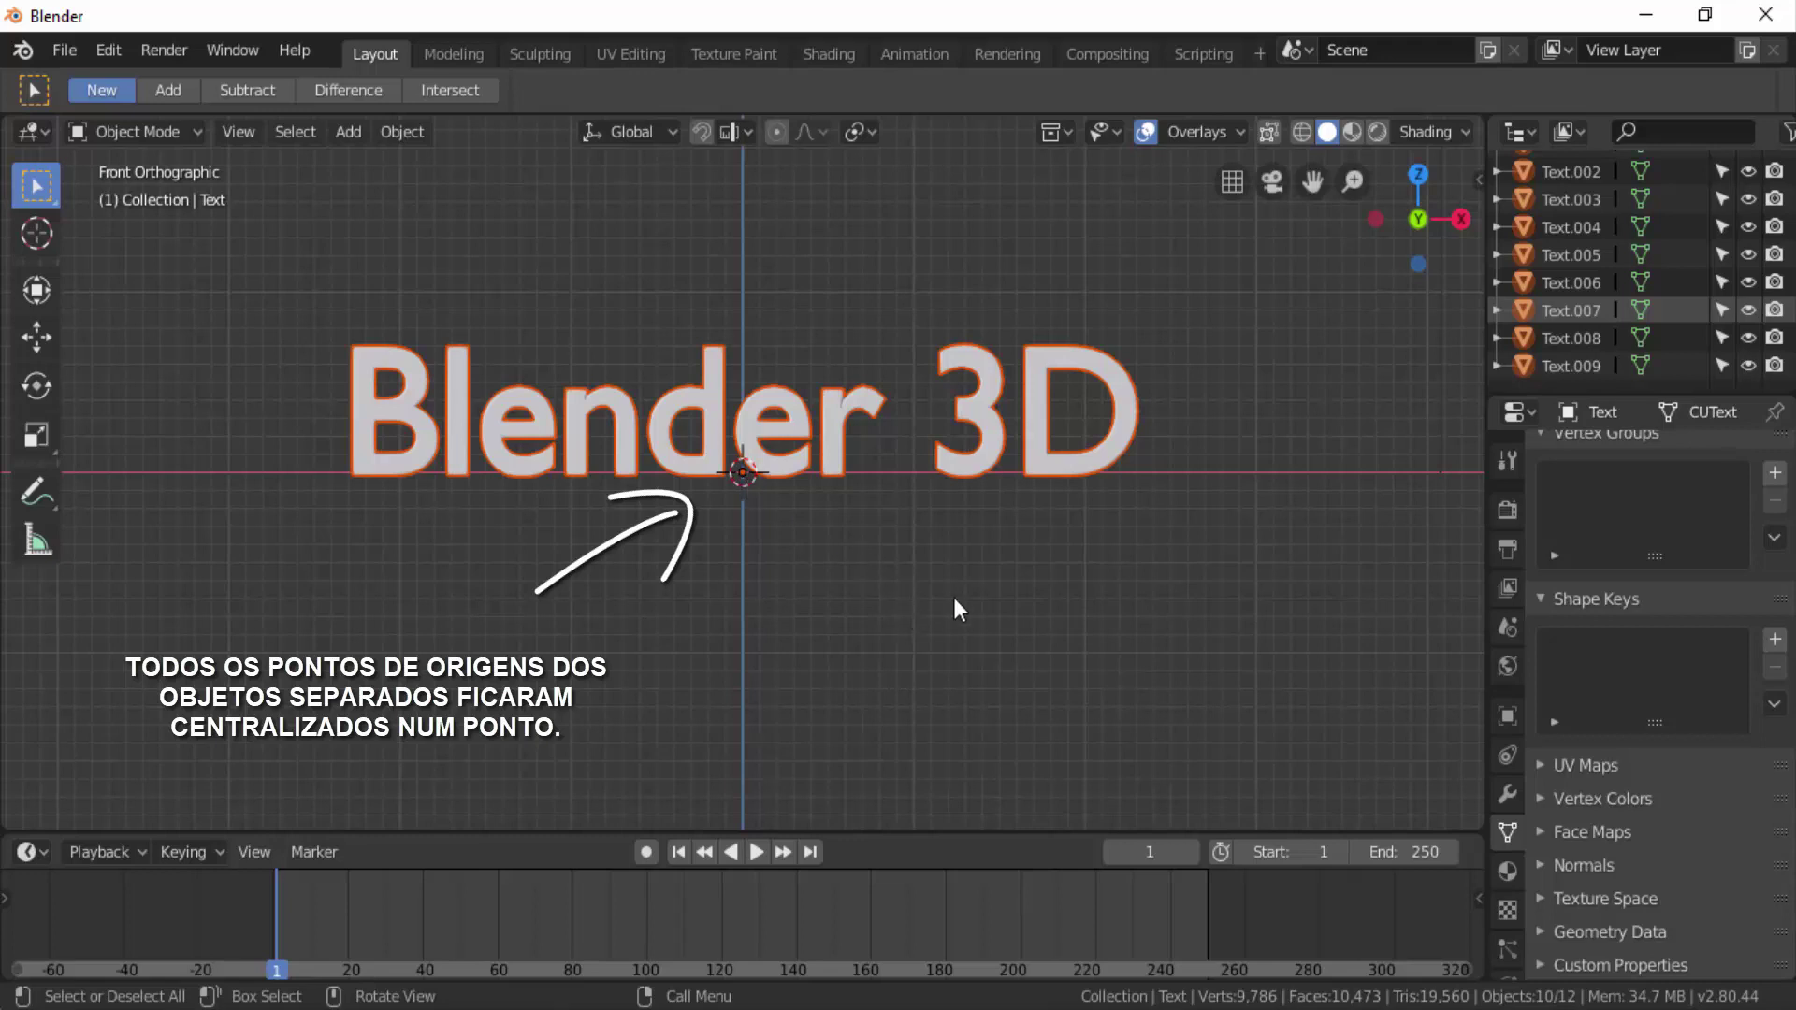
key("r")
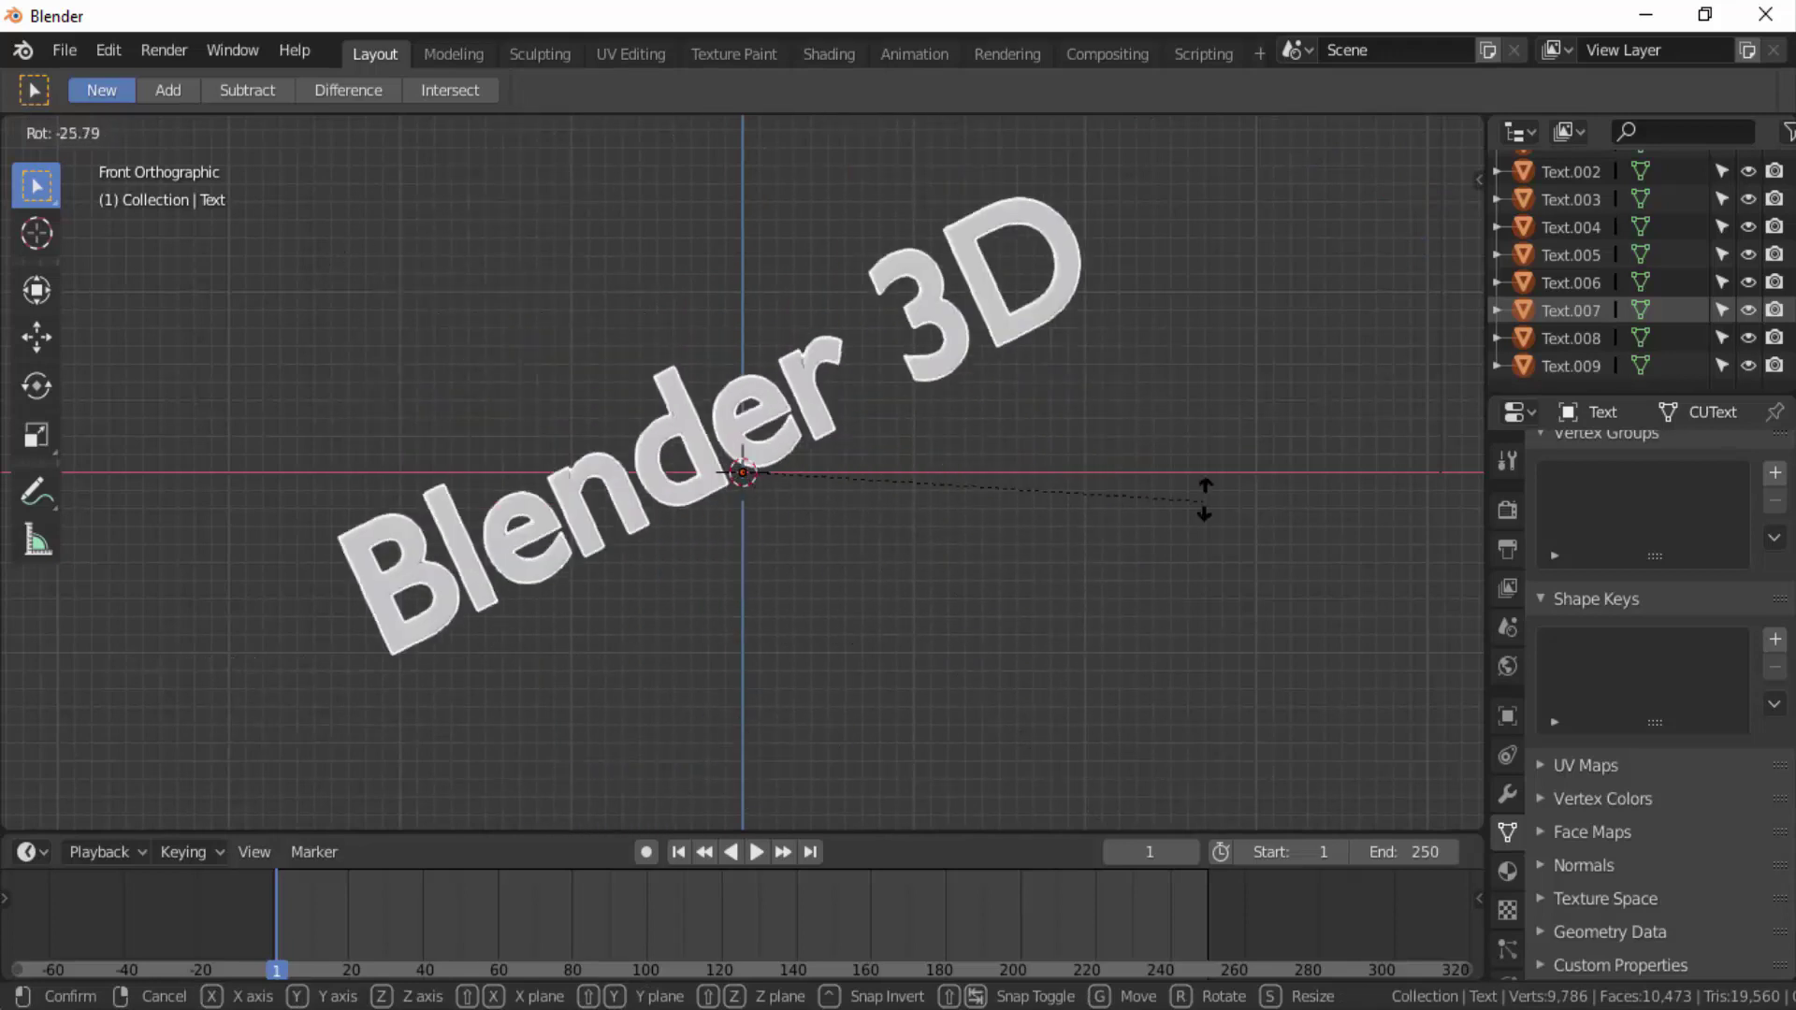
key("Escape")
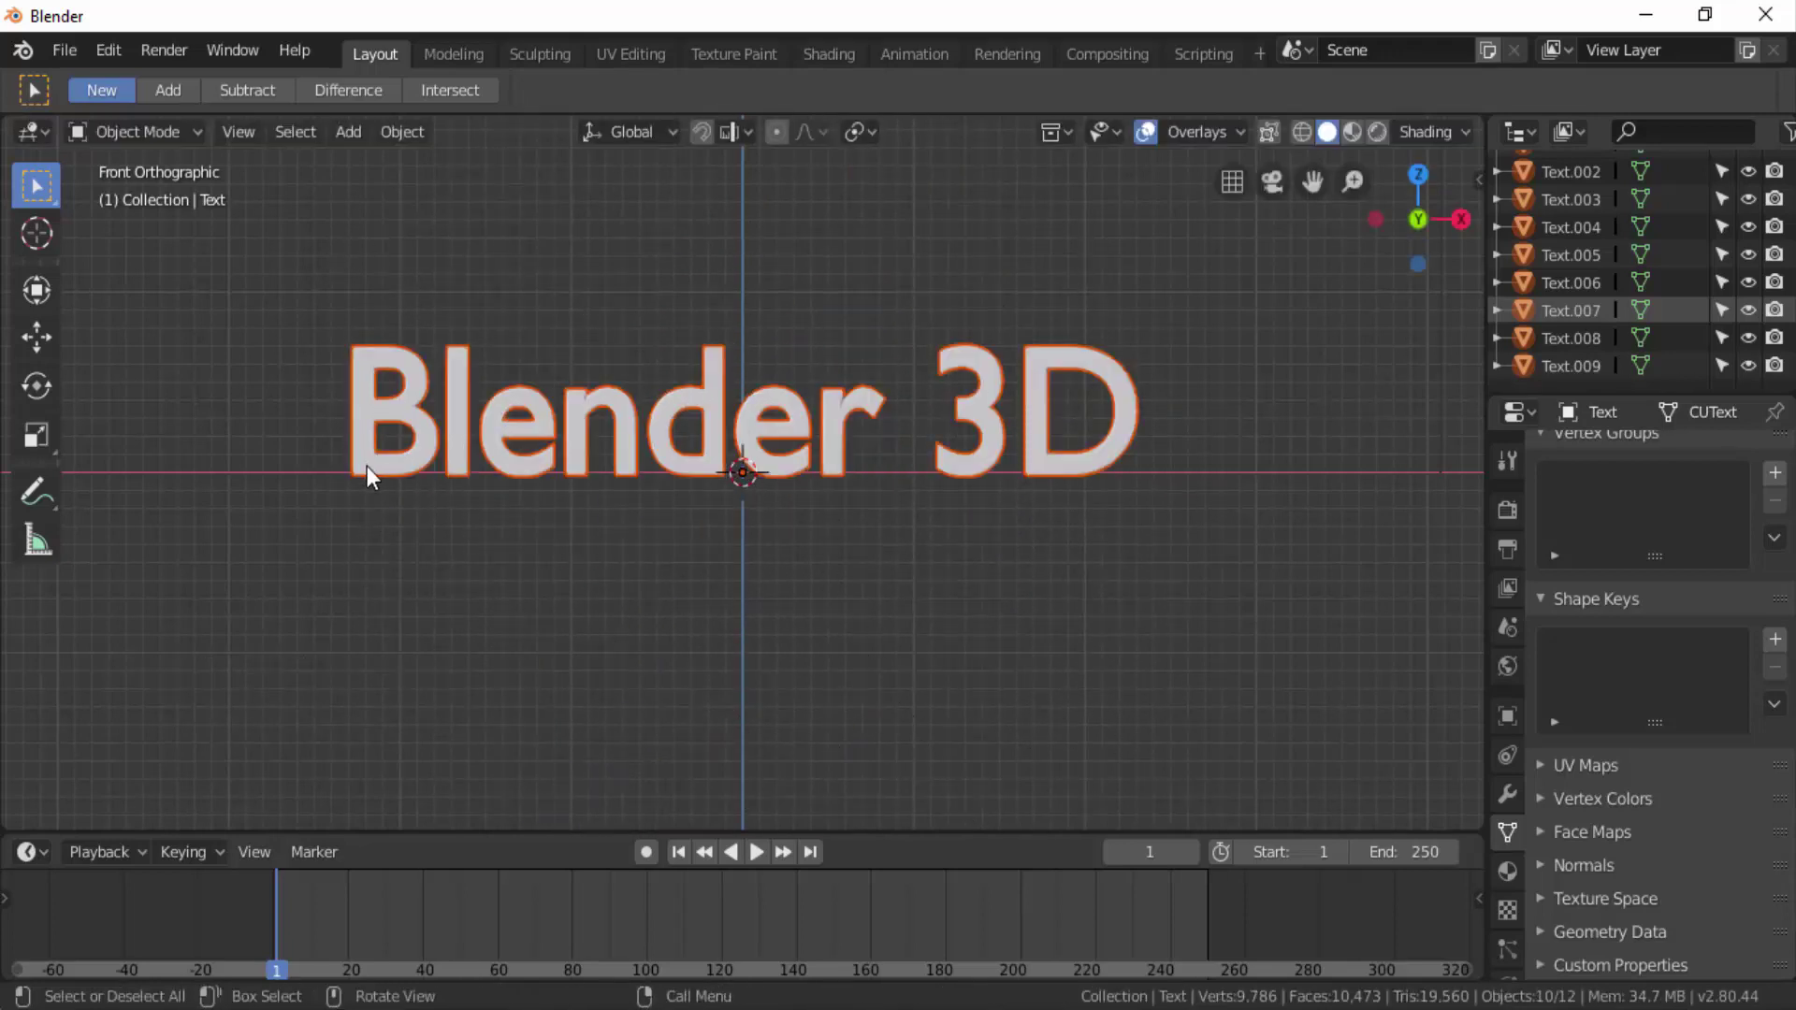
left_click(504, 391)
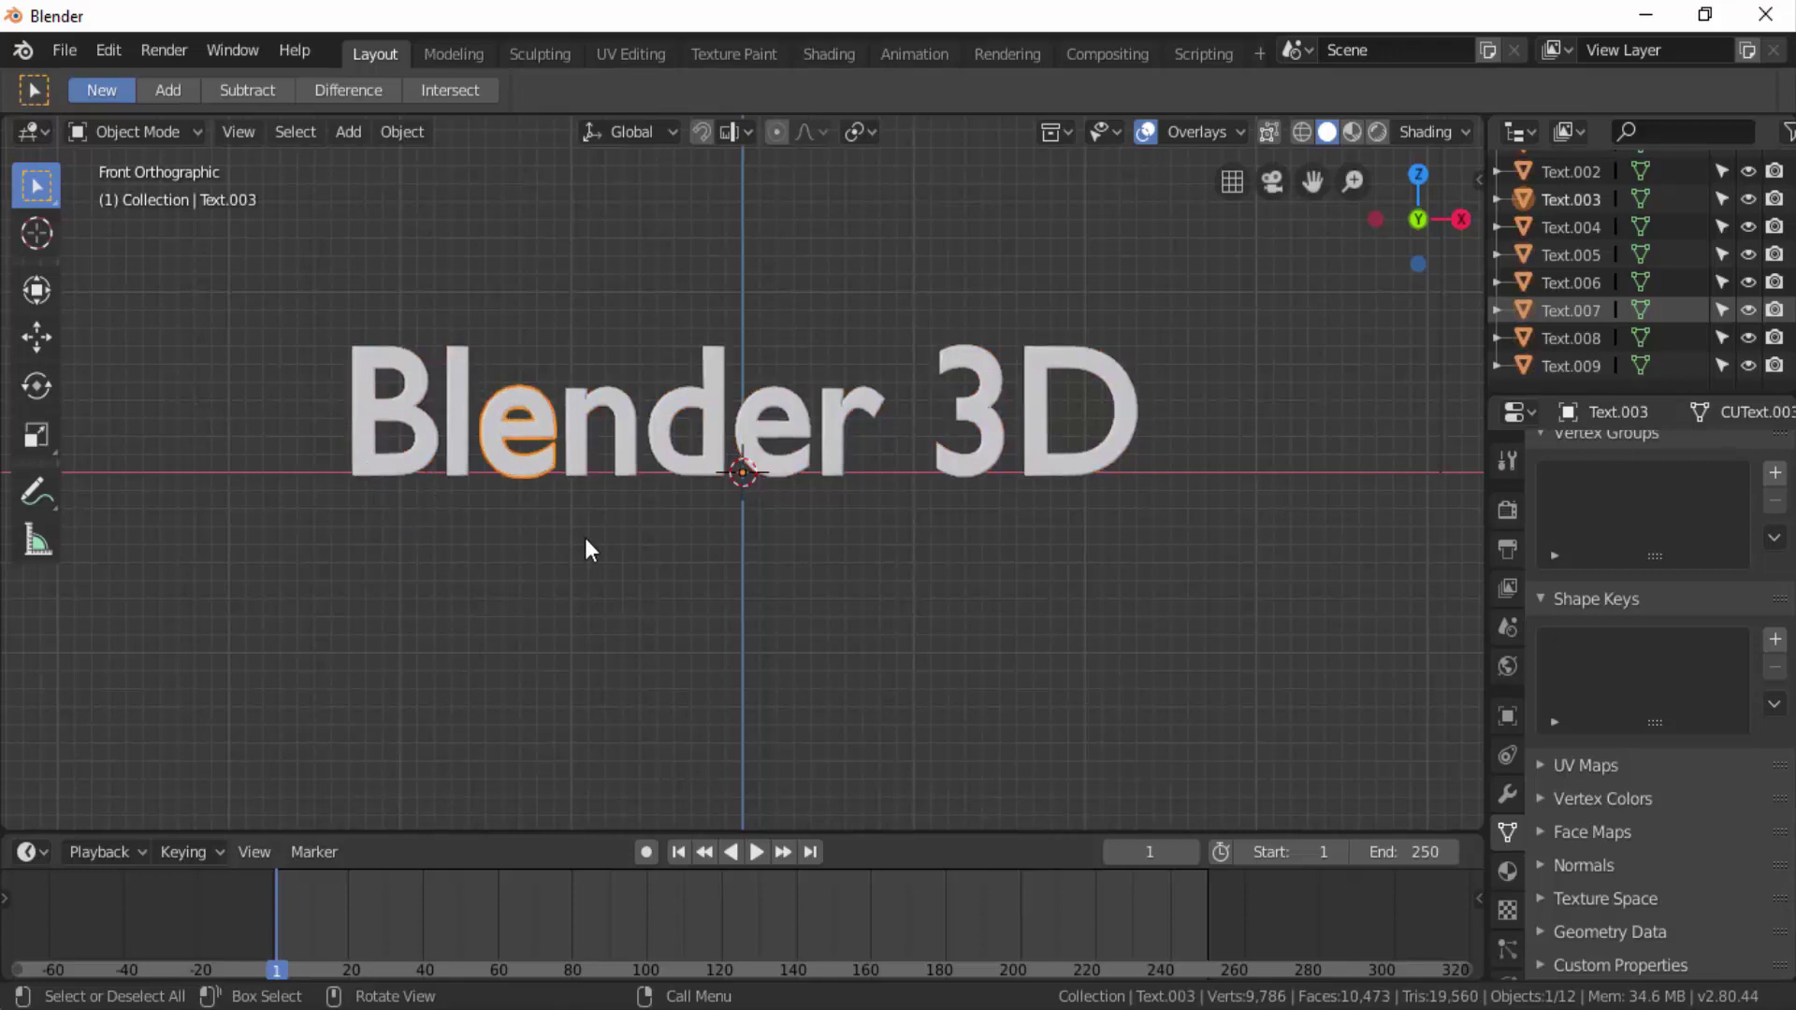
key("r")
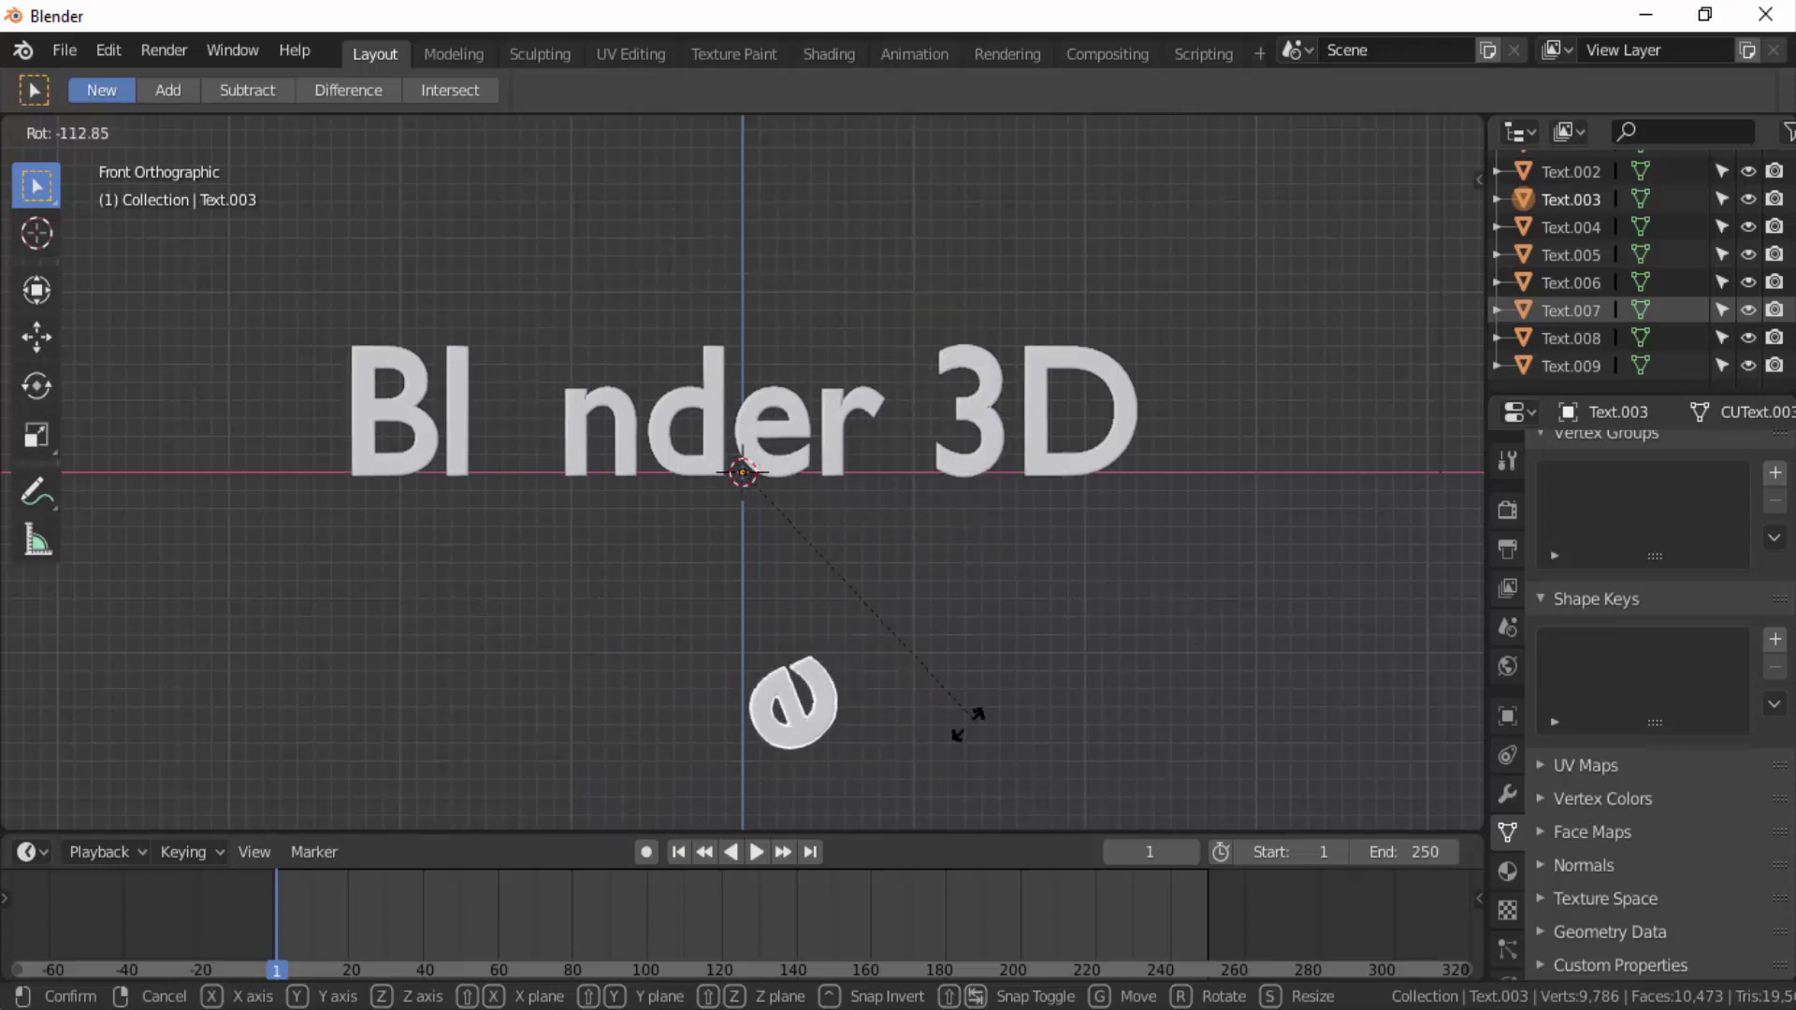
key("Escape")
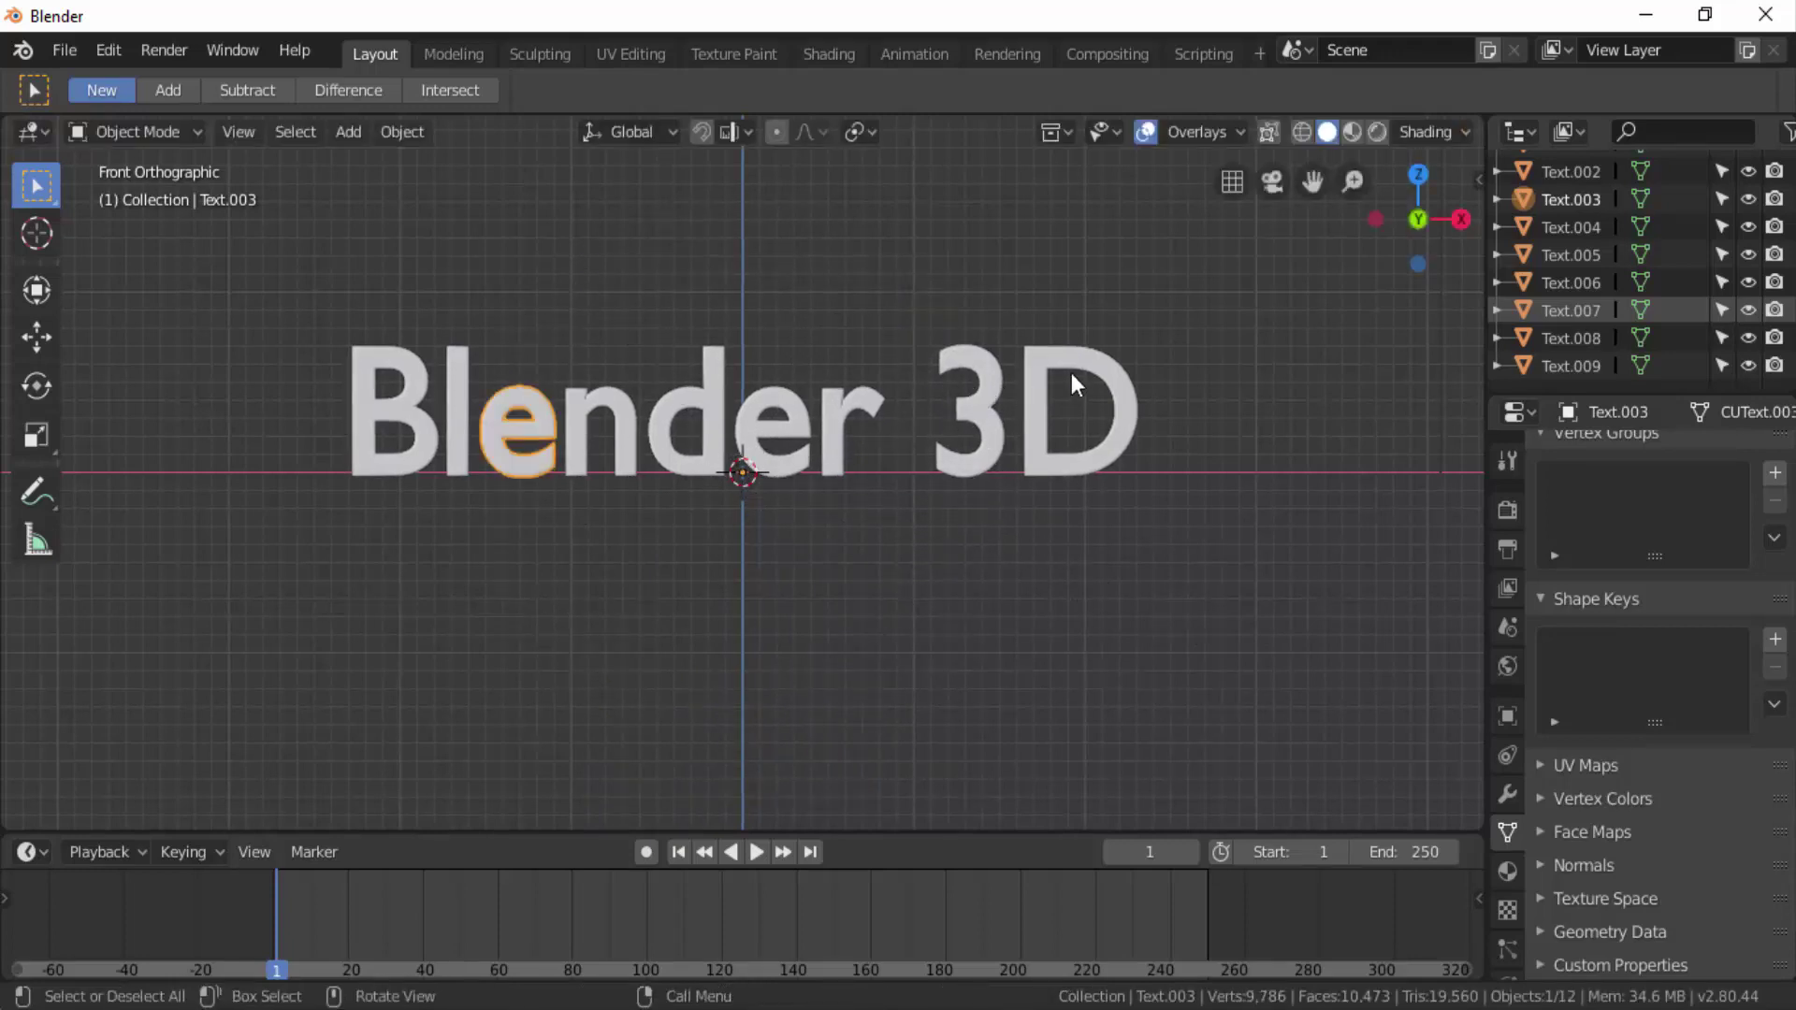
left_click(1080, 374)
key("r")
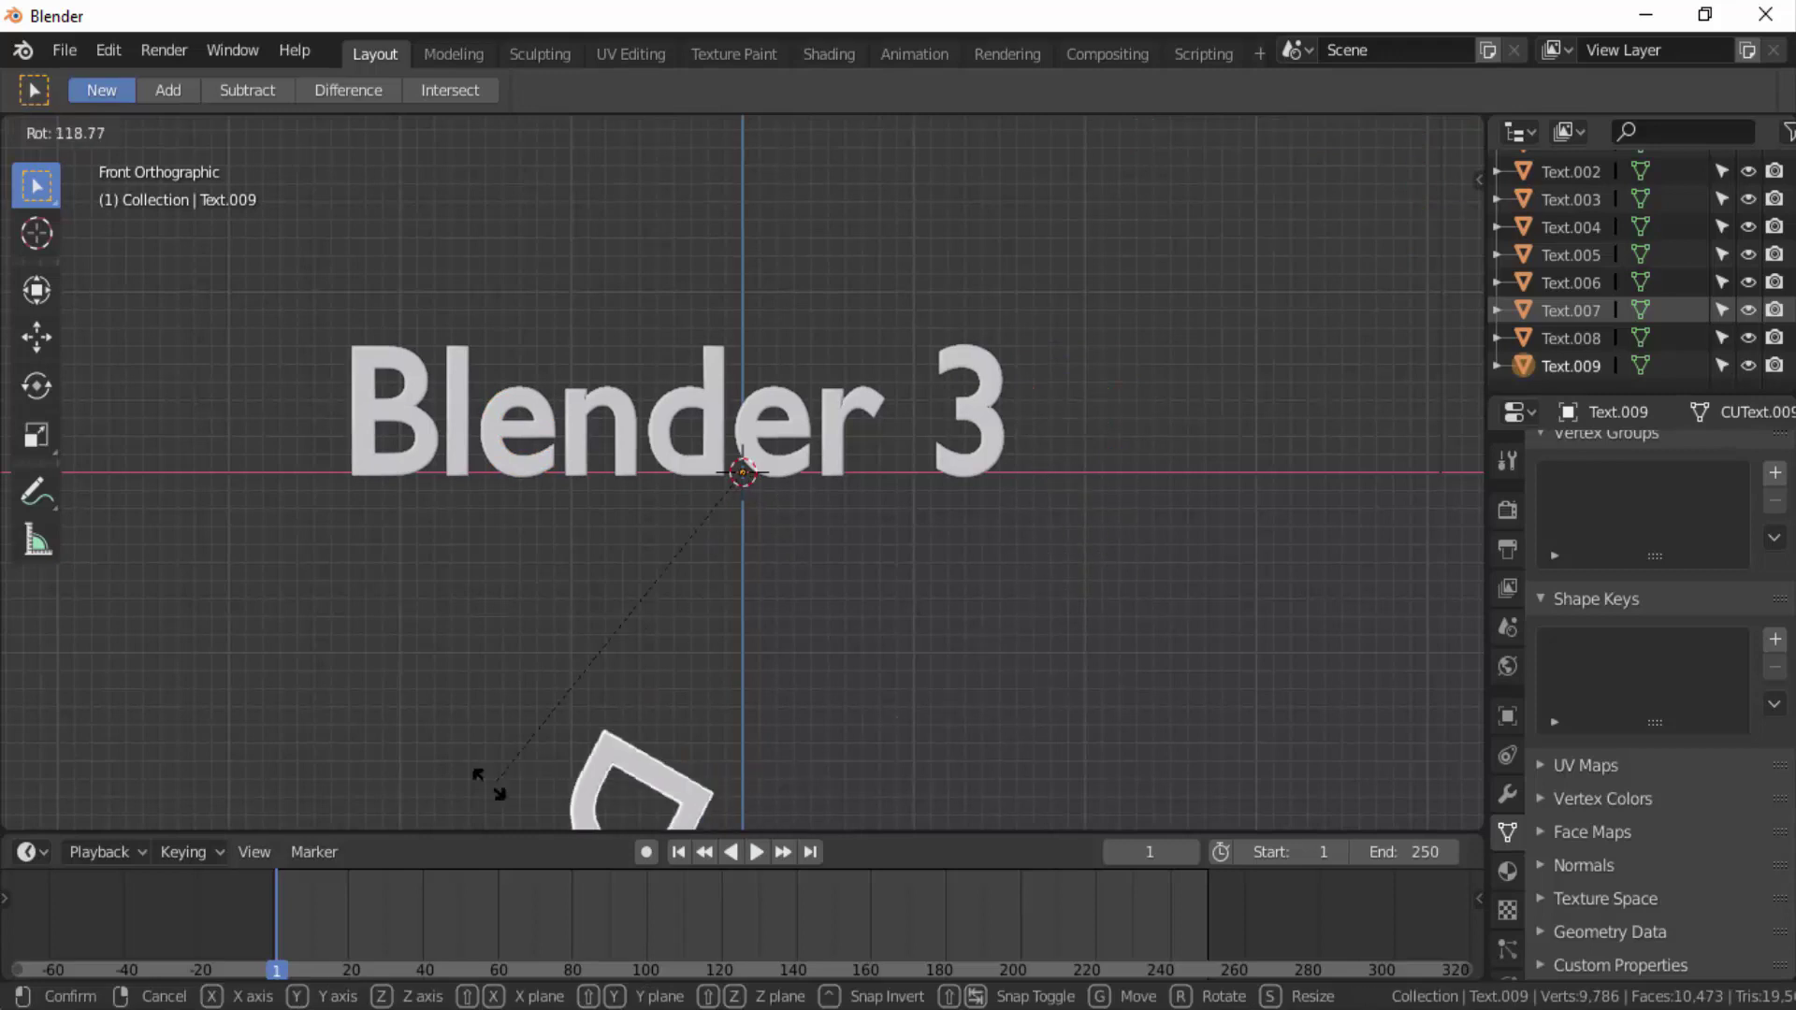
key("Escape")
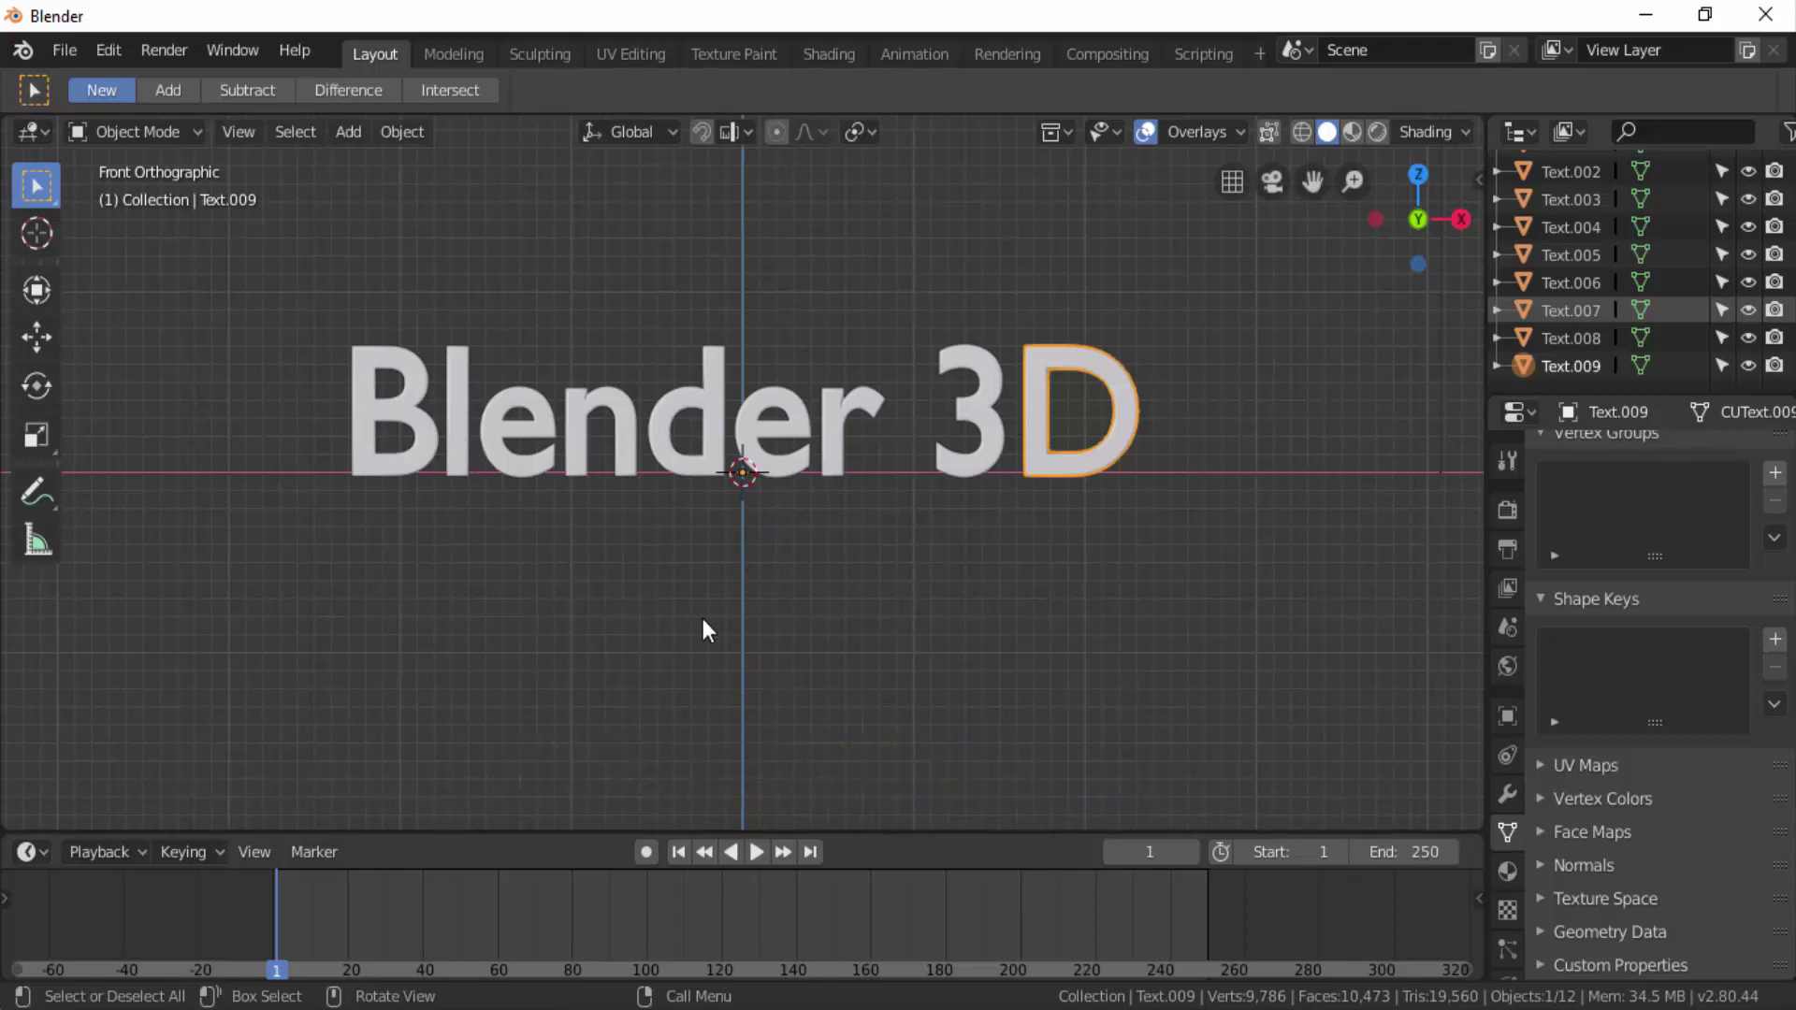
Select all letters and set each origin to Center of Mass (Volume).
key("a")
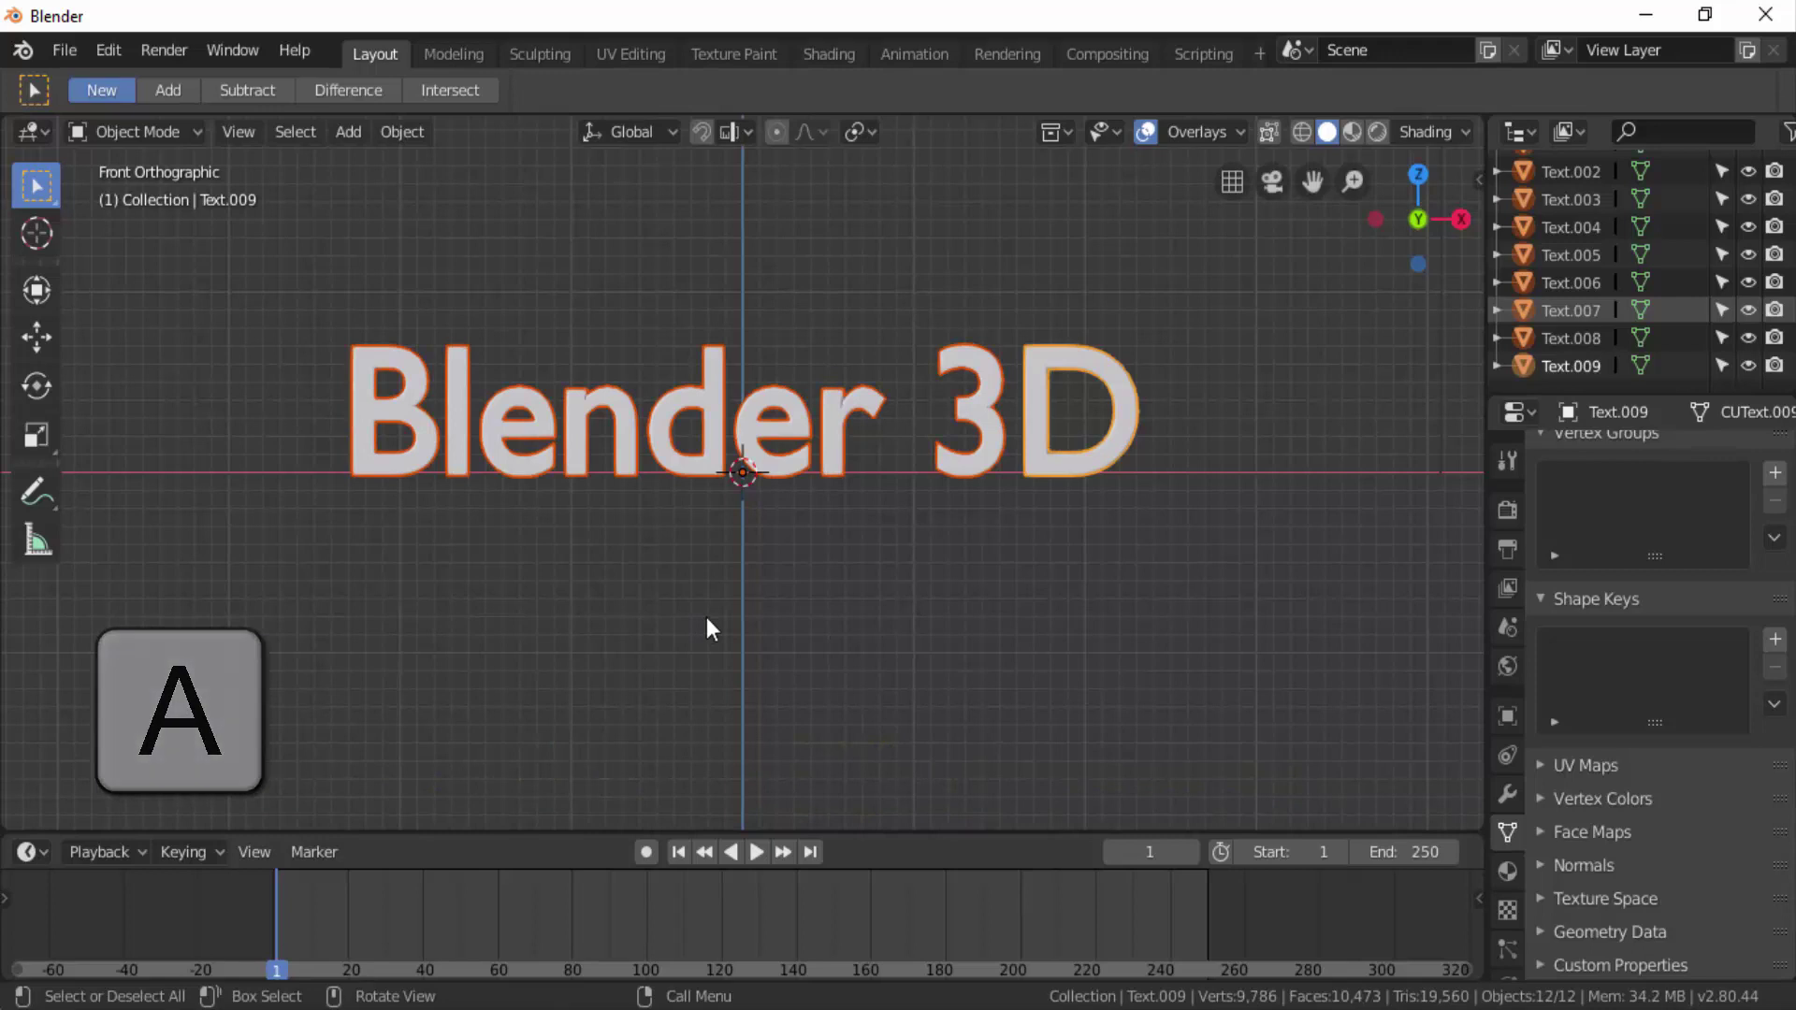
right_click(1227, 340)
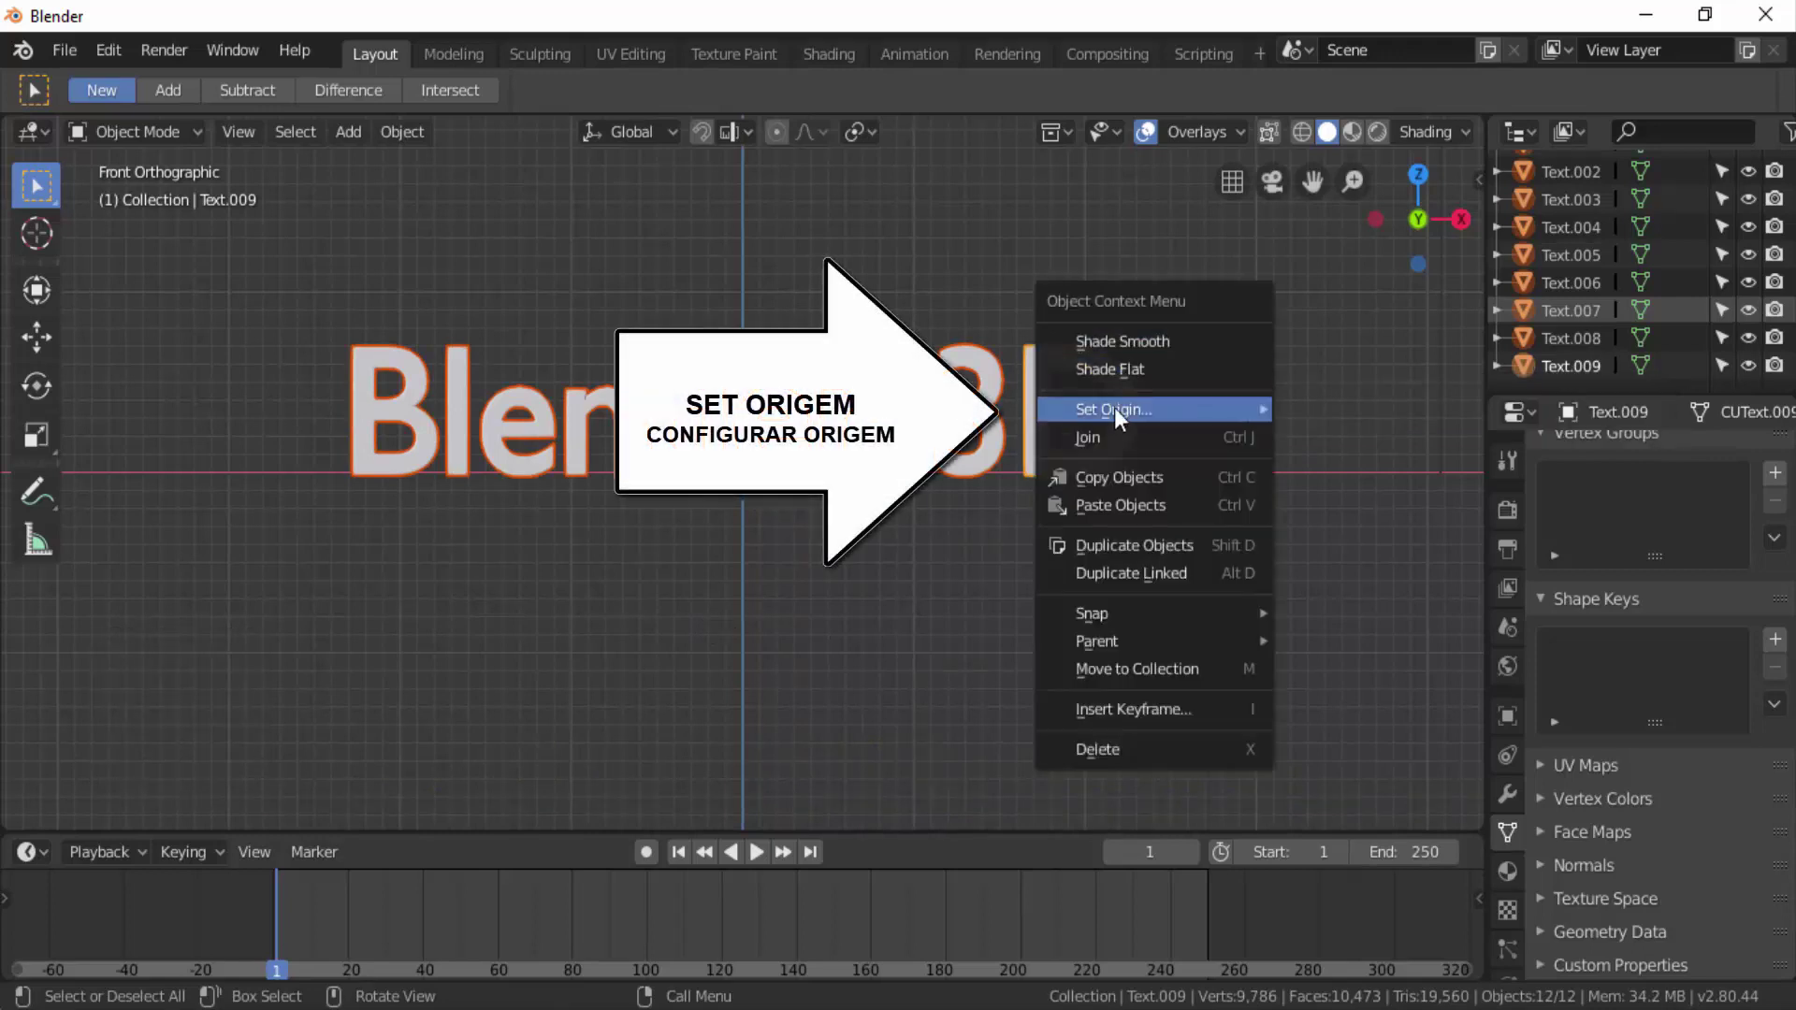
mouse_move(1122, 408)
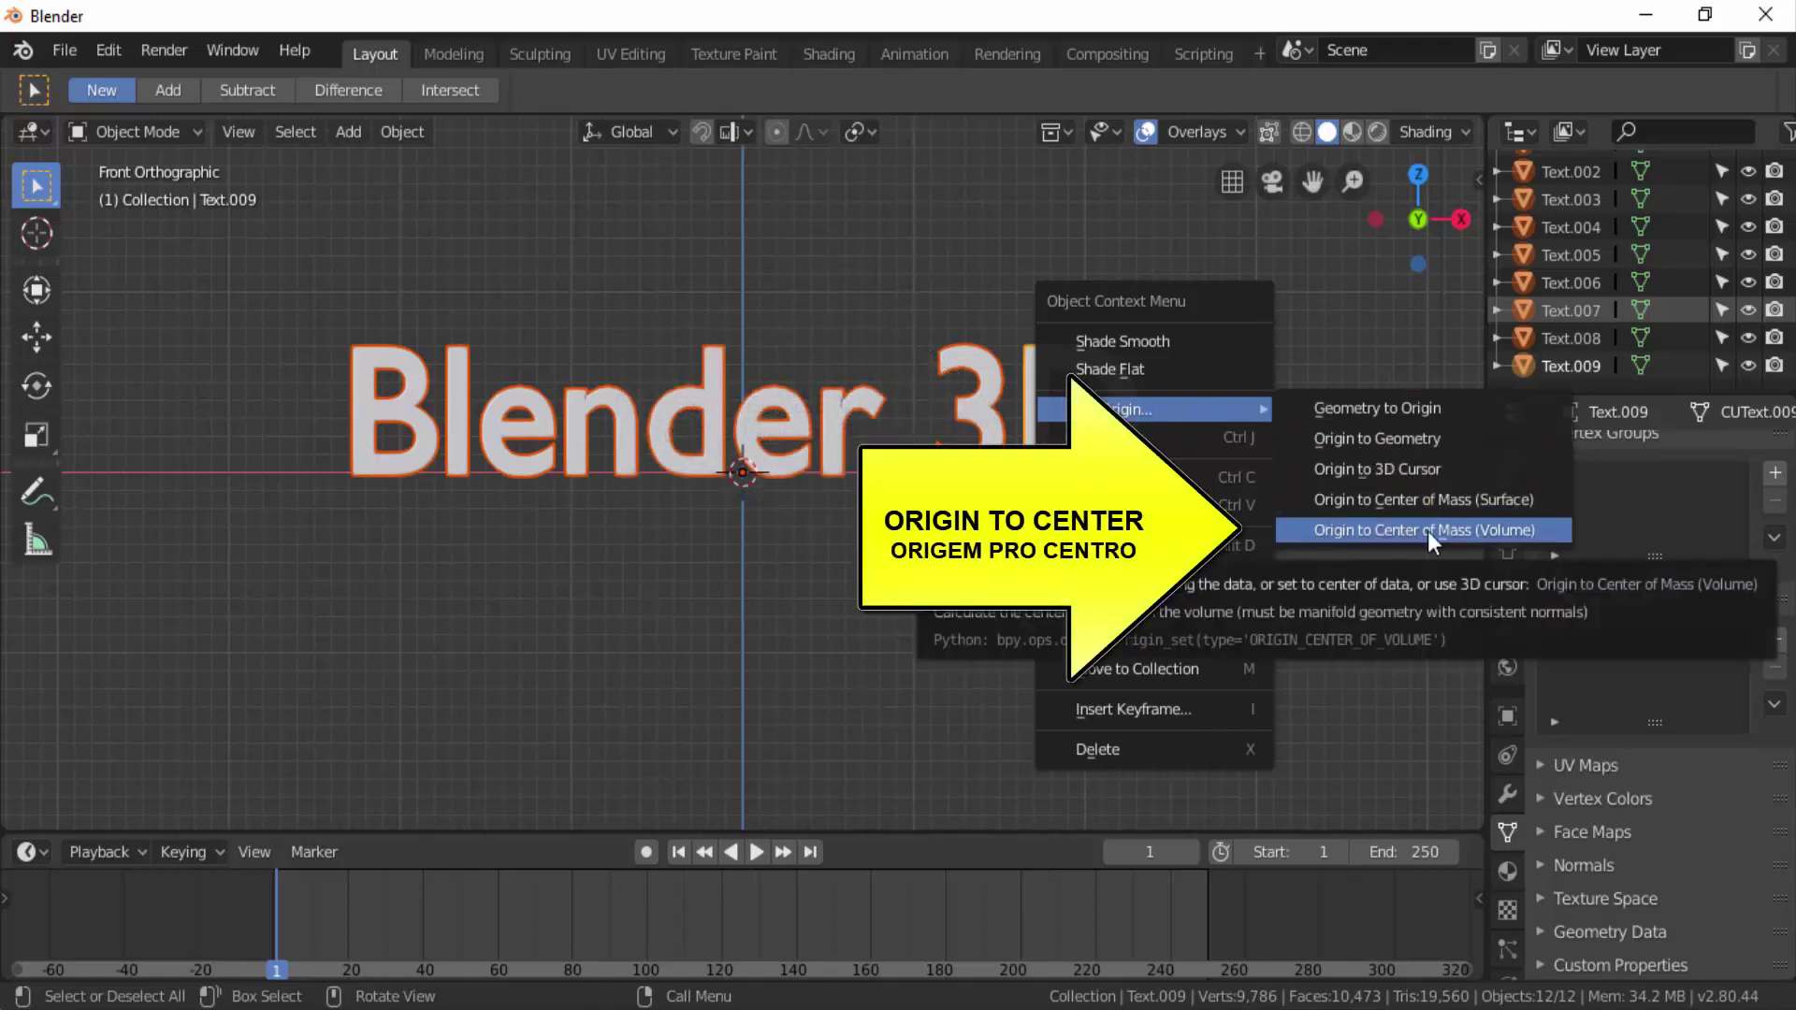
left_click(1402, 533)
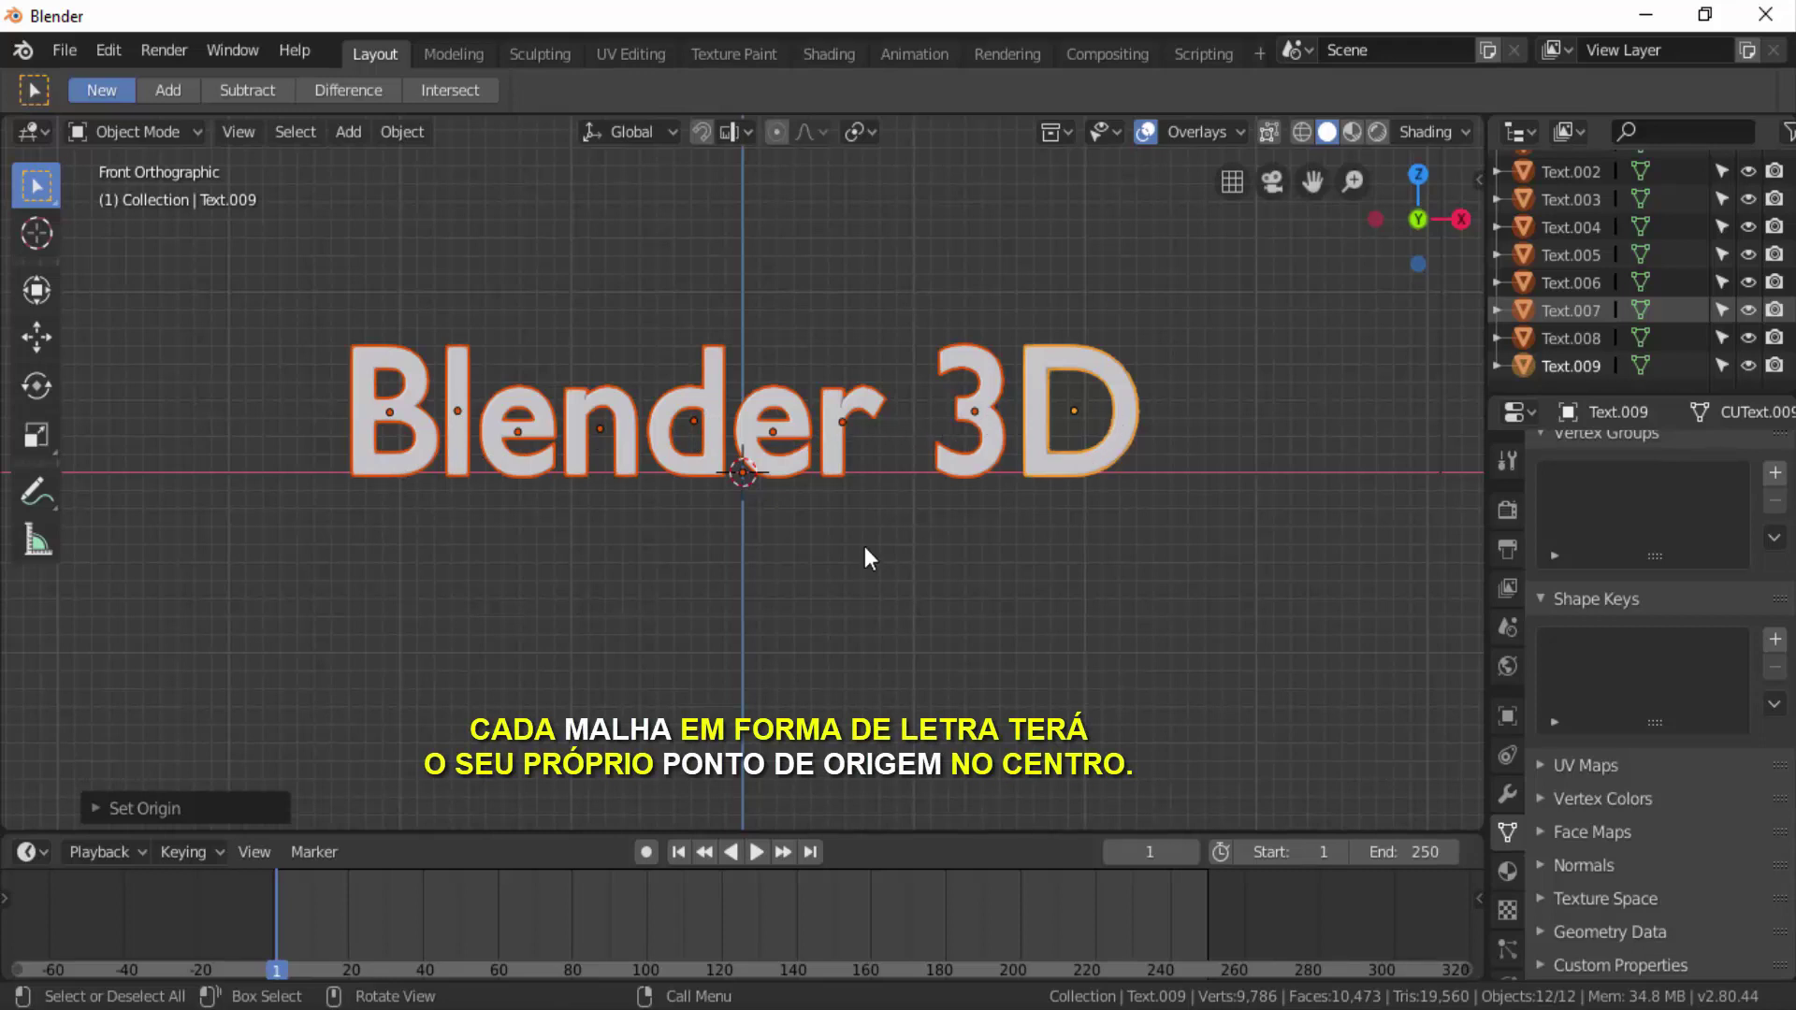
left_click(419, 378)
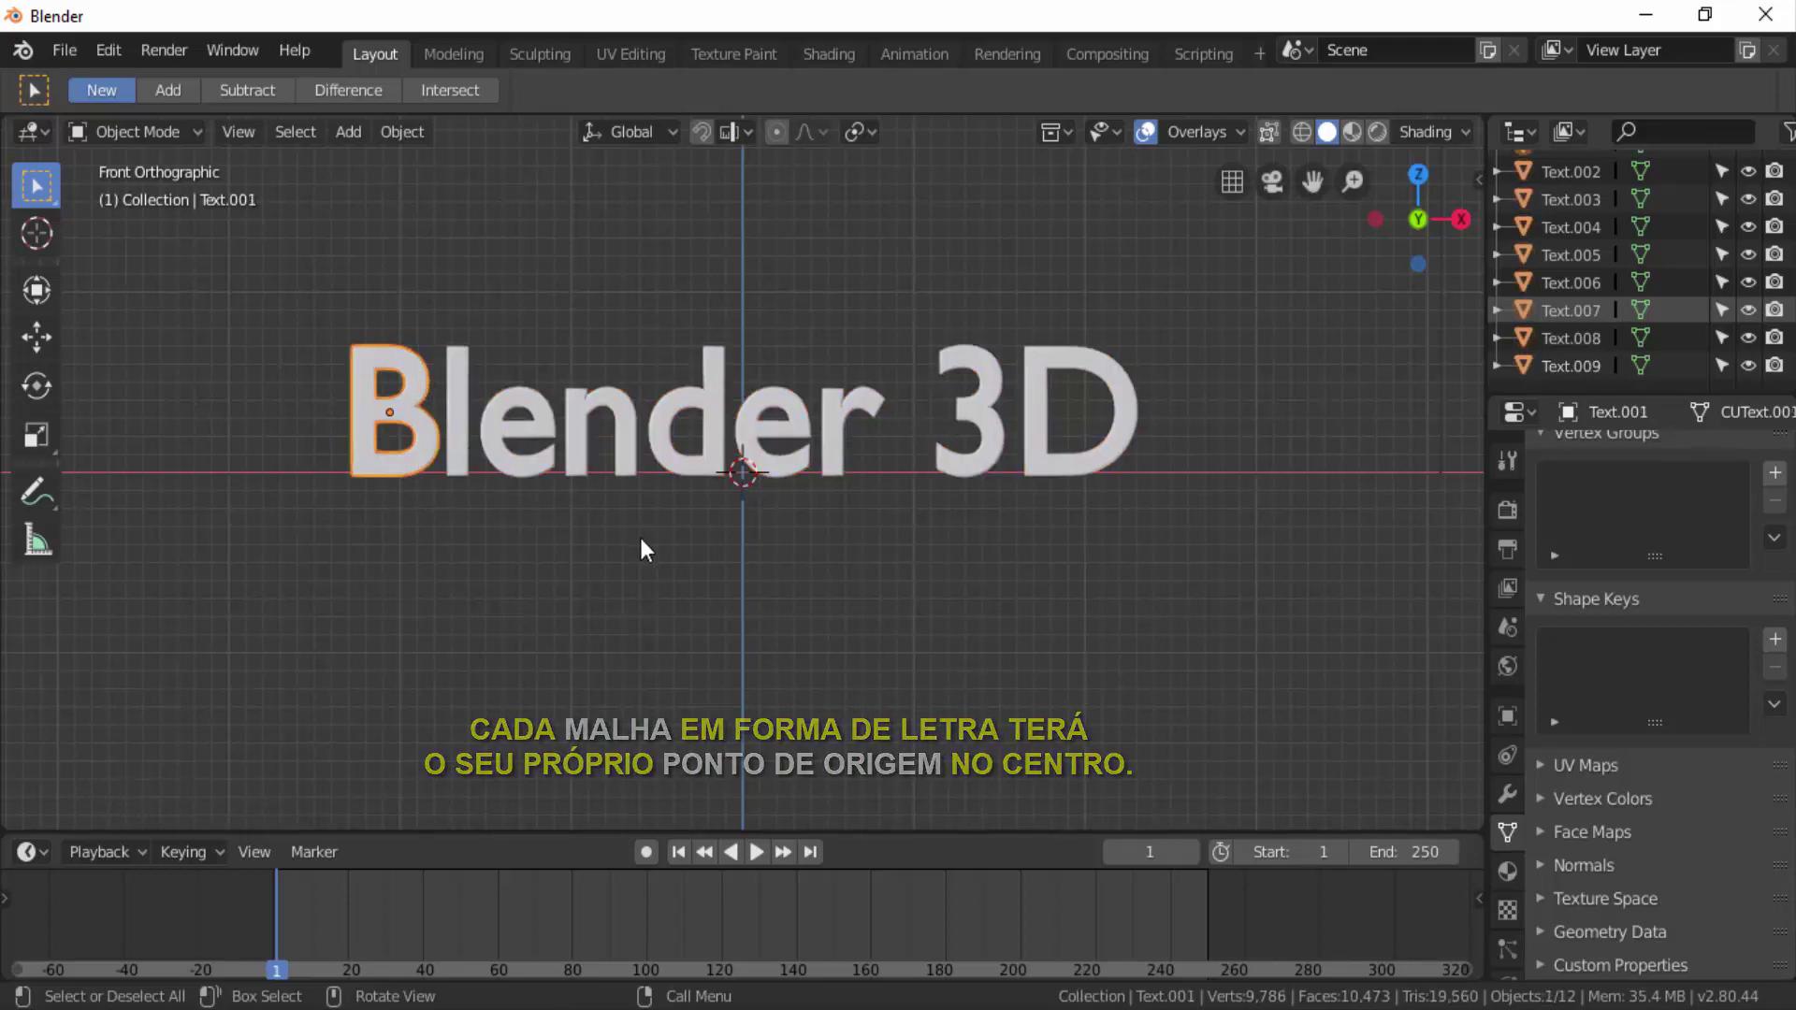
key("r")
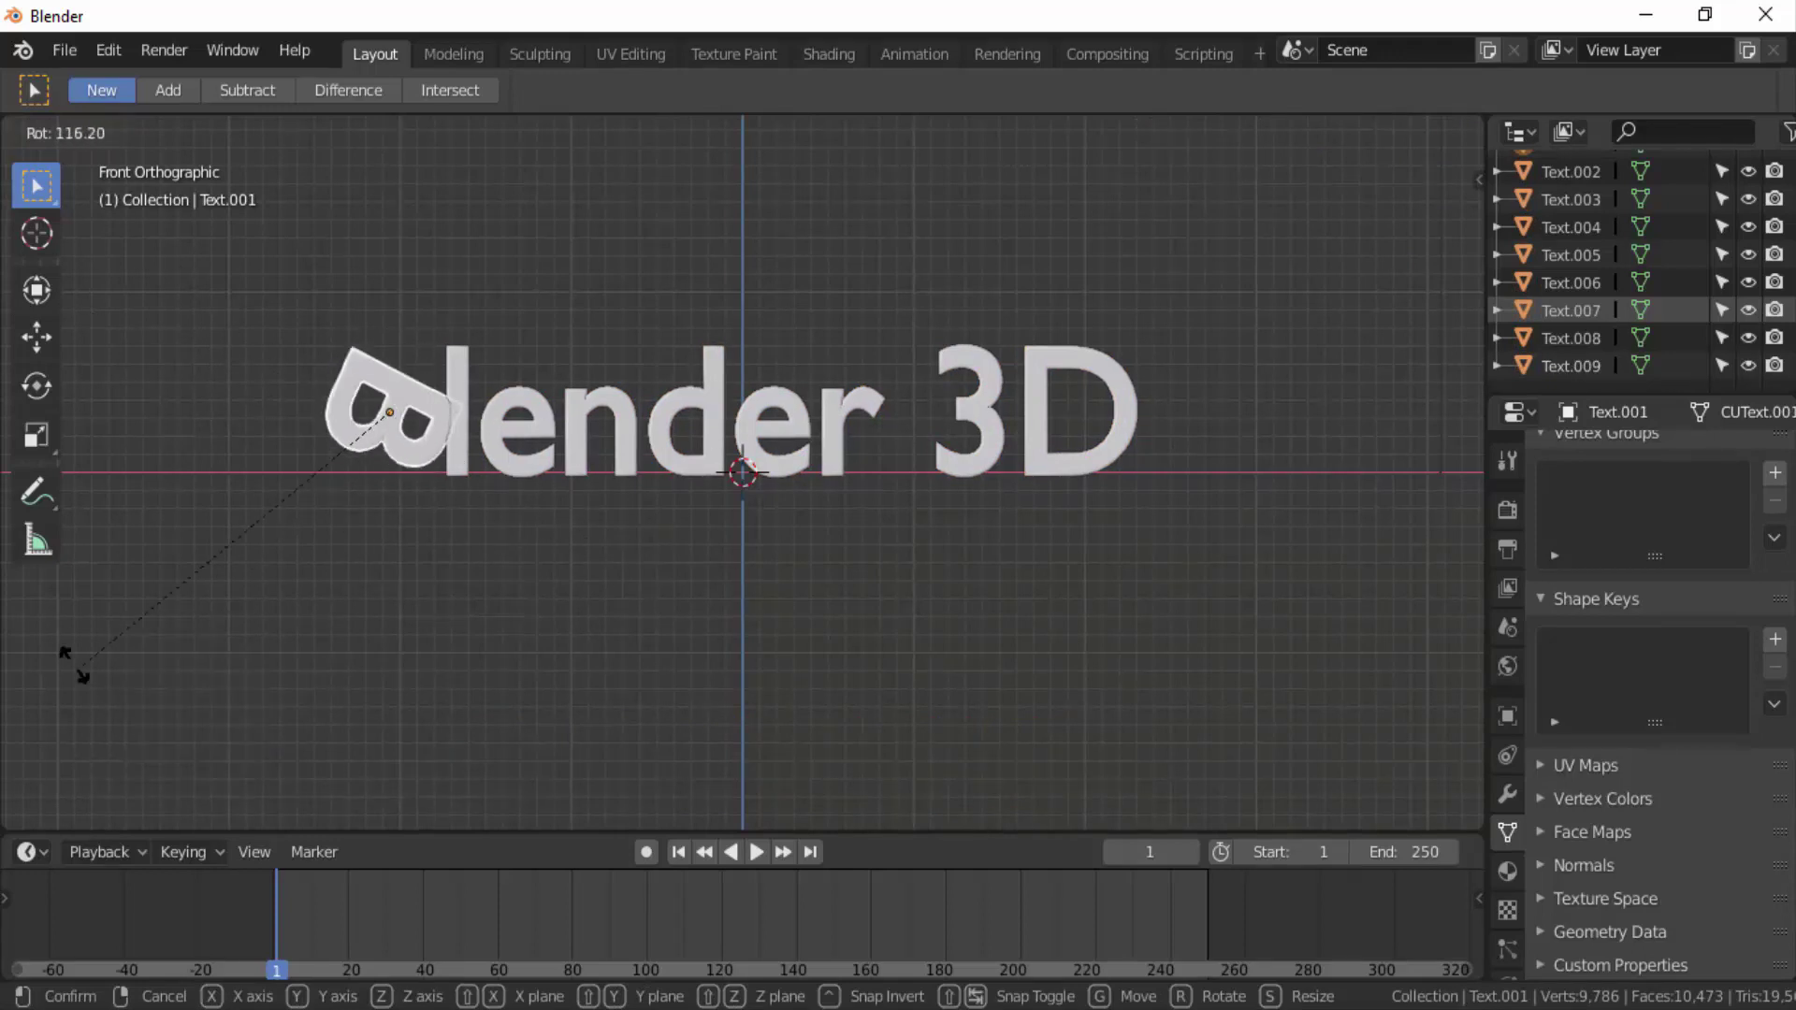
right_click(841, 802)
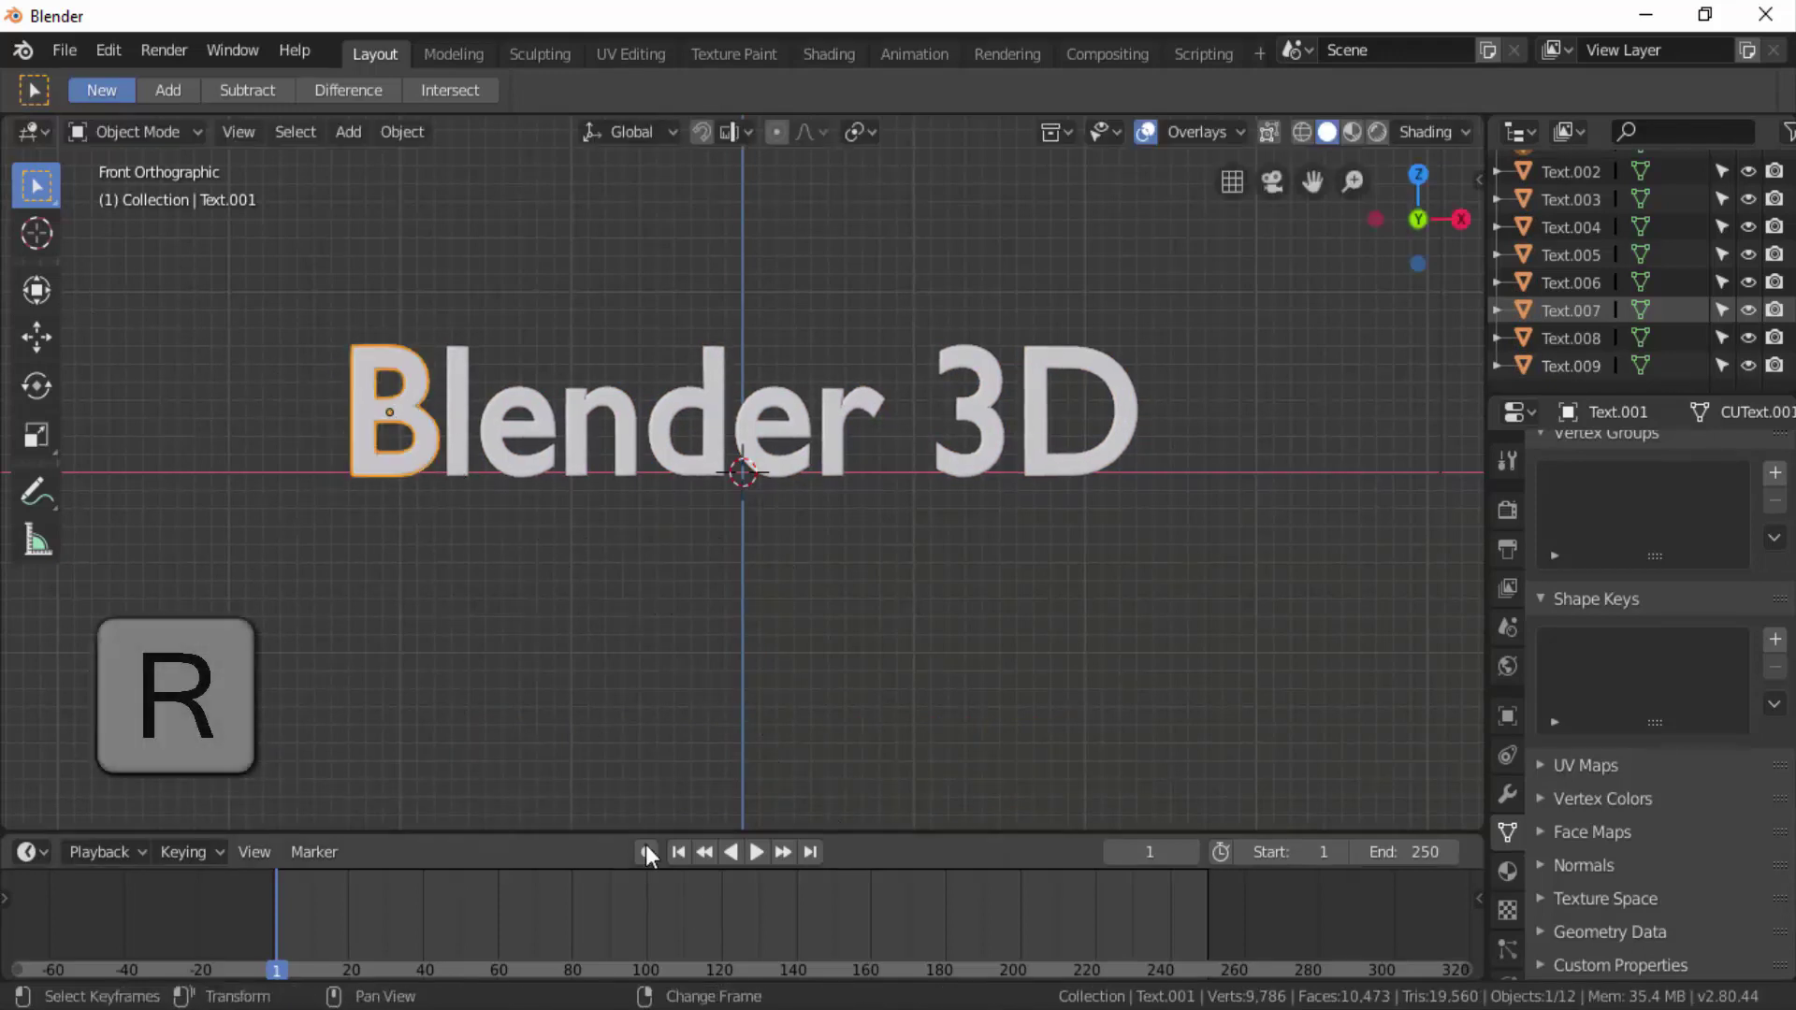
left_click(600, 429)
key("r")
right_click(709, 772)
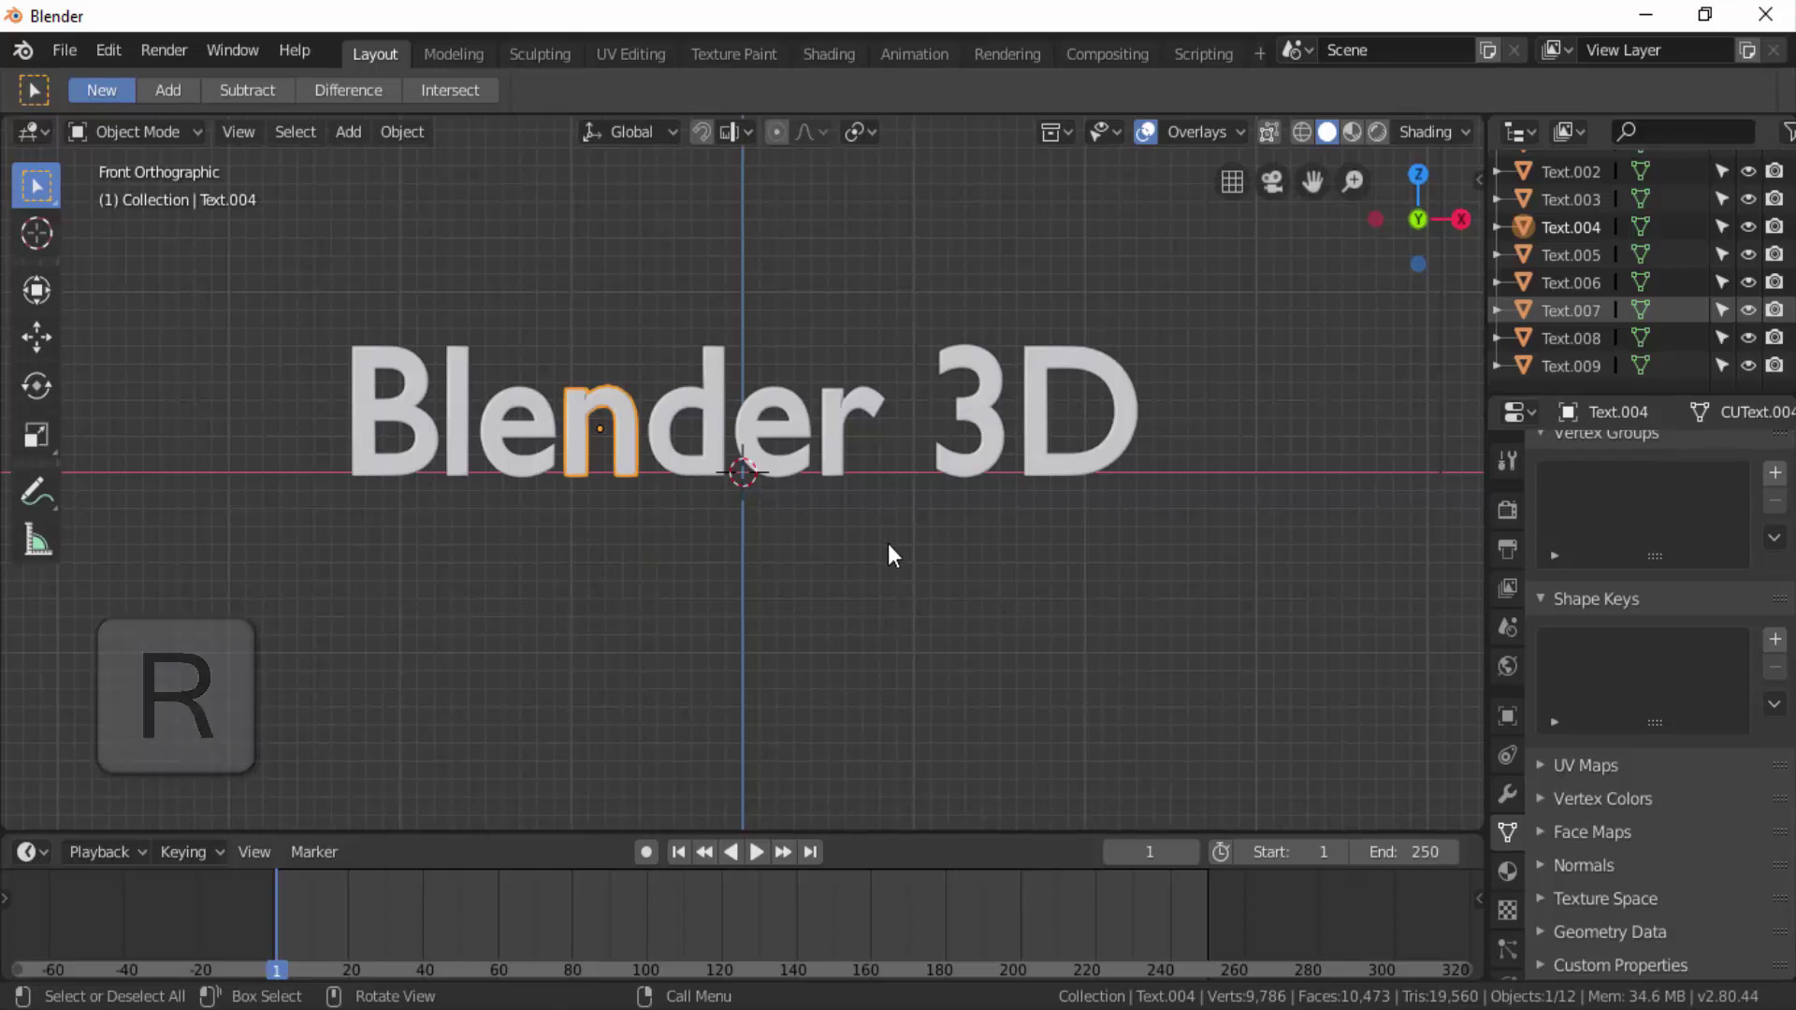
scroll(891, 562, "down", 1)
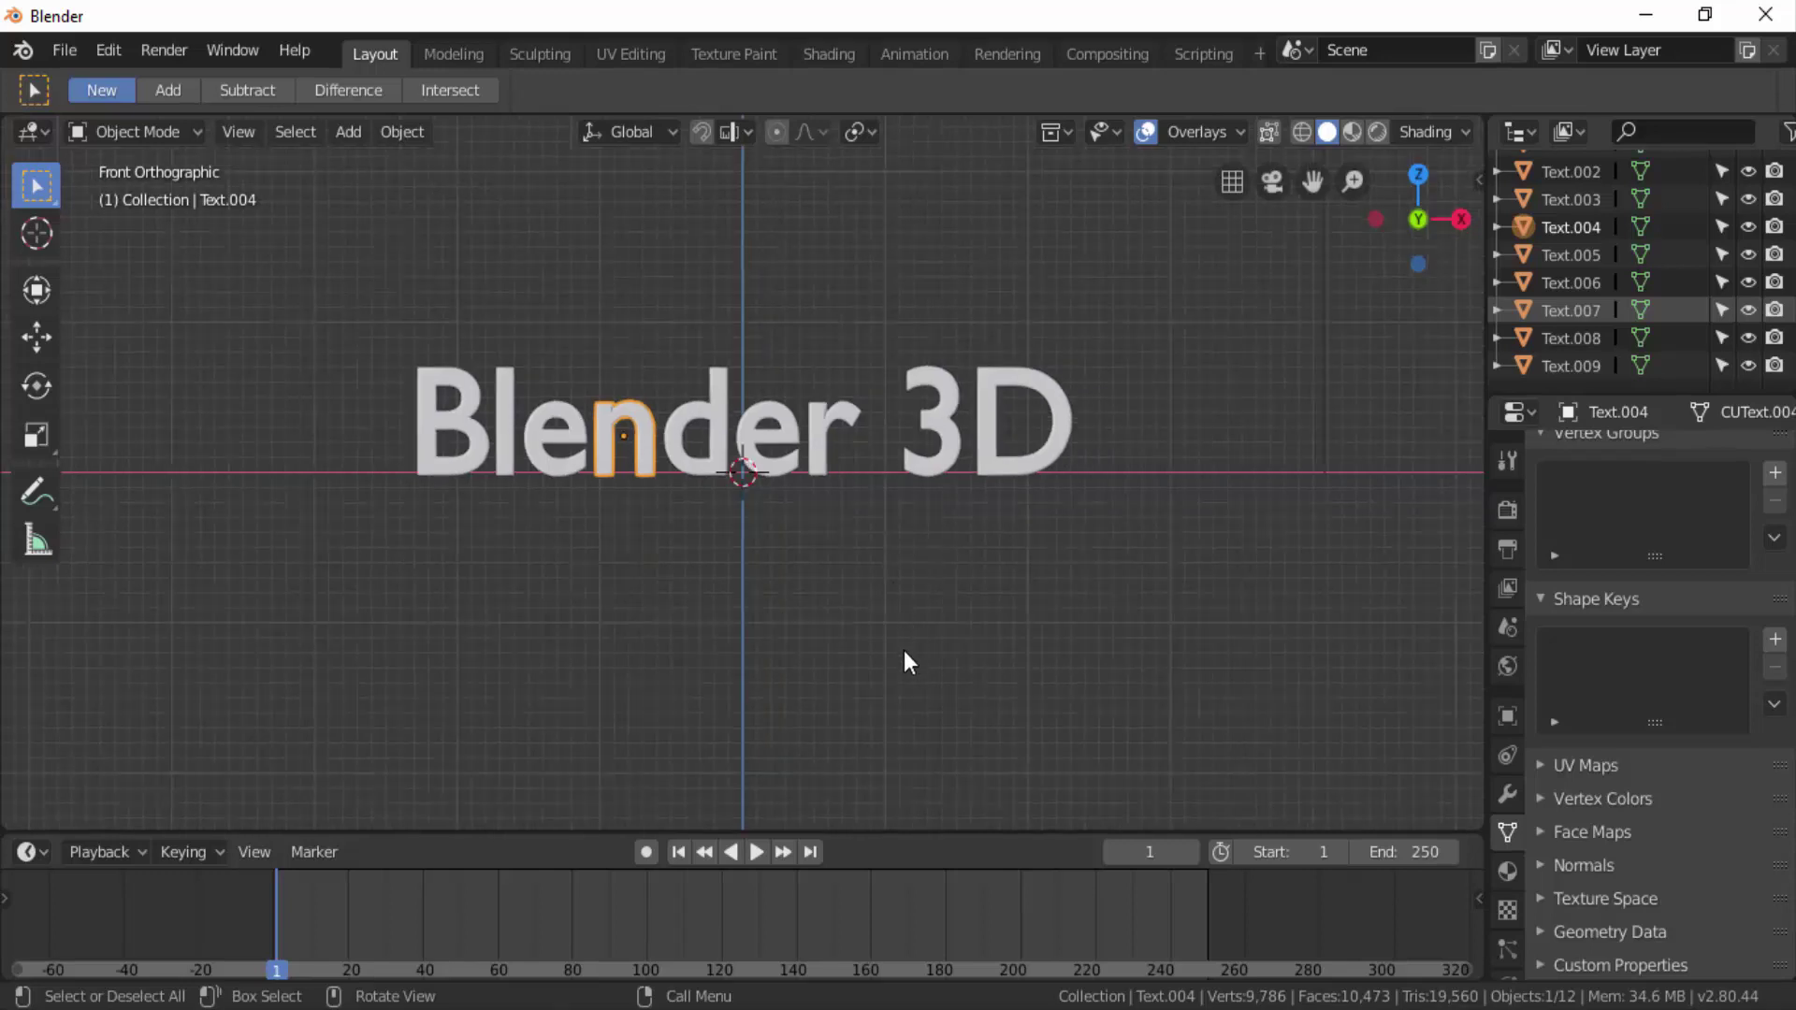
Give the B a new green material, with Material Preview shading in the viewport.
scroll(905, 652, "down", 1)
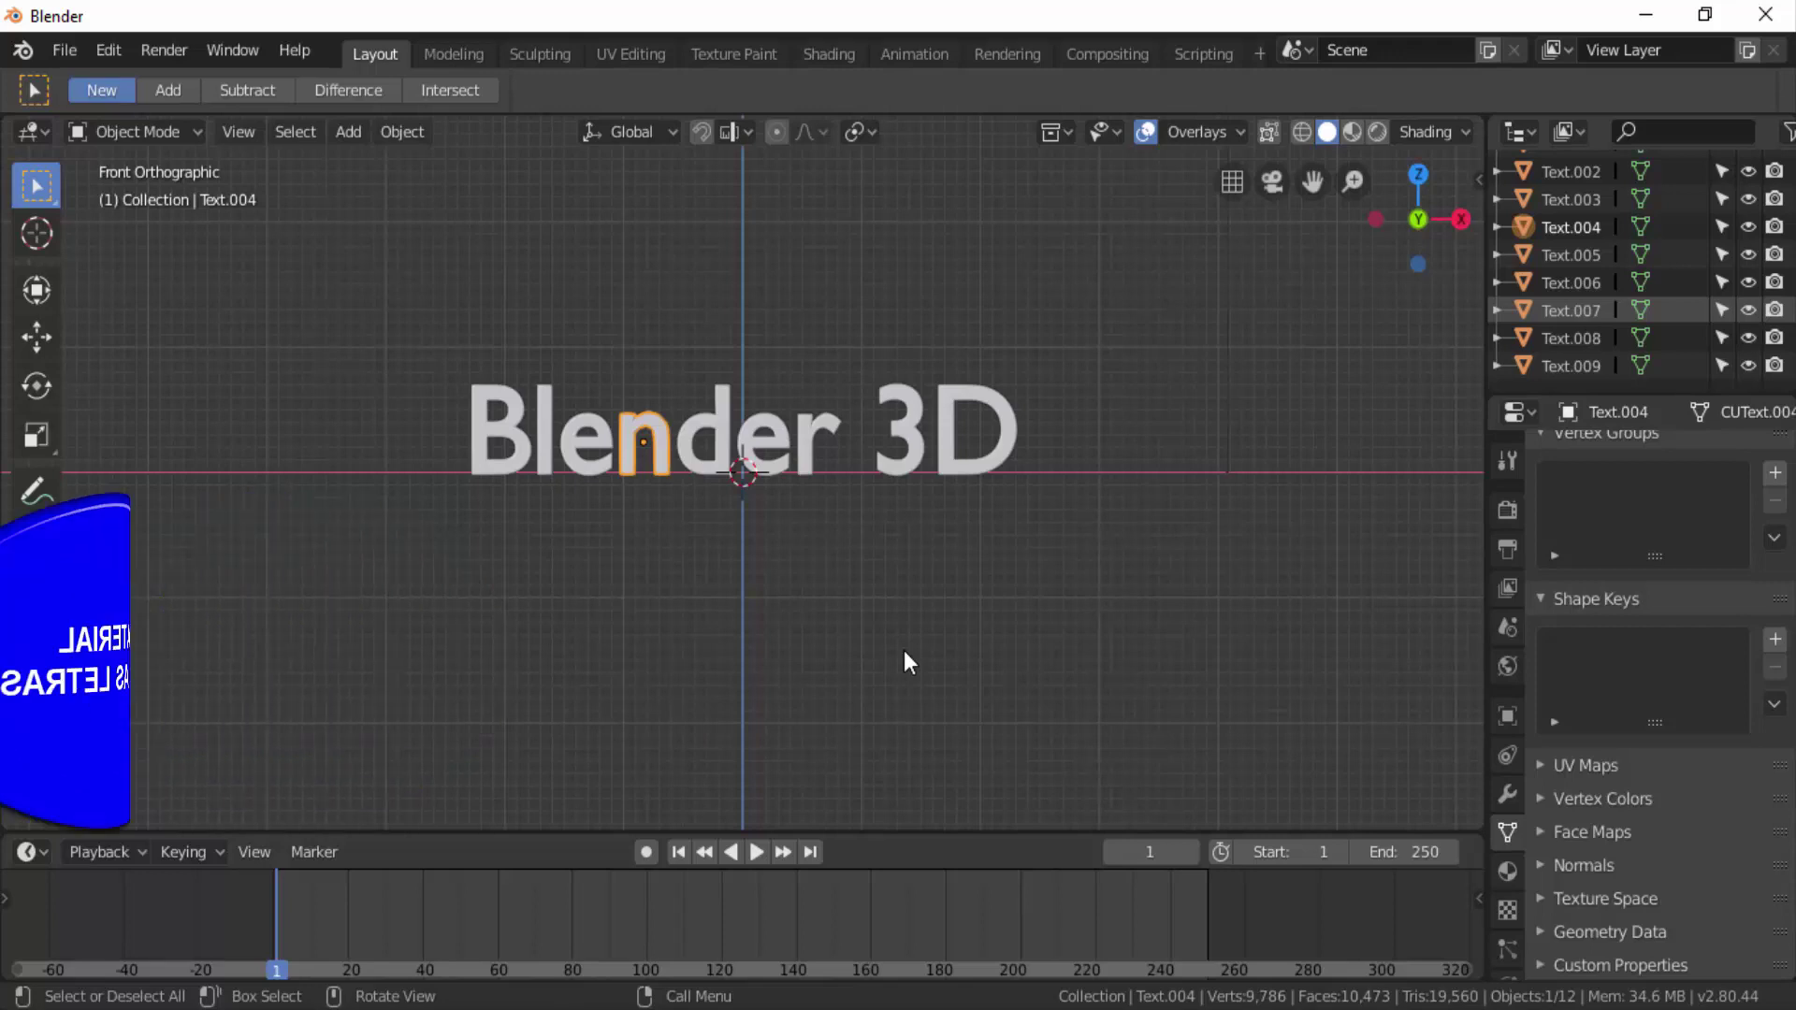
left_click(507, 400)
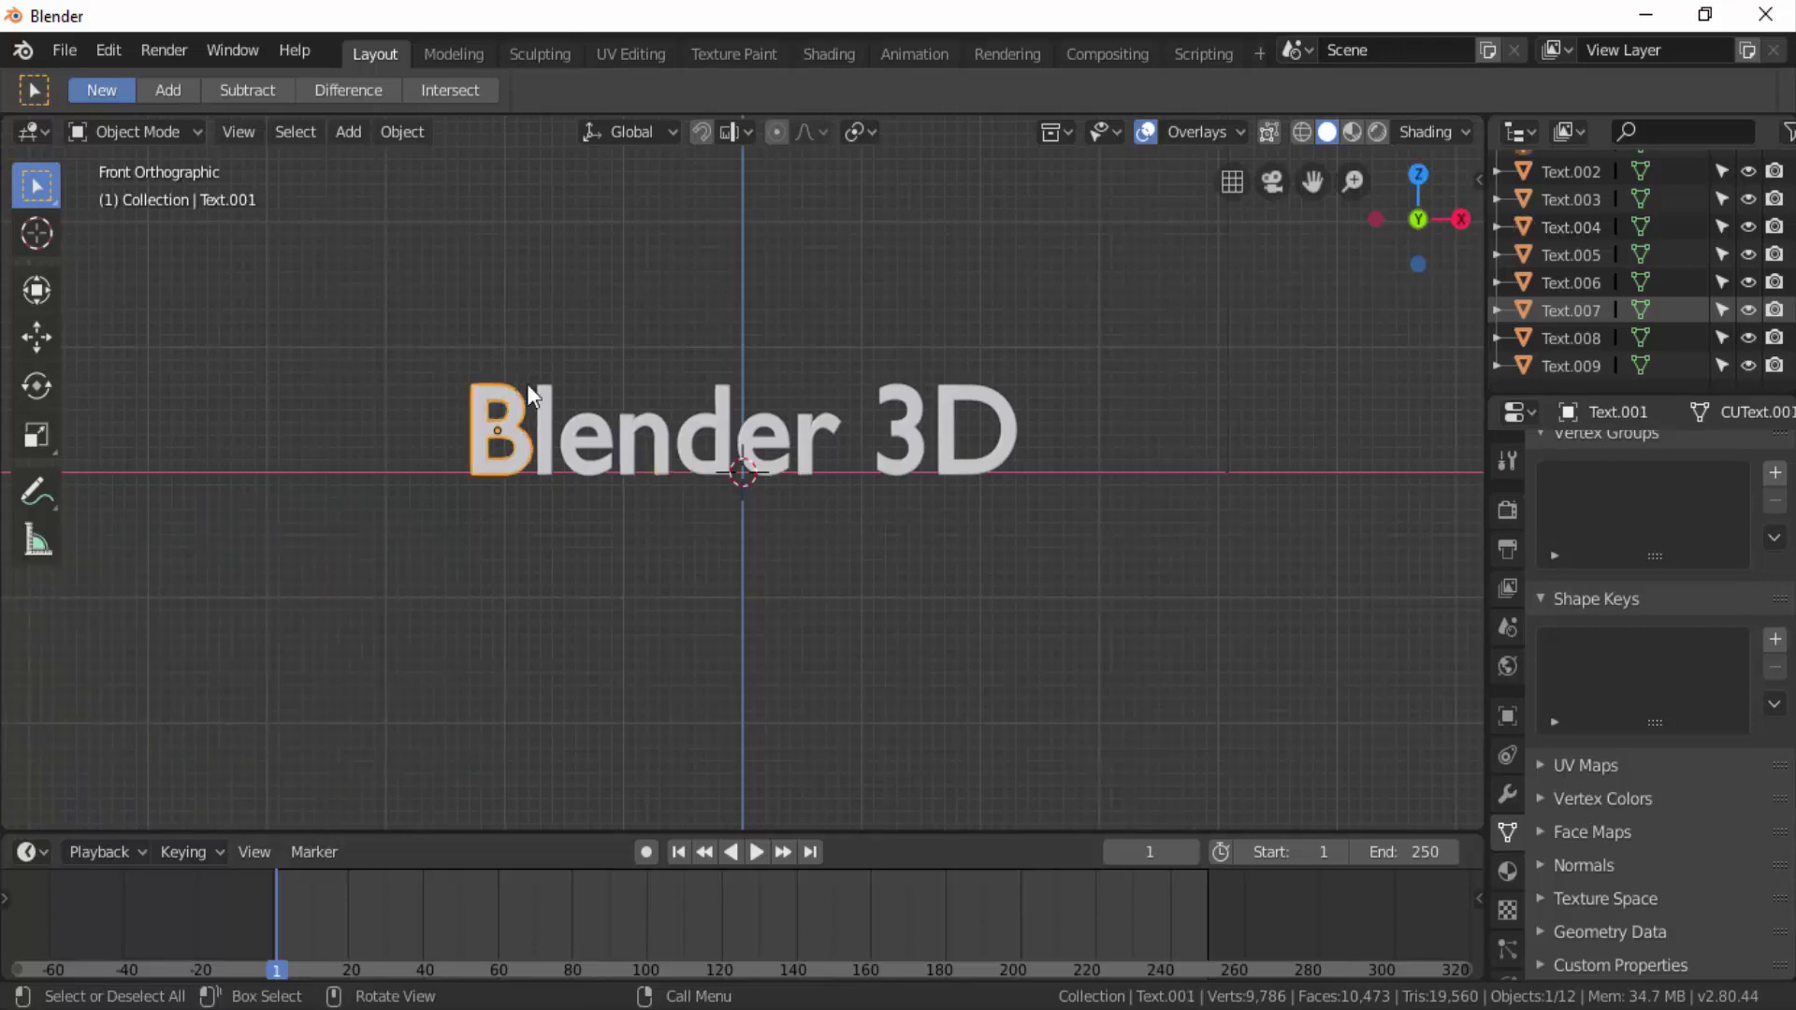
left_click(1508, 872)
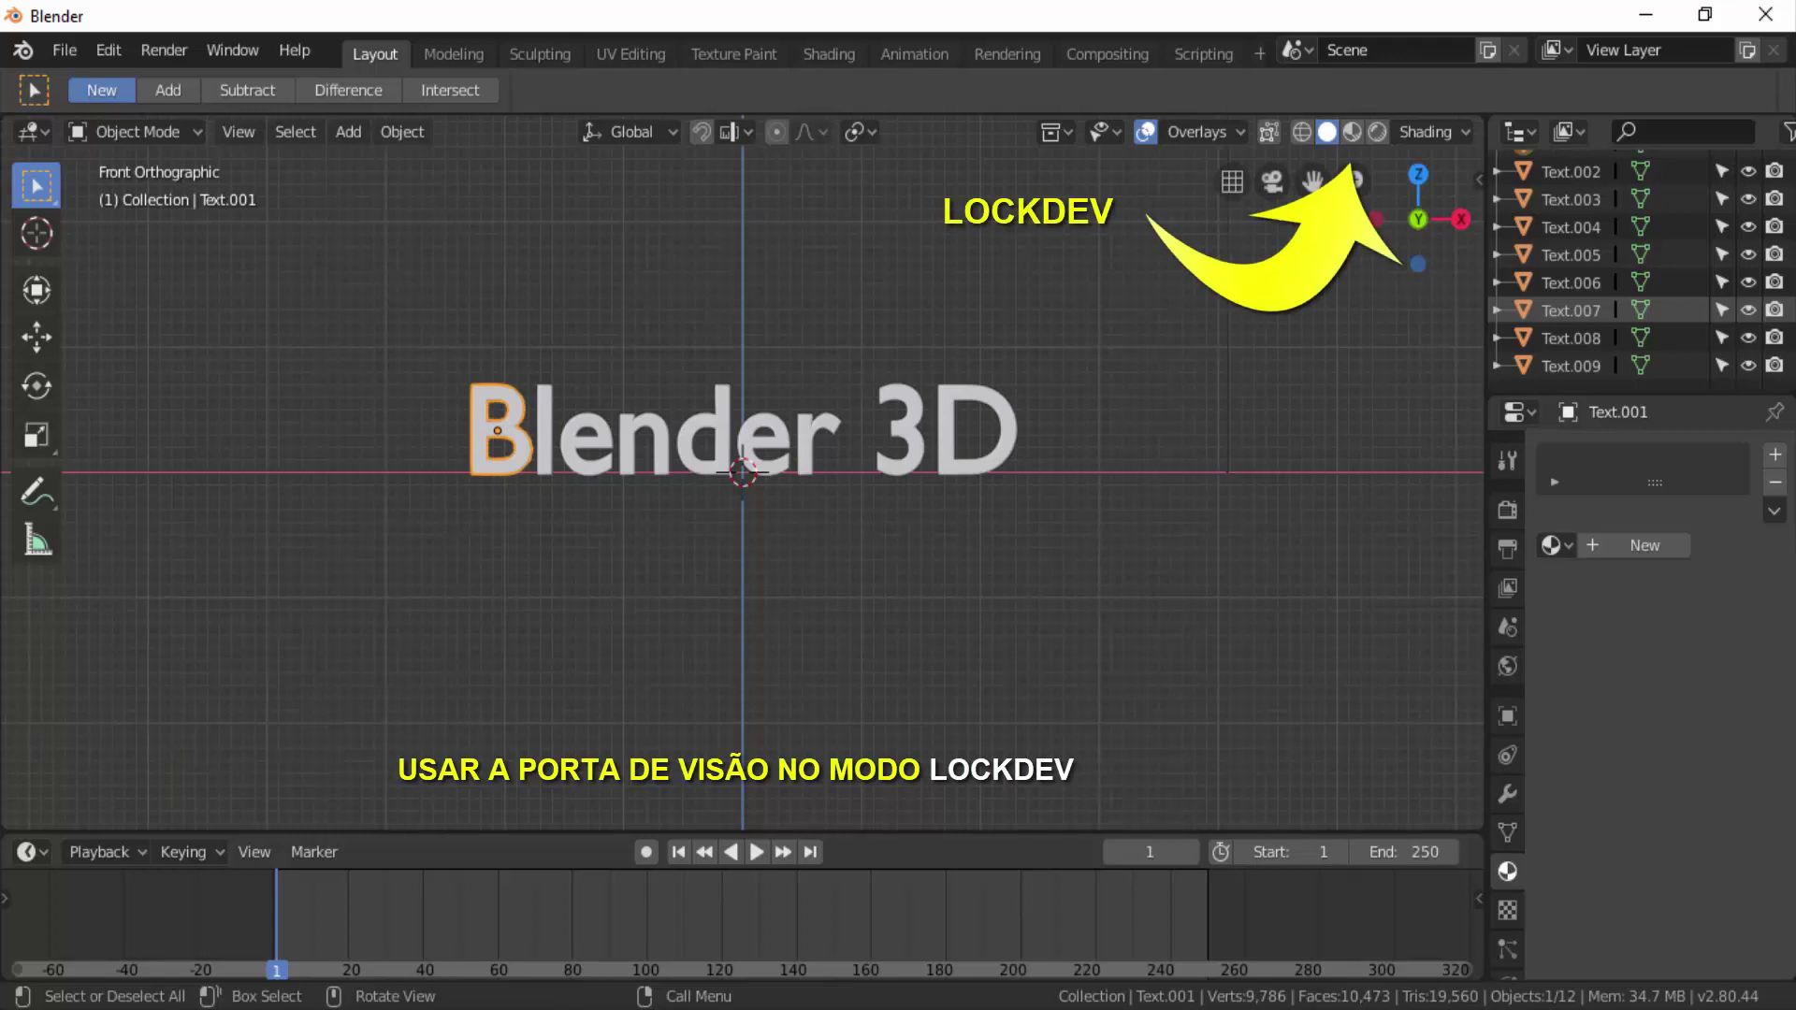
left_click(1352, 138)
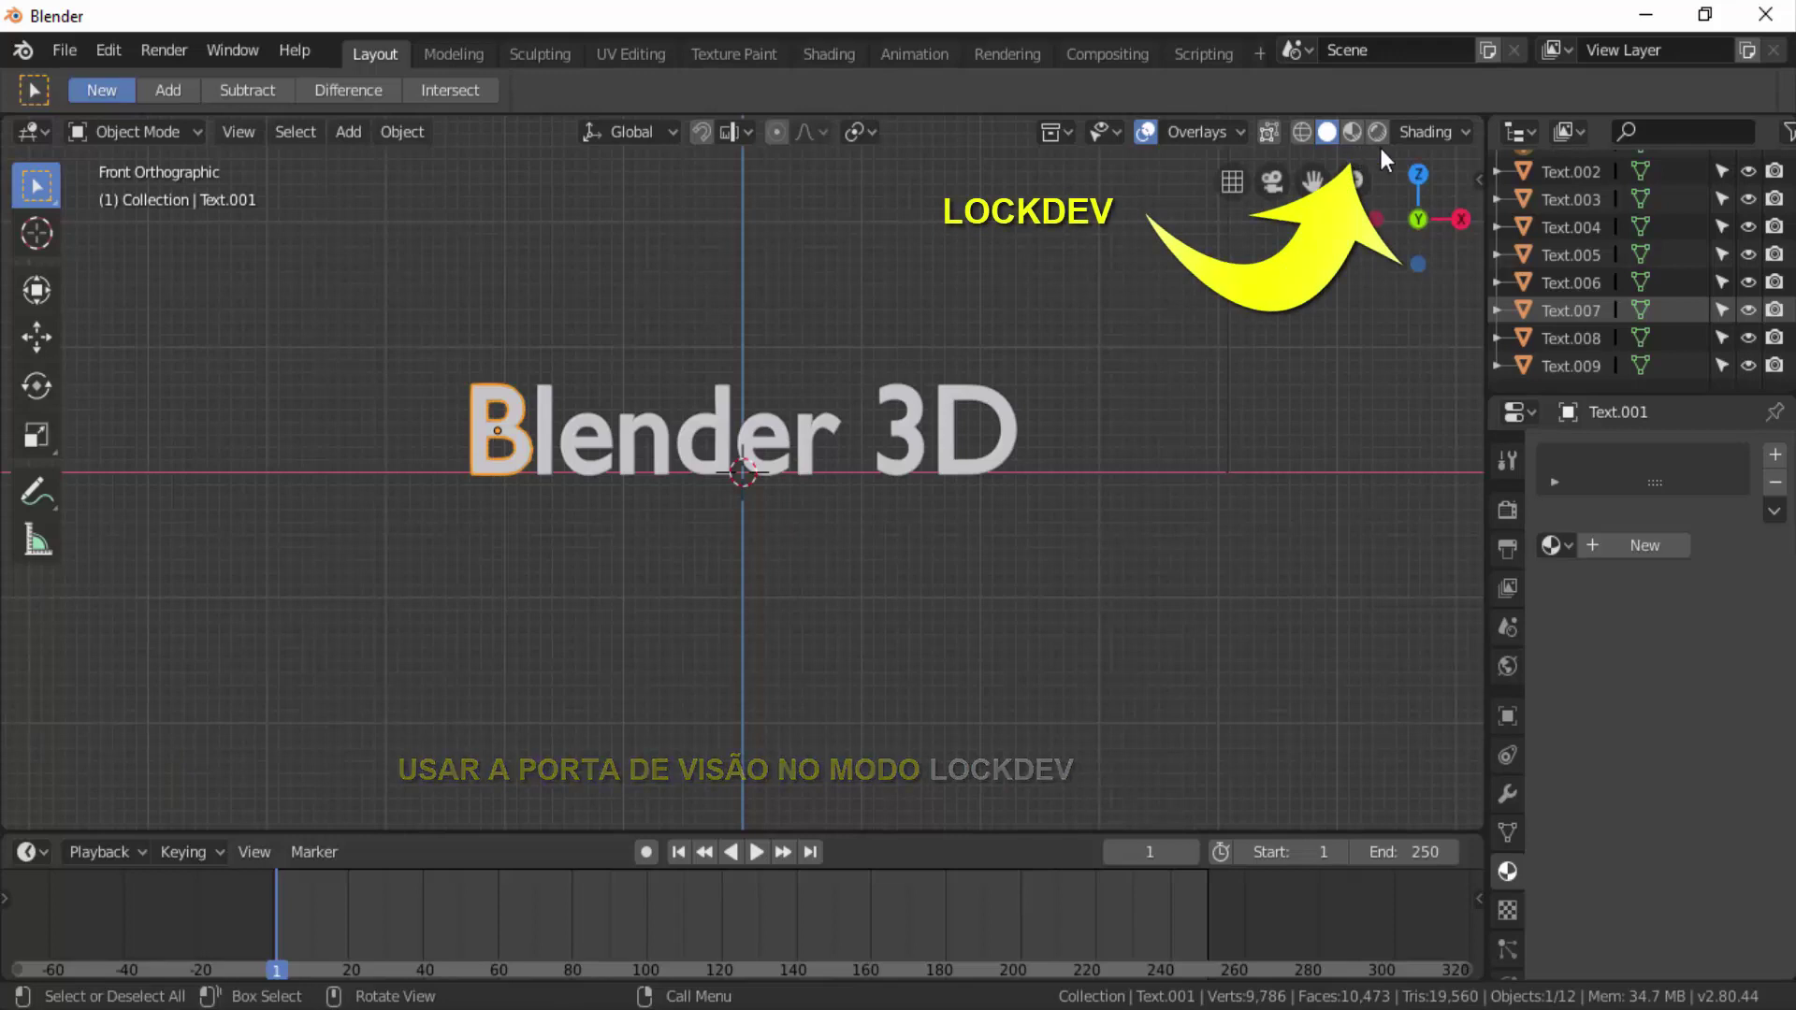
left_click(1640, 546)
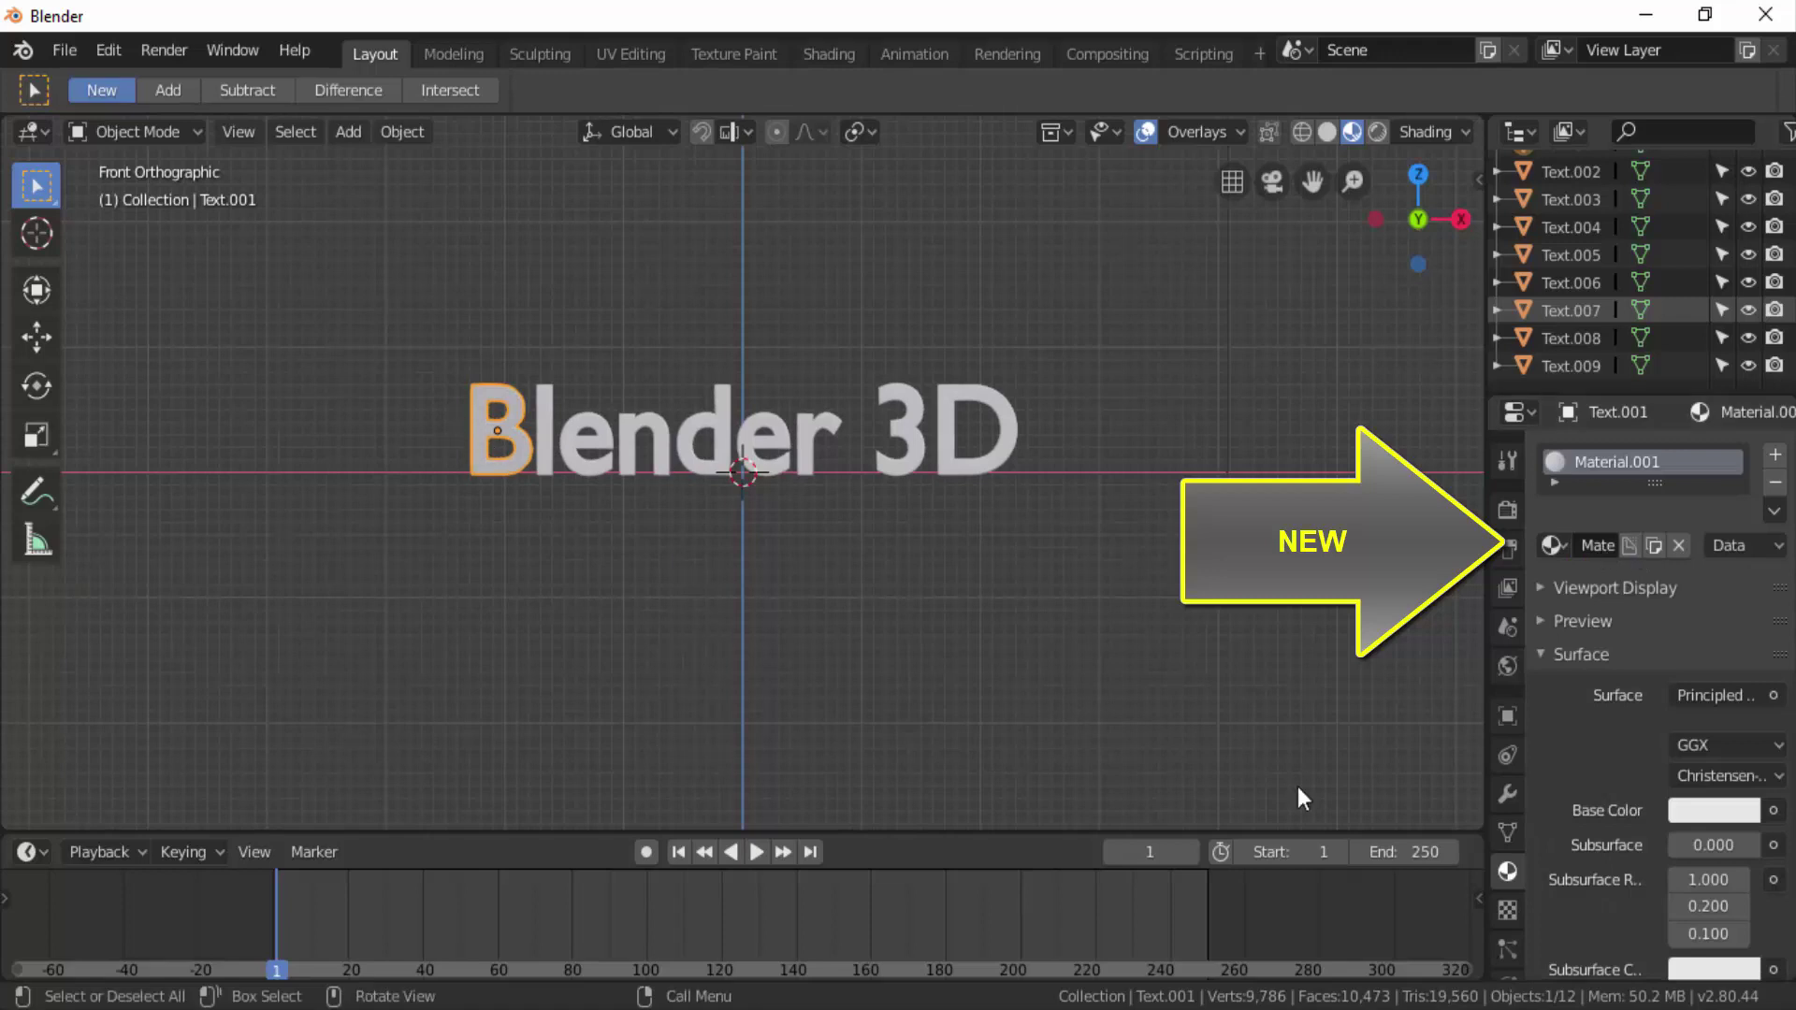
left_click(1714, 810)
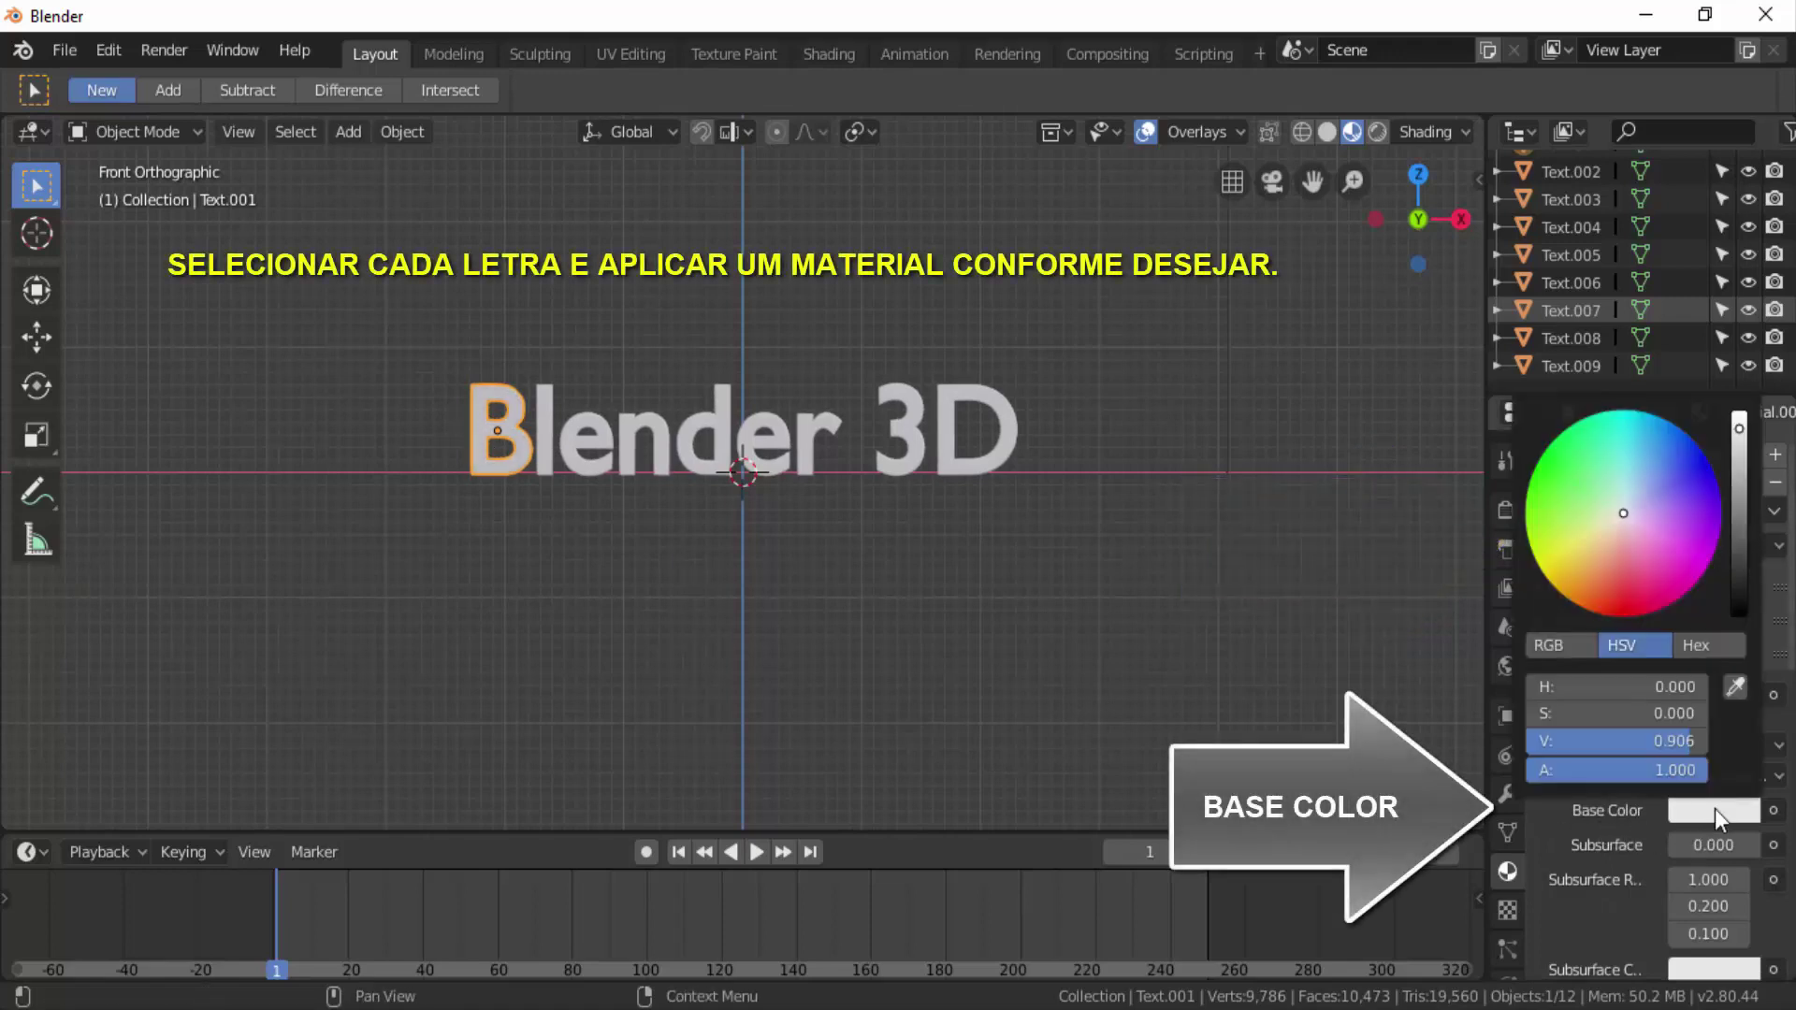
left_click(1540, 471)
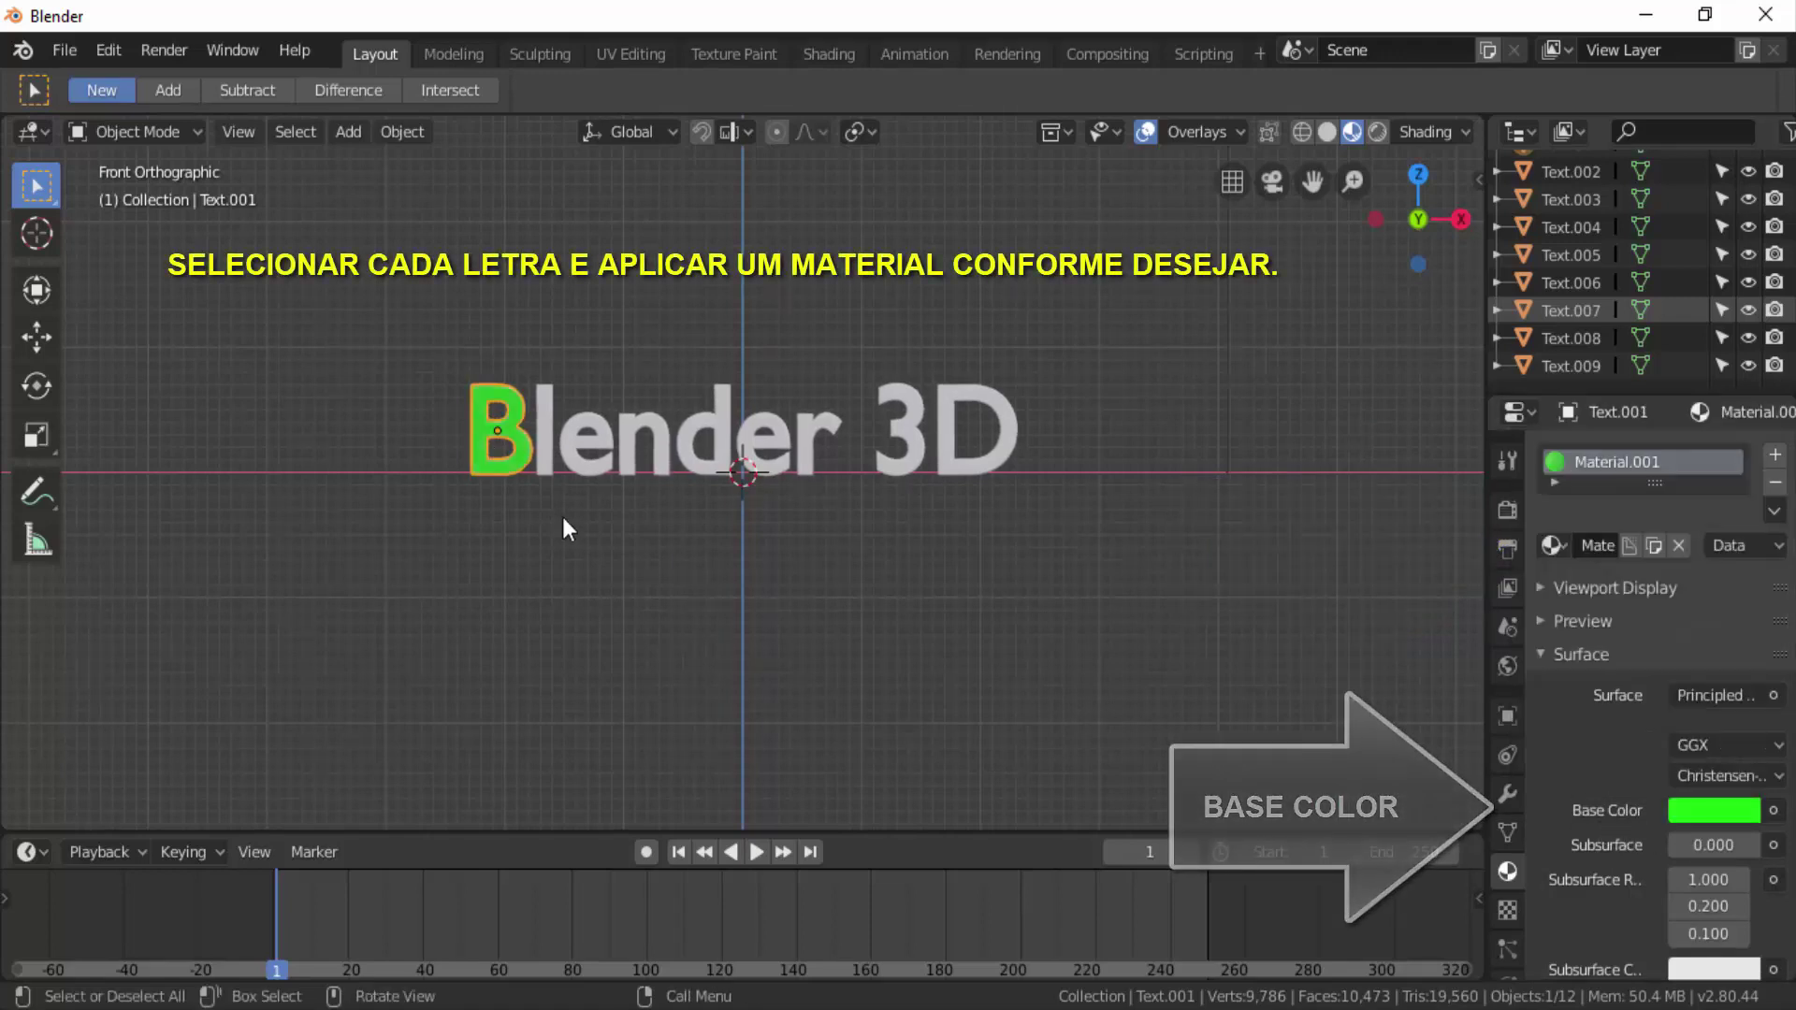
Give the l a new material with a blue base colour.
left_click(542, 394)
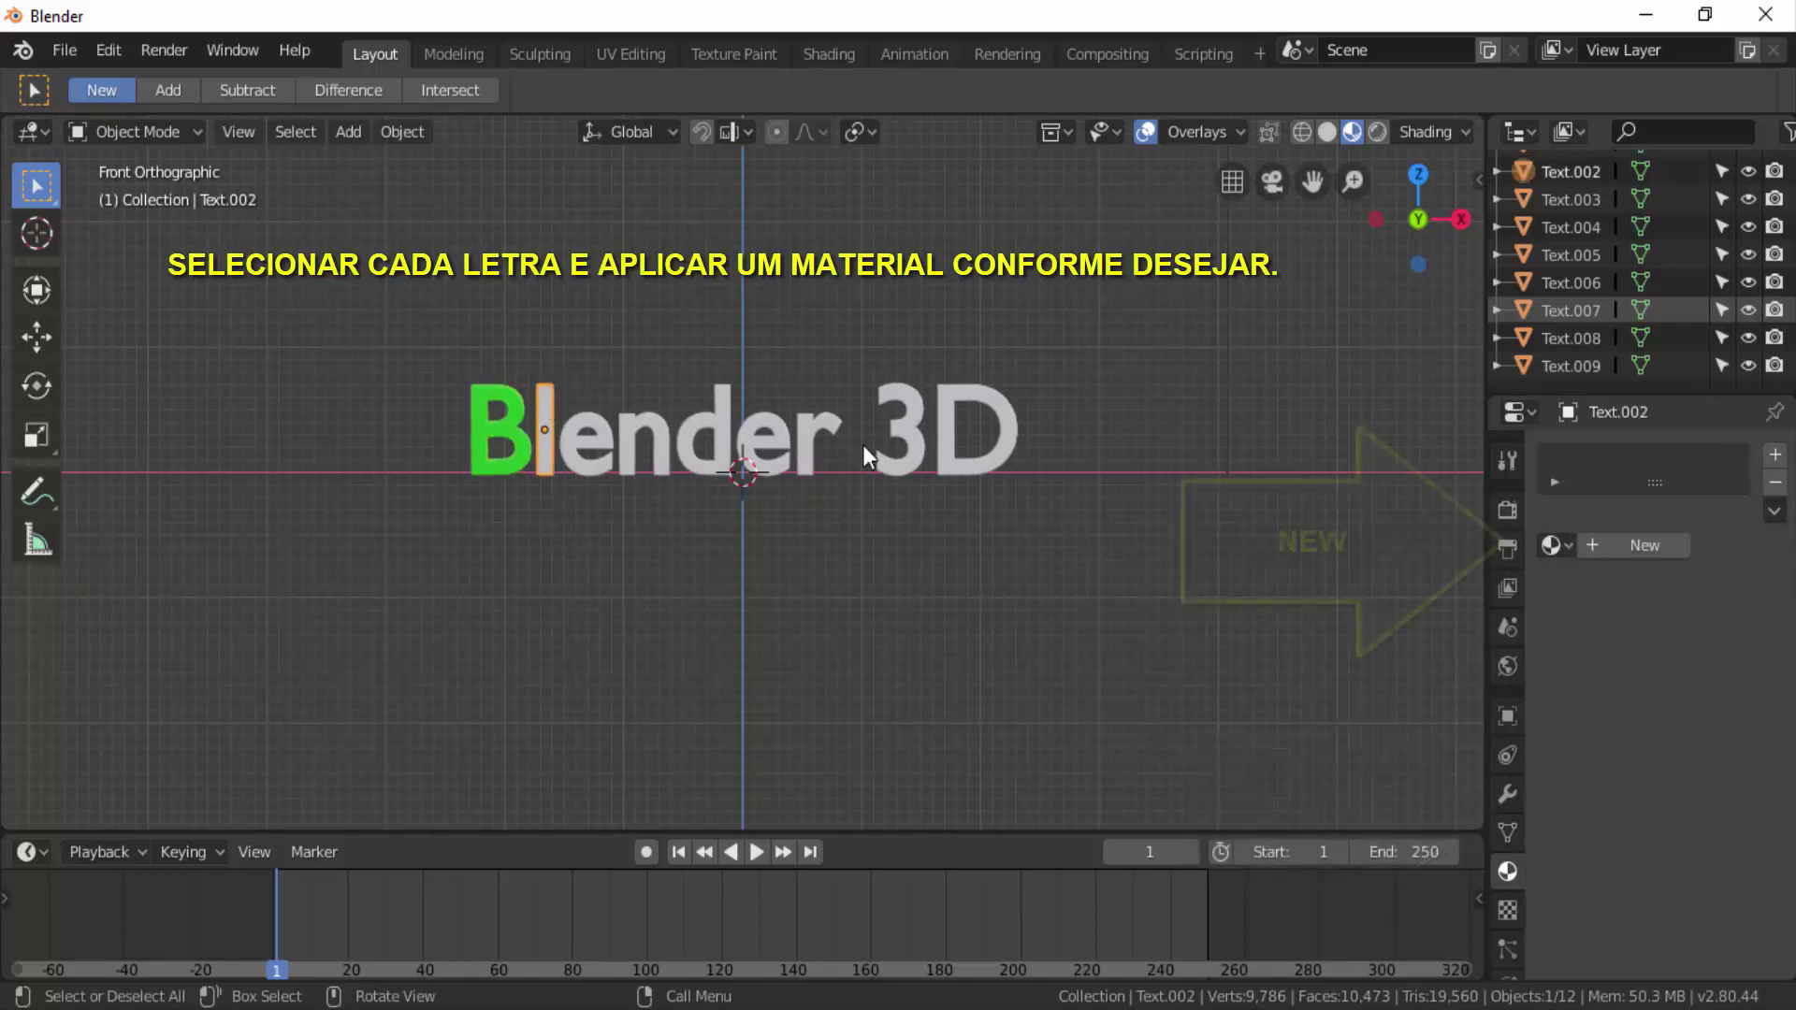
left_click(1646, 546)
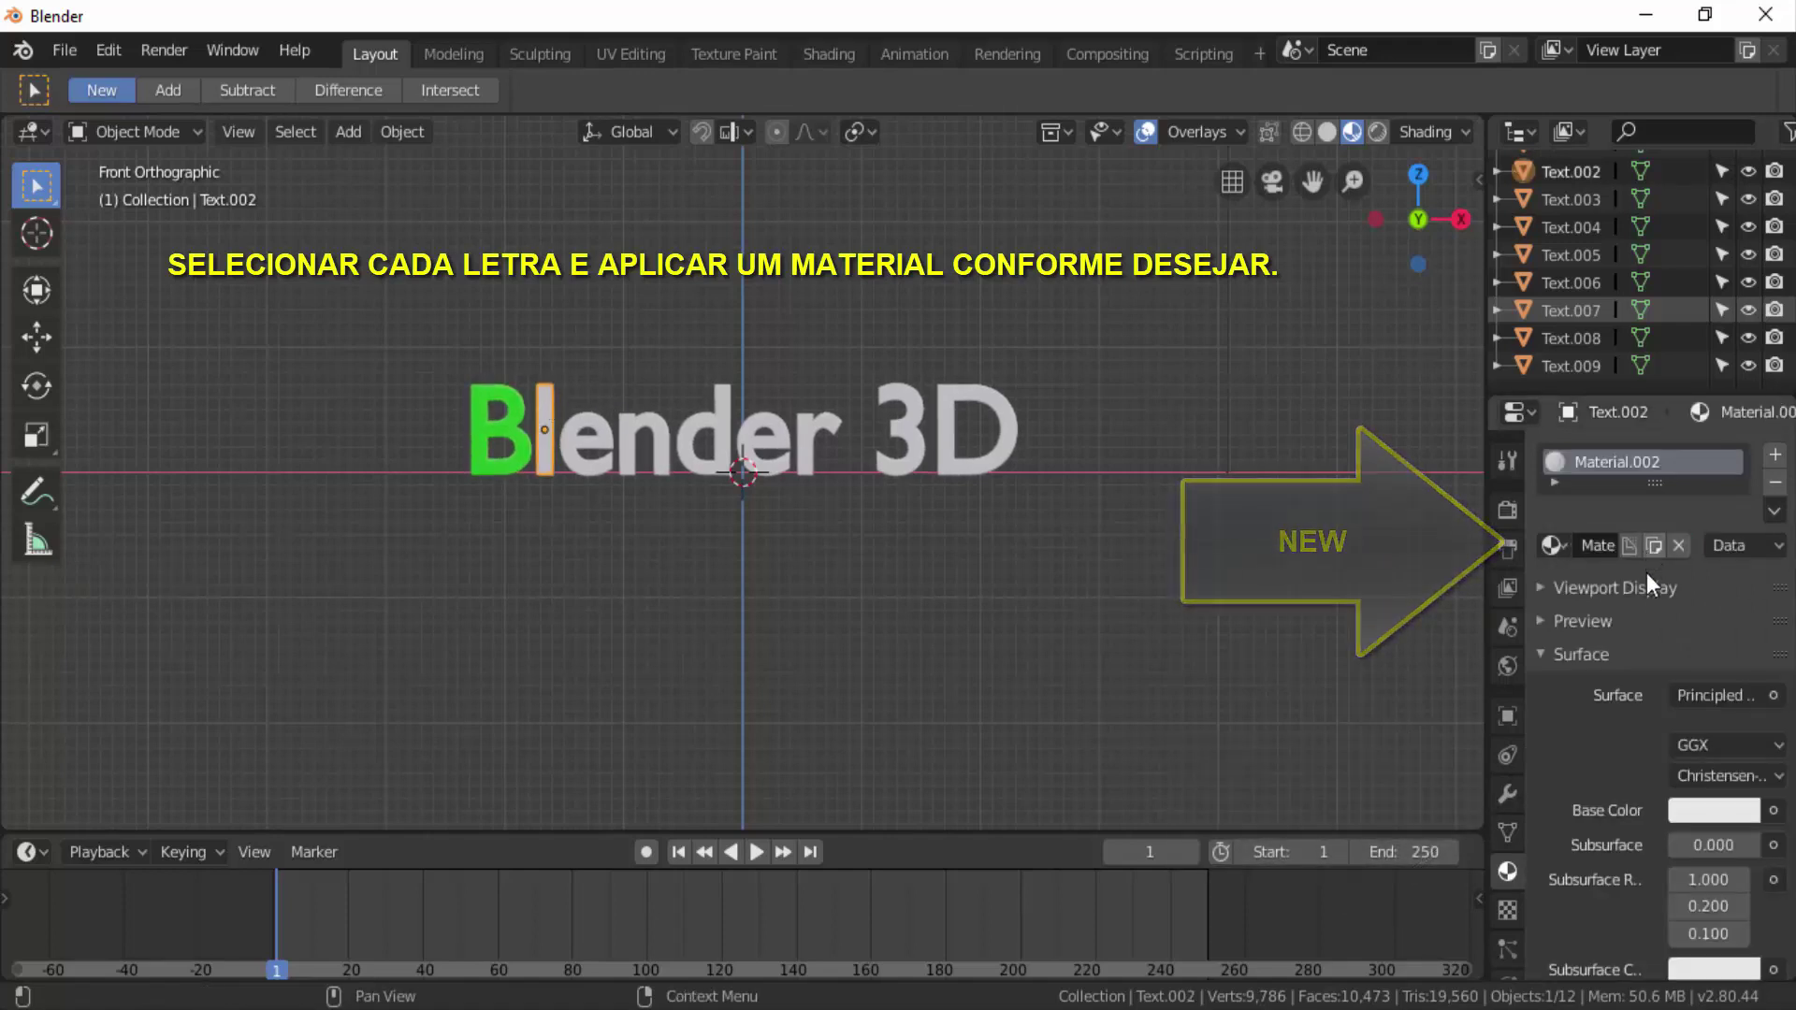
left_click(1715, 807)
left_click(1694, 477)
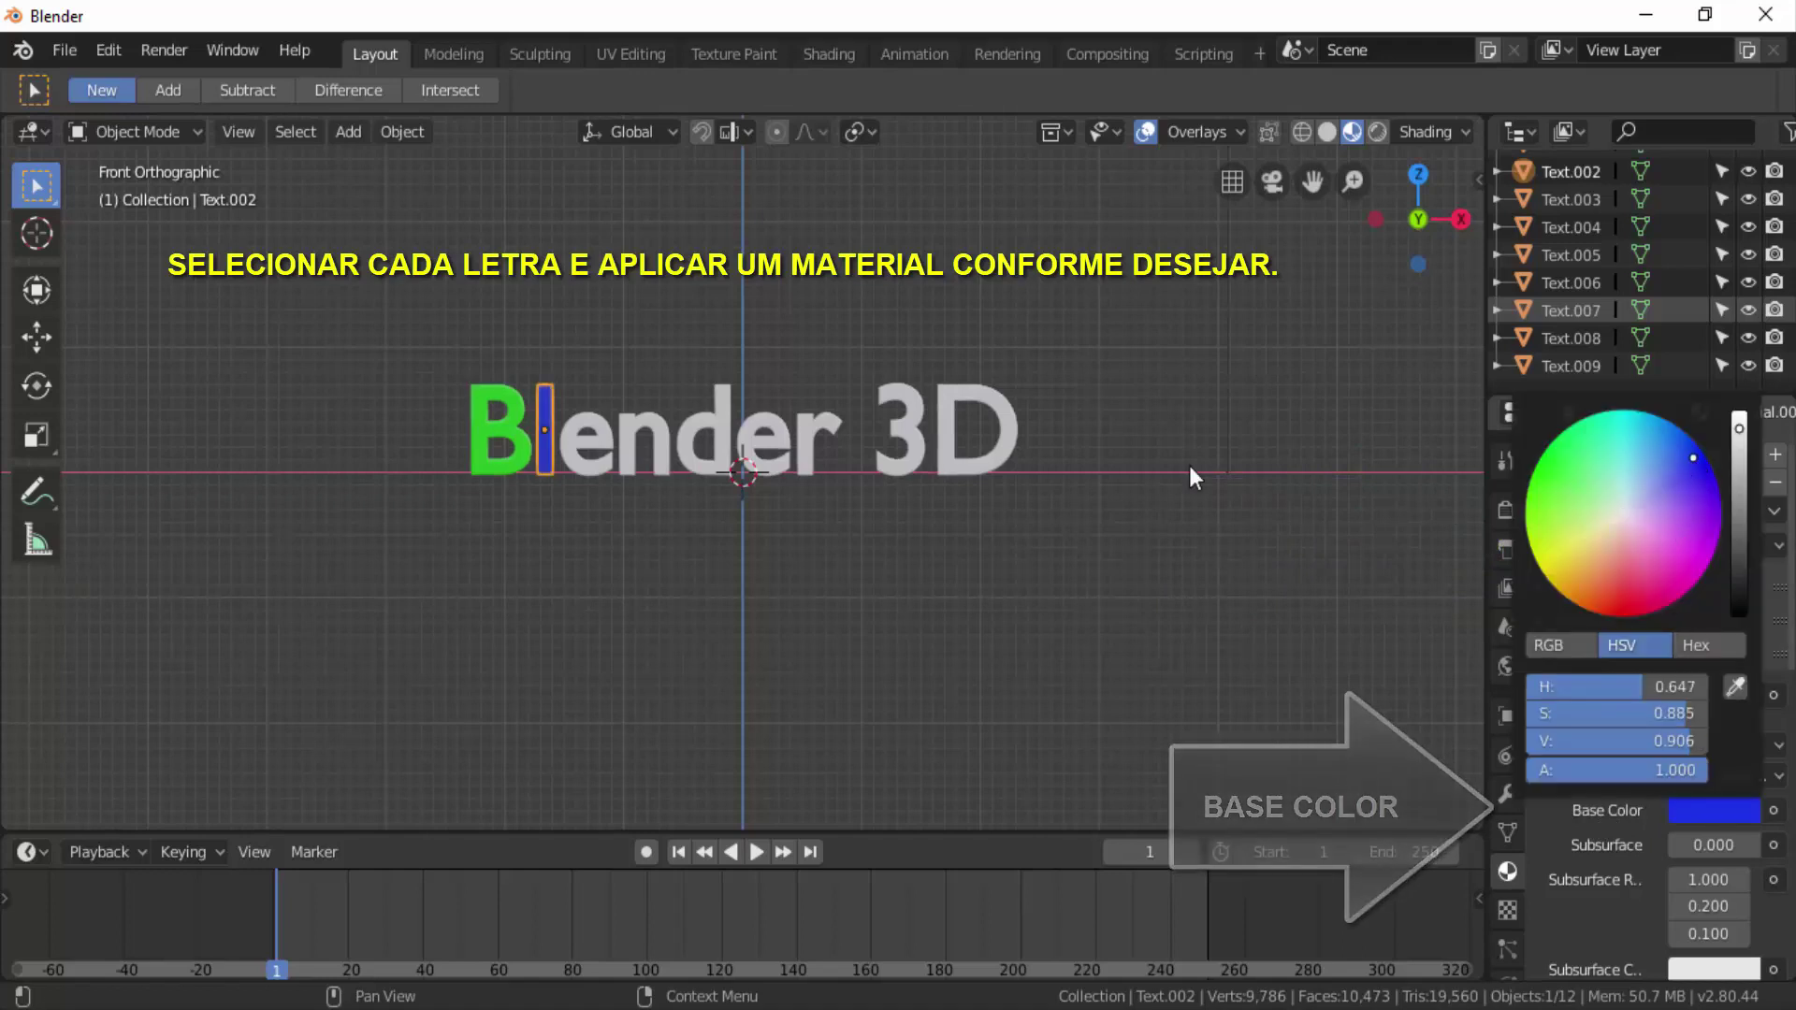
Give the first e a magenta material and the n an orange one.
left_click(603, 435)
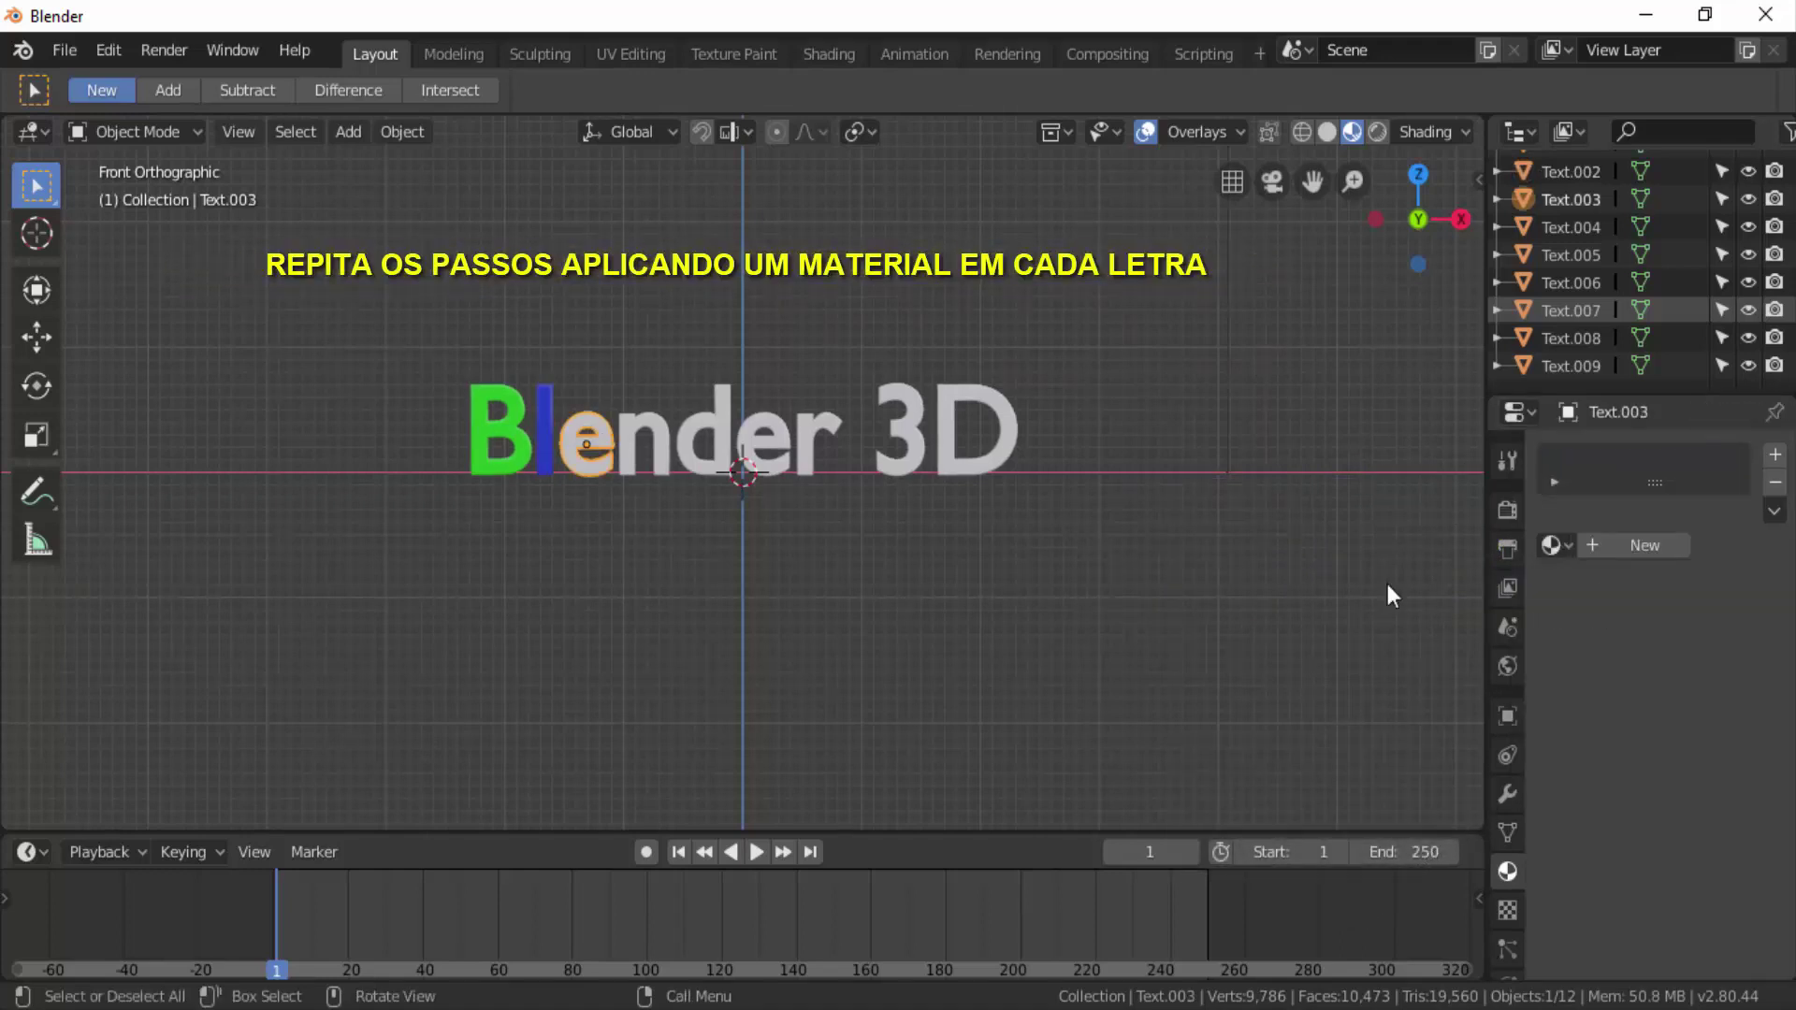
left_click(1650, 548)
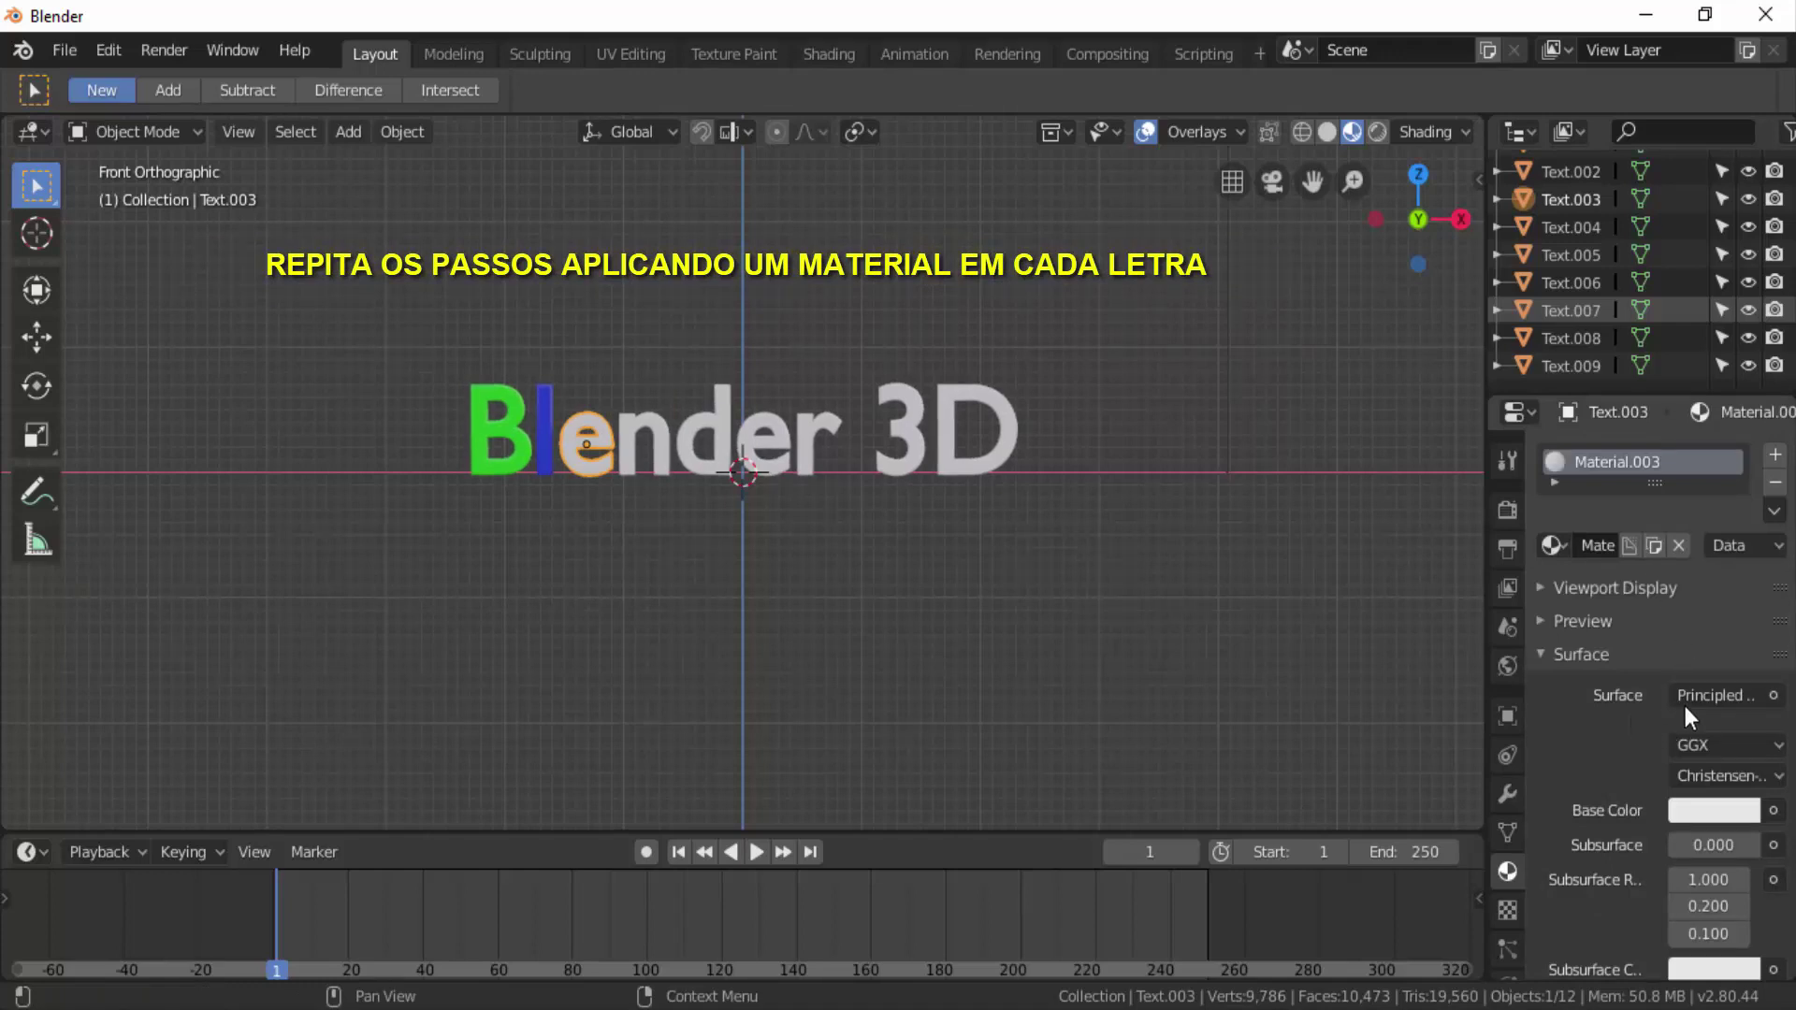
left_click(1774, 698)
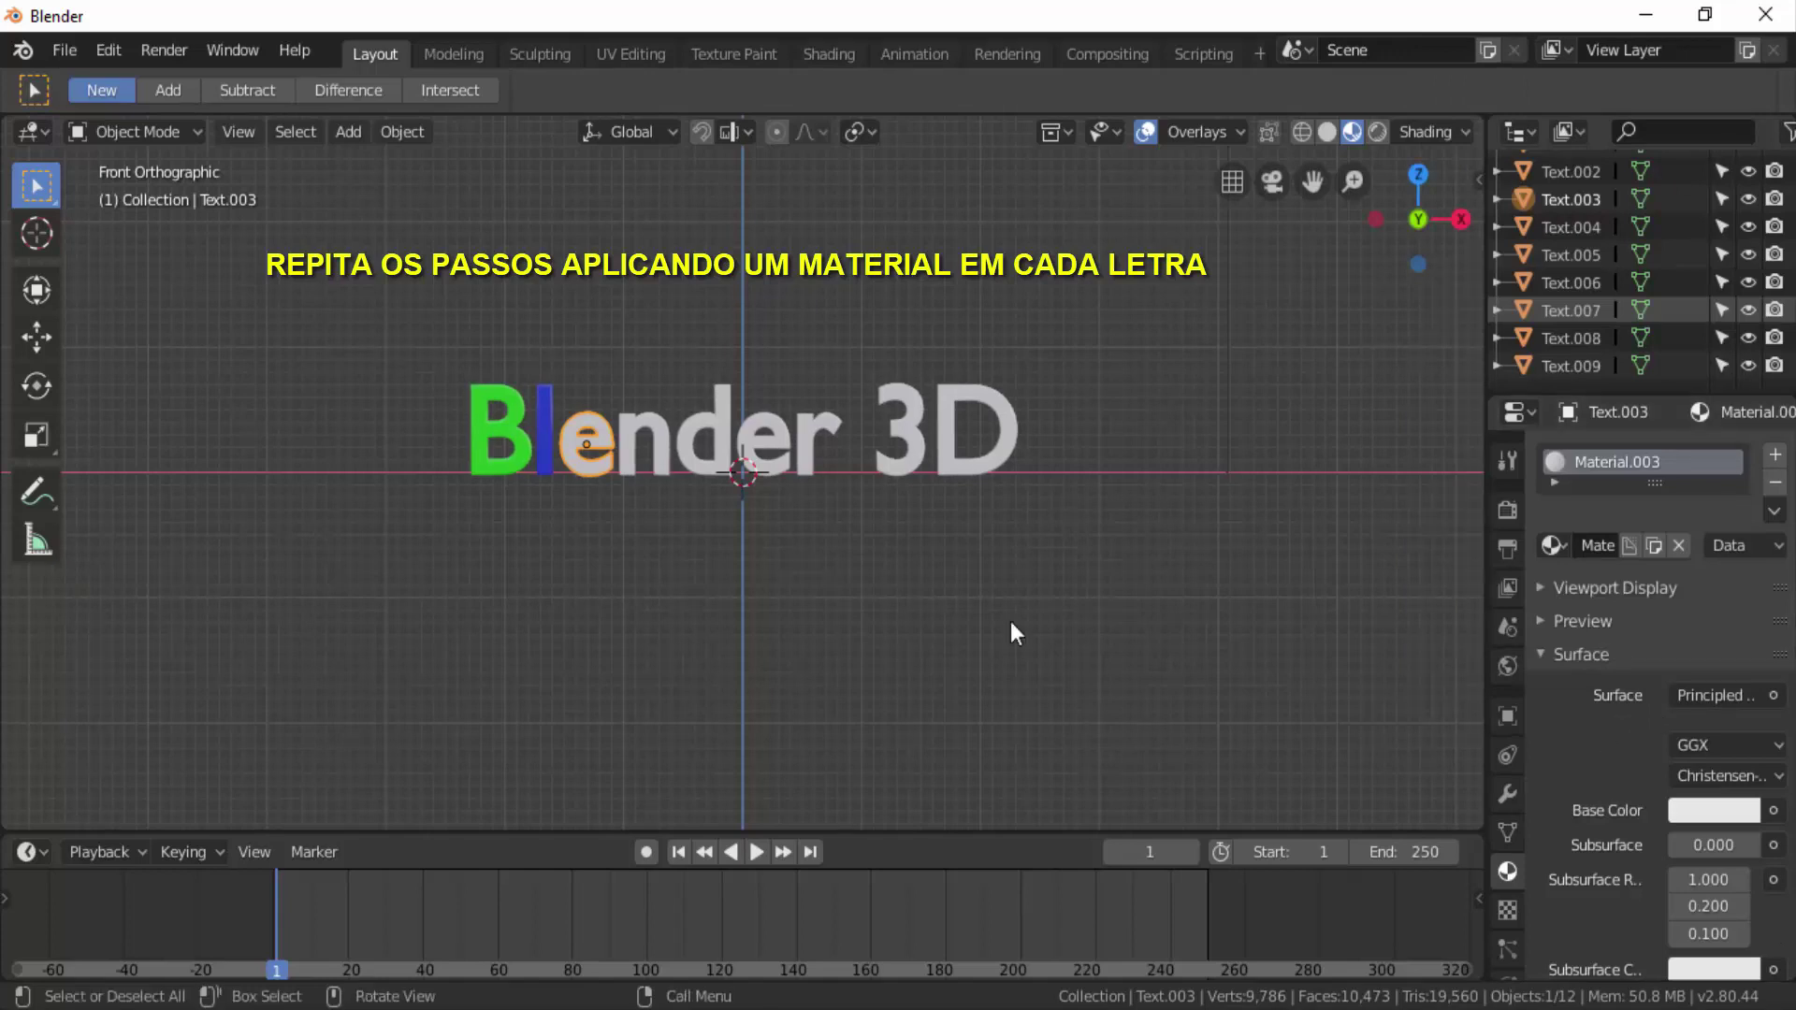
left_click(1732, 812)
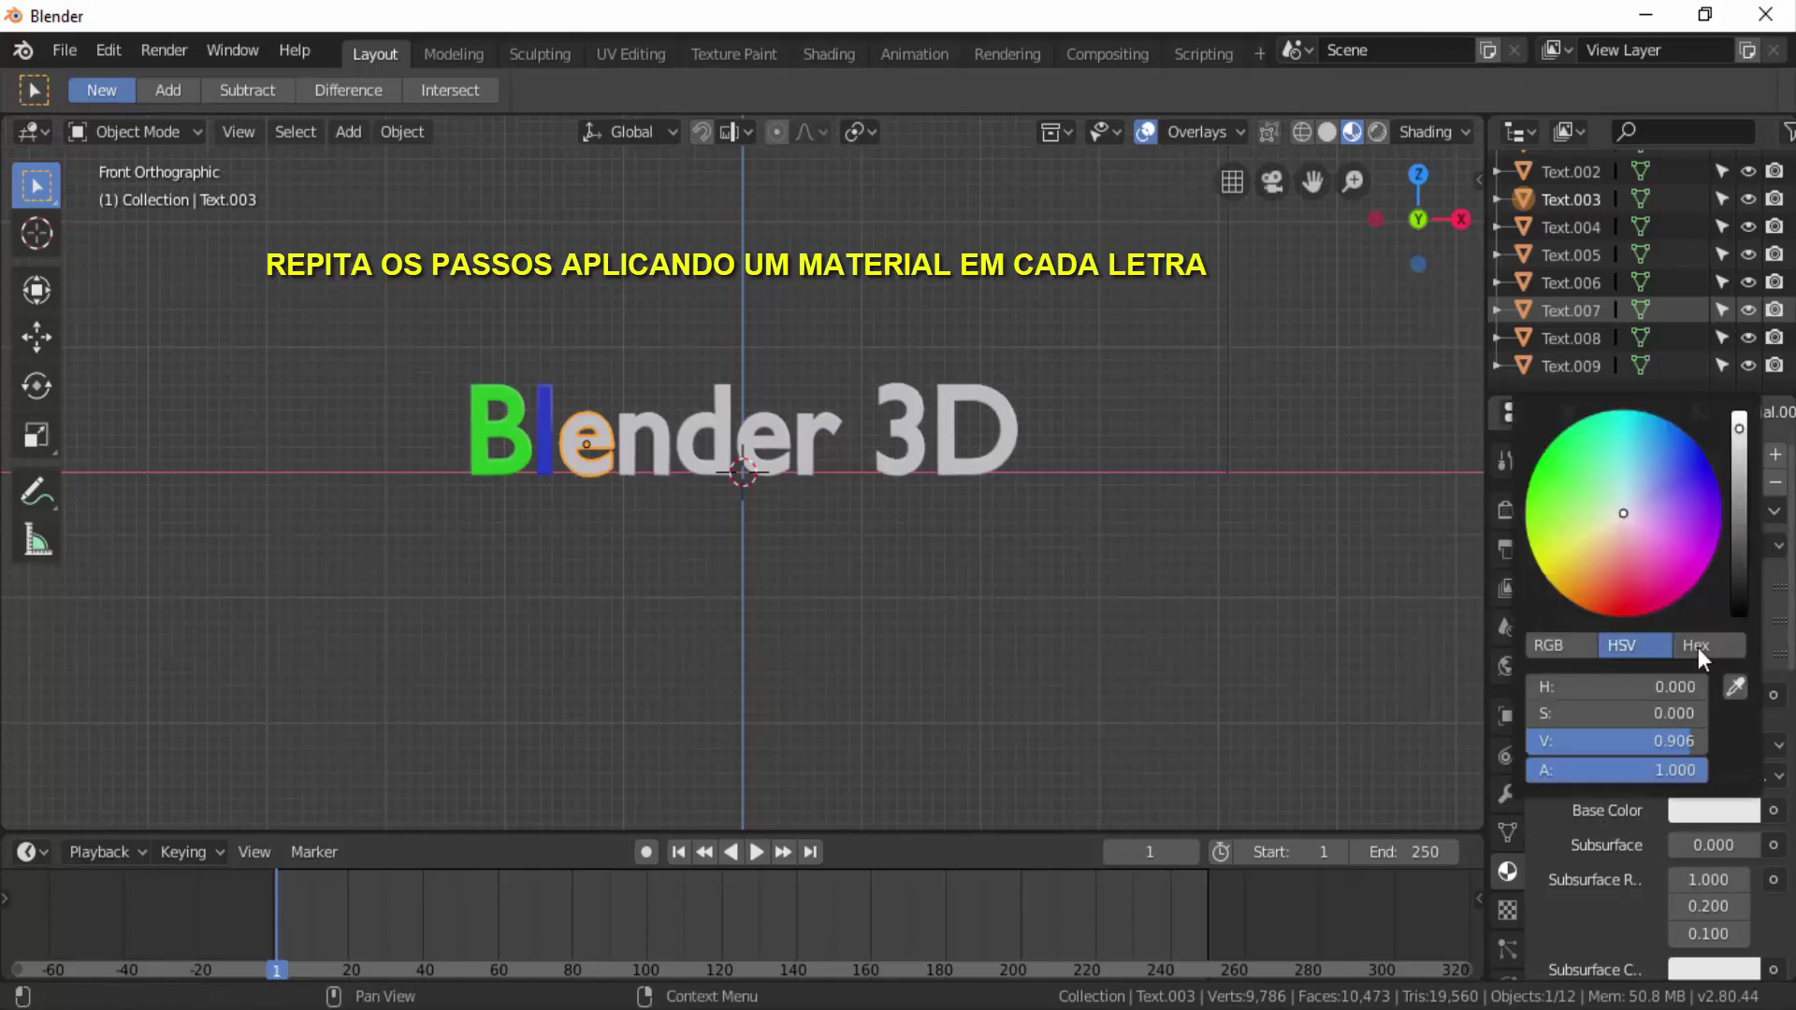
left_click(1689, 588)
left_click(640, 418)
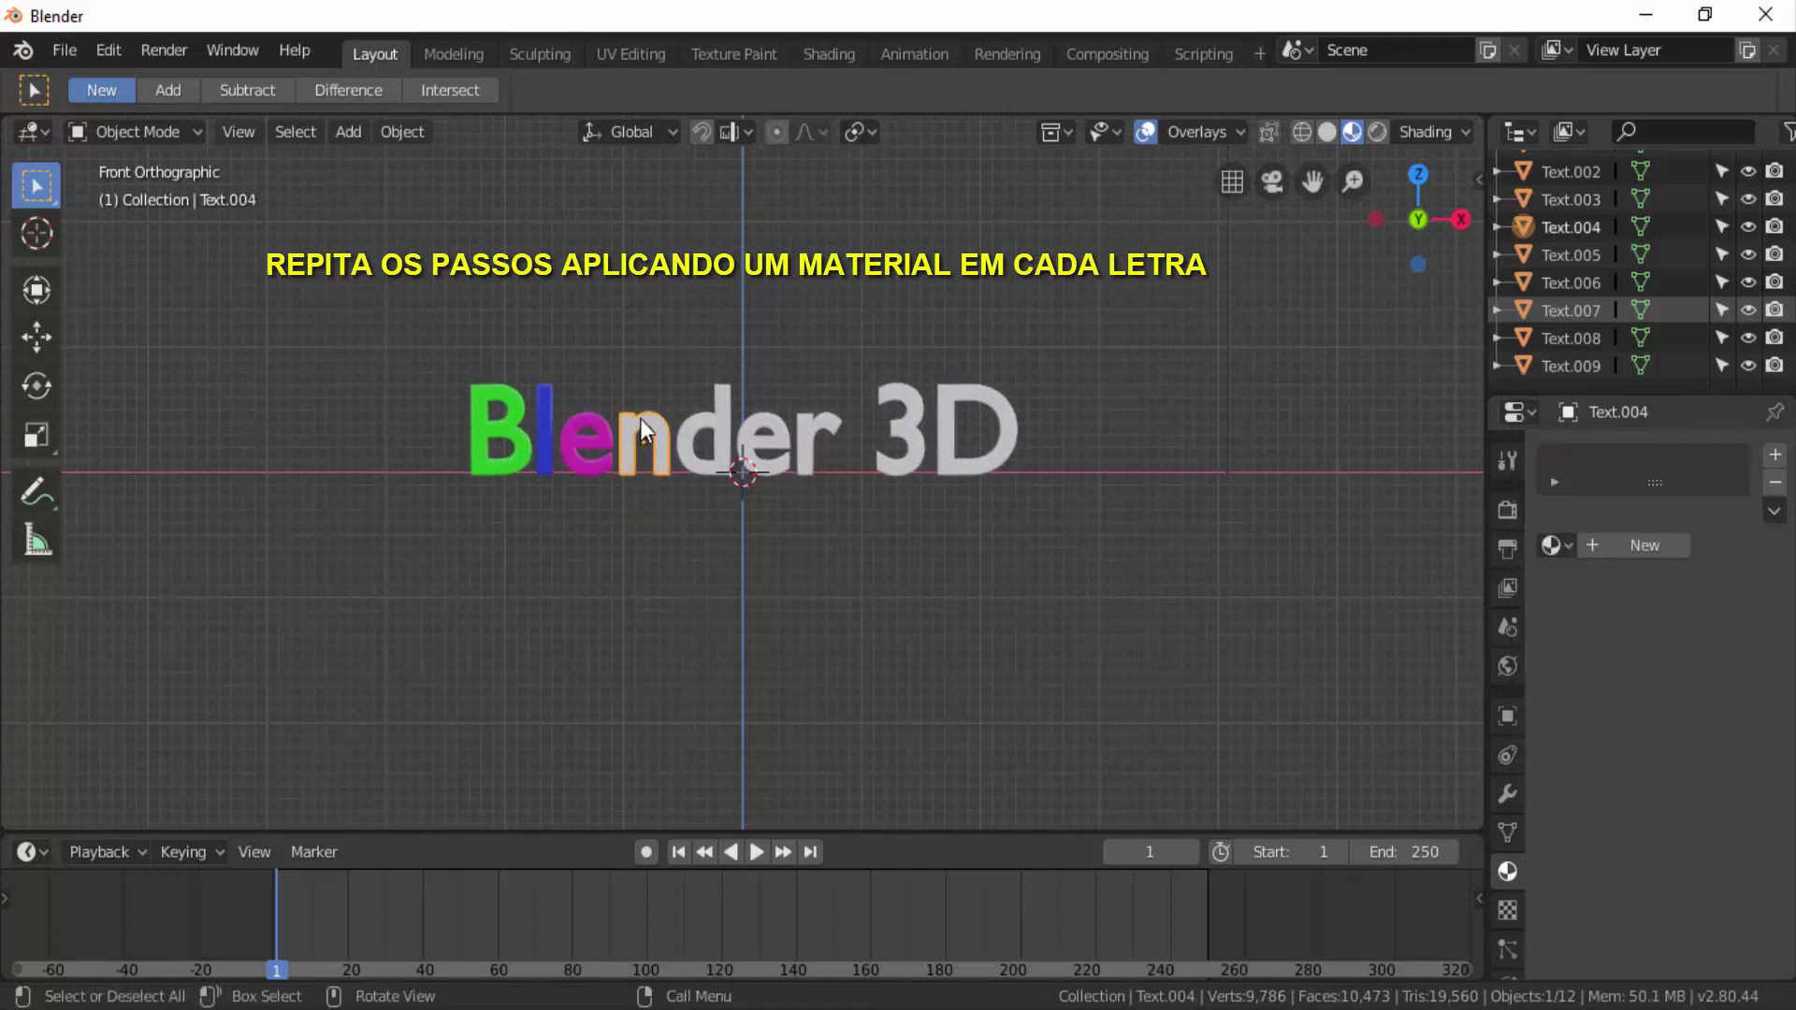
left_click(1615, 550)
left_click(1695, 810)
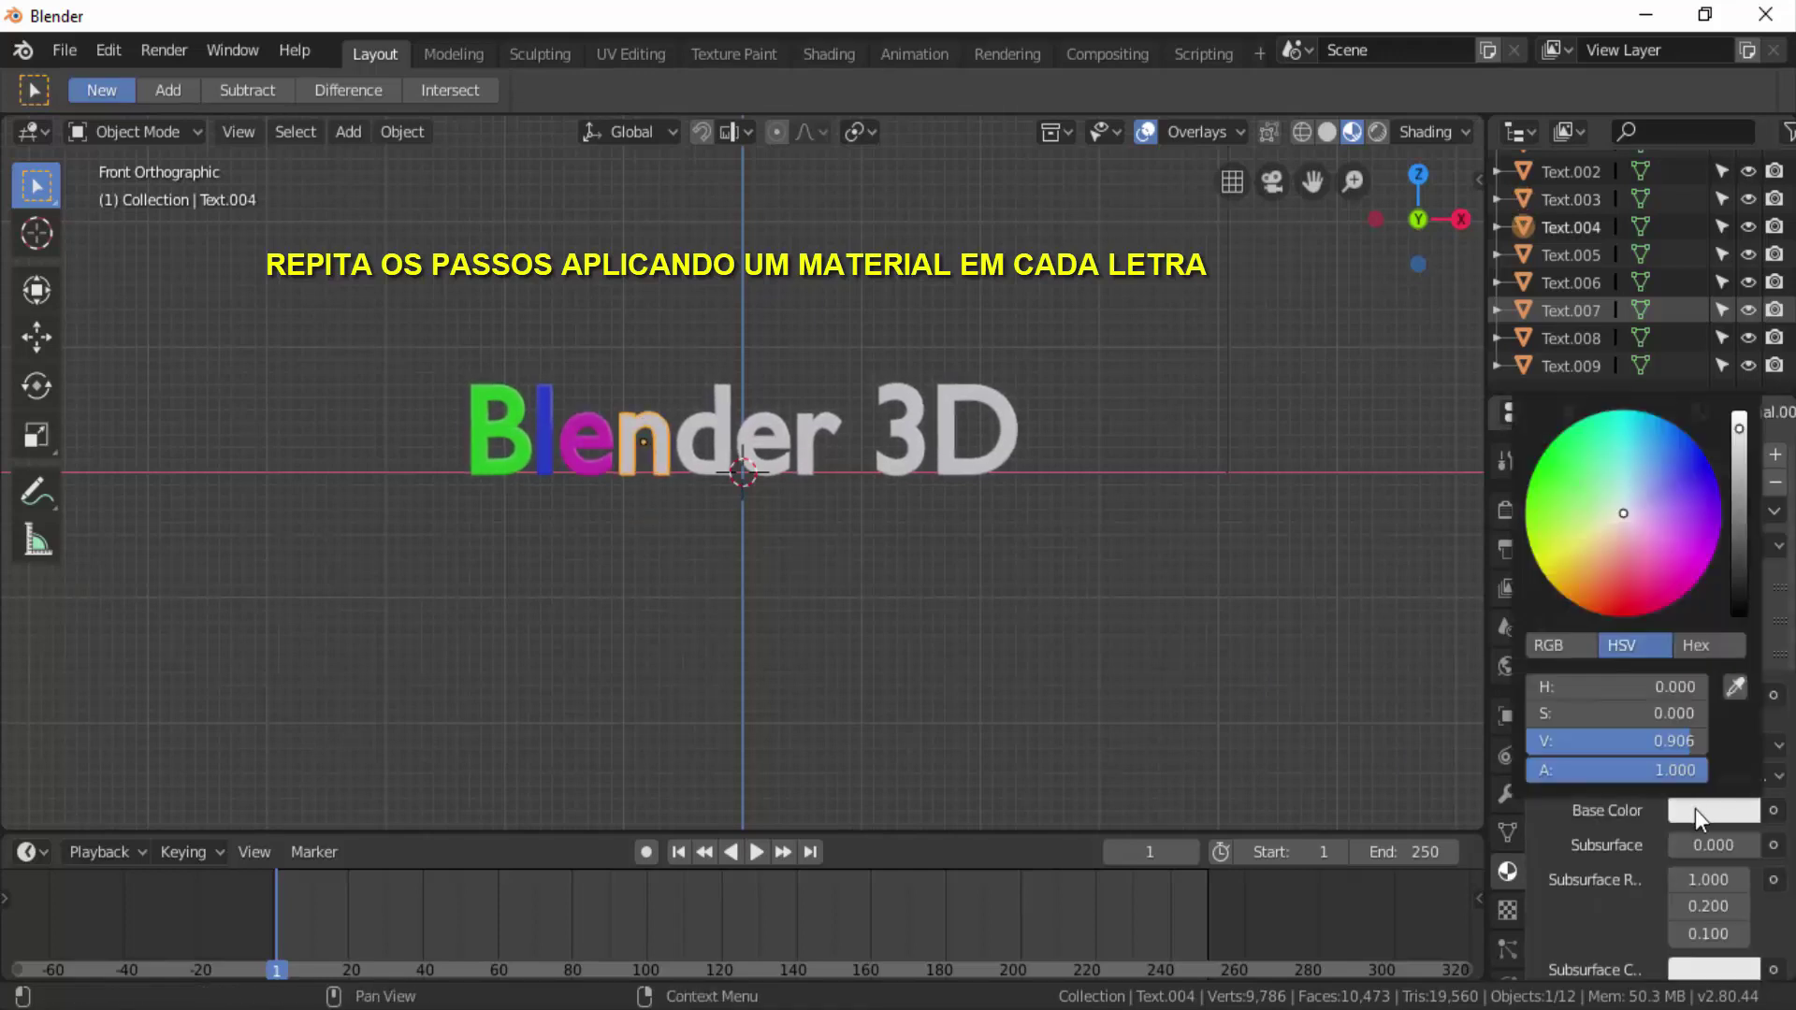
left_click(1588, 610)
Colour the d teal, second e yellow-green, r dark green and 3 red.
left_click(706, 430)
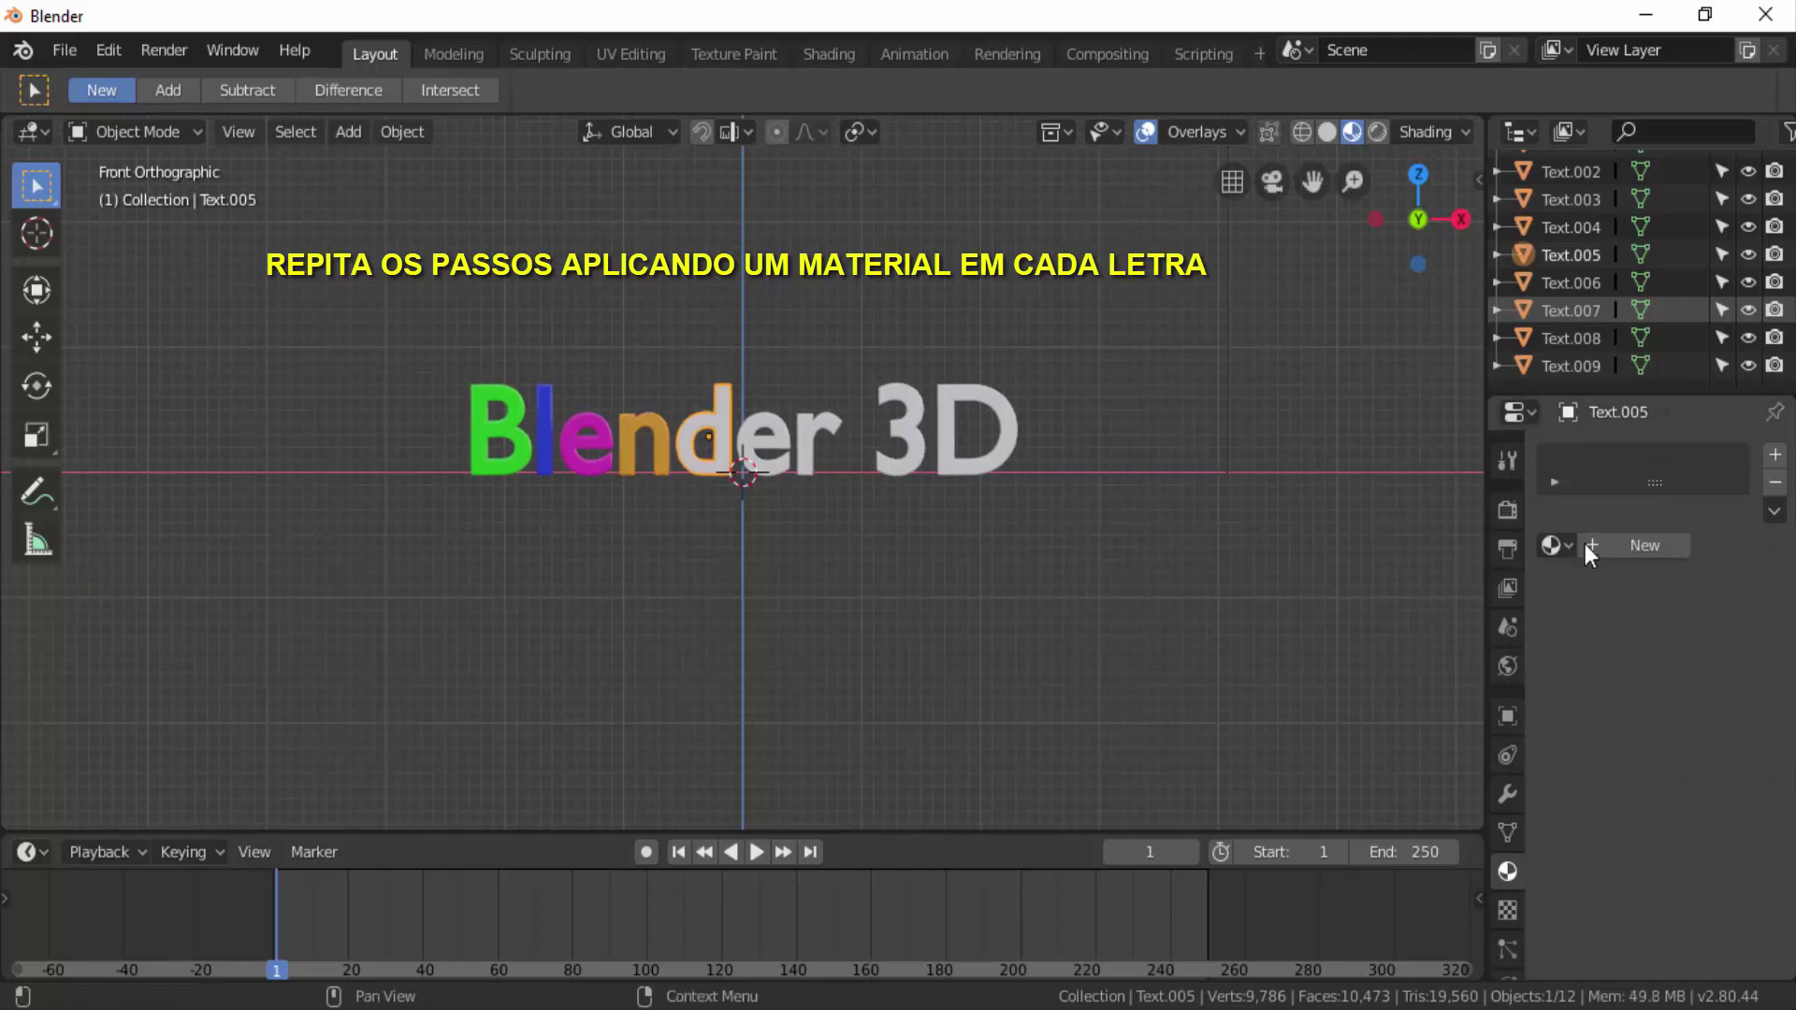
left_click(1590, 546)
left_click(1713, 810)
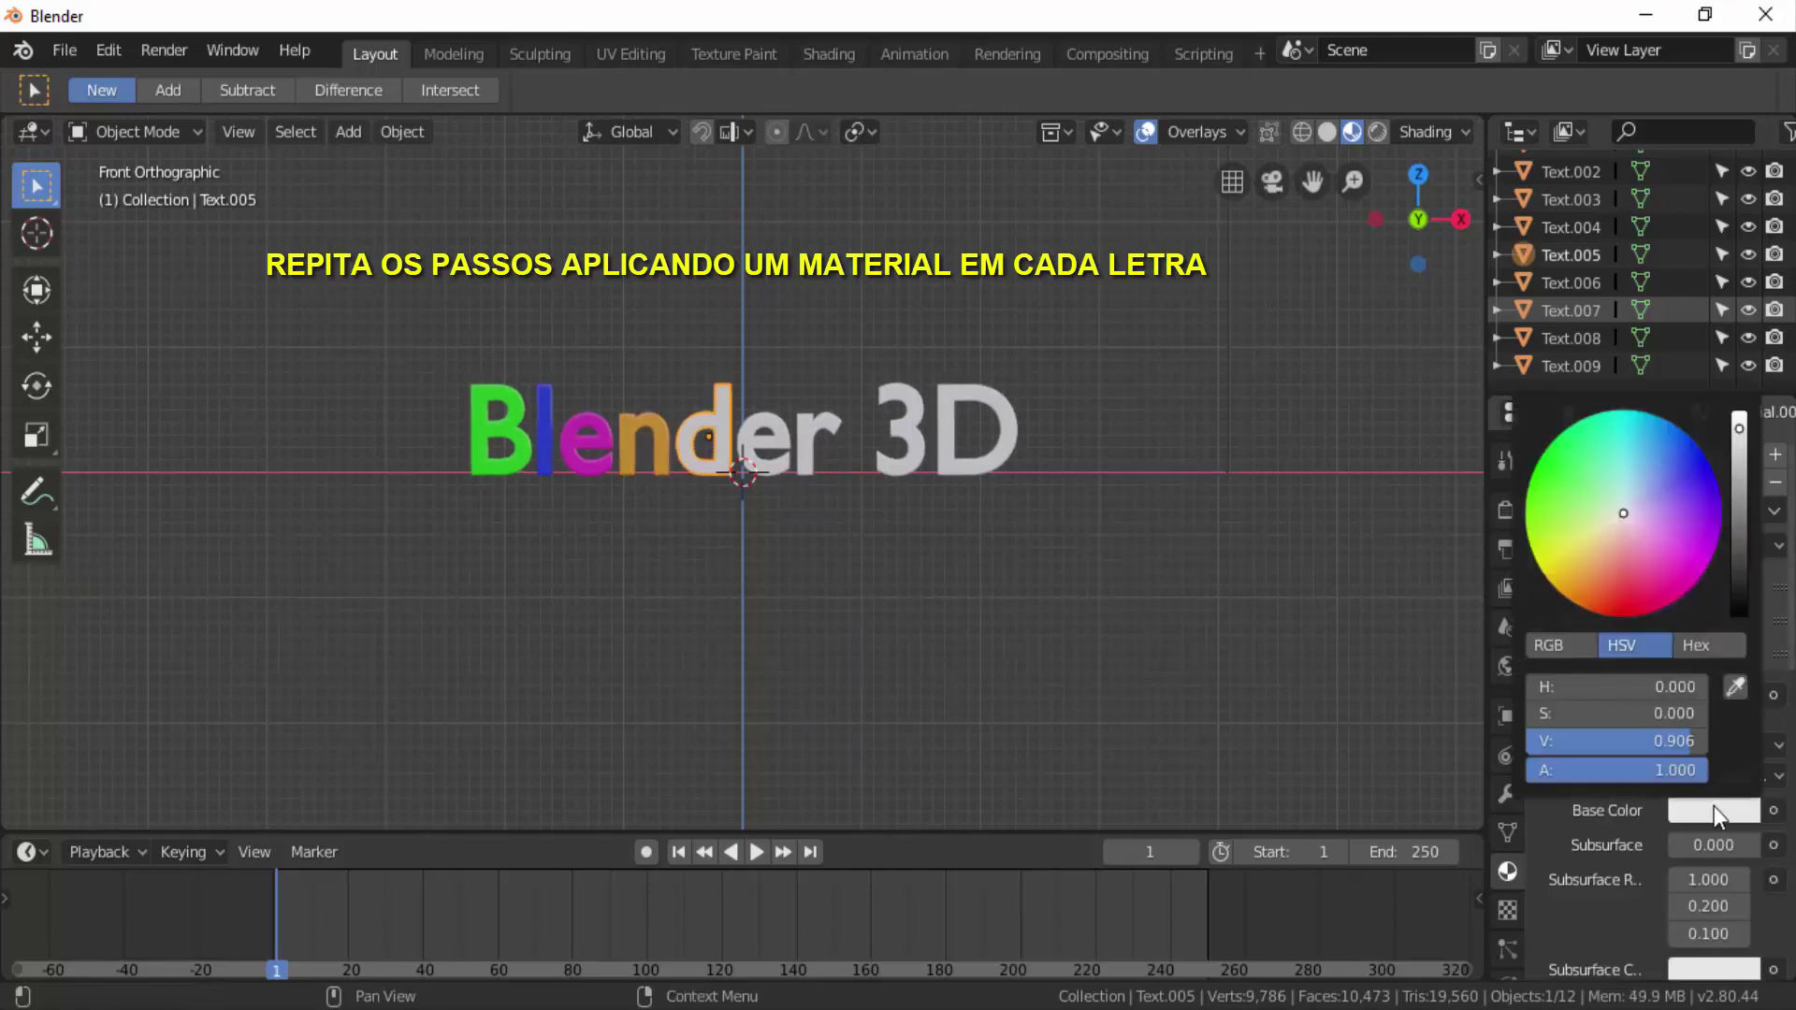
left_click(1601, 470)
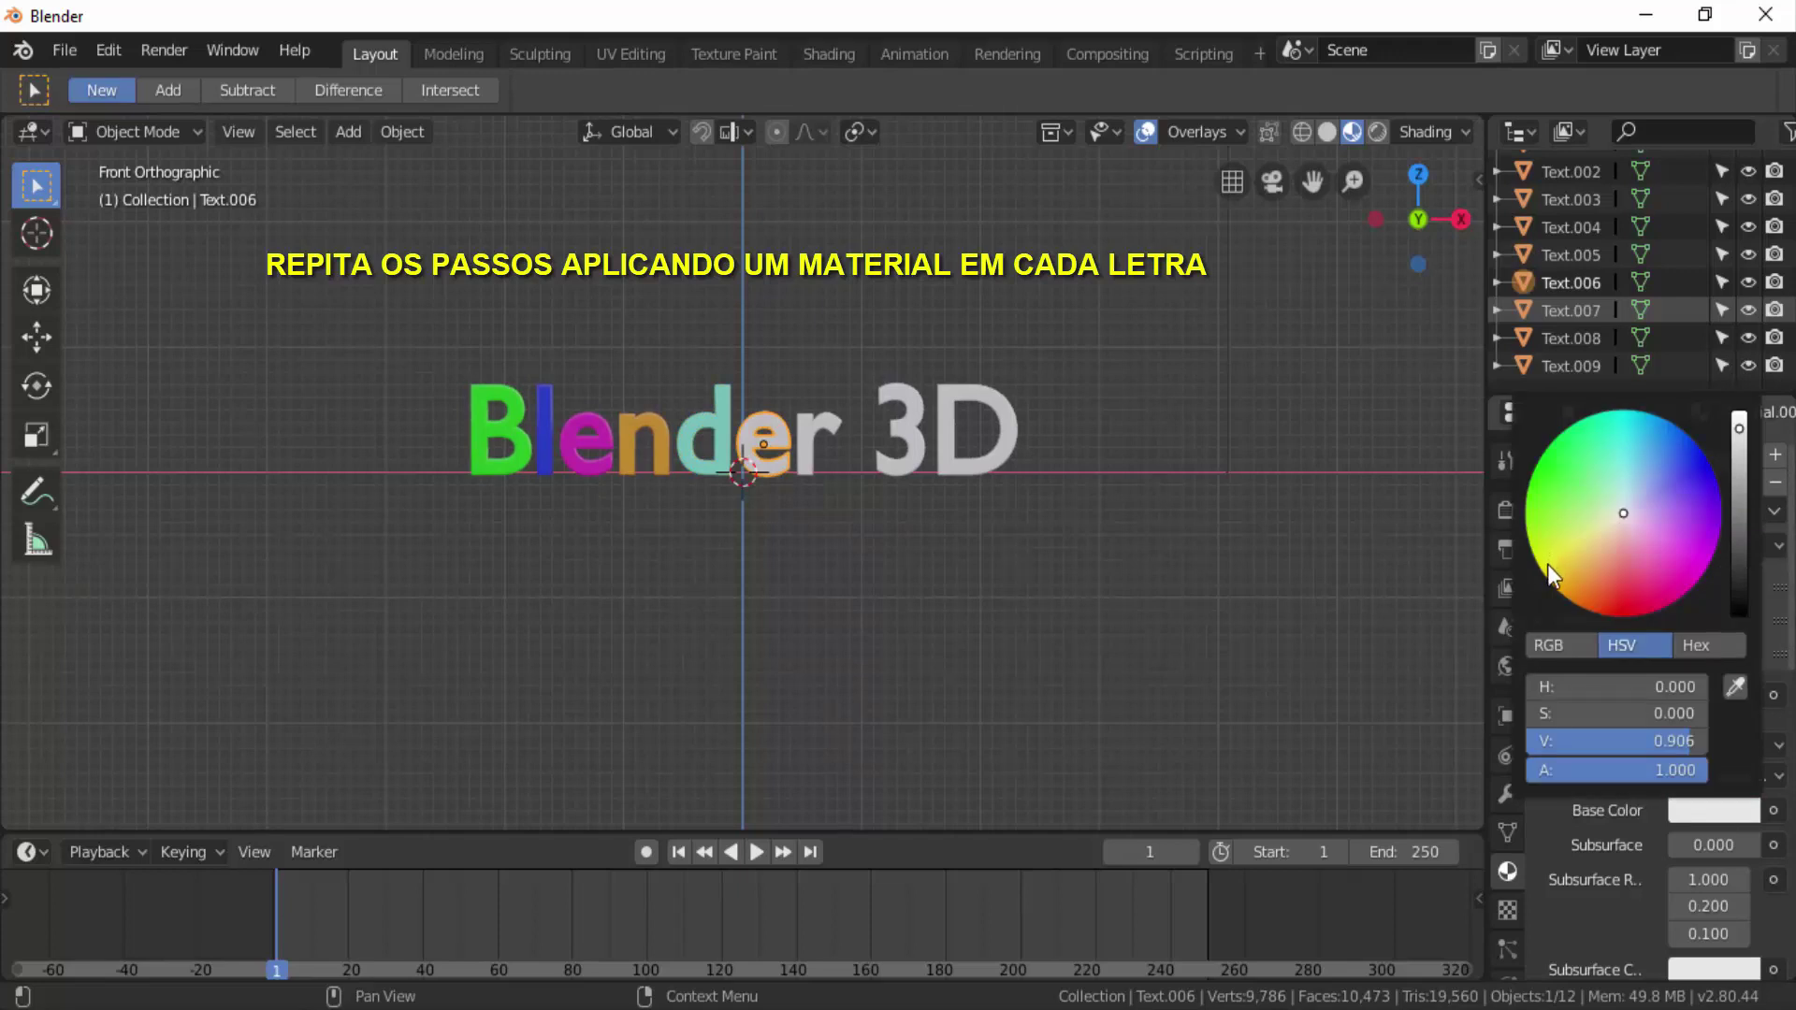
left_click(1547, 564)
left_click(1540, 474)
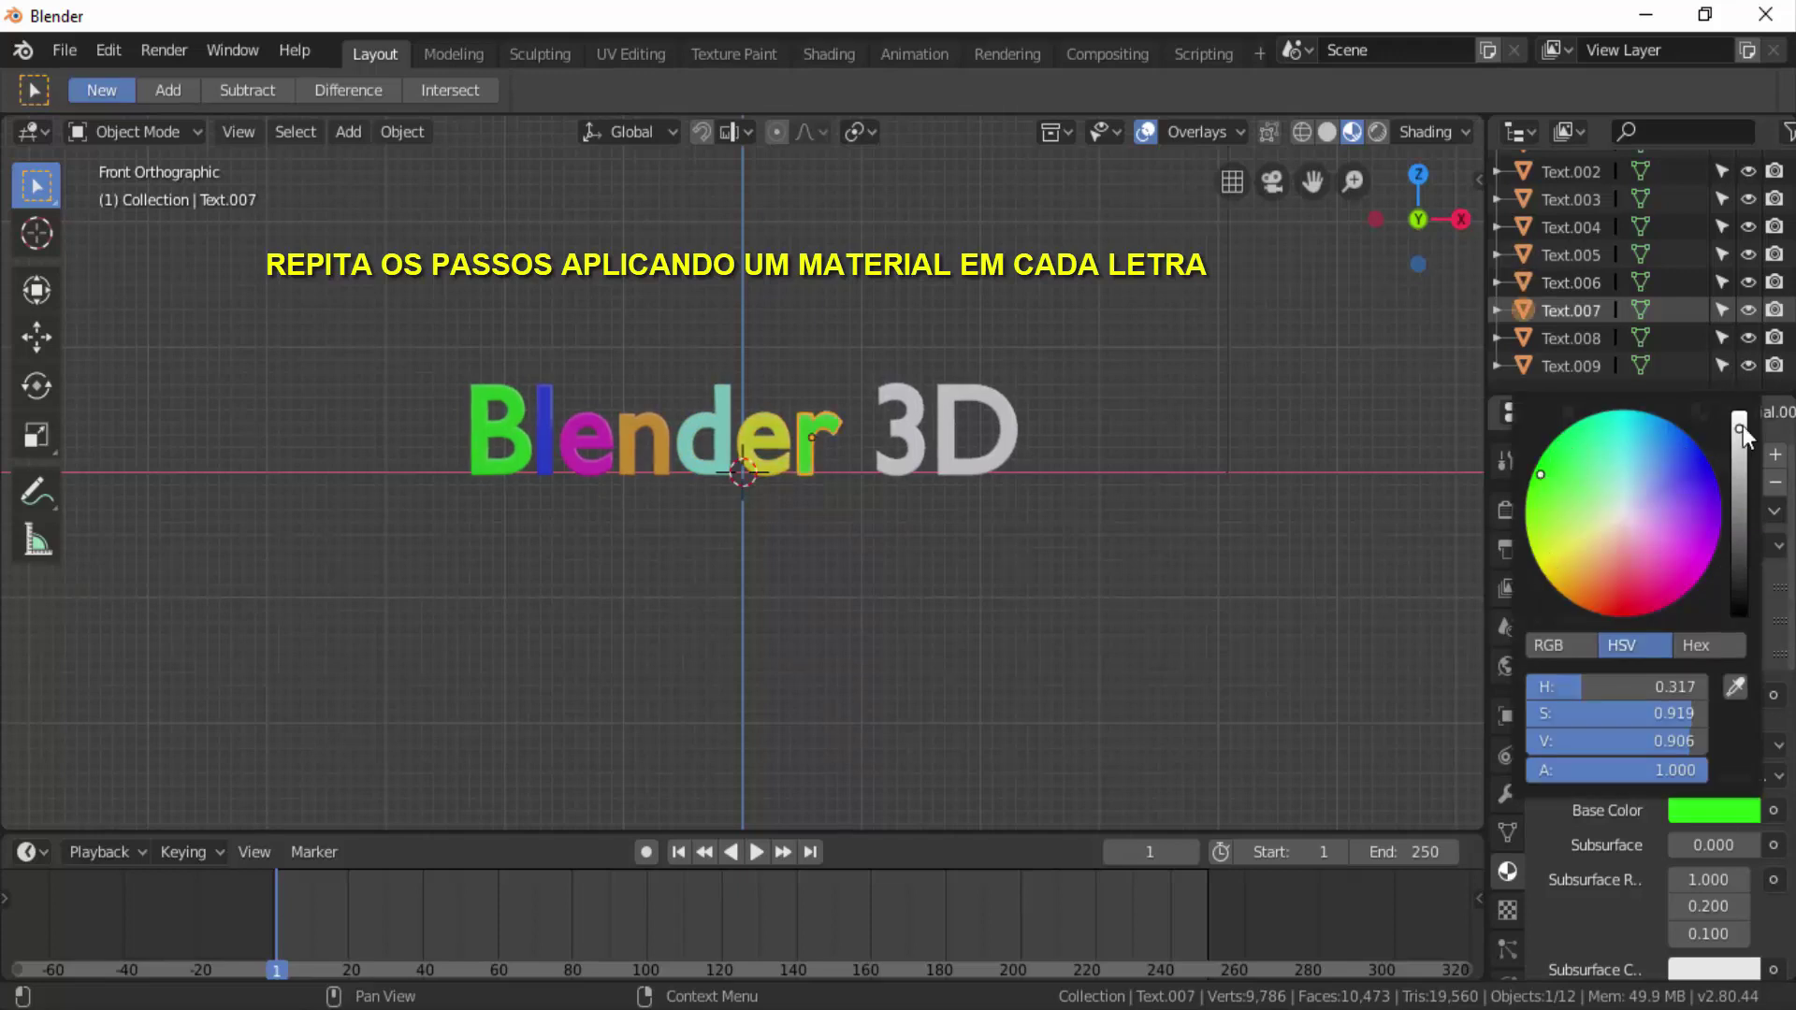
left_click_drag(1740, 428, 1740, 506)
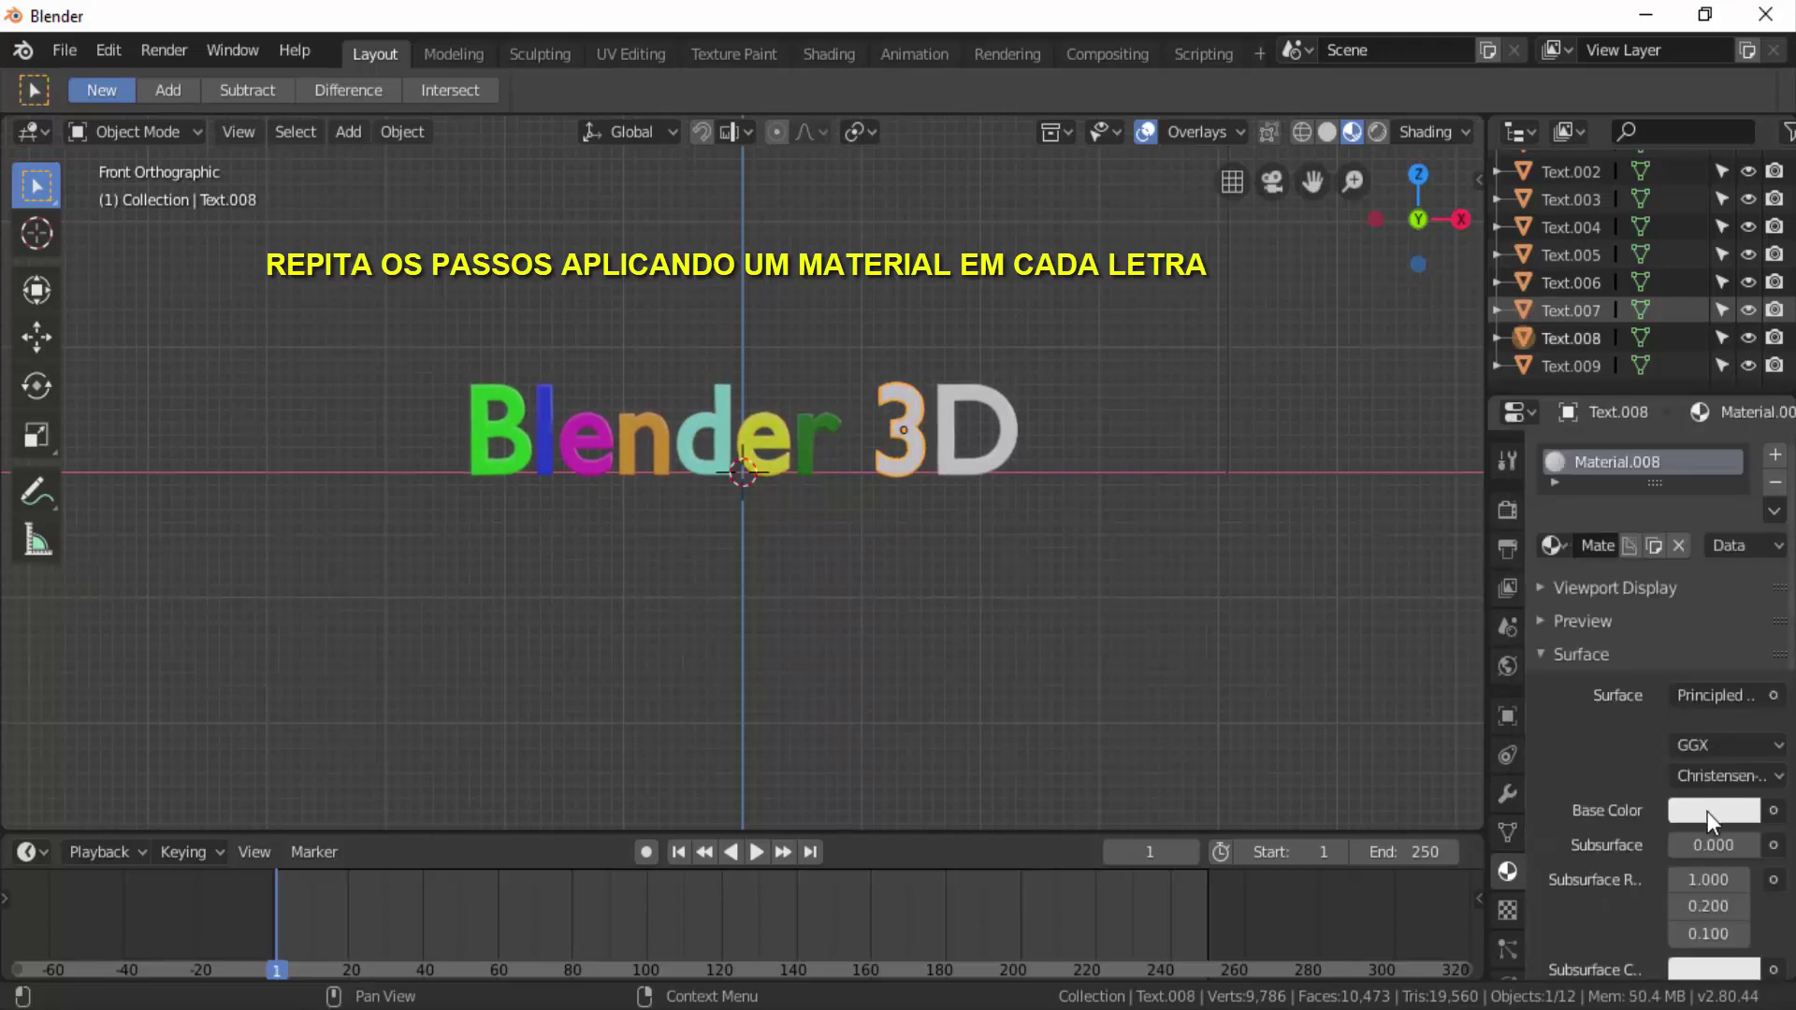
left_click(1708, 810)
left_click(1624, 605)
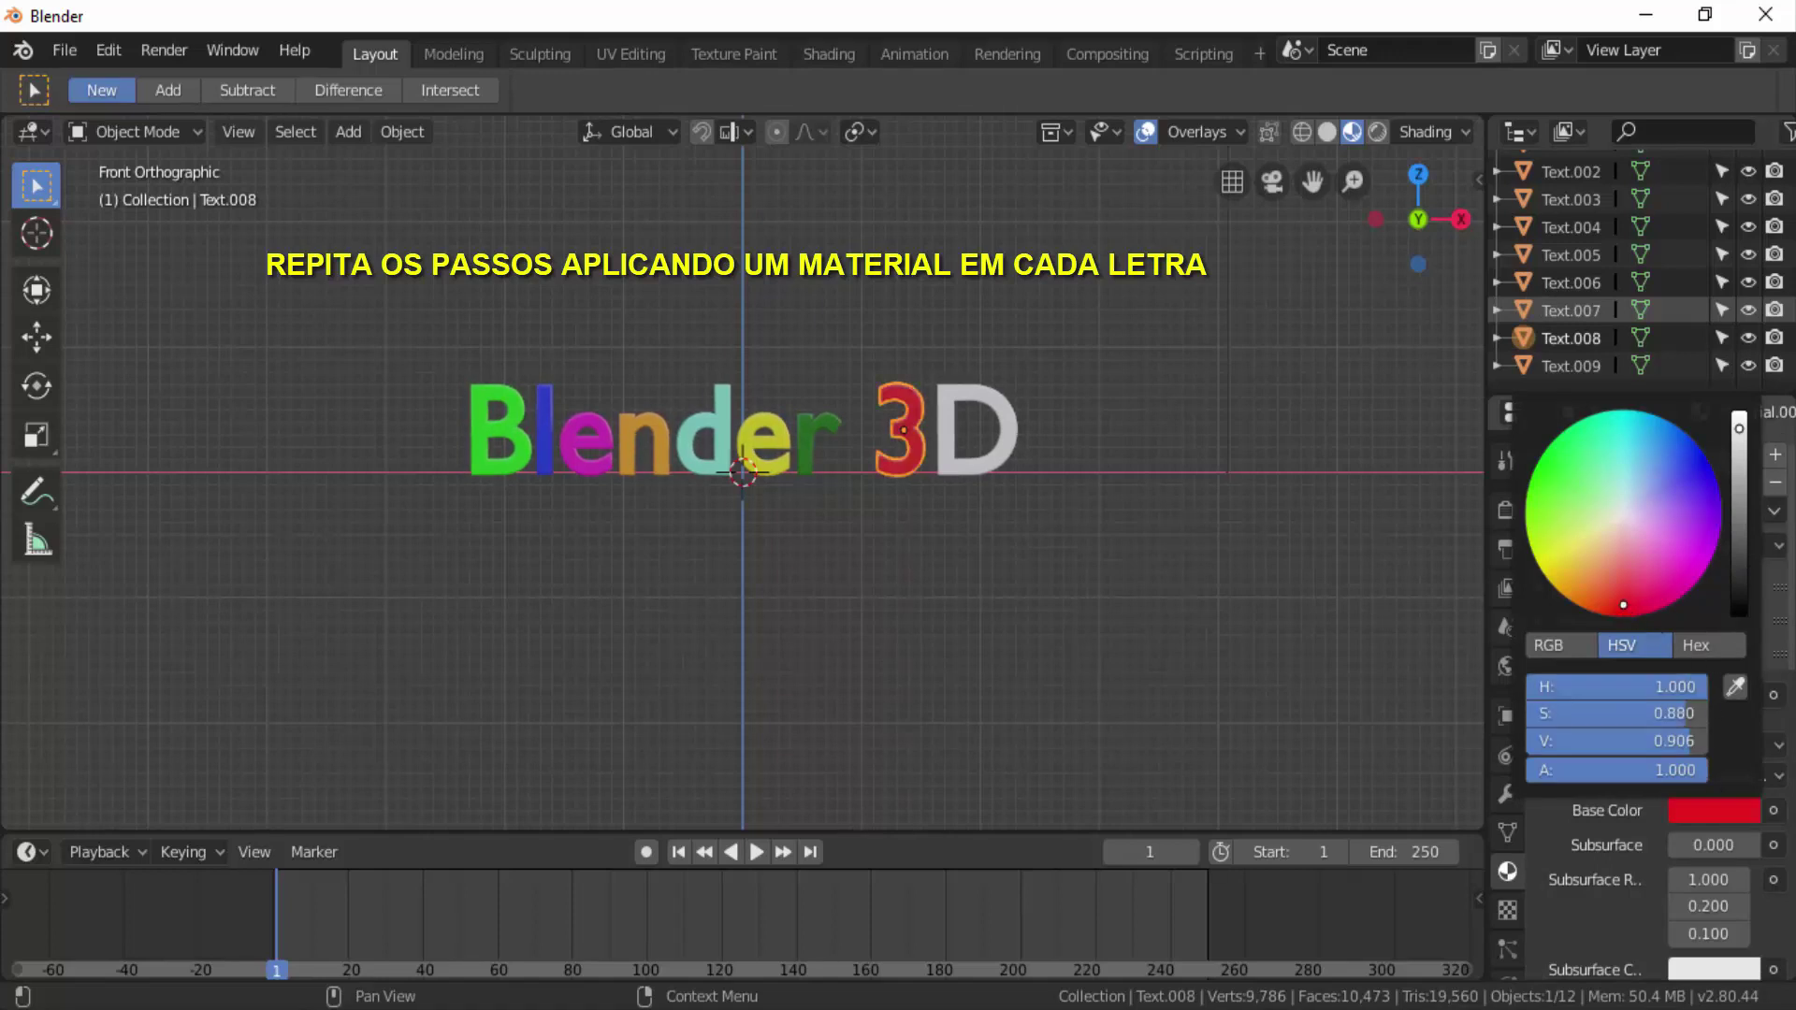
Give the D a new material with a dark base colour.
left_click(1001, 424)
left_click(1644, 555)
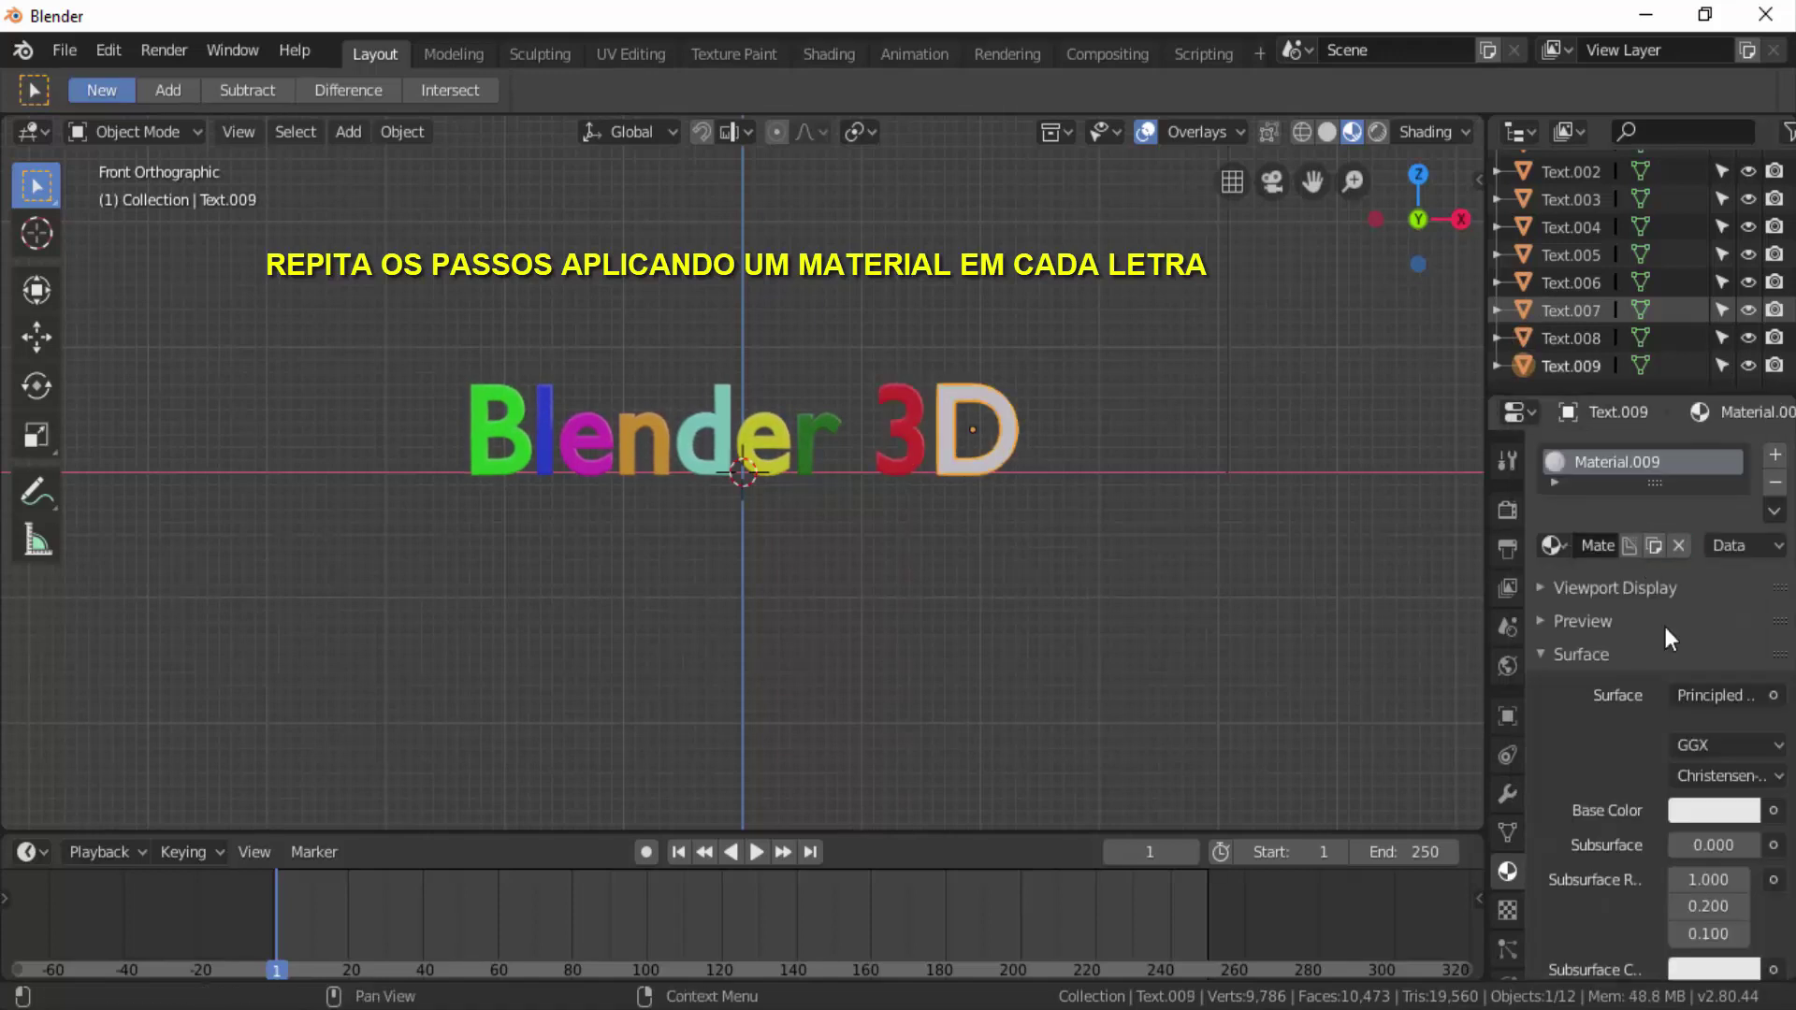
left_click(1686, 803)
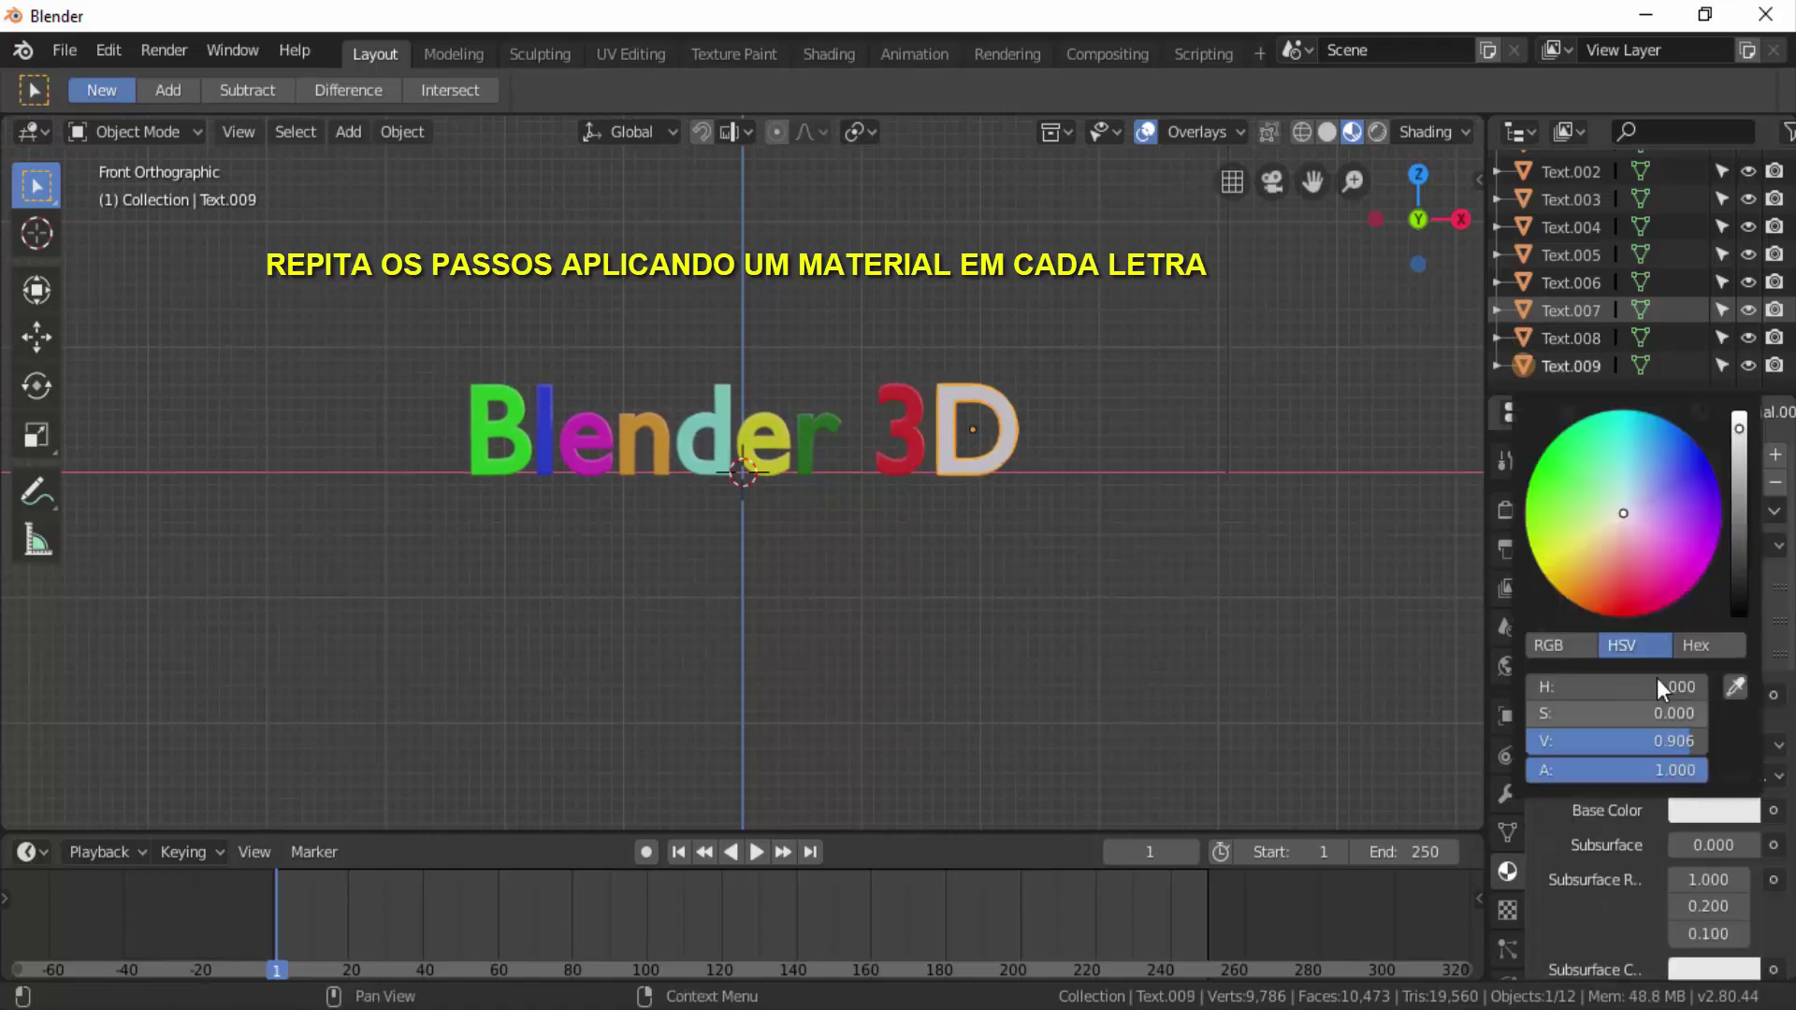
left_click(1737, 575)
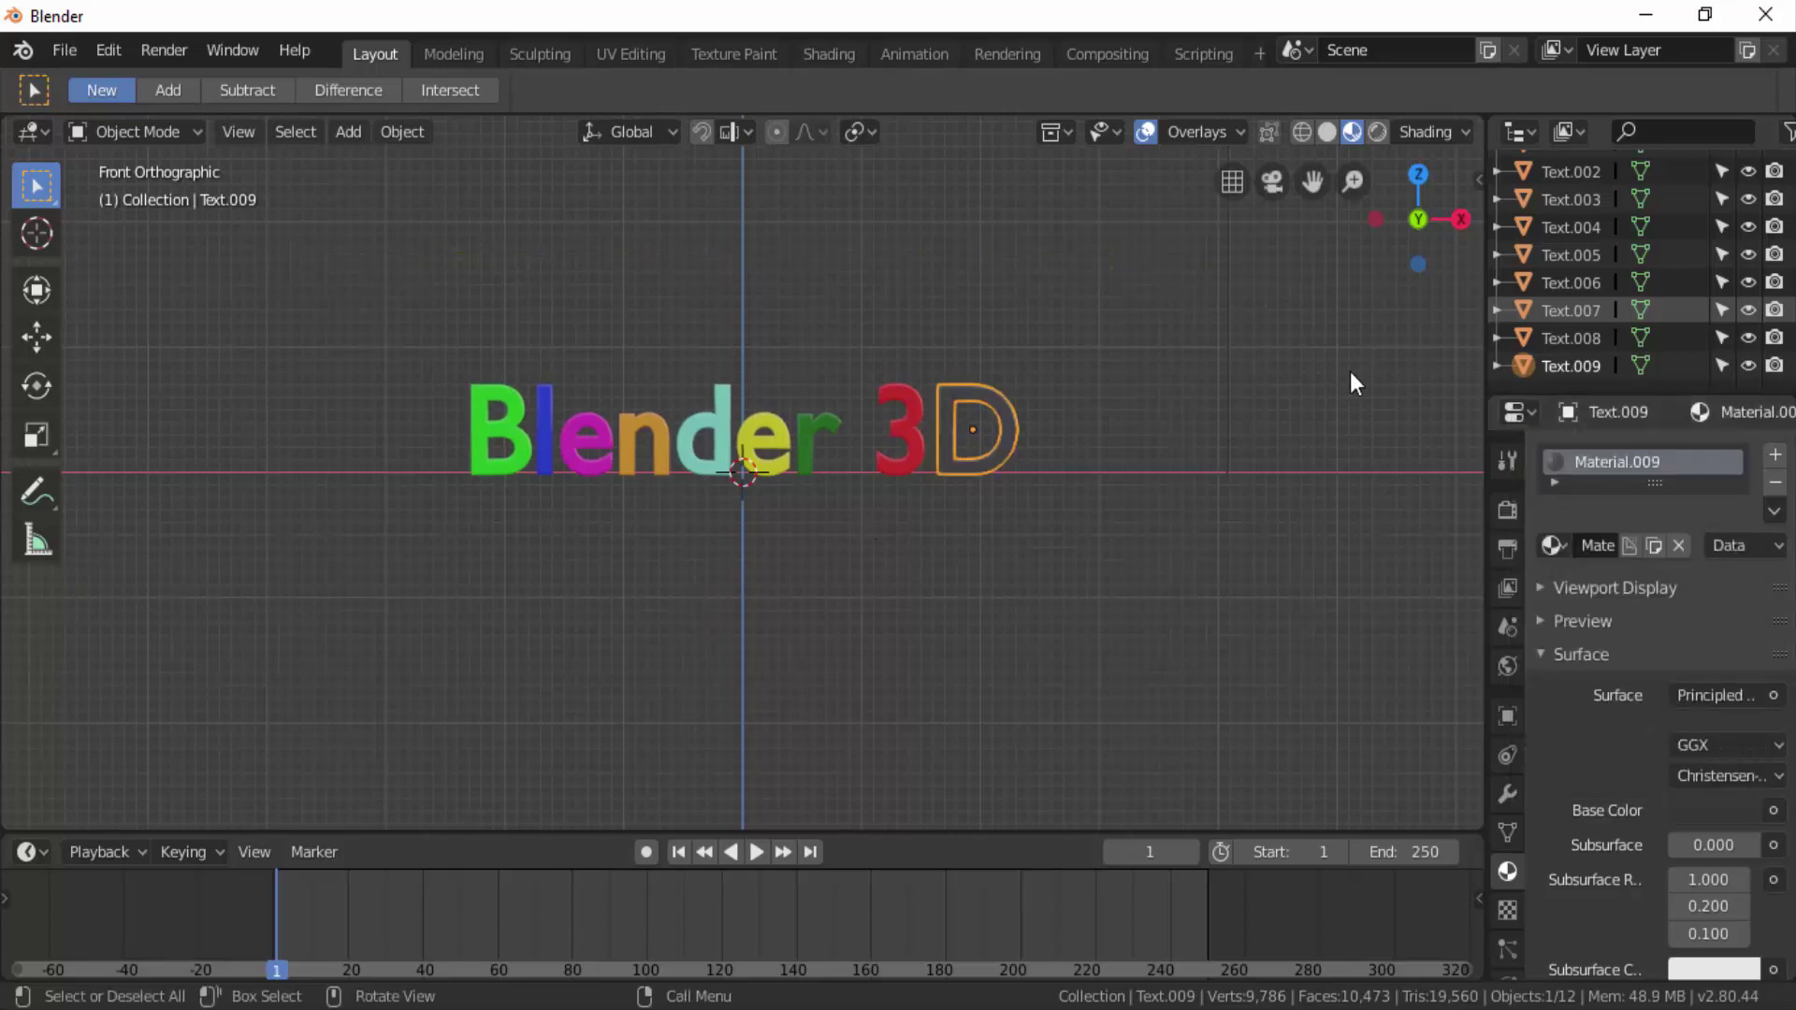
mouse_move(1362, 265)
left_mouse_down()
mouse_move(1286, 238)
mouse_move(1225, 302)
left_mouse_up()
scroll(622, 631, "up", 1)
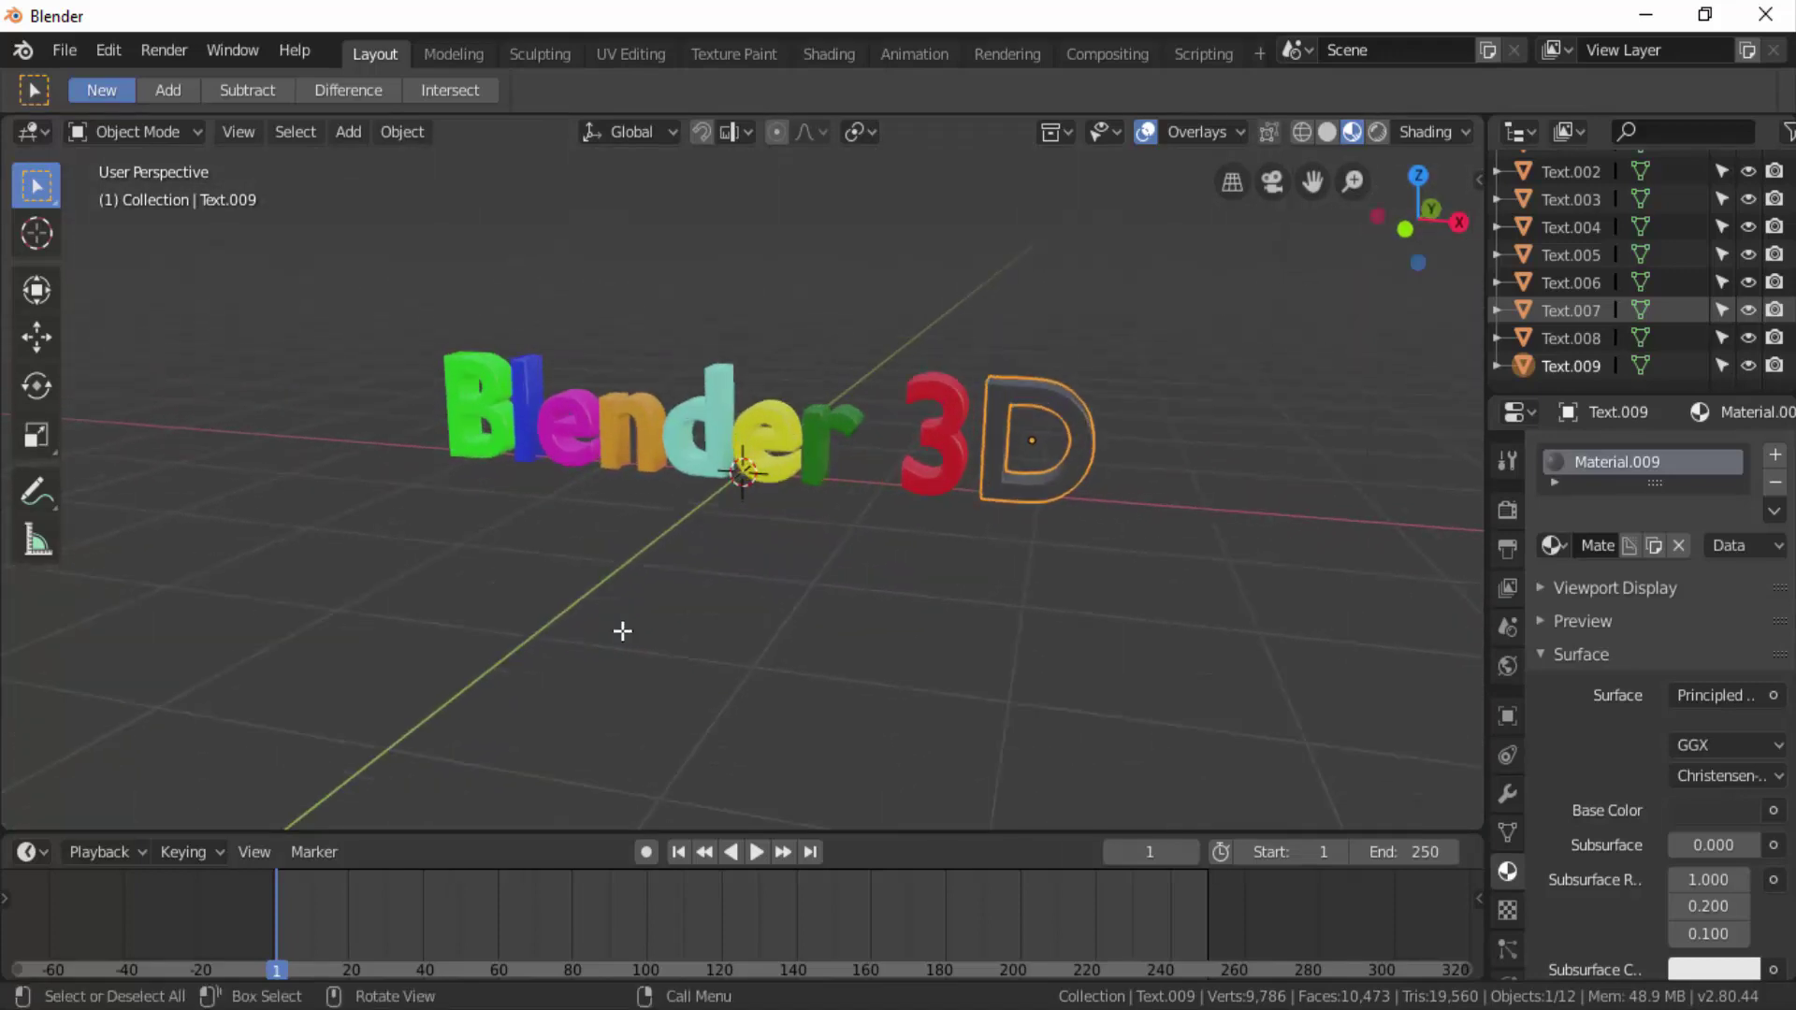
scroll(622, 631, "up", 3)
scroll(622, 632, "down", 1)
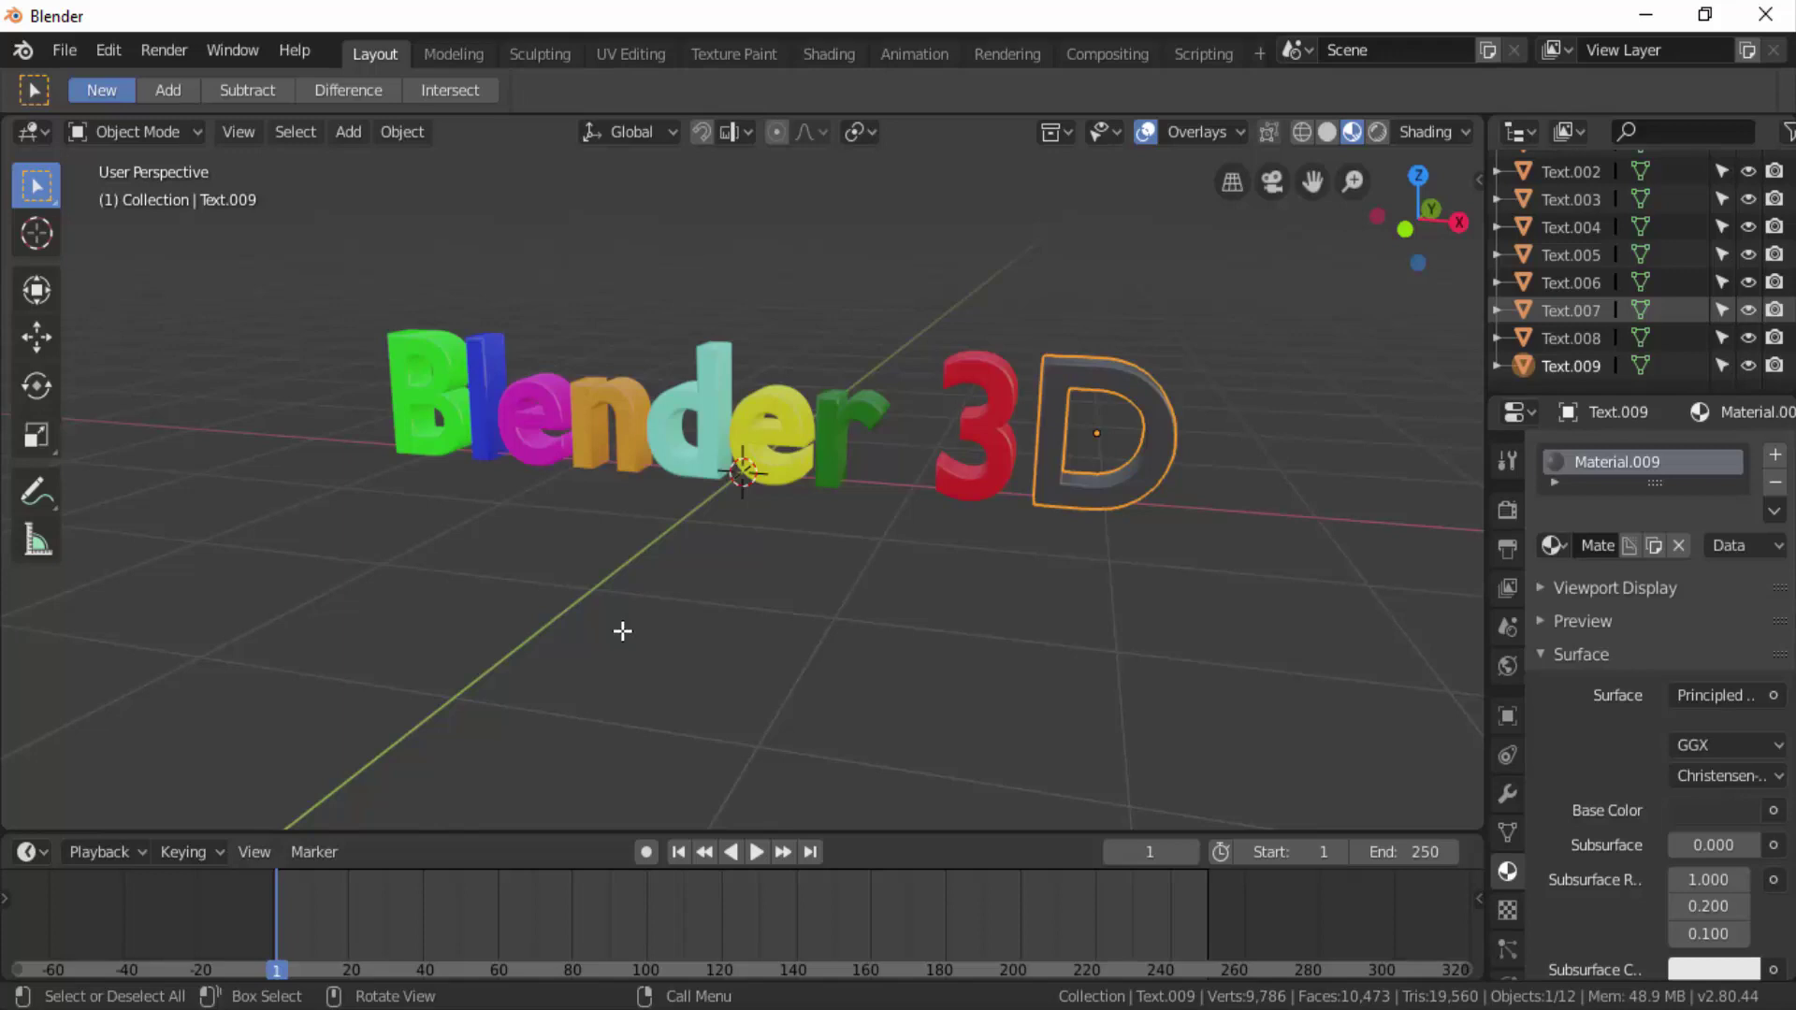
scroll(842, 580, "down", 1)
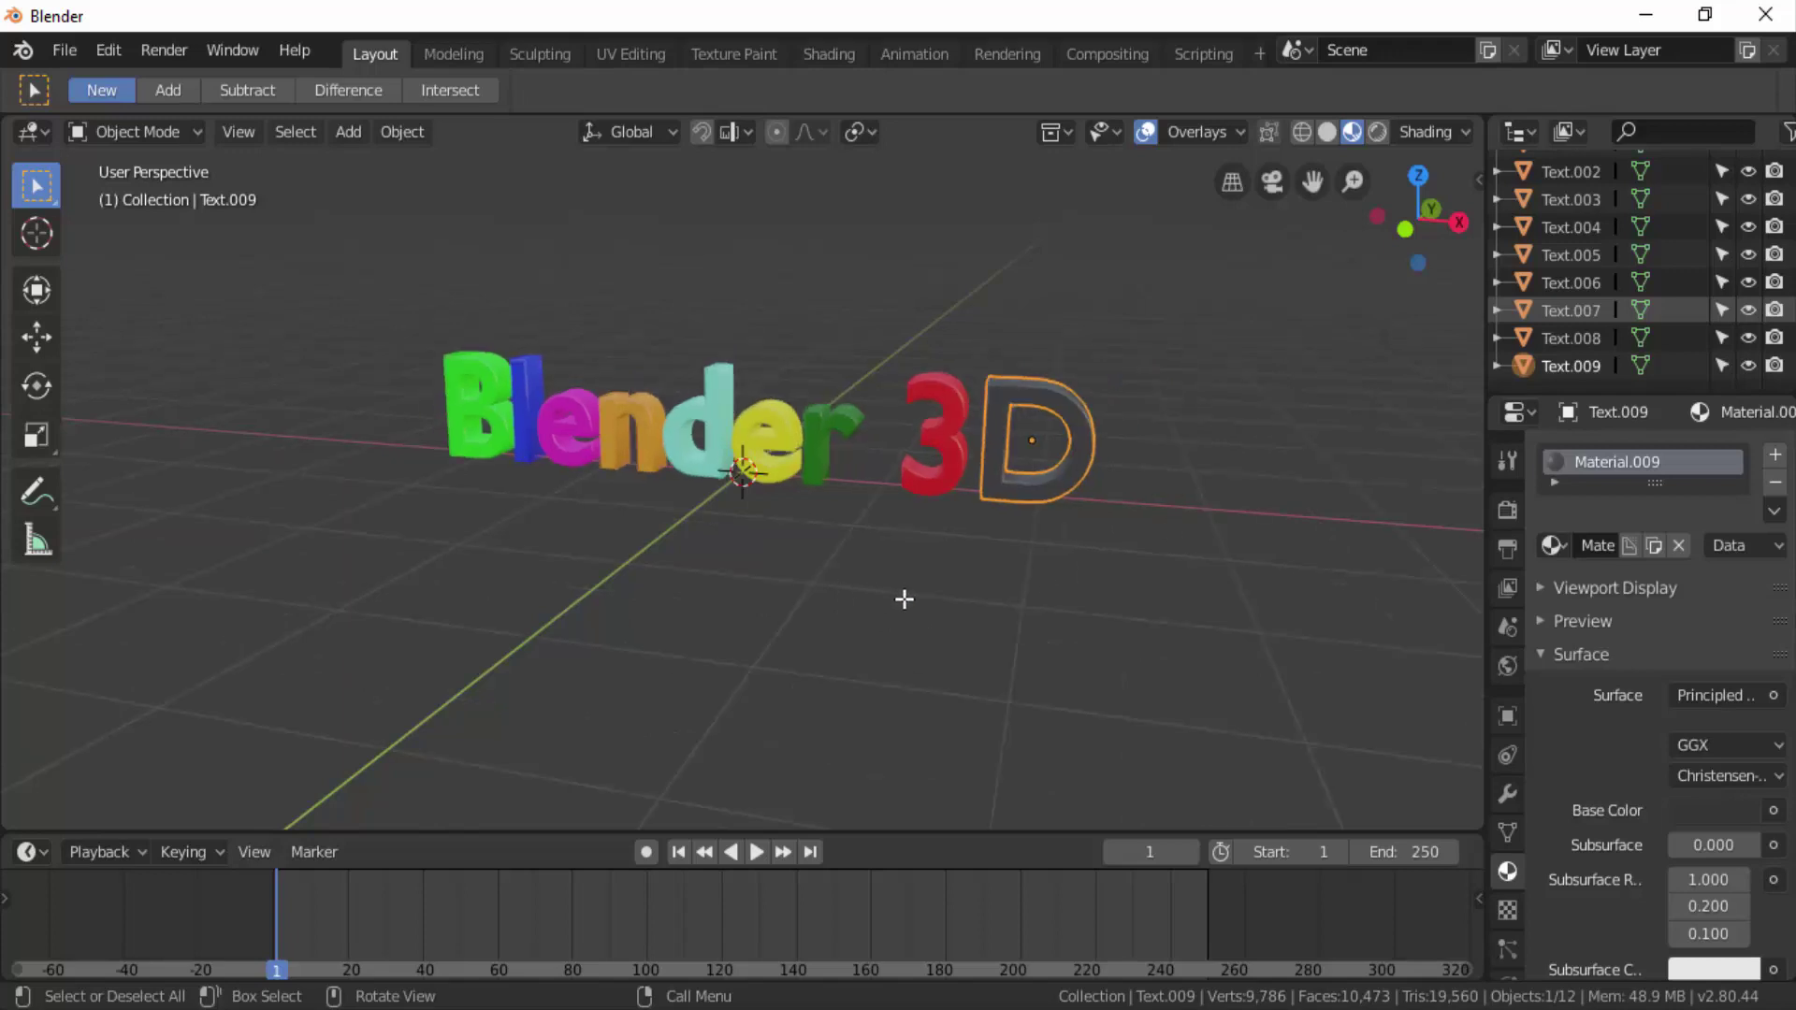
mouse_move(956, 615)
middle_mouse_down()
mouse_move(931, 655)
mouse_move(1023, 603)
middle_mouse_up()
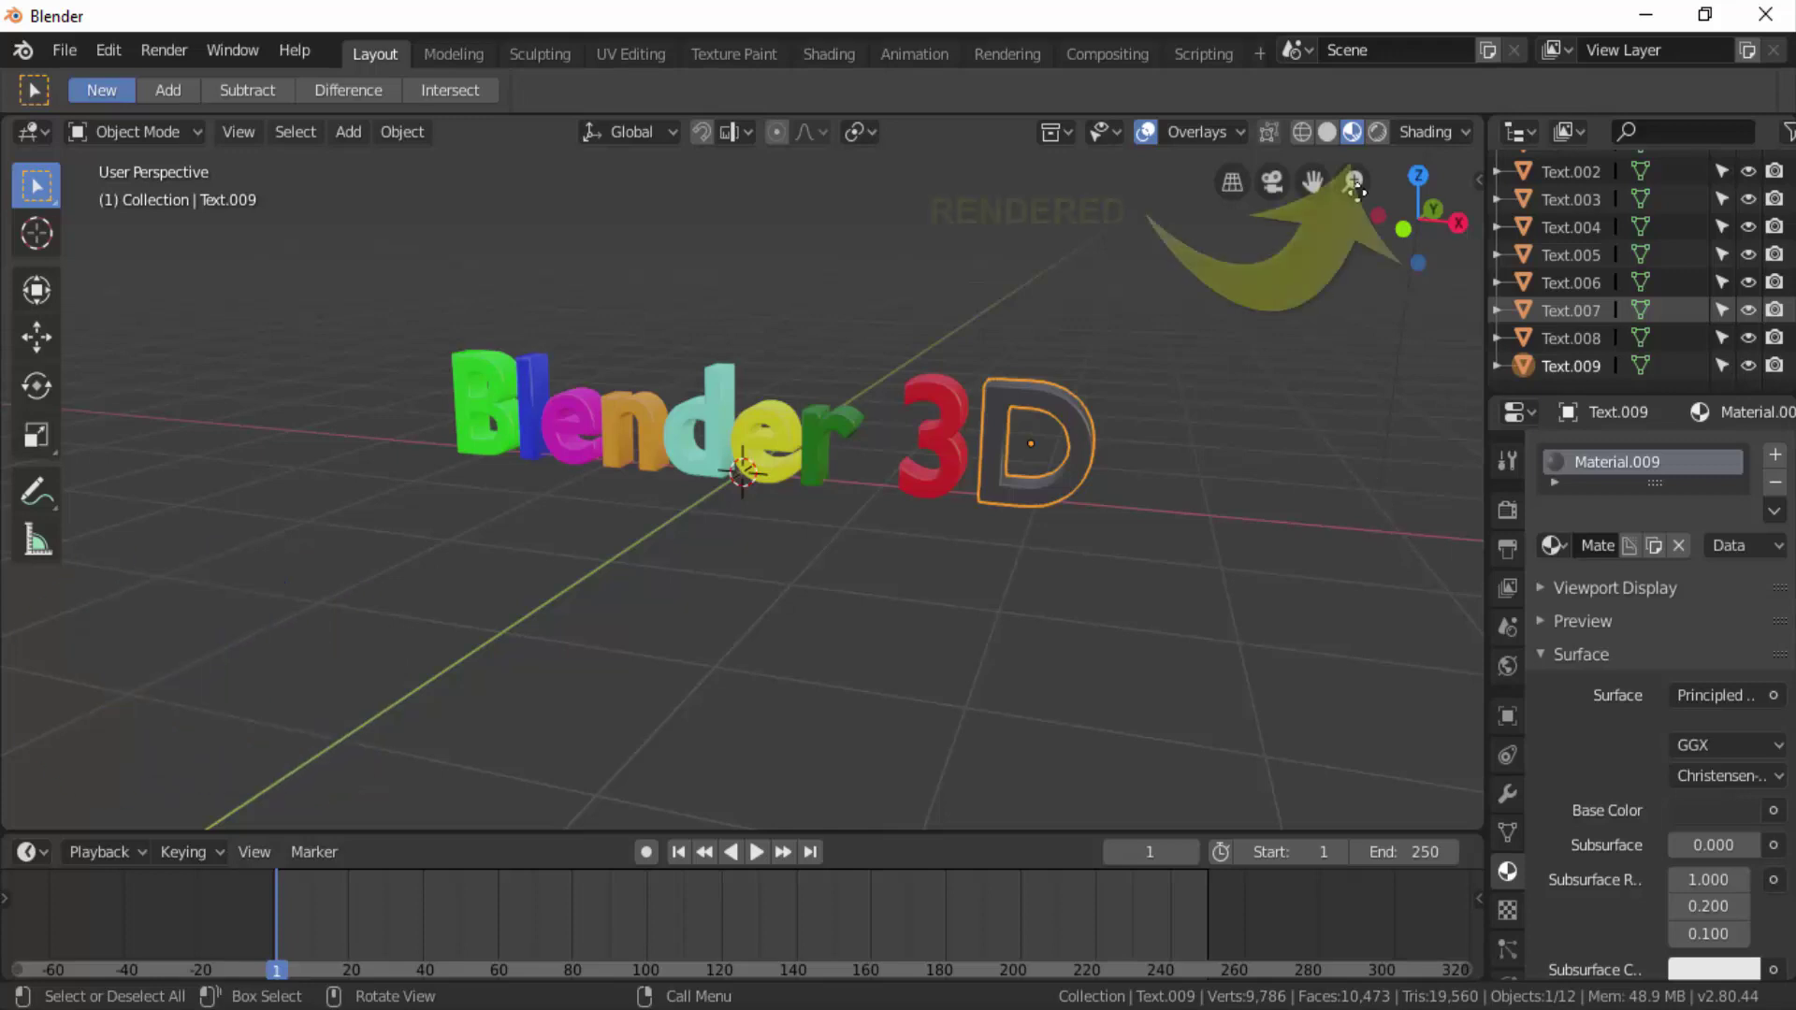
Switch the viewport to Rendered shading and orbit and zoom out around the letters.
left_click(1381, 131)
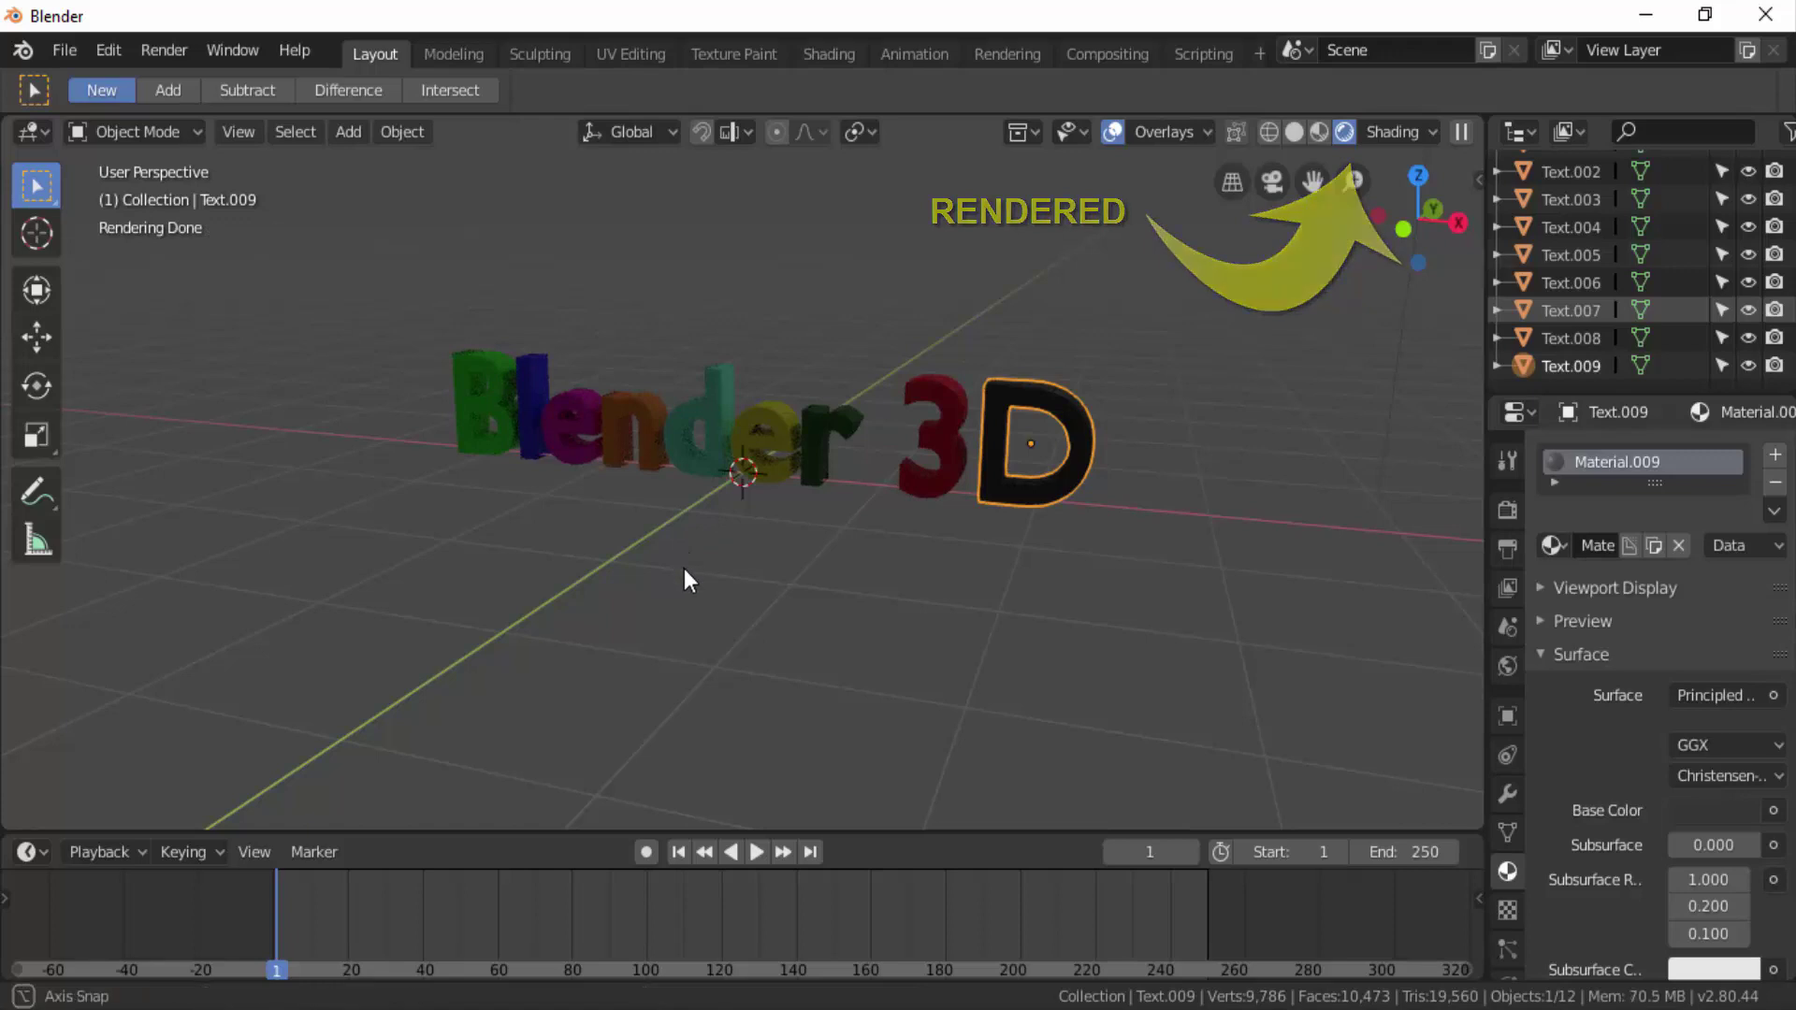
mouse_move(682, 568)
middle_mouse_down()
mouse_move(769, 584)
mouse_move(729, 589)
mouse_move(866, 577)
middle_mouse_up()
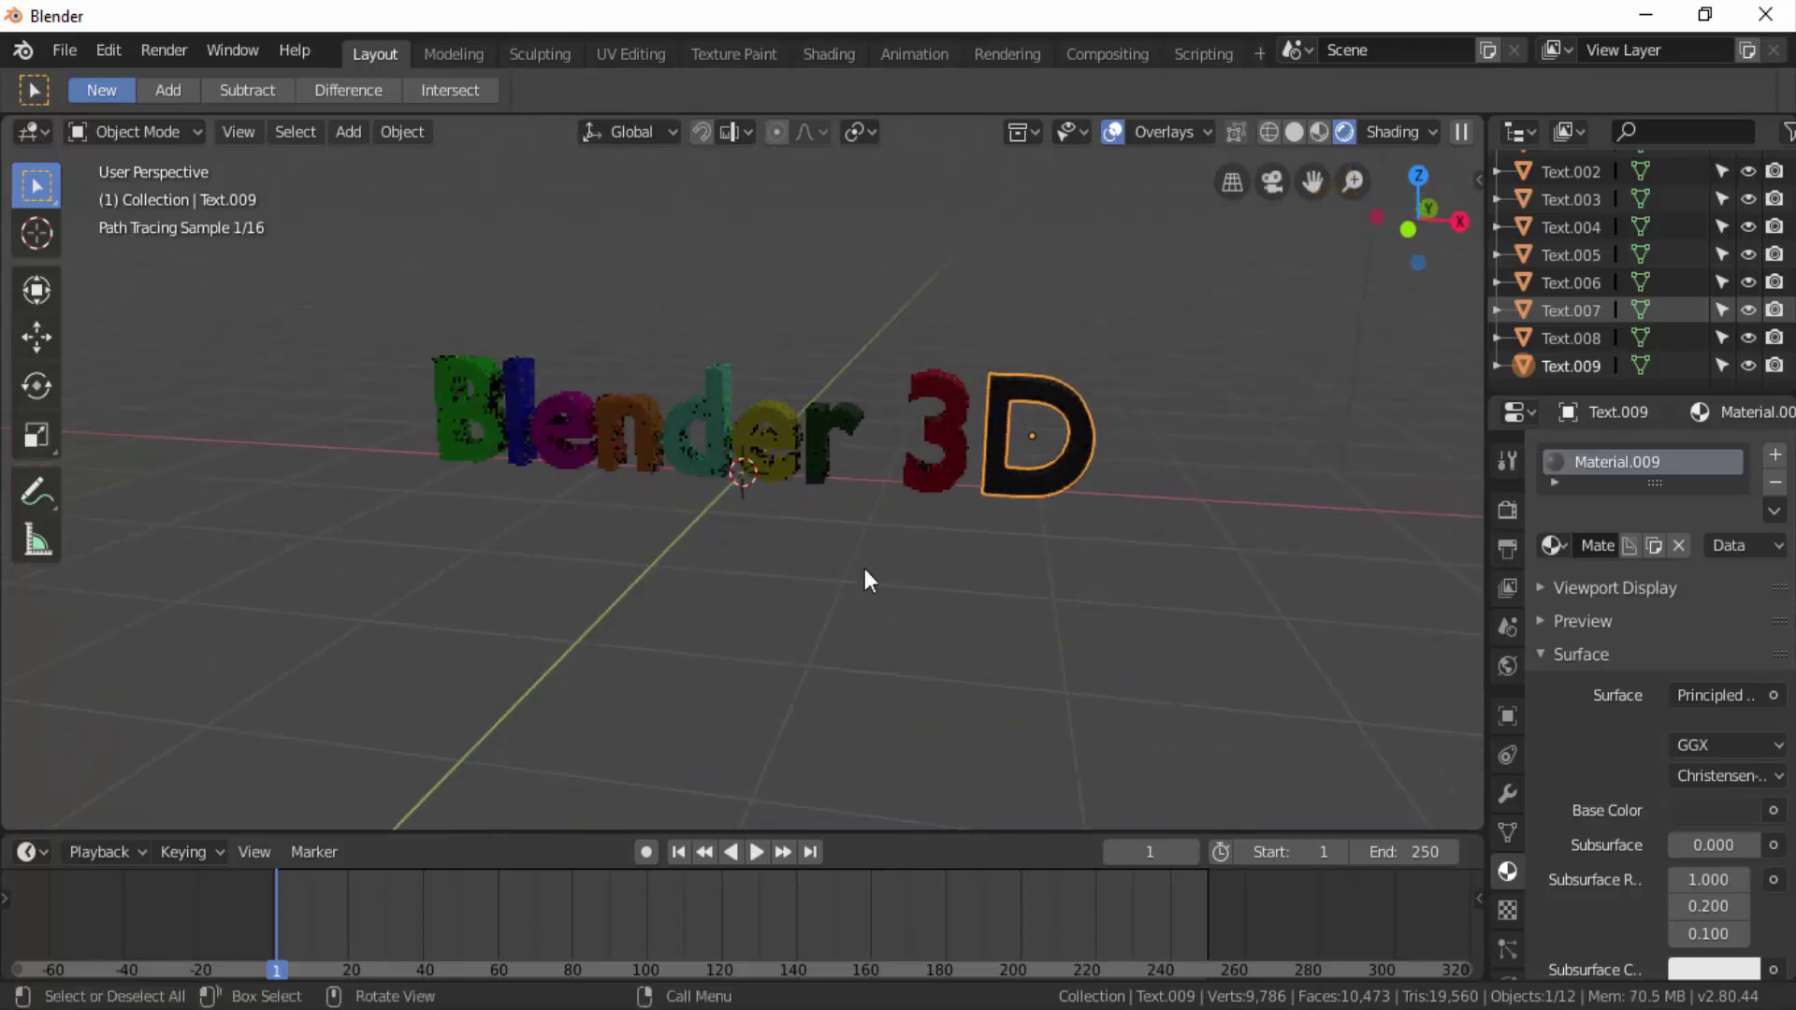
scroll(1109, 569, "down", 3)
scroll(1114, 563, "down", 2)
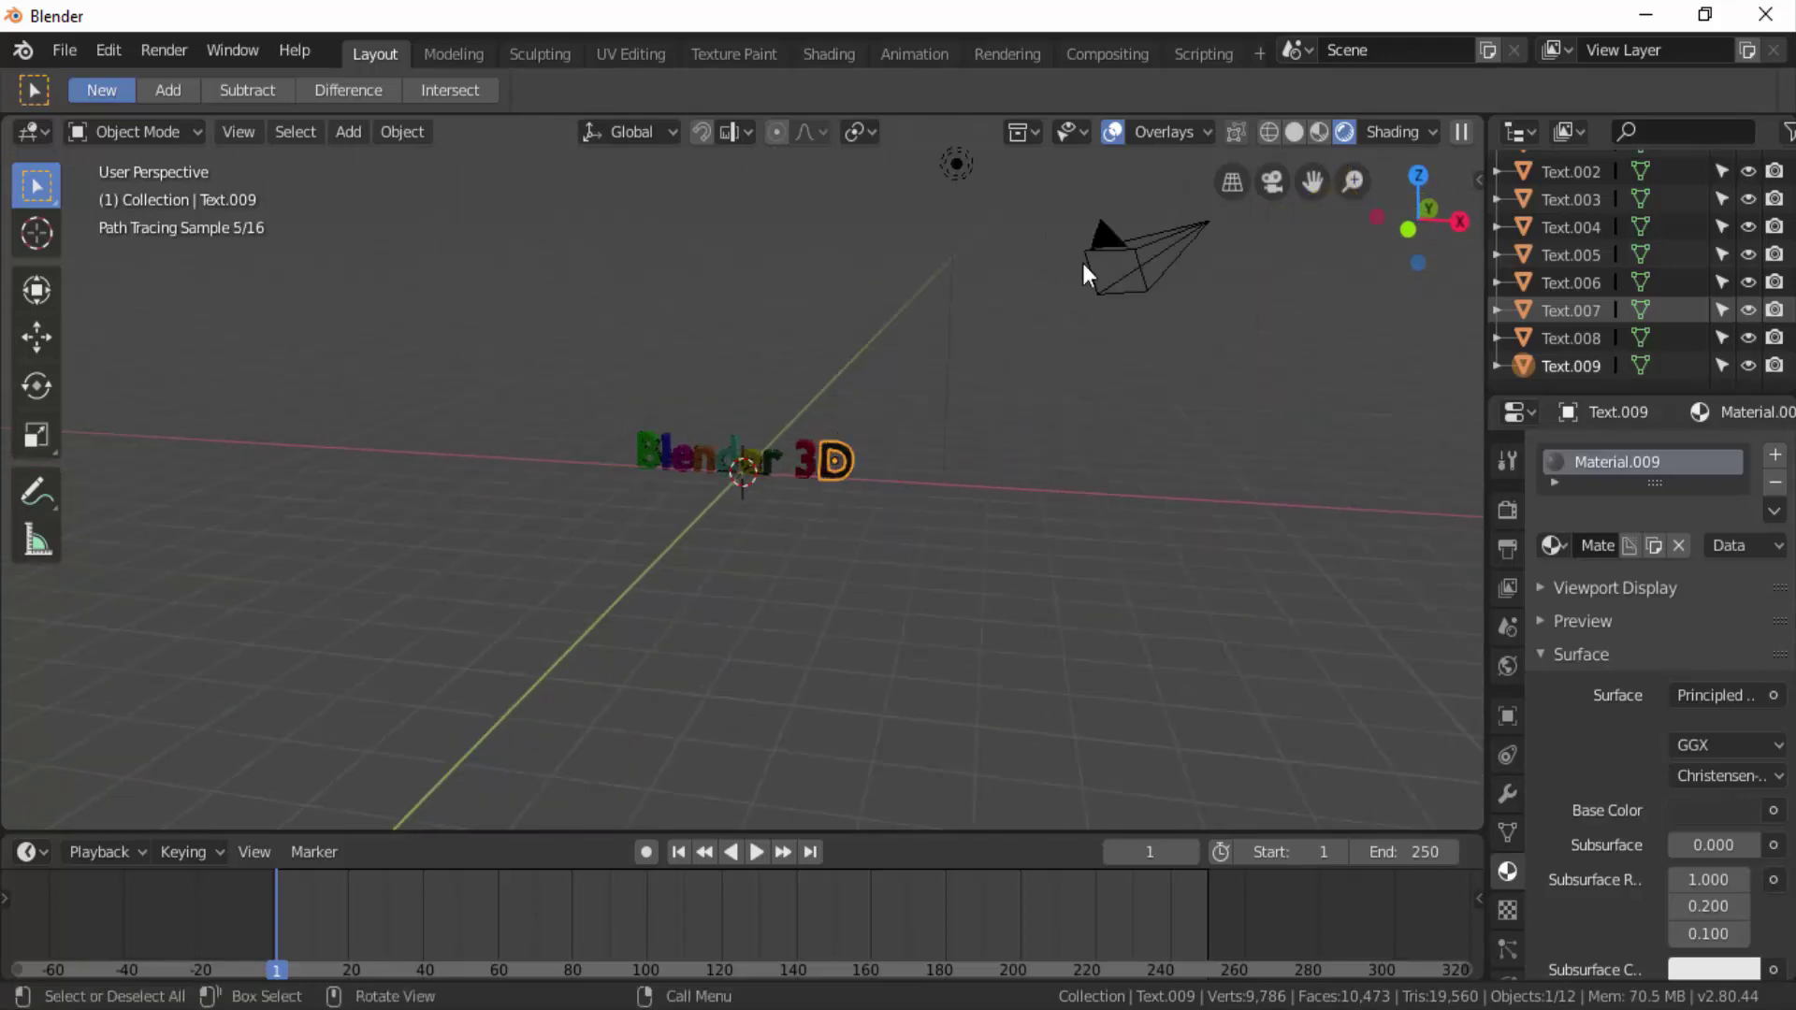
Move the point light along Y so it sits in front of the text.
left_click(958, 164)
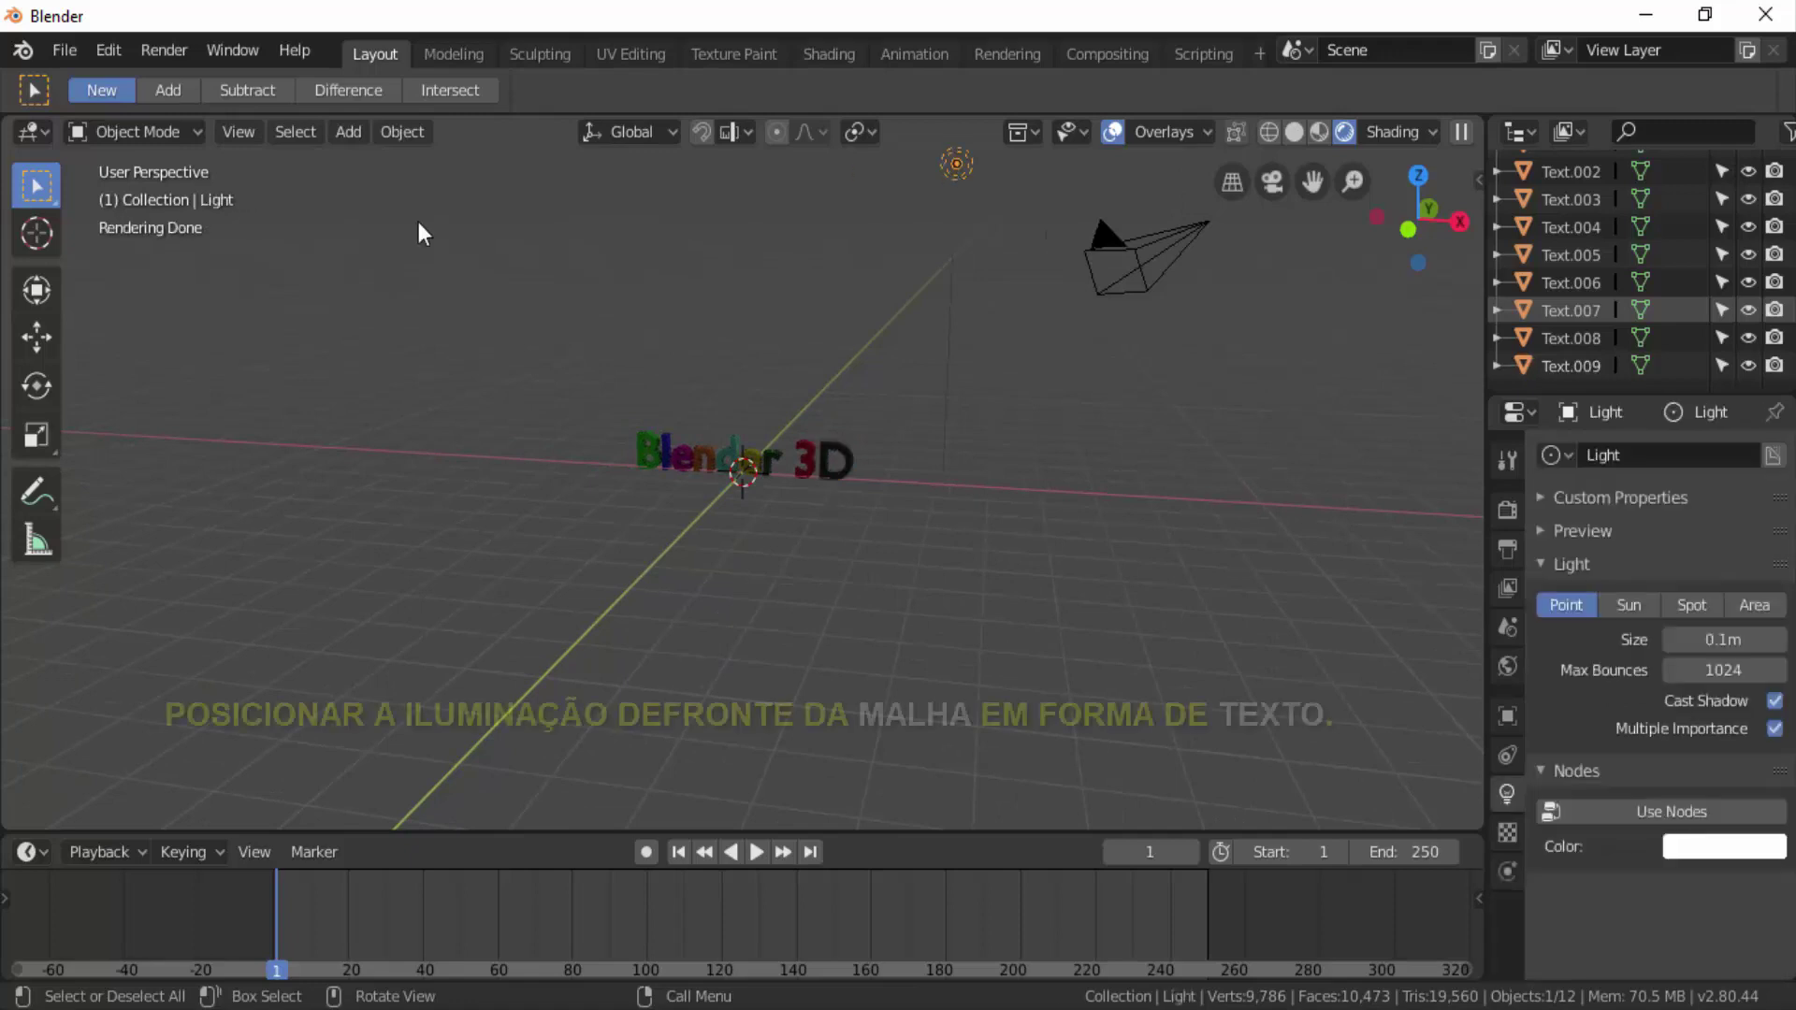
left_click(45, 335)
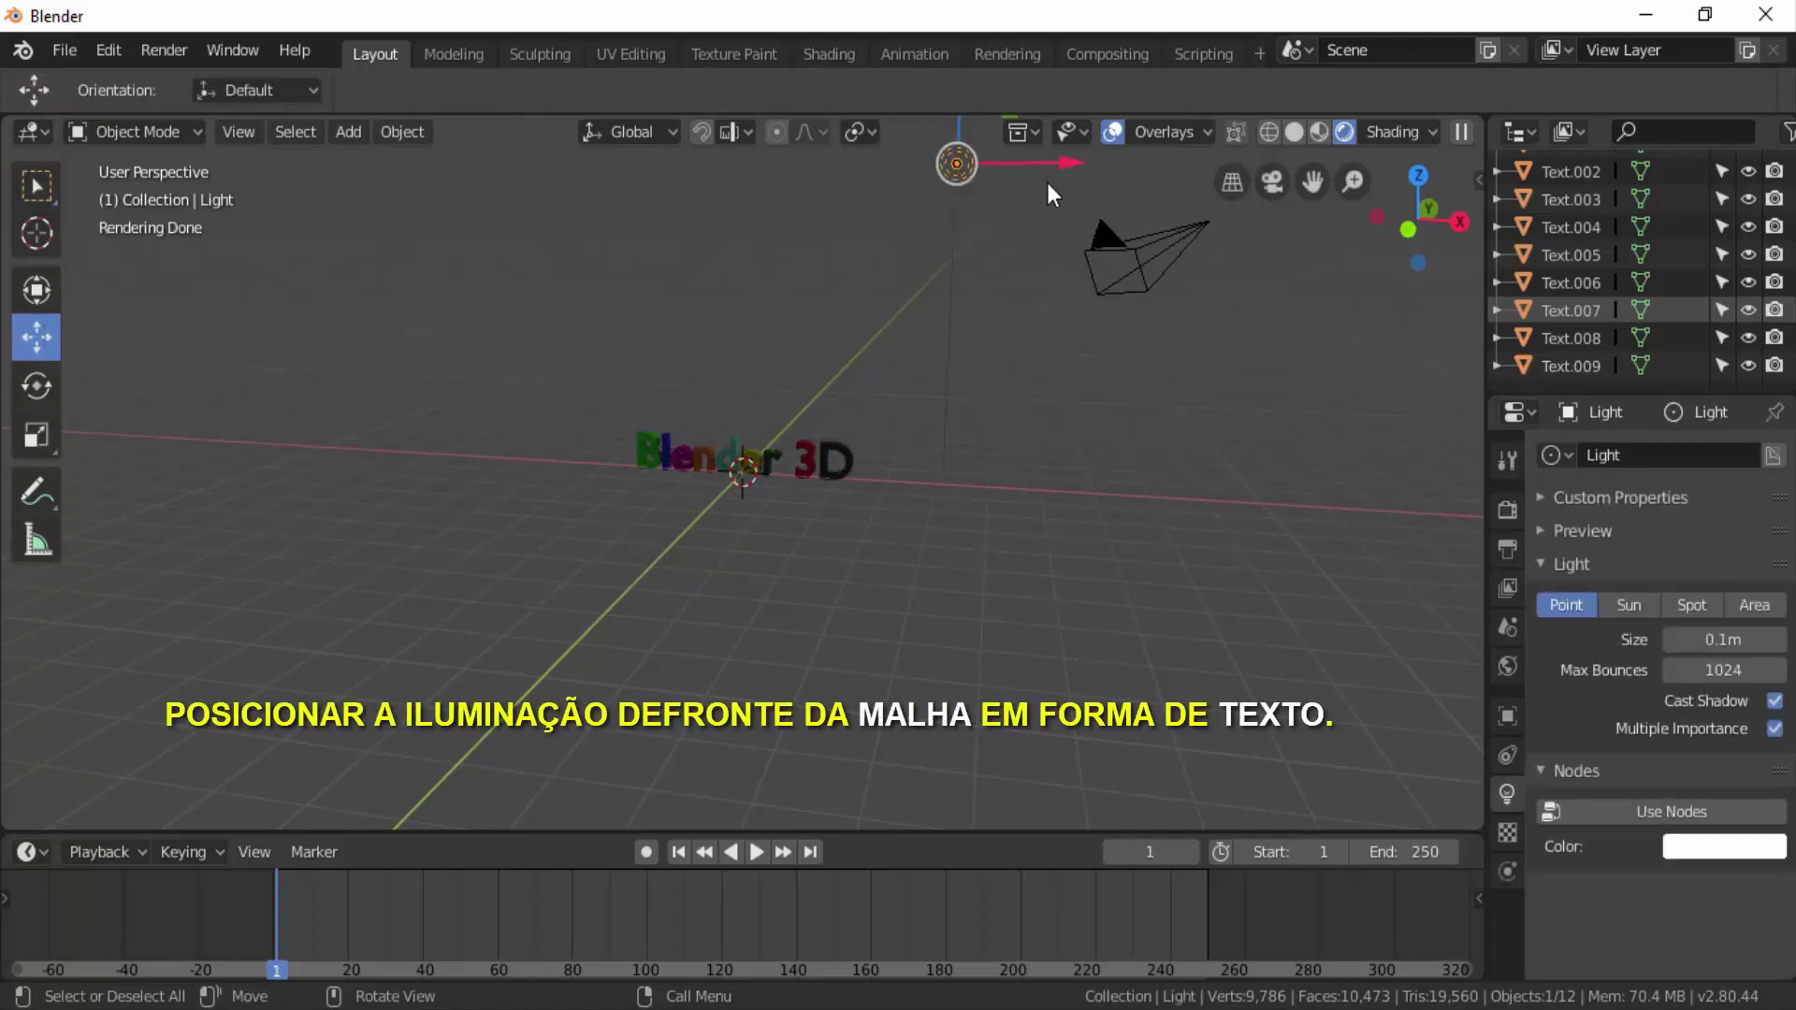
mouse_move(1046, 183)
middle_mouse_down()
mouse_move(1059, 358)
mouse_move(978, 386)
mouse_move(1020, 245)
middle_mouse_up()
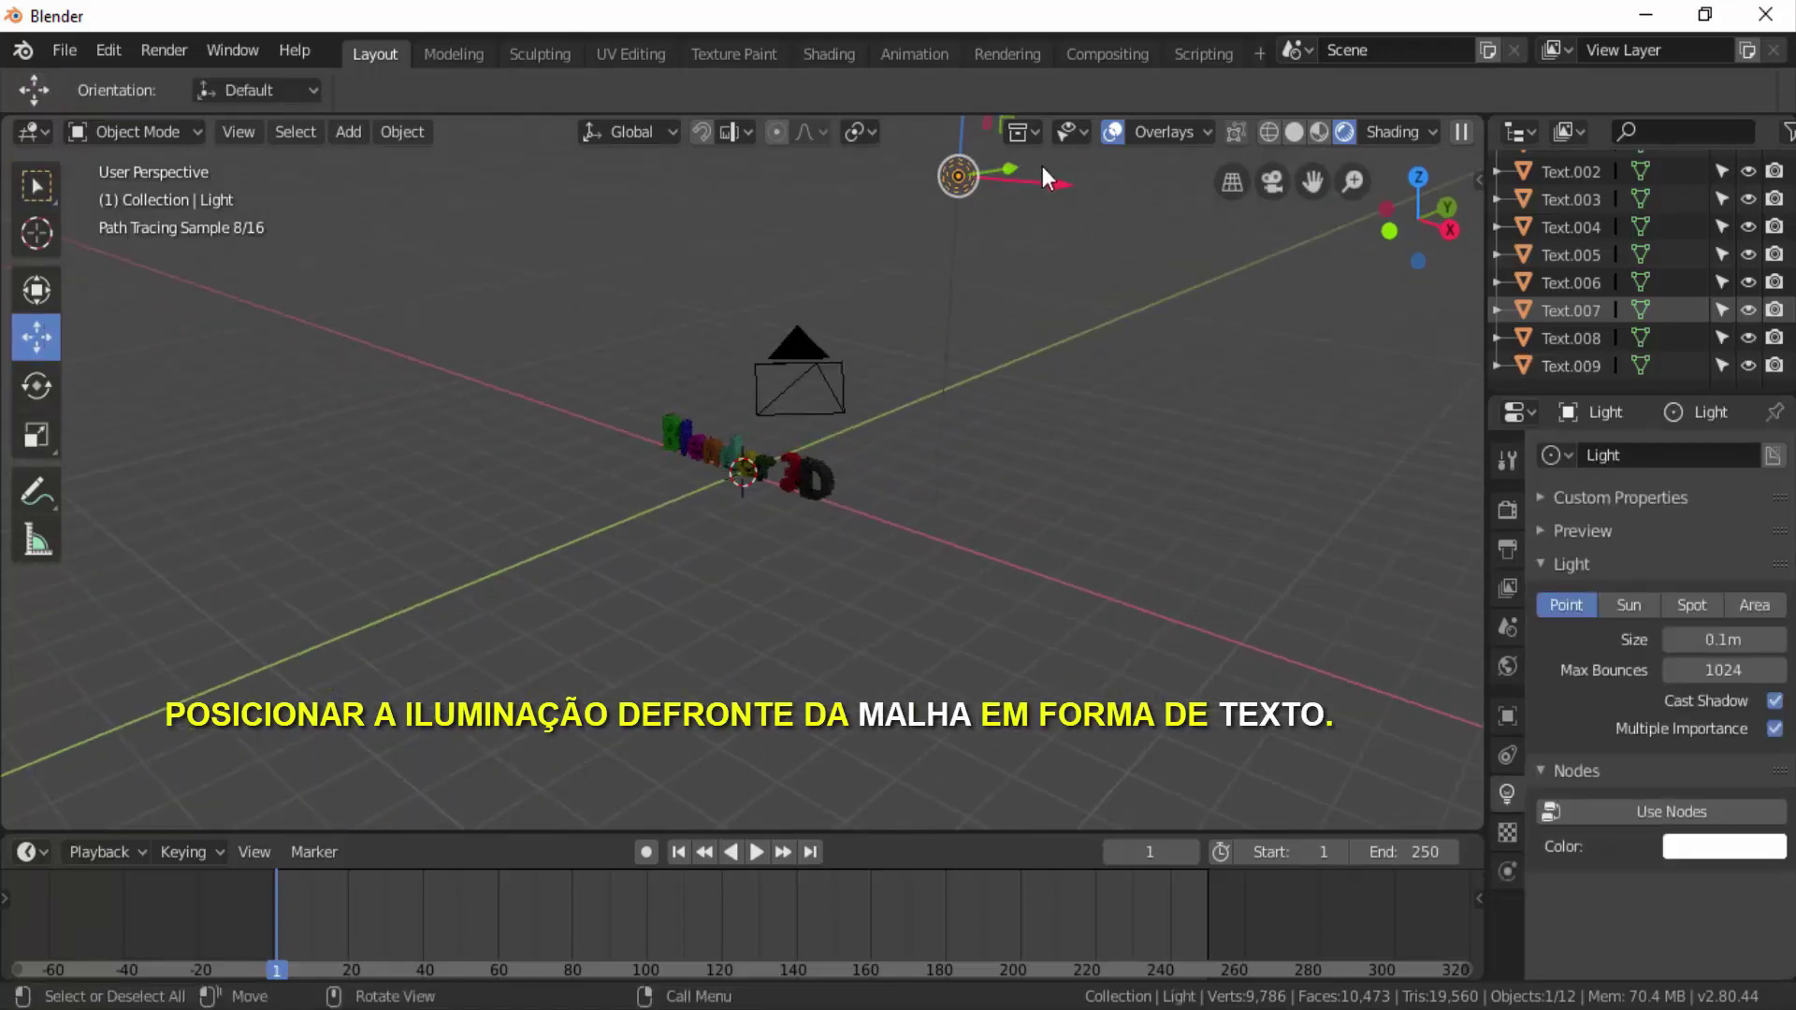
left_click_drag(1005, 169, 690, 215)
mouse_move(1109, 739)
middle_mouse_down()
mouse_move(1315, 696)
mouse_move(968, 621)
middle_mouse_up()
scroll(970, 619, "up", 2)
scroll(849, 624, "up", 3)
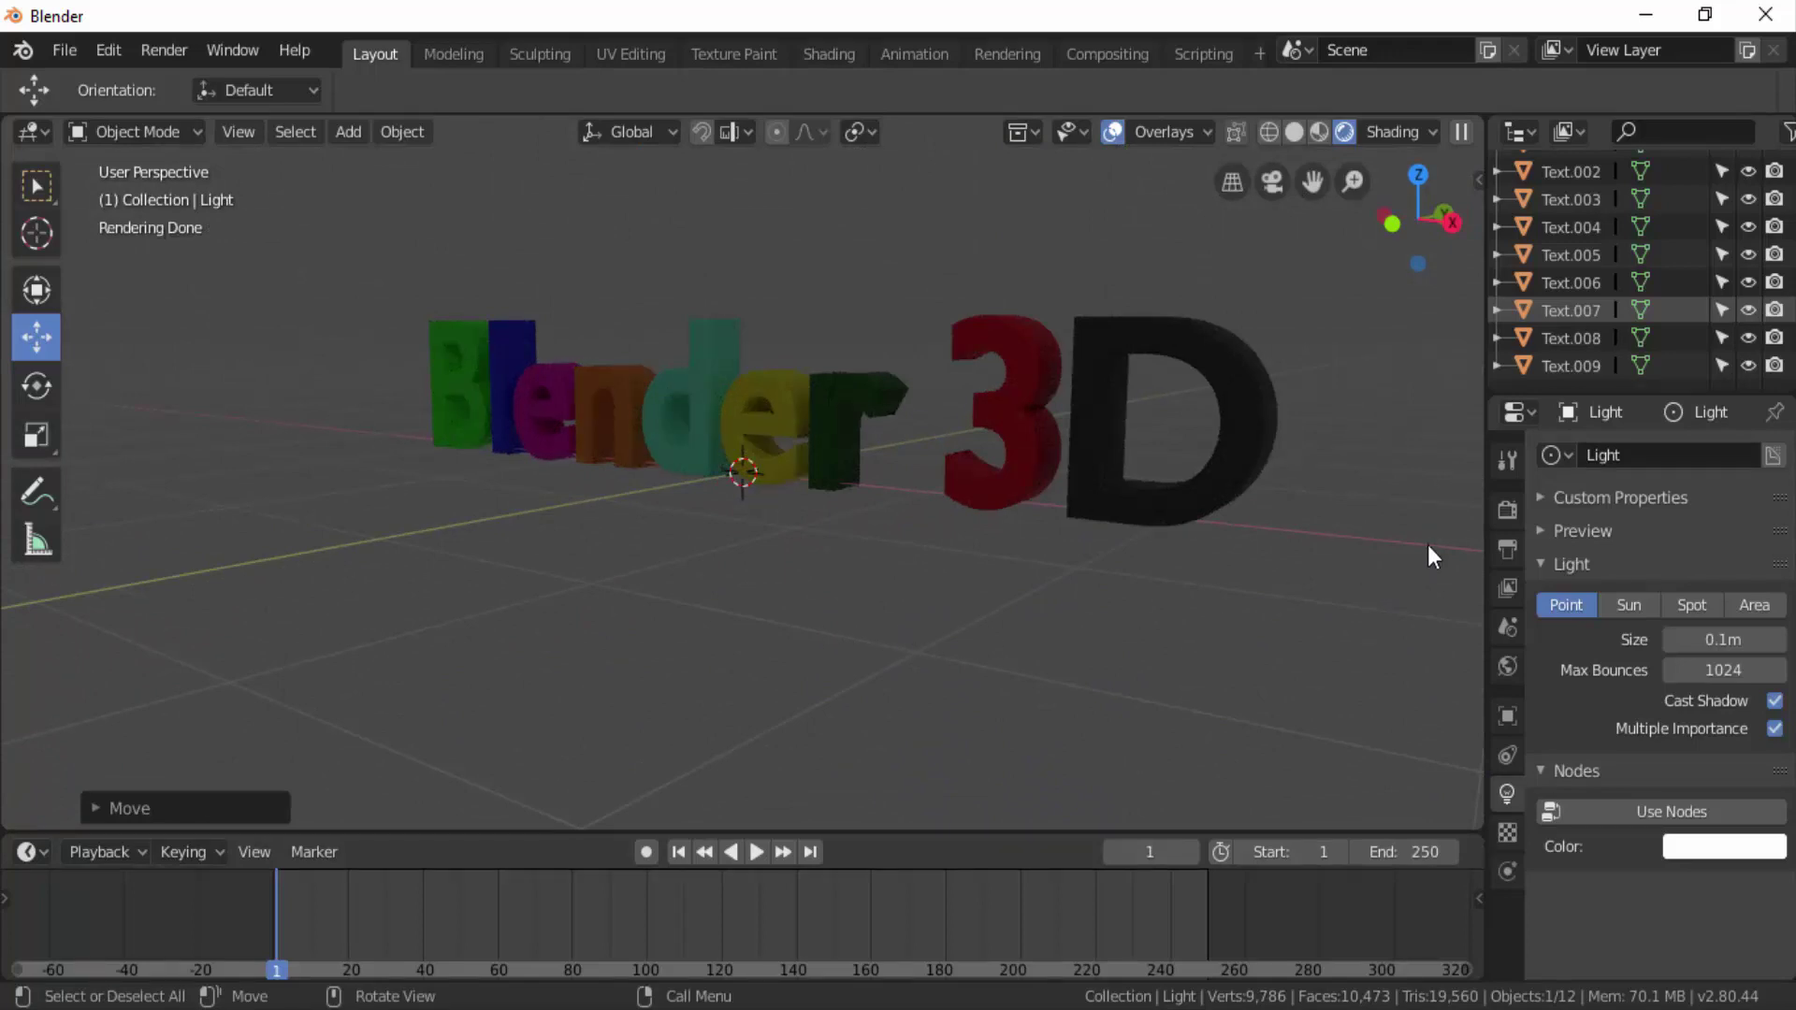
Change the render engine from Cycles to Eevee in Render Properties.
left_click(1508, 509)
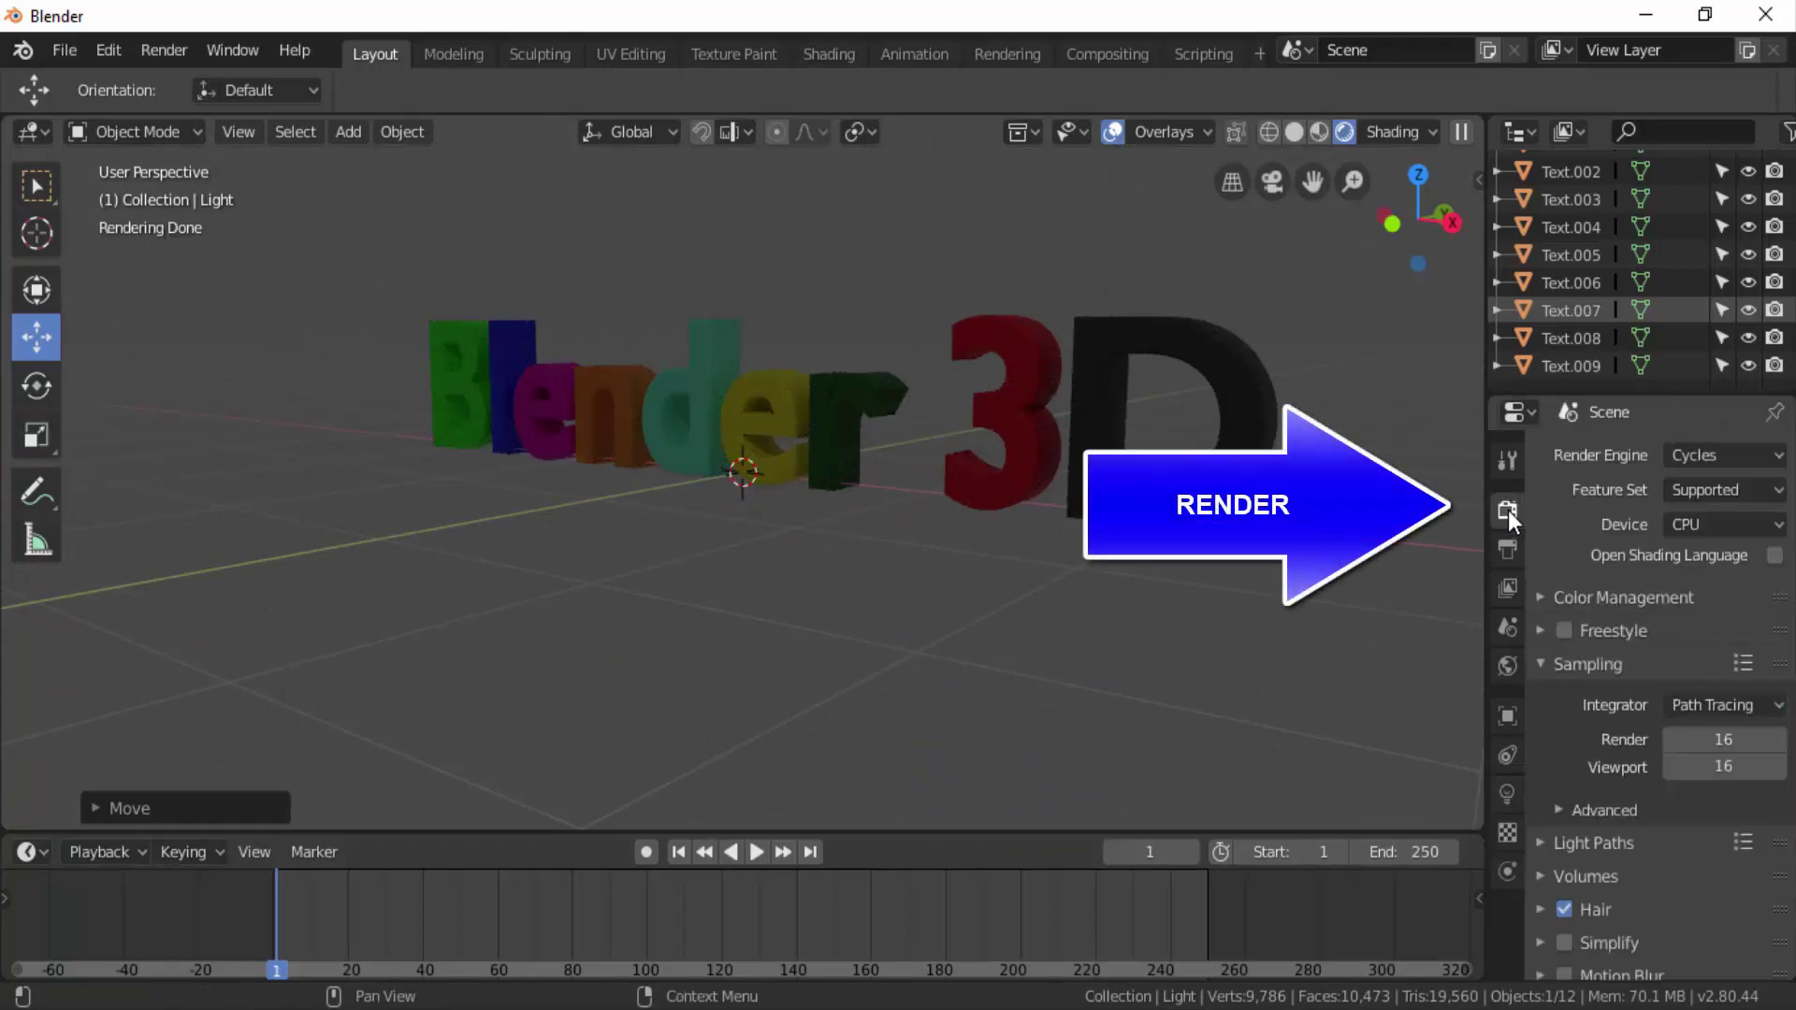
left_click(1695, 454)
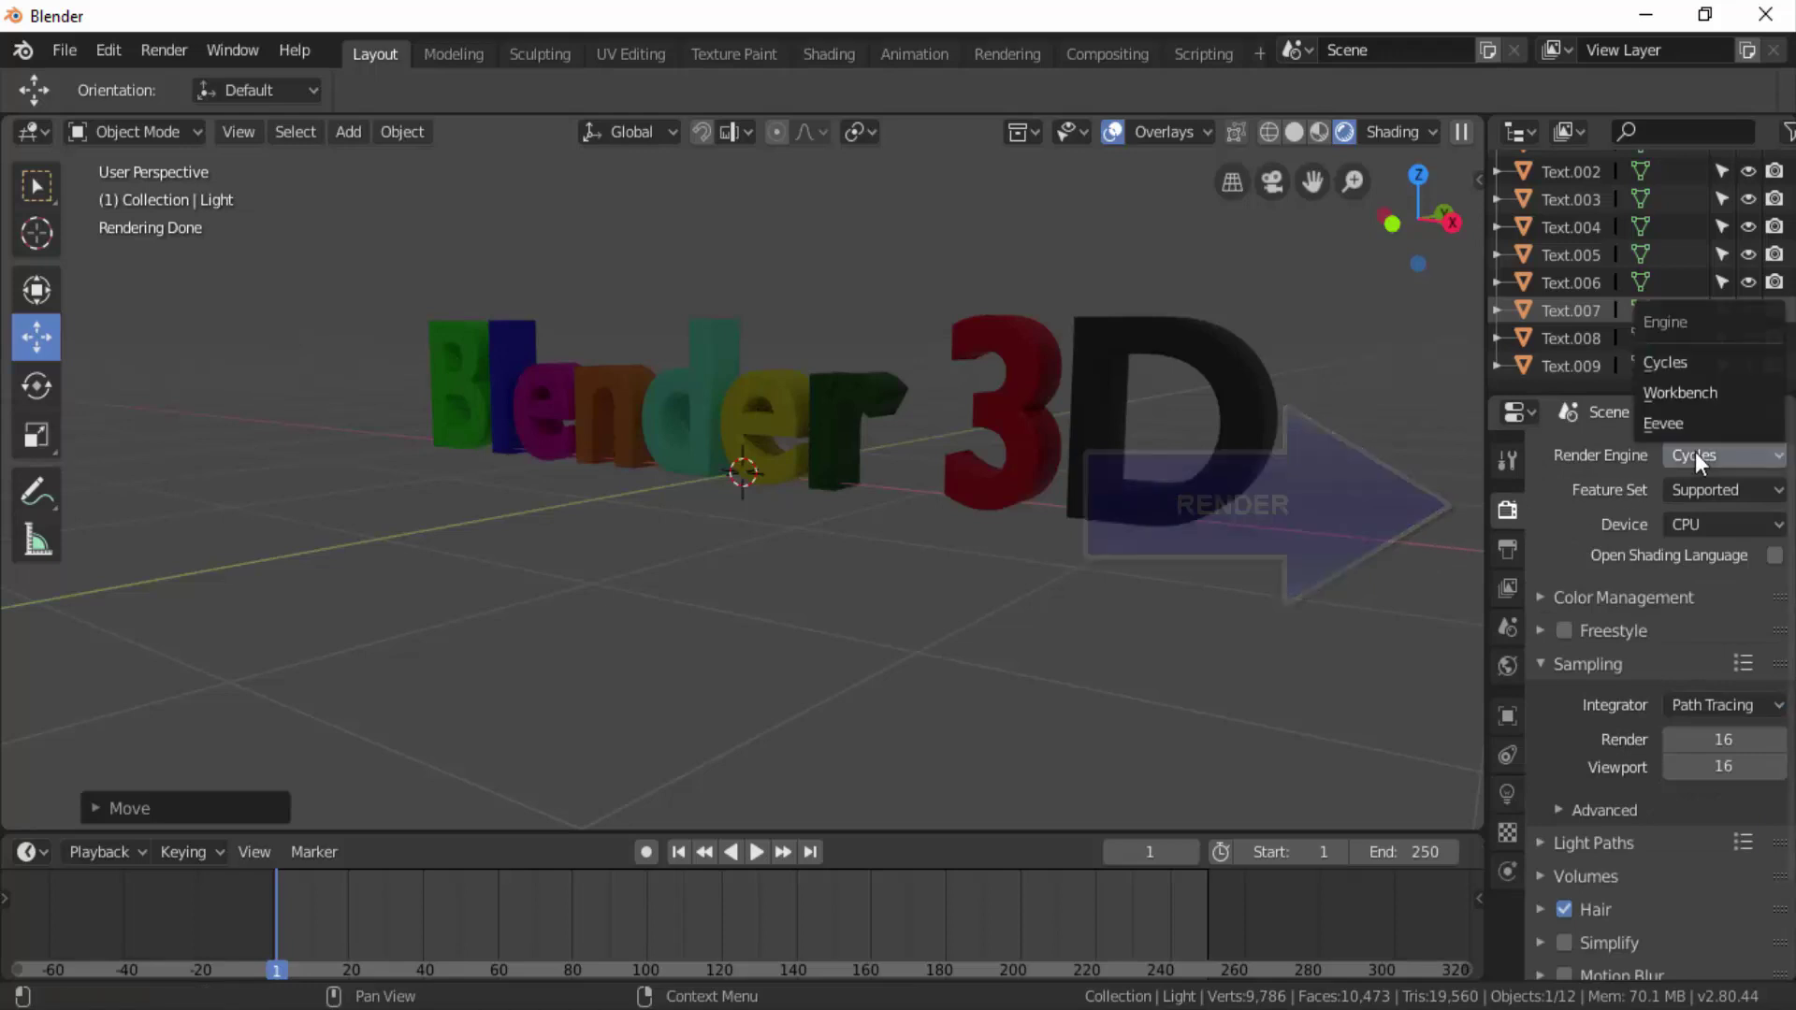
left_click(1669, 422)
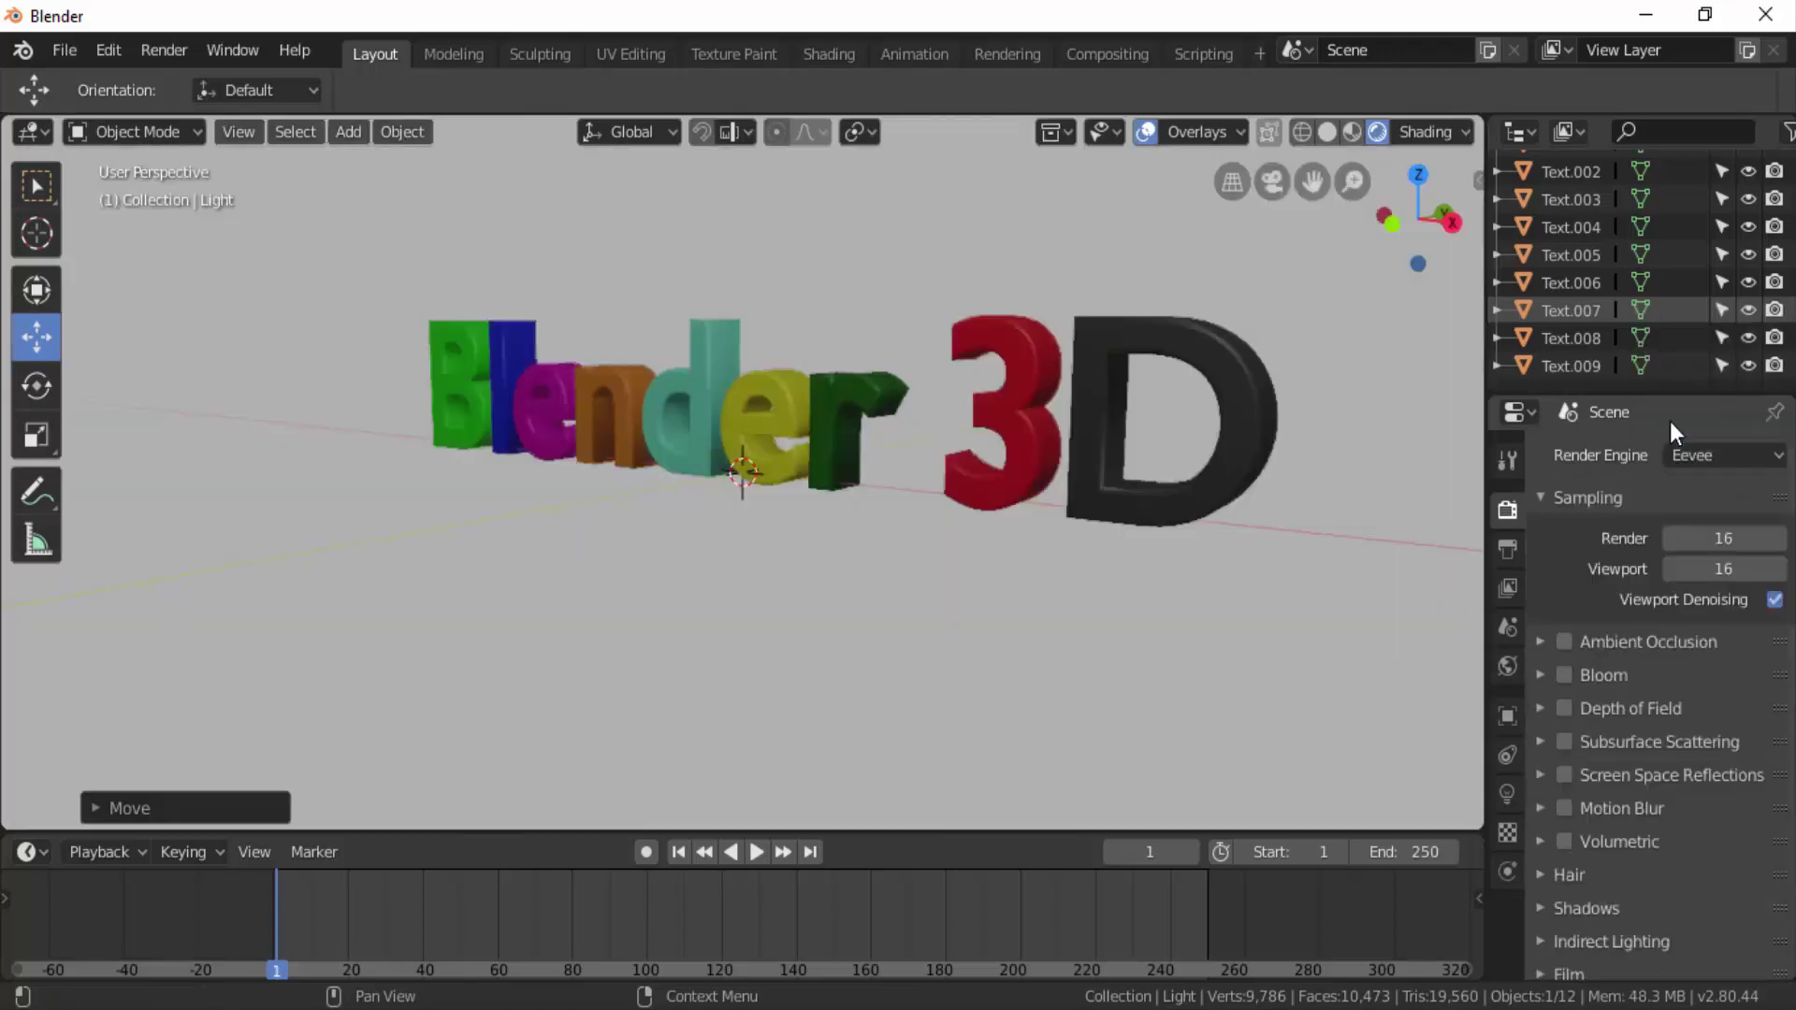
scroll(709, 726, "down", 3)
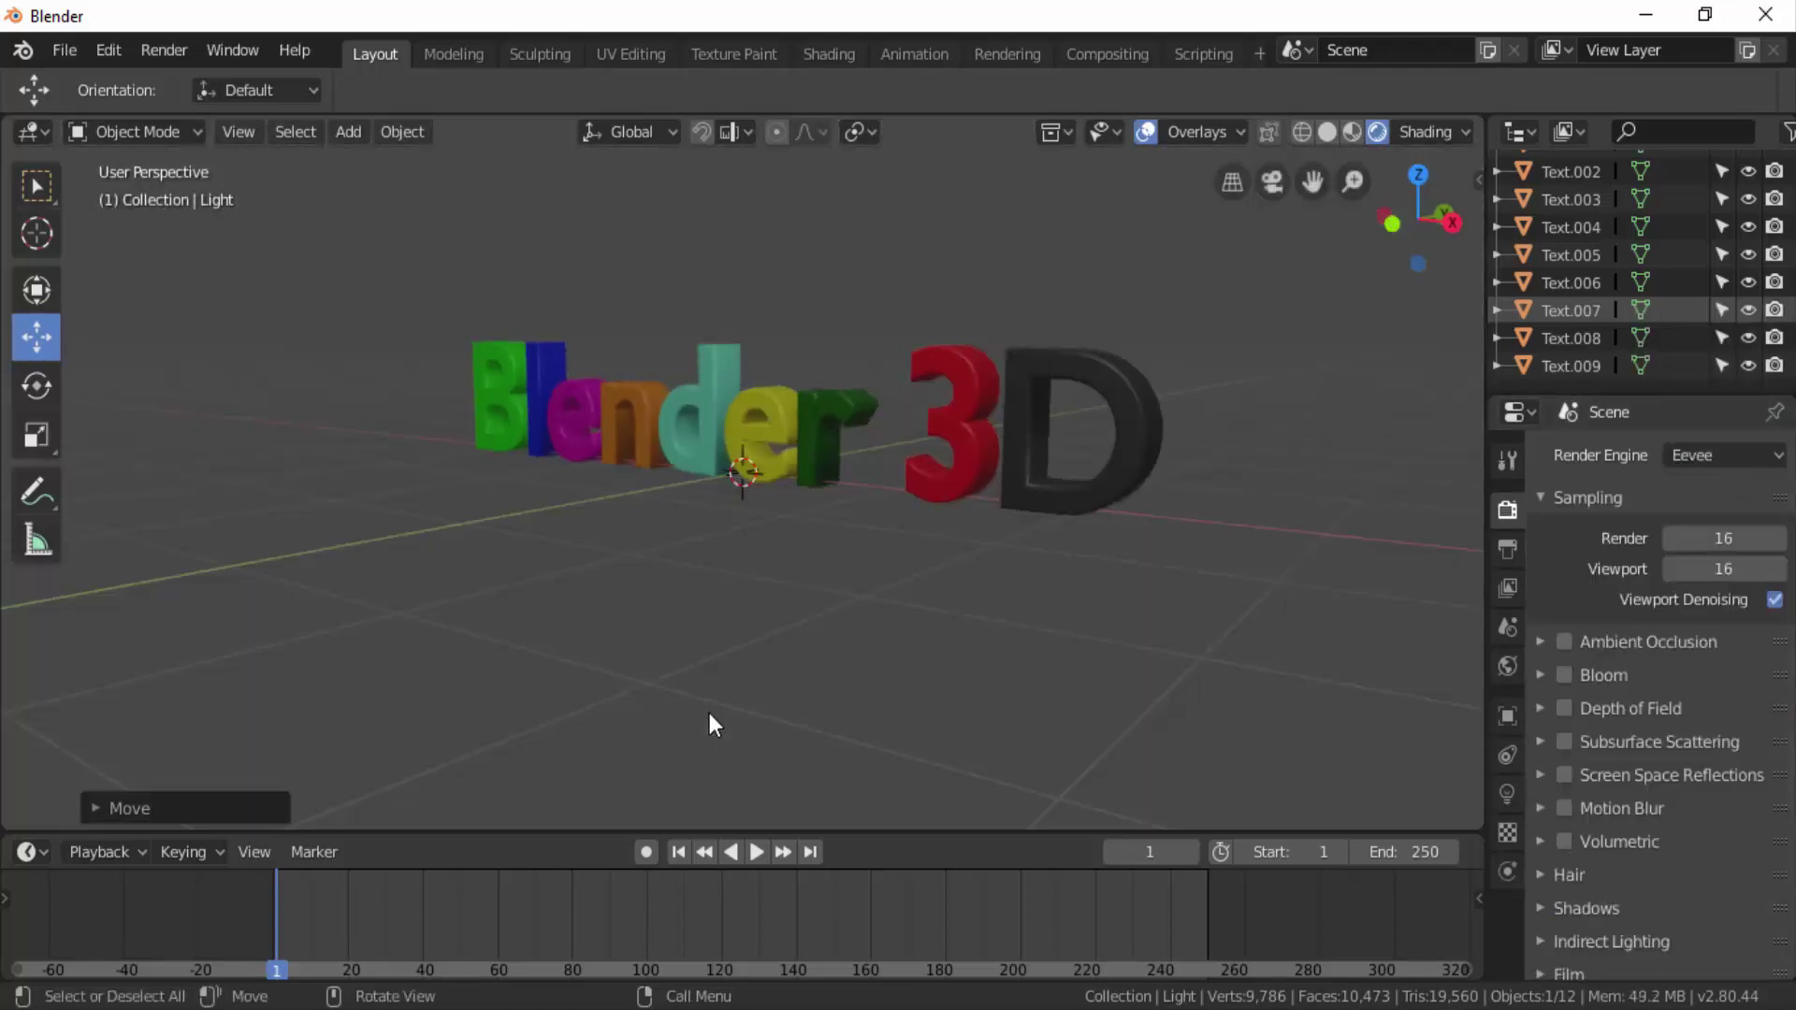
Render a test still image, close it, and view the scene through the camera.
left_click(163, 49)
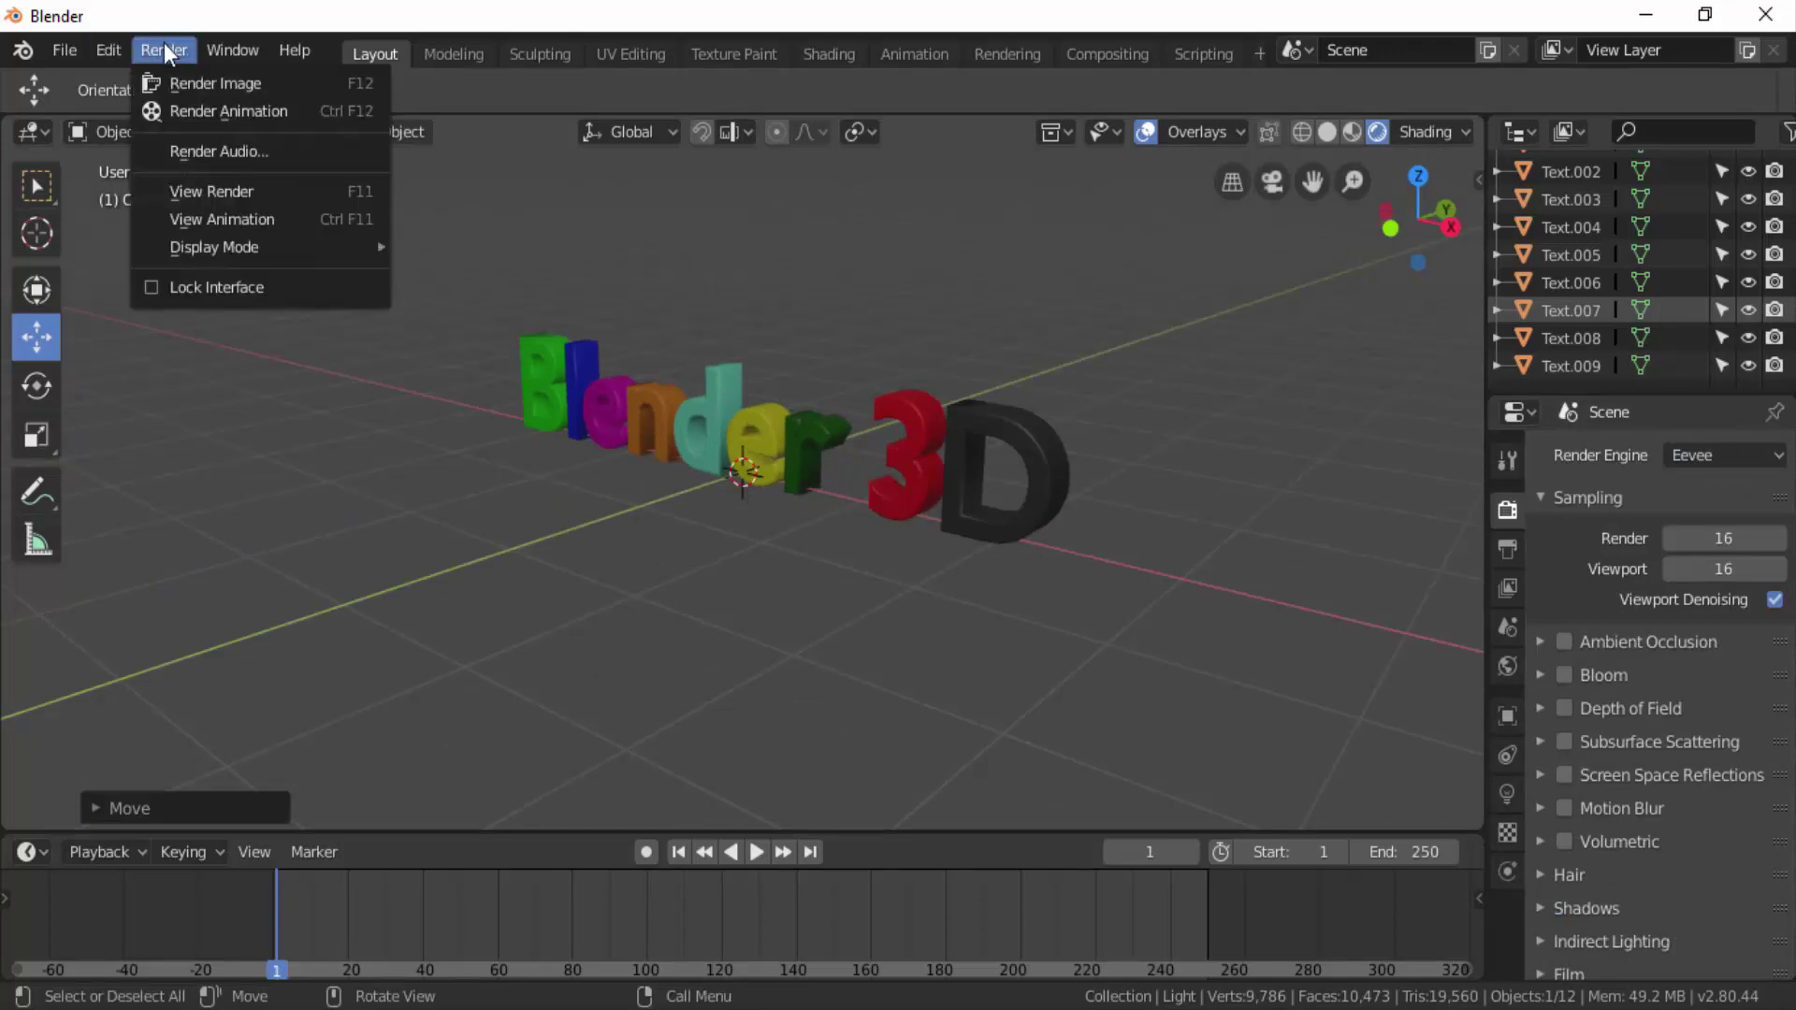
left_click(194, 86)
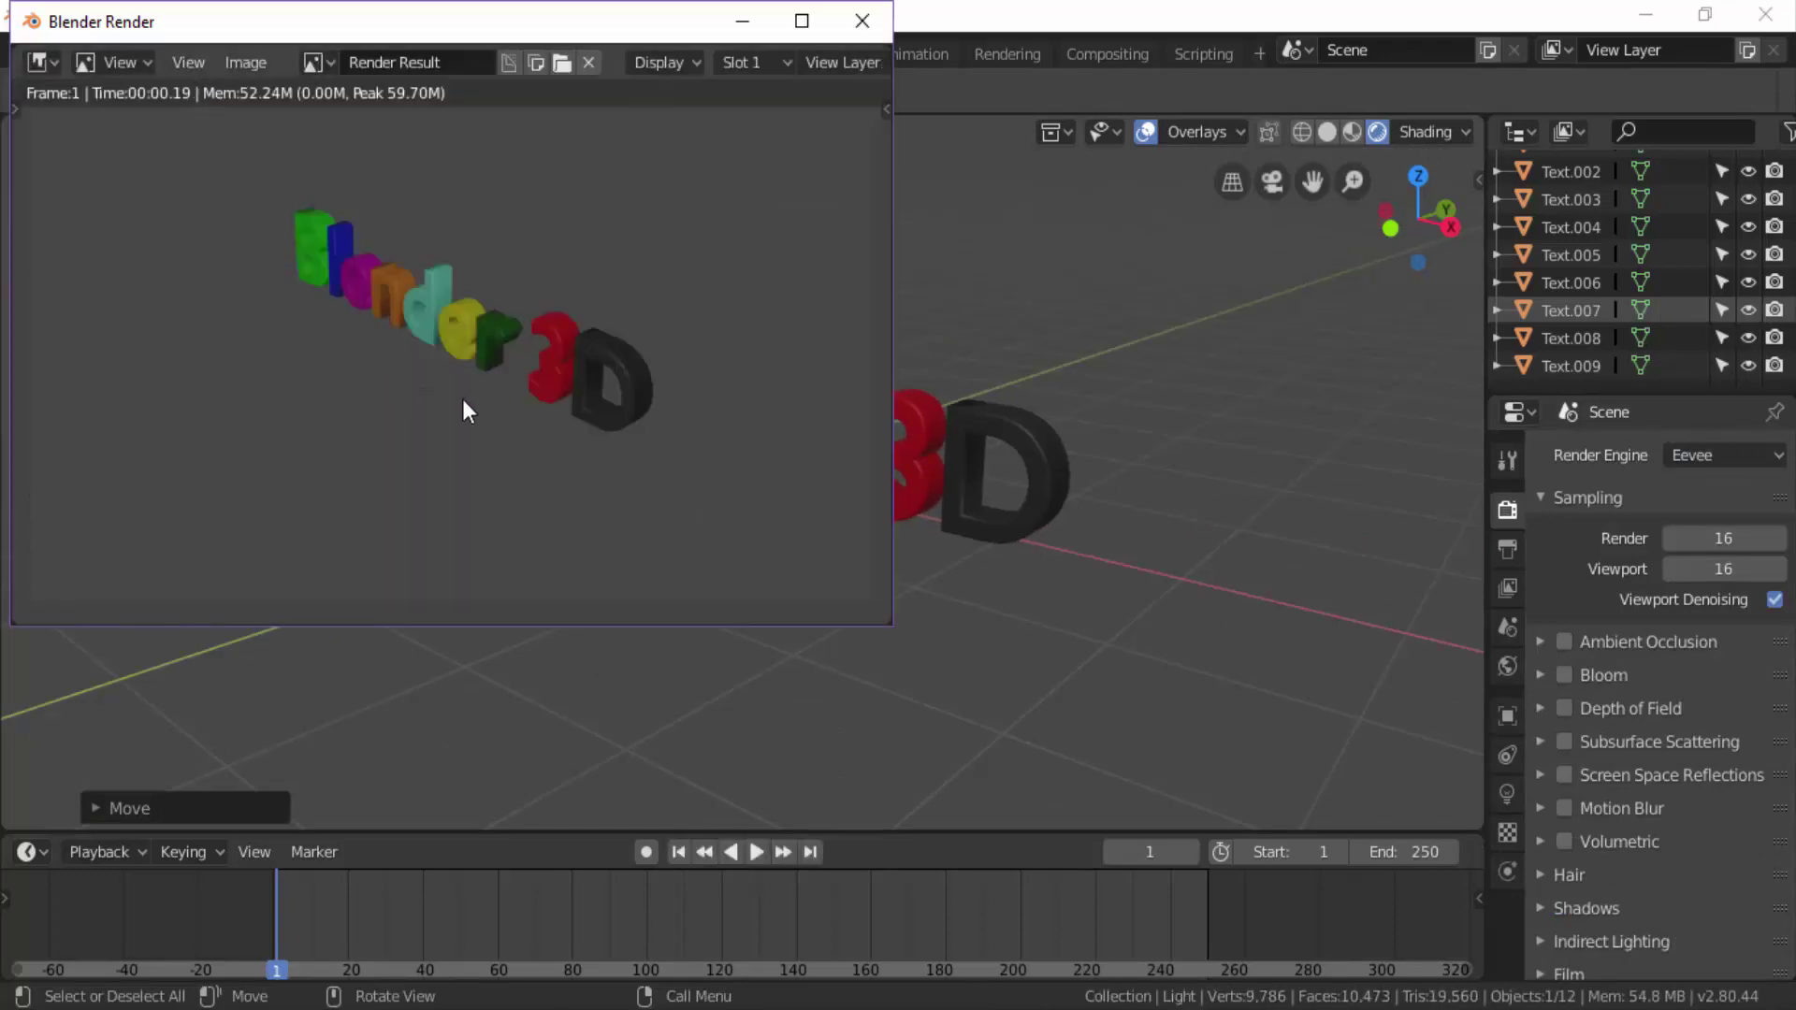
left_click(859, 22)
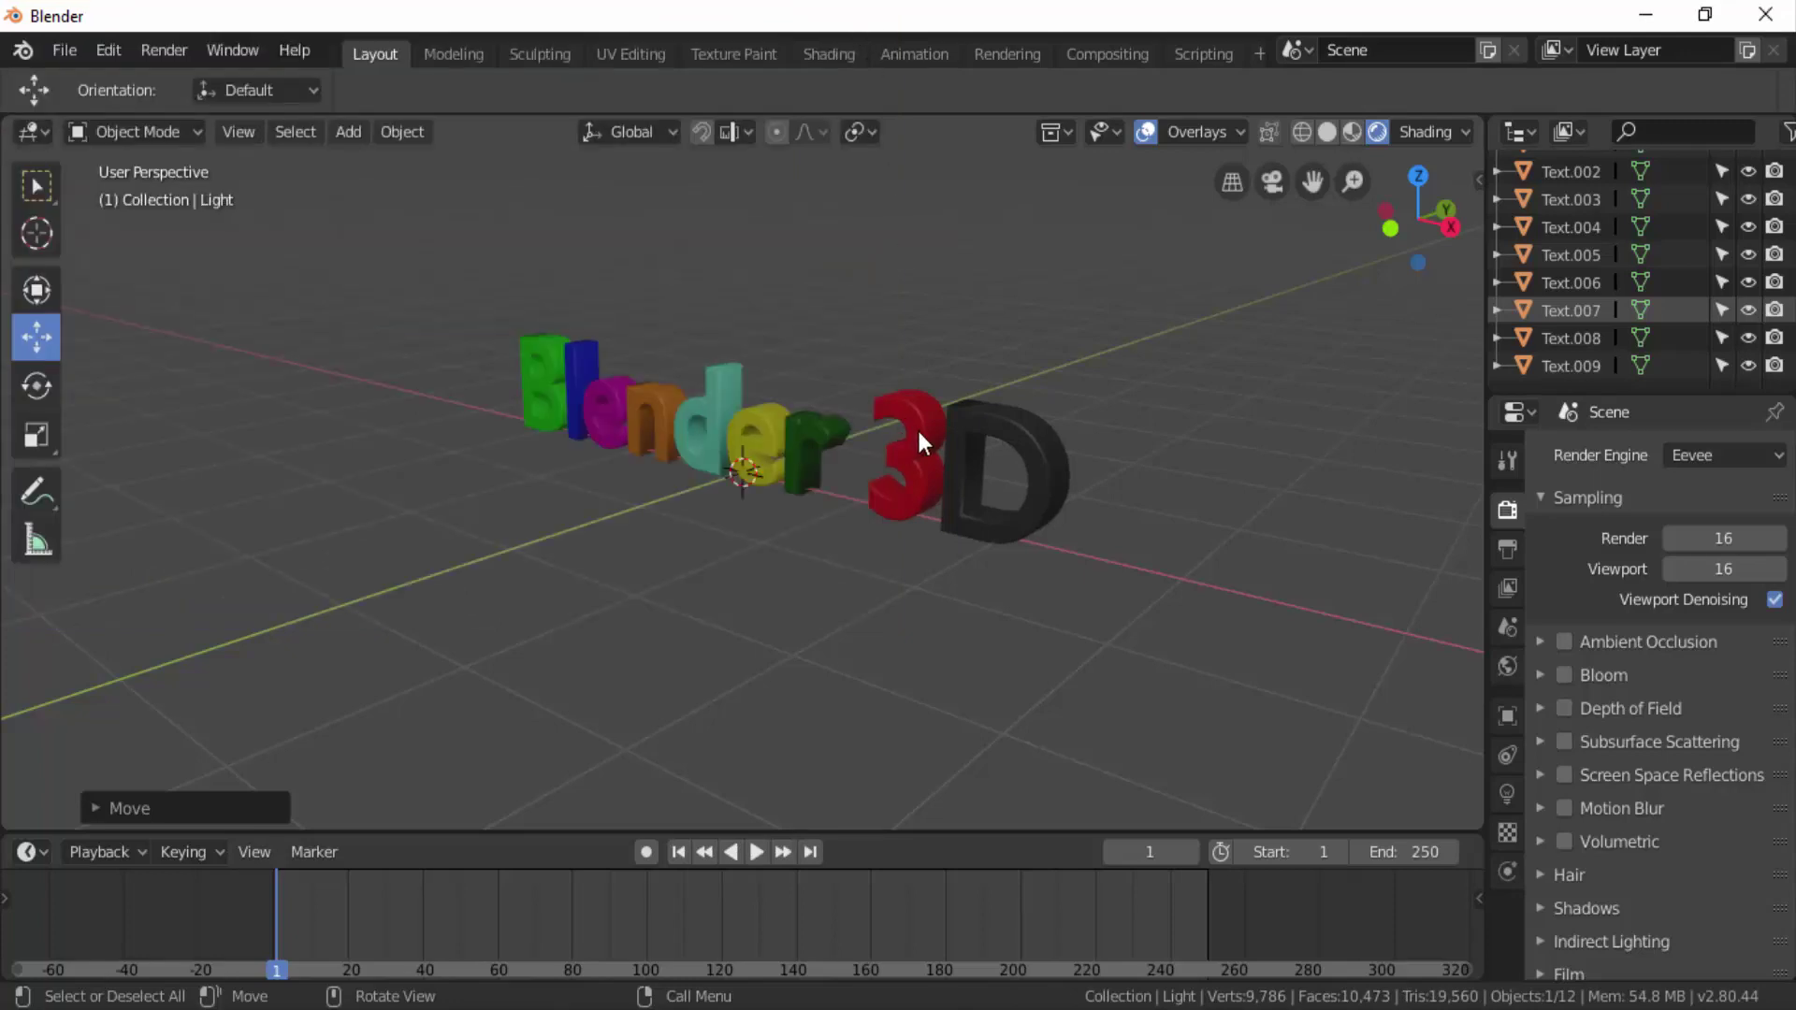
left_click(1270, 181)
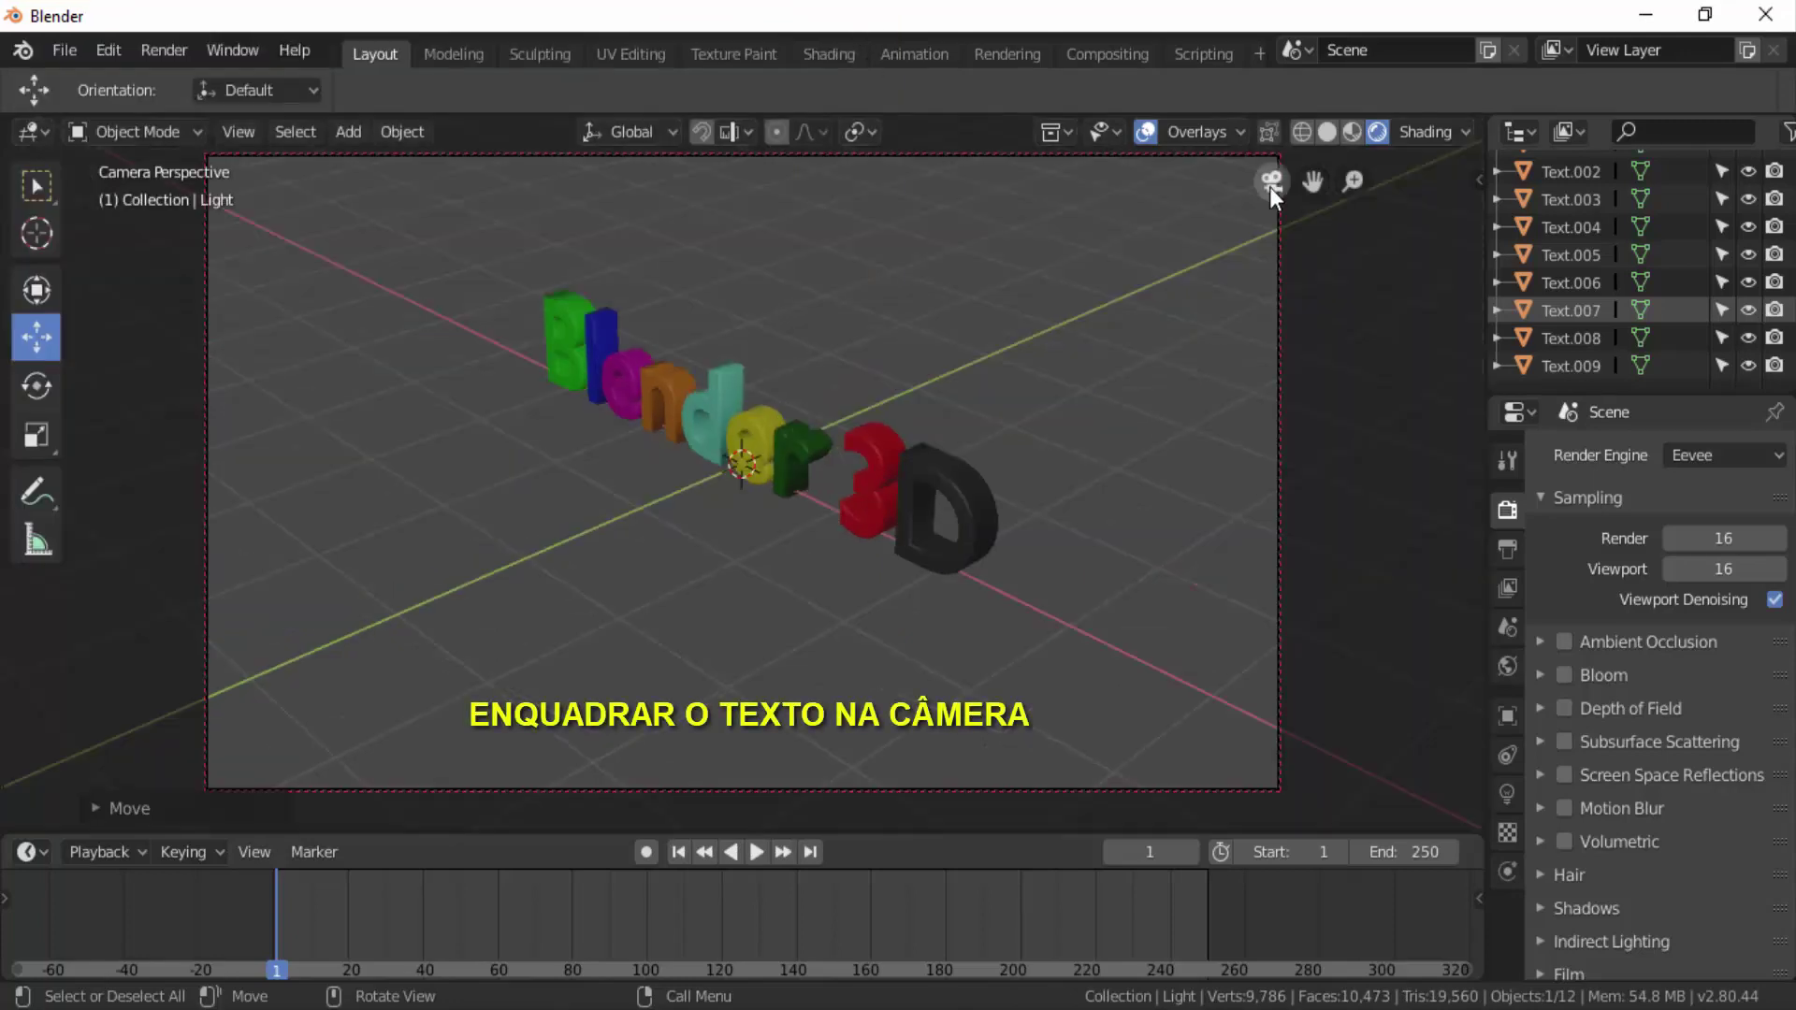
scroll(1014, 636, "up", 3)
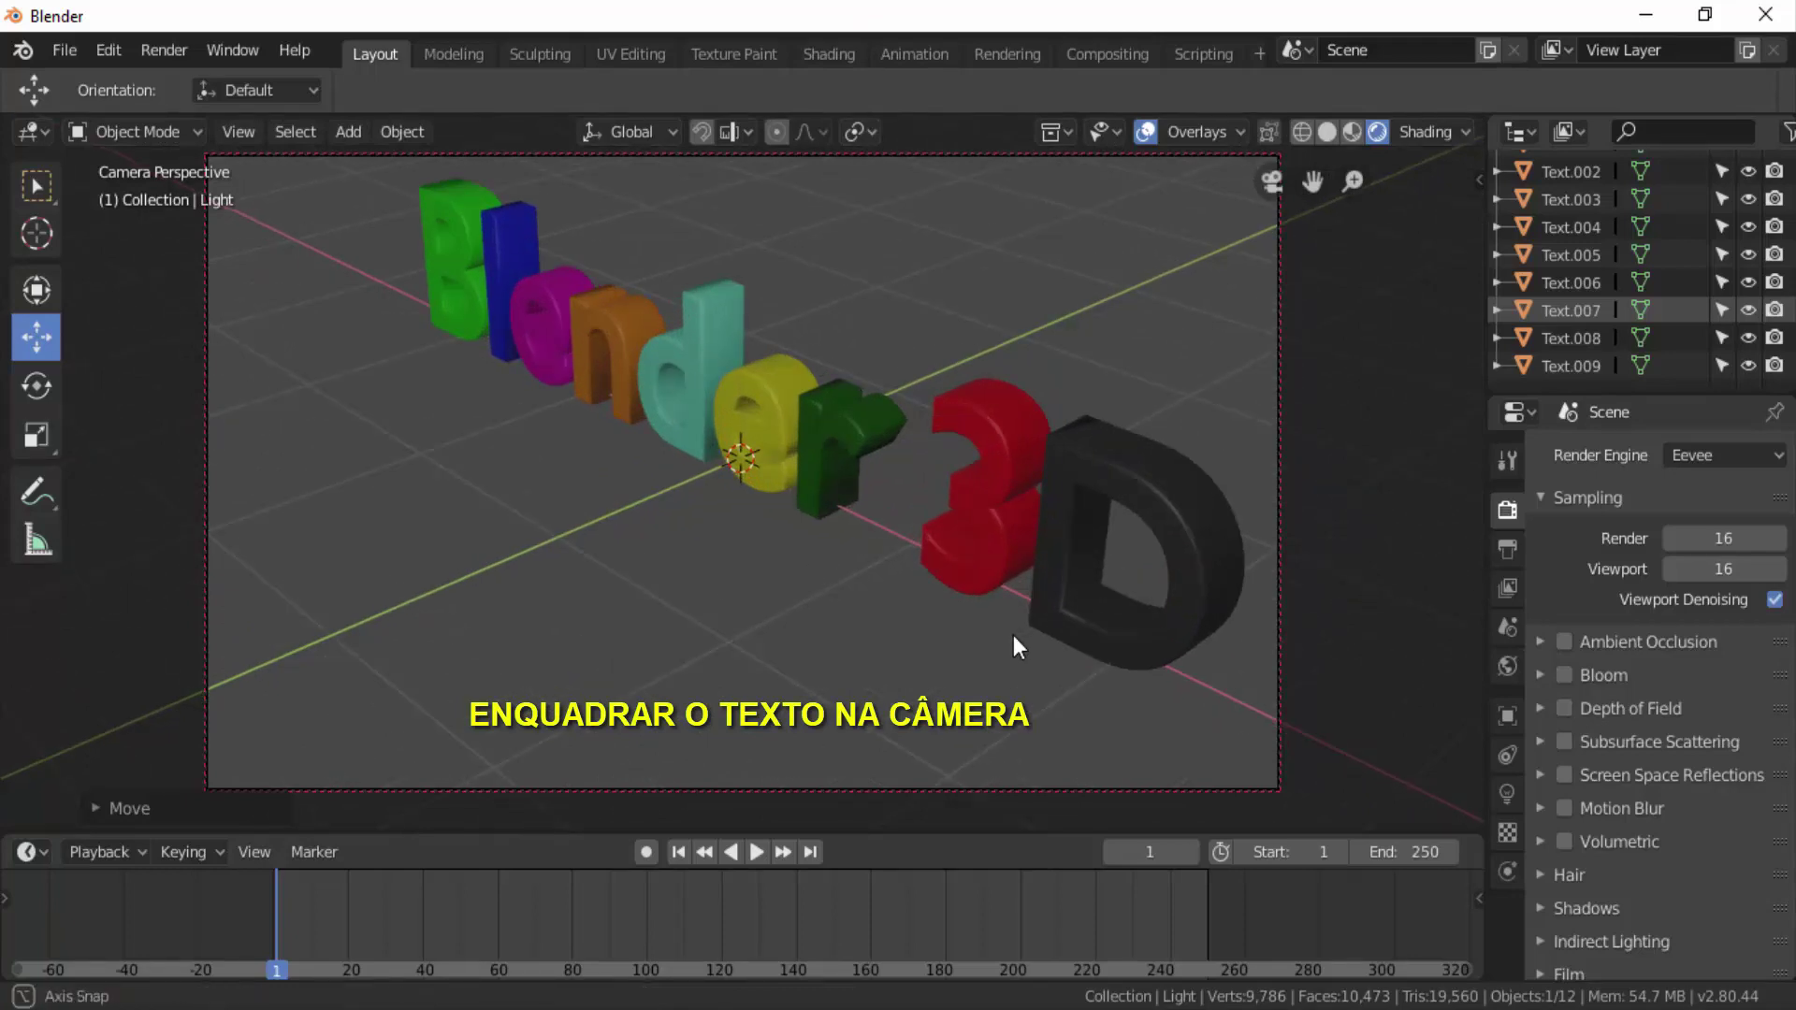
Move the locked camera until the Blender 3D letters fill the shot, almost front-on.
mouse_move(1014, 636)
middle_mouse_down()
mouse_move(1055, 571)
mouse_move(956, 645)
mouse_move(961, 670)
middle_mouse_up()
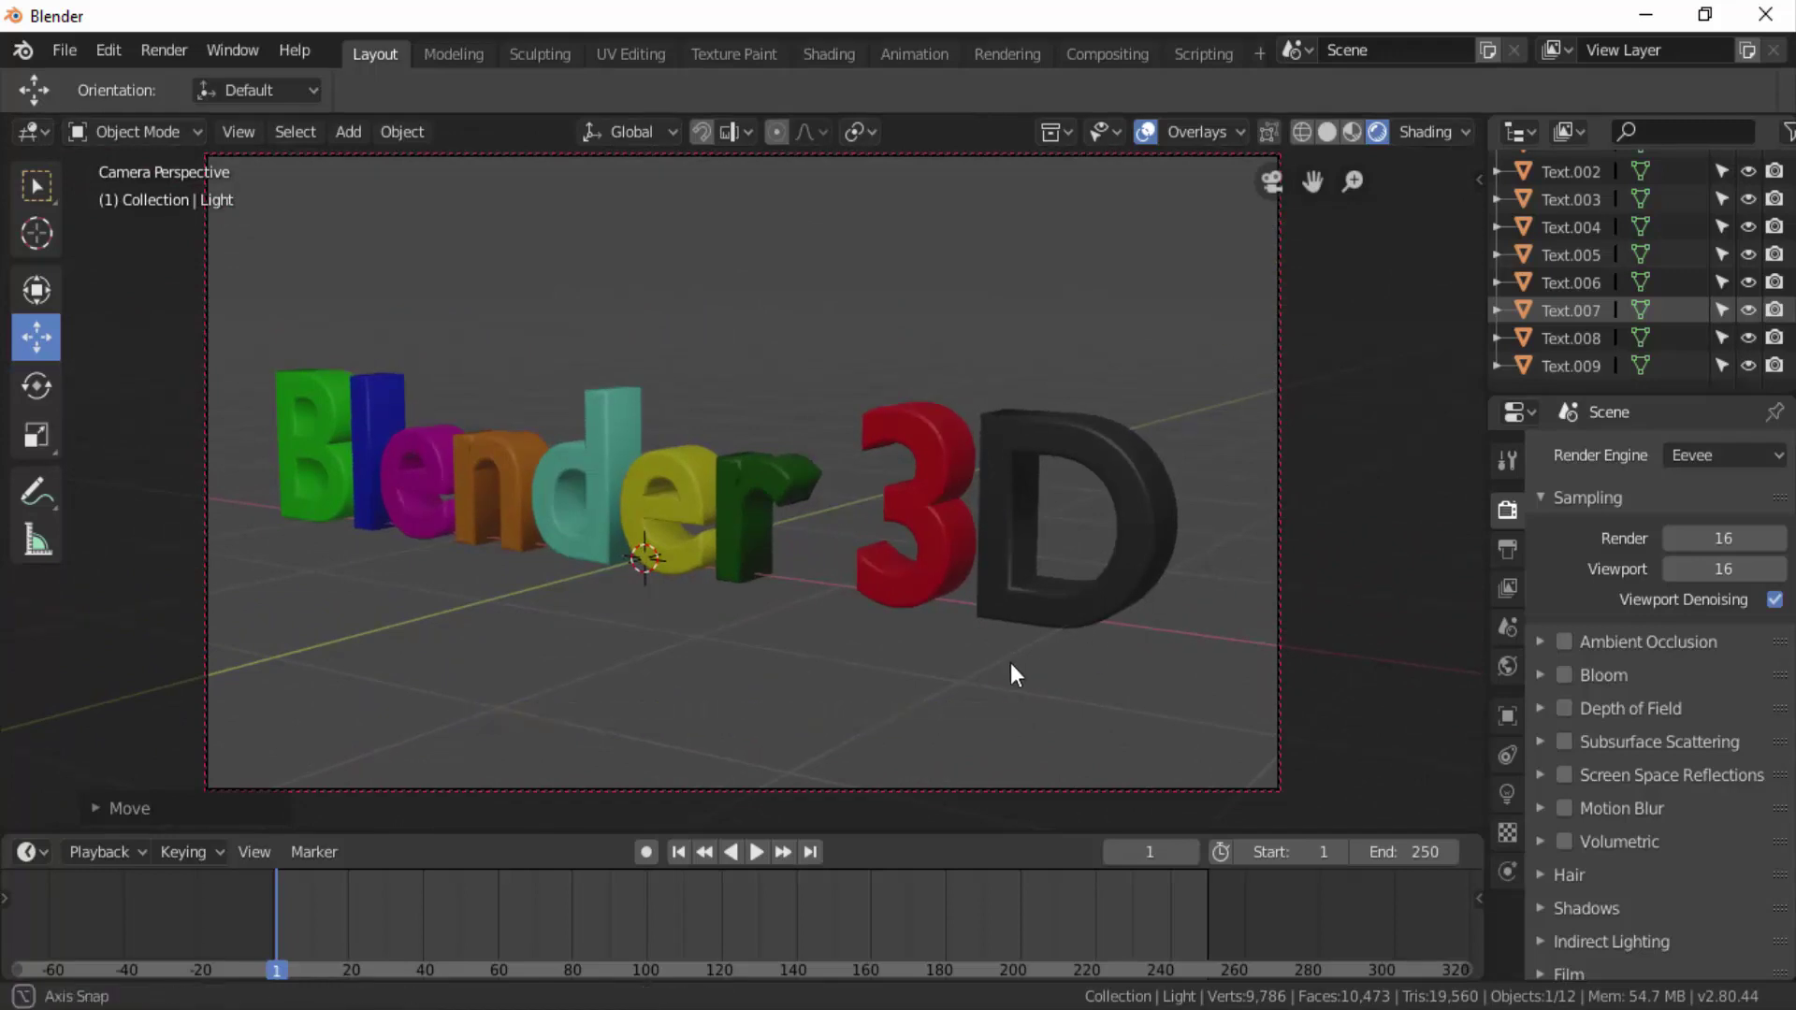
middle_click_drag(1012, 660, 1022, 657)
scroll(1022, 657, "up", 1)
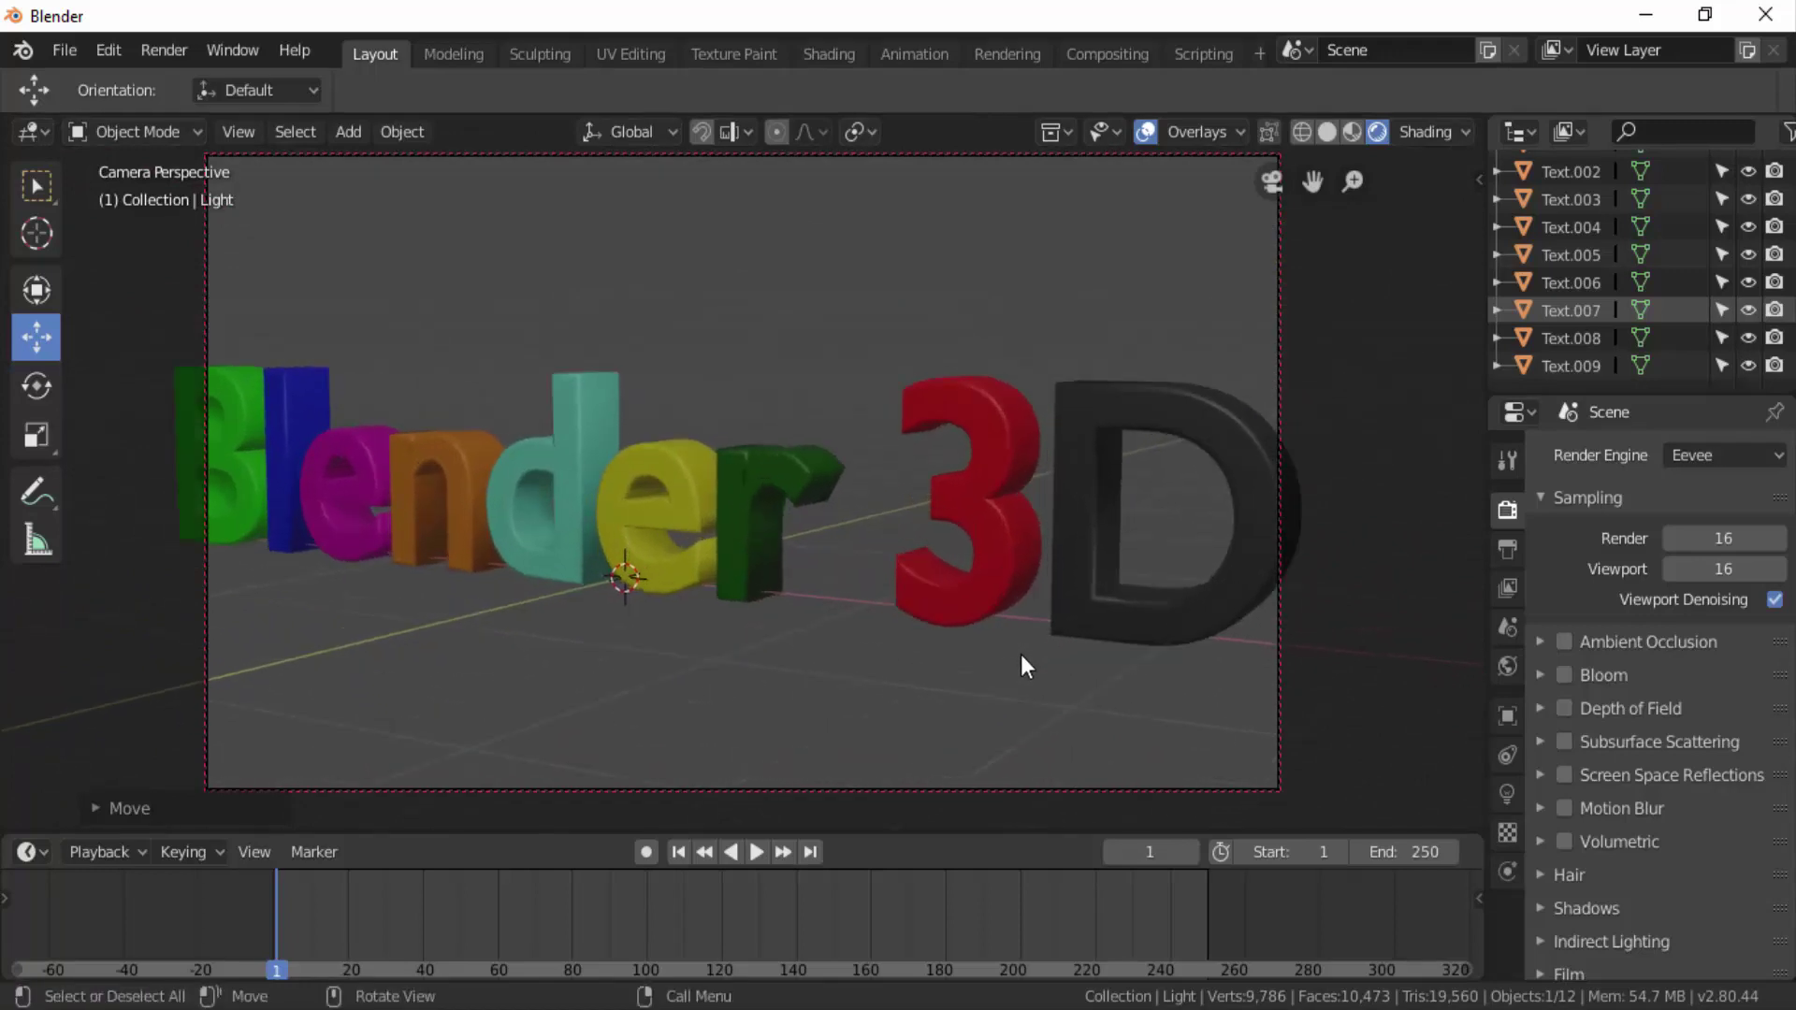
scroll(1021, 656, "down", 2)
scroll(1021, 657, "down", 2)
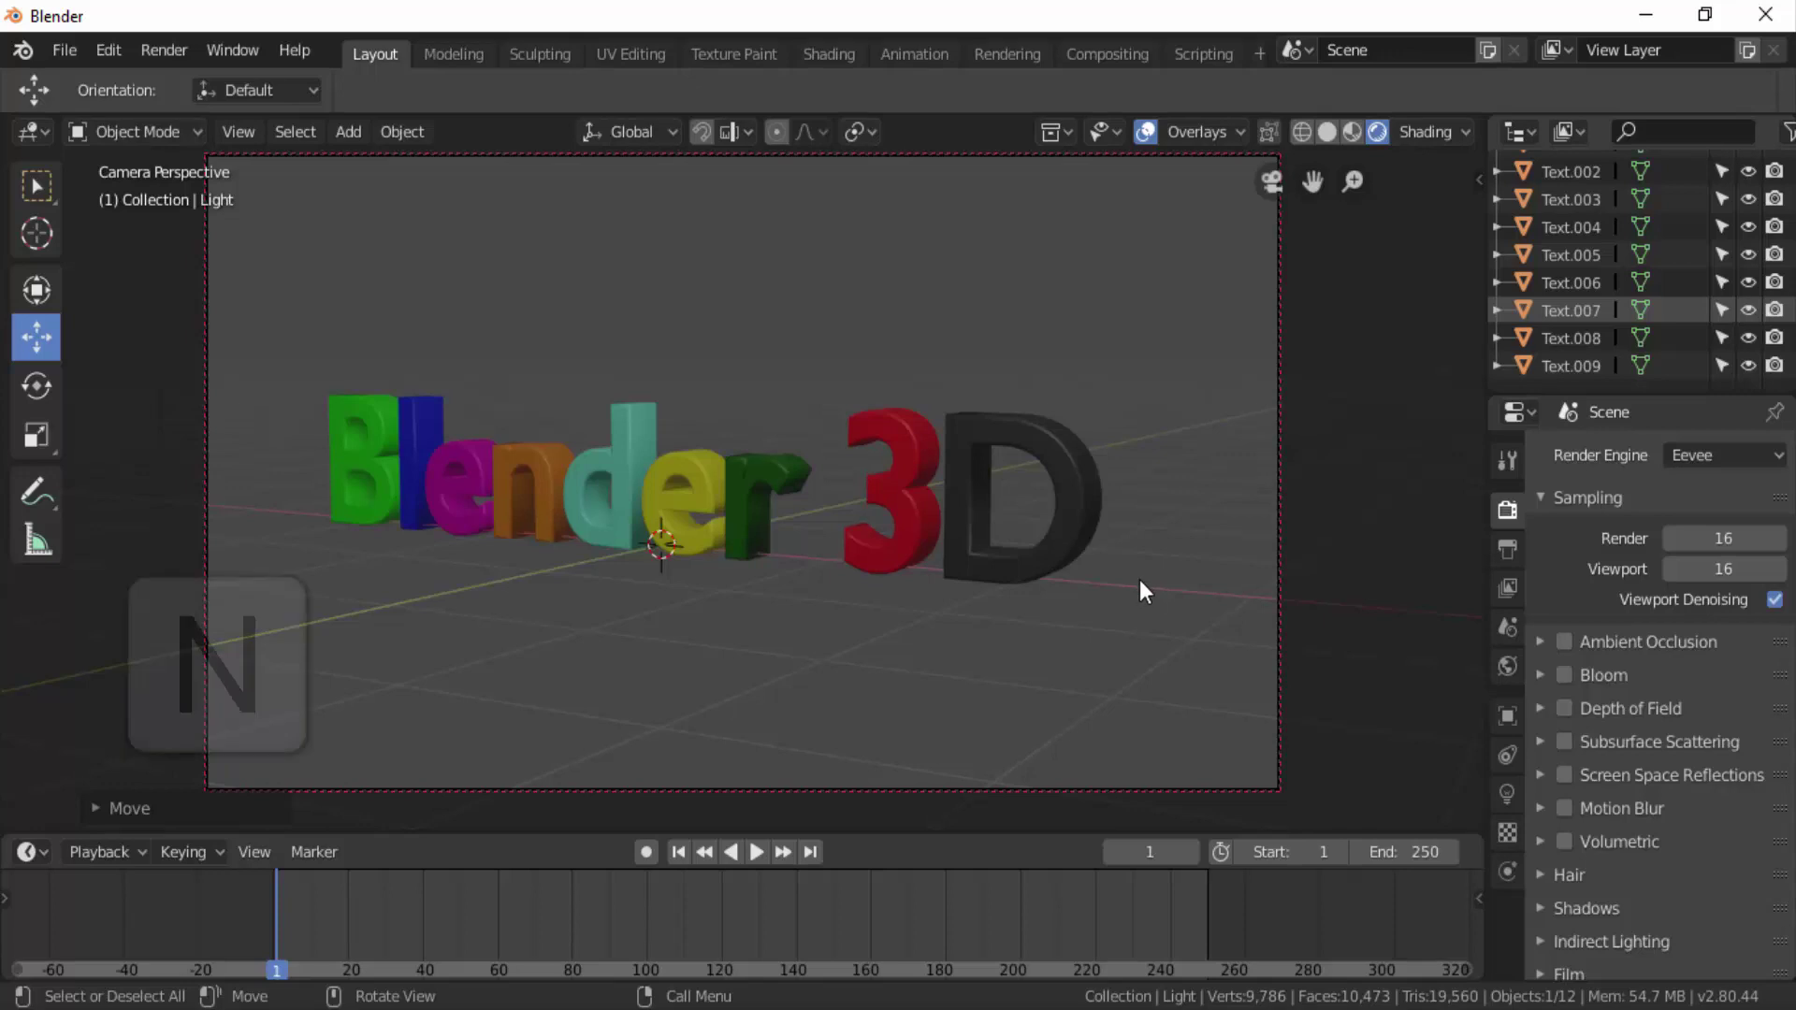
key("n")
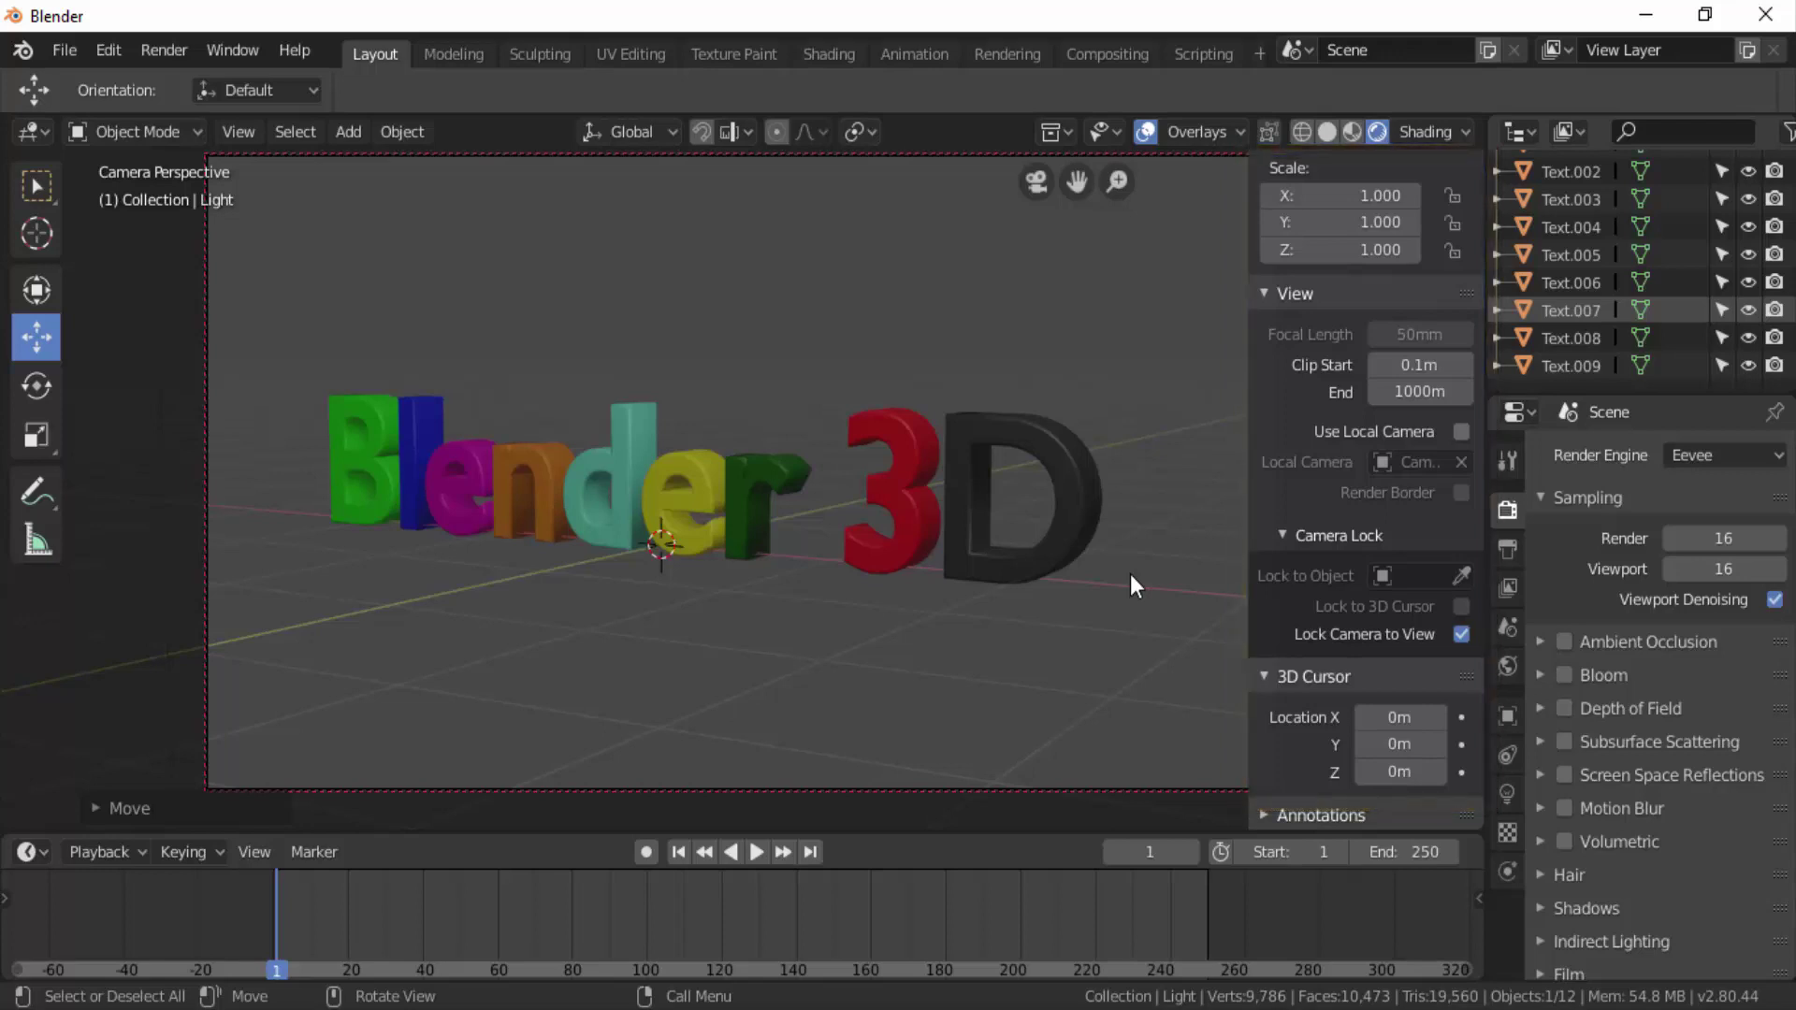
key("n")
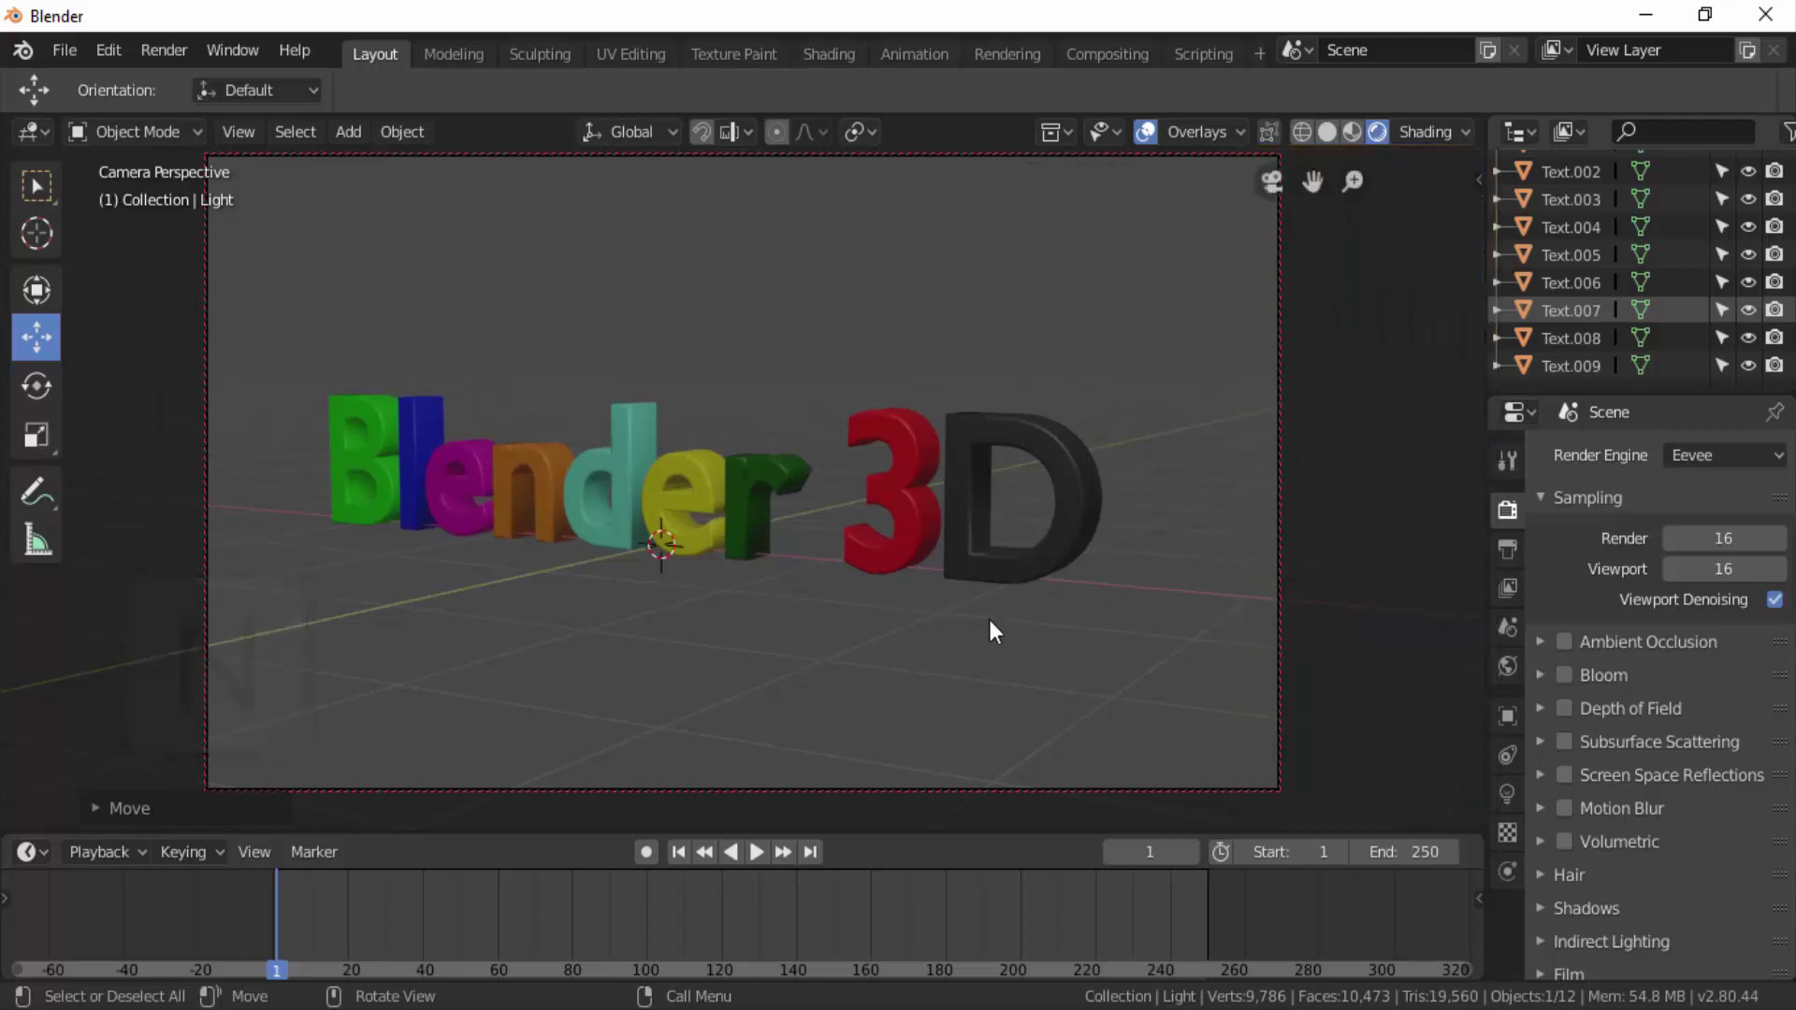
mouse_move(980, 636)
middle_mouse_down()
mouse_move(1007, 661)
mouse_move(952, 715)
mouse_move(891, 694)
mouse_move(902, 681)
mouse_move(682, 687)
middle_mouse_up()
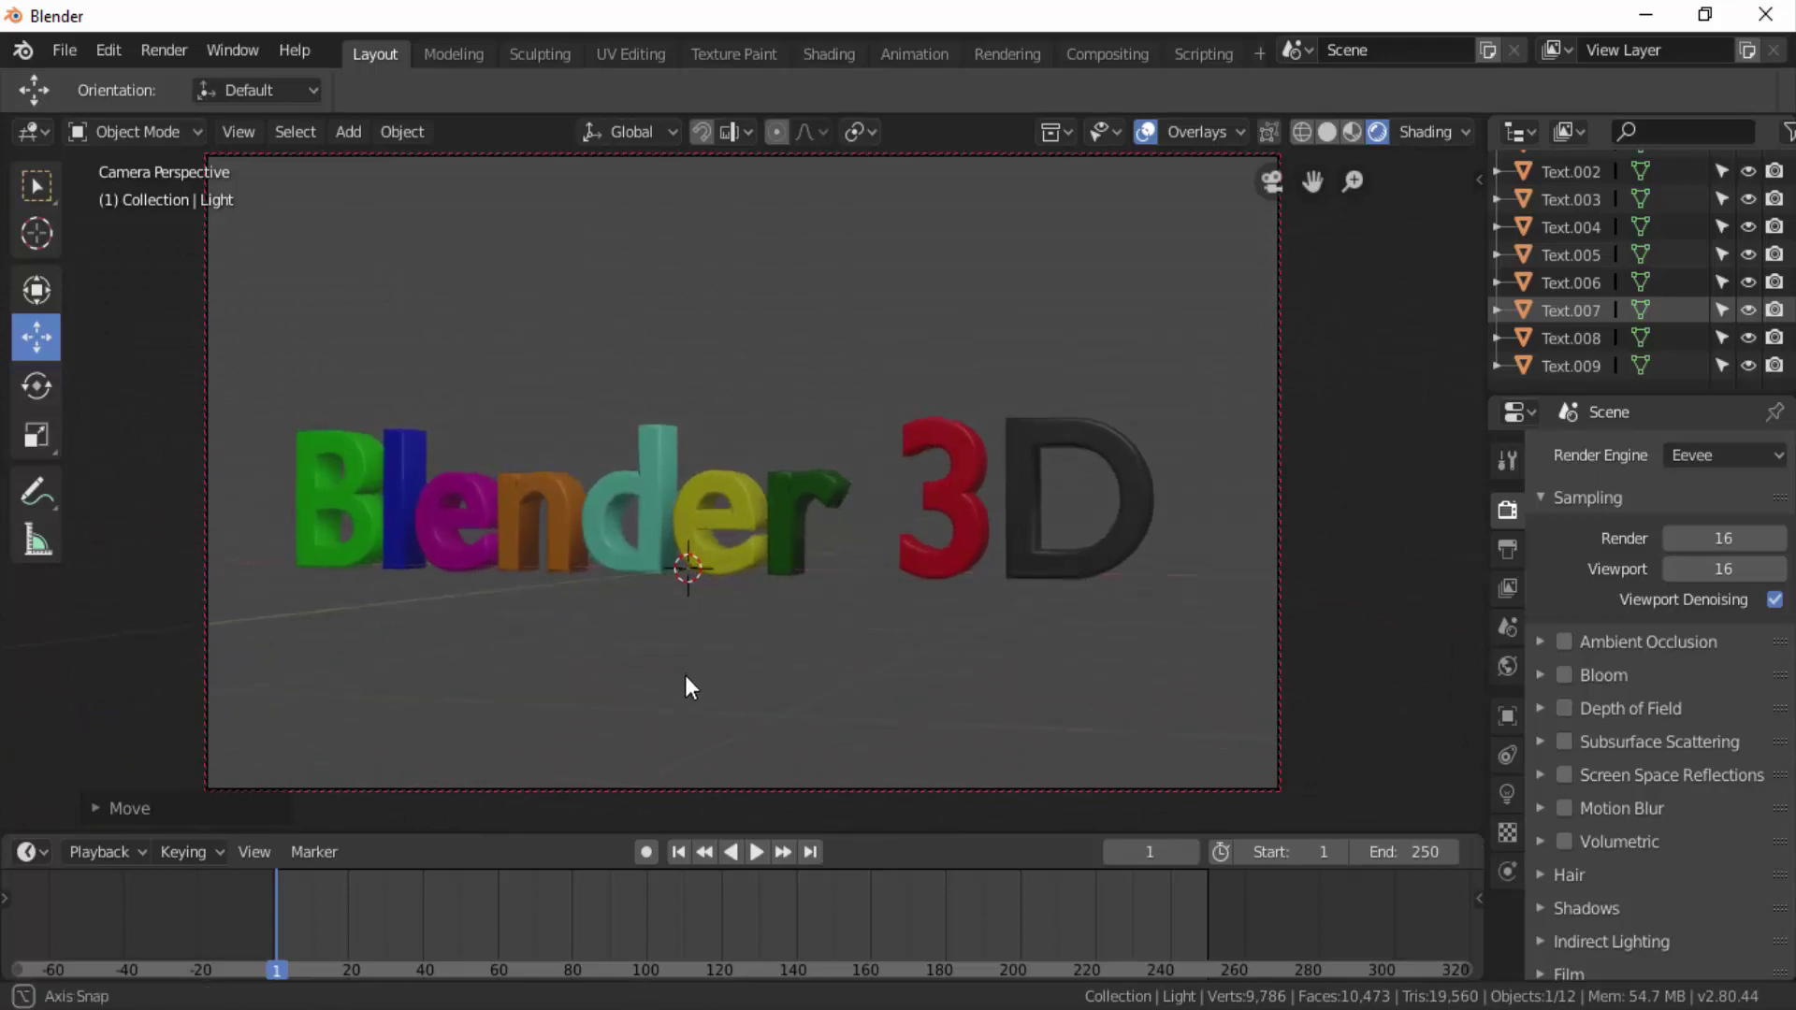
middle_click_drag(681, 685, 668, 693)
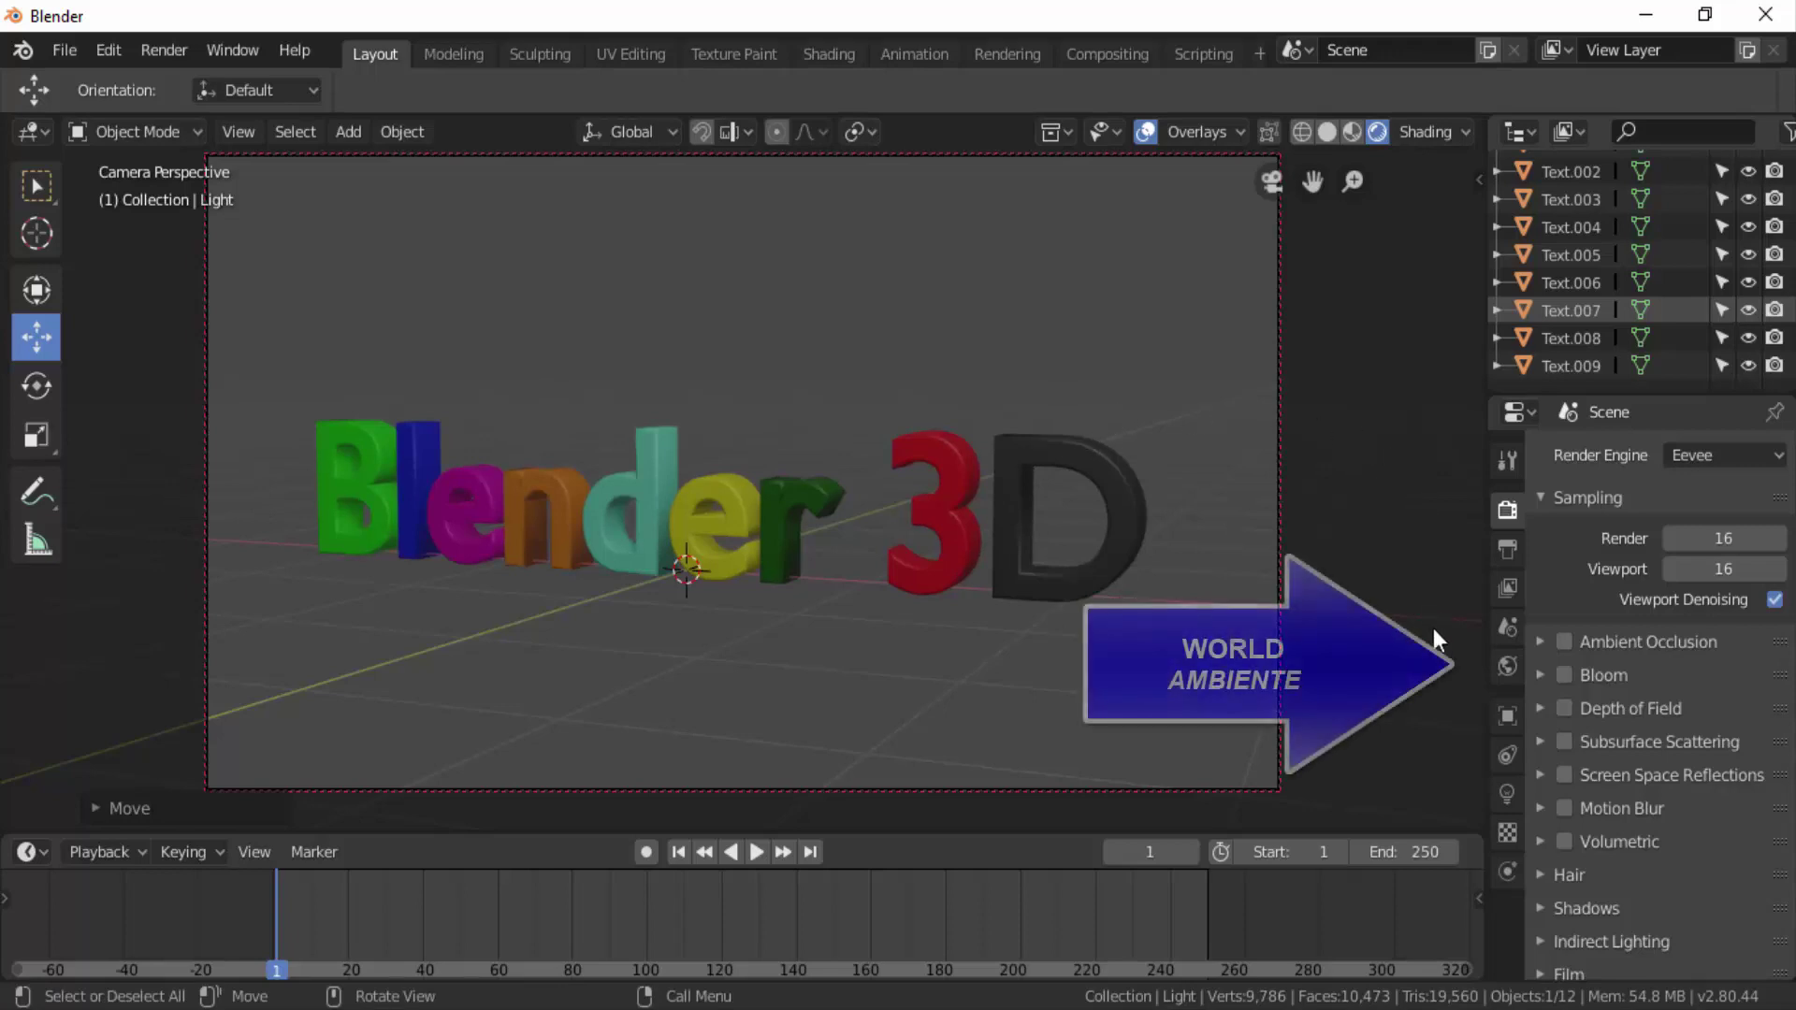
Drive the World colour with an Environment Texture node.
left_click(1507, 668)
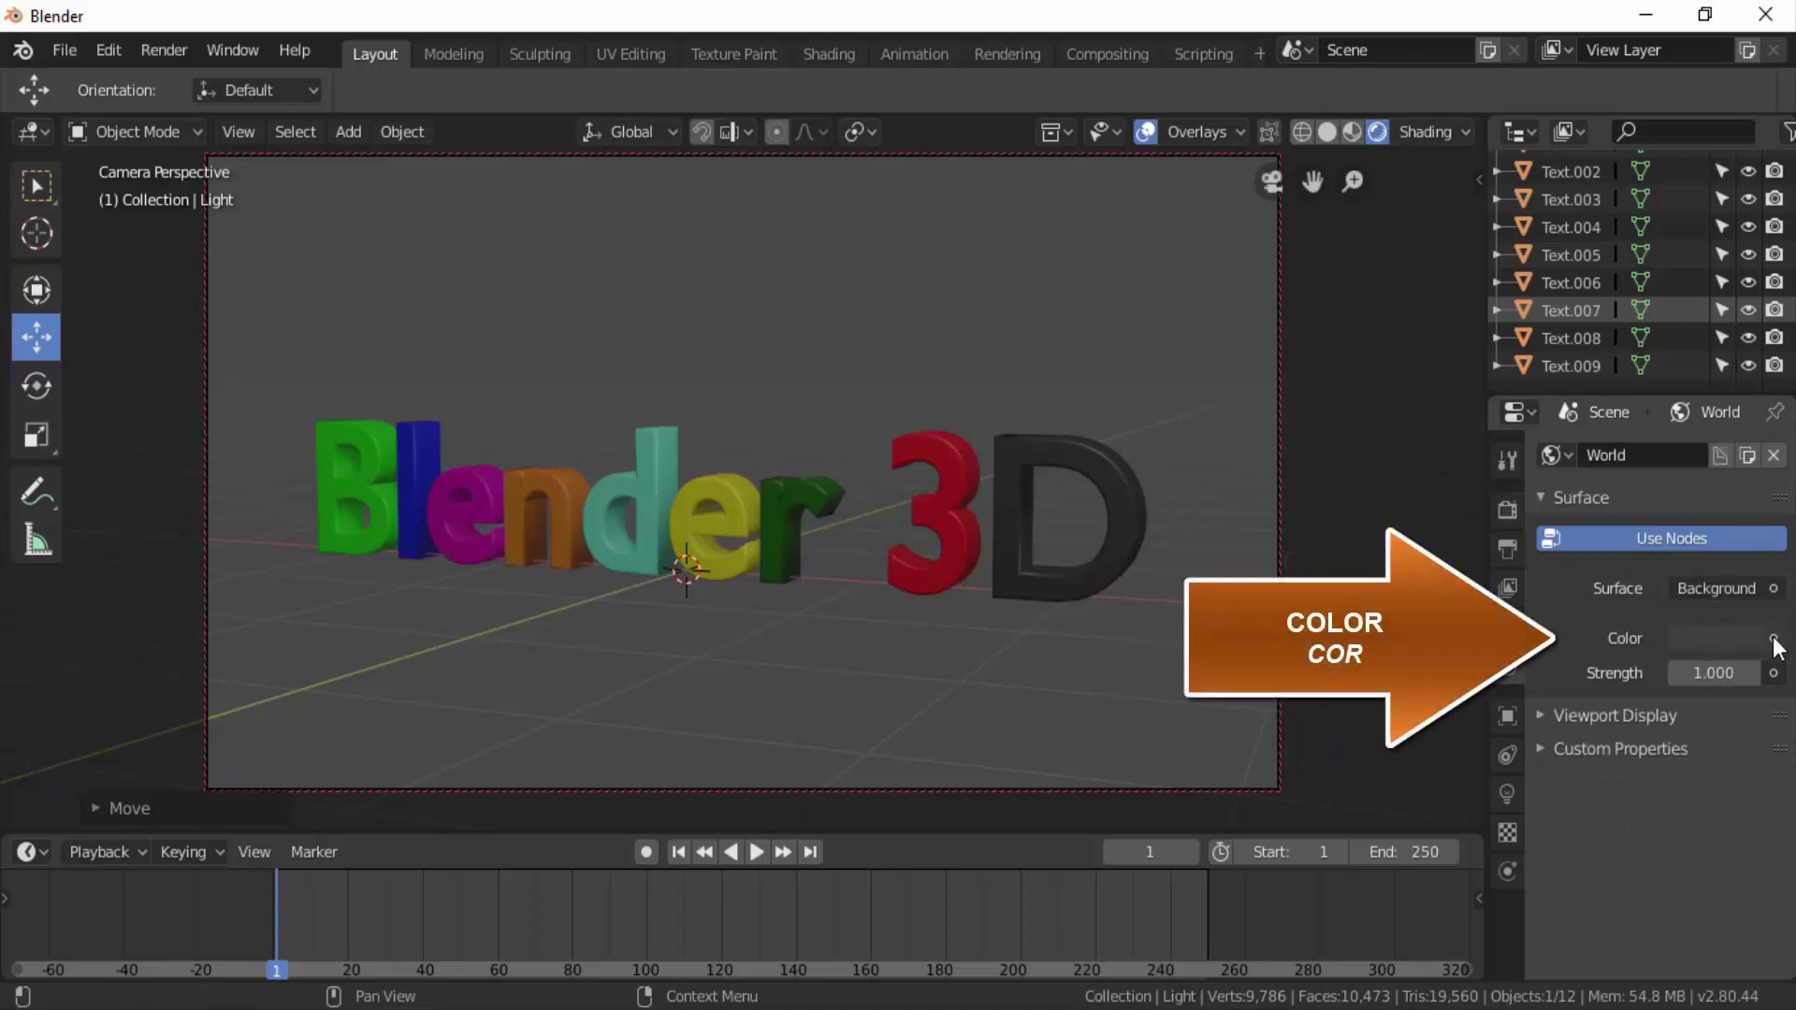
left_click(1773, 637)
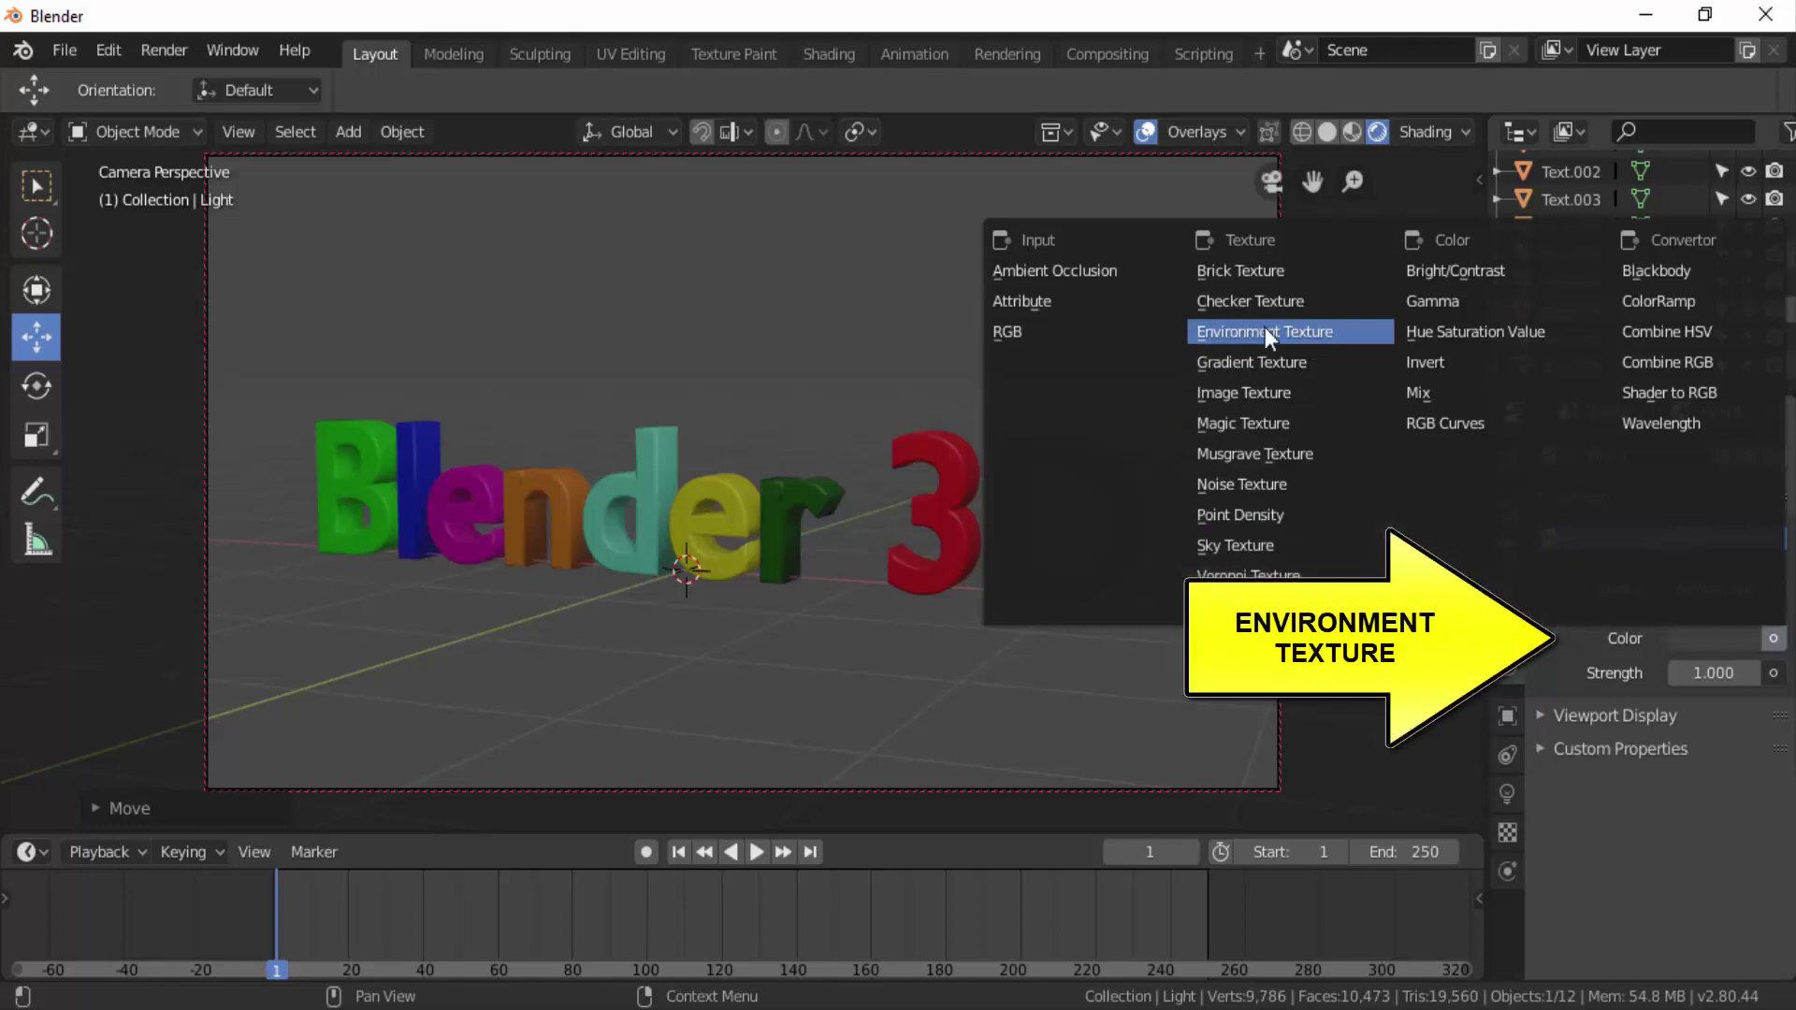
left_click(1288, 336)
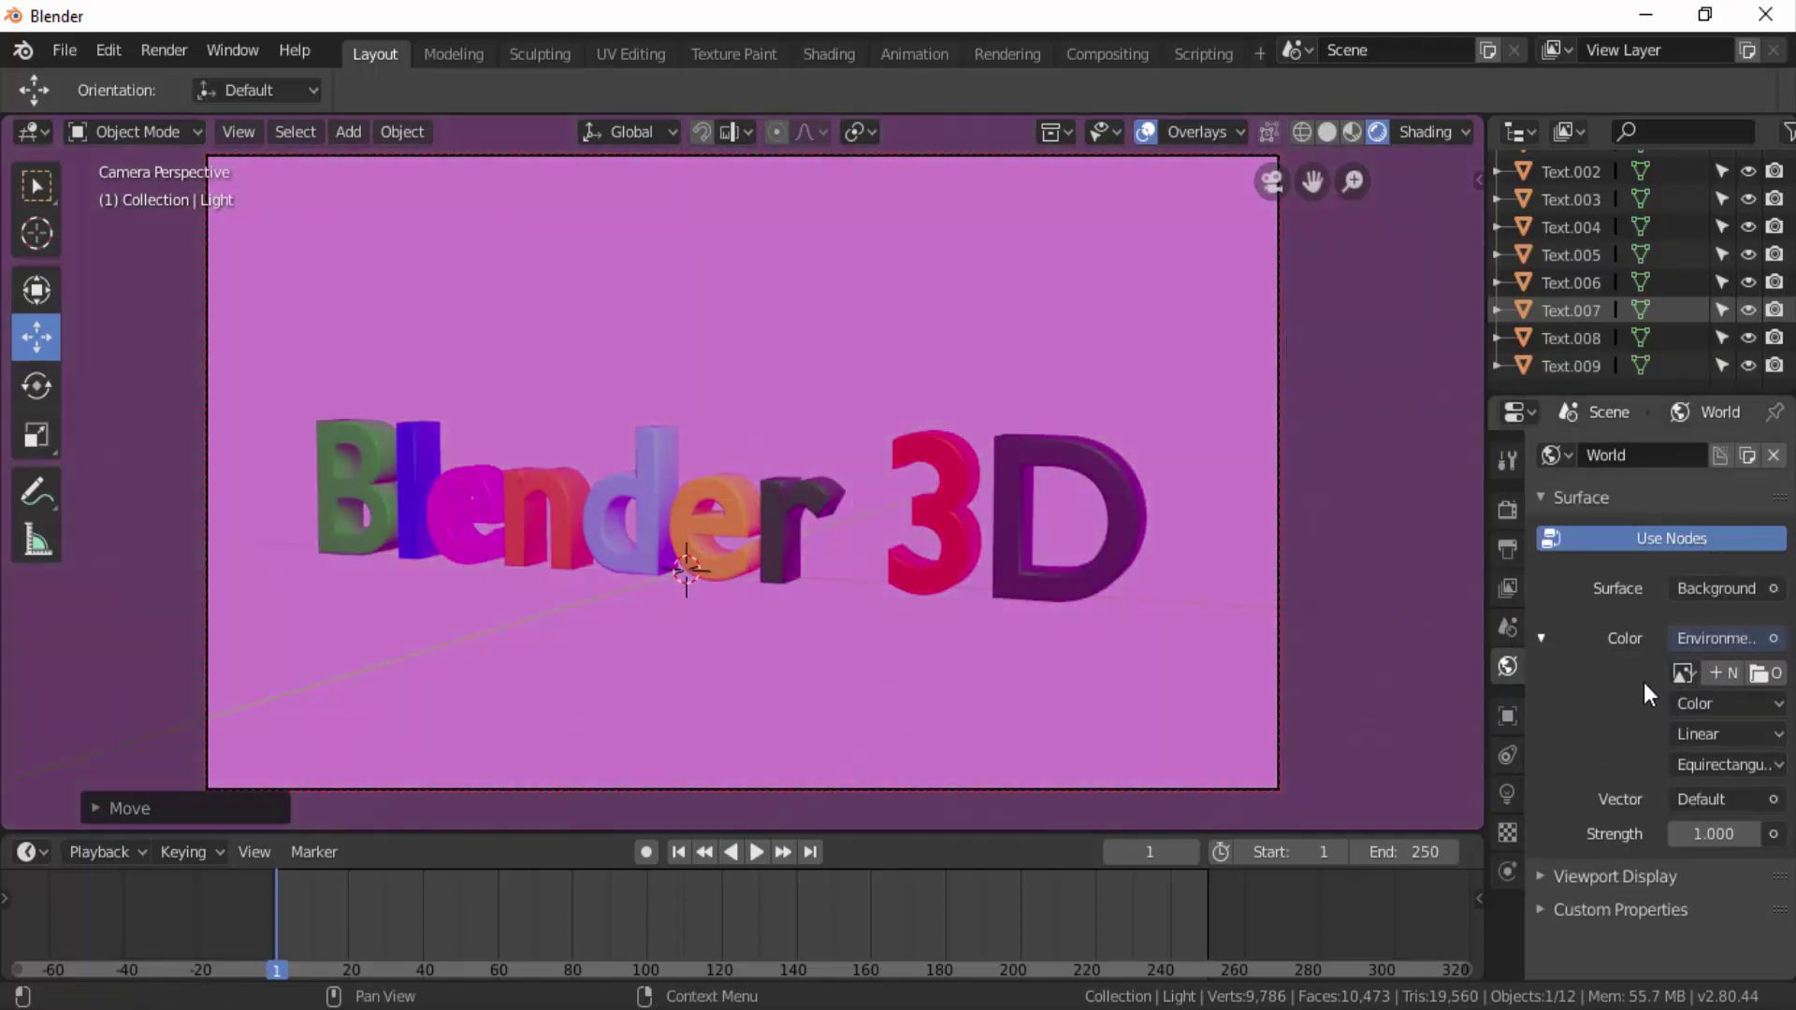
Load HDRI 2 (9).jpg from Documents > HDRI 2 as the environment image.
left_click(1760, 674)
left_click(89, 353)
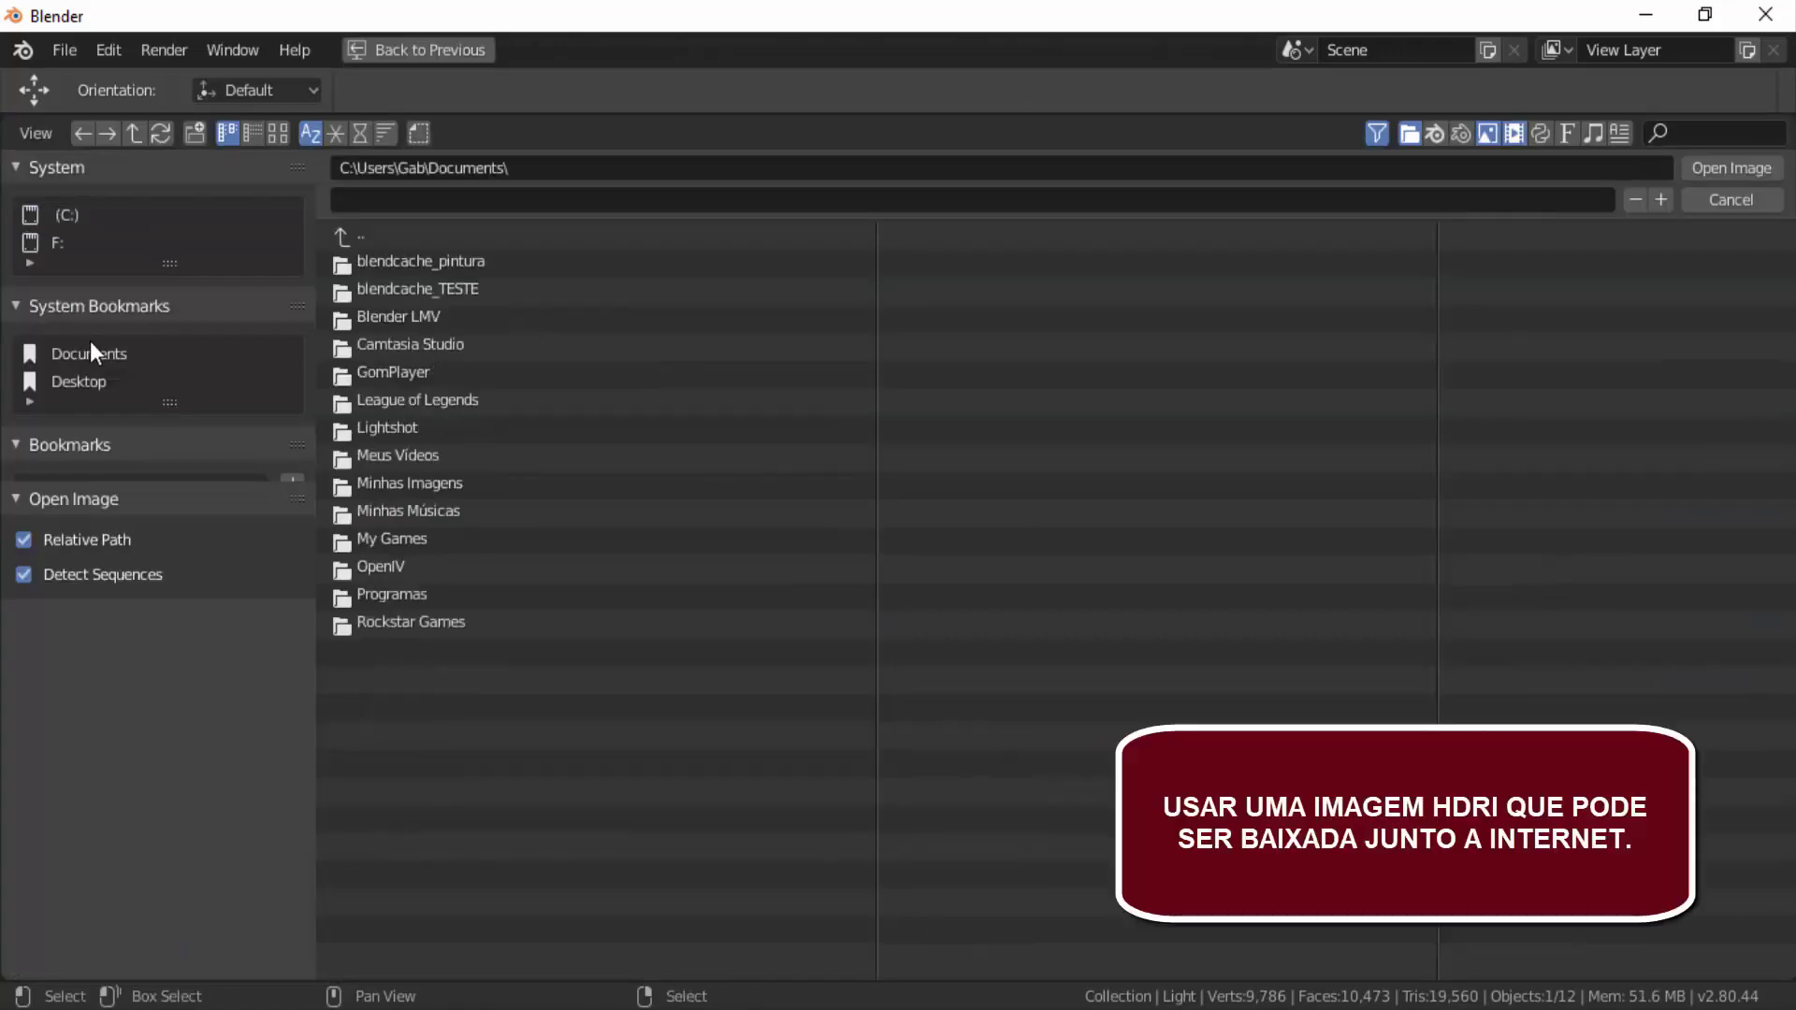
left_click(404, 318)
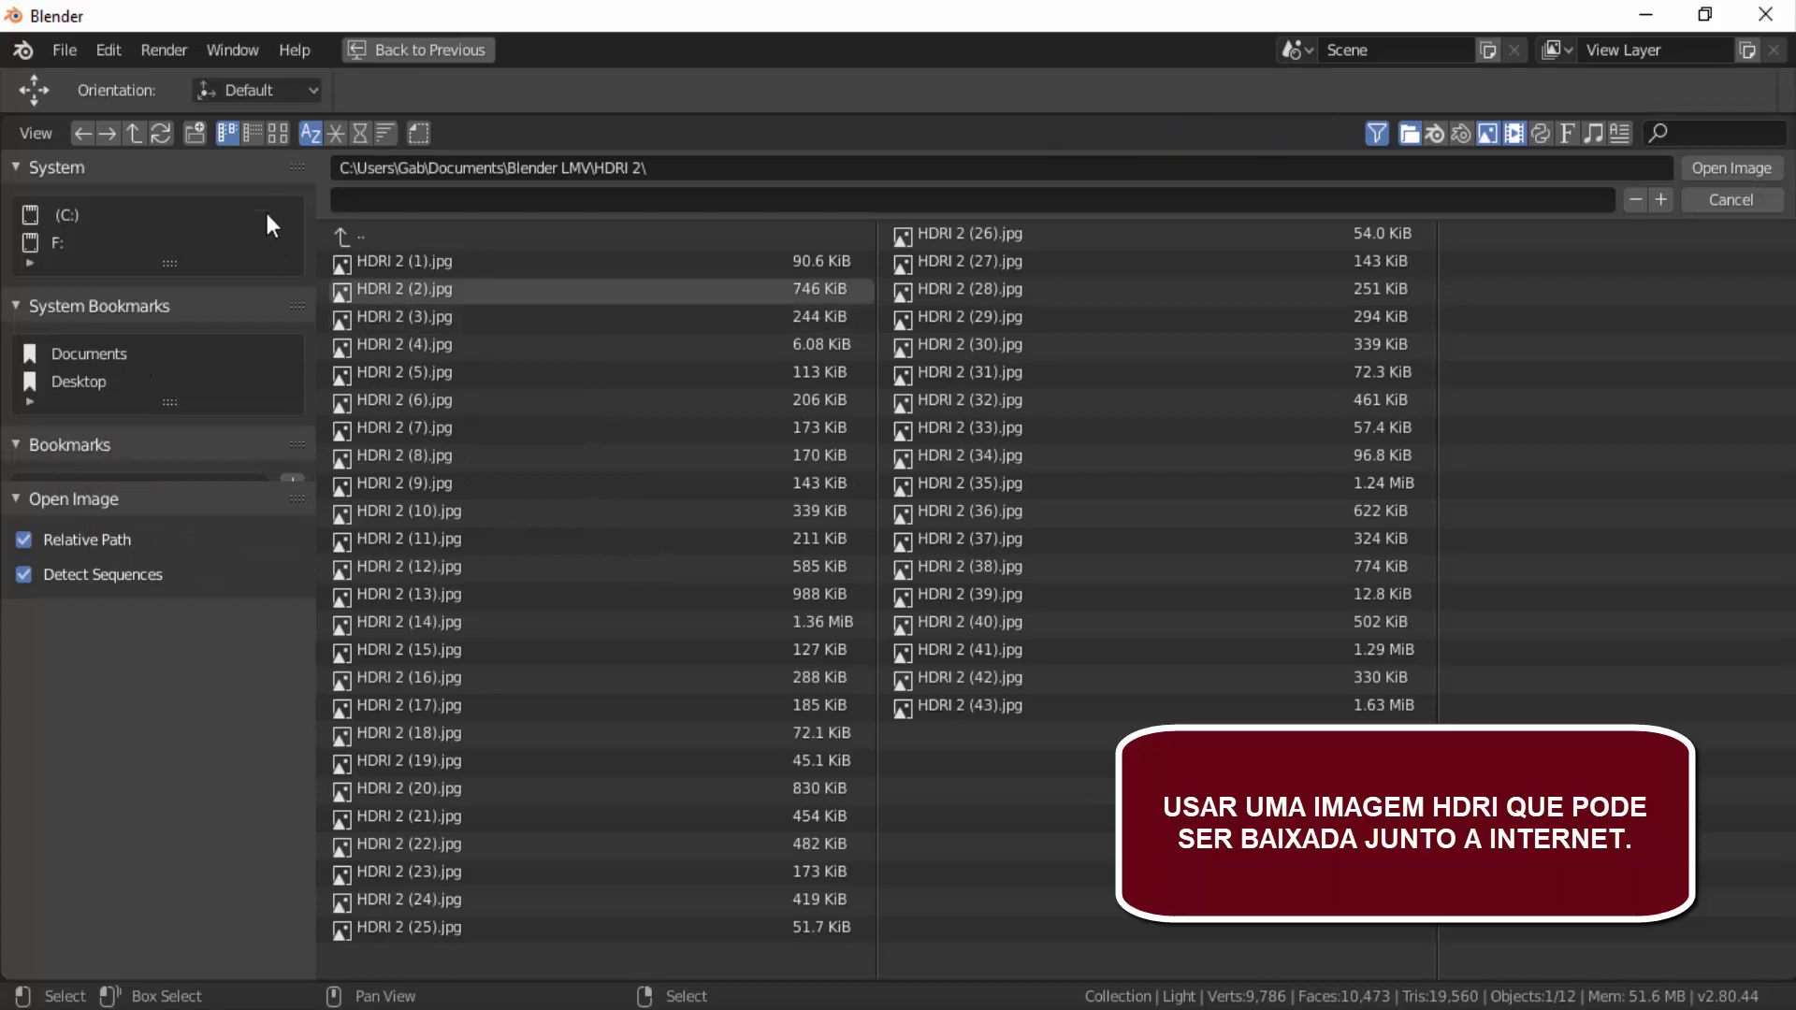
left_click(277, 134)
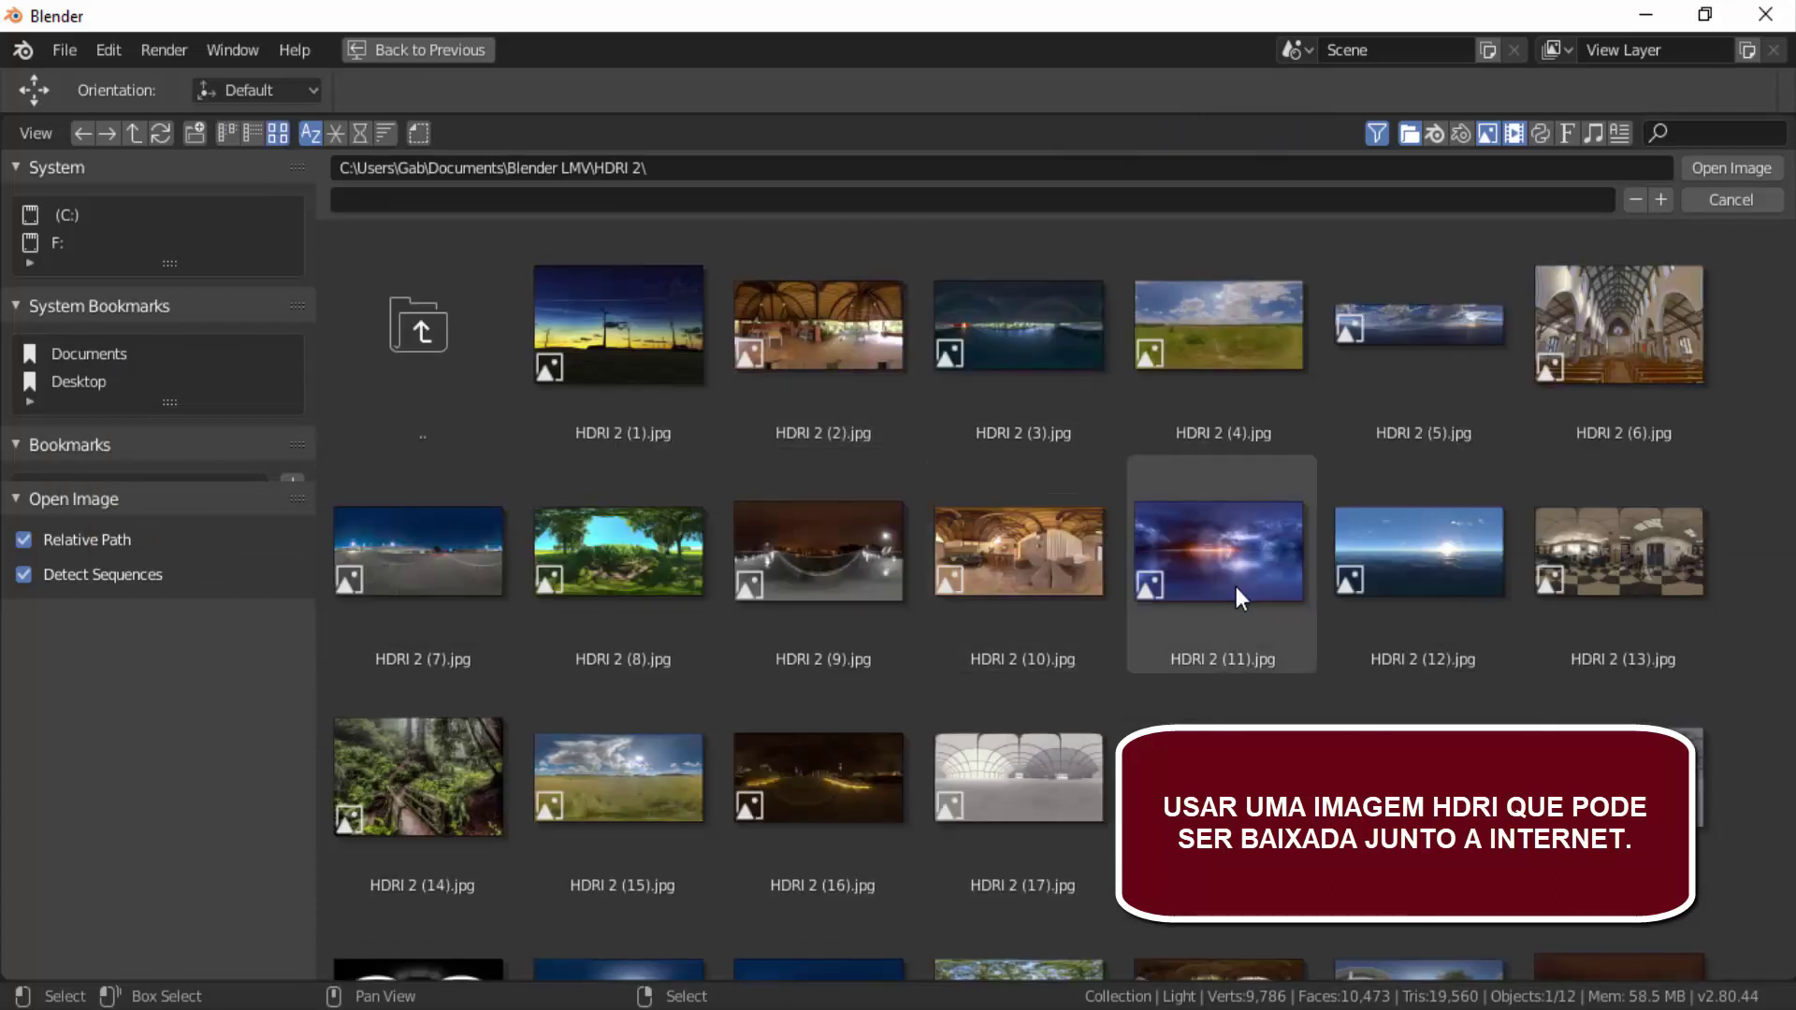
scroll(1209, 659, "down", 2)
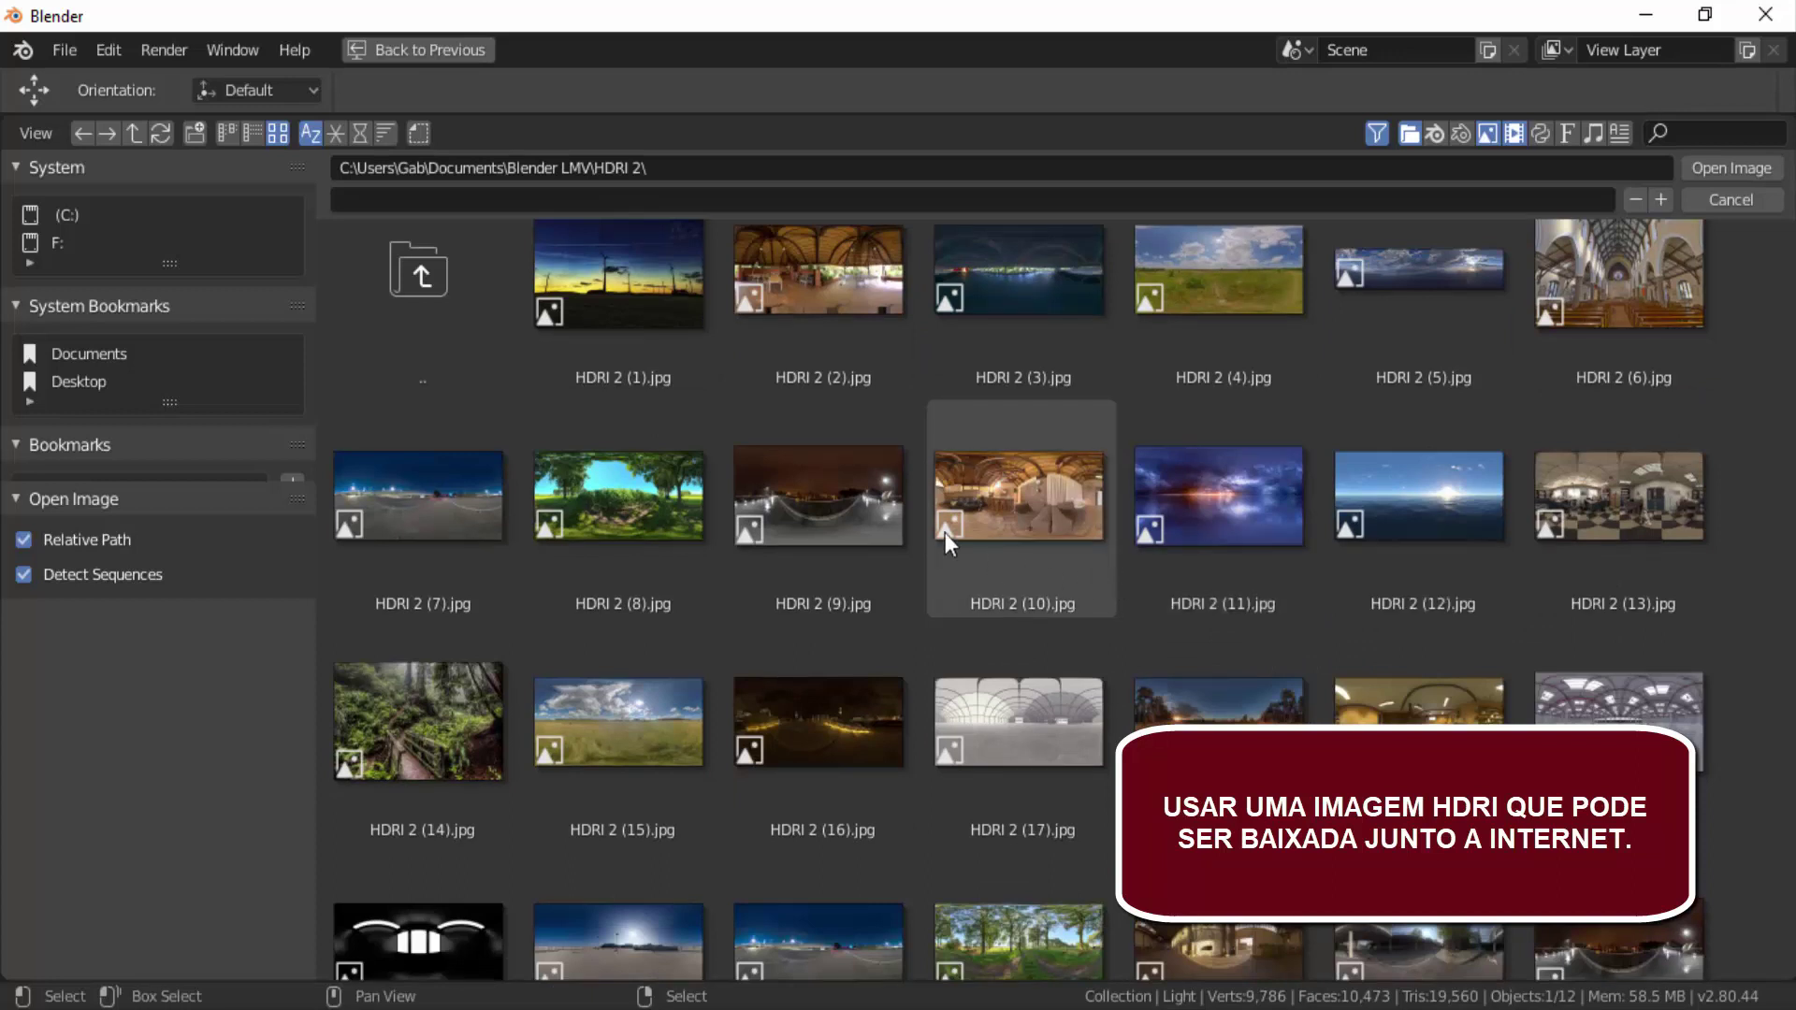
left_click(810, 490)
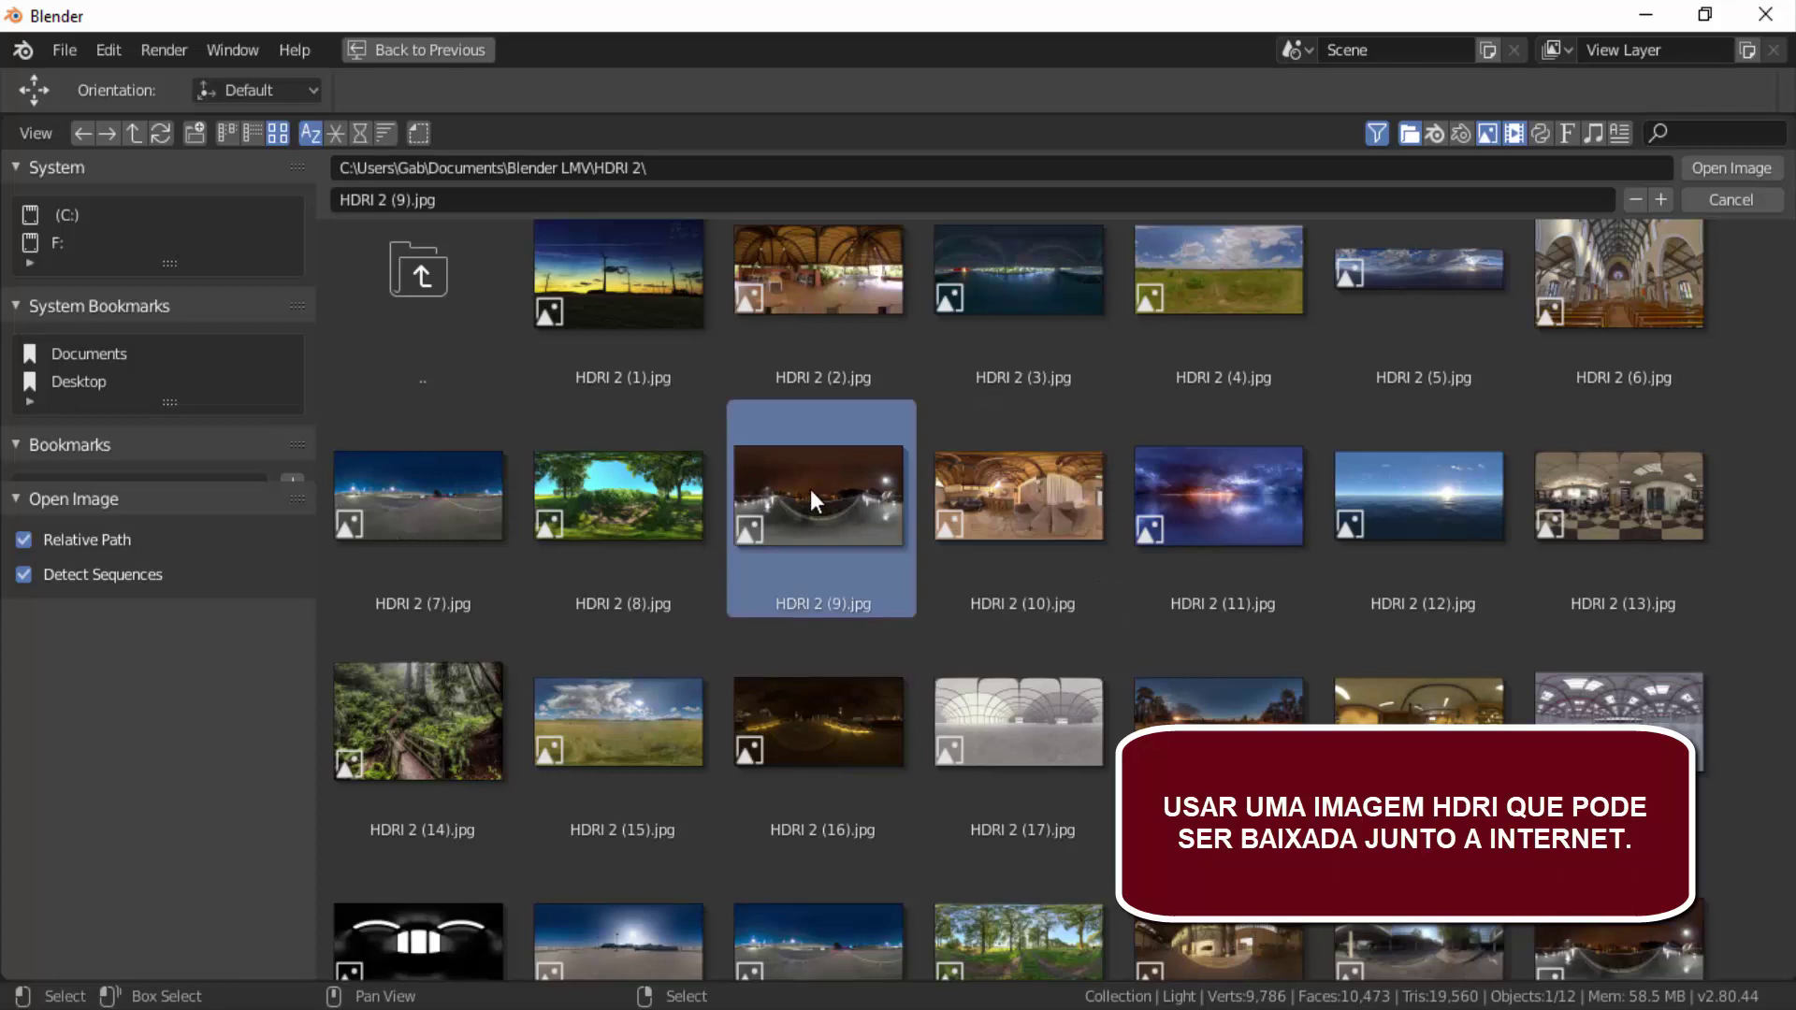
left_click(1713, 170)
Deselect everything, leave camera view, and switch to Front Orthographic view of the letters.
left_click(936, 620)
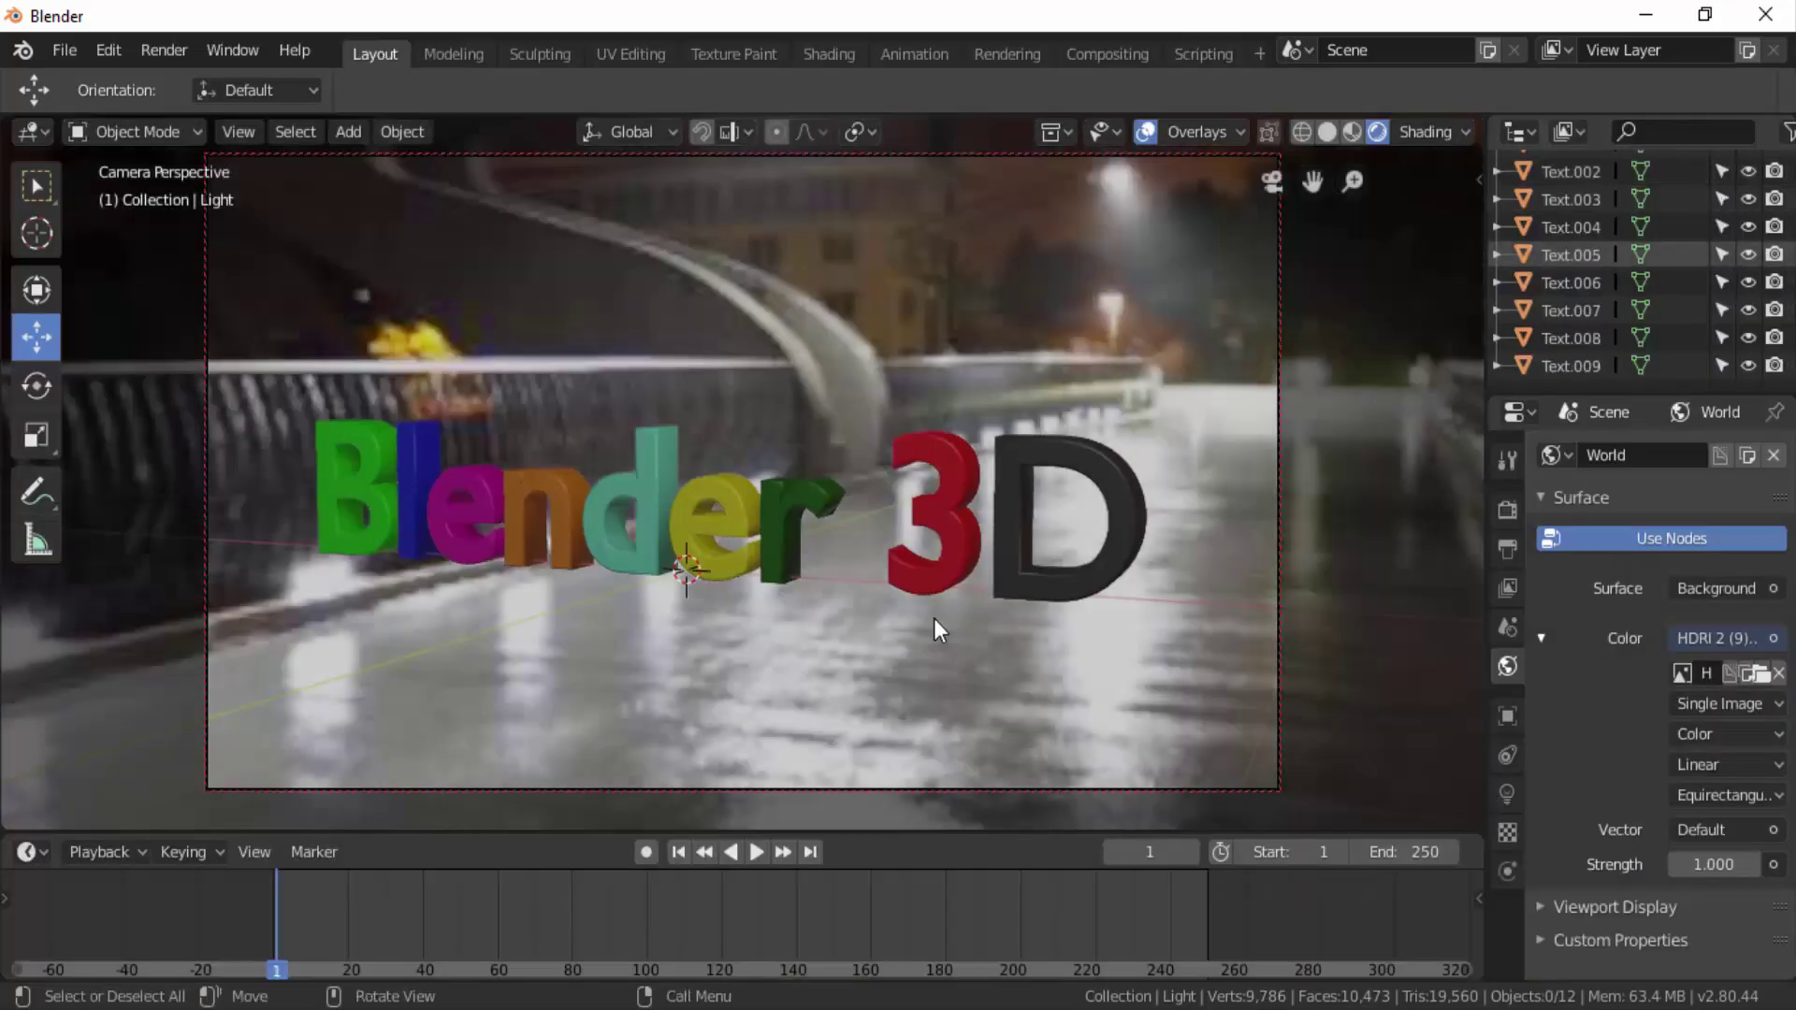
mouse_move(940, 650)
middle_mouse_down()
mouse_move(748, 716)
mouse_move(793, 705)
middle_mouse_up()
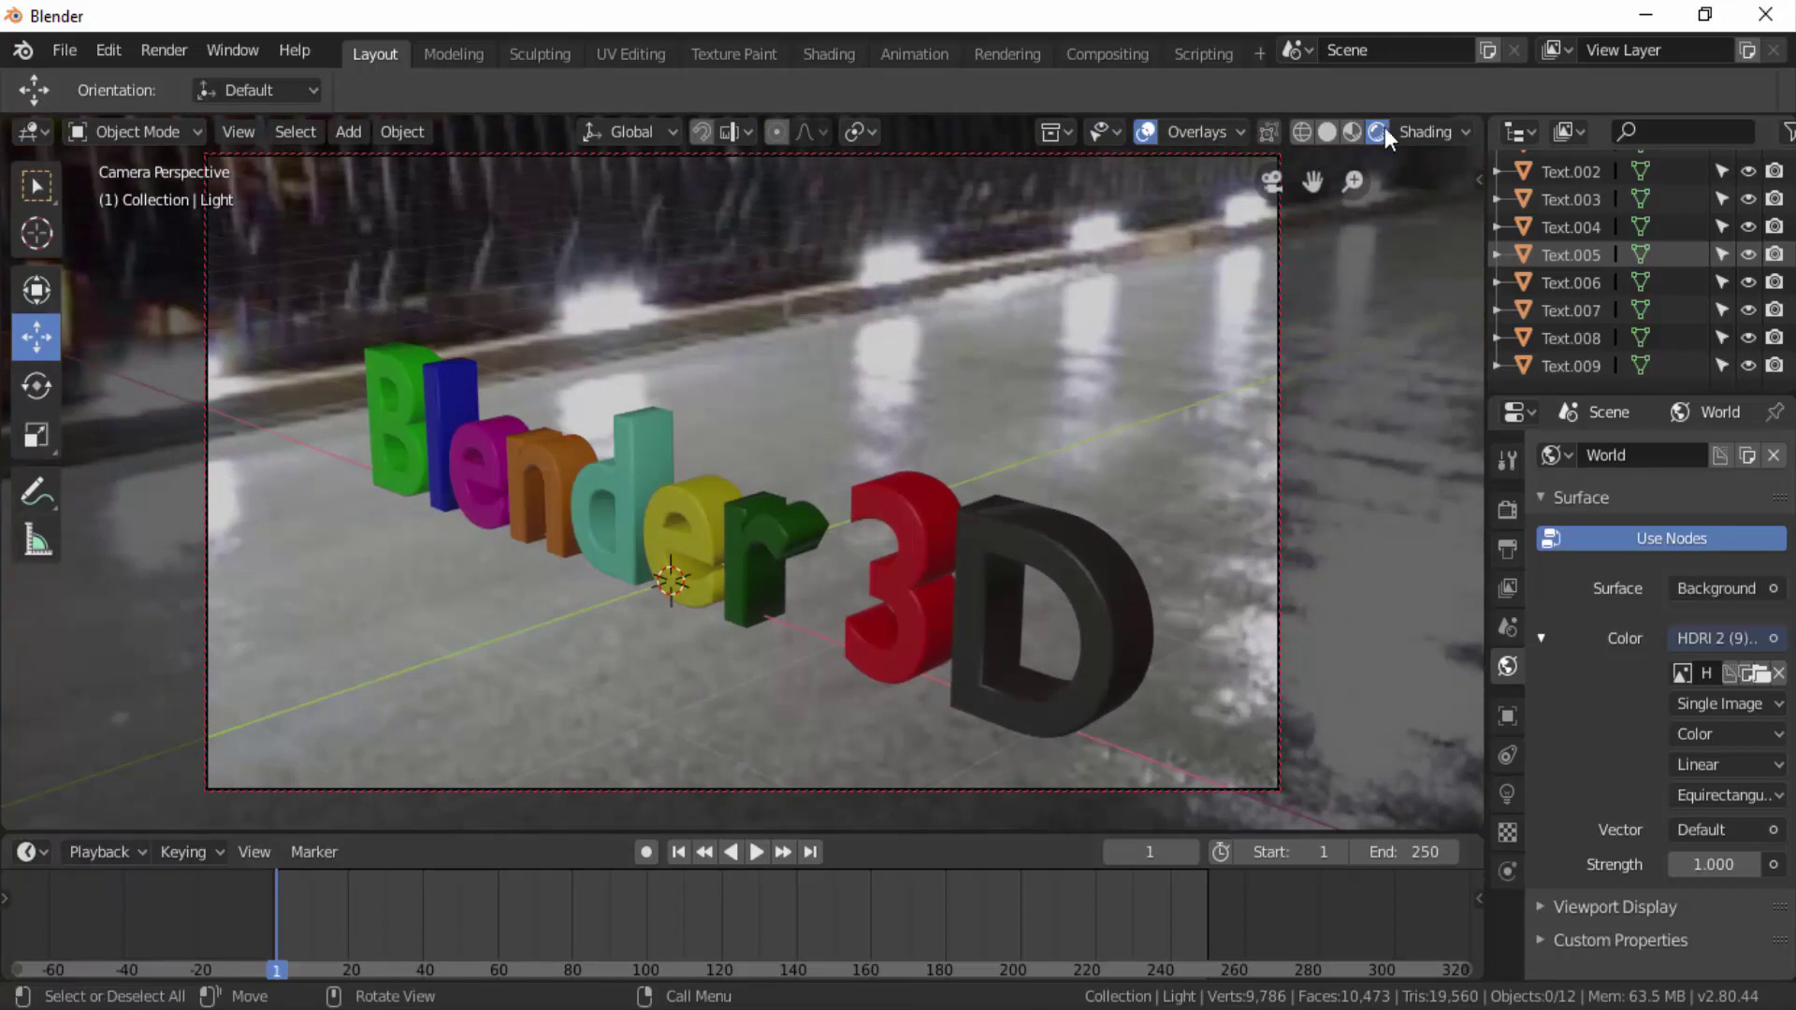
left_click(1270, 193)
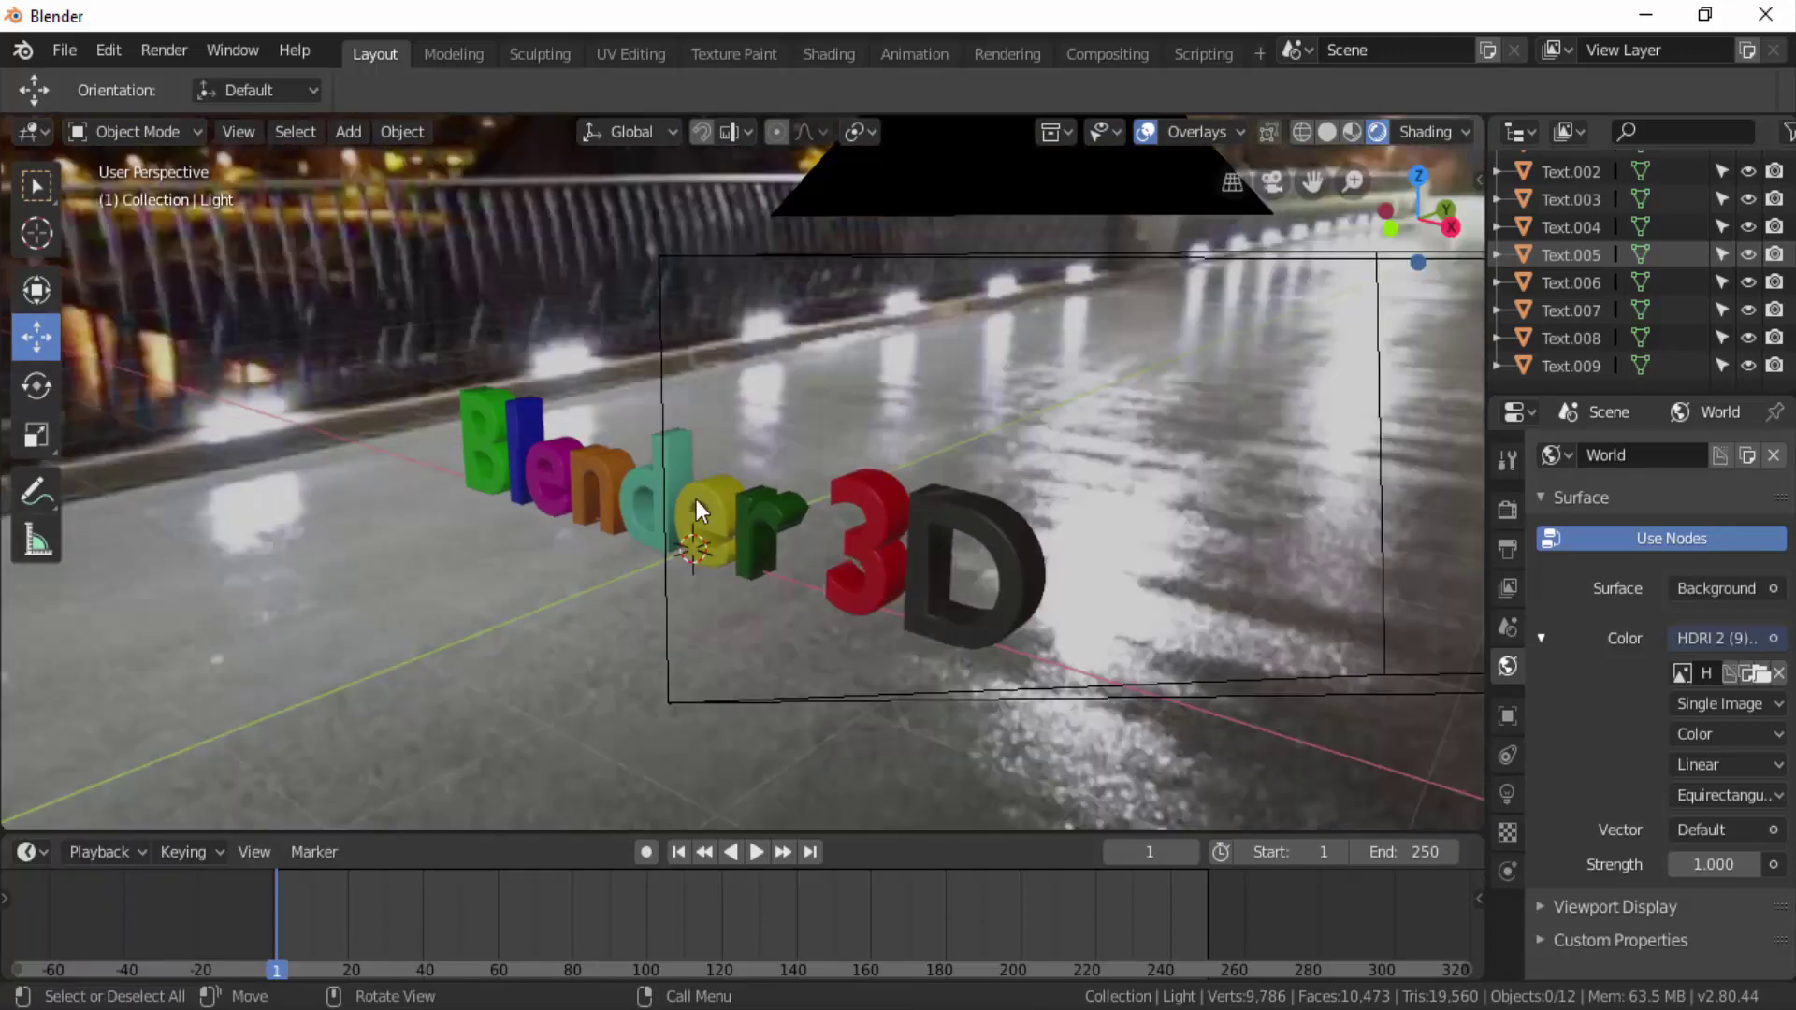
left_click(1390, 228)
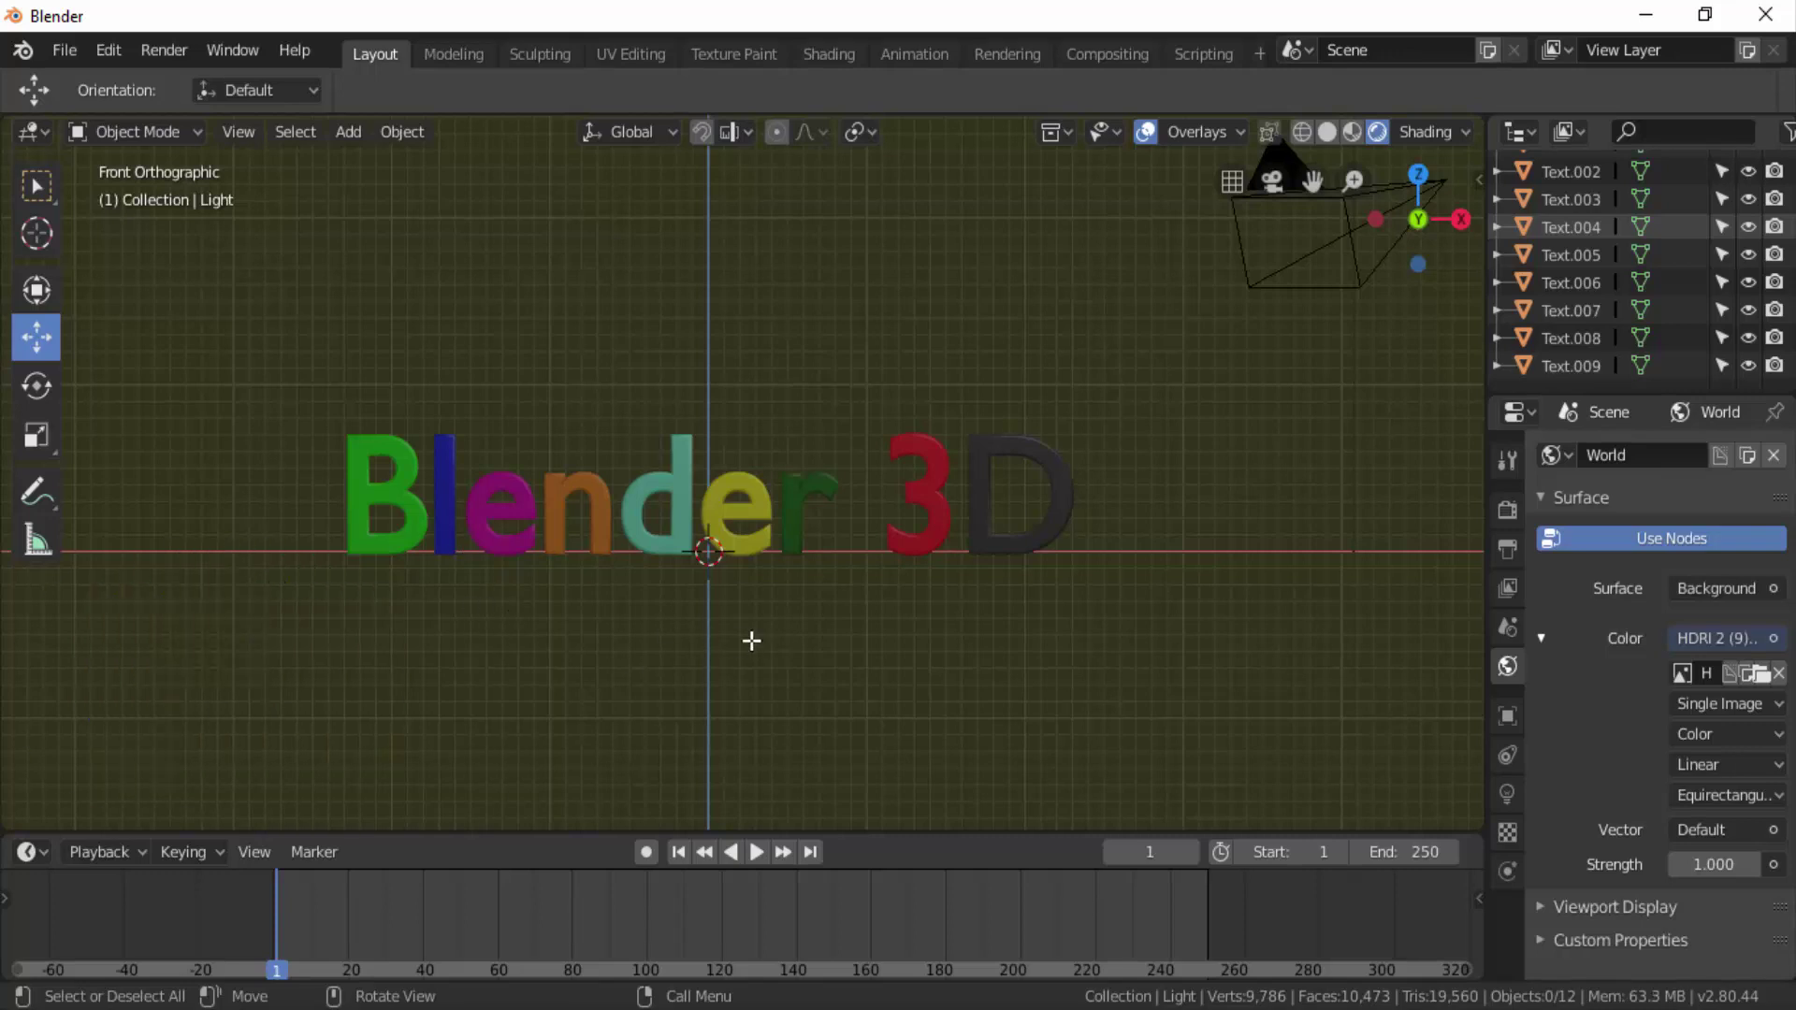
Box-select all the letters and keyframe their rotation at frame 1.
key("b")
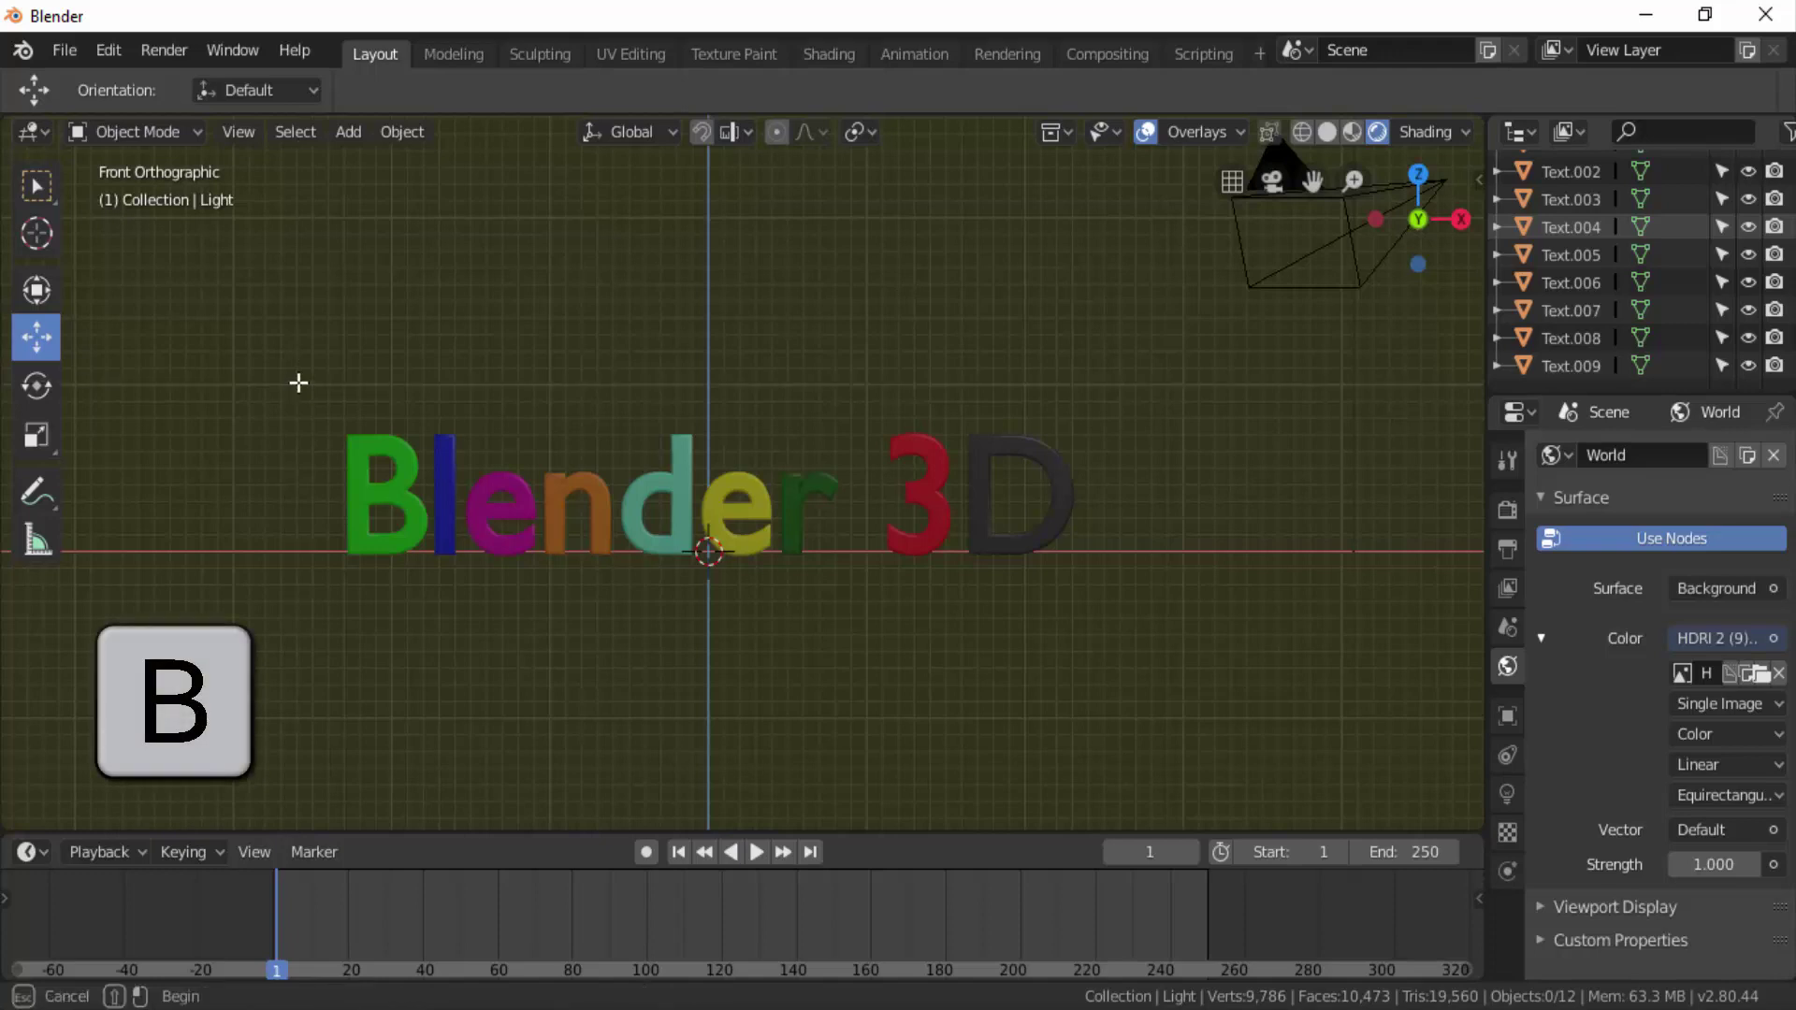
mouse_move(297, 382)
left_mouse_down()
mouse_move(328, 466)
mouse_move(468, 557)
mouse_move(642, 614)
mouse_move(986, 641)
mouse_move(1164, 613)
left_mouse_up()
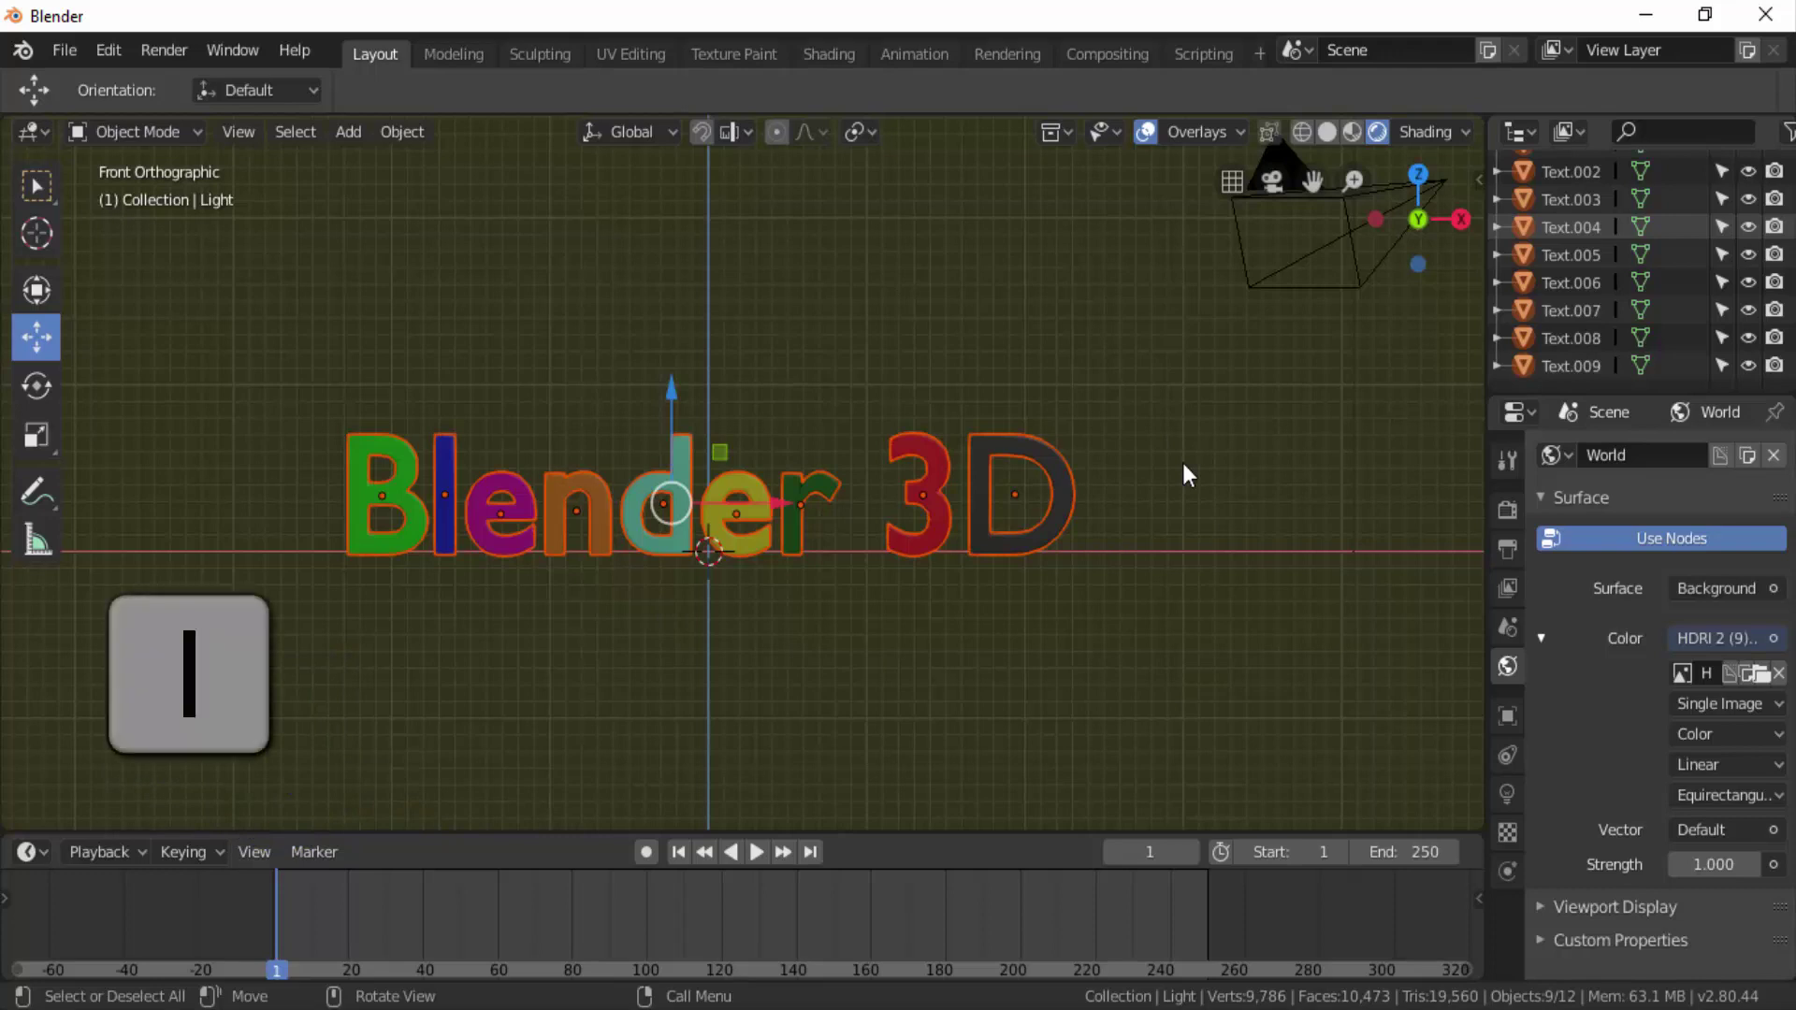
key("i")
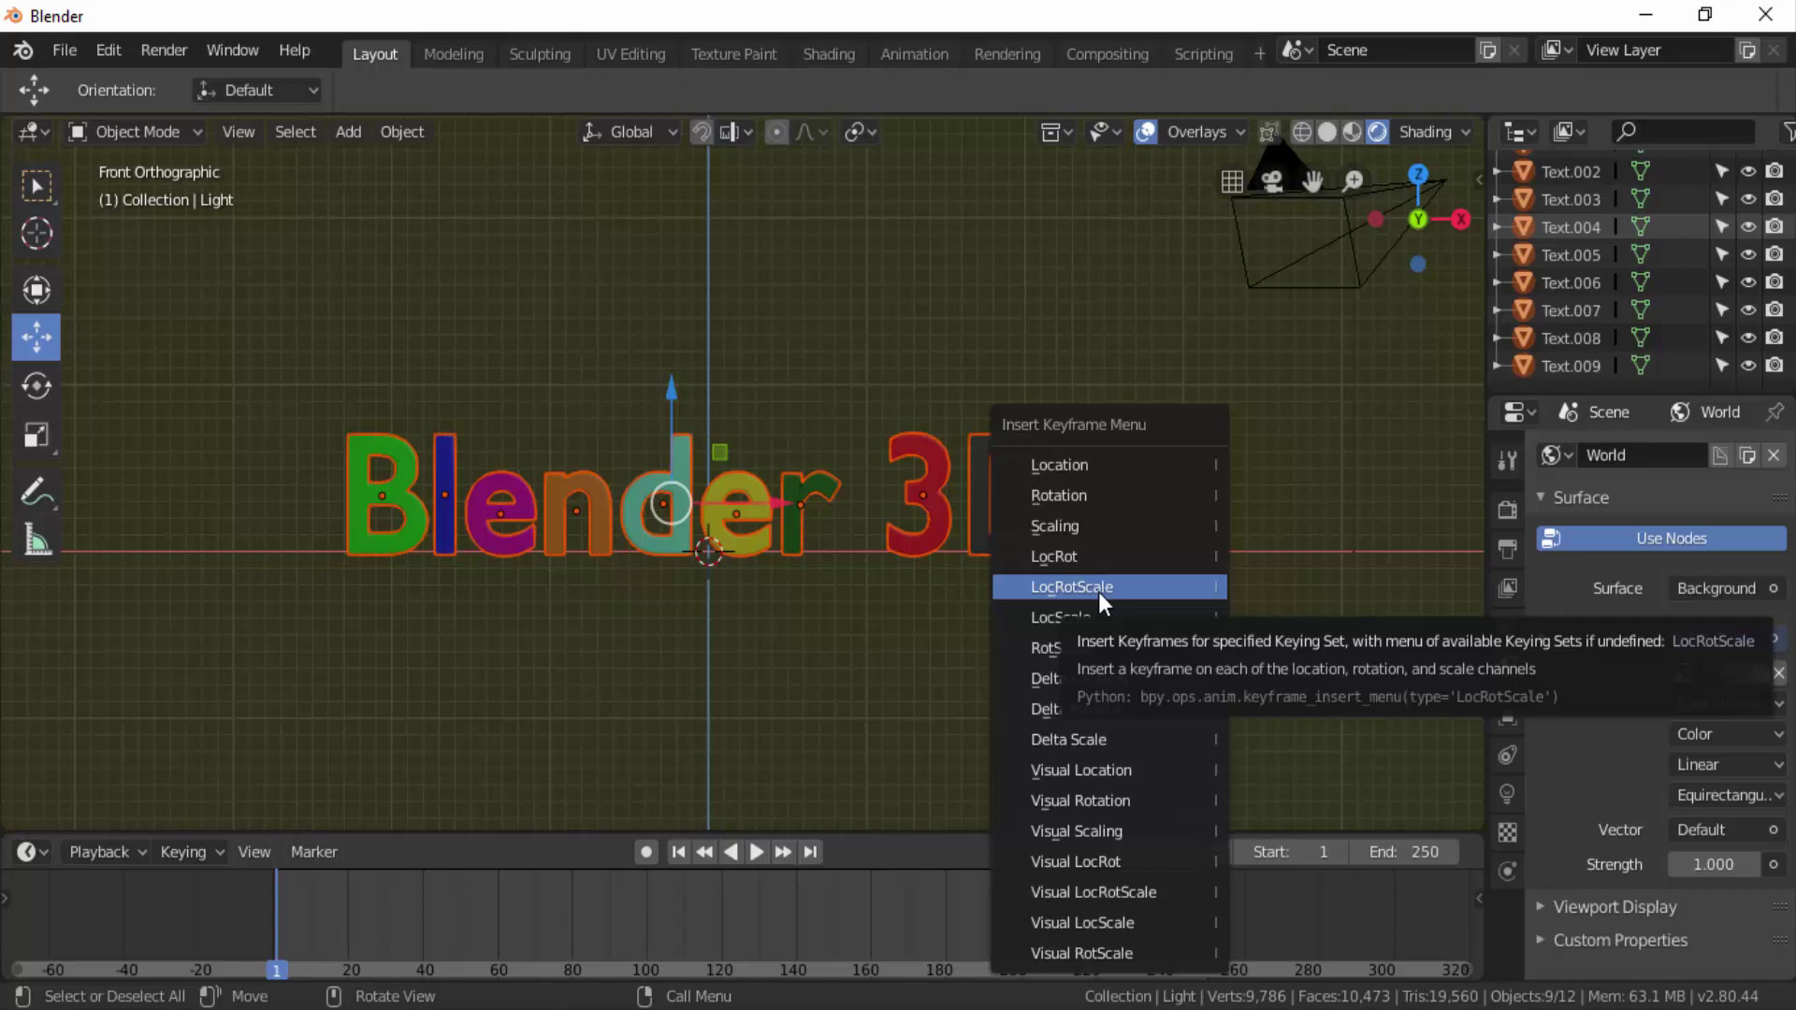
left_click(1098, 592)
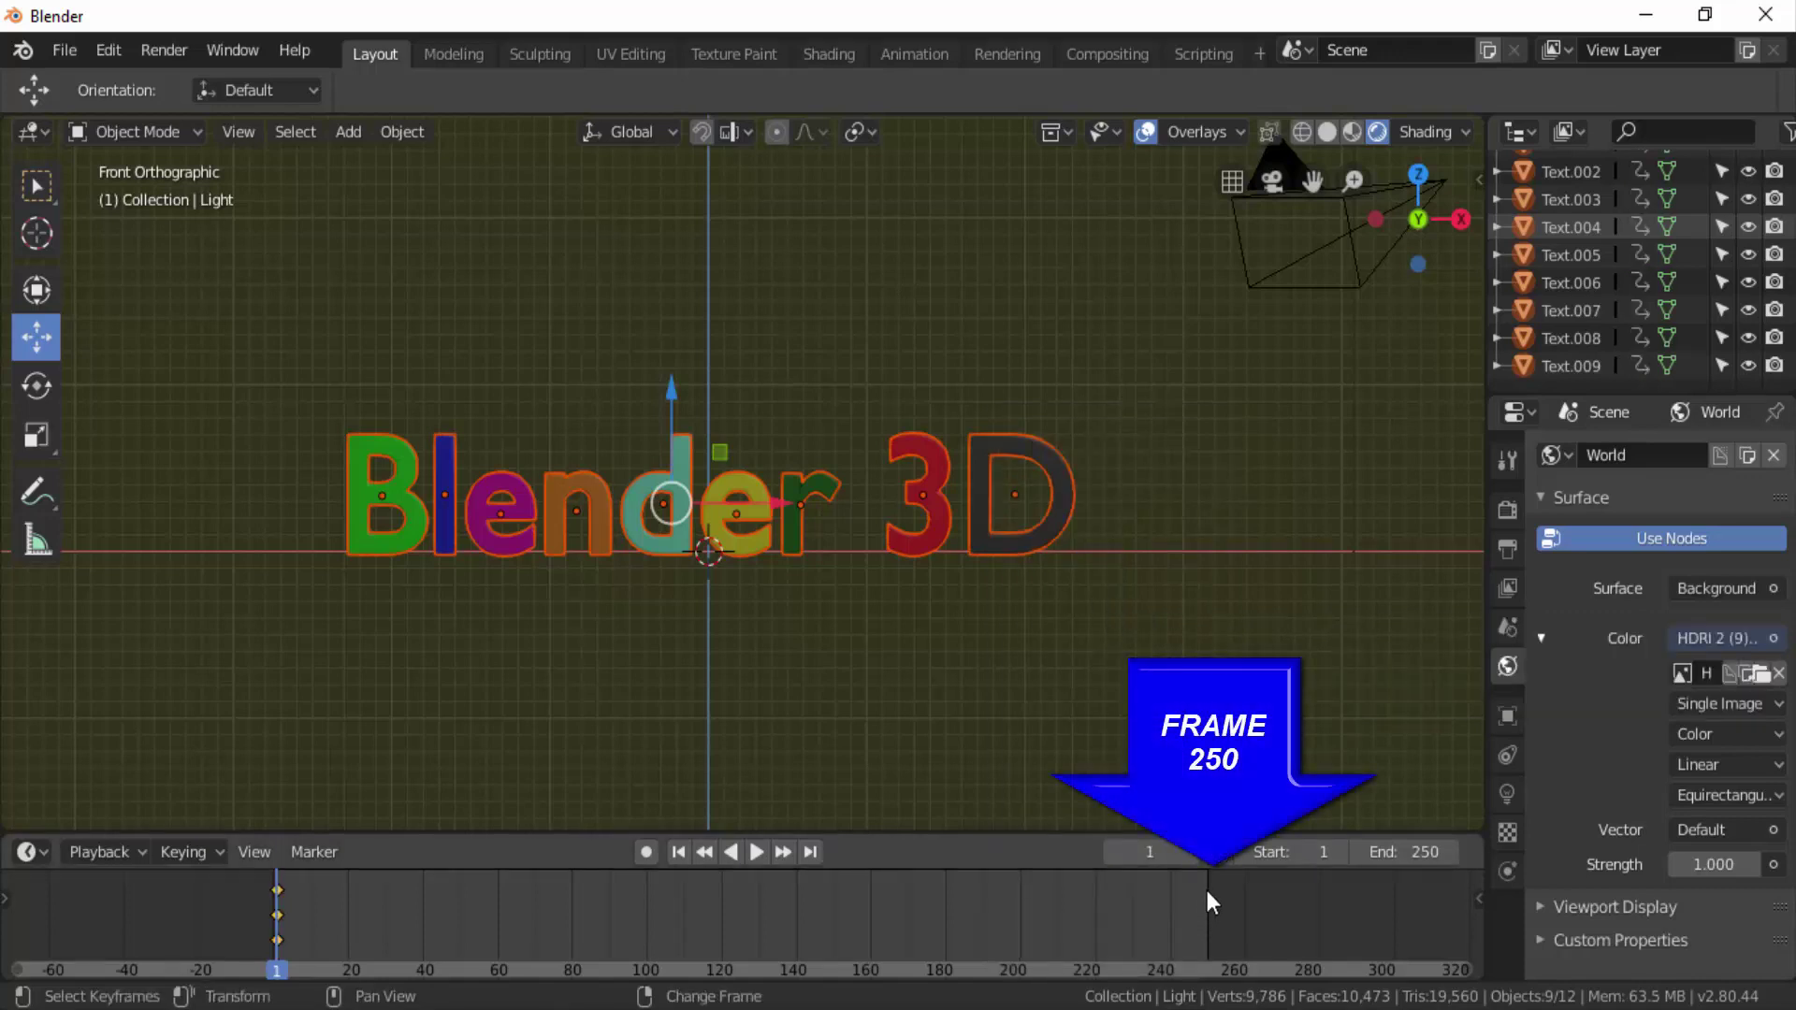
Keyframe the letters' LocRotScale at frame 250 and play the animation.
left_click(1207, 888)
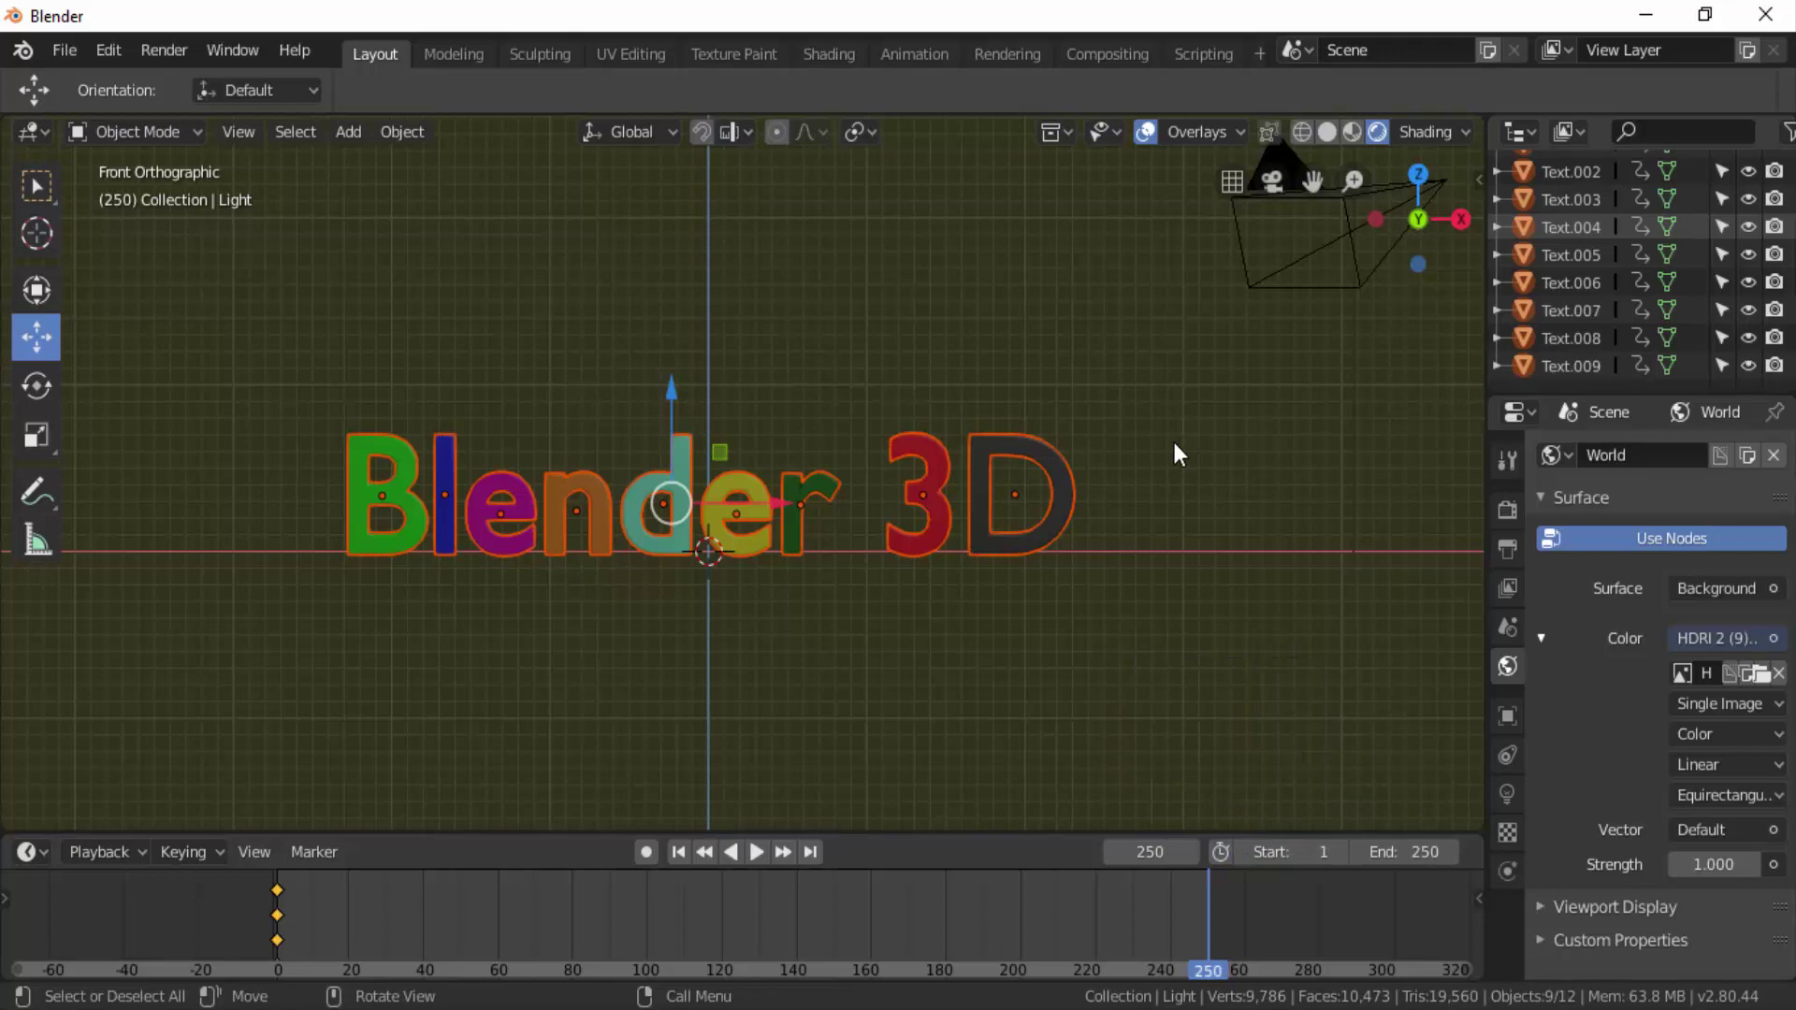
key("i")
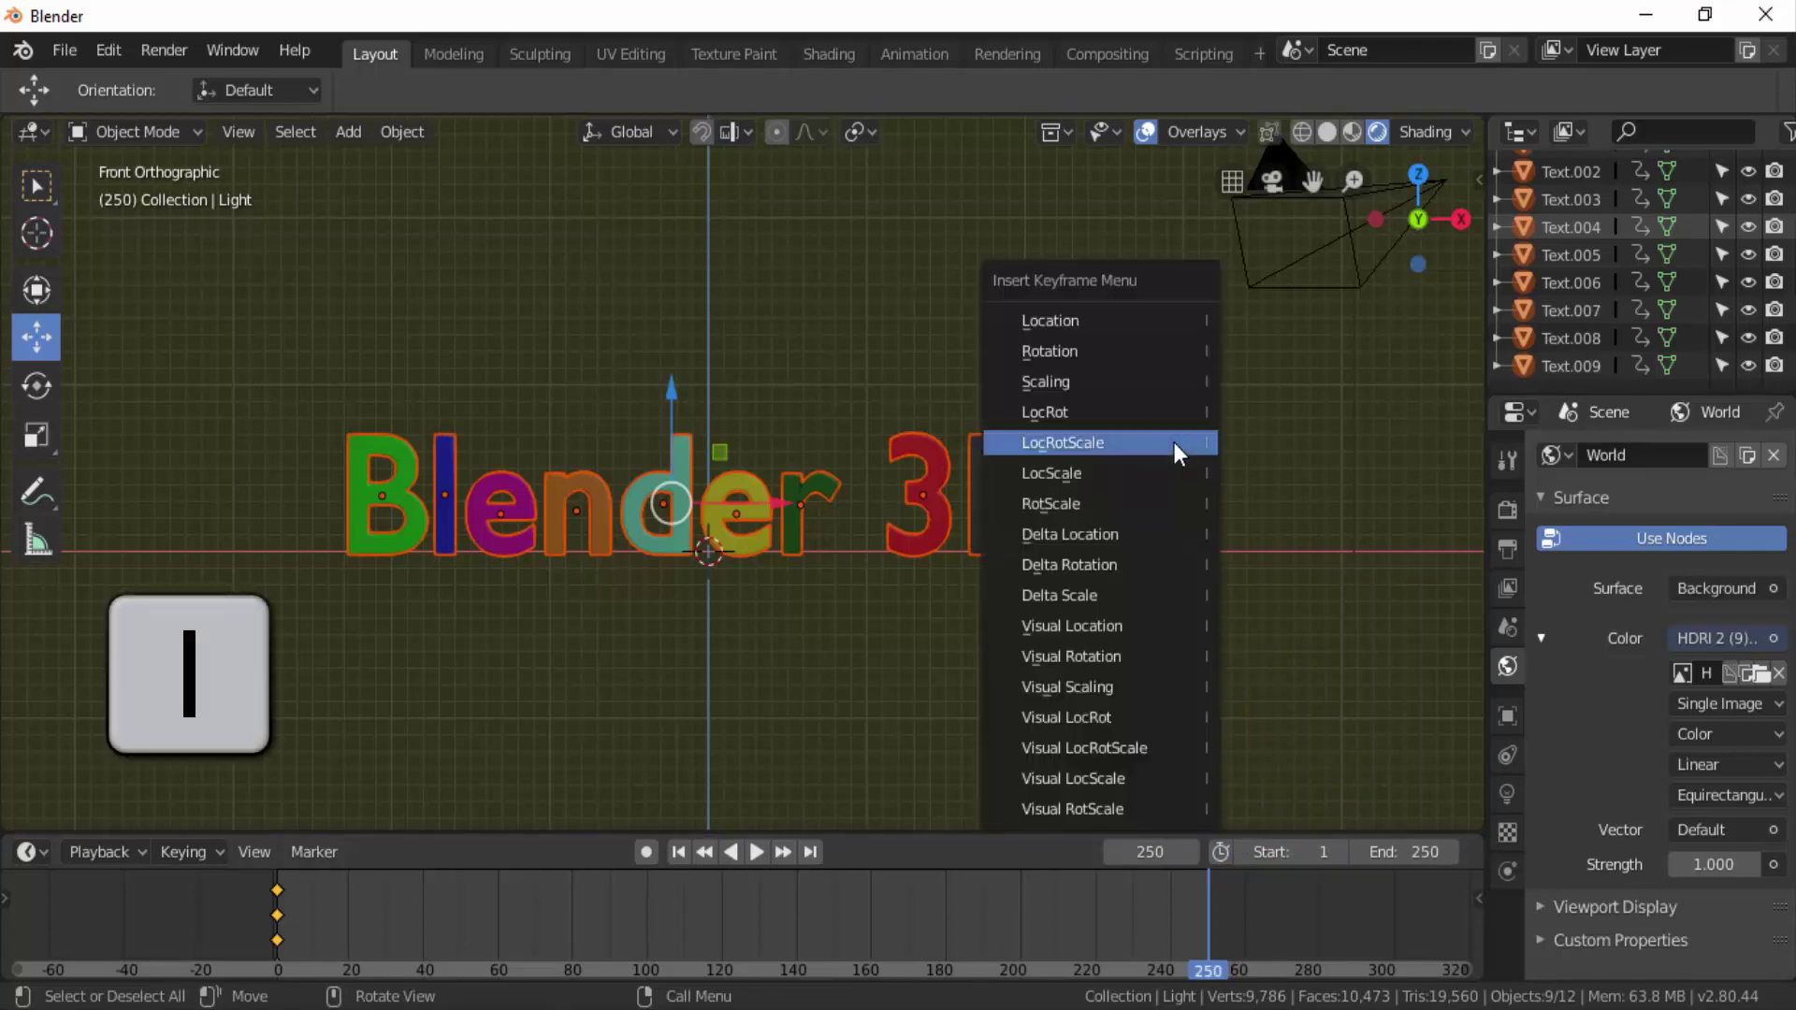
left_click(1175, 442)
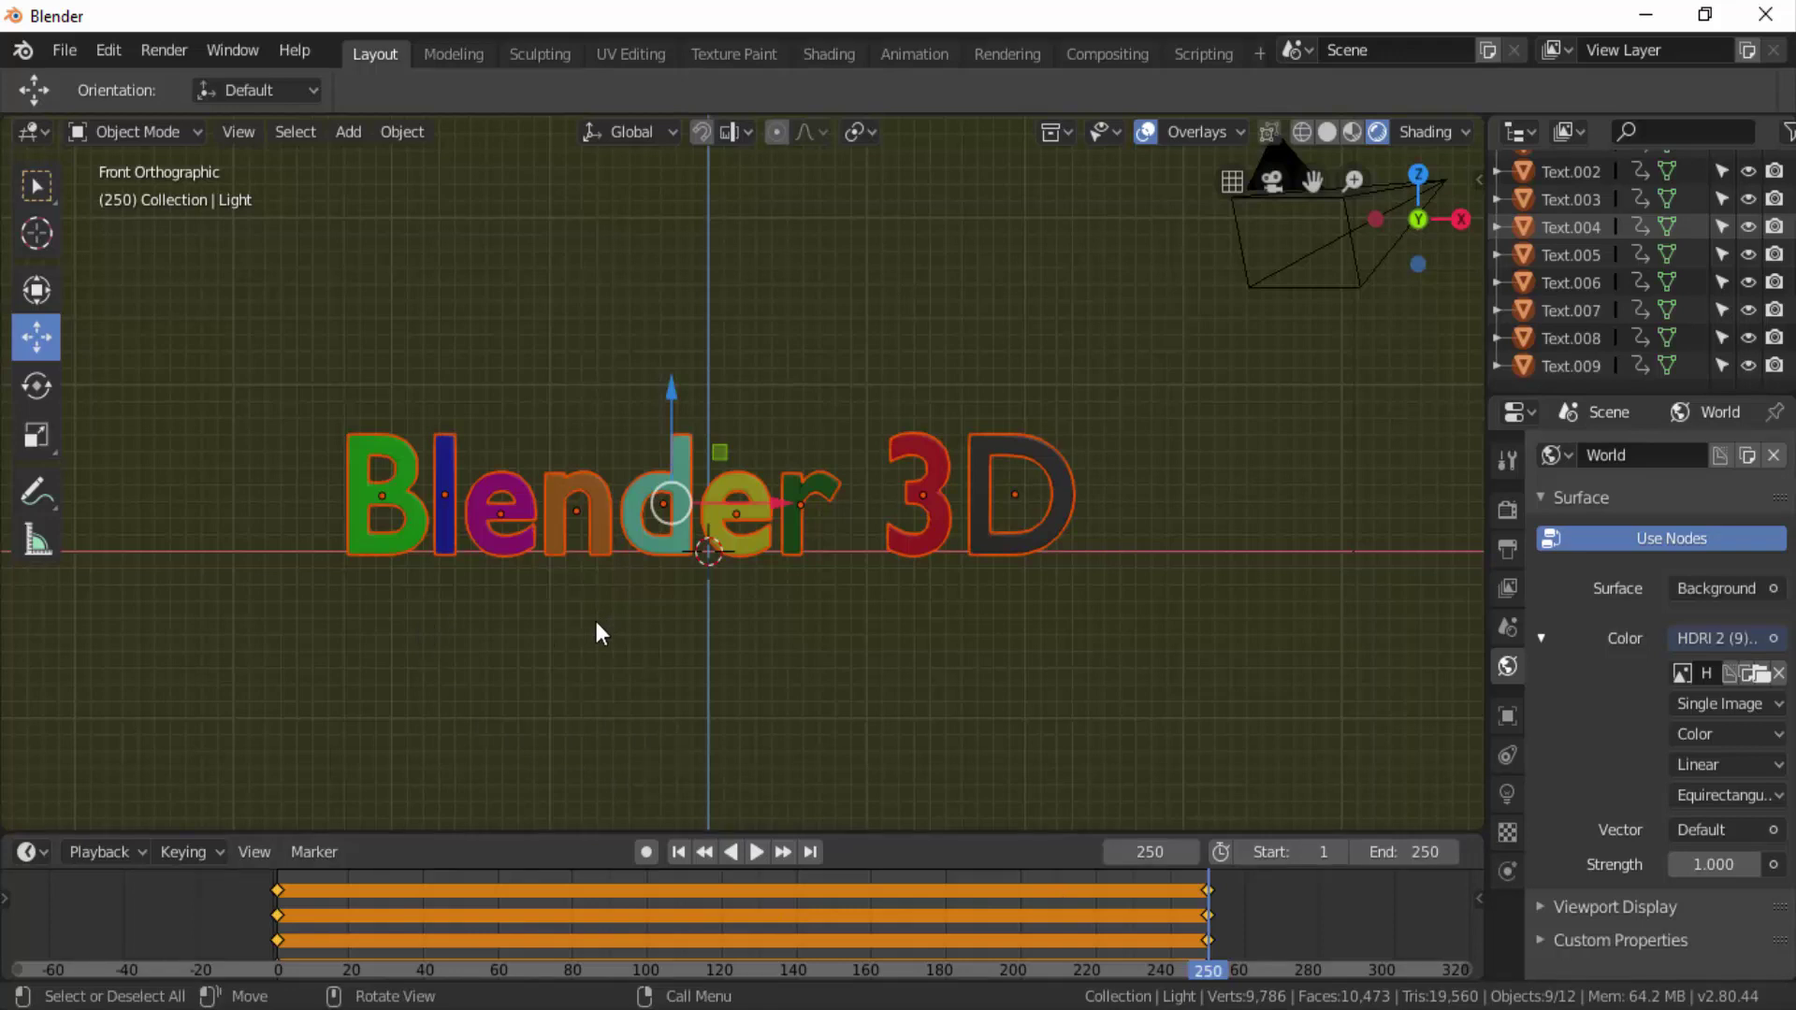
left_click(756, 851)
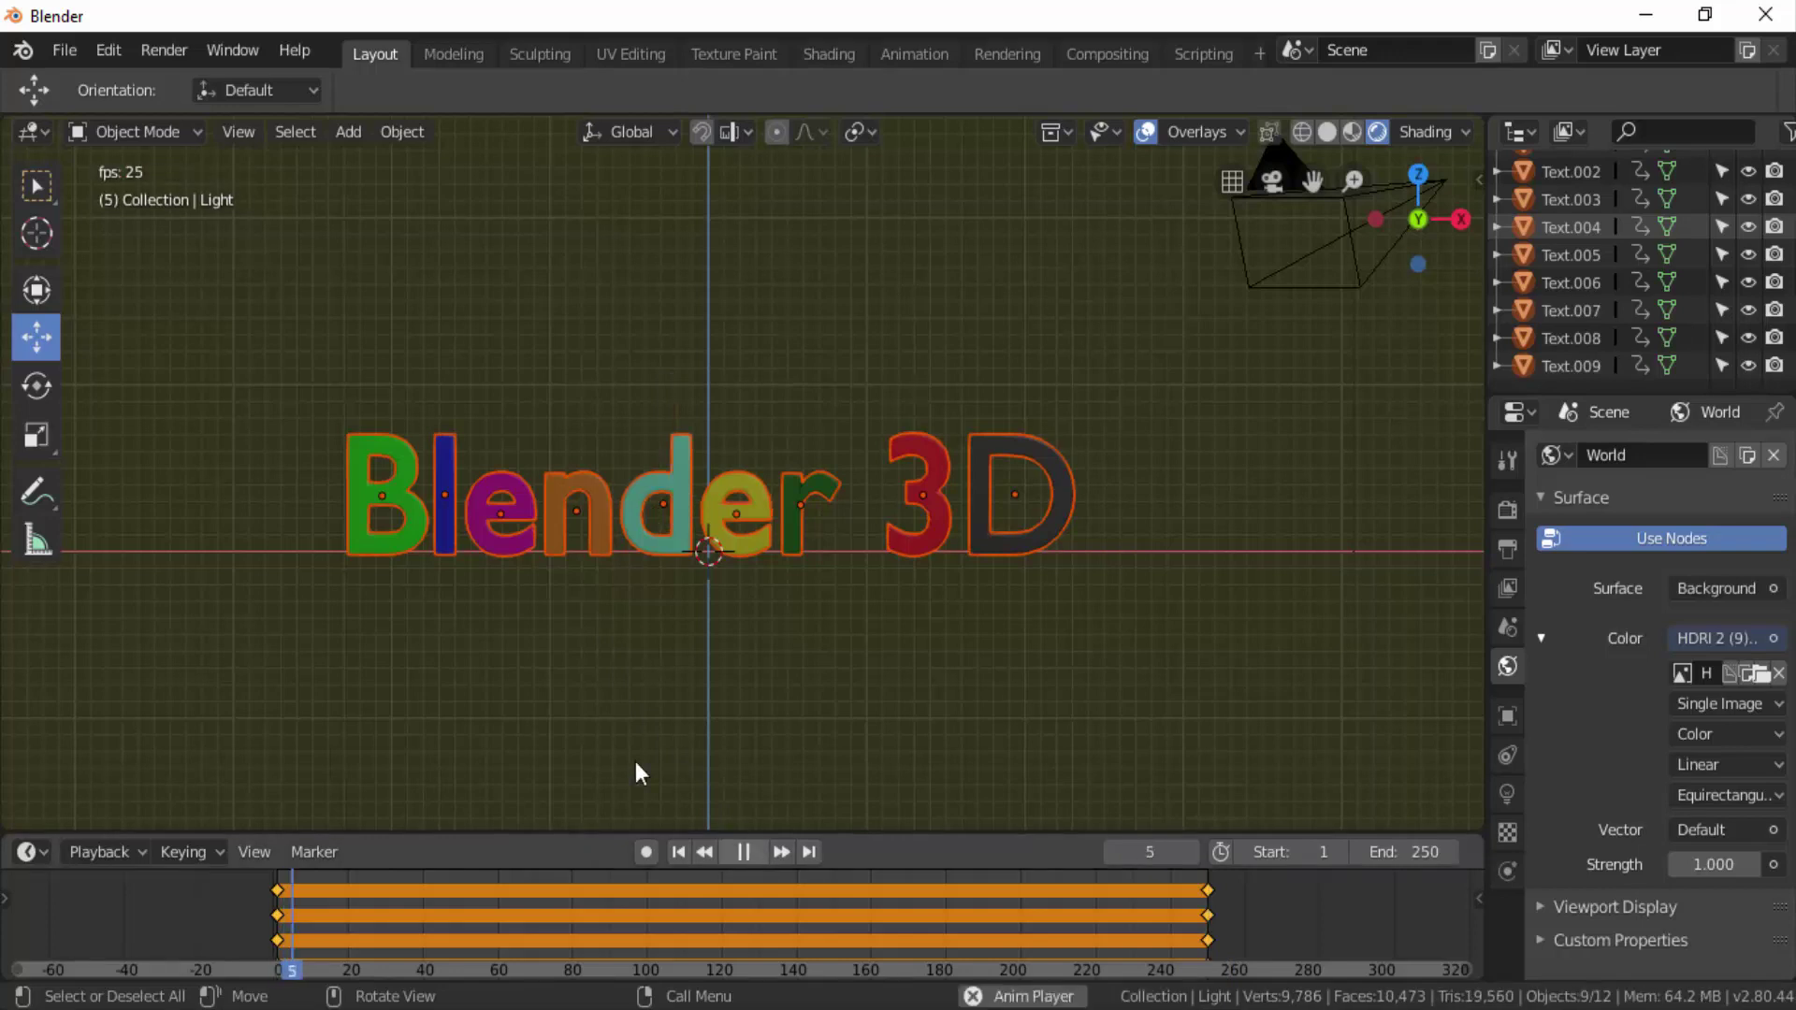
At frame 120, move the green B right and down below the word.
left_click(749, 856)
left_click(681, 853)
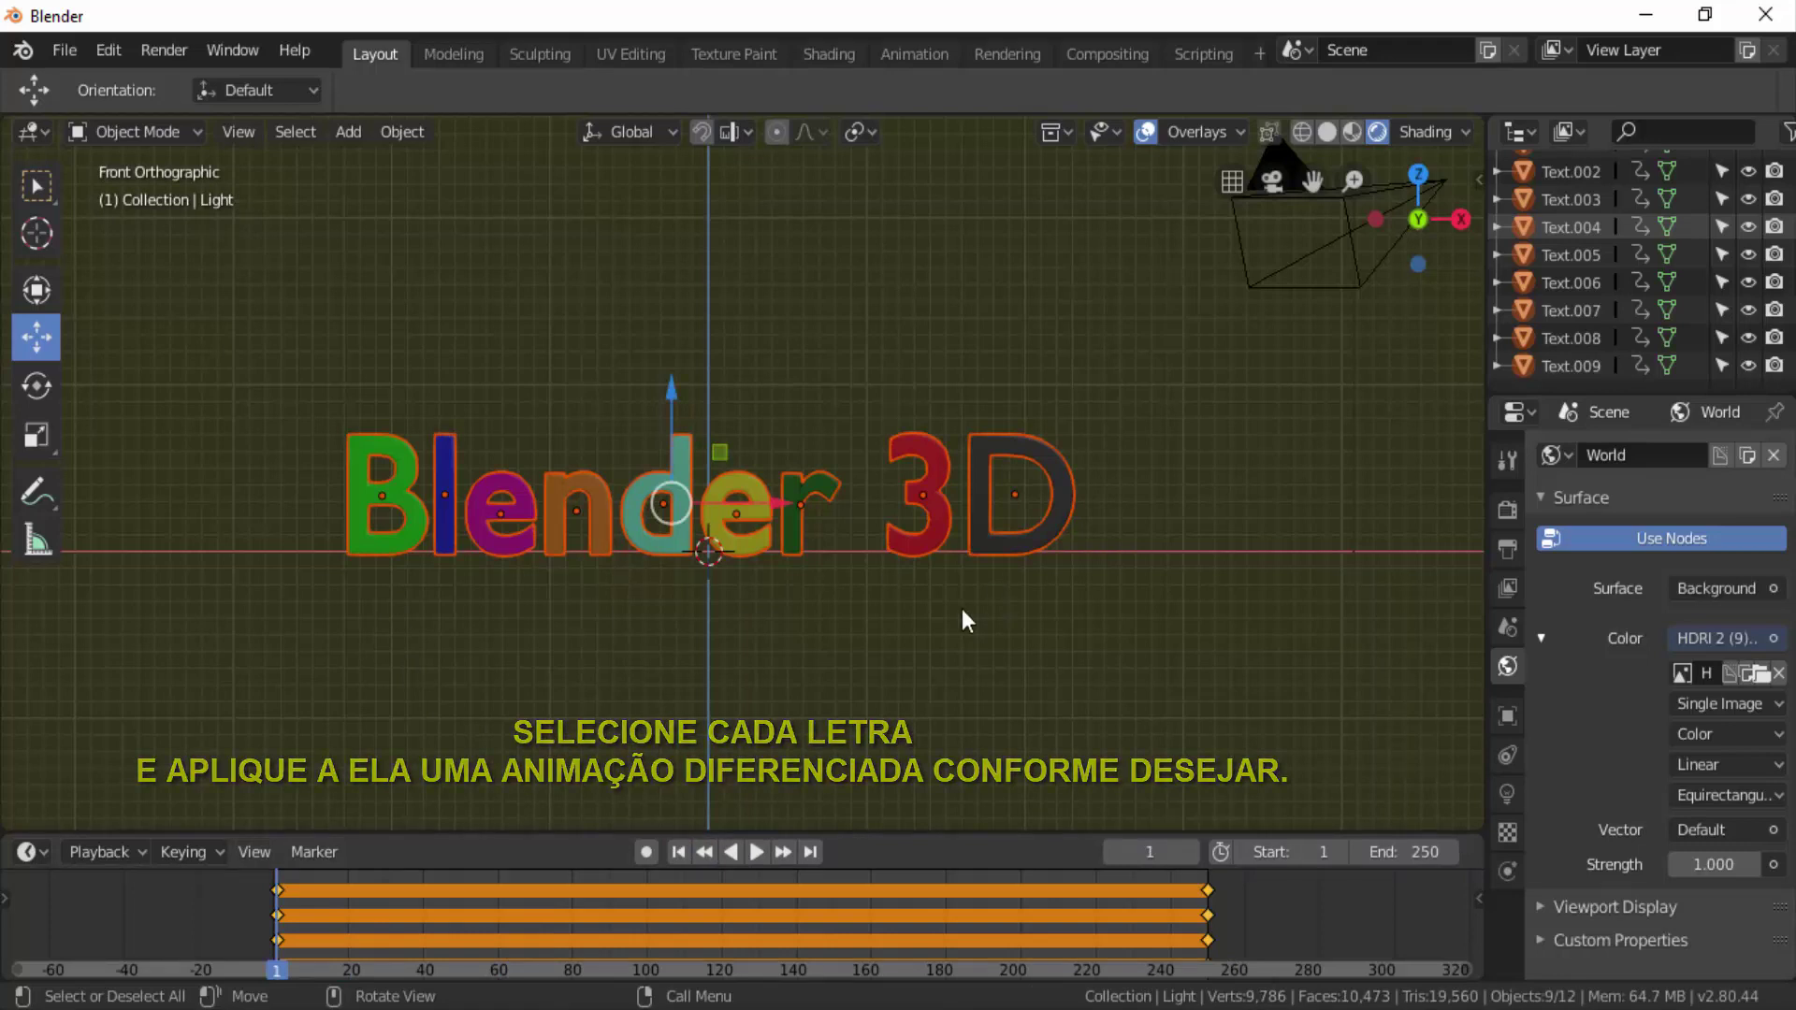
left_click(398, 491)
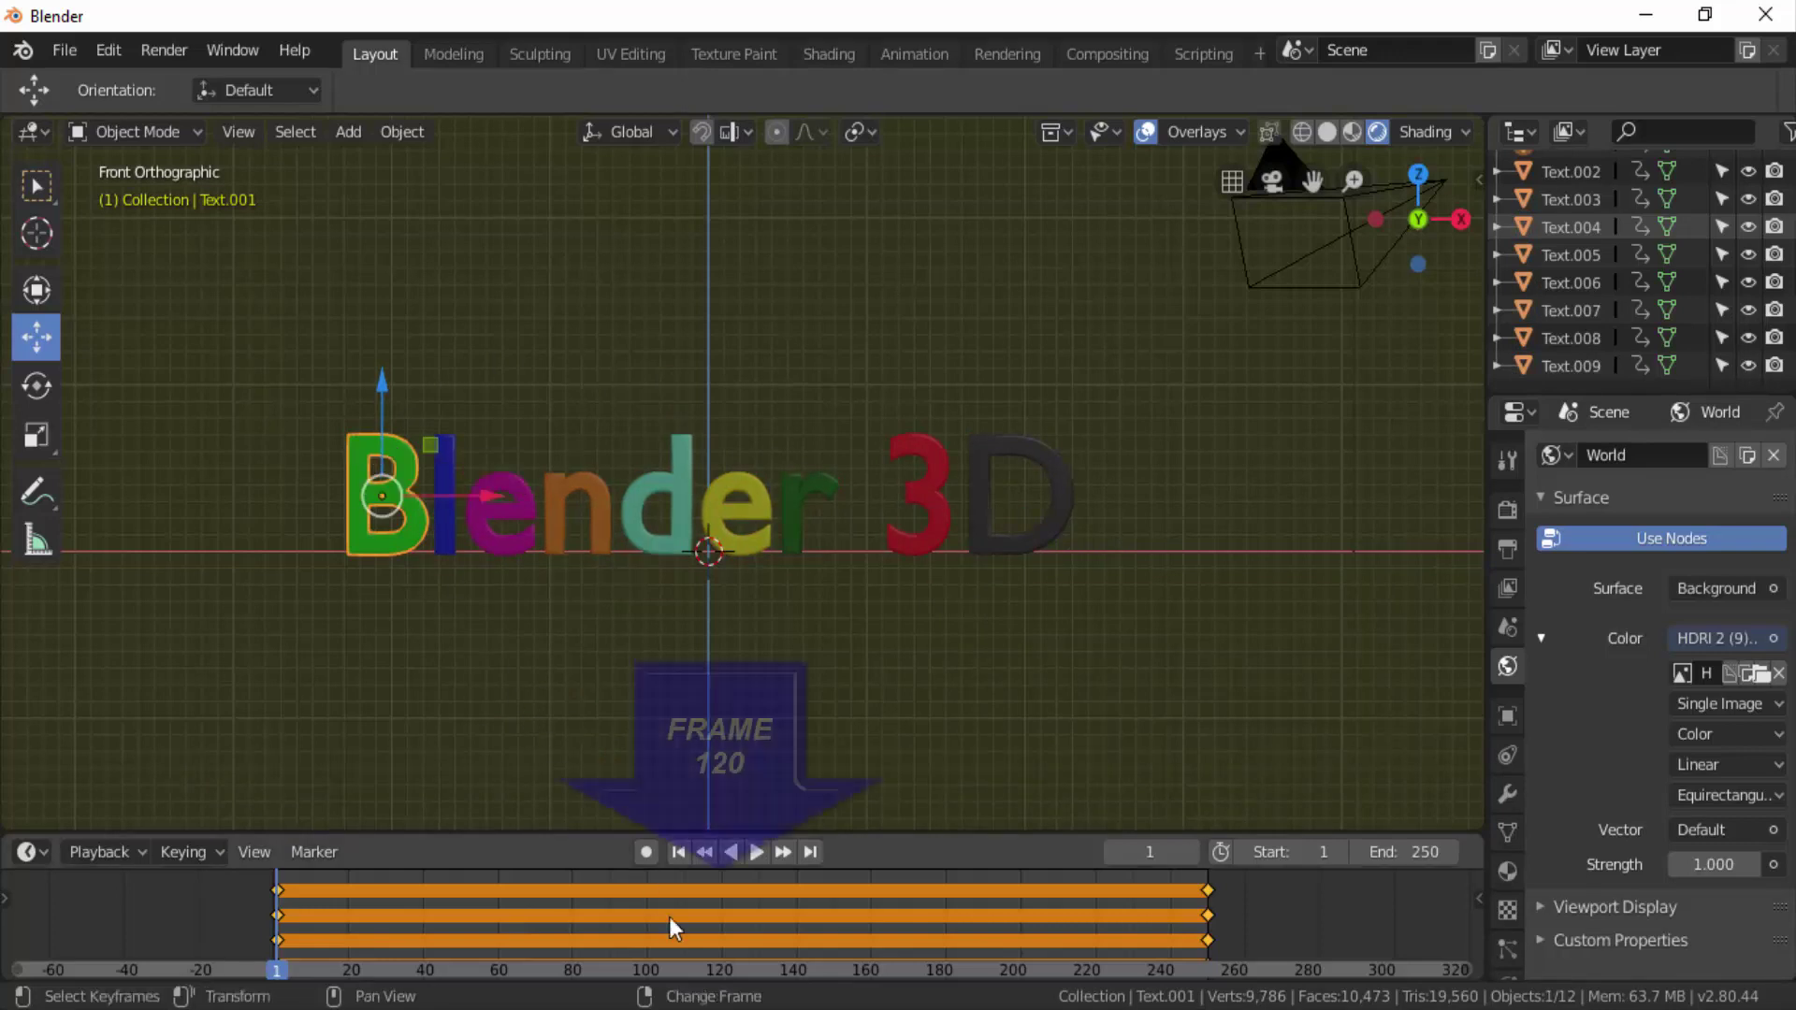
left_click(723, 885)
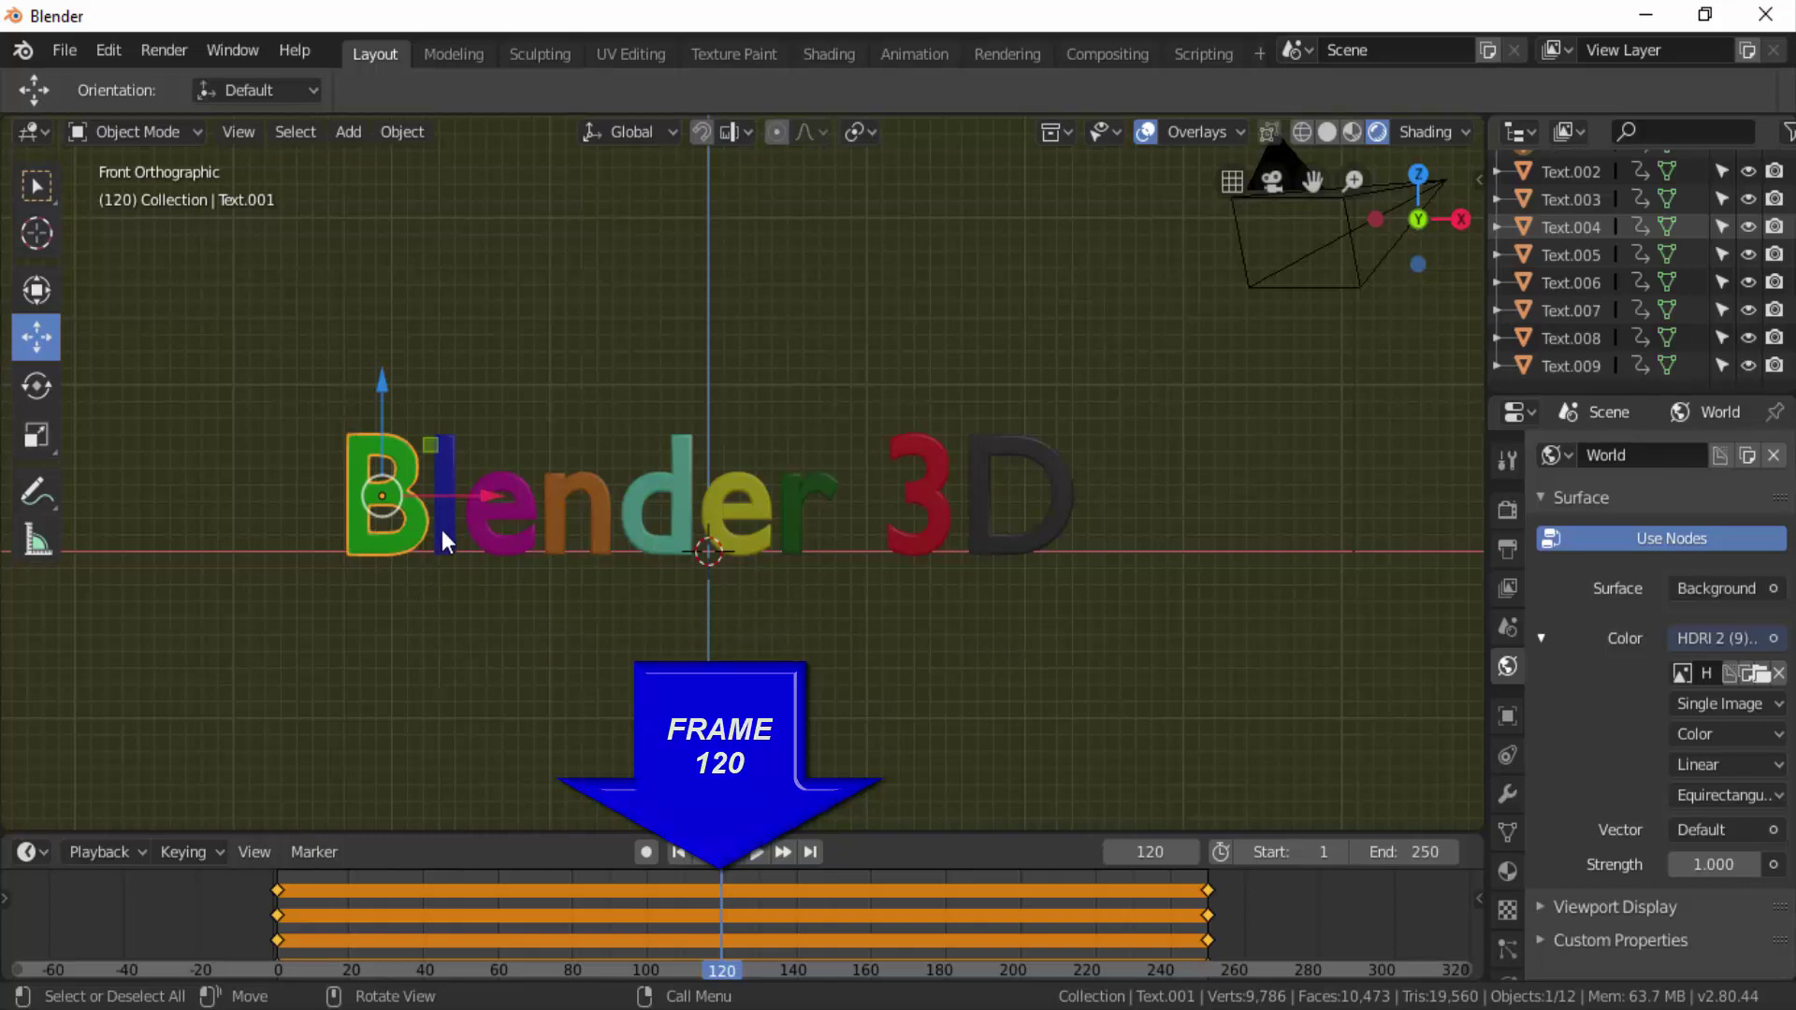
left_click_drag(491, 501, 1294, 651)
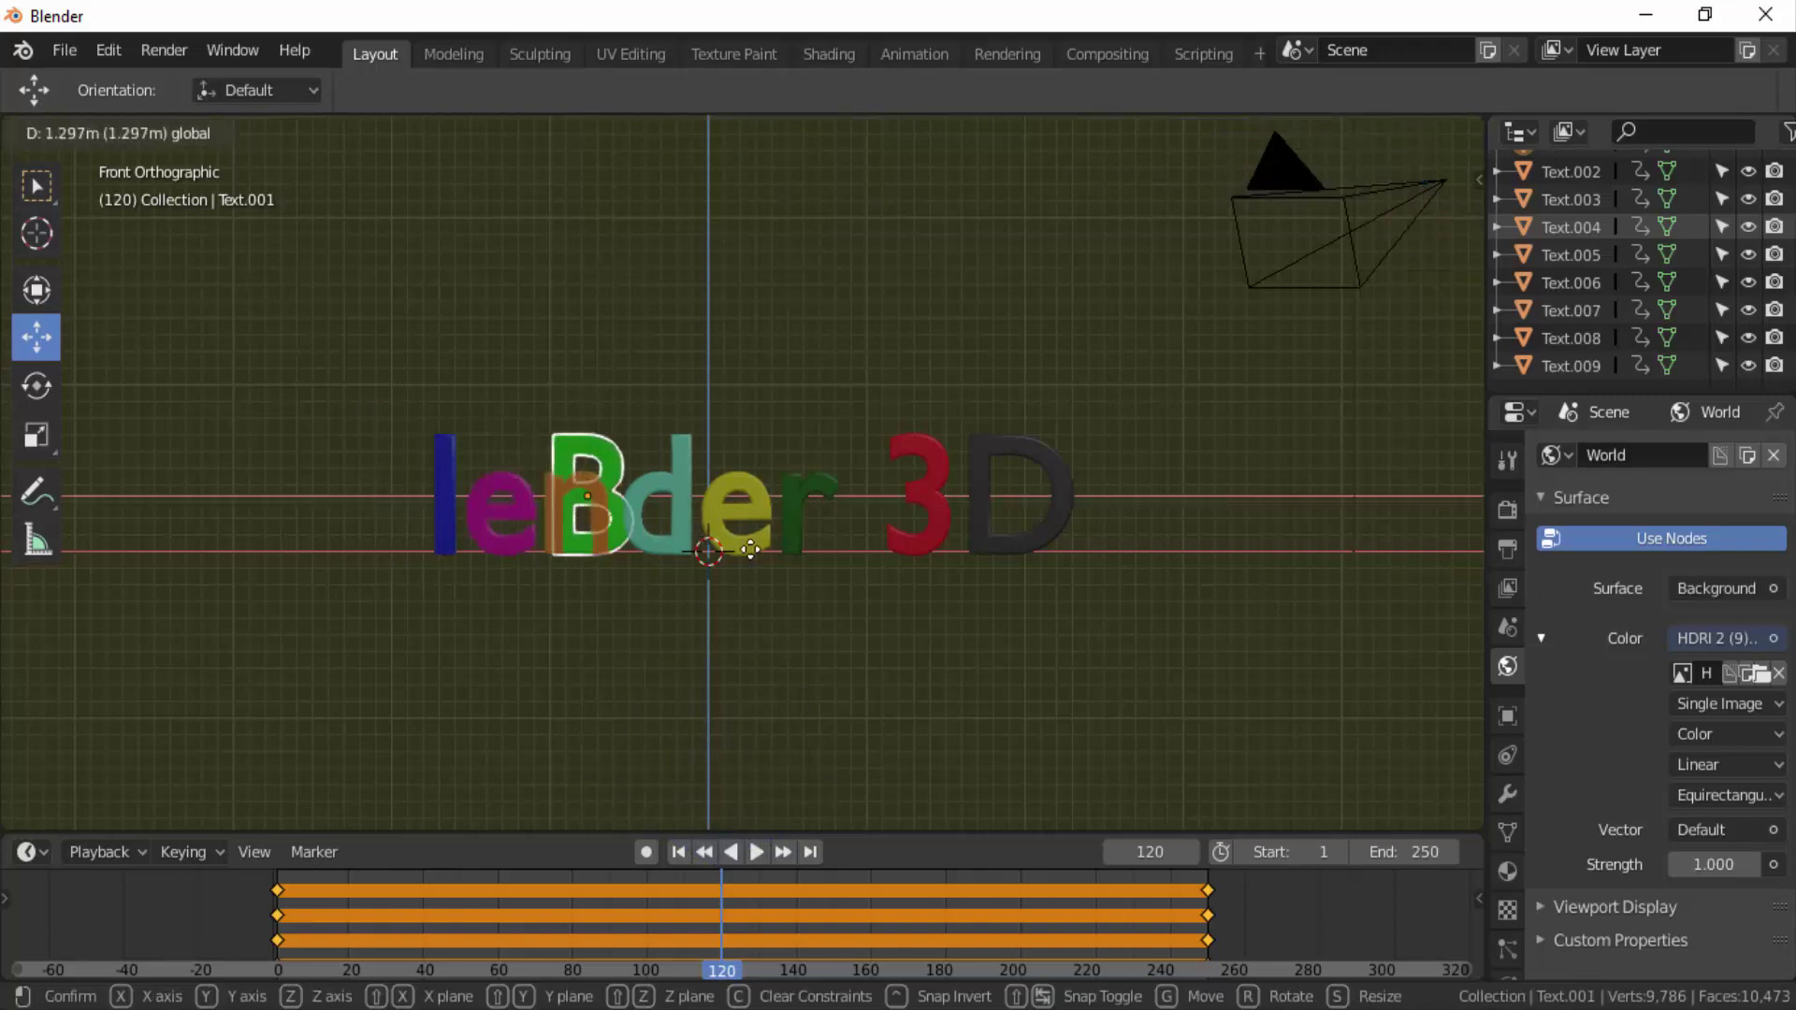
left_click(1293, 651)
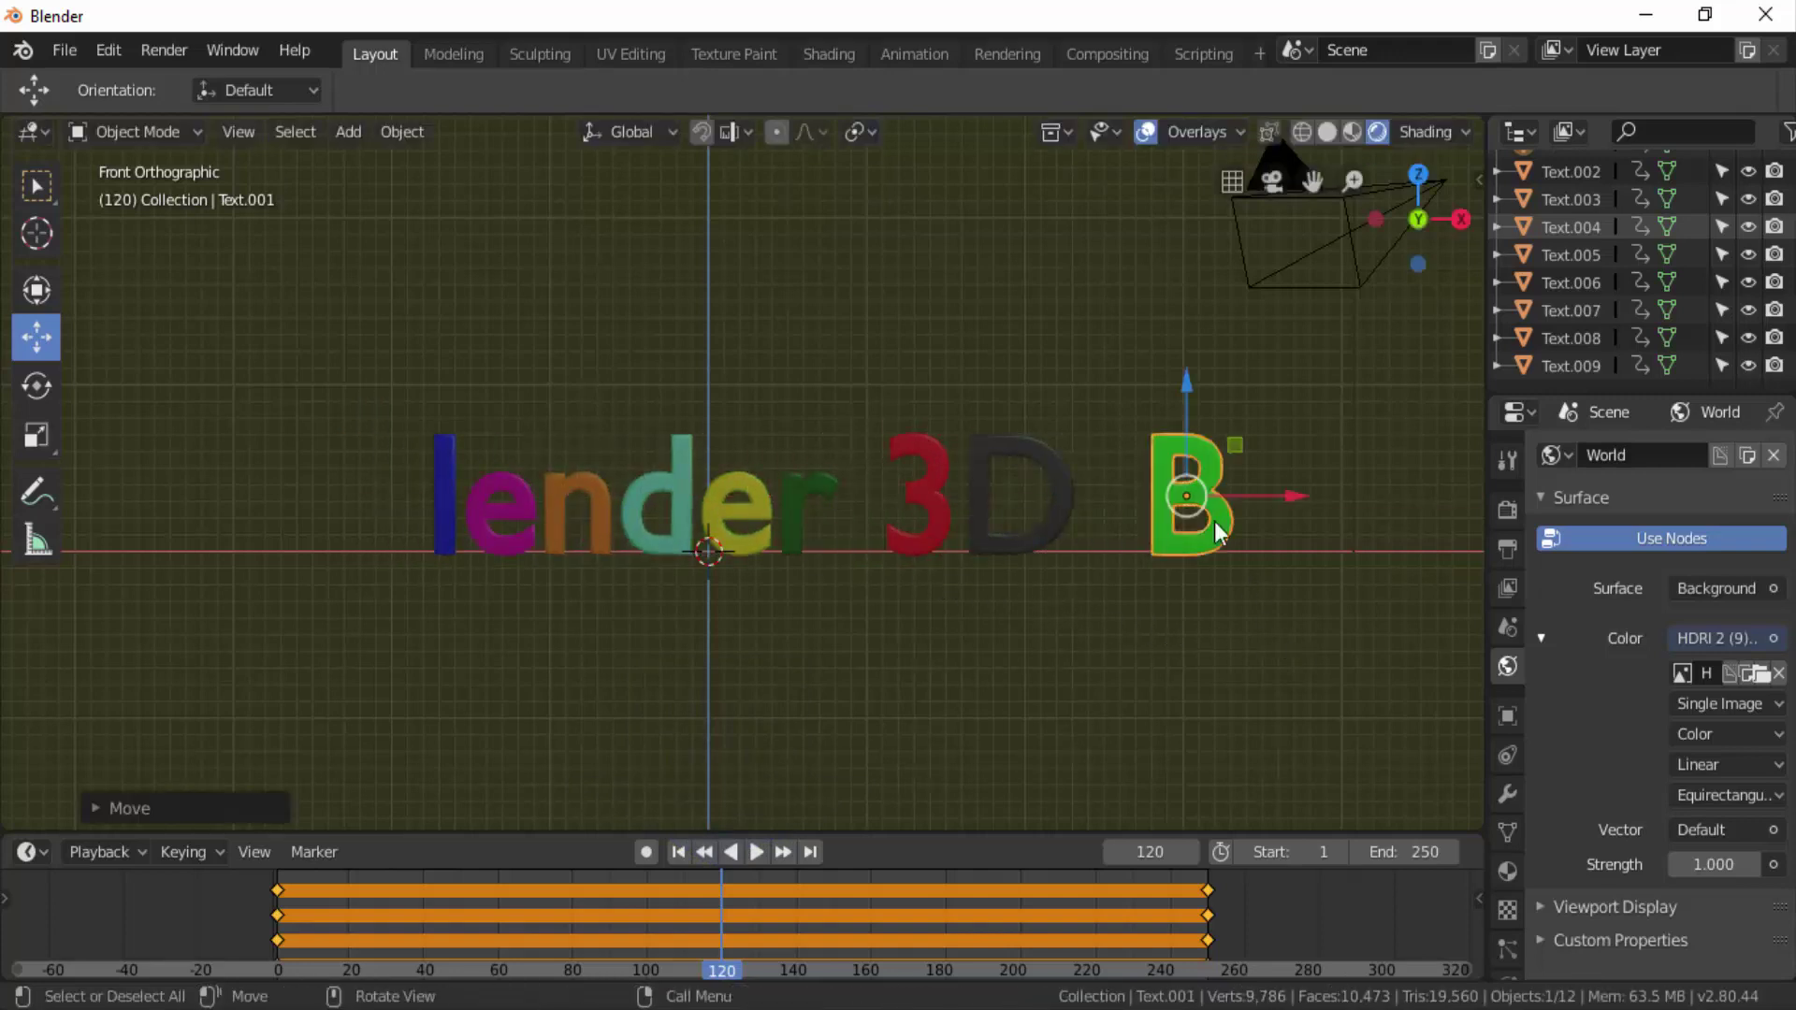
left_click_drag(1186, 380, 1161, 548)
key("g")
key("x")
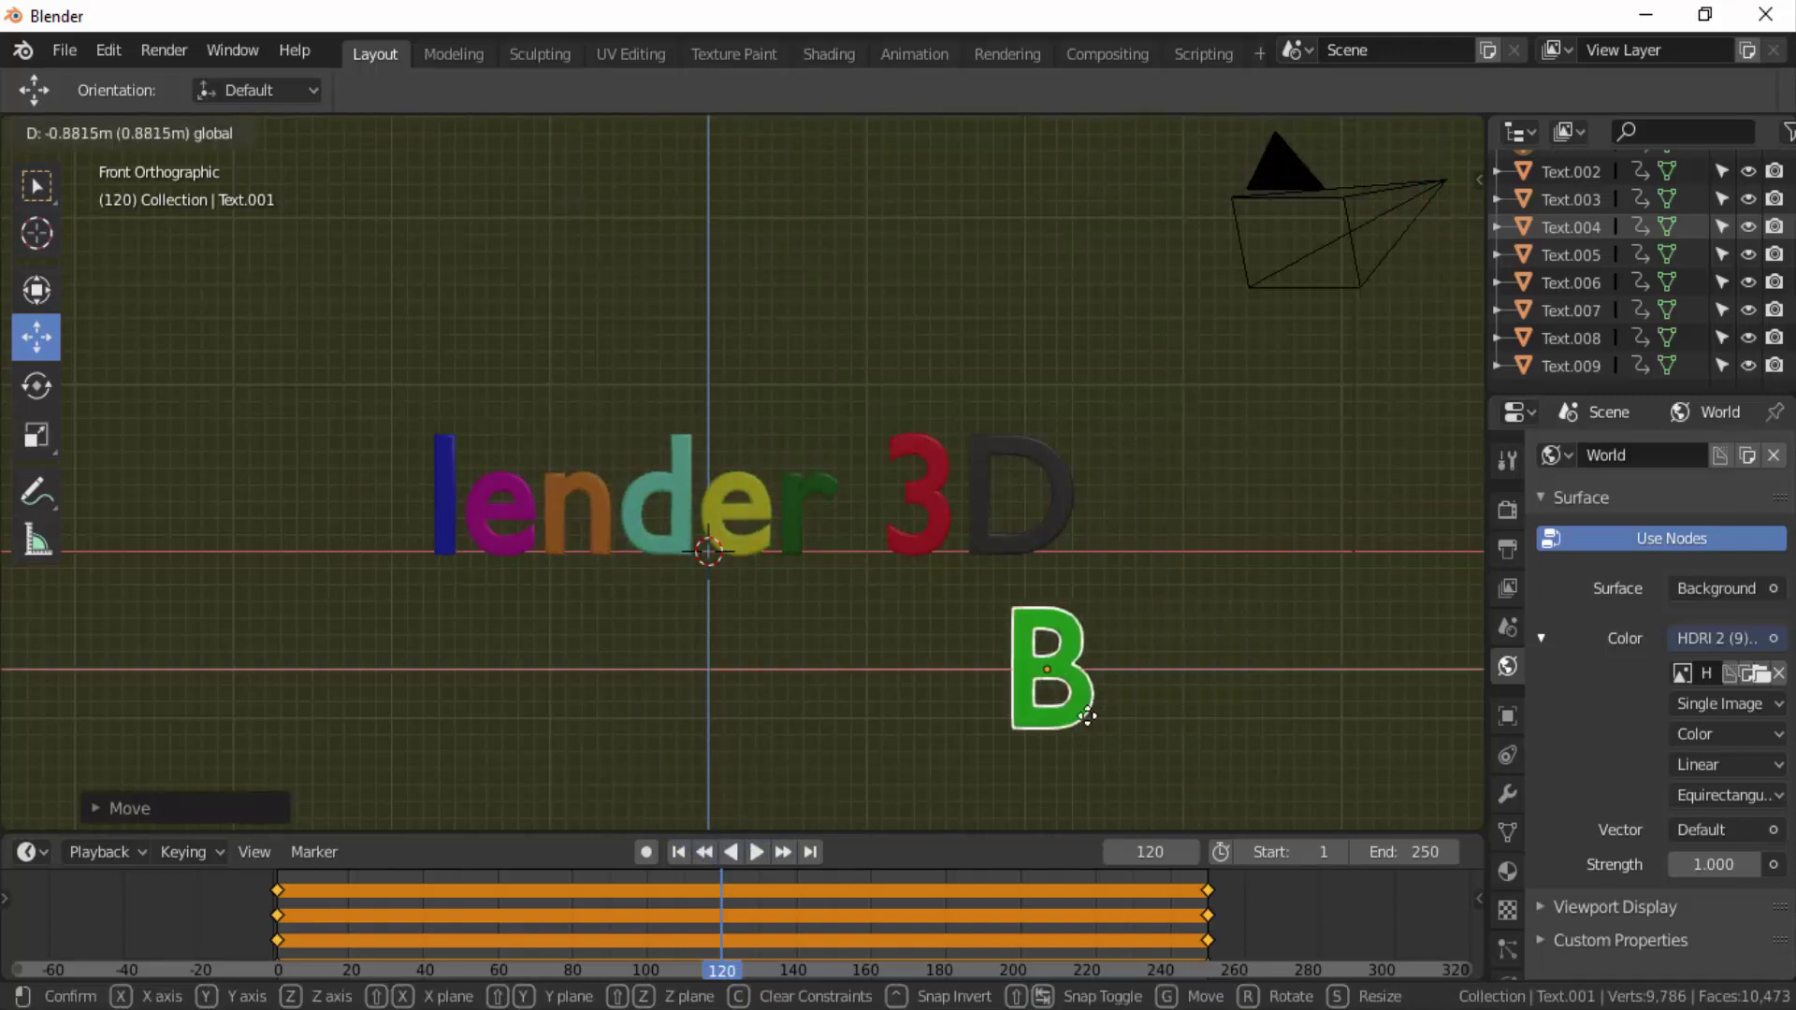
left_click(711, 734)
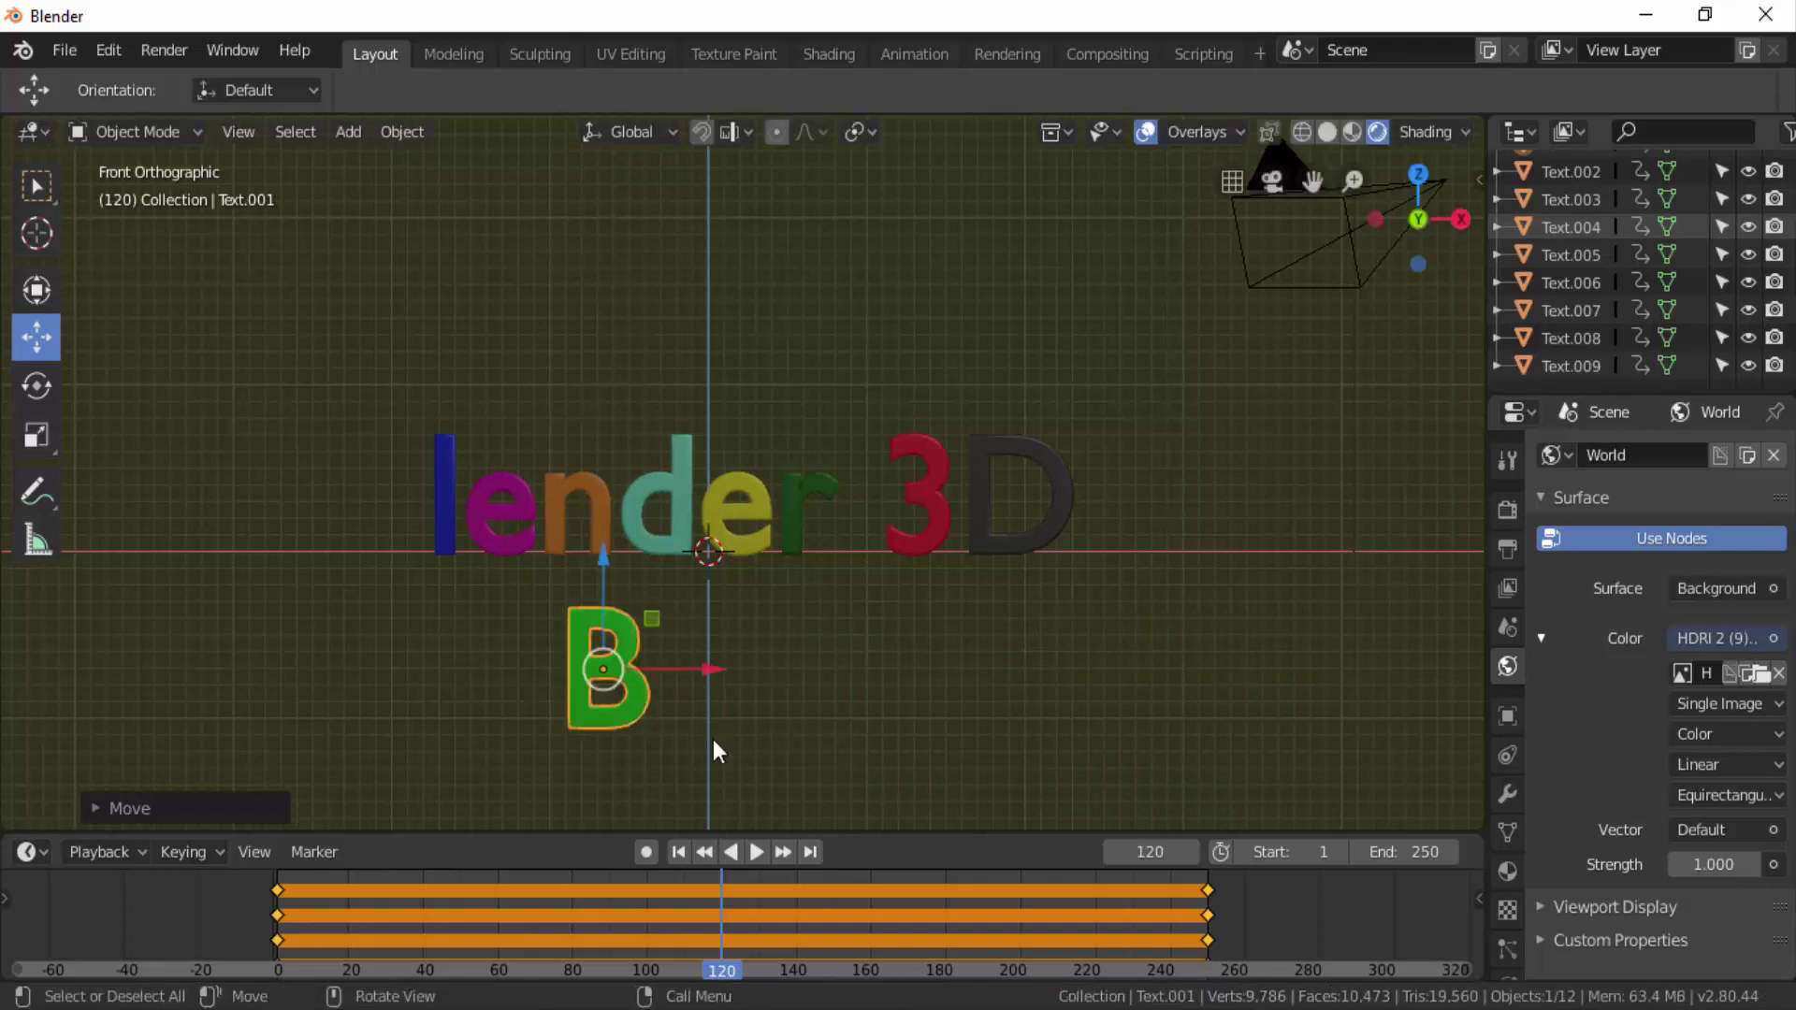
Tumble the green B by rotating it around the X, Y and Z axes.
key("r")
key("x")
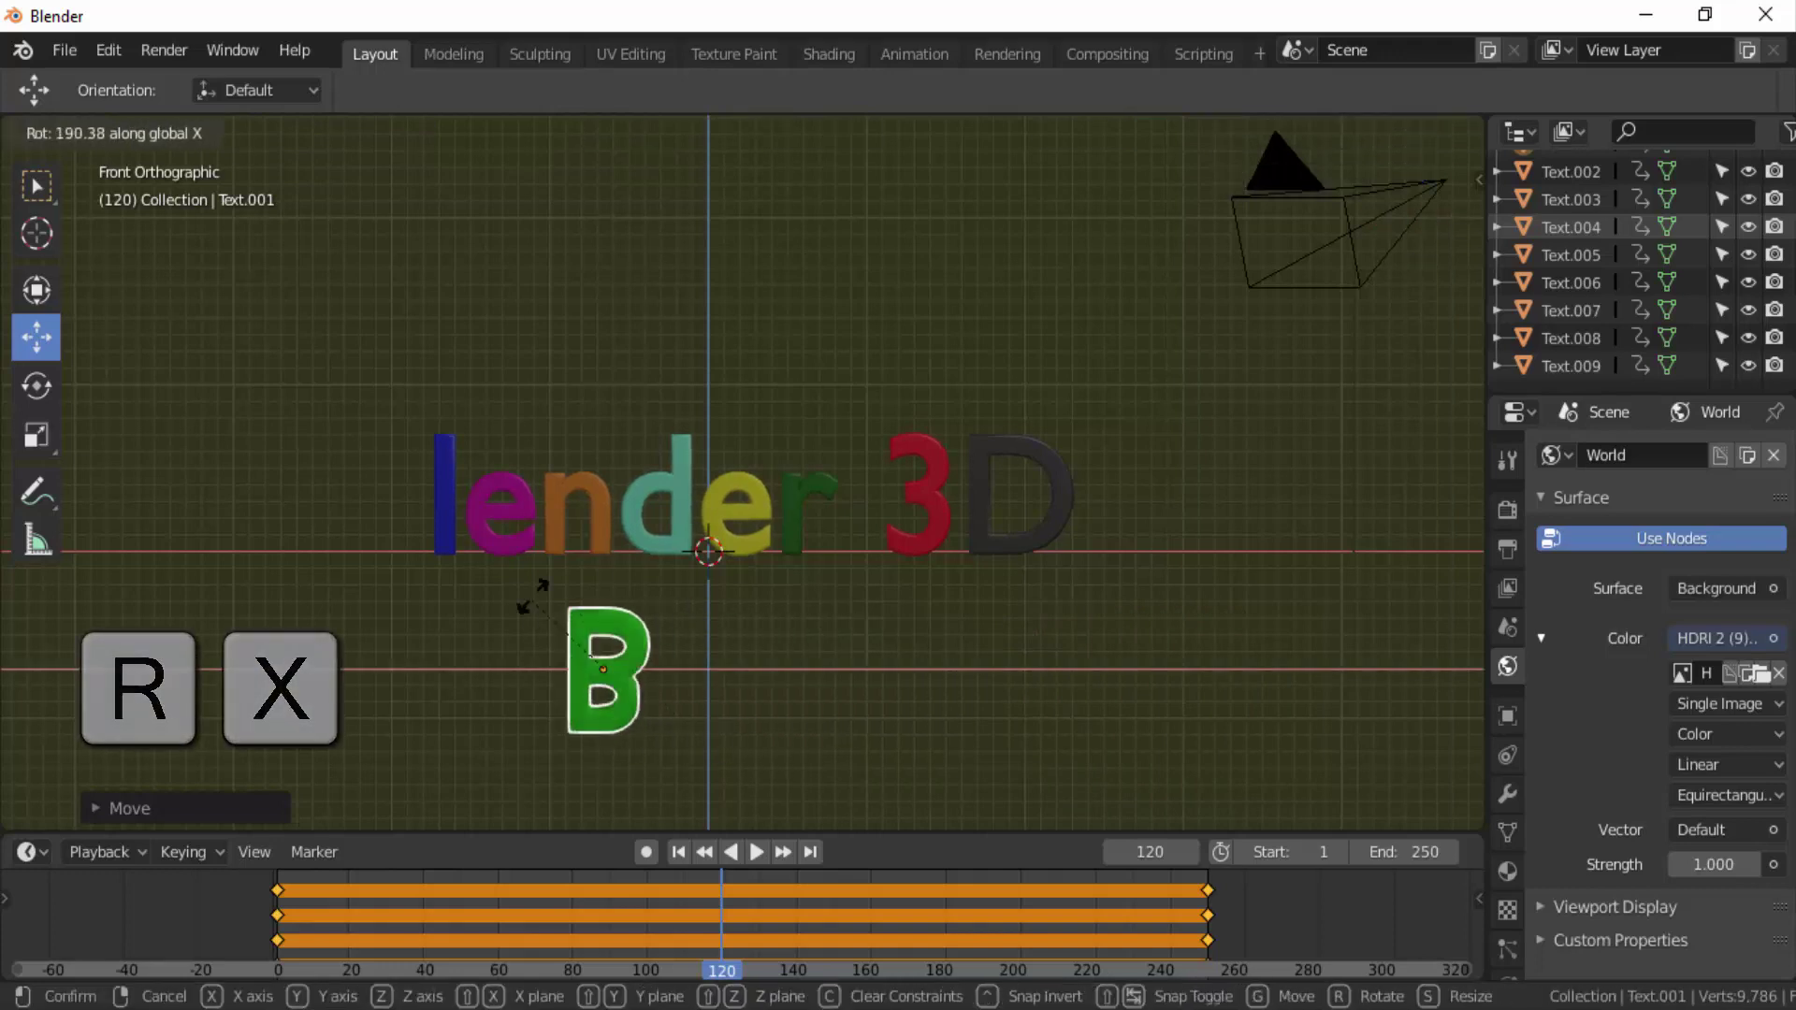
left_click(772, 534)
key("r")
key("y")
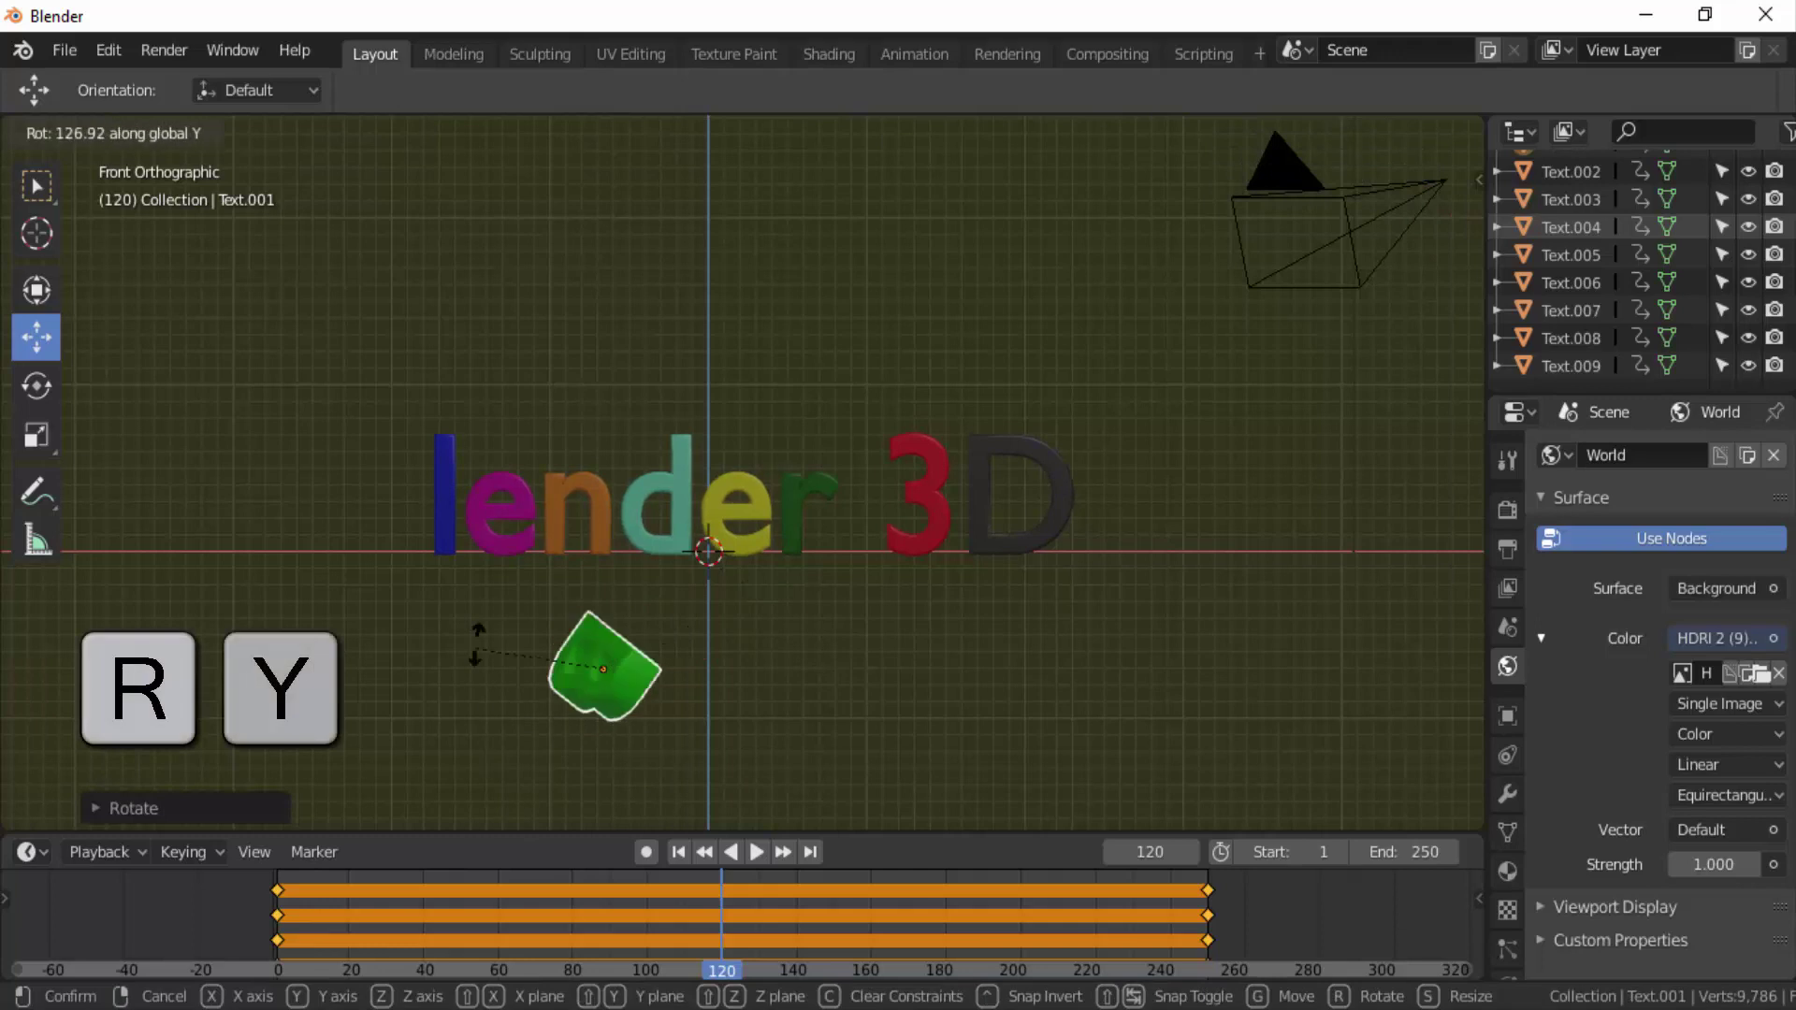
left_click(788, 744)
key("r")
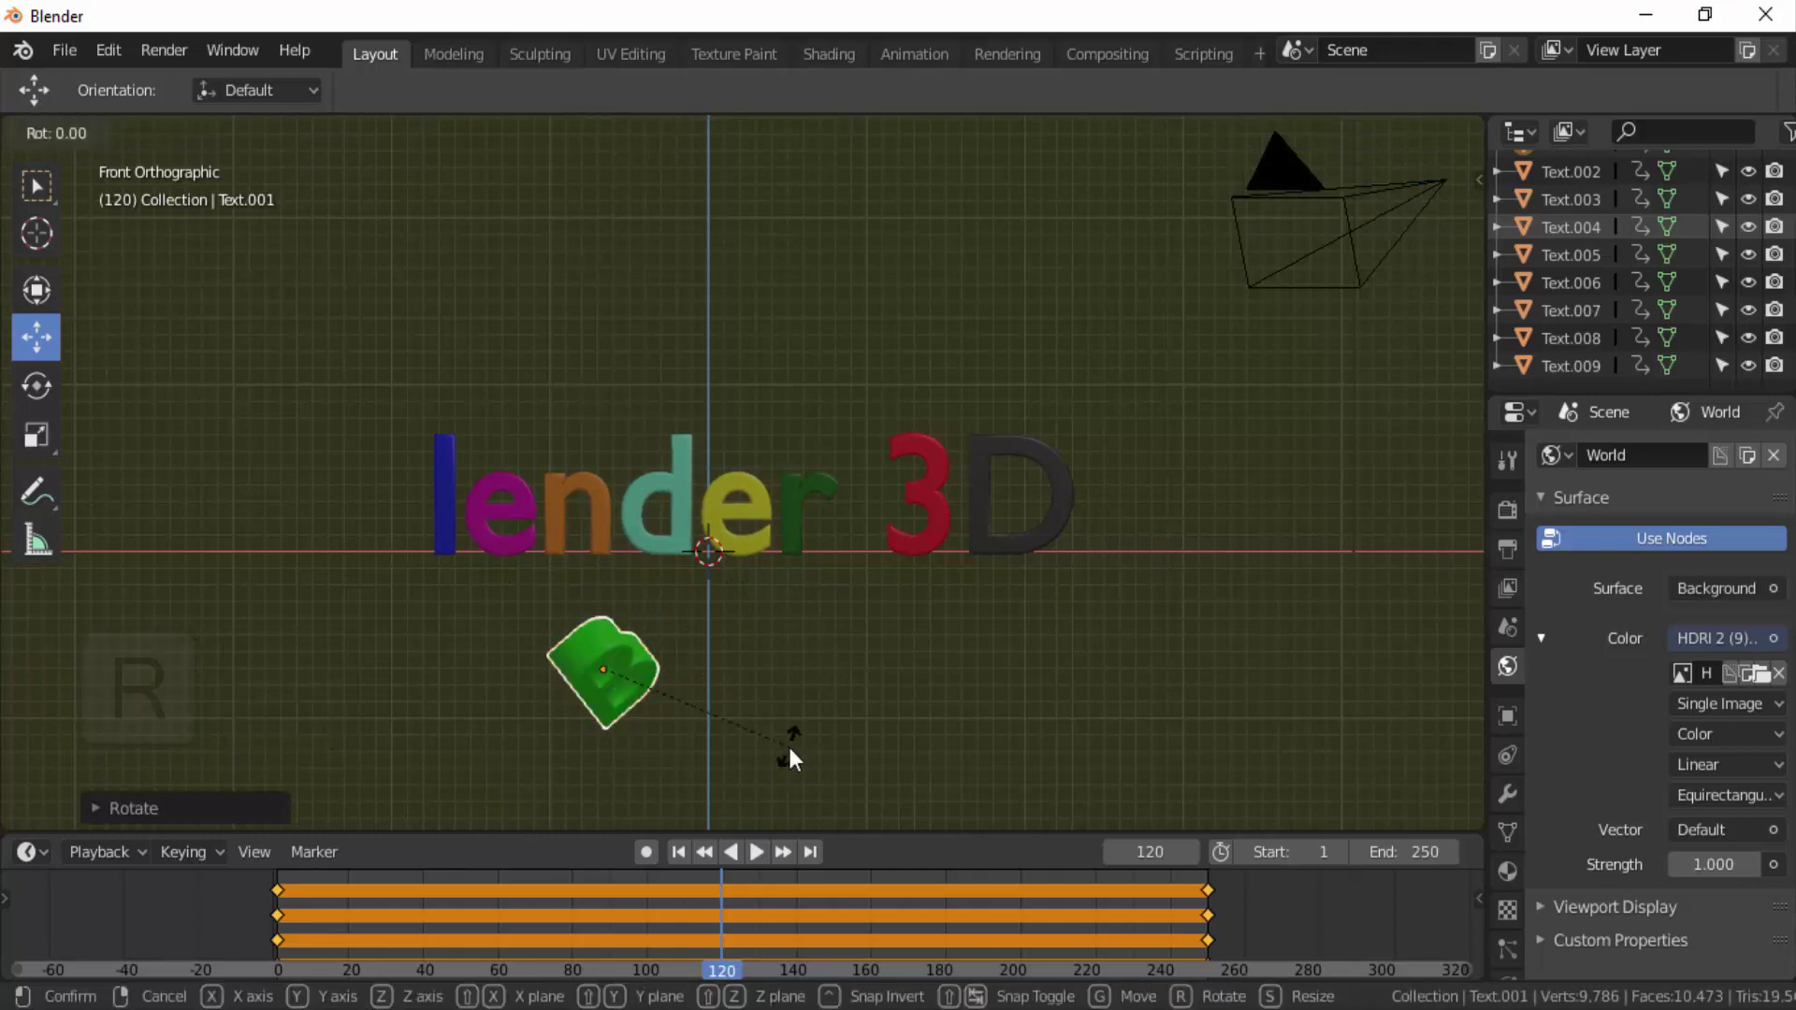
key("z")
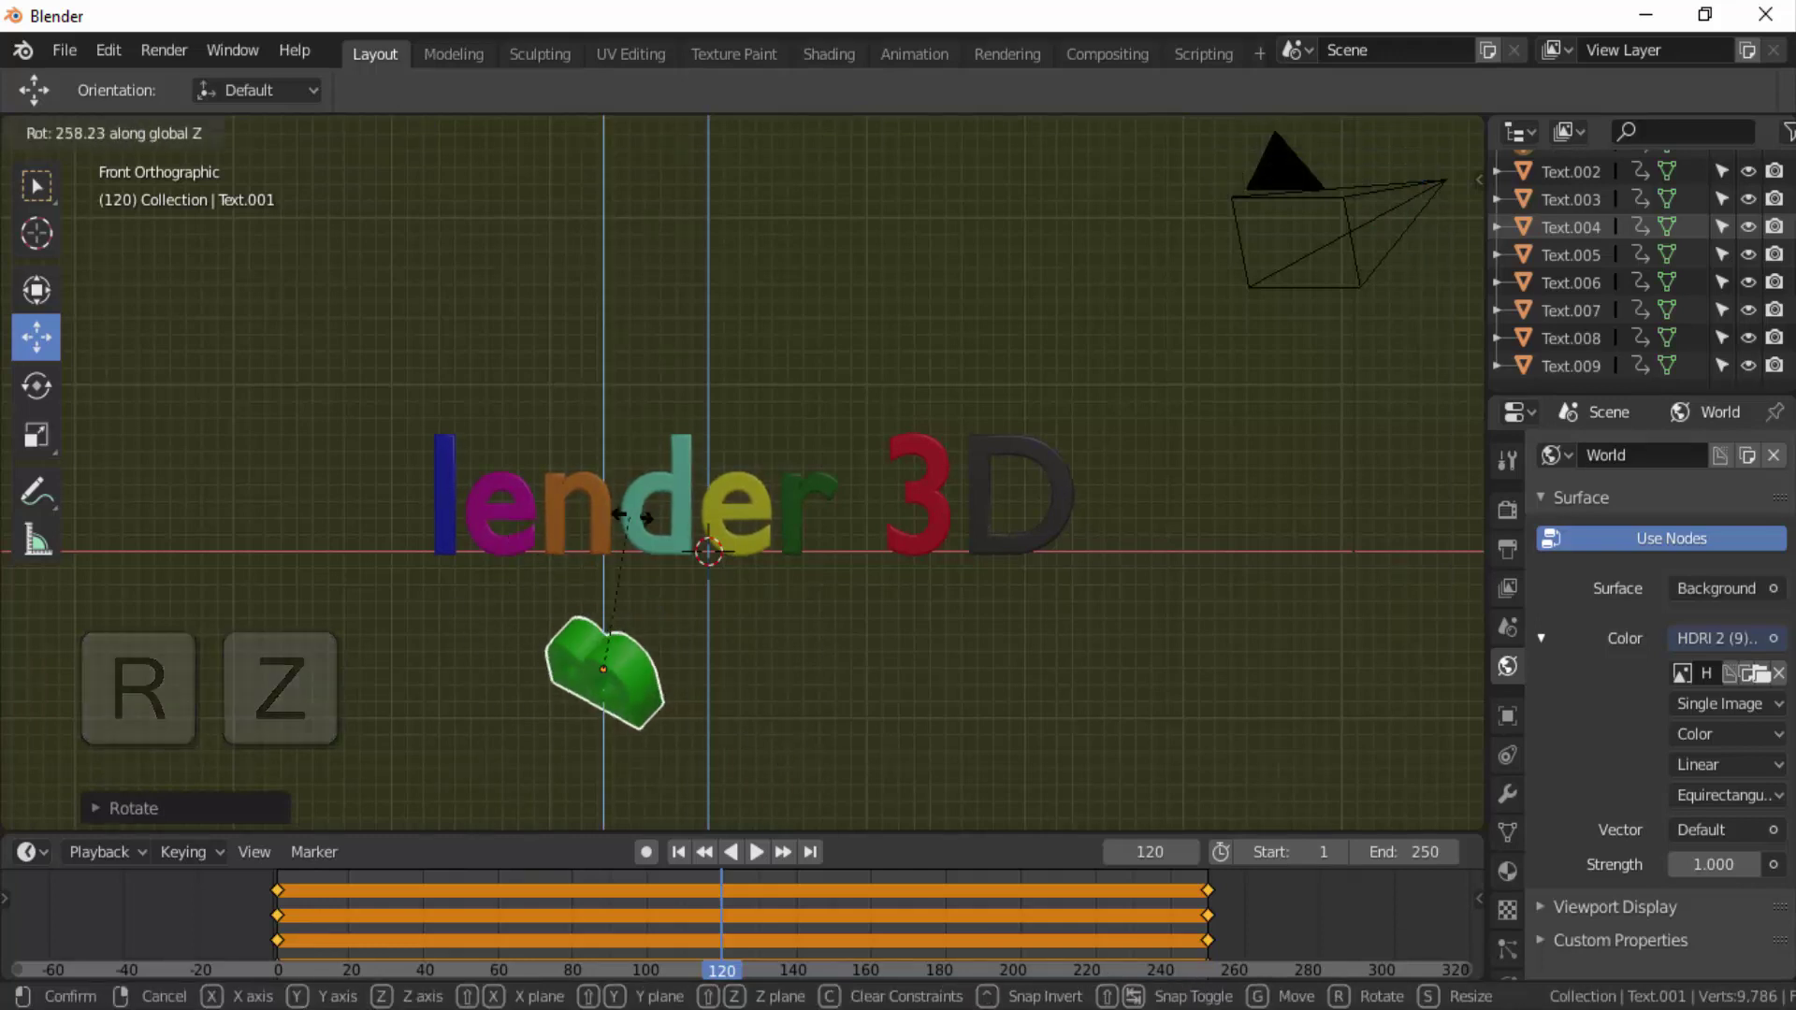
left_click(660, 513)
Slide the B further right, keyframe its LocRotScale, and scrub to preview.
left_click_drag(710, 670, 1152, 729)
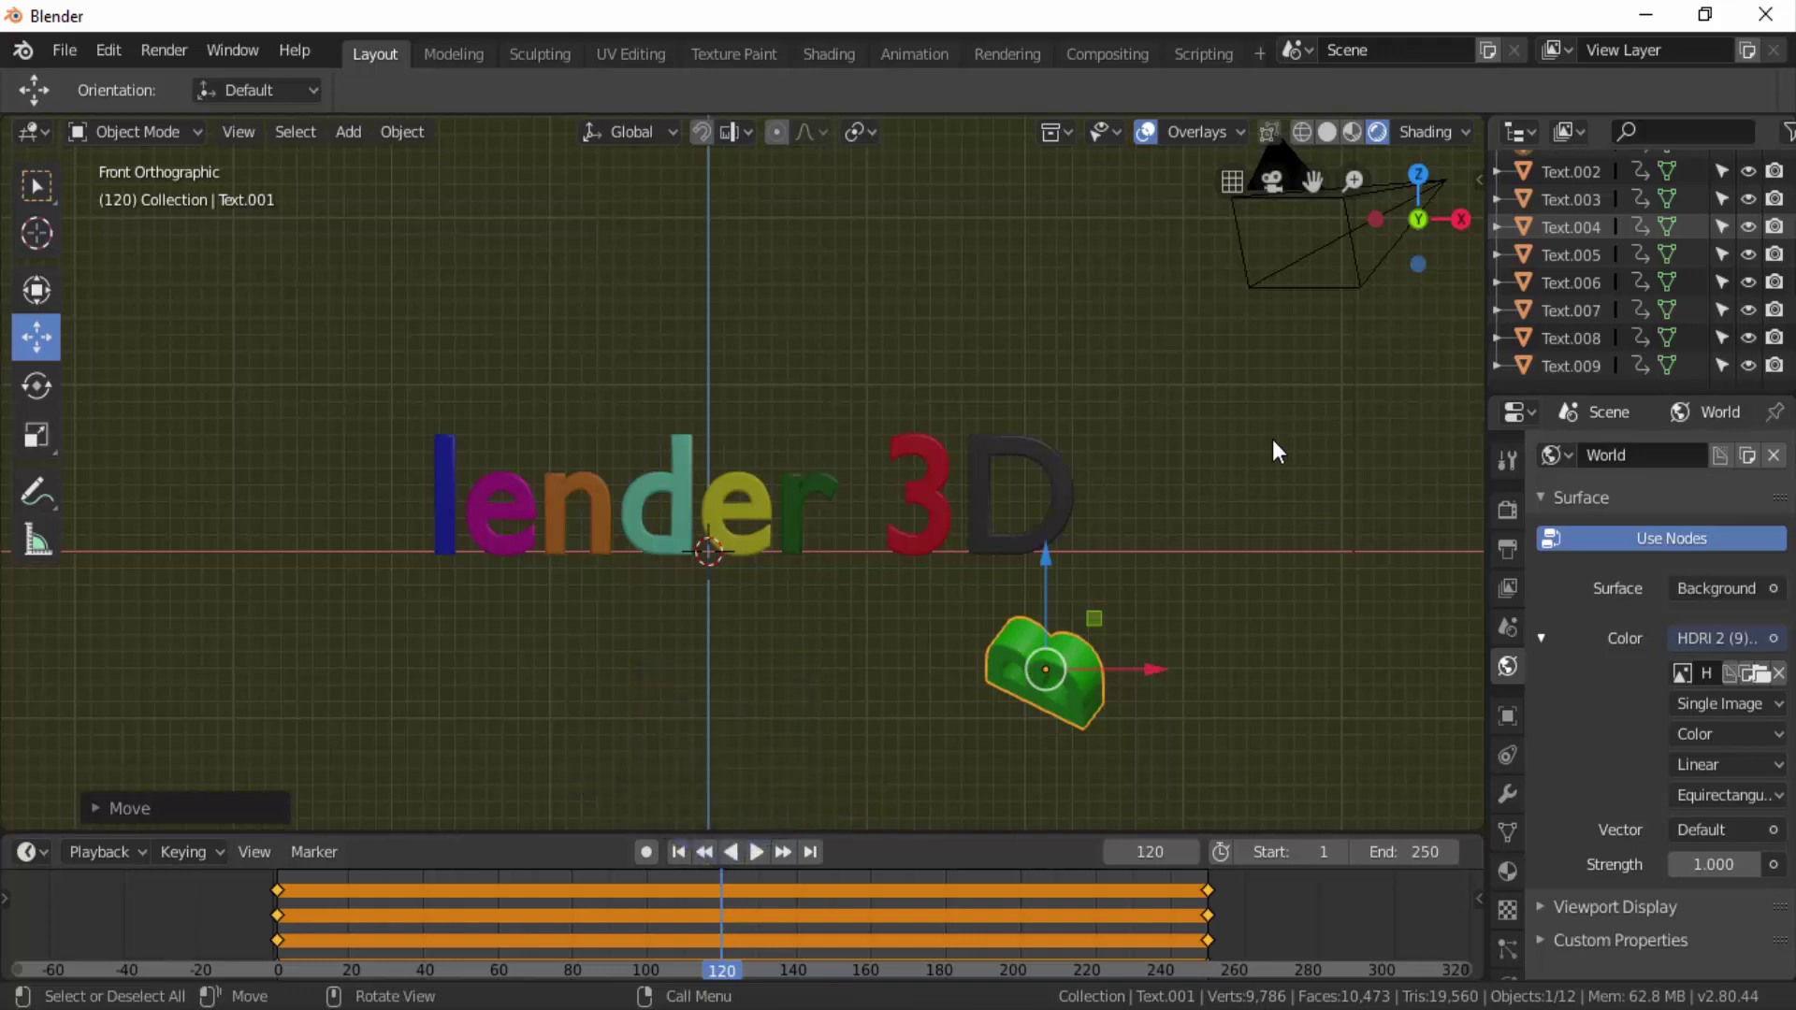
key("i")
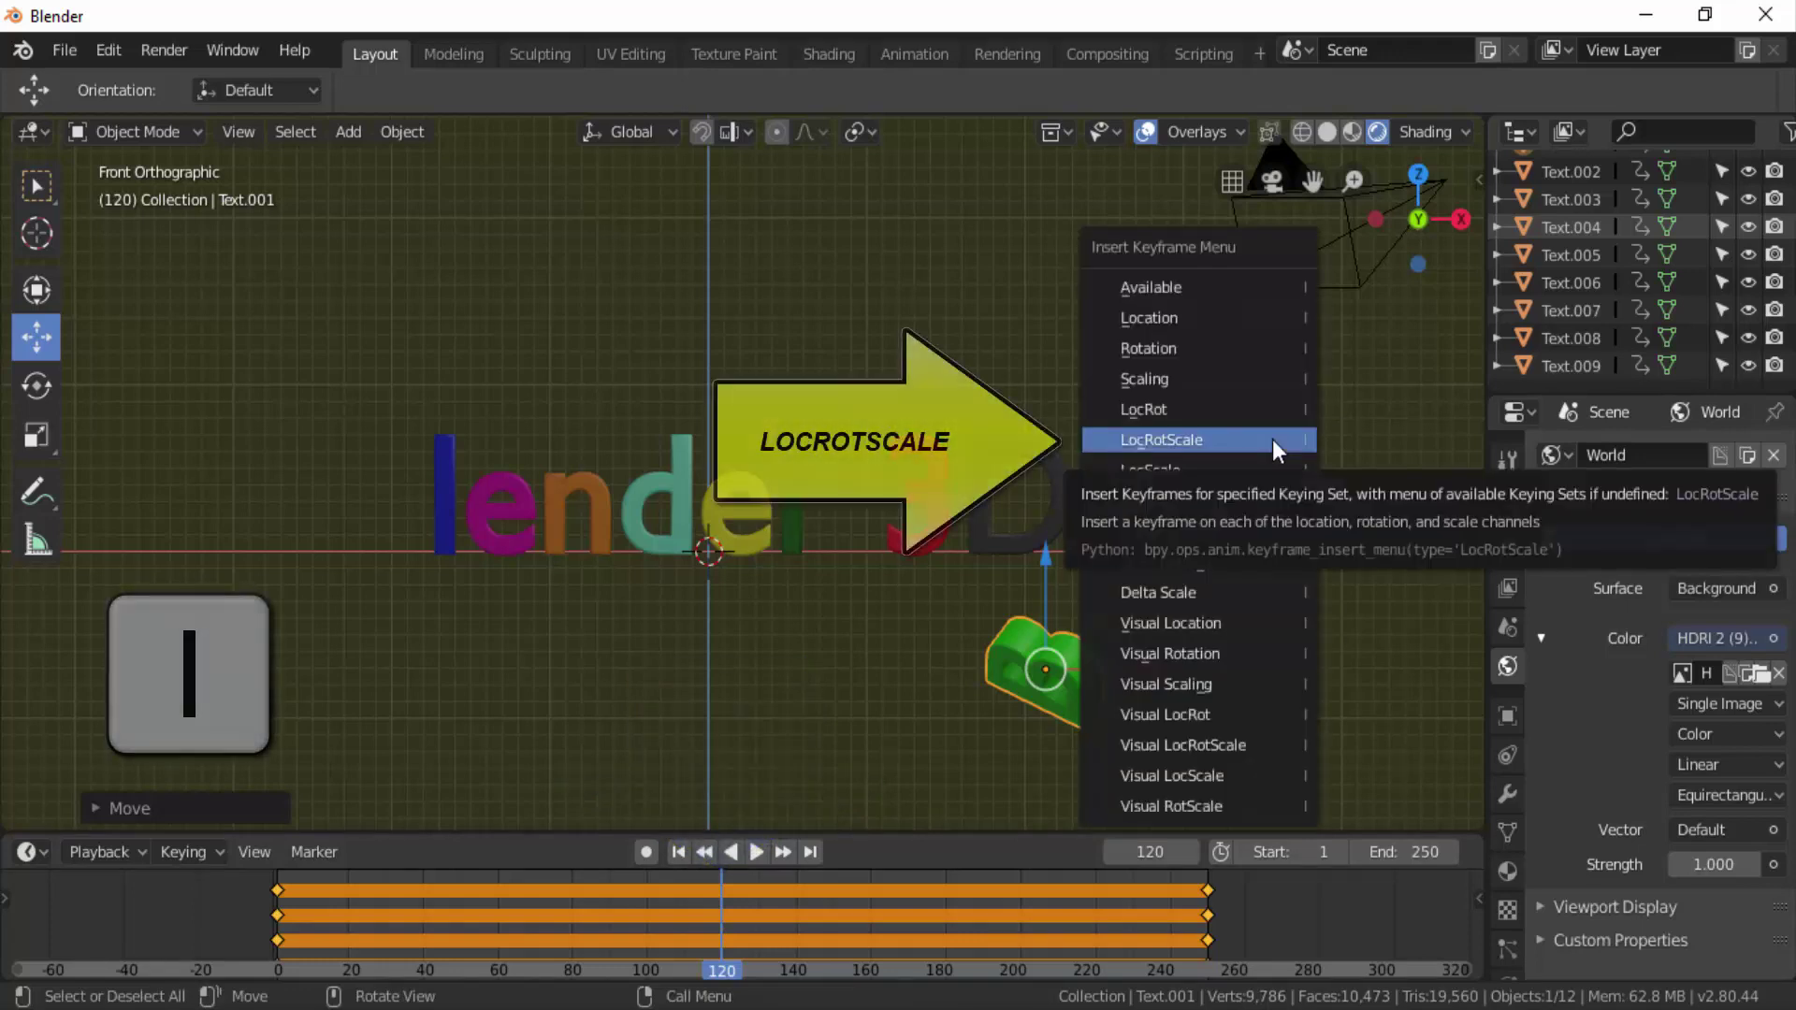
left_click(1272, 439)
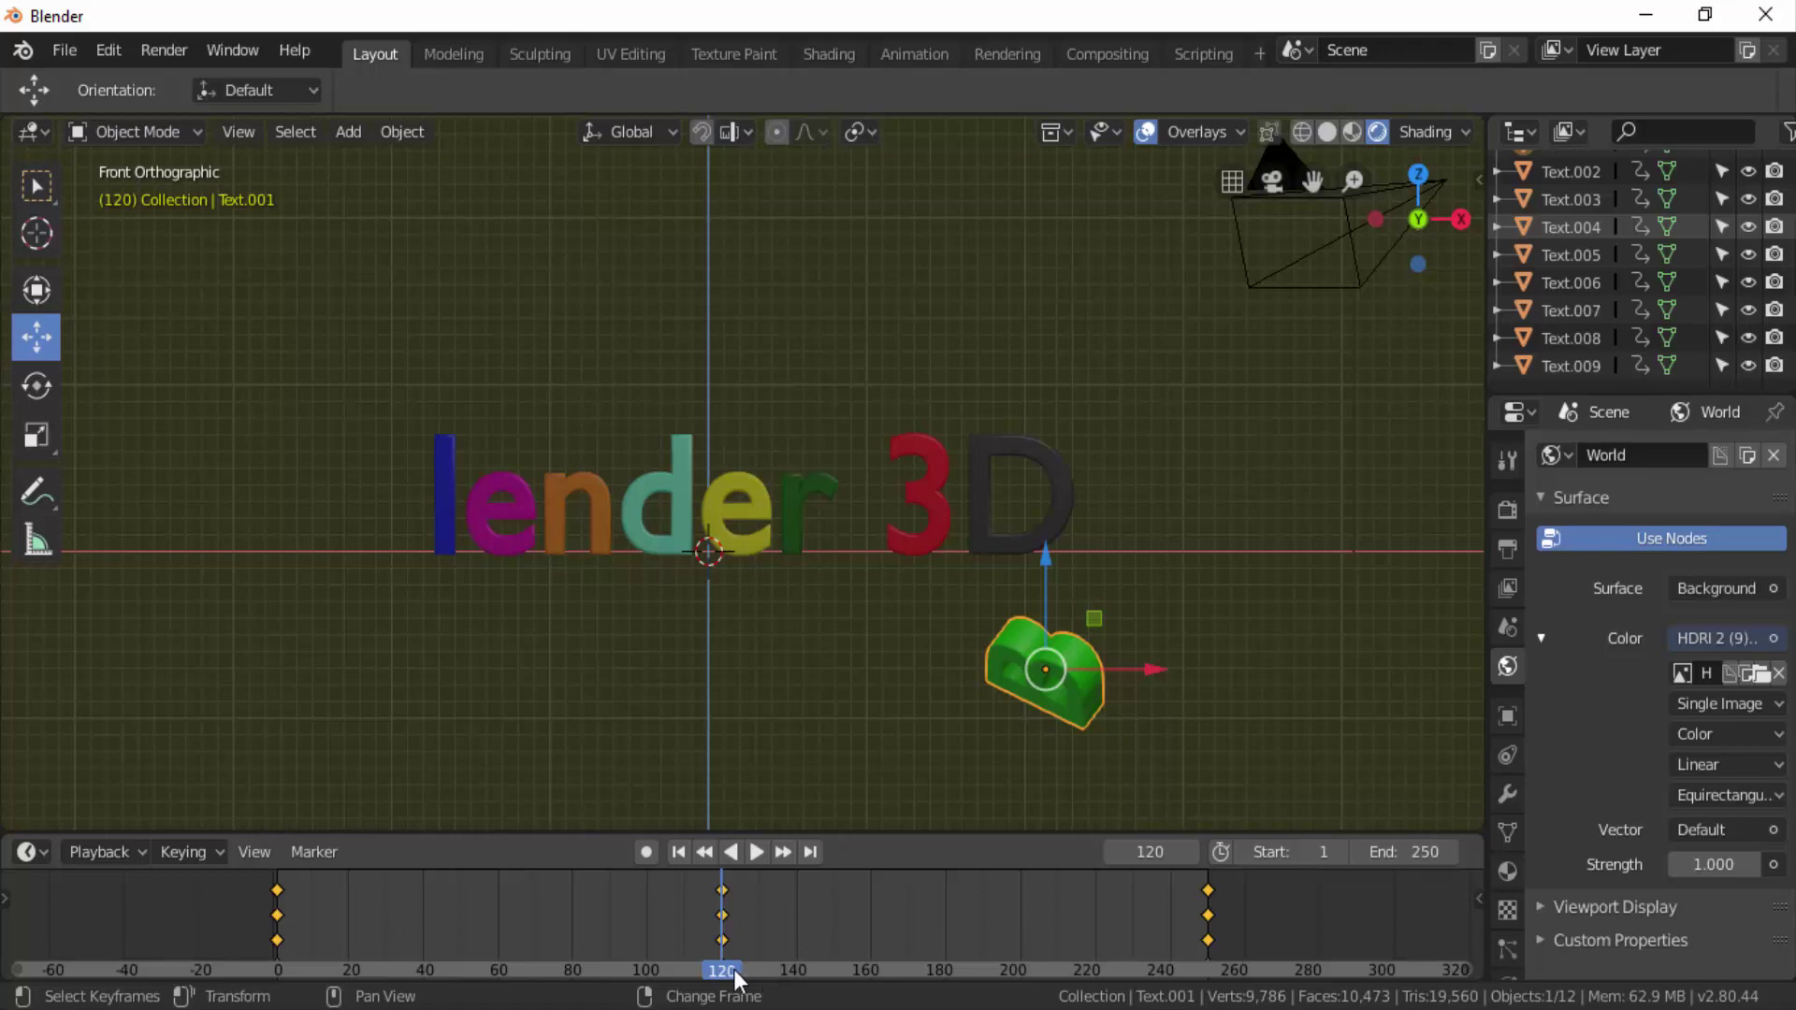
scroll(711, 969, "left", 2, "ctrl")
scroll(692, 969, "left", 2, "ctrl")
mouse_move(605, 965)
left_mouse_down()
mouse_move(328, 950)
mouse_move(772, 979)
left_mouse_up()
Raise the blue l above the word, tilt it on X and Y, and enlarge it.
key("space")
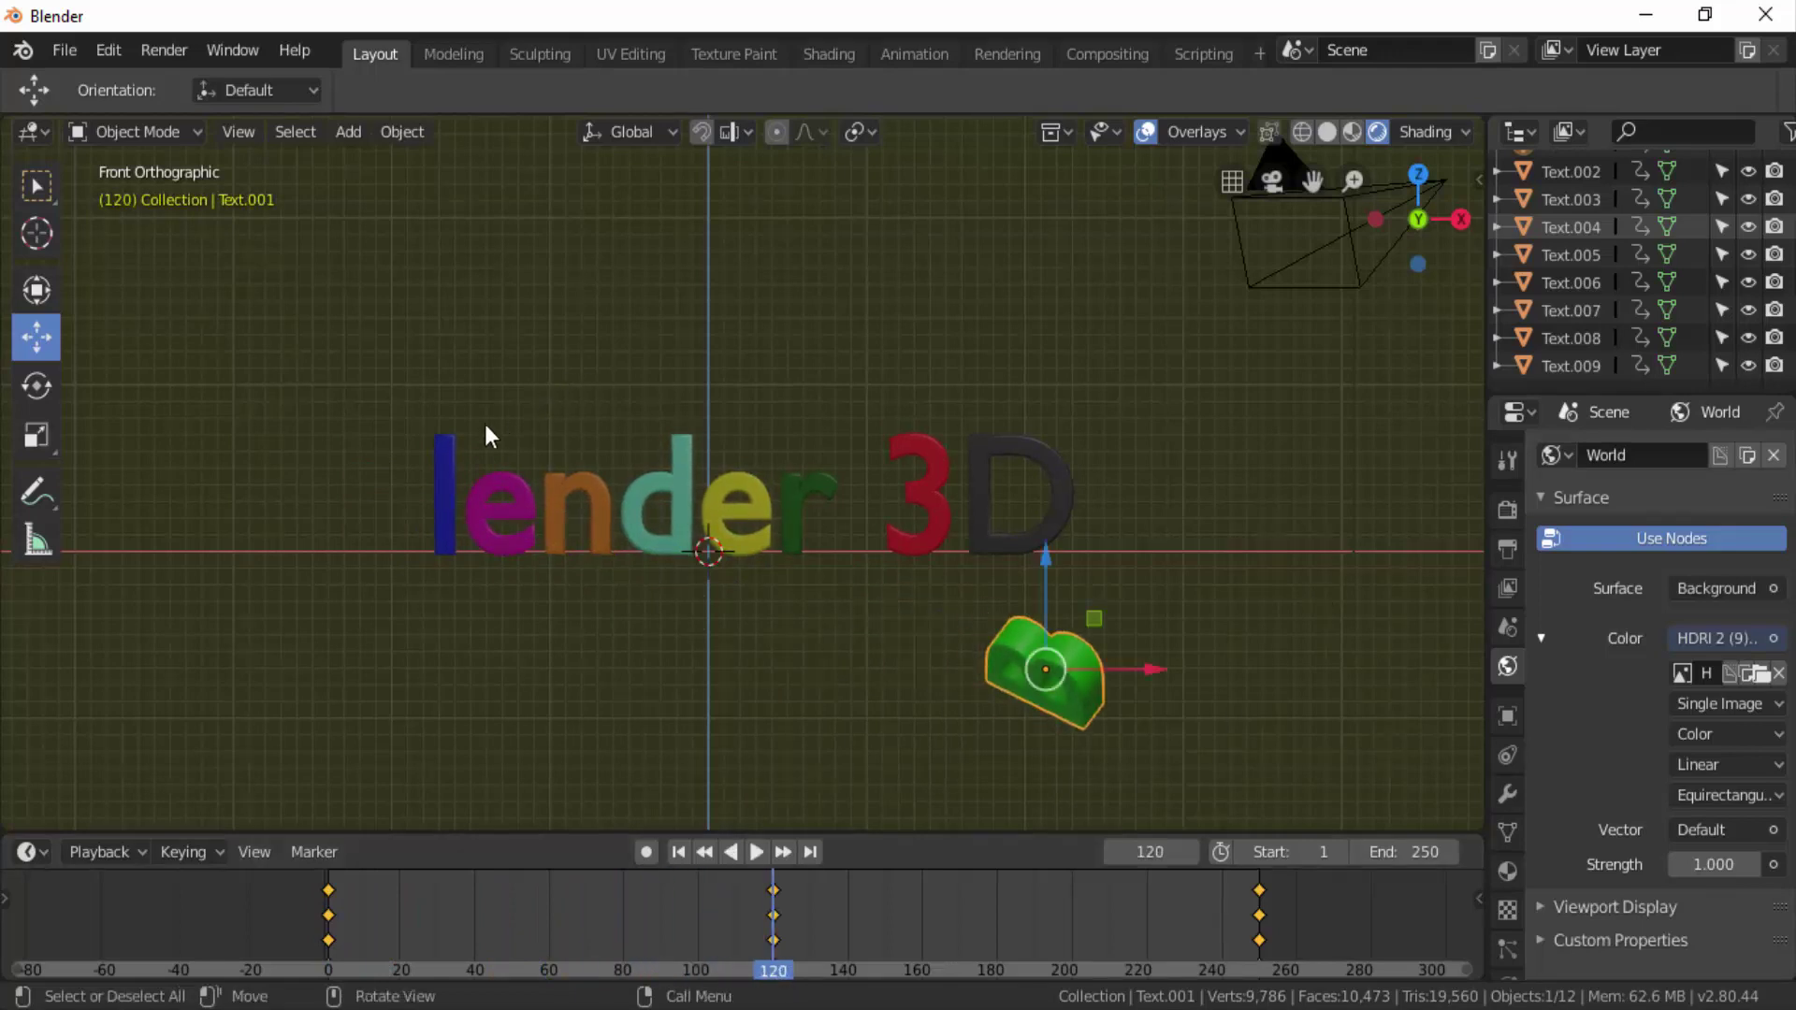
left_click(445, 451)
mouse_move(449, 389)
left_mouse_down()
mouse_move(467, 188)
mouse_move(546, 248)
mouse_move(952, 340)
left_mouse_up()
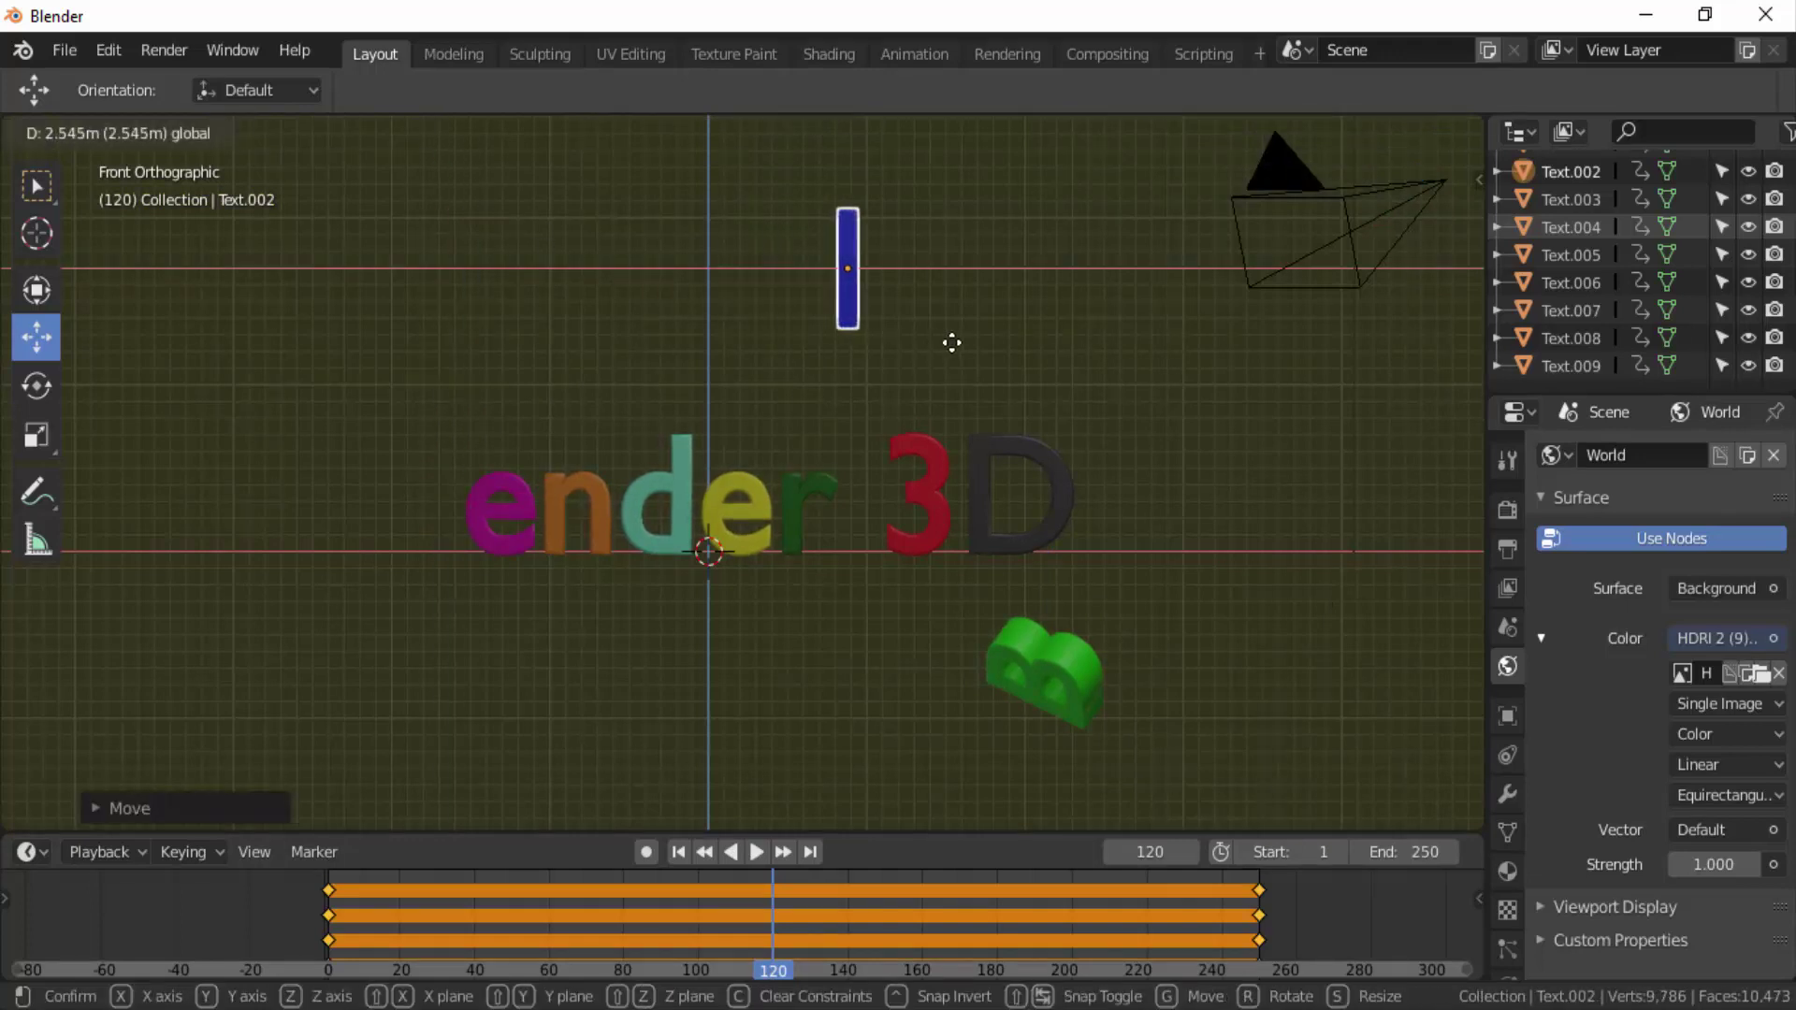
key("r")
key("x")
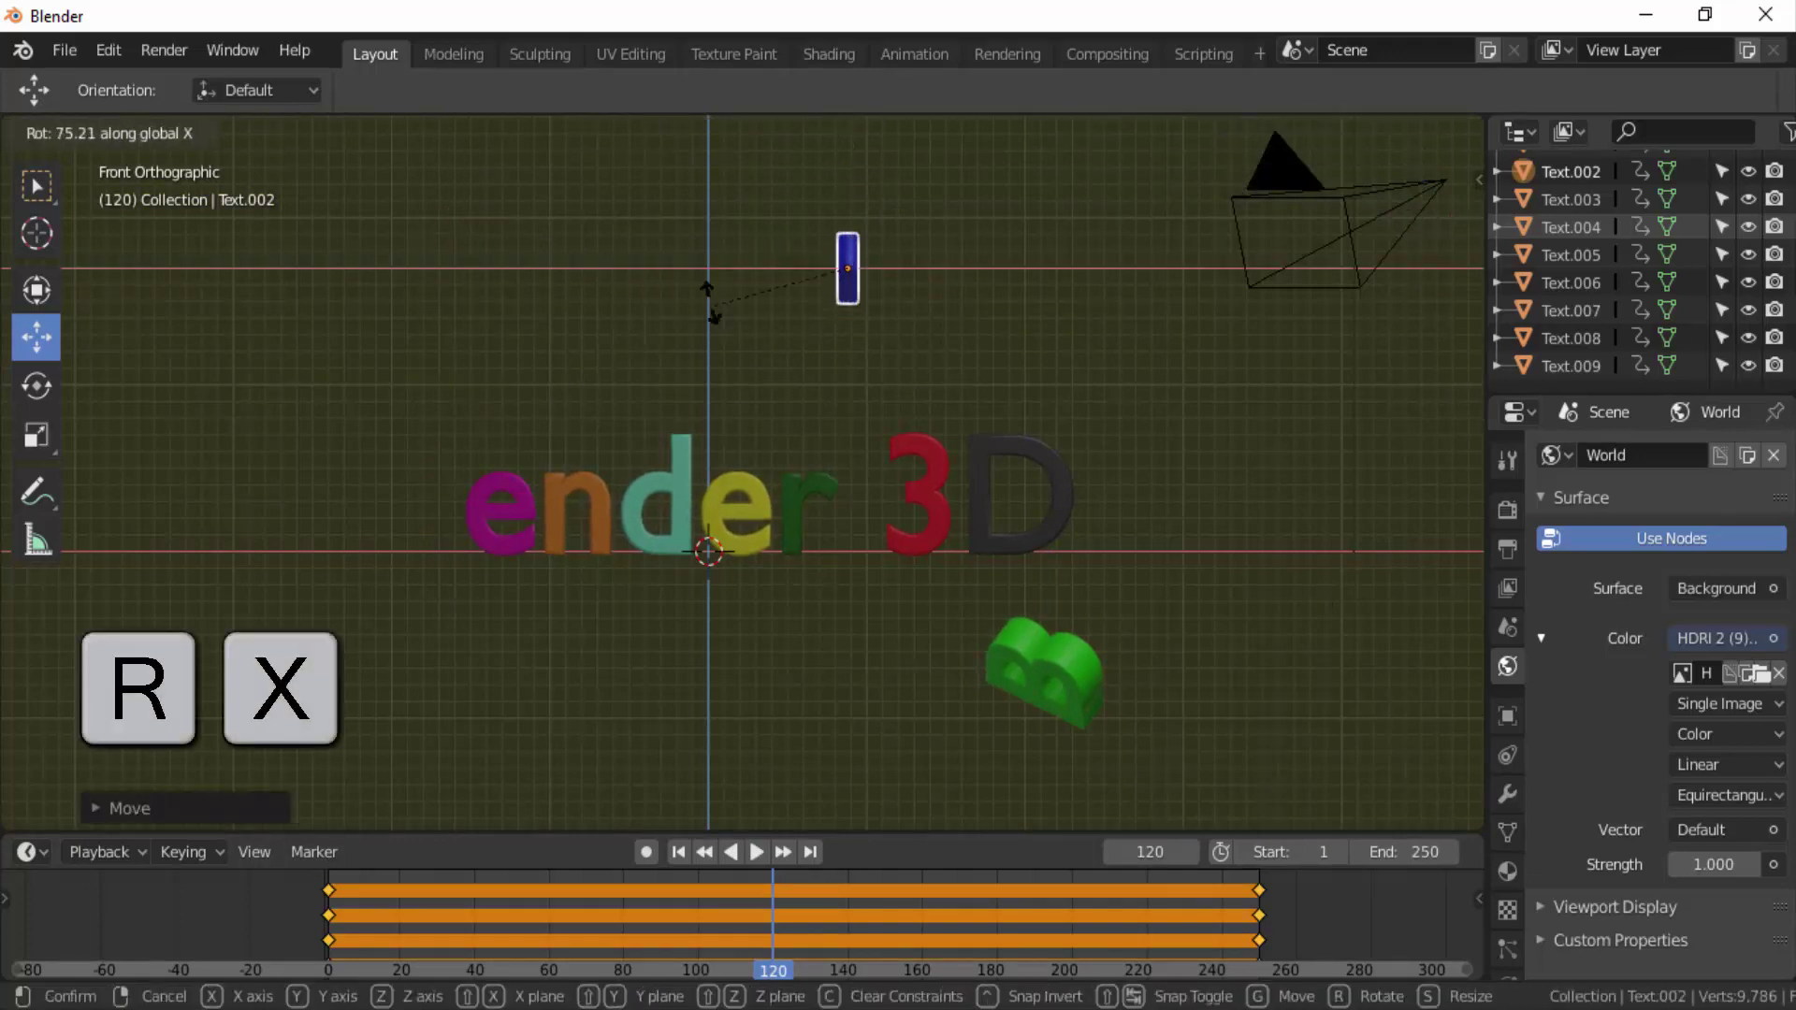
left_click(954, 526)
key("r")
key("y")
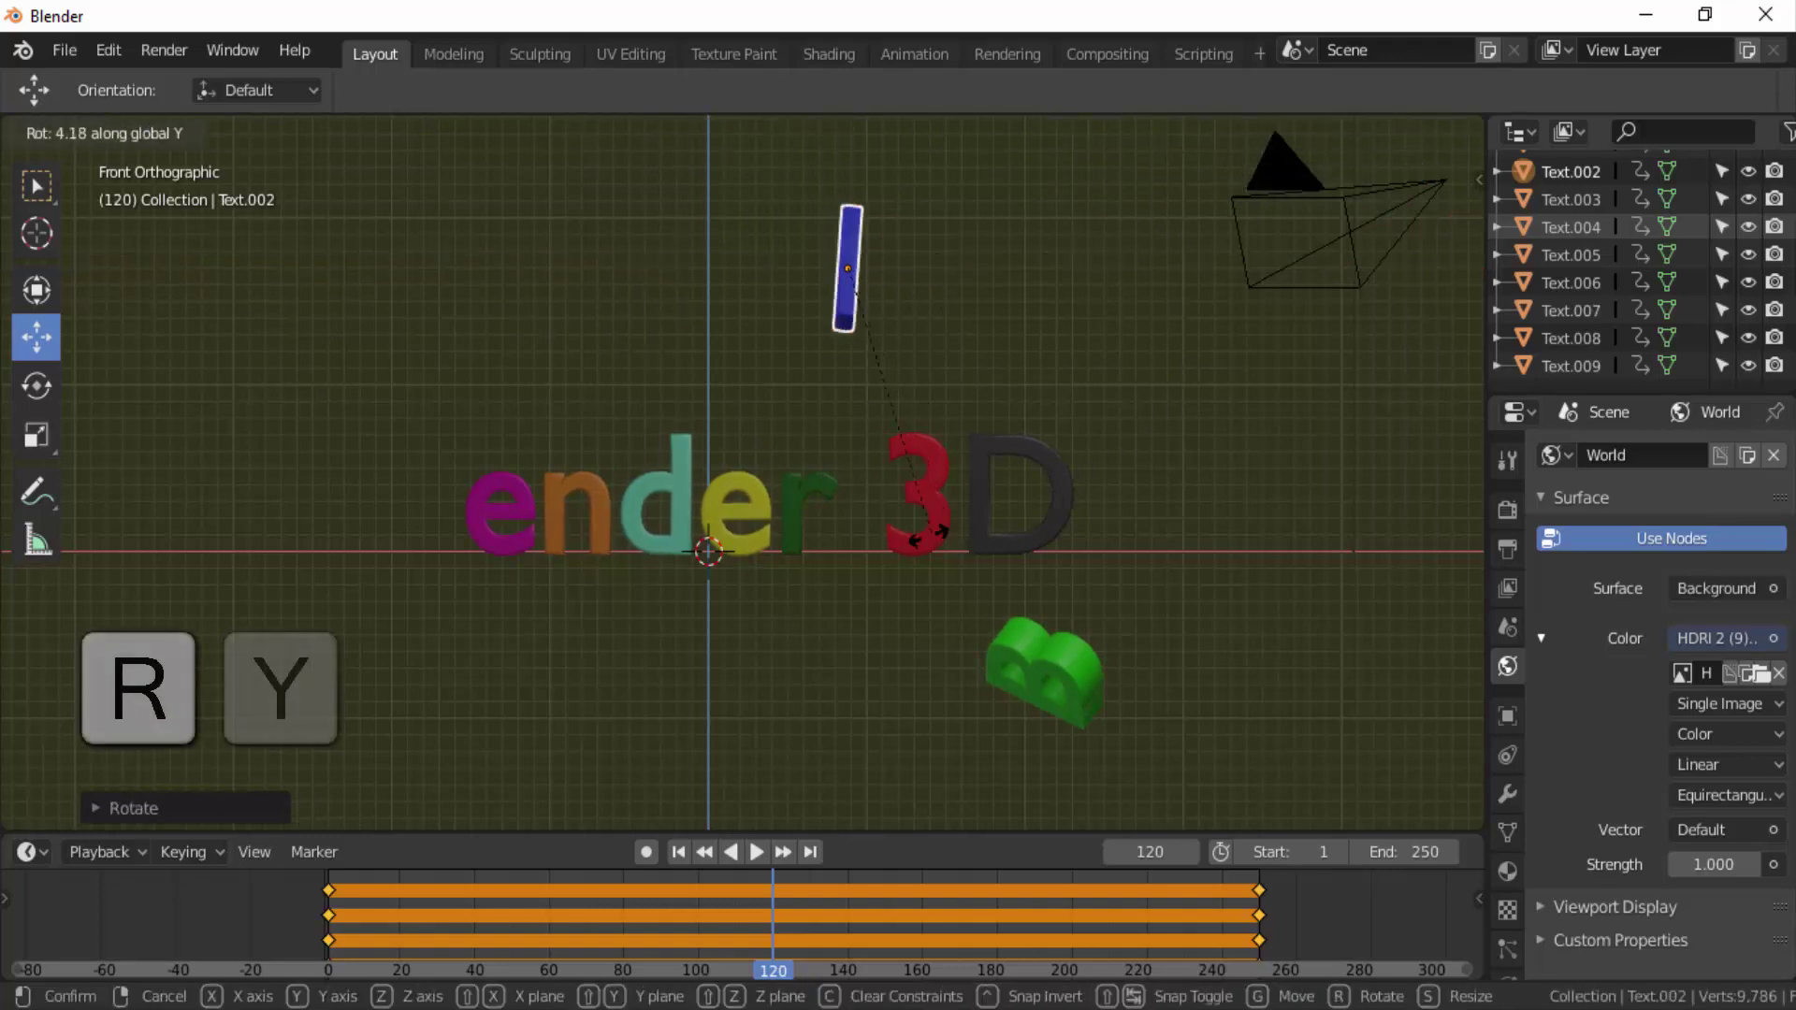
key("Return")
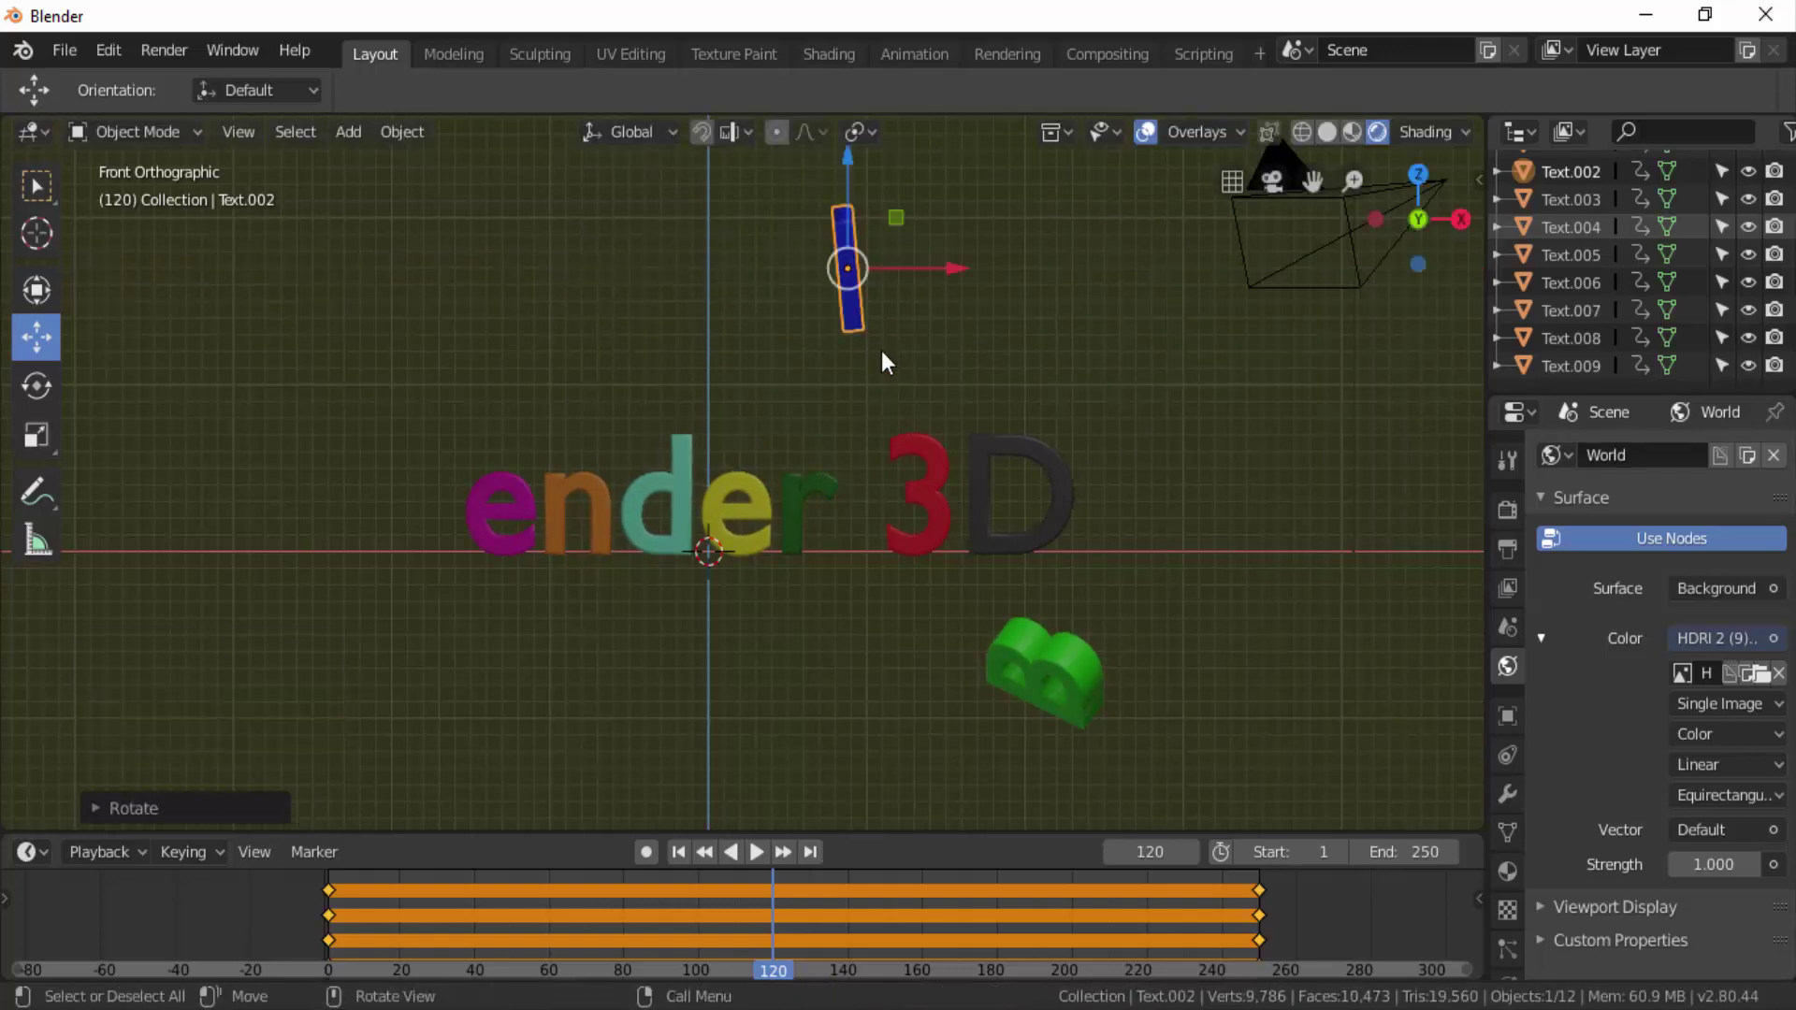
key("s")
left_click(963, 398)
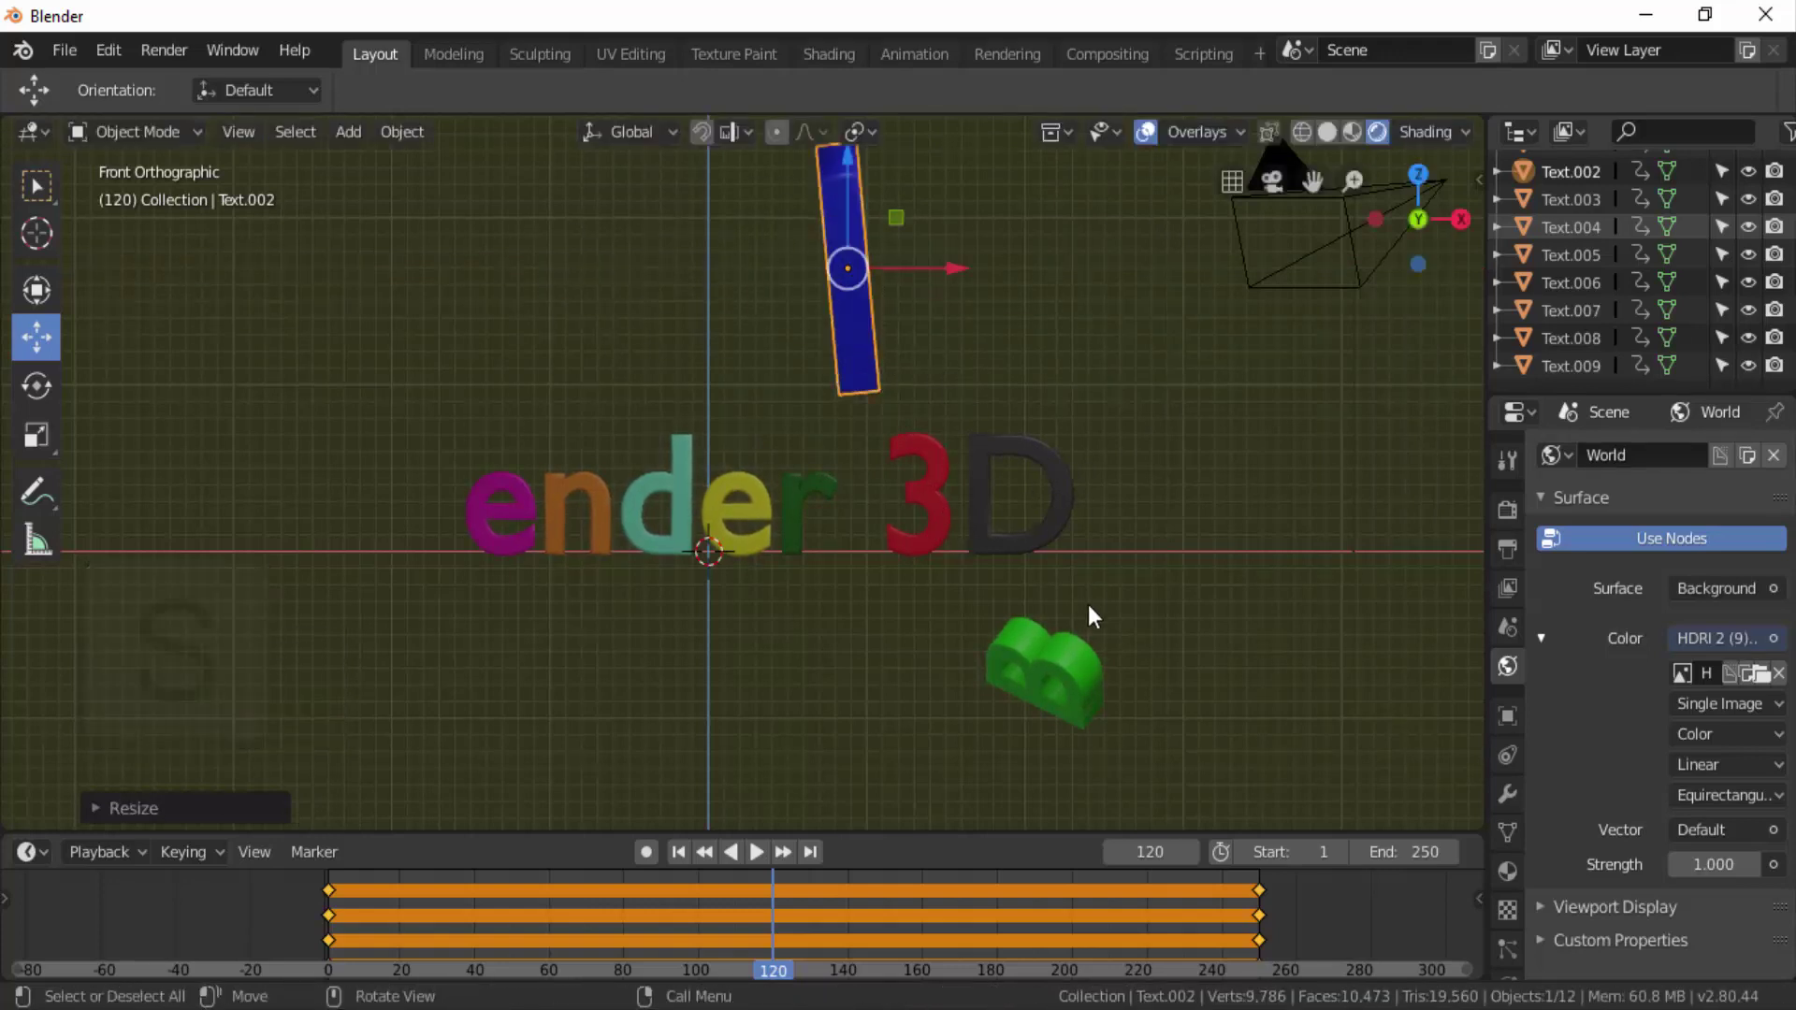
Keyframe the l's LocRotScale at frame 120 and play back to review it.
key("i")
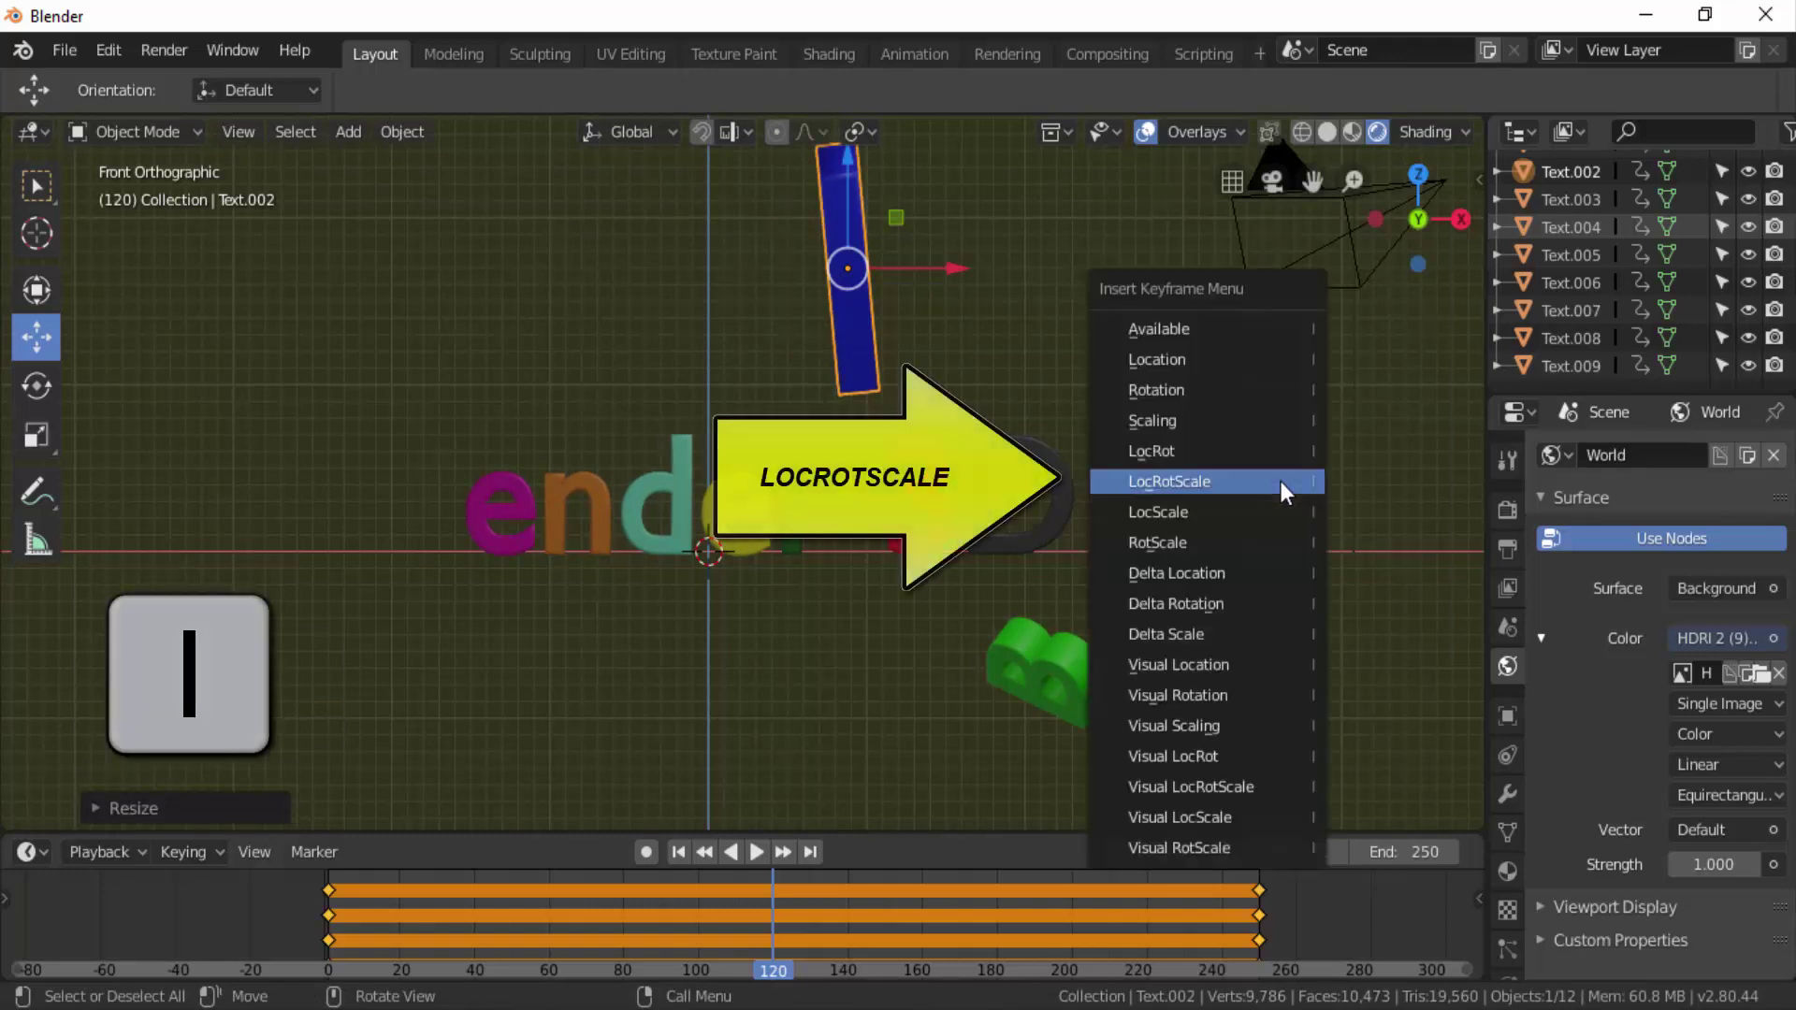
left_click(1282, 481)
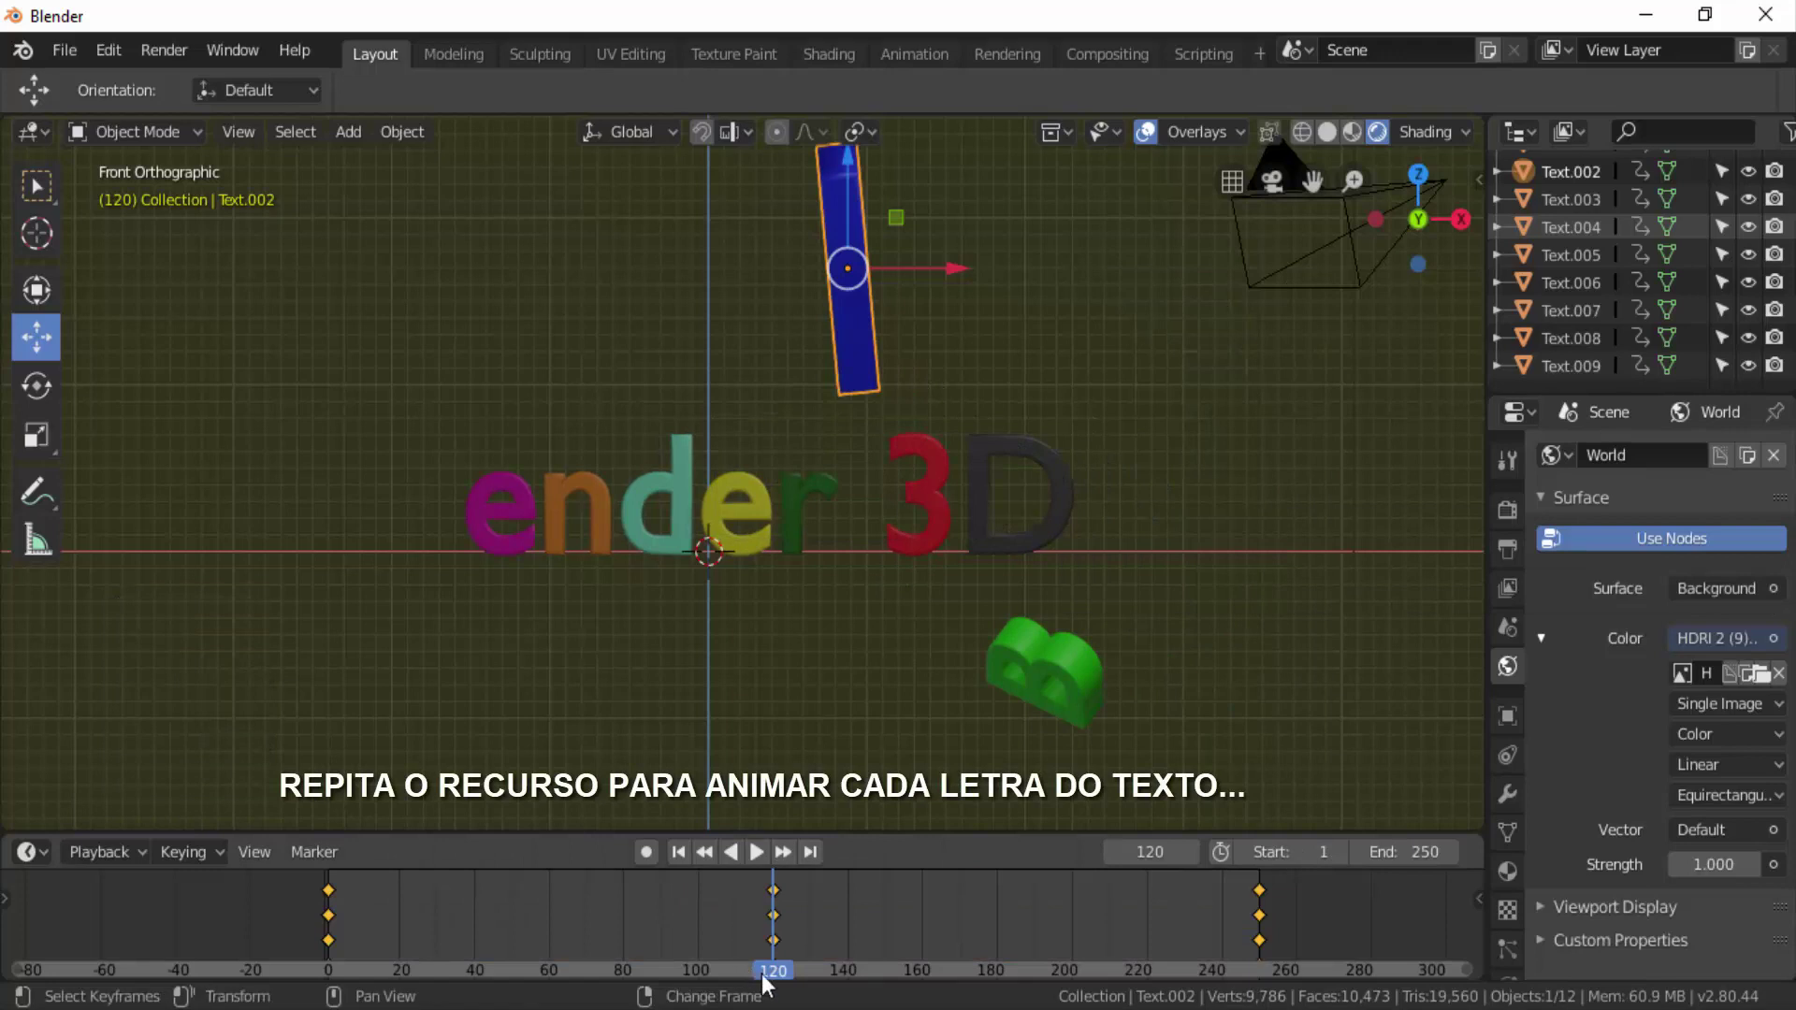
key("space")
mouse_move(775, 974)
left_mouse_down()
mouse_move(524, 917)
mouse_move(778, 952)
mouse_move(729, 960)
mouse_move(366, 884)
mouse_move(773, 949)
left_mouse_up()
Move the magenta e rightward and down below the word.
left_click(513, 490)
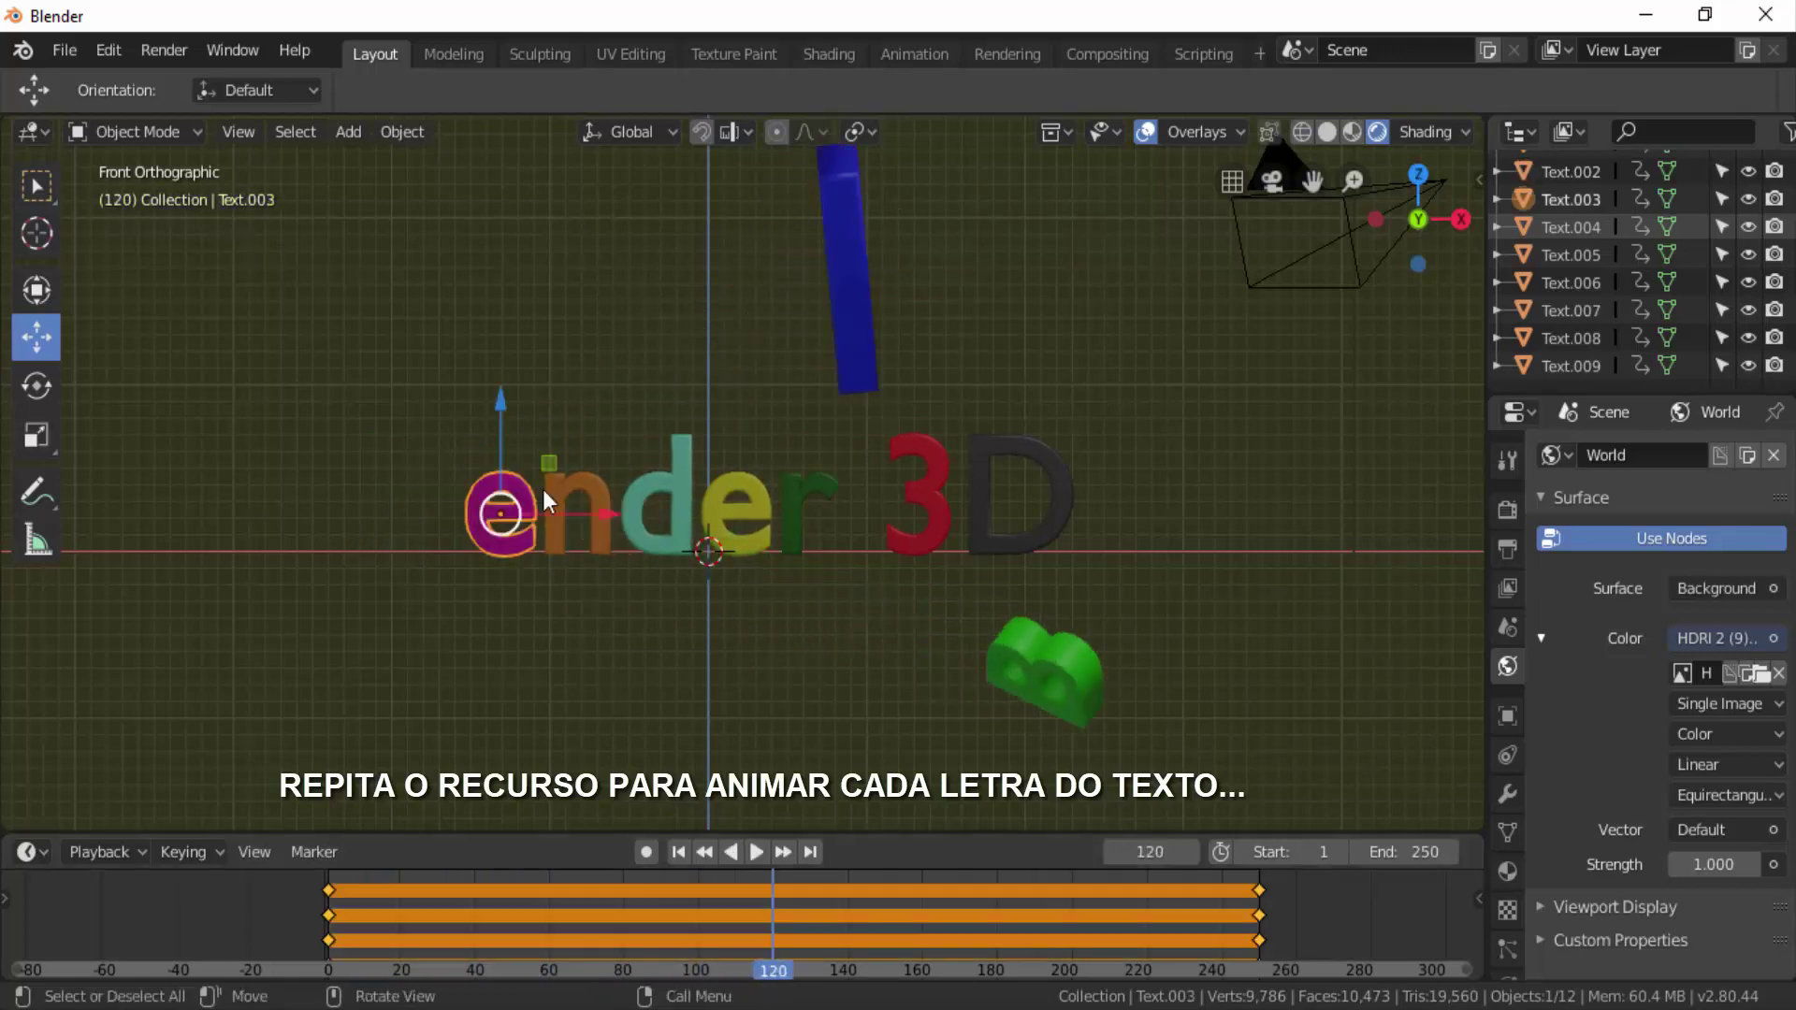
left_click_drag(603, 520, 826, 508)
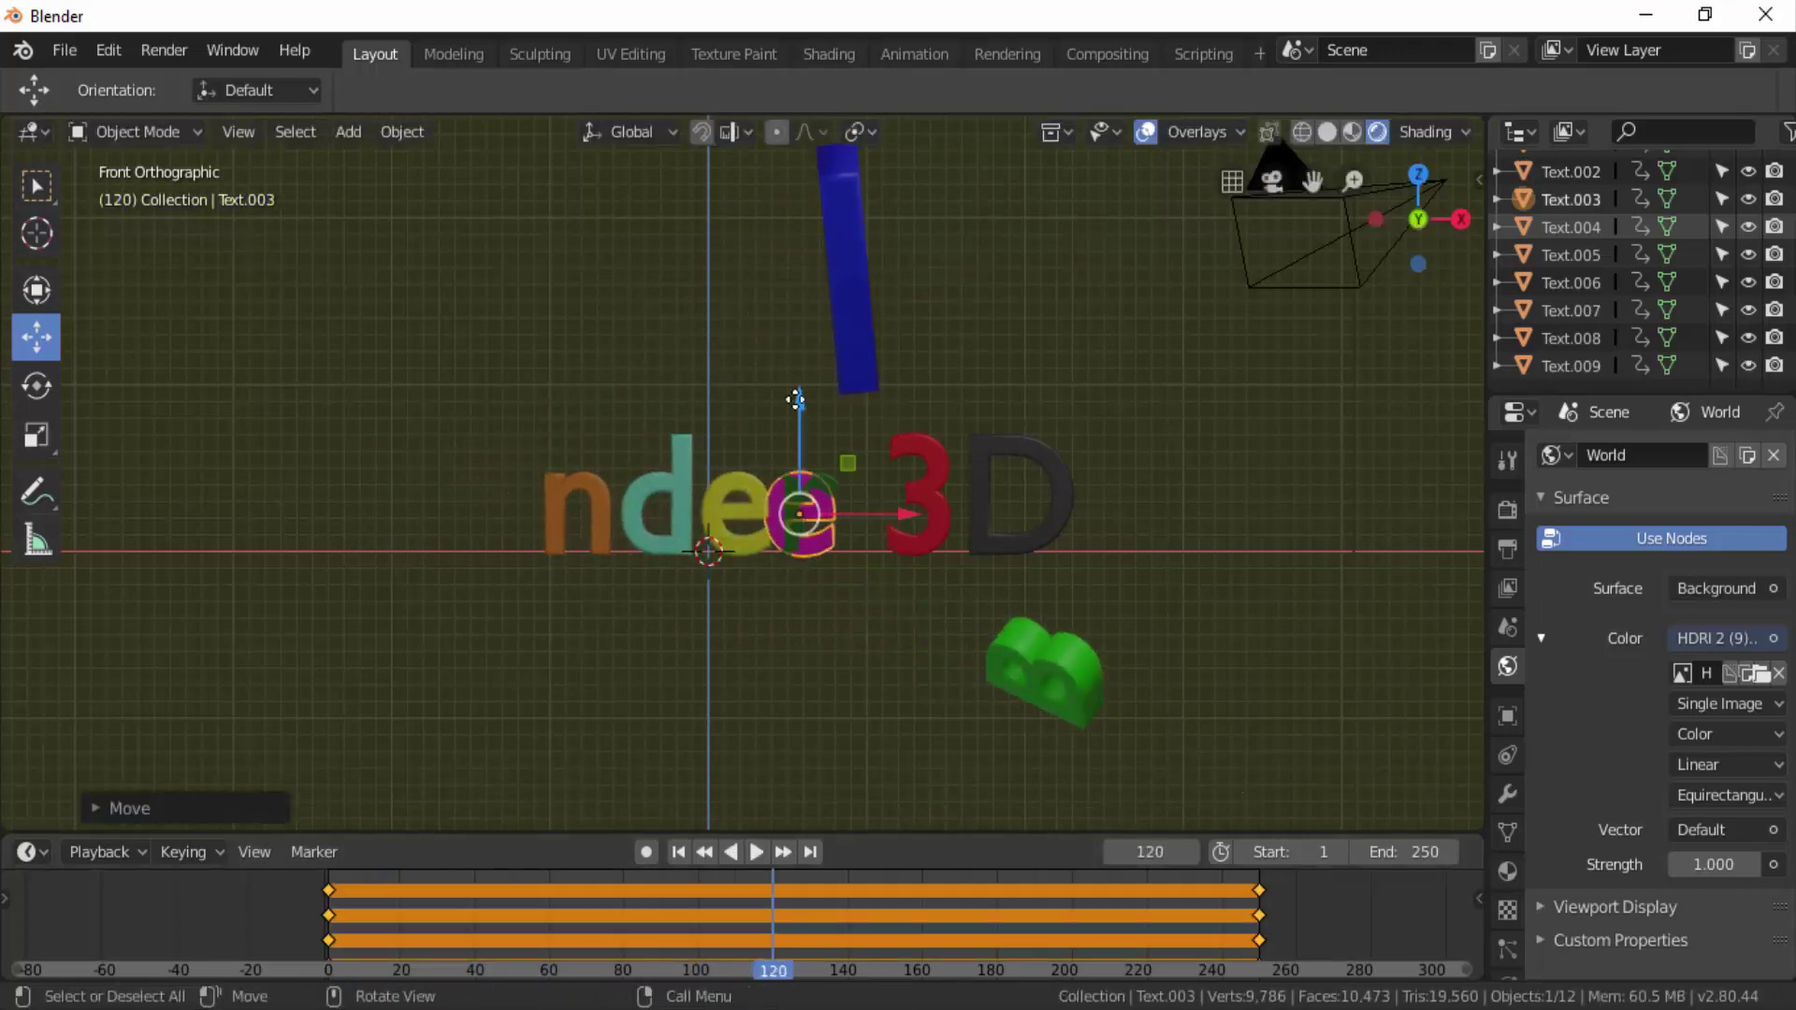
left_click_drag(795, 401, 819, 666)
key("g")
key("x")
key("Return")
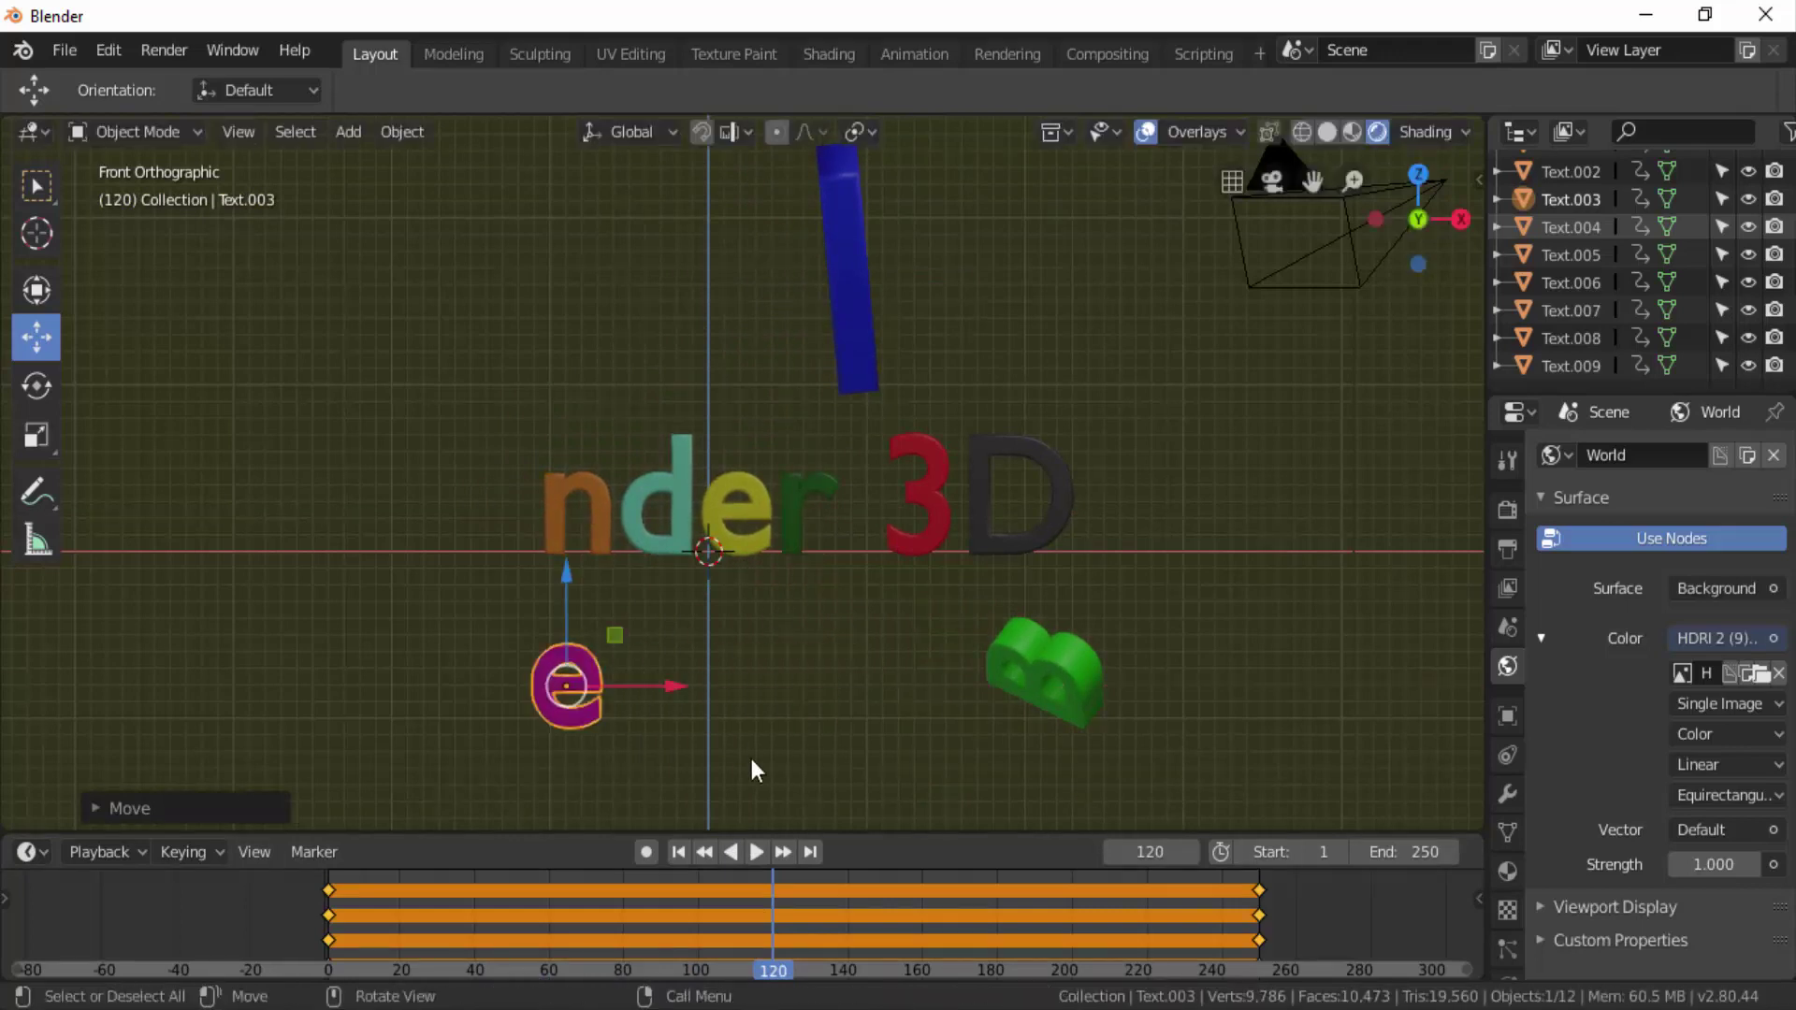
Rotate the e around Z and Y, then keyframe its LocRotScale.
key("r")
key("x")
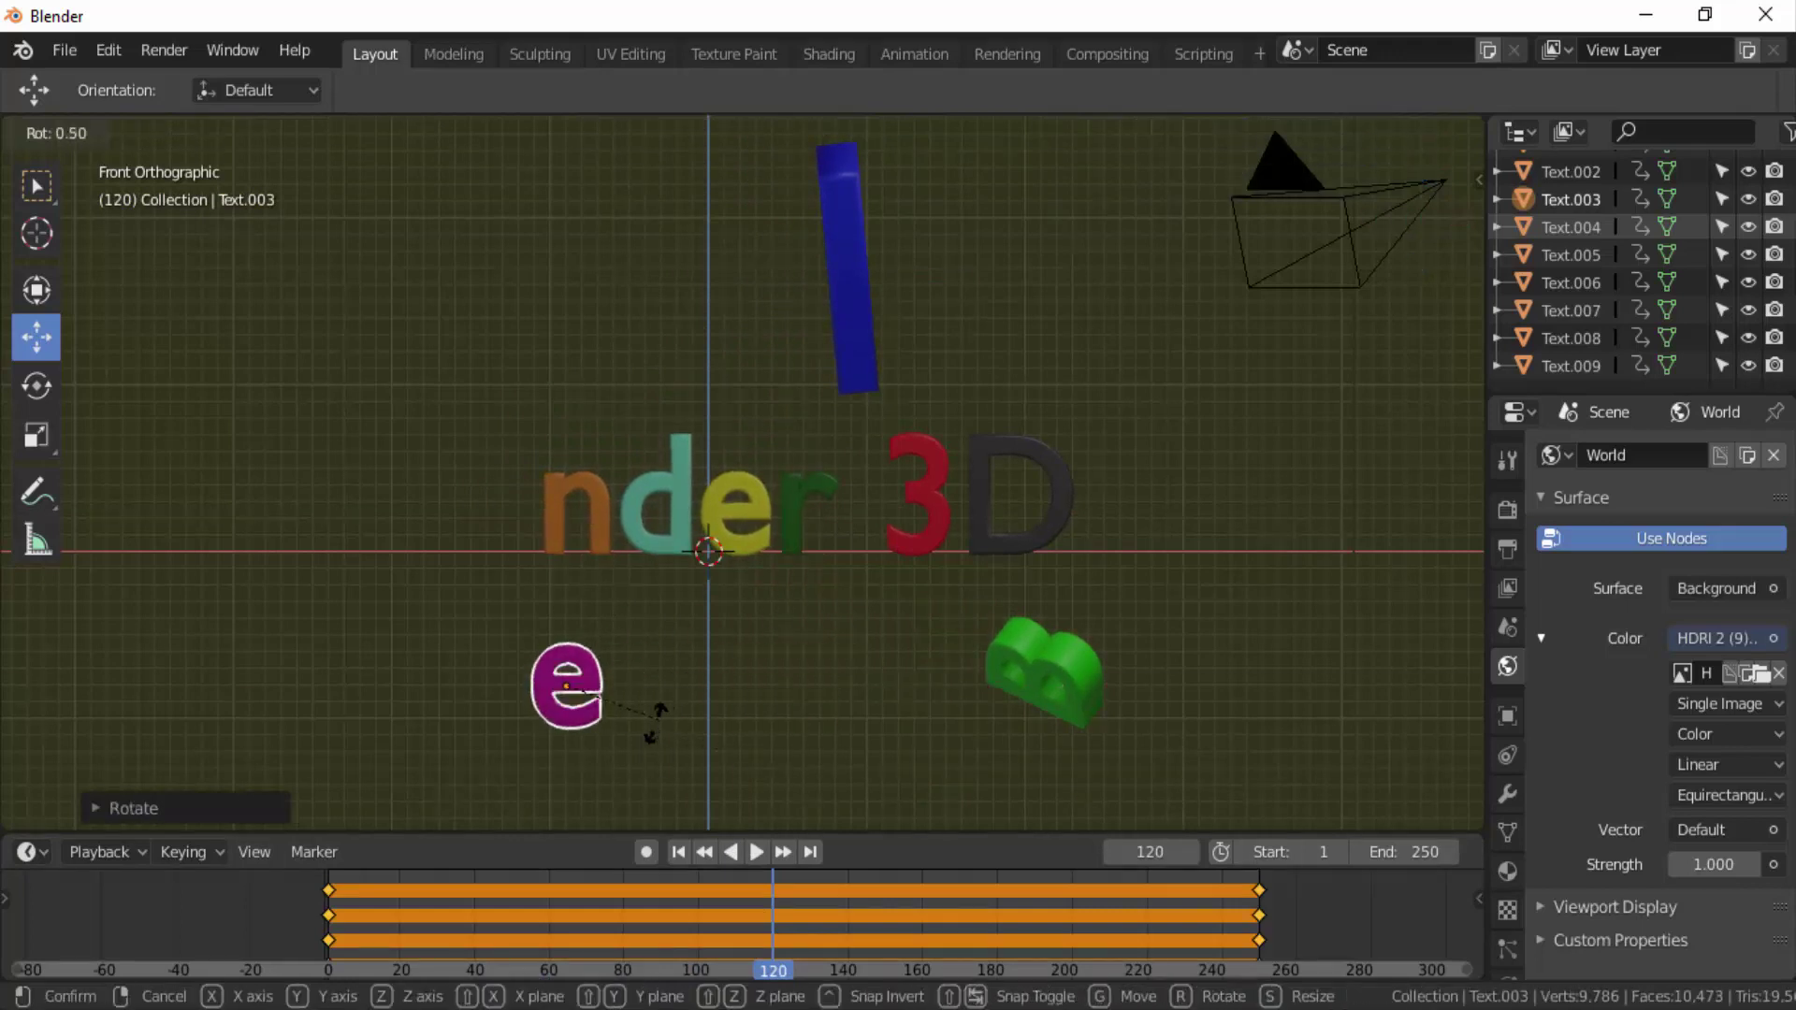
key("z")
left_click(836, 717)
key("r")
key("y")
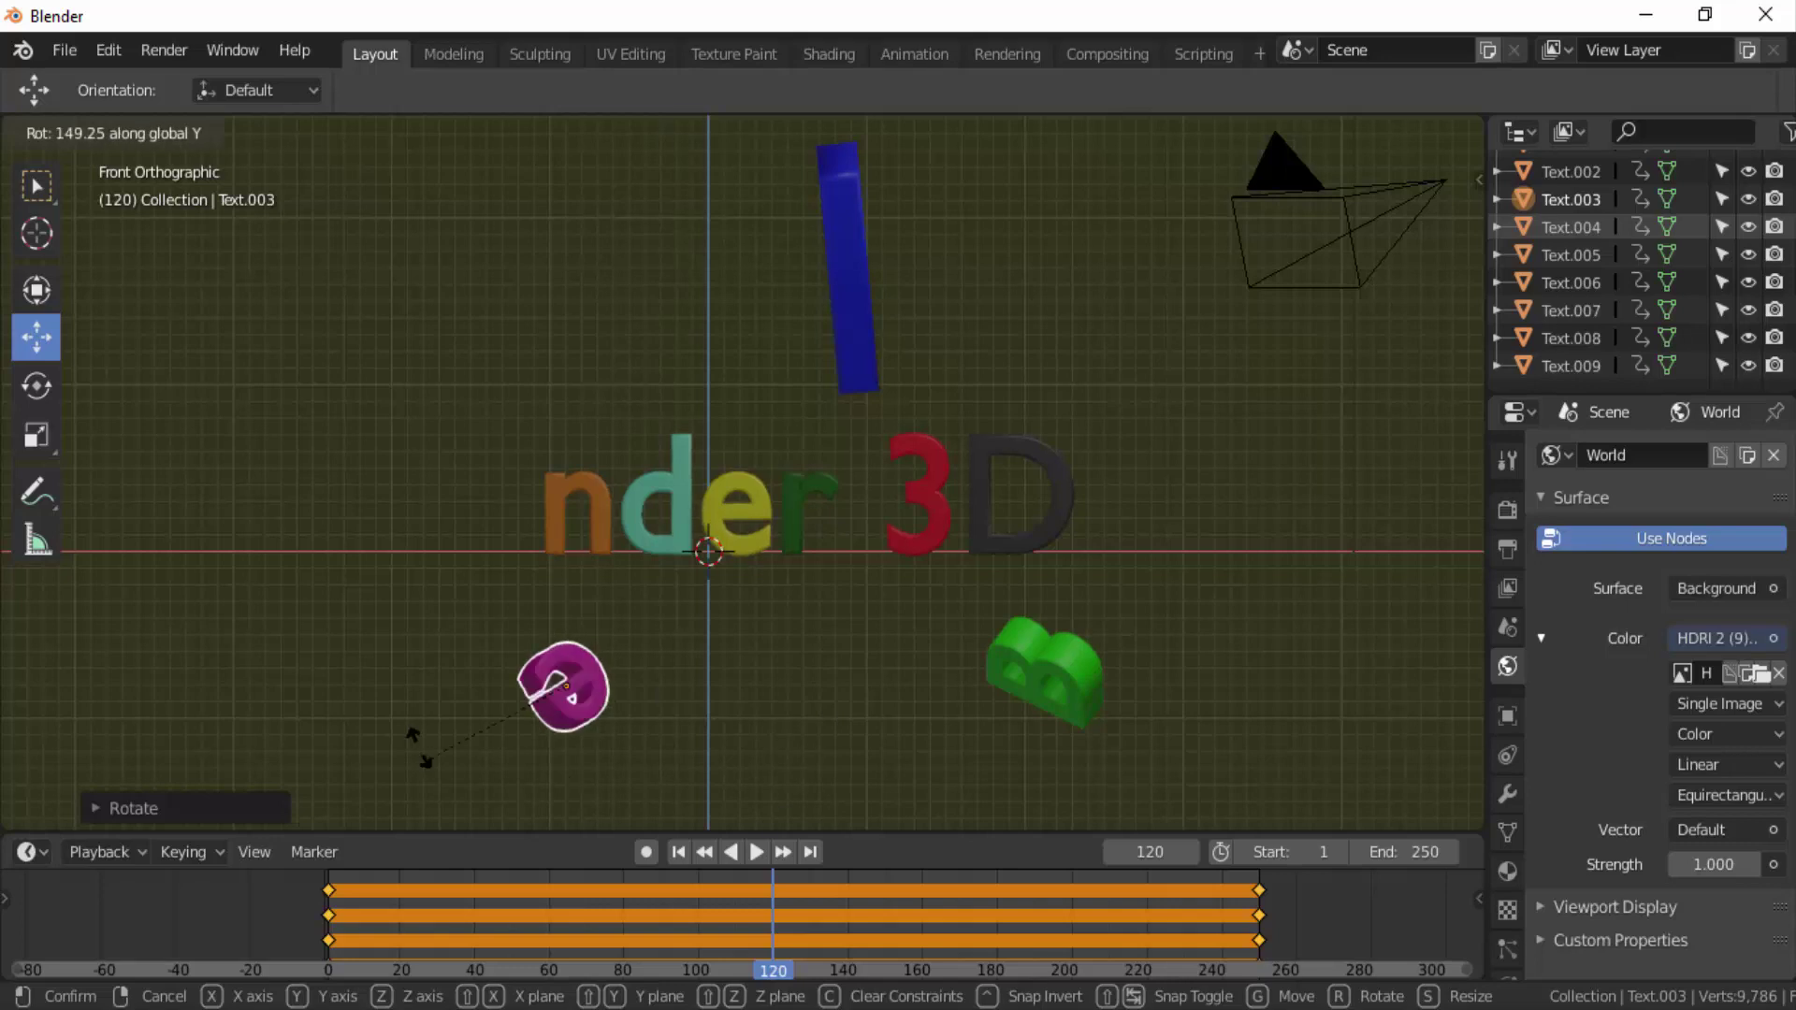
left_click(1254, 512)
key("i")
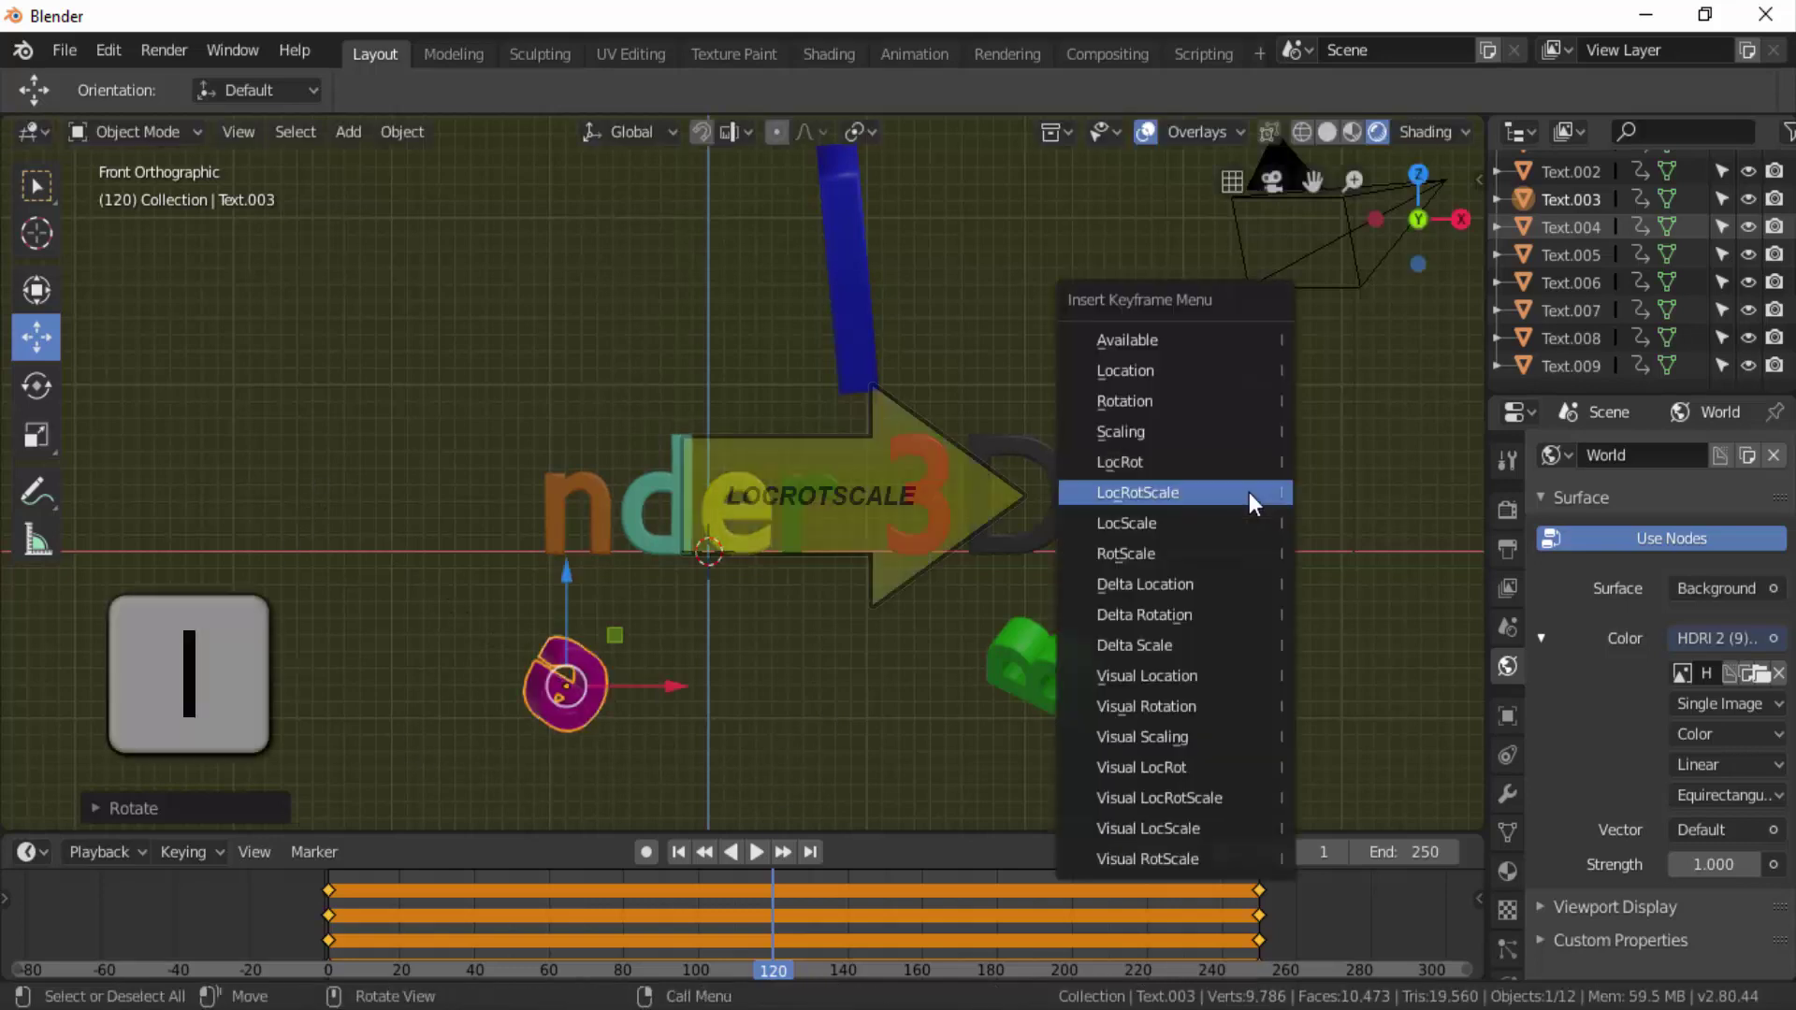
left_click(1249, 496)
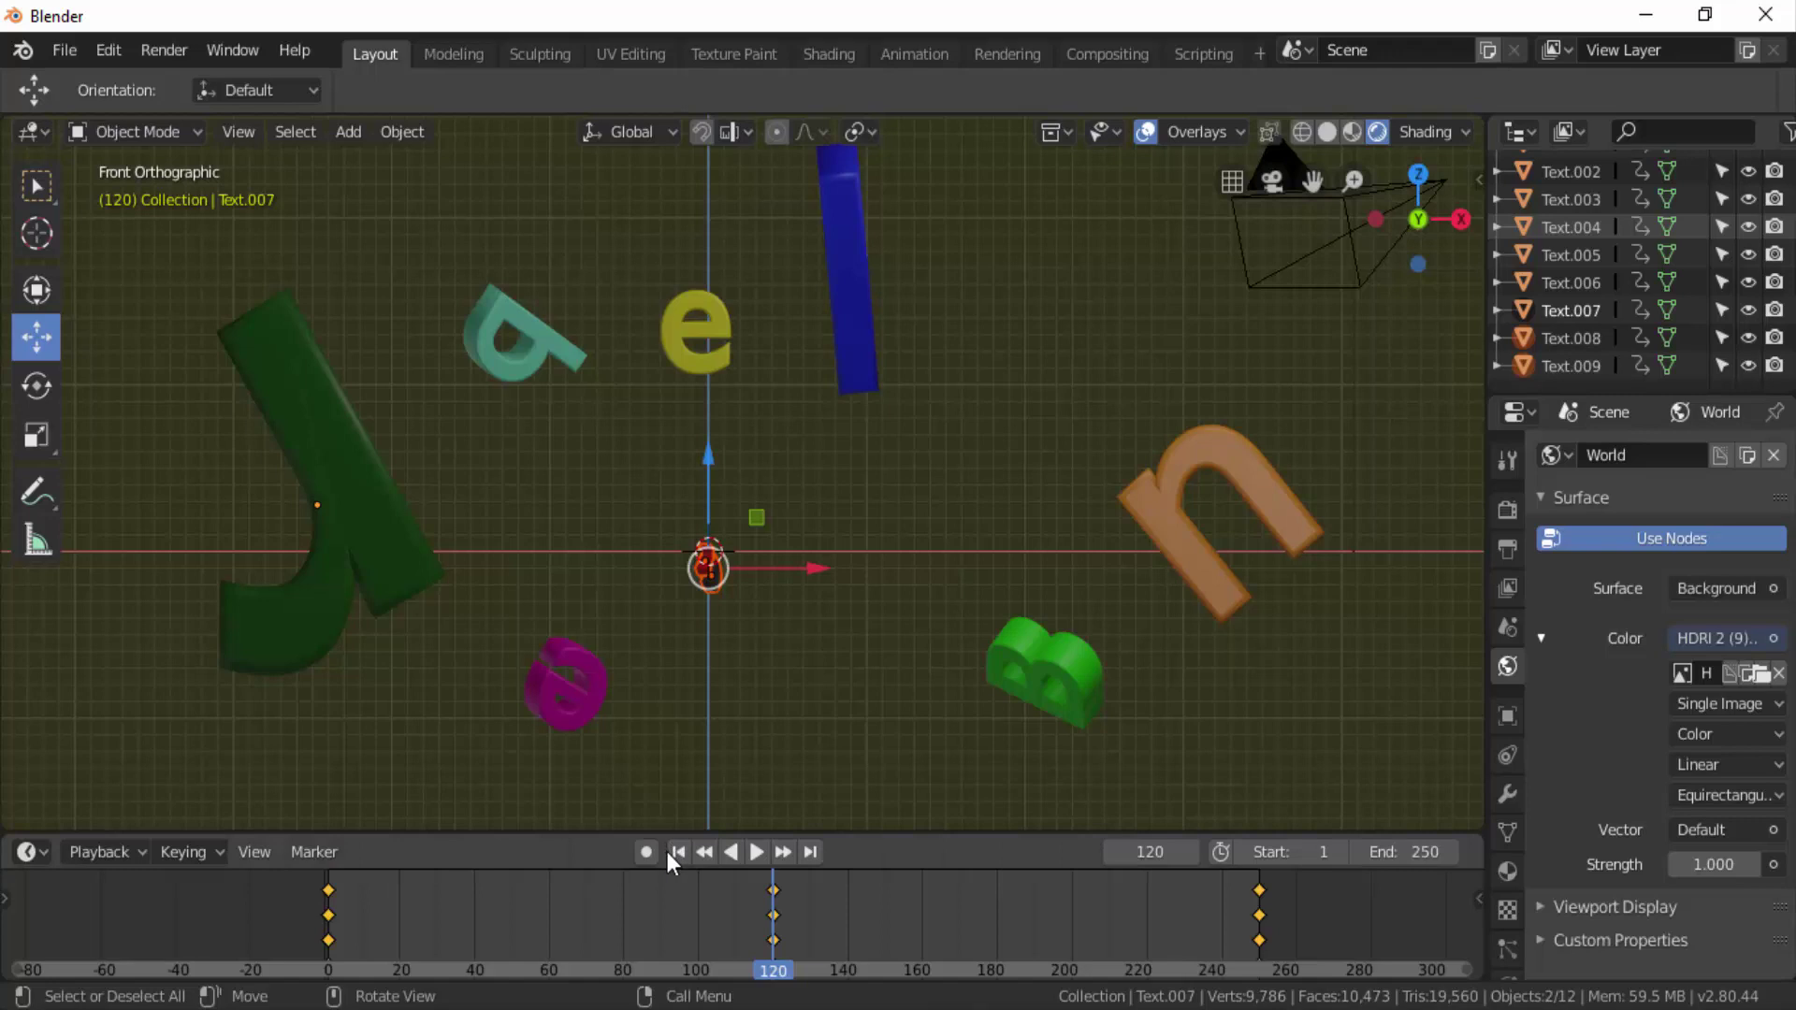
Play the tumbling letters from frame 1, stop with Esc, and show the Eevee sampling settings.
left_click(666, 851)
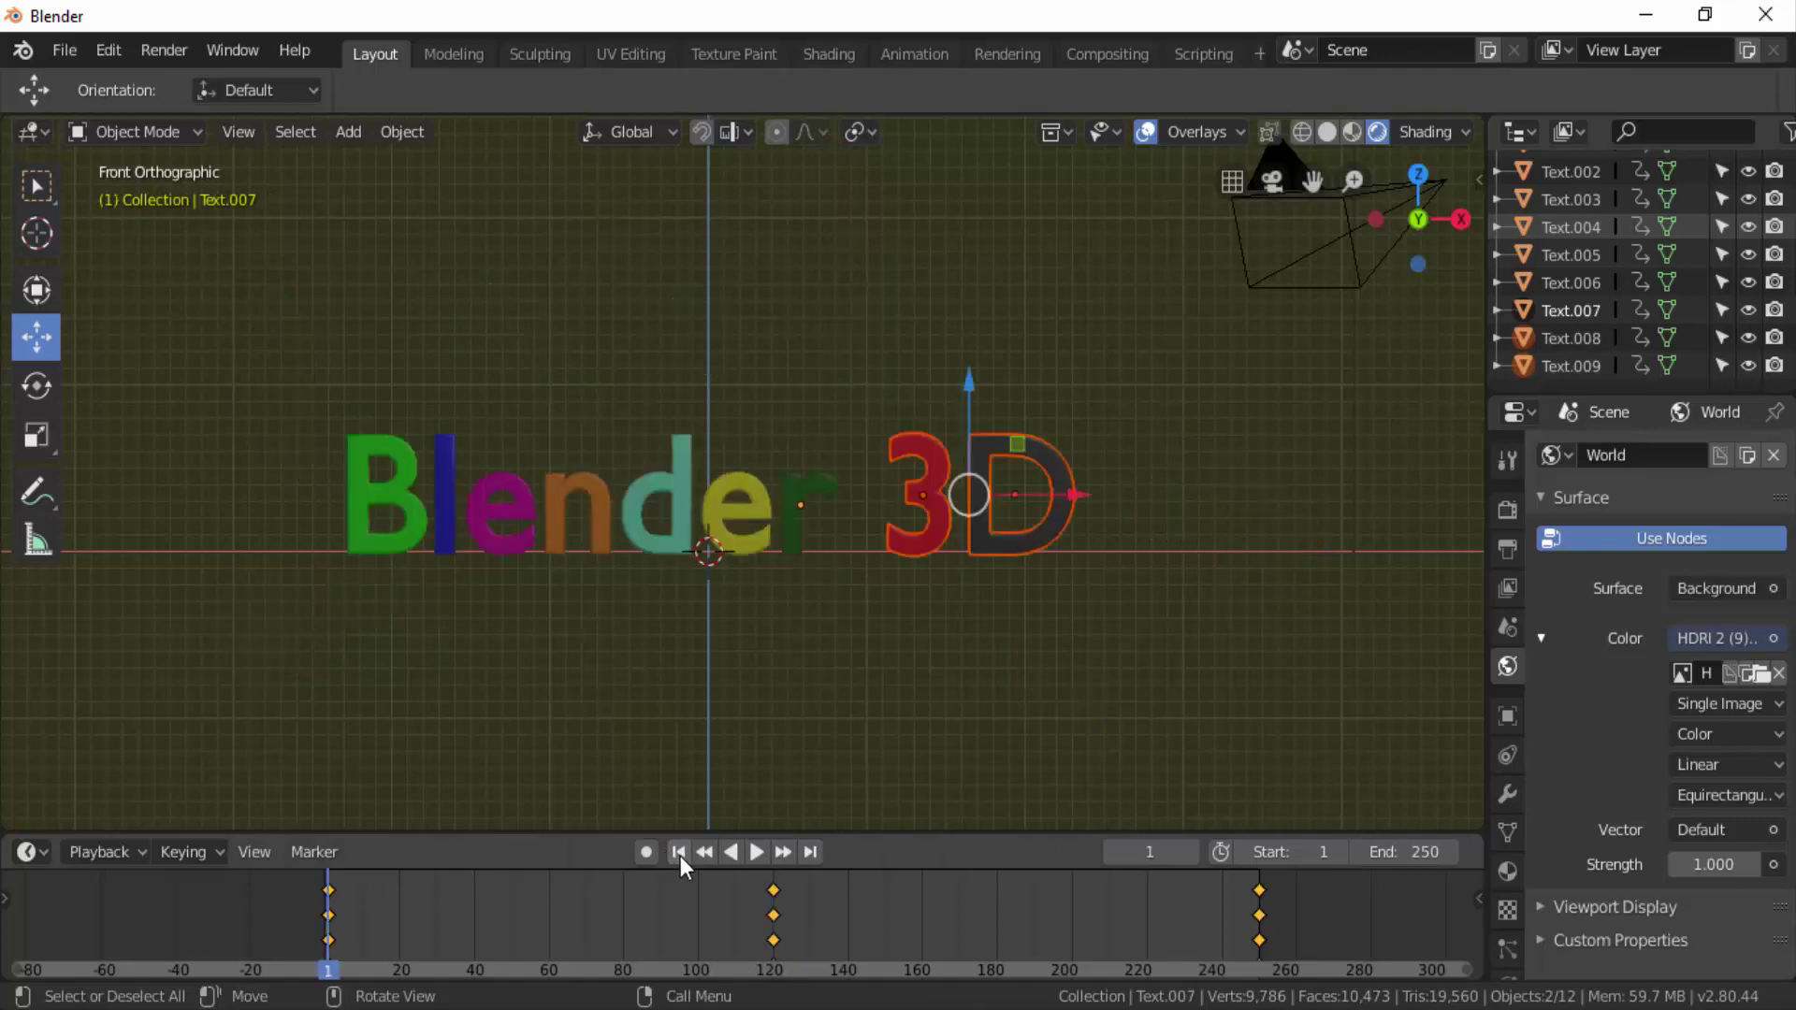
left_click(758, 855)
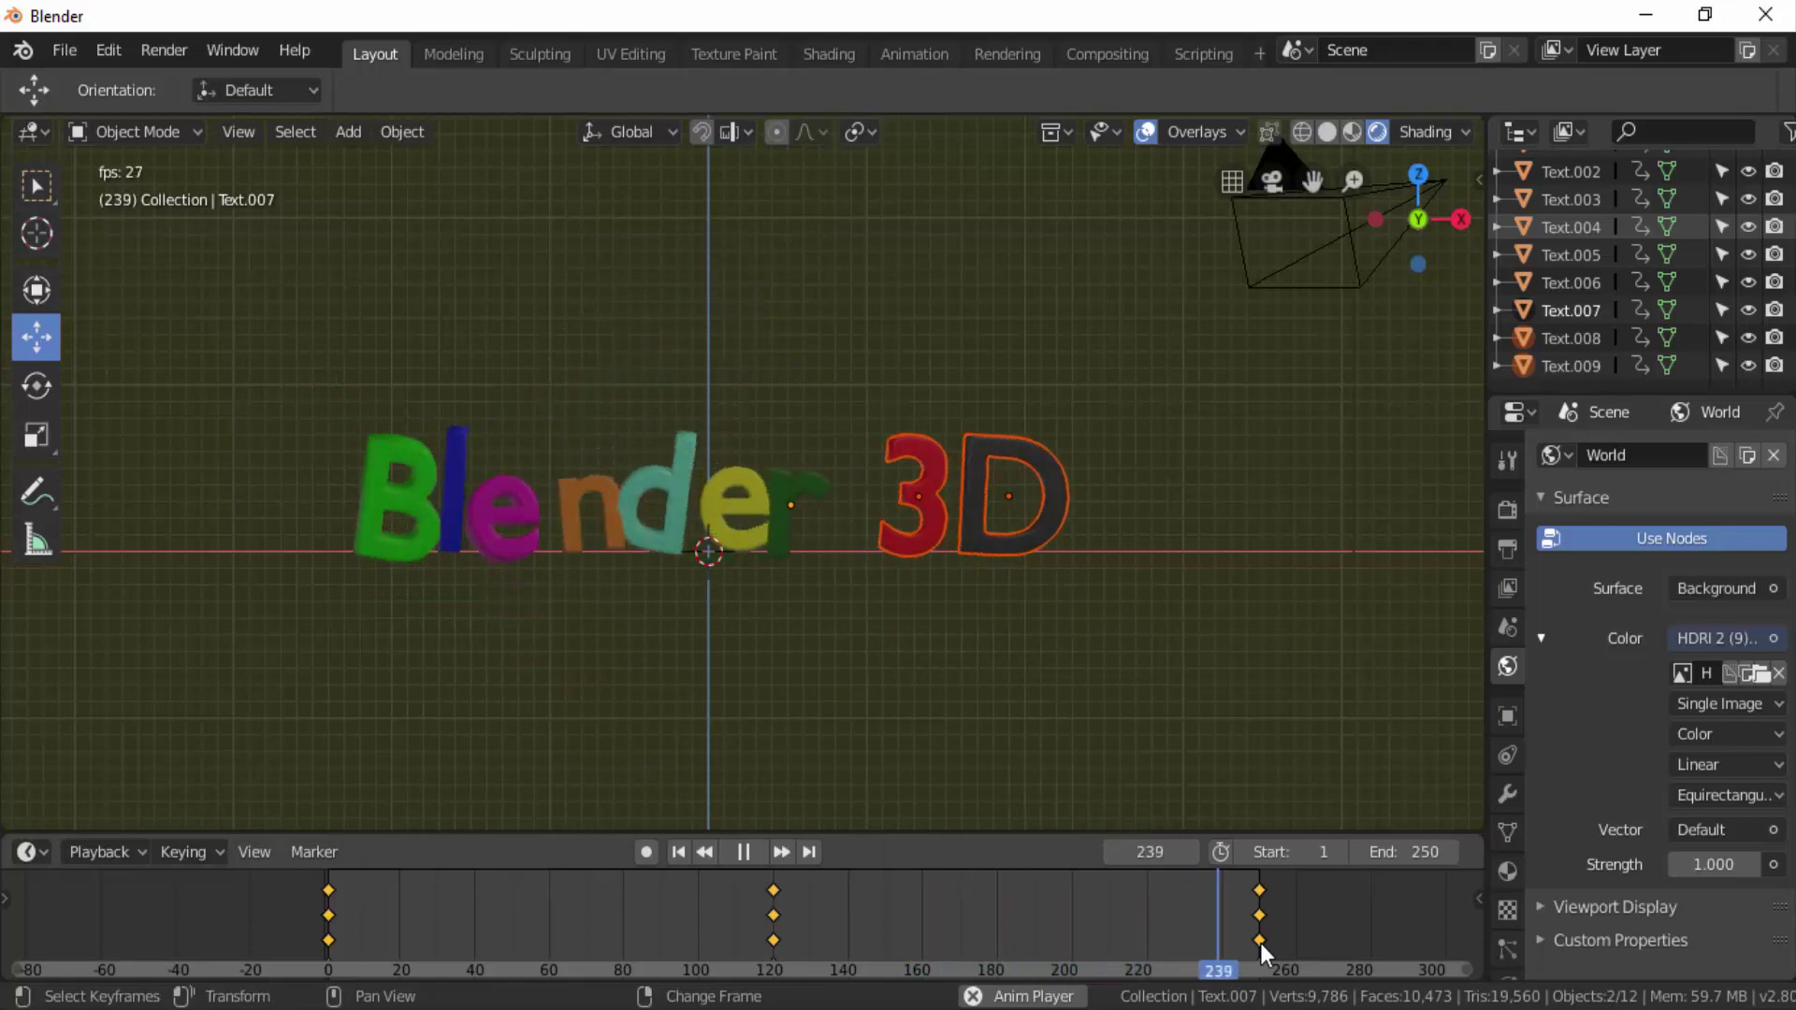
key("Escape")
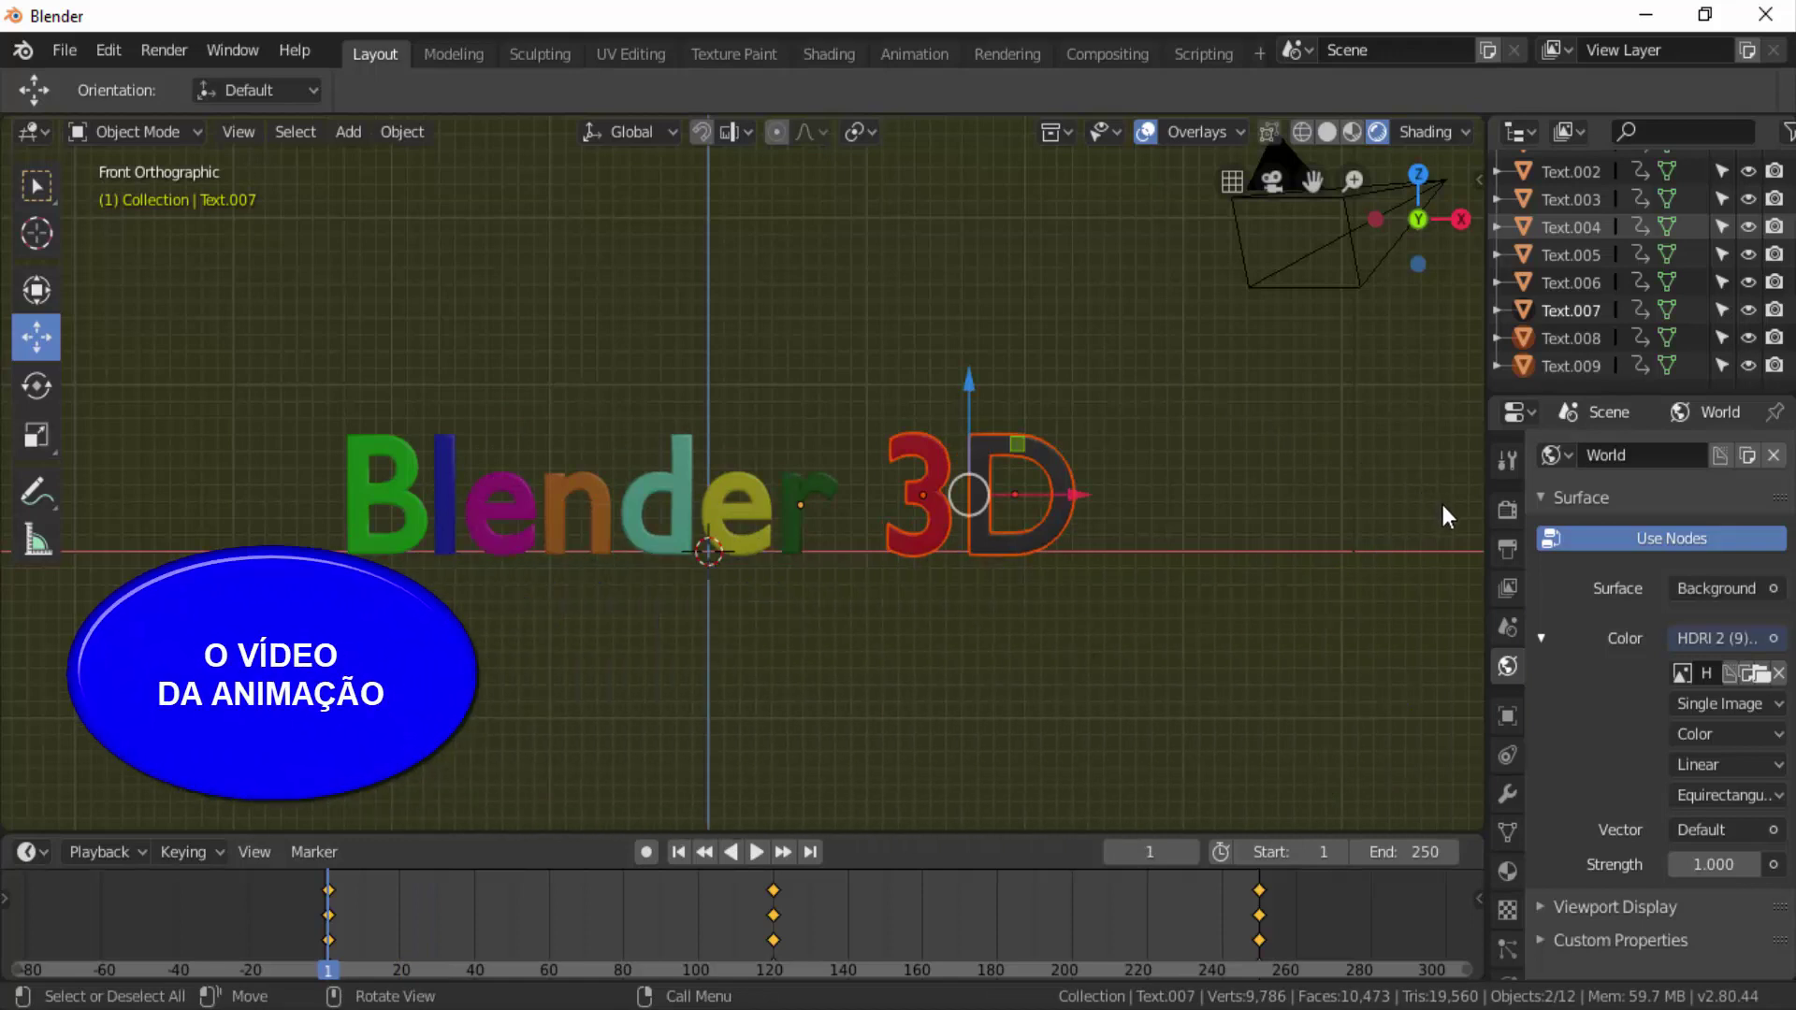
left_click(1506, 509)
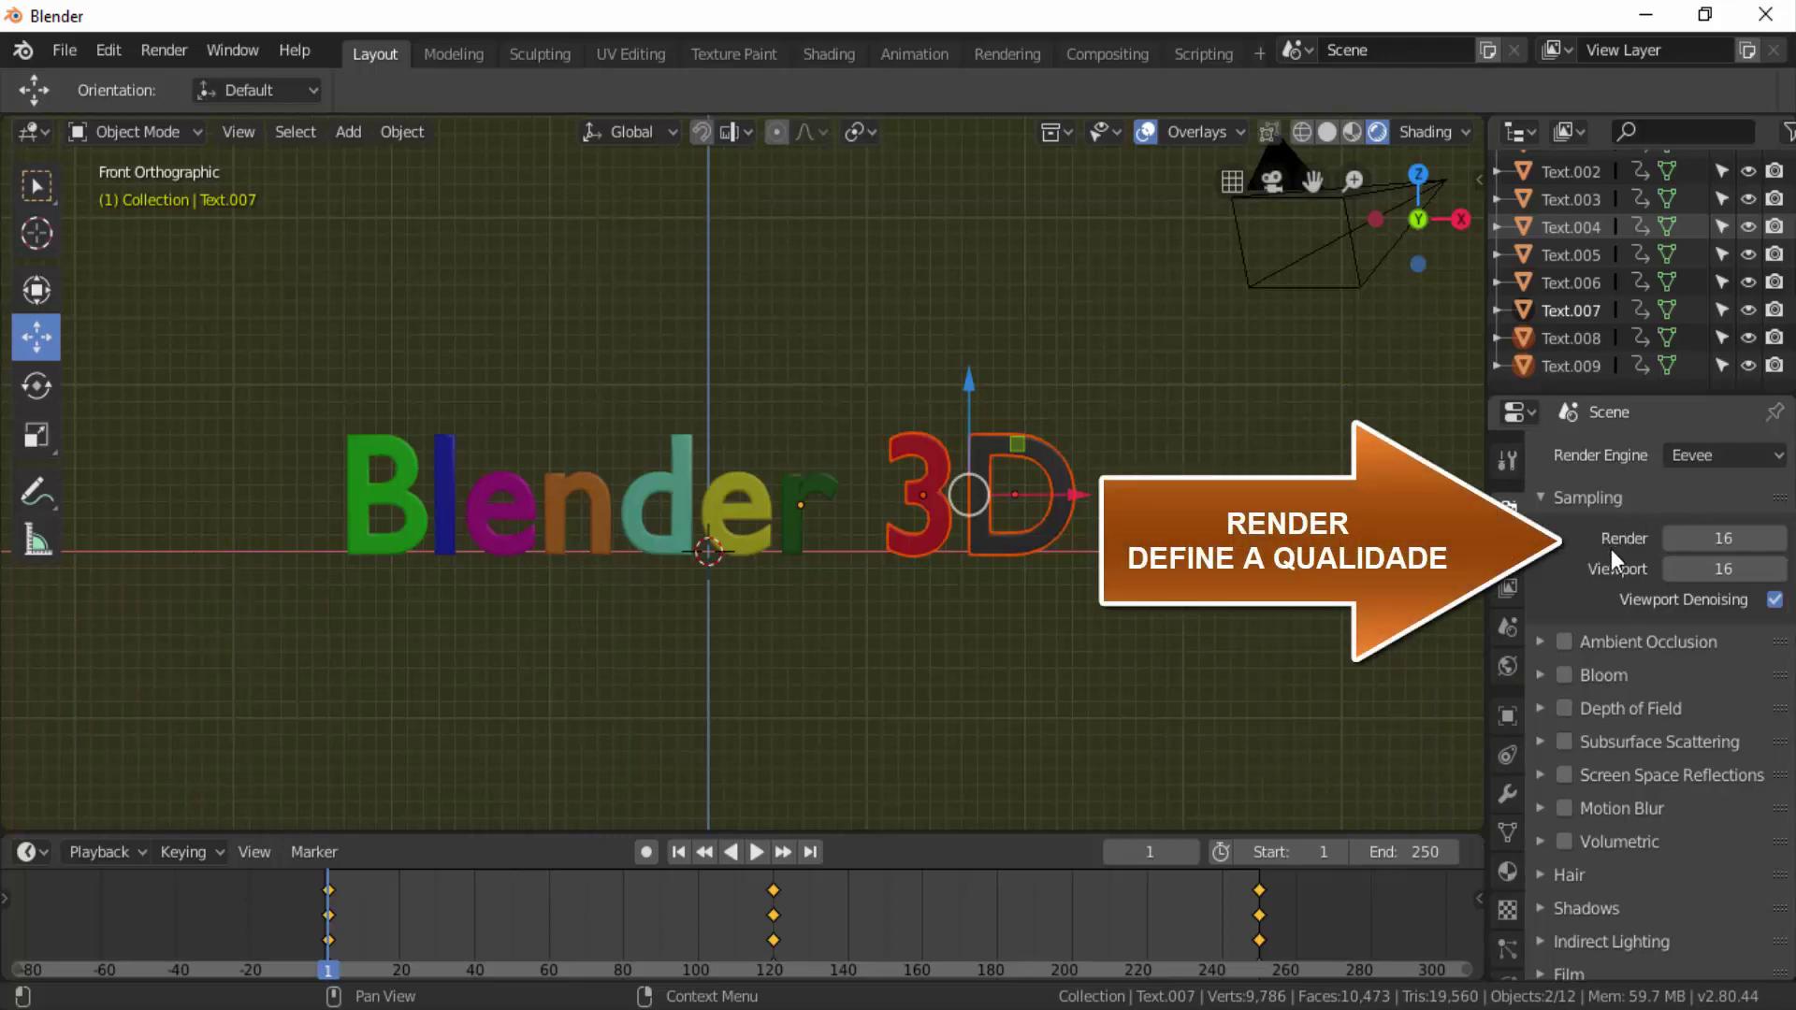
Set the Render samples to 20.
left_click(1723, 538)
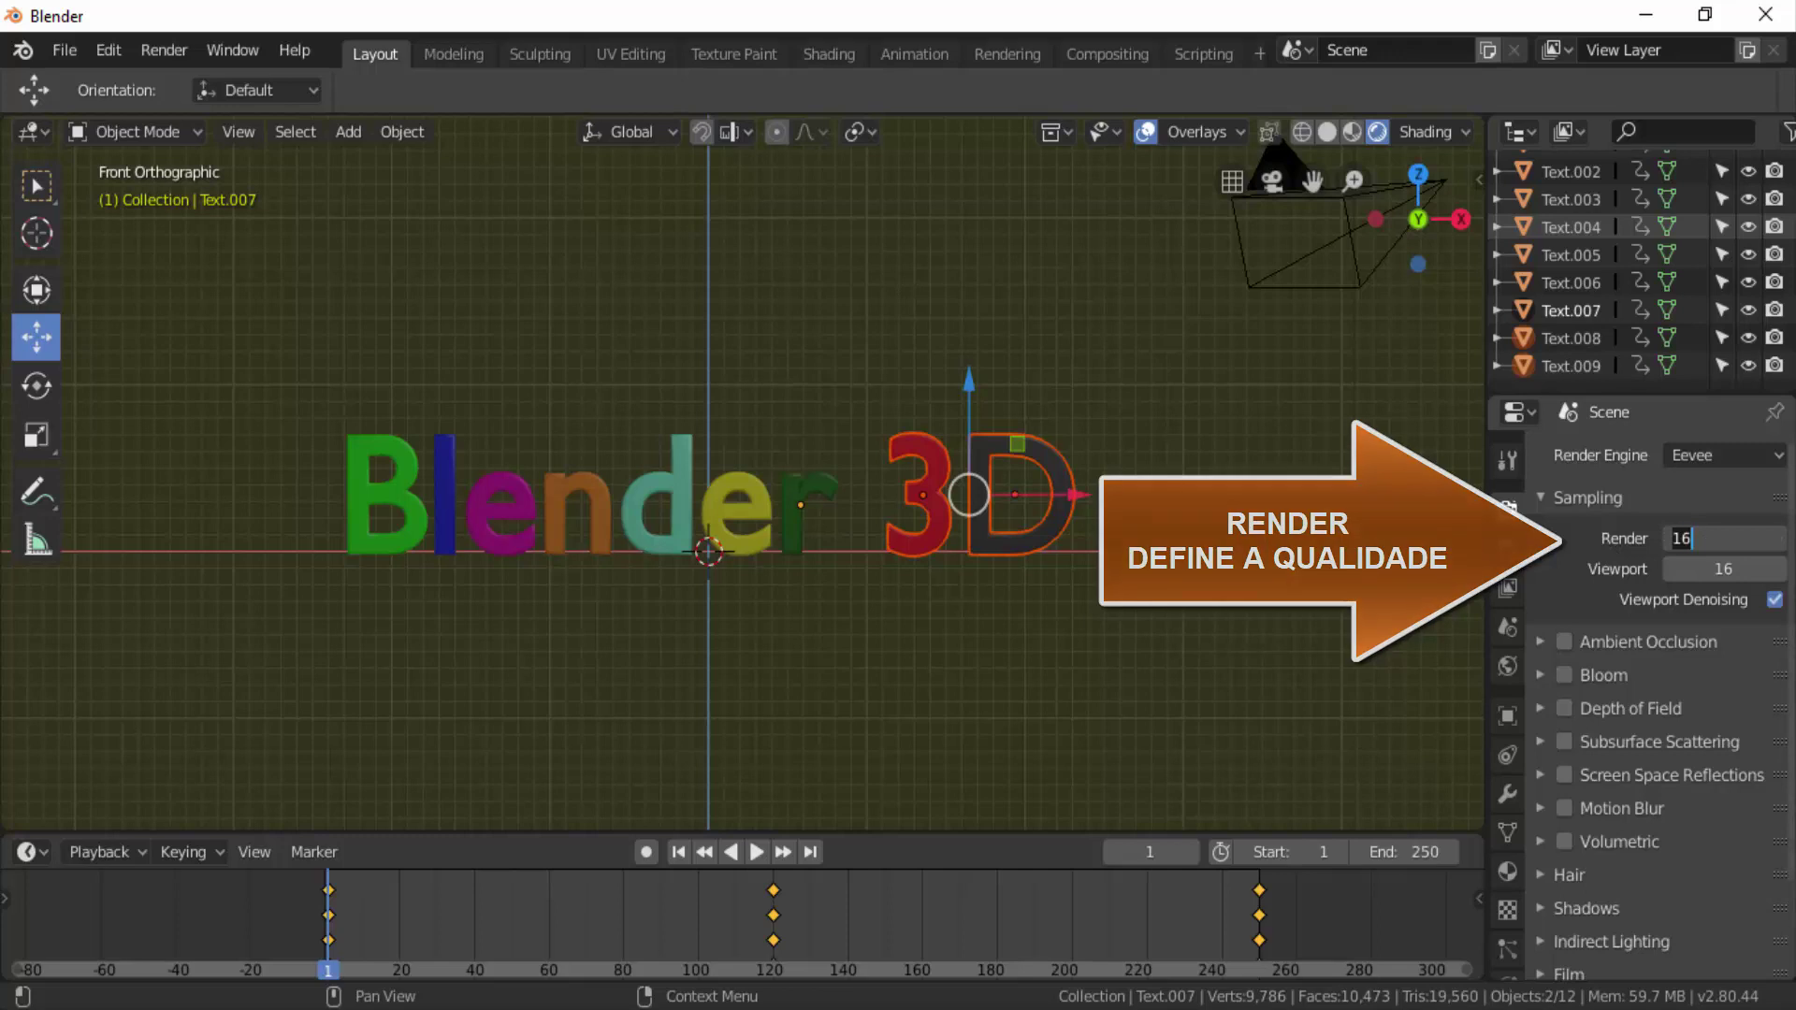
type("20")
key("Return")
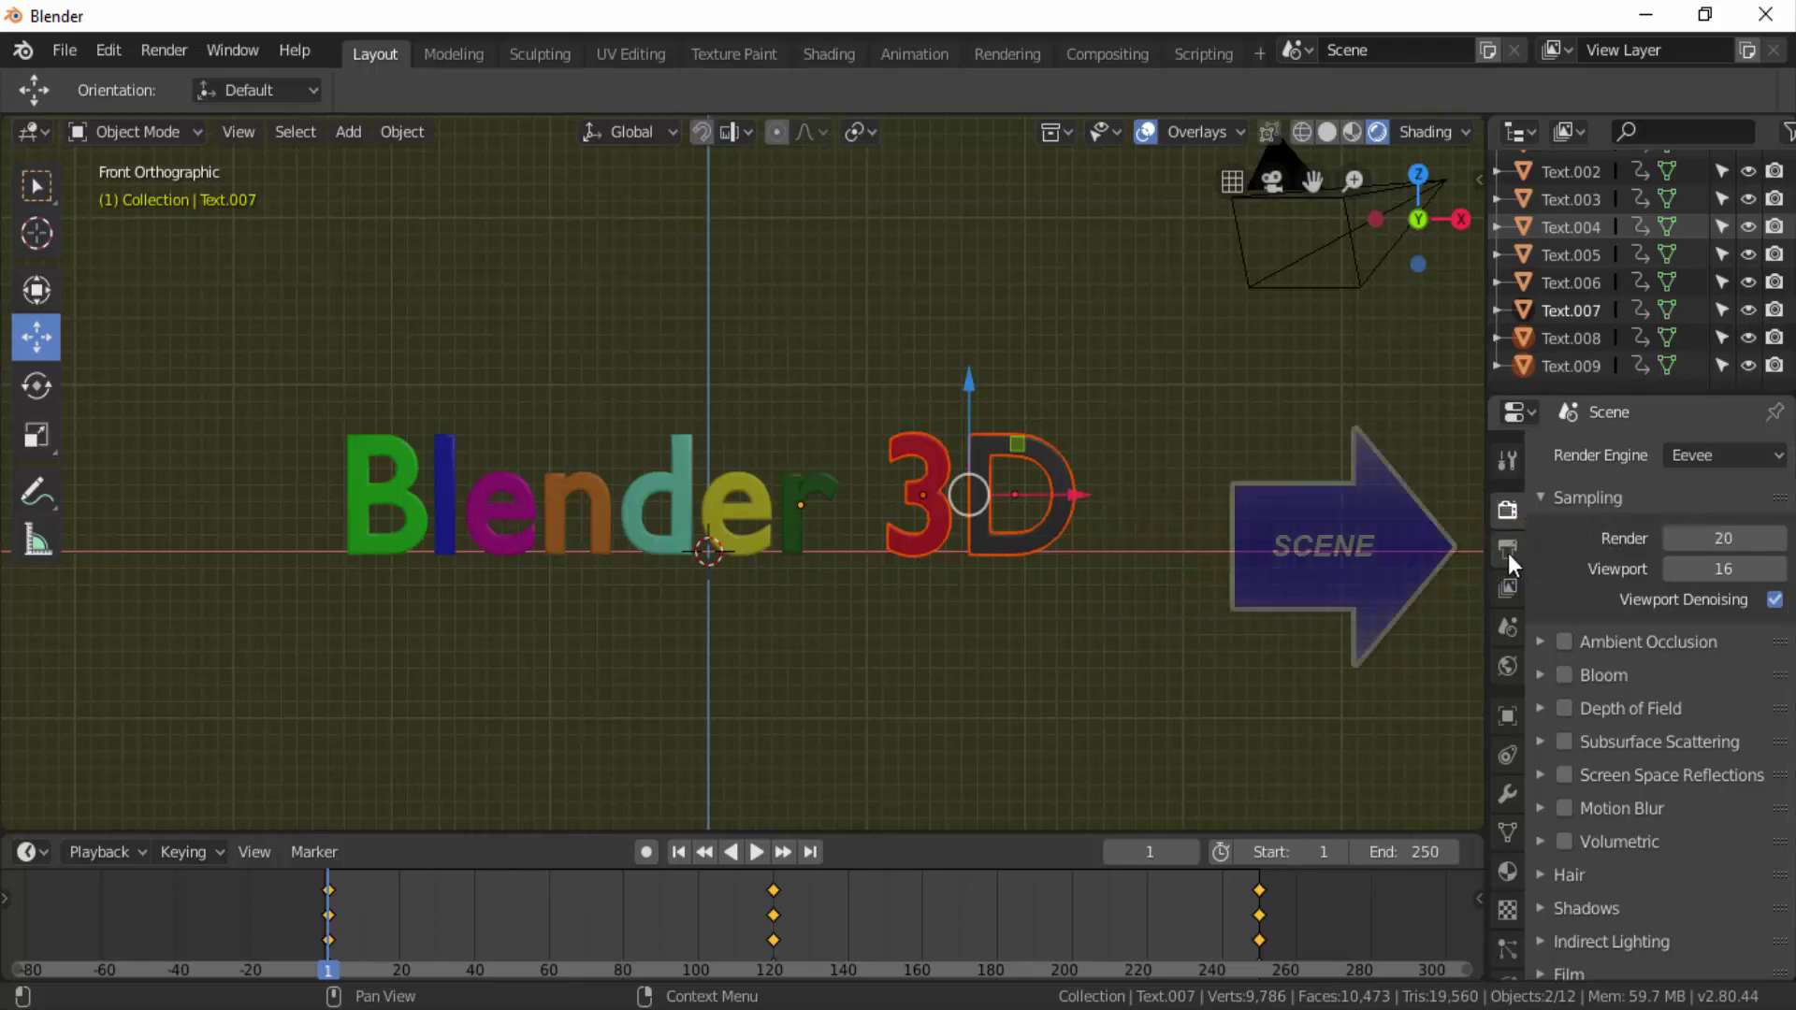
Apply the HDTV 720p resolution preset, 1280×720 at 100%.
left_click(1508, 552)
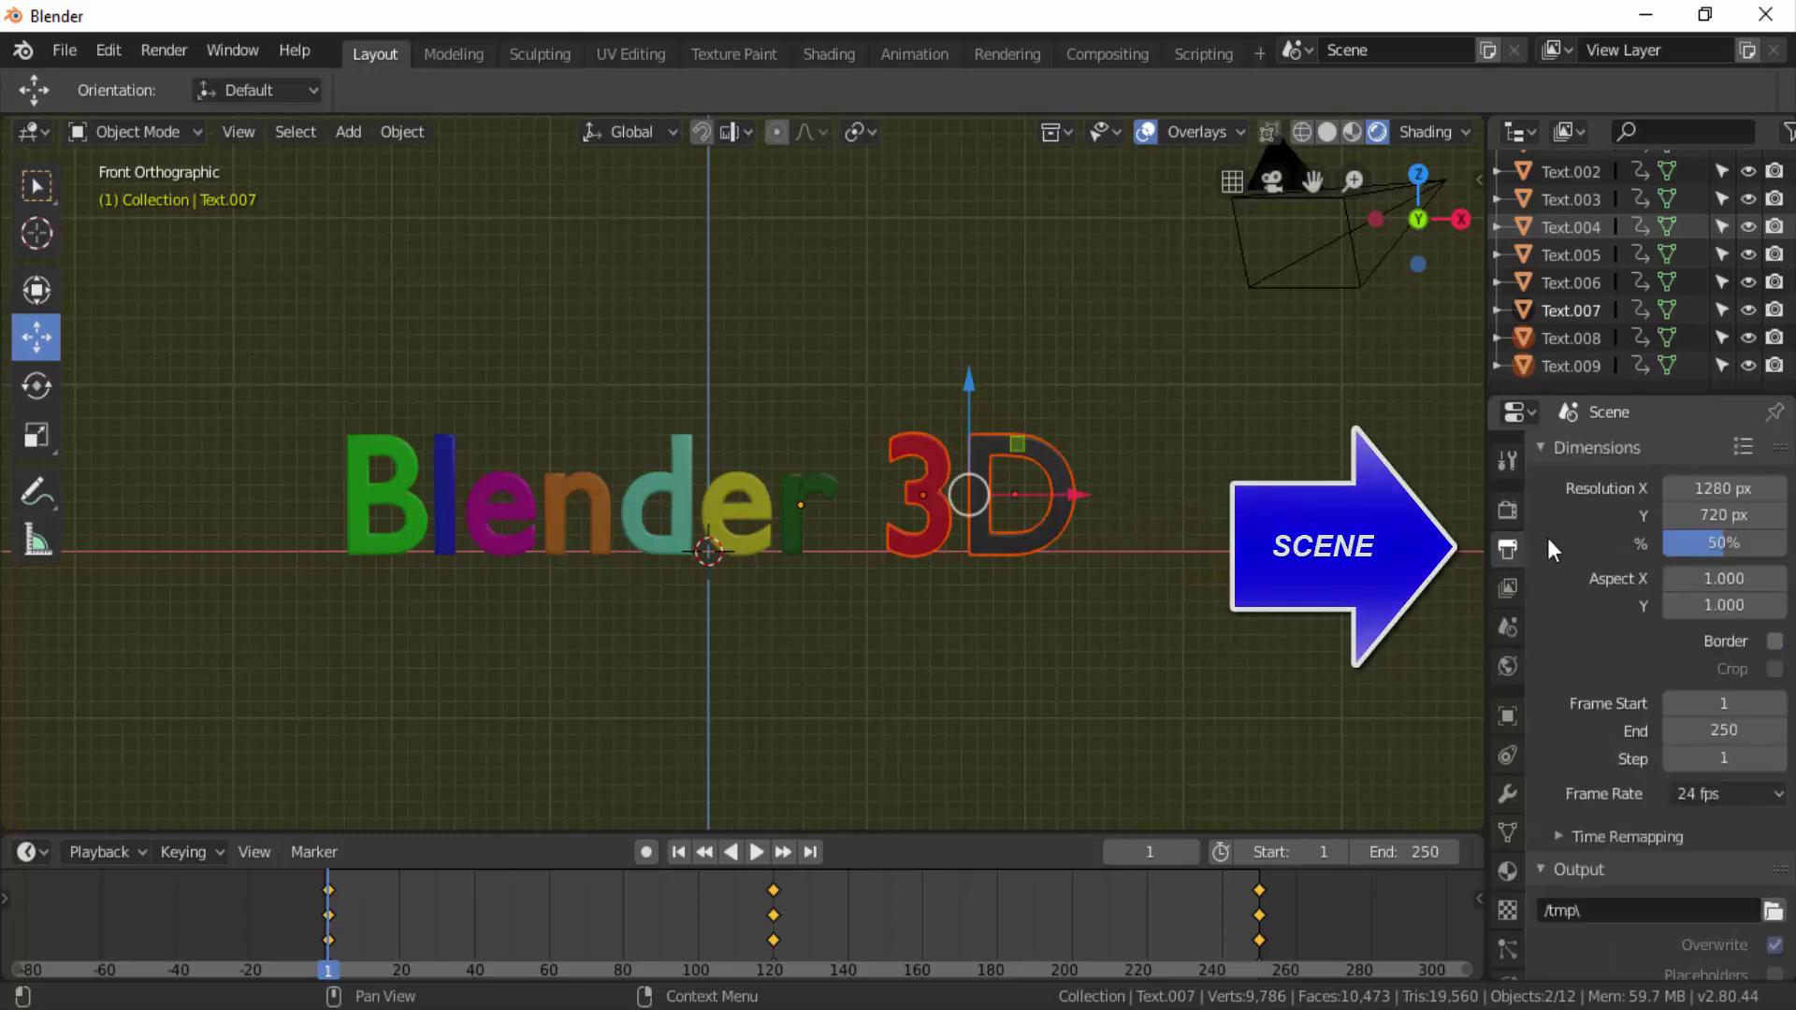
left_click(1744, 447)
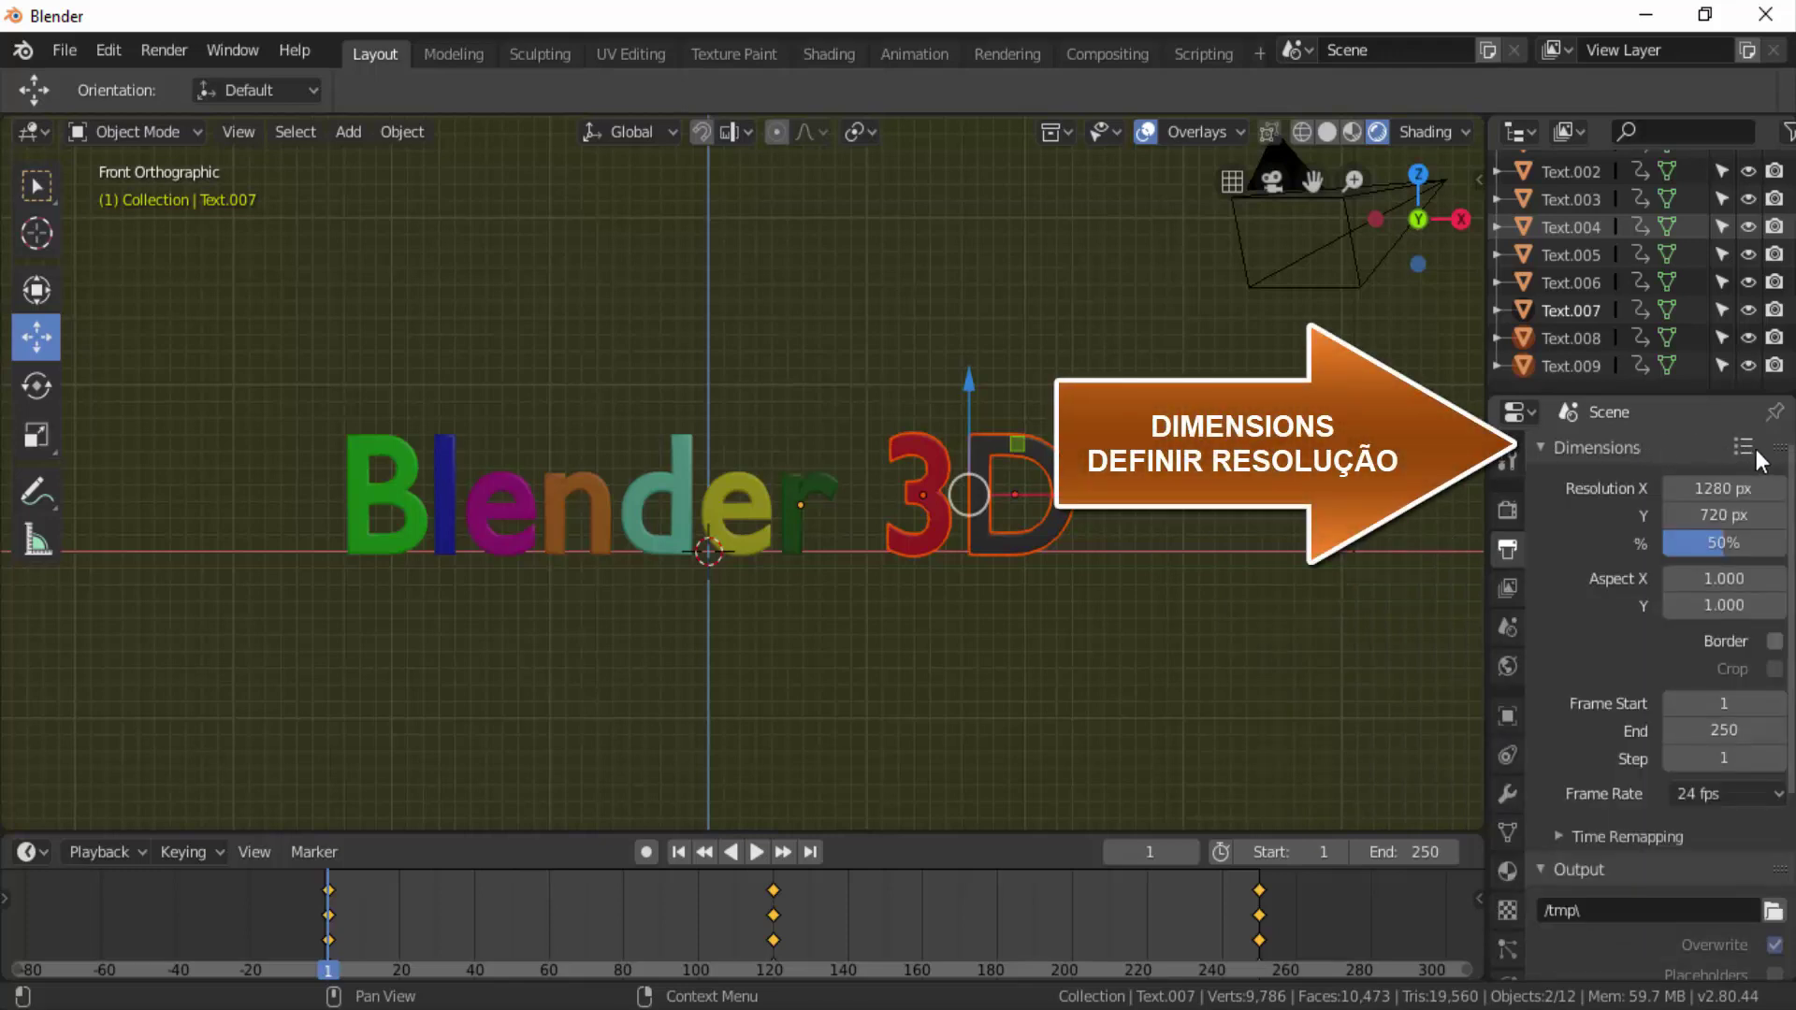
left_click(1743, 448)
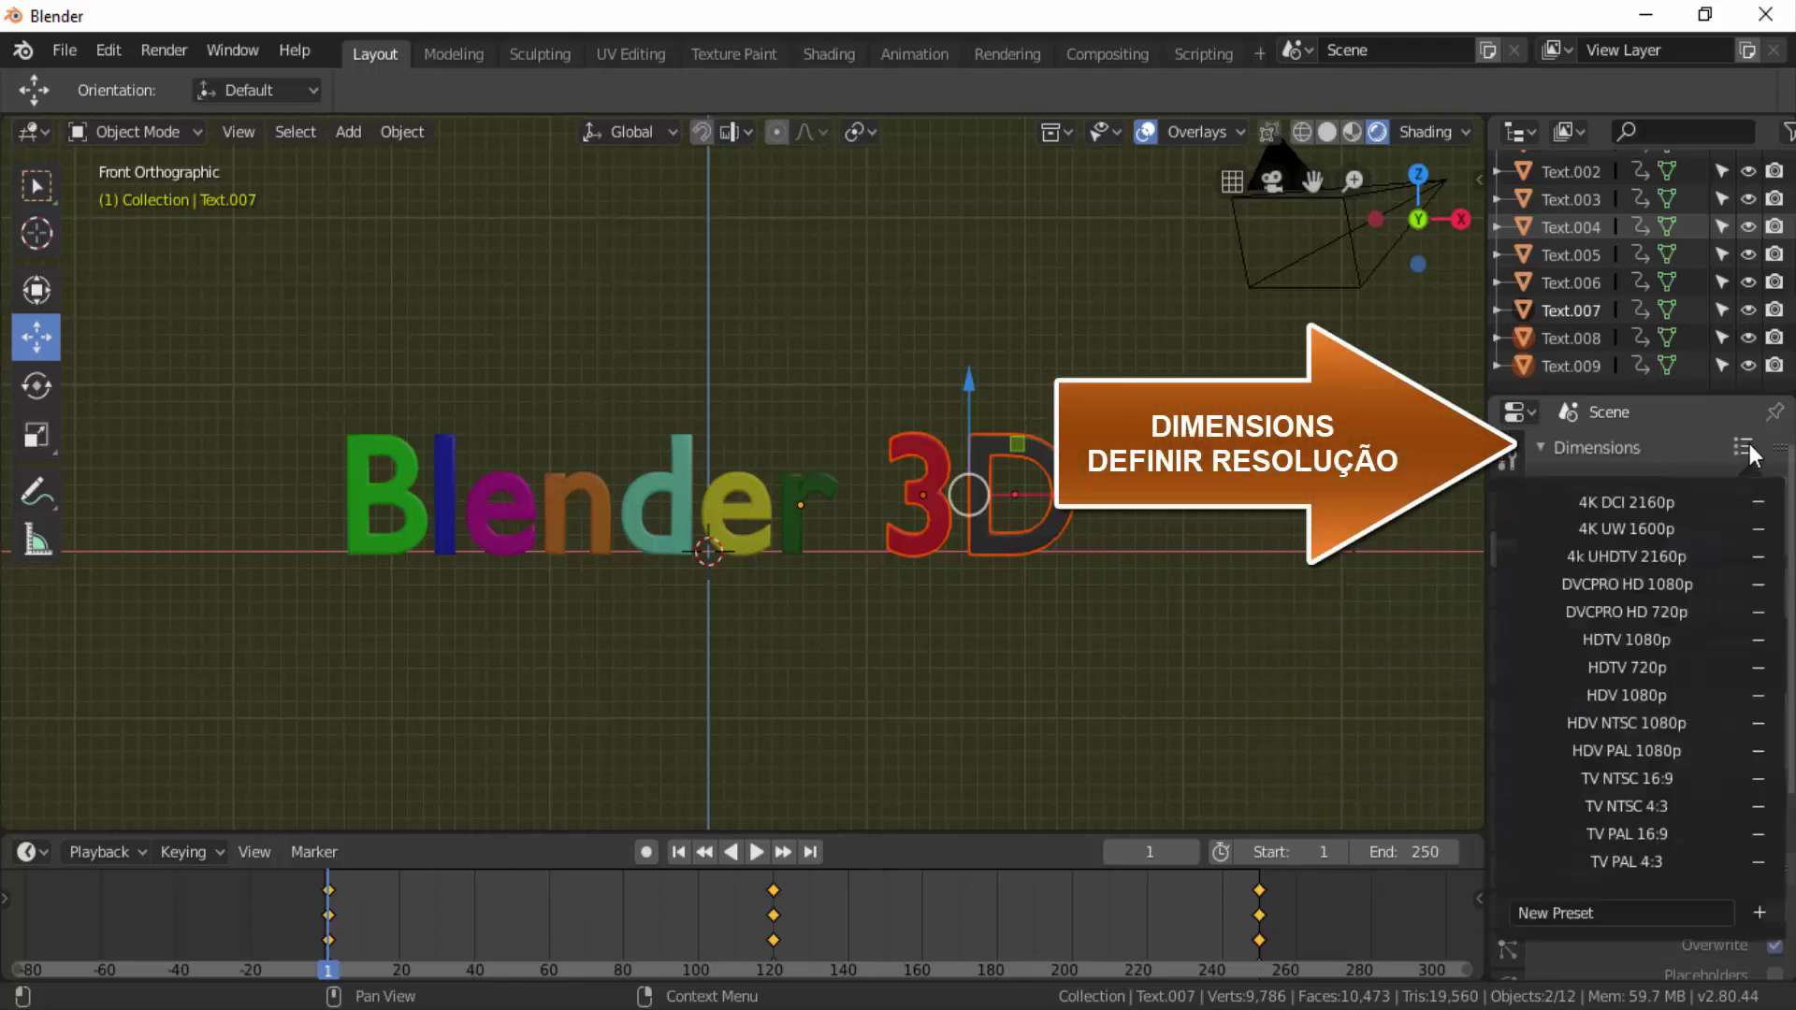
left_click(1641, 665)
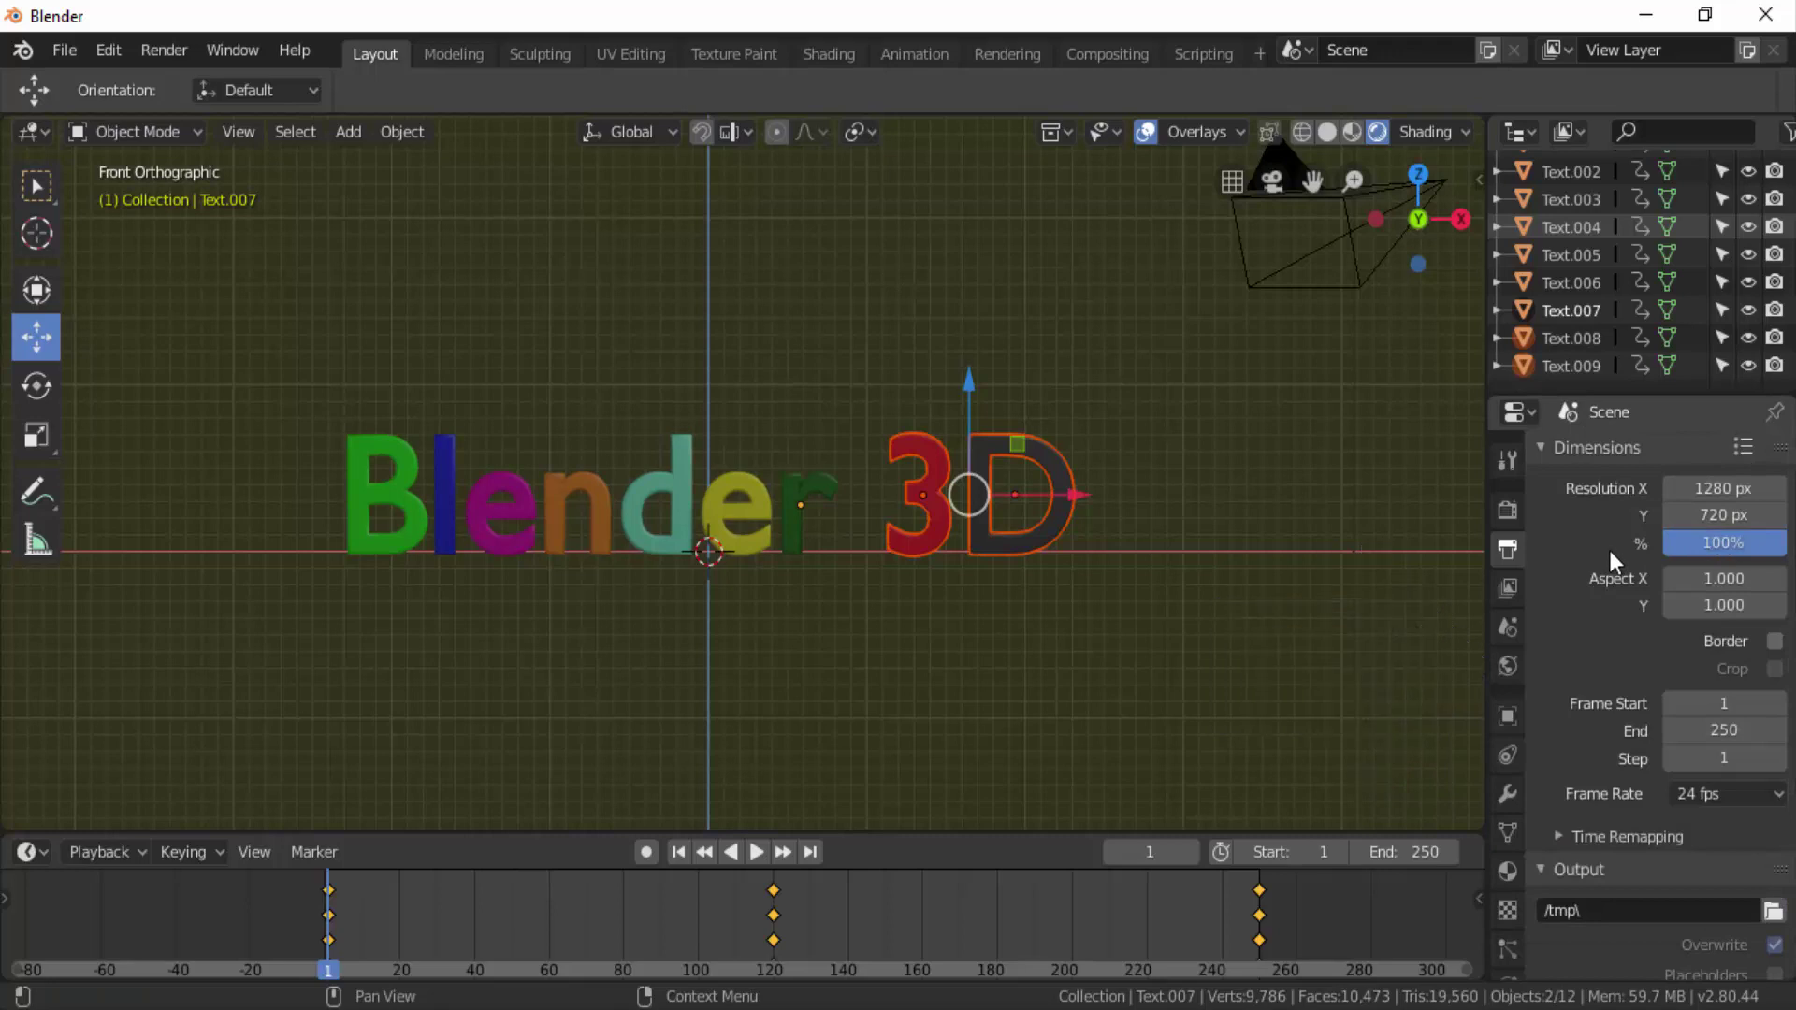
left_click(159, 49)
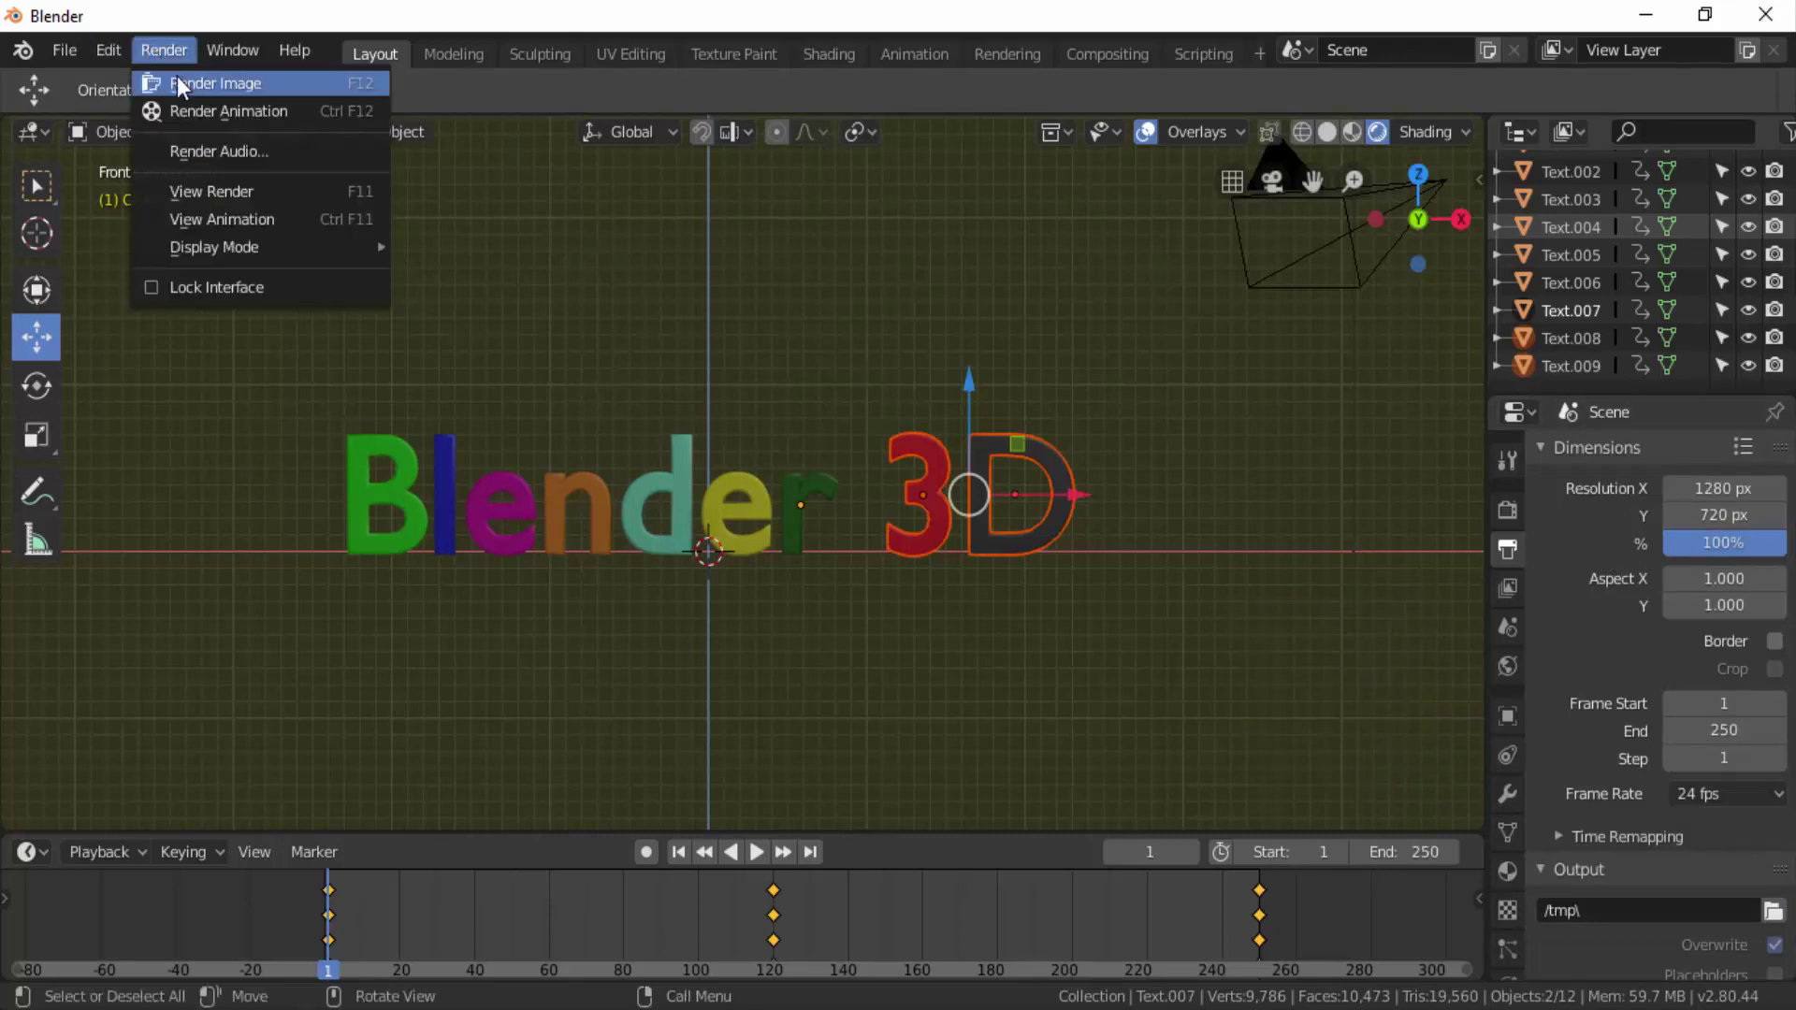
Render test stills of frame 1 at full size, then at 50% resolution scale.
left_click(178, 79)
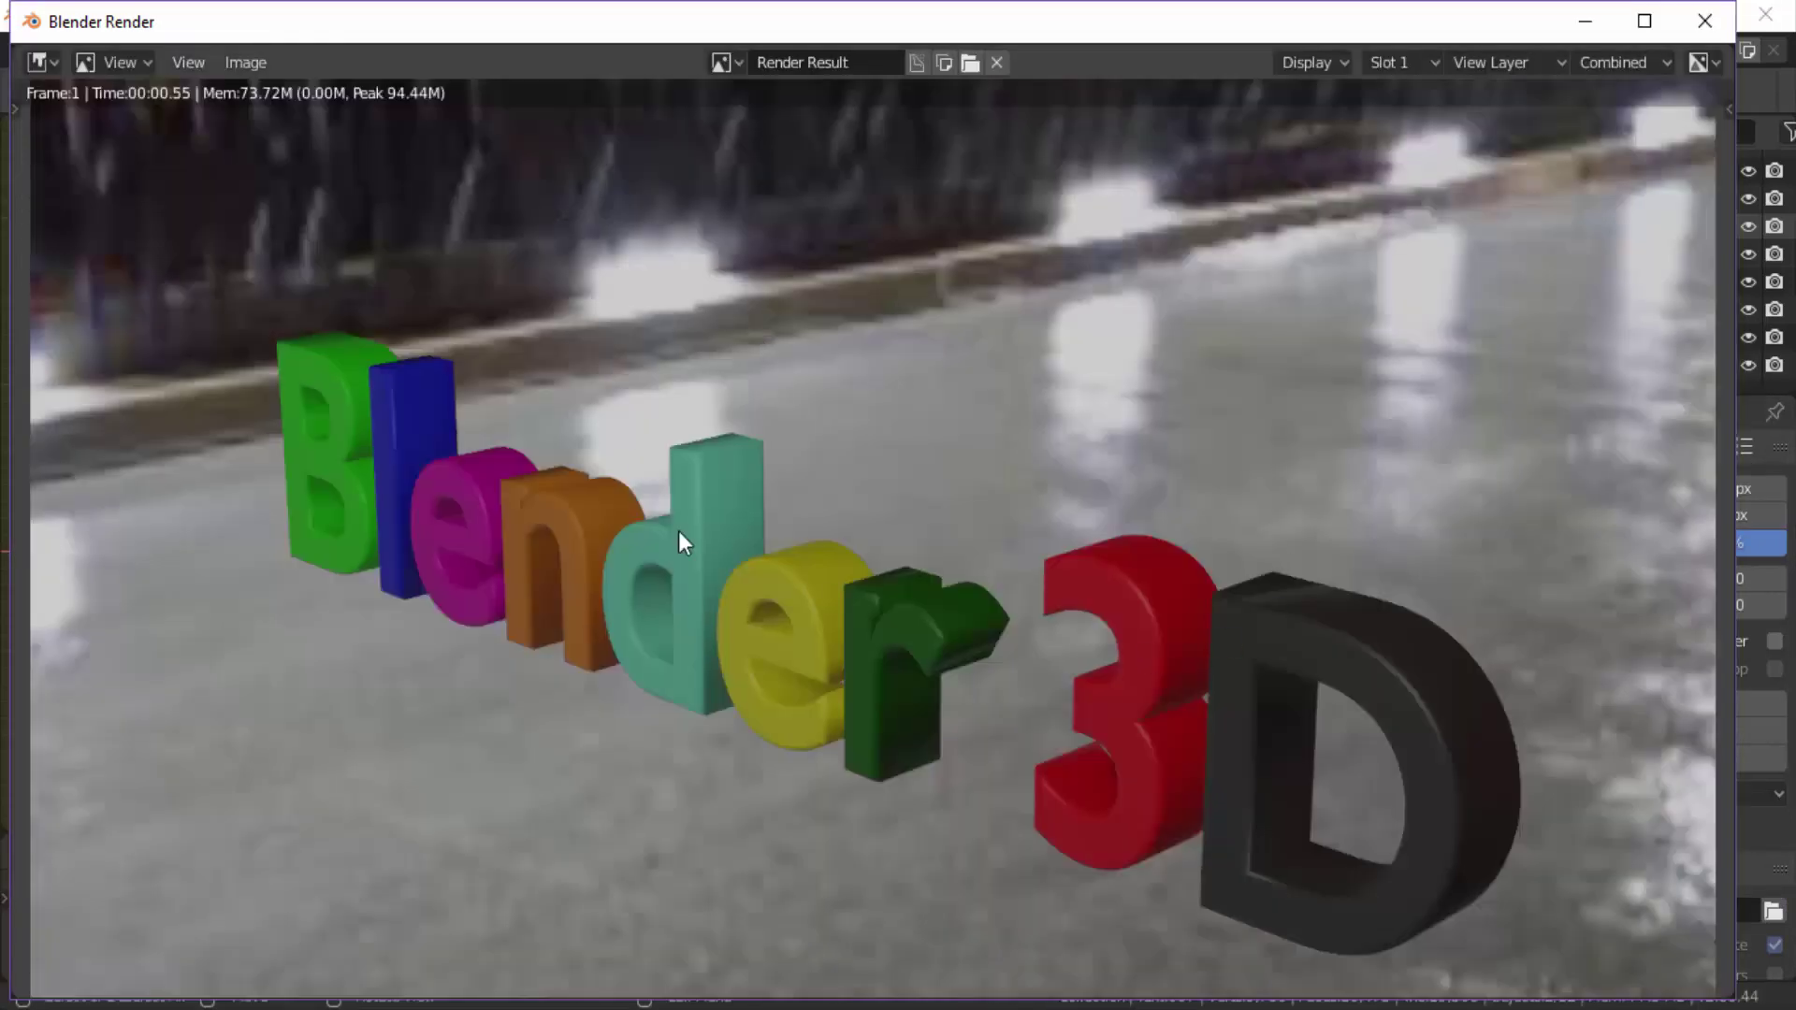
left_click(1700, 38)
type("50")
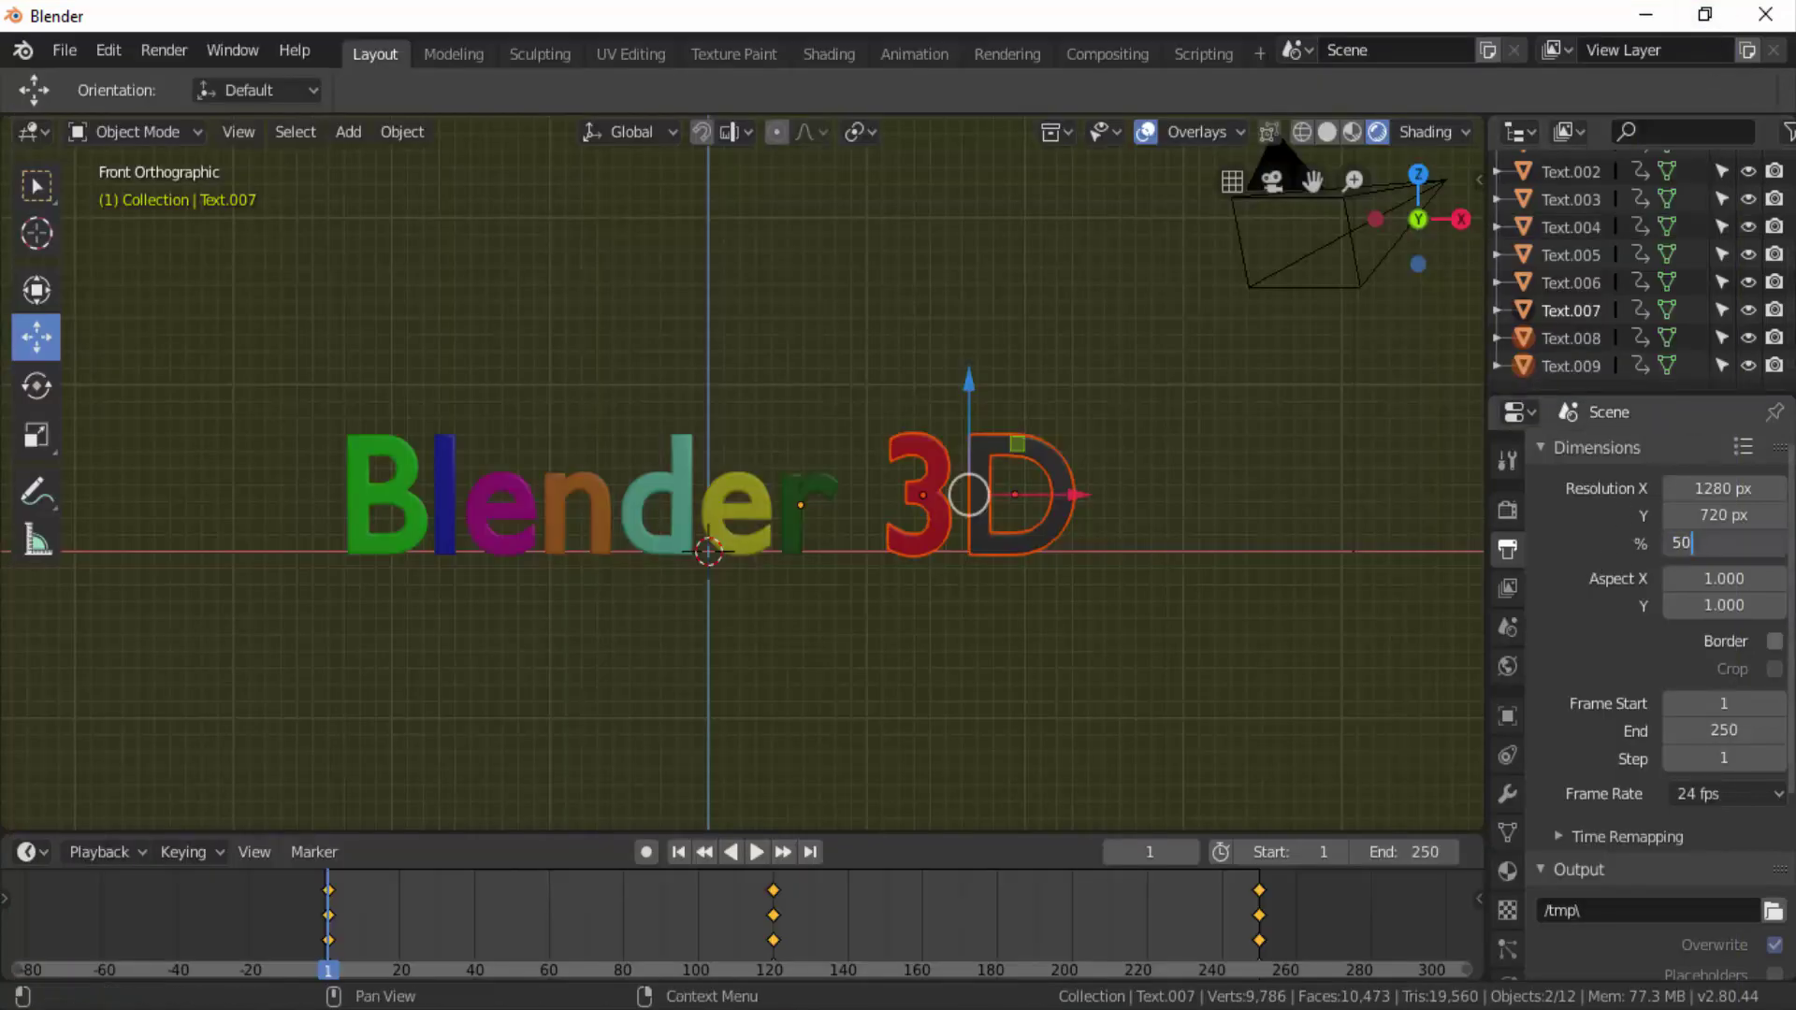
key("Return")
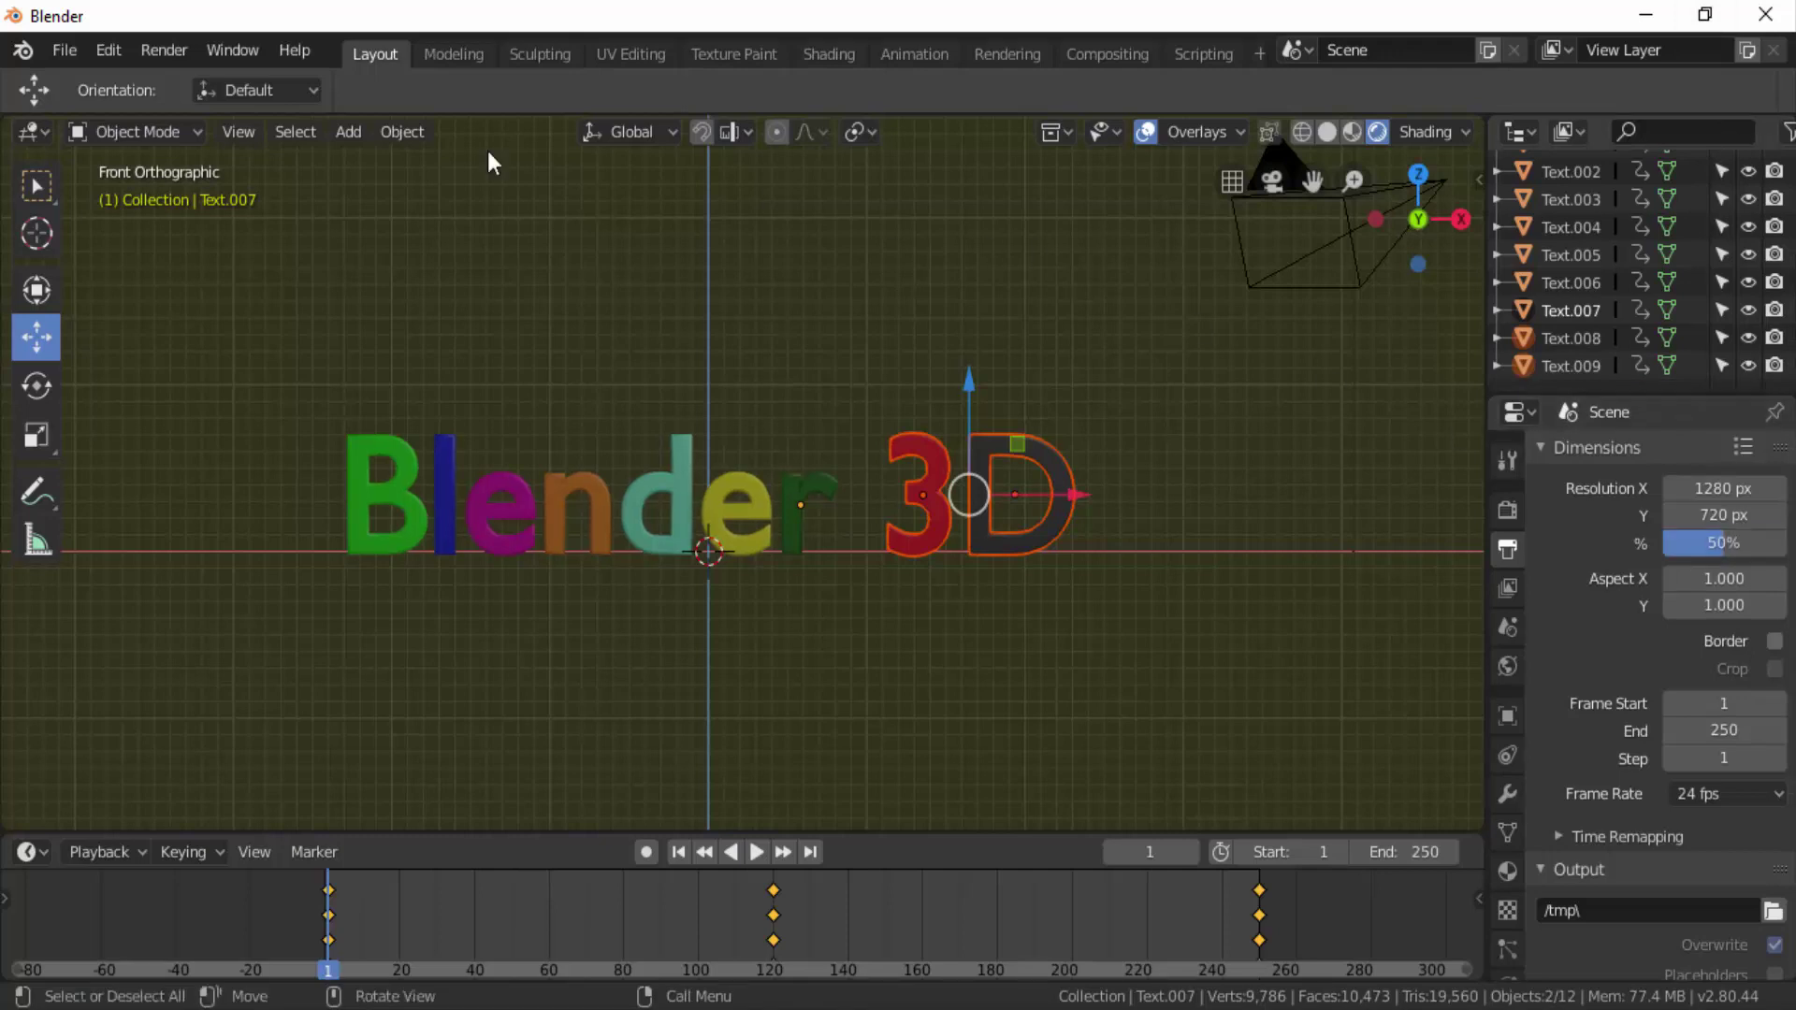
left_click(163, 50)
left_click(174, 79)
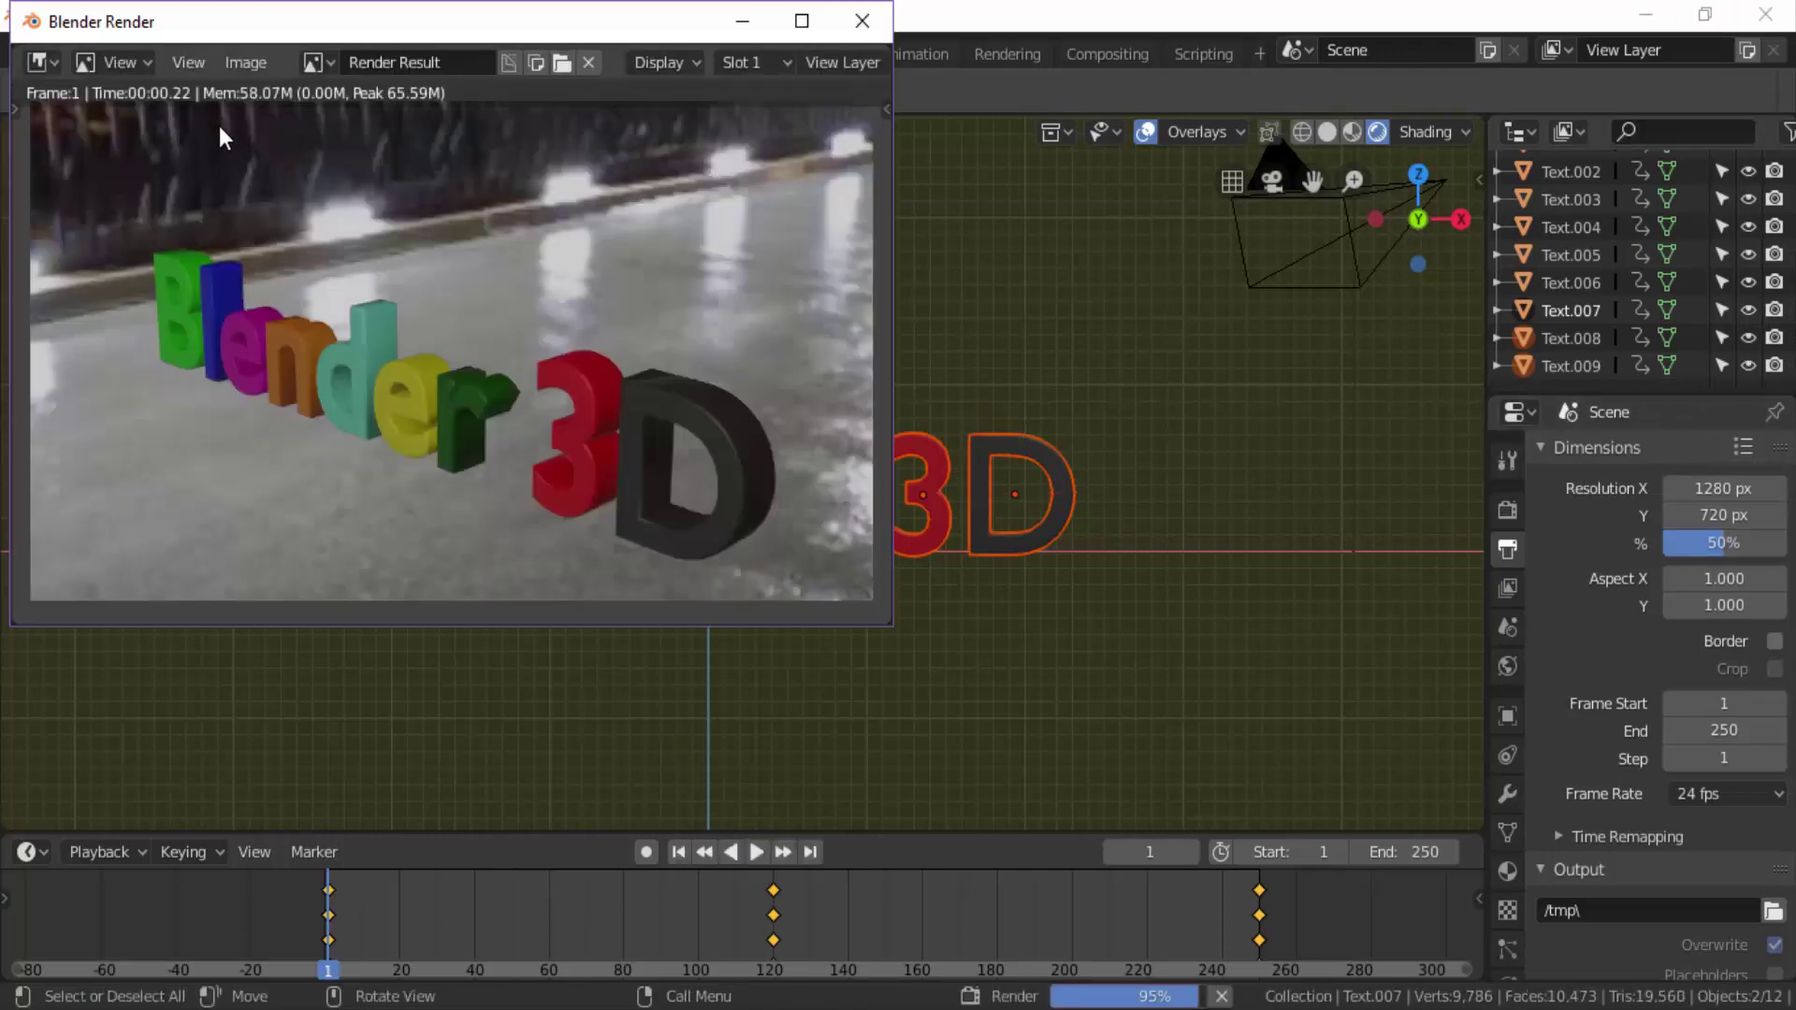
left_click(855, 30)
Set the animation output path to C:\tmp\texto animado.
scroll(1570, 636, "down", 3)
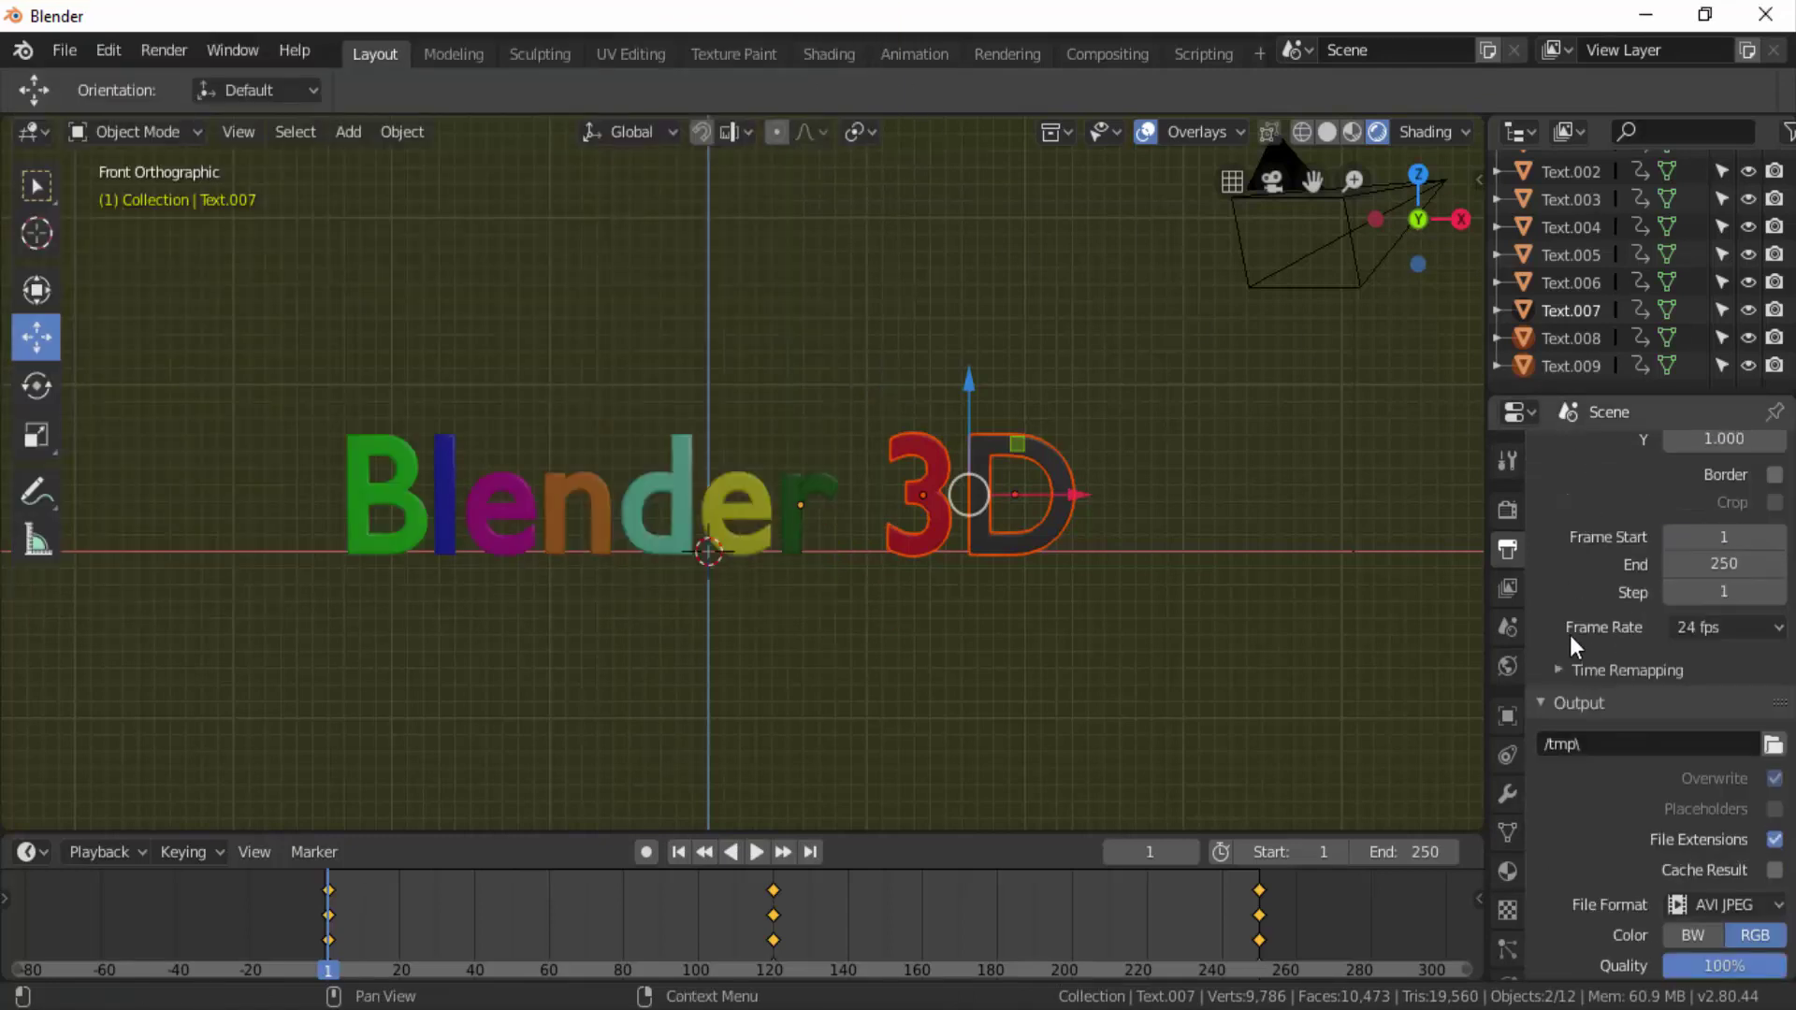
scroll(1570, 636, "down", 2)
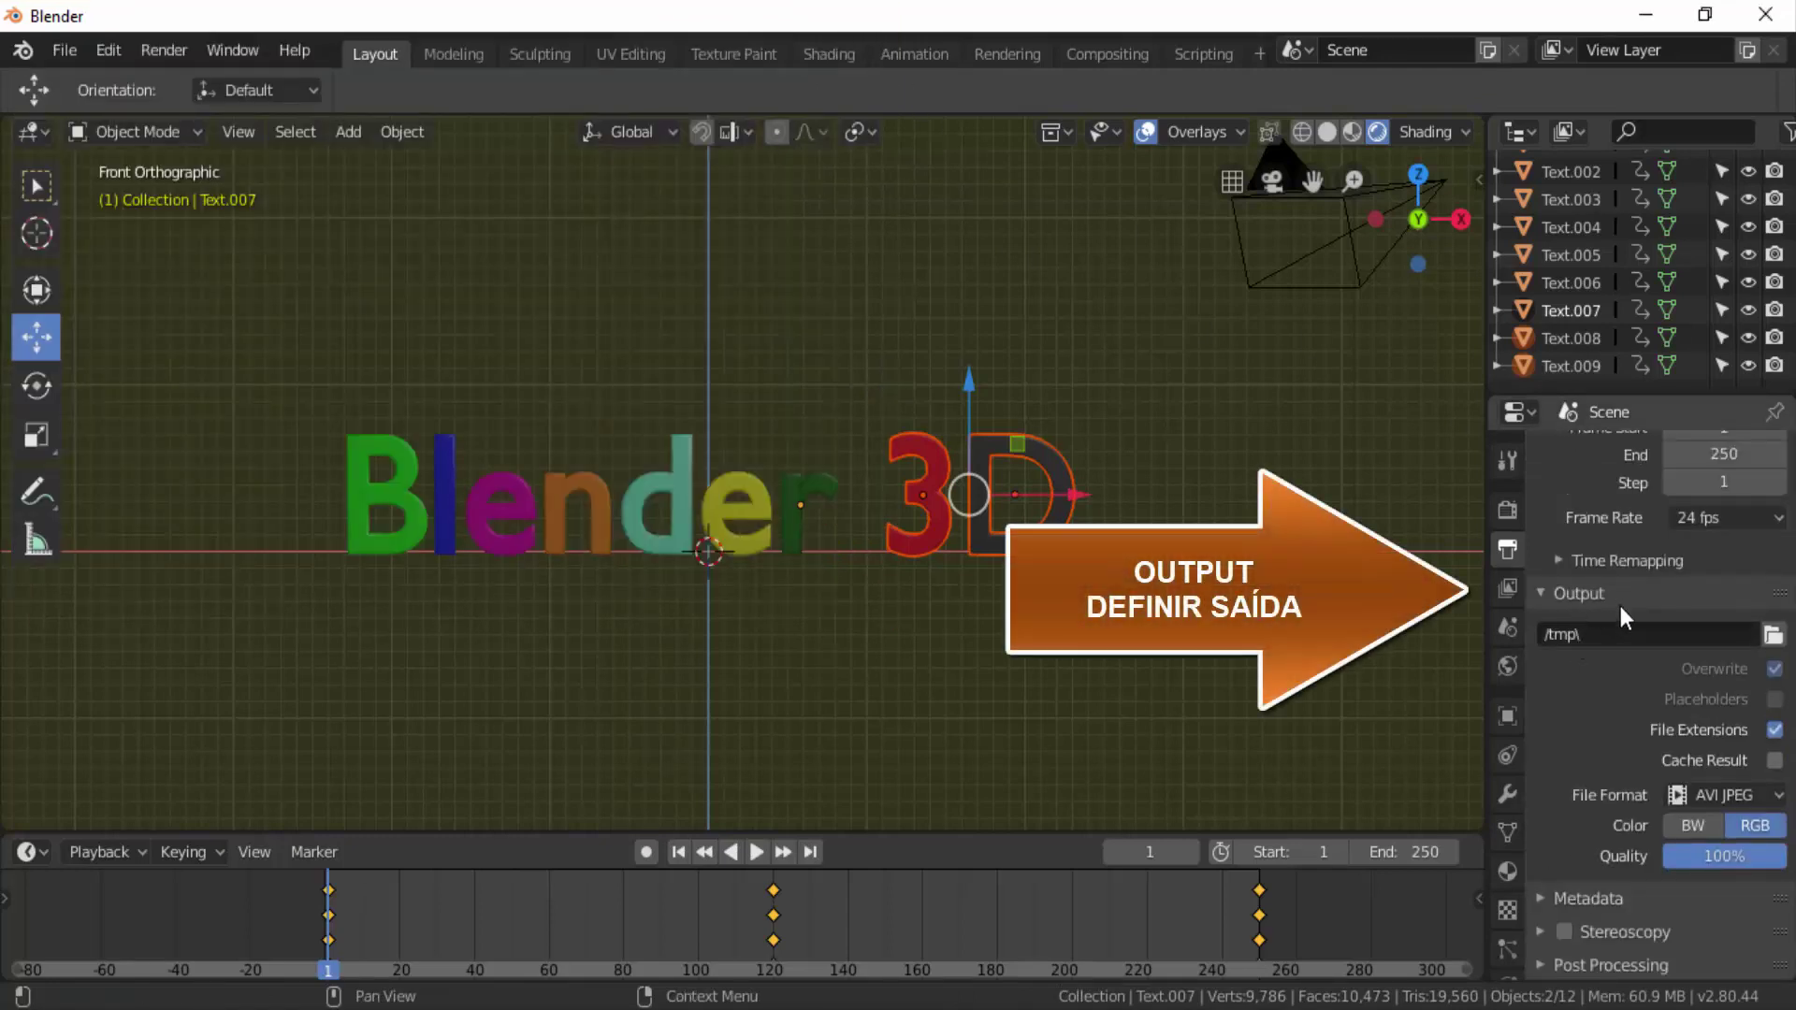
left_click(1614, 632)
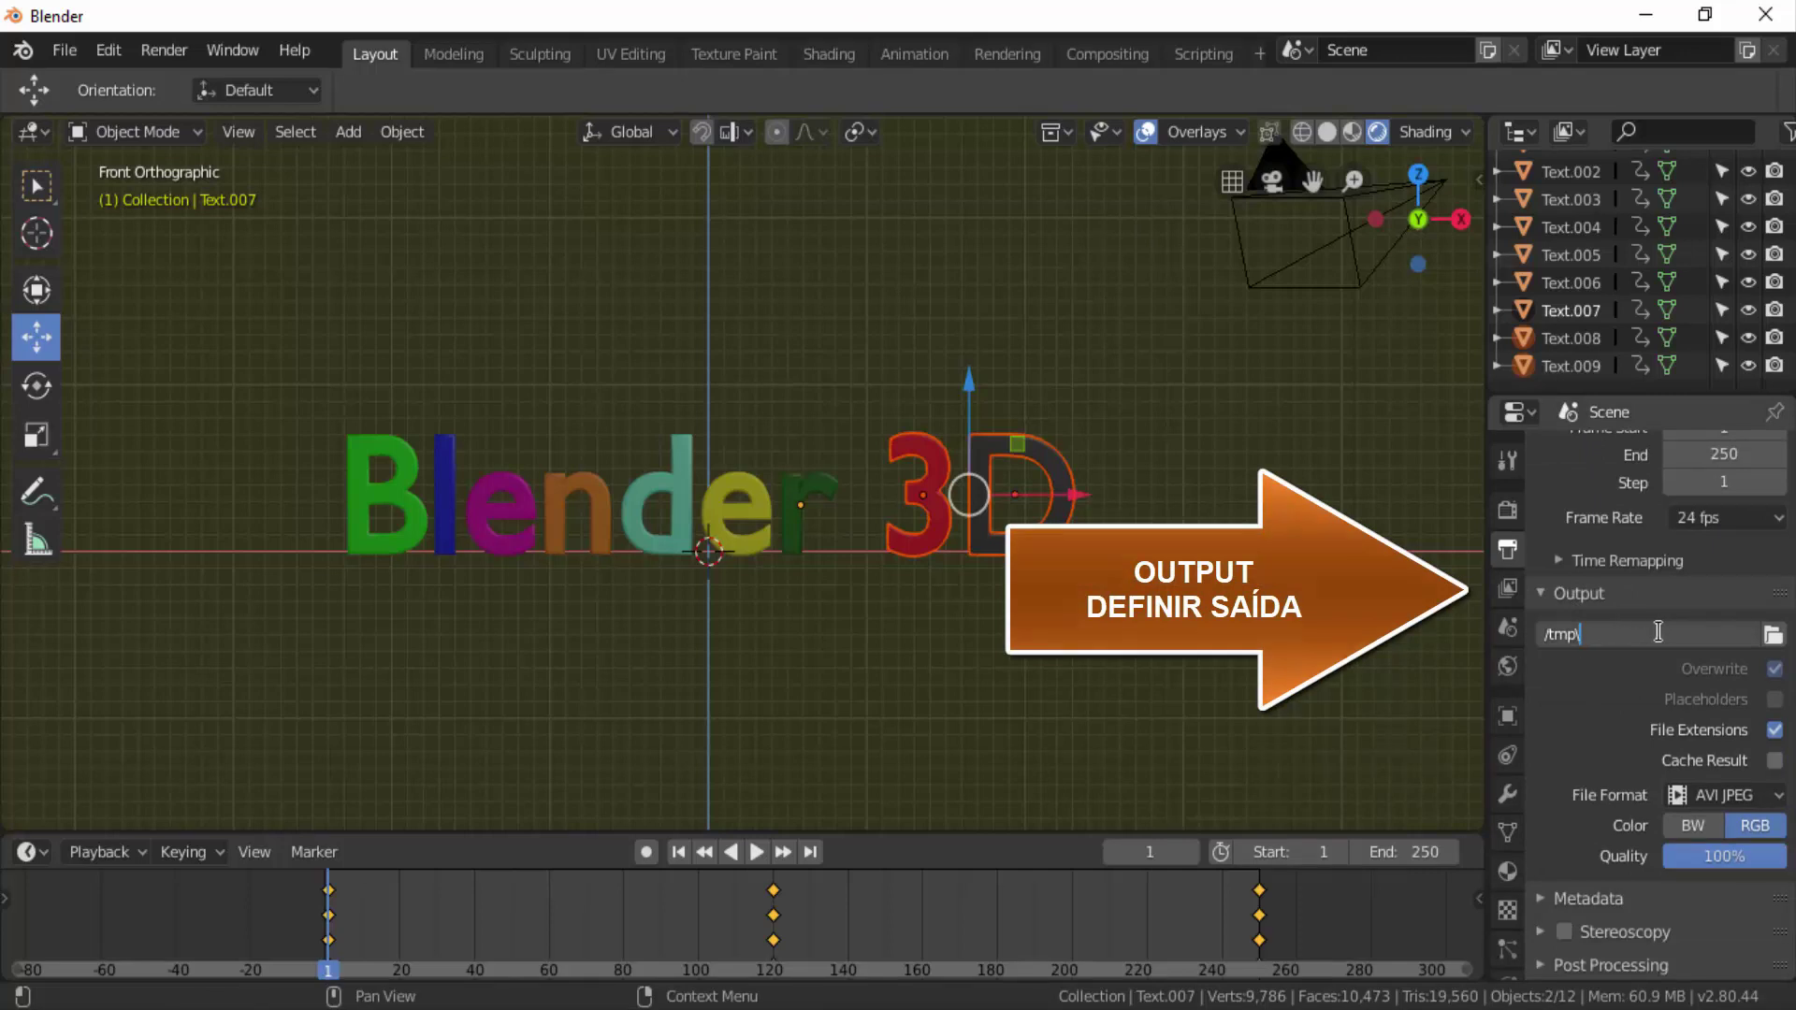
left_click(1770, 635)
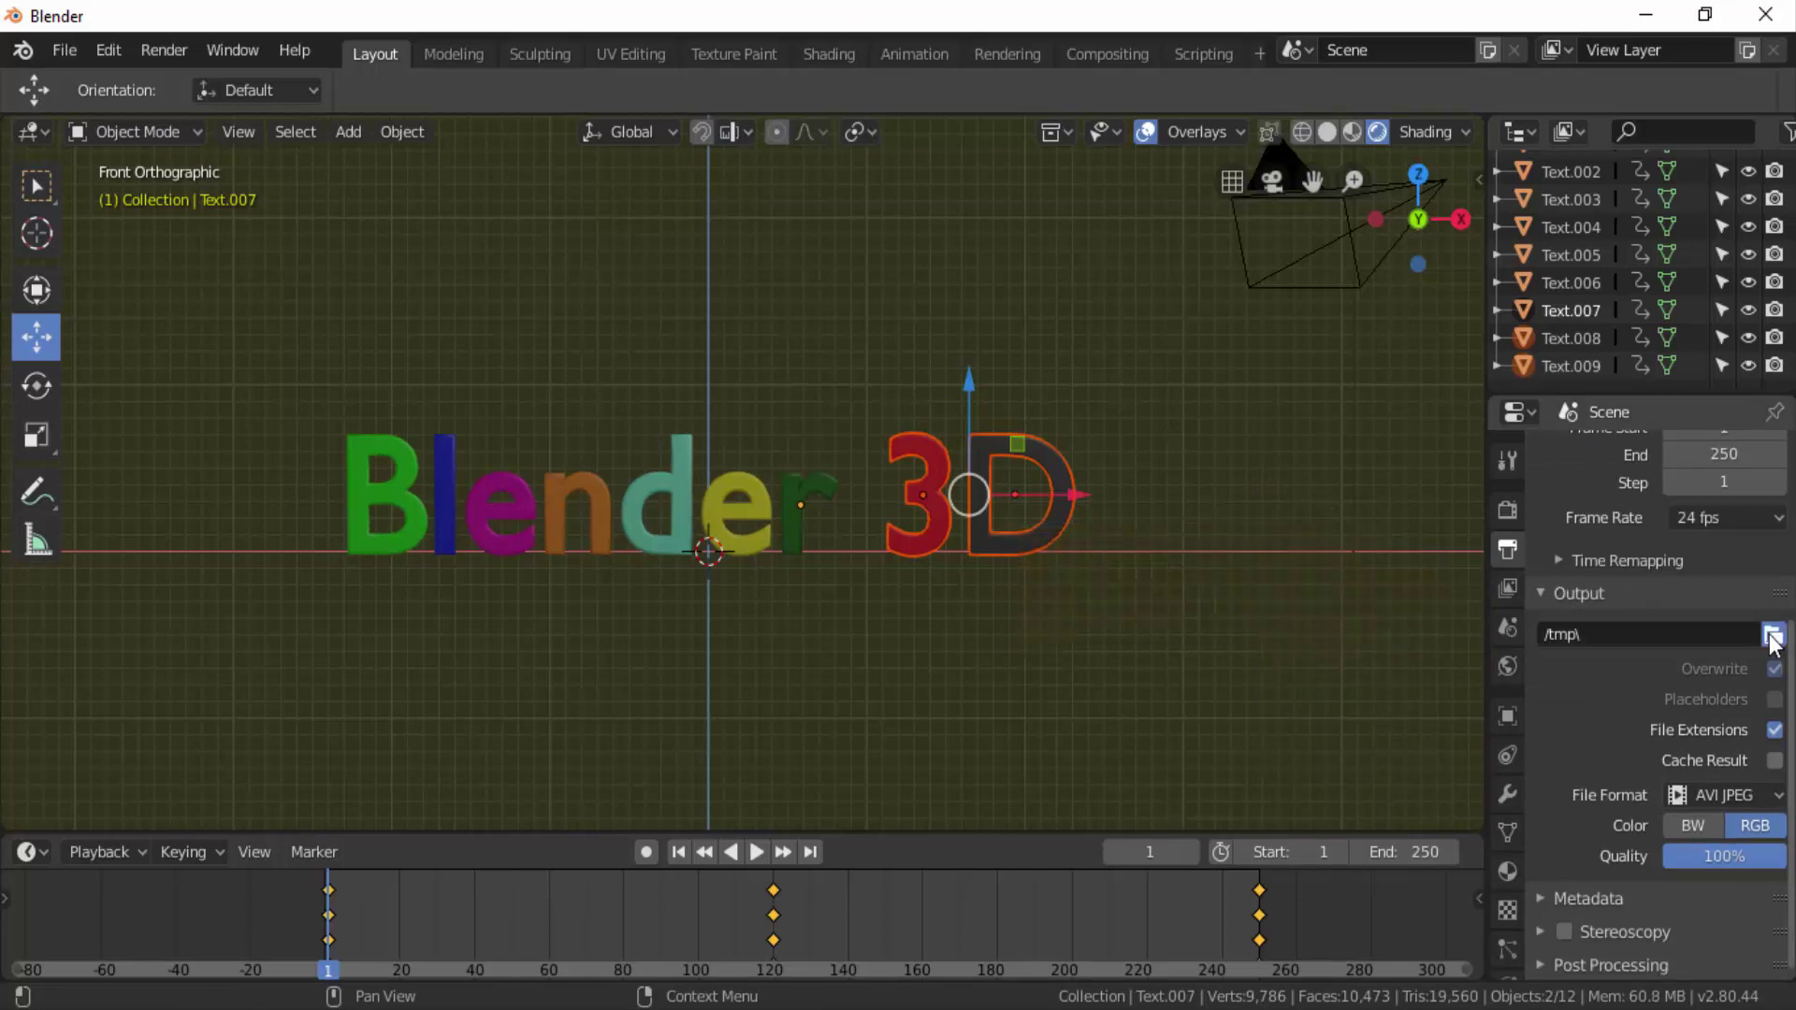
left_click(1771, 635)
left_click(1732, 165)
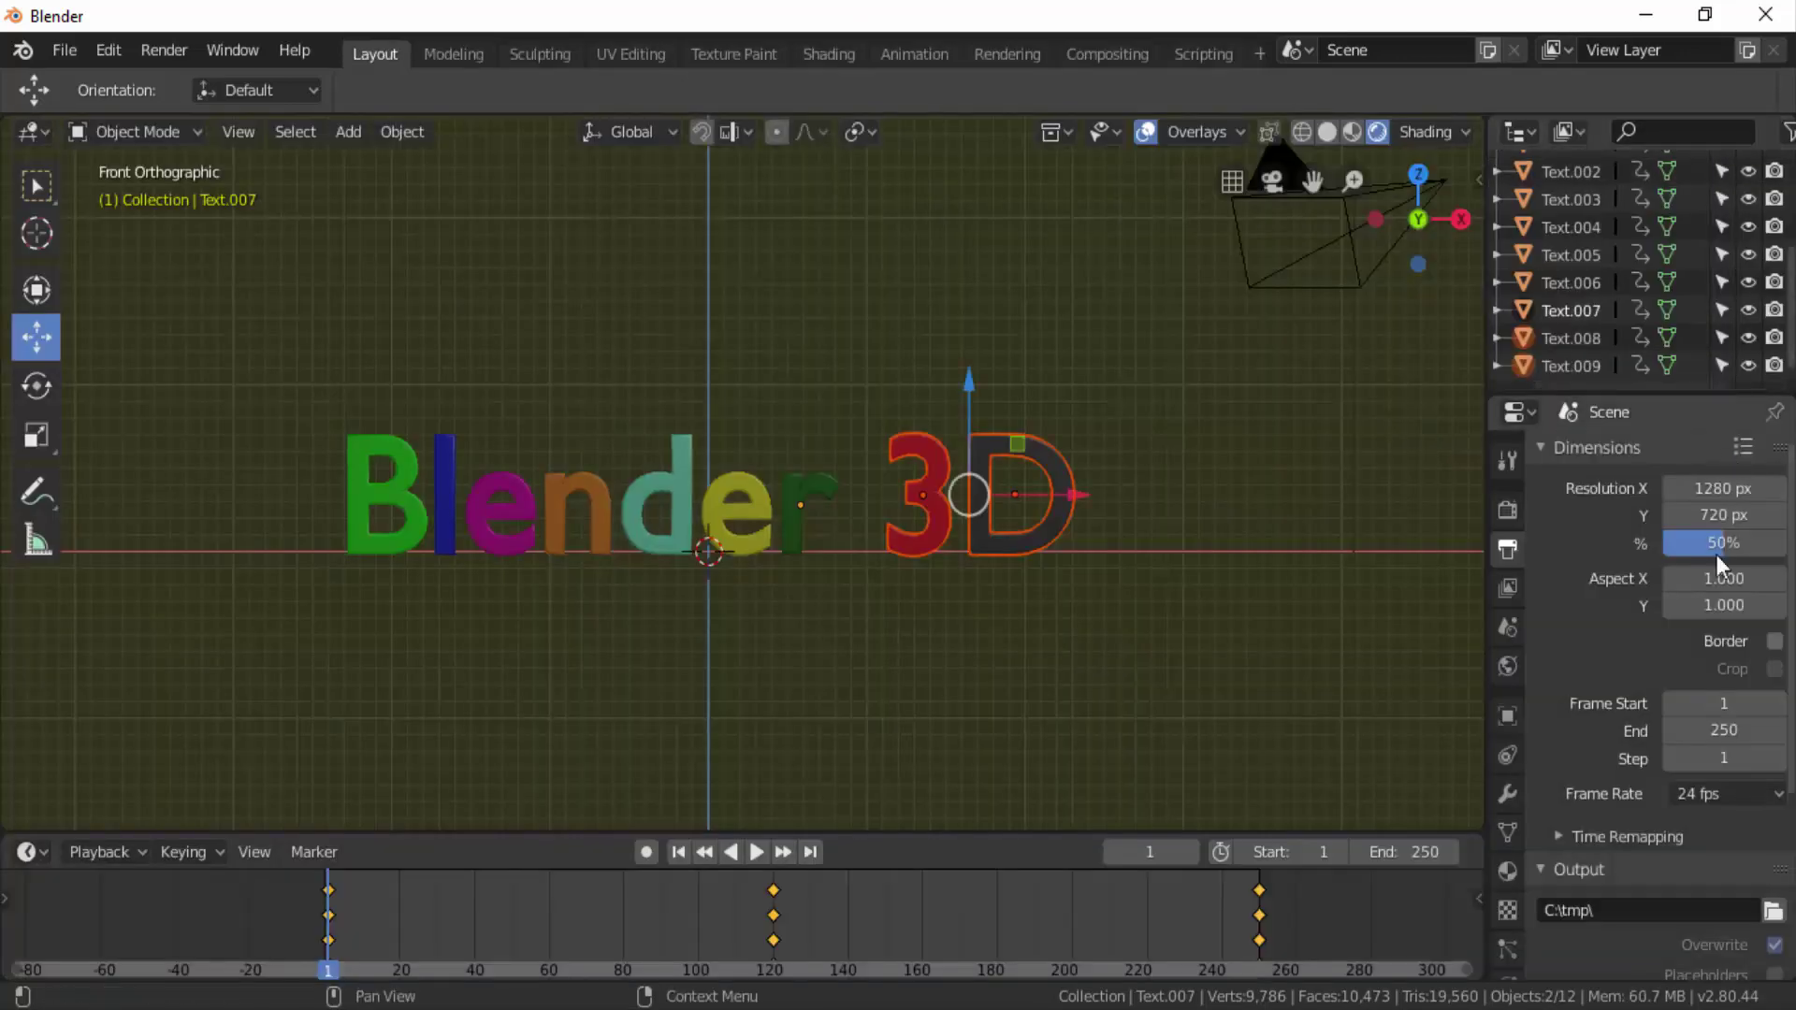
left_click(1618, 910)
type("texto animado")
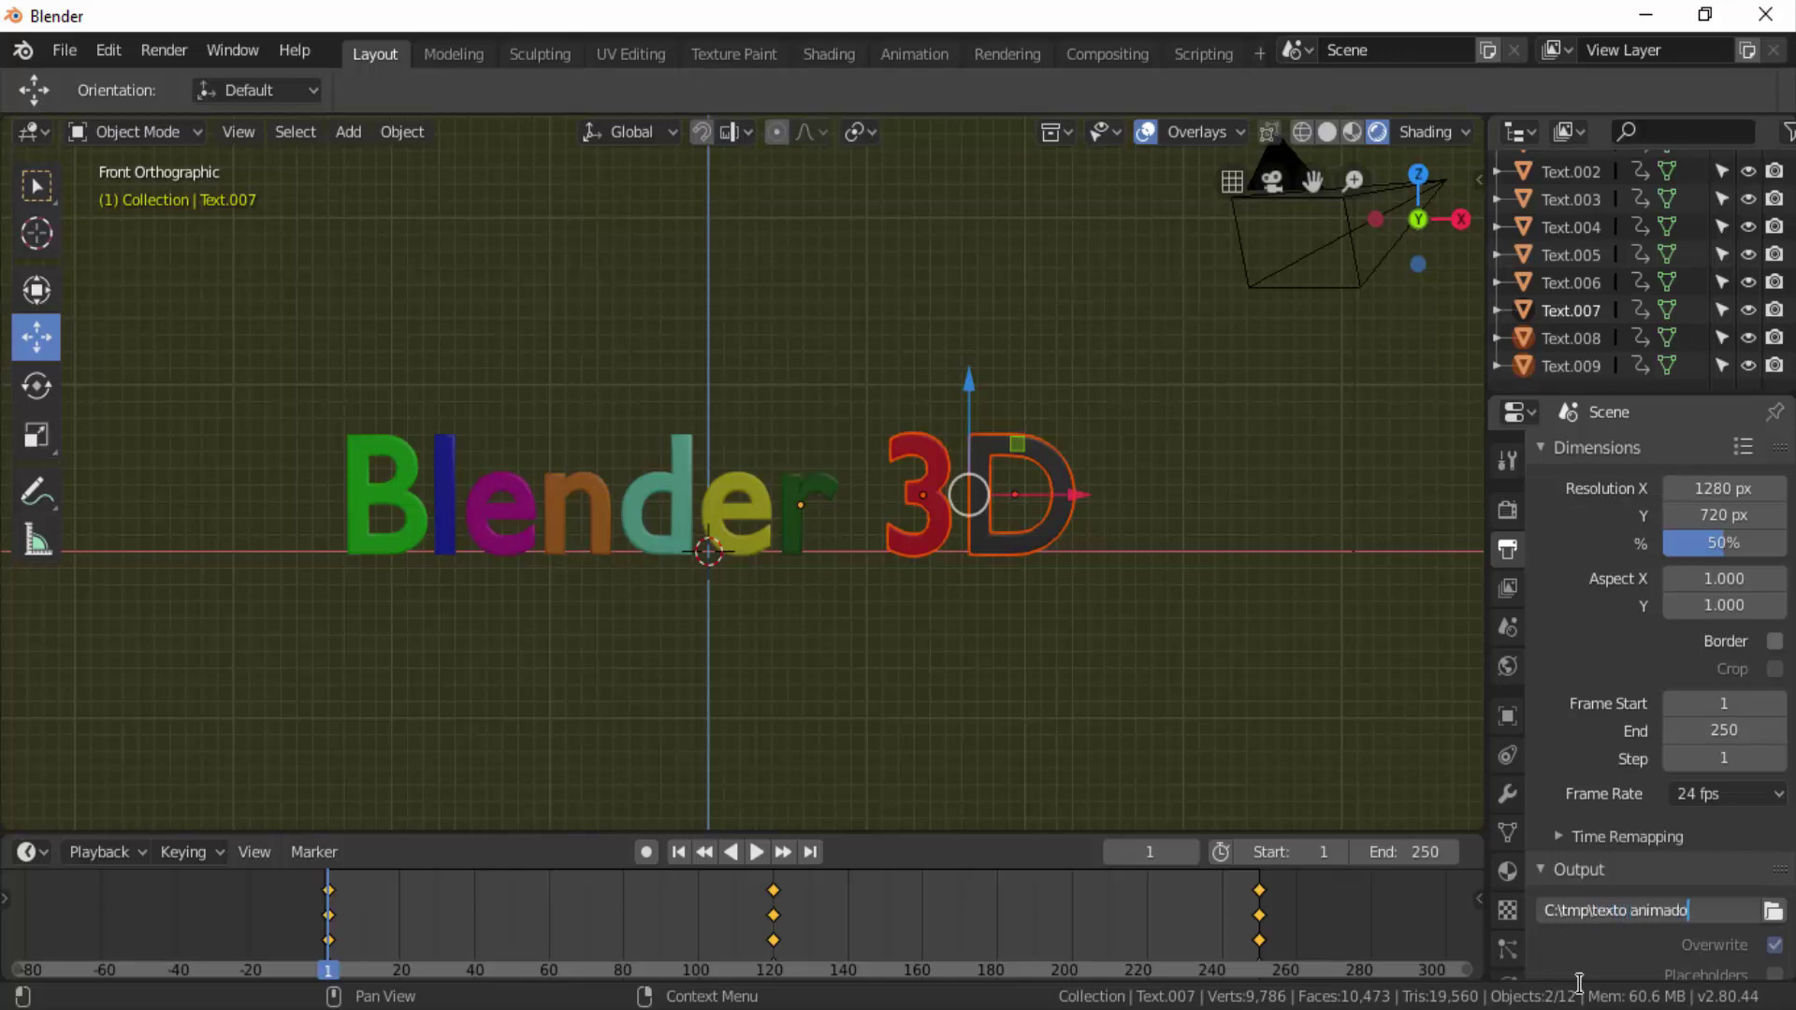
key("Return")
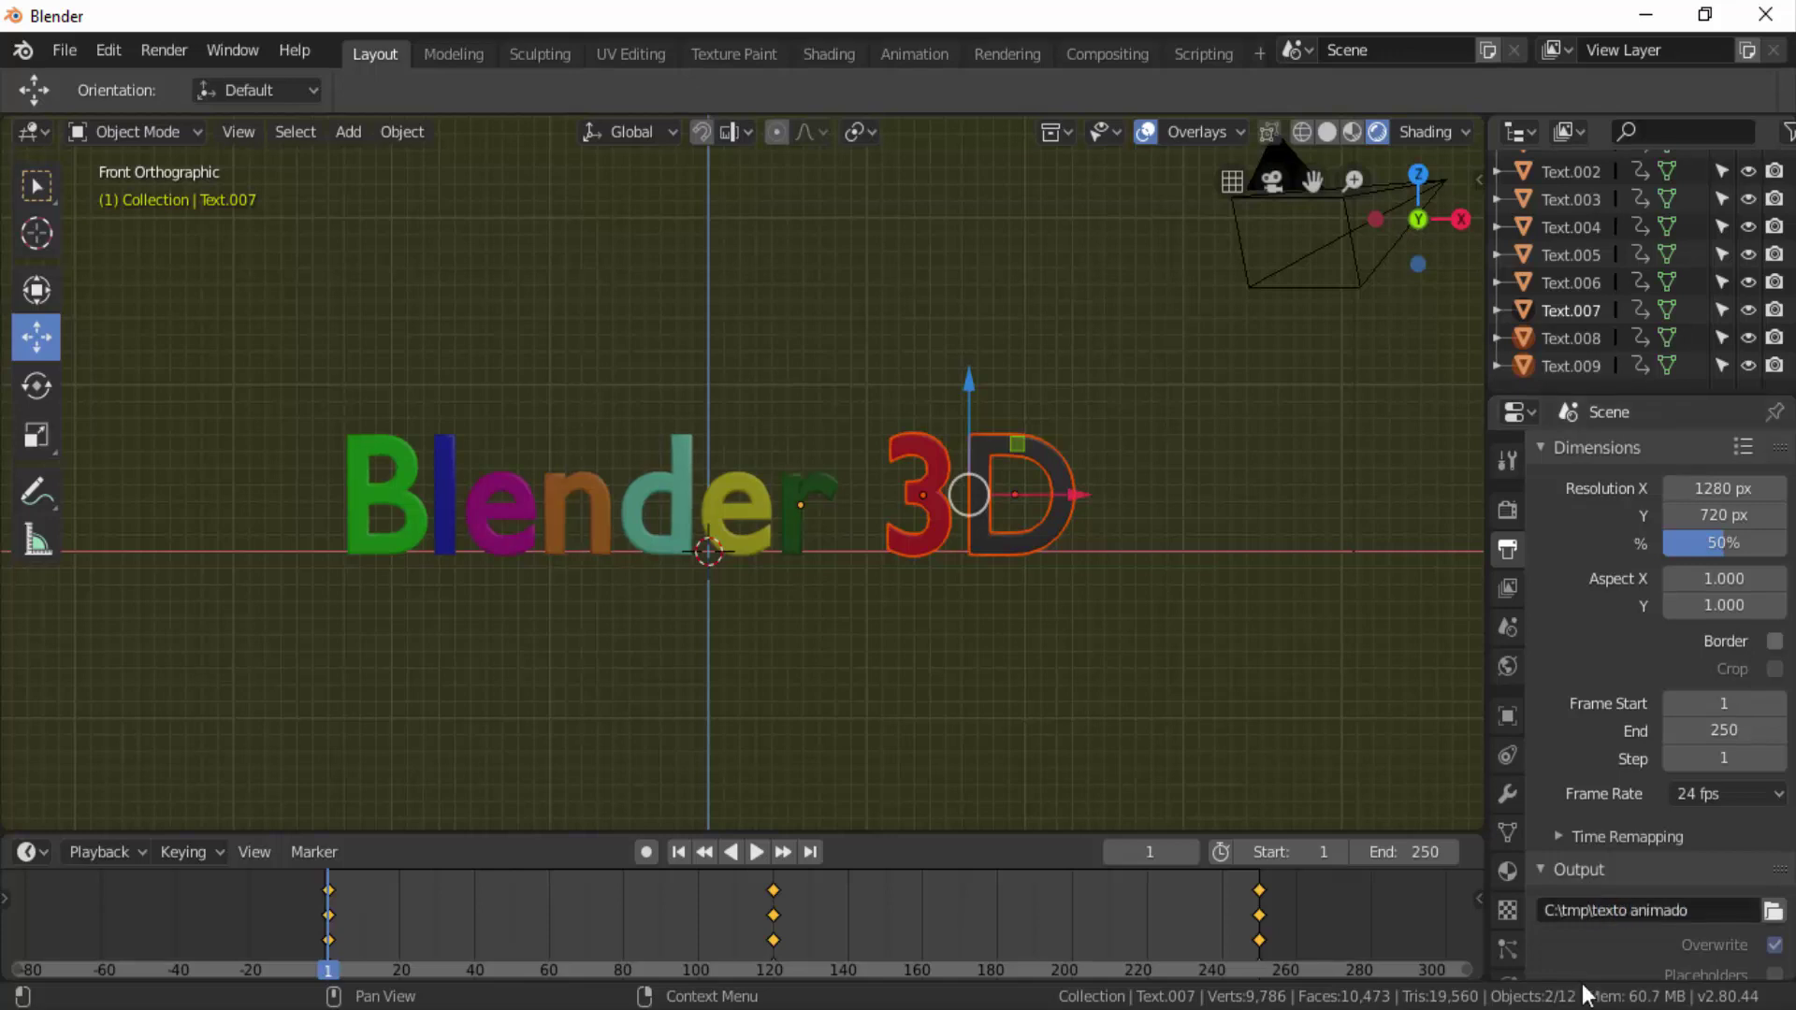
Keep AVI JPEG as the output file format.
scroll(1595, 842, "down", 5)
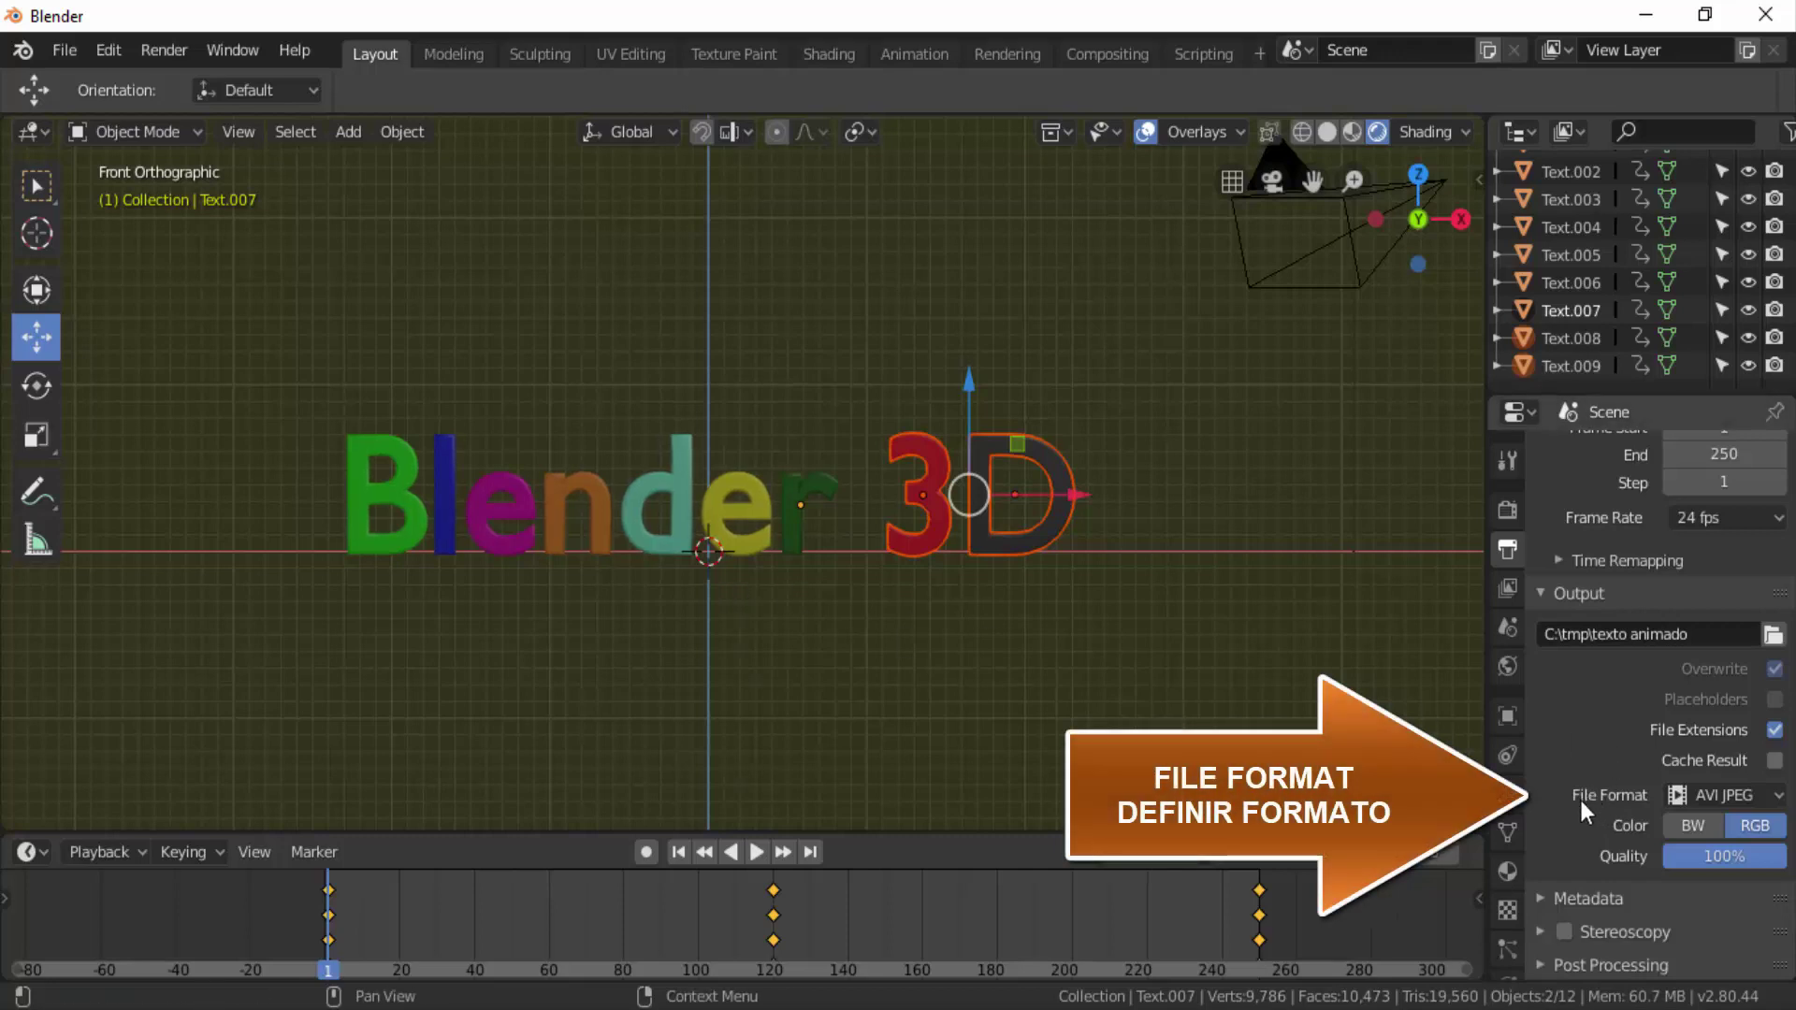
left_click(1738, 794)
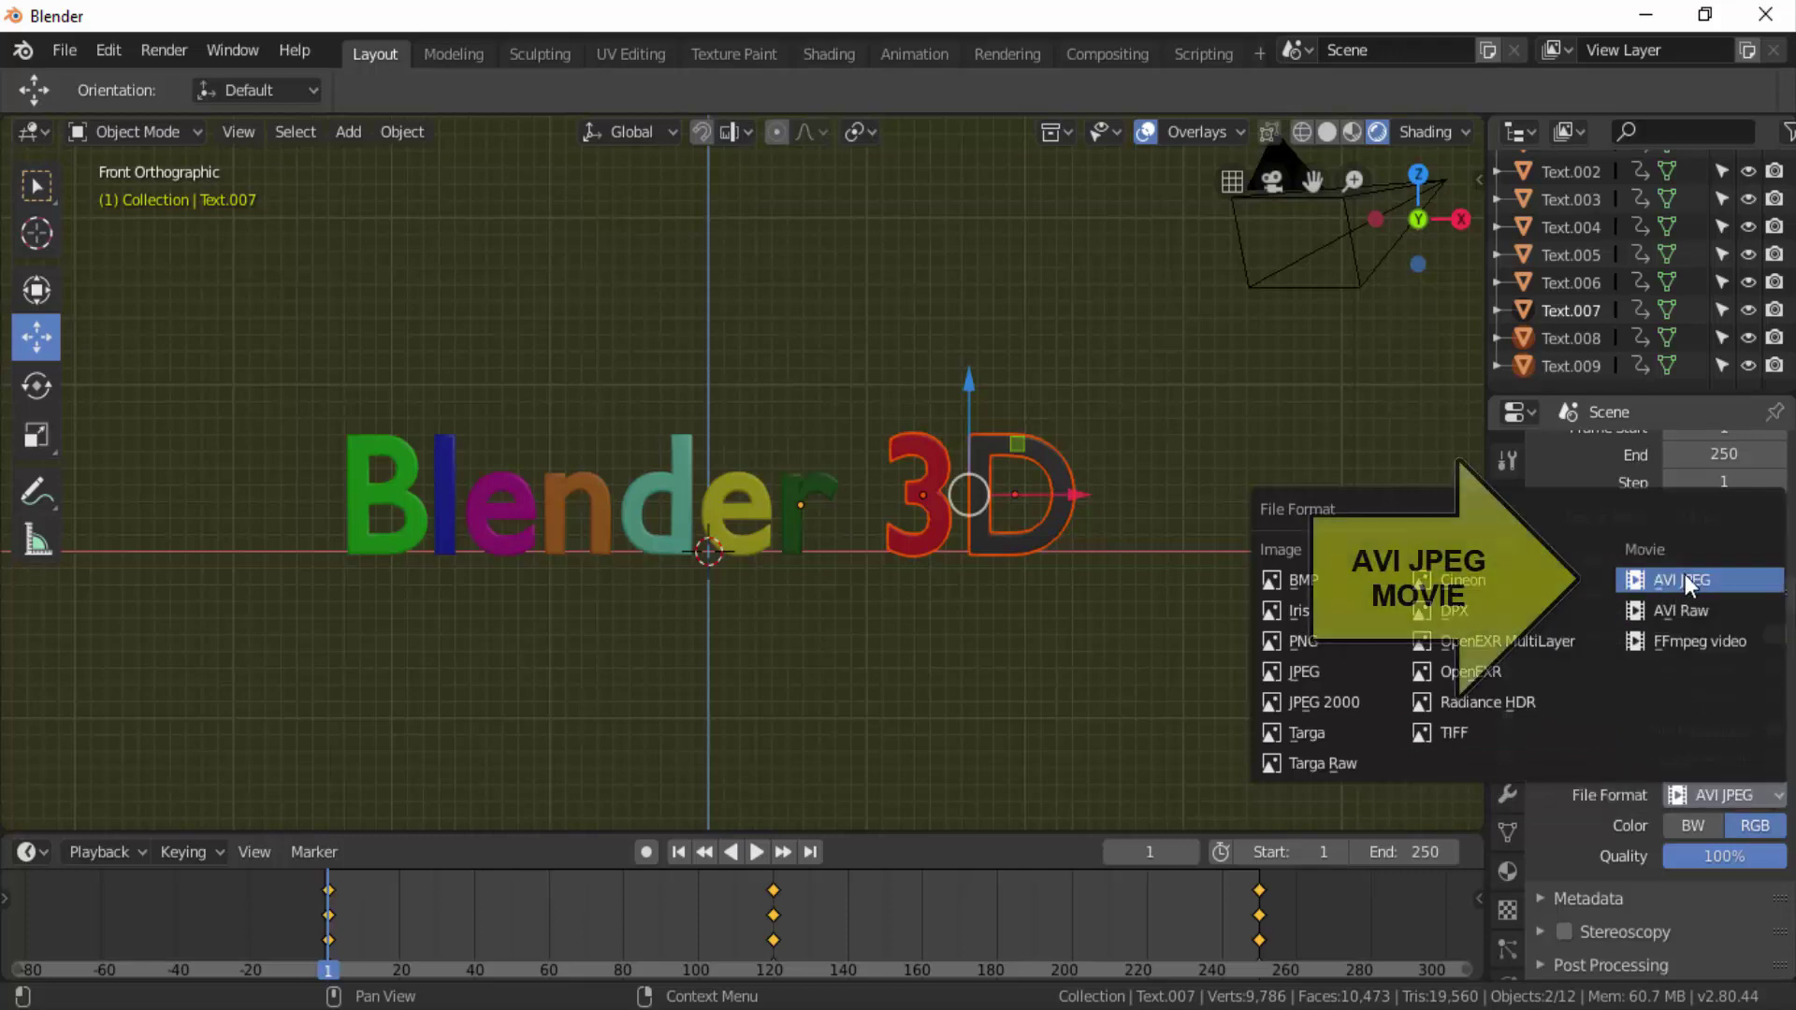
left_click(1681, 580)
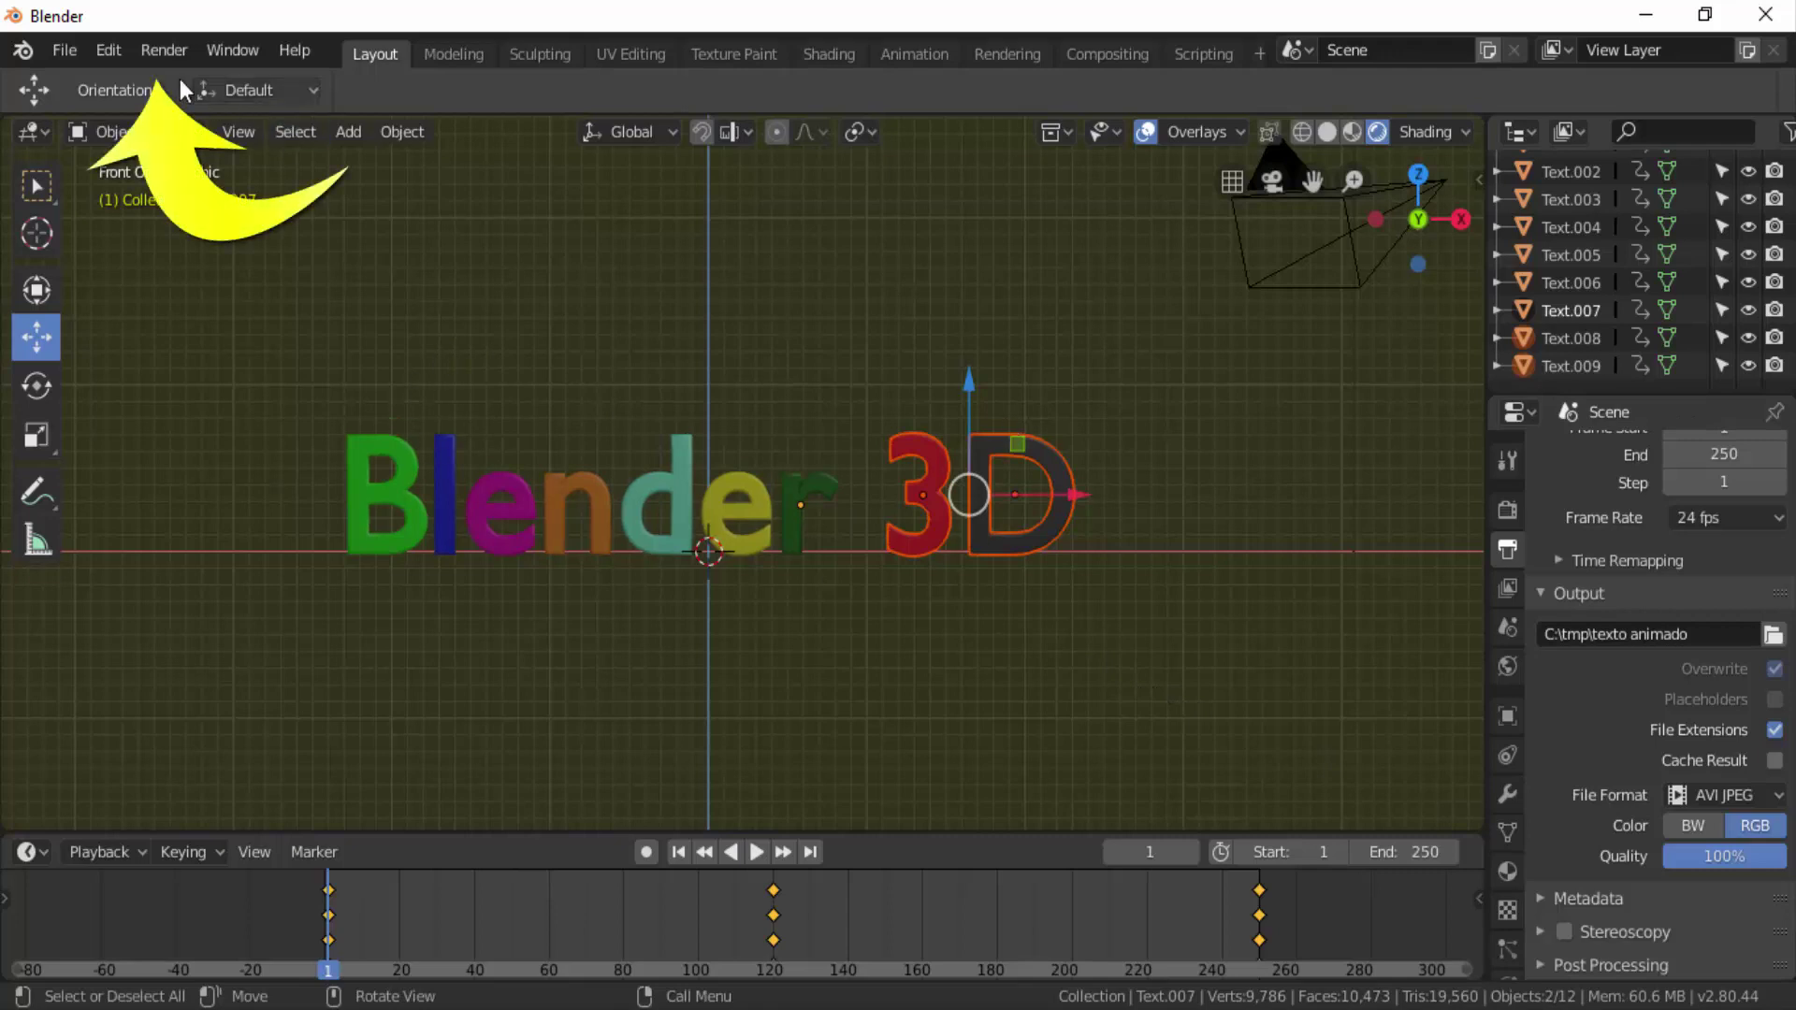
Save the project under the new name texto.blend in Documents.
left_click(164, 52)
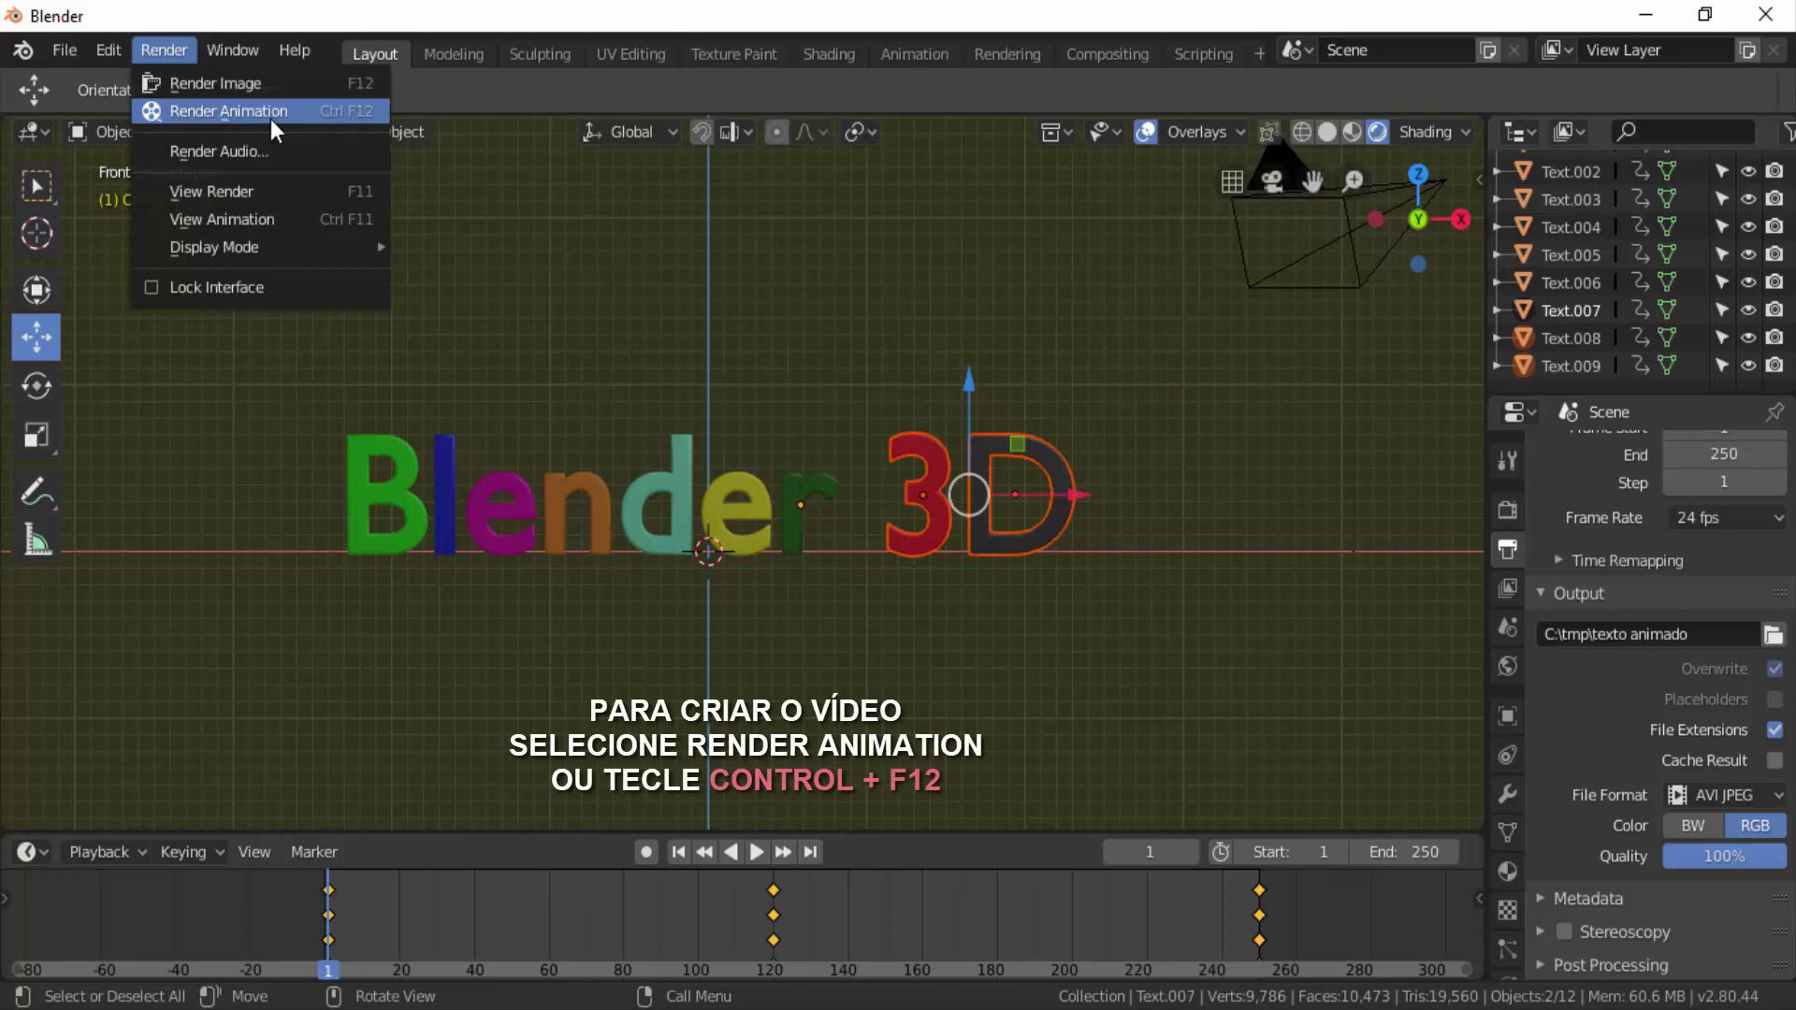
mouse_move(64, 51)
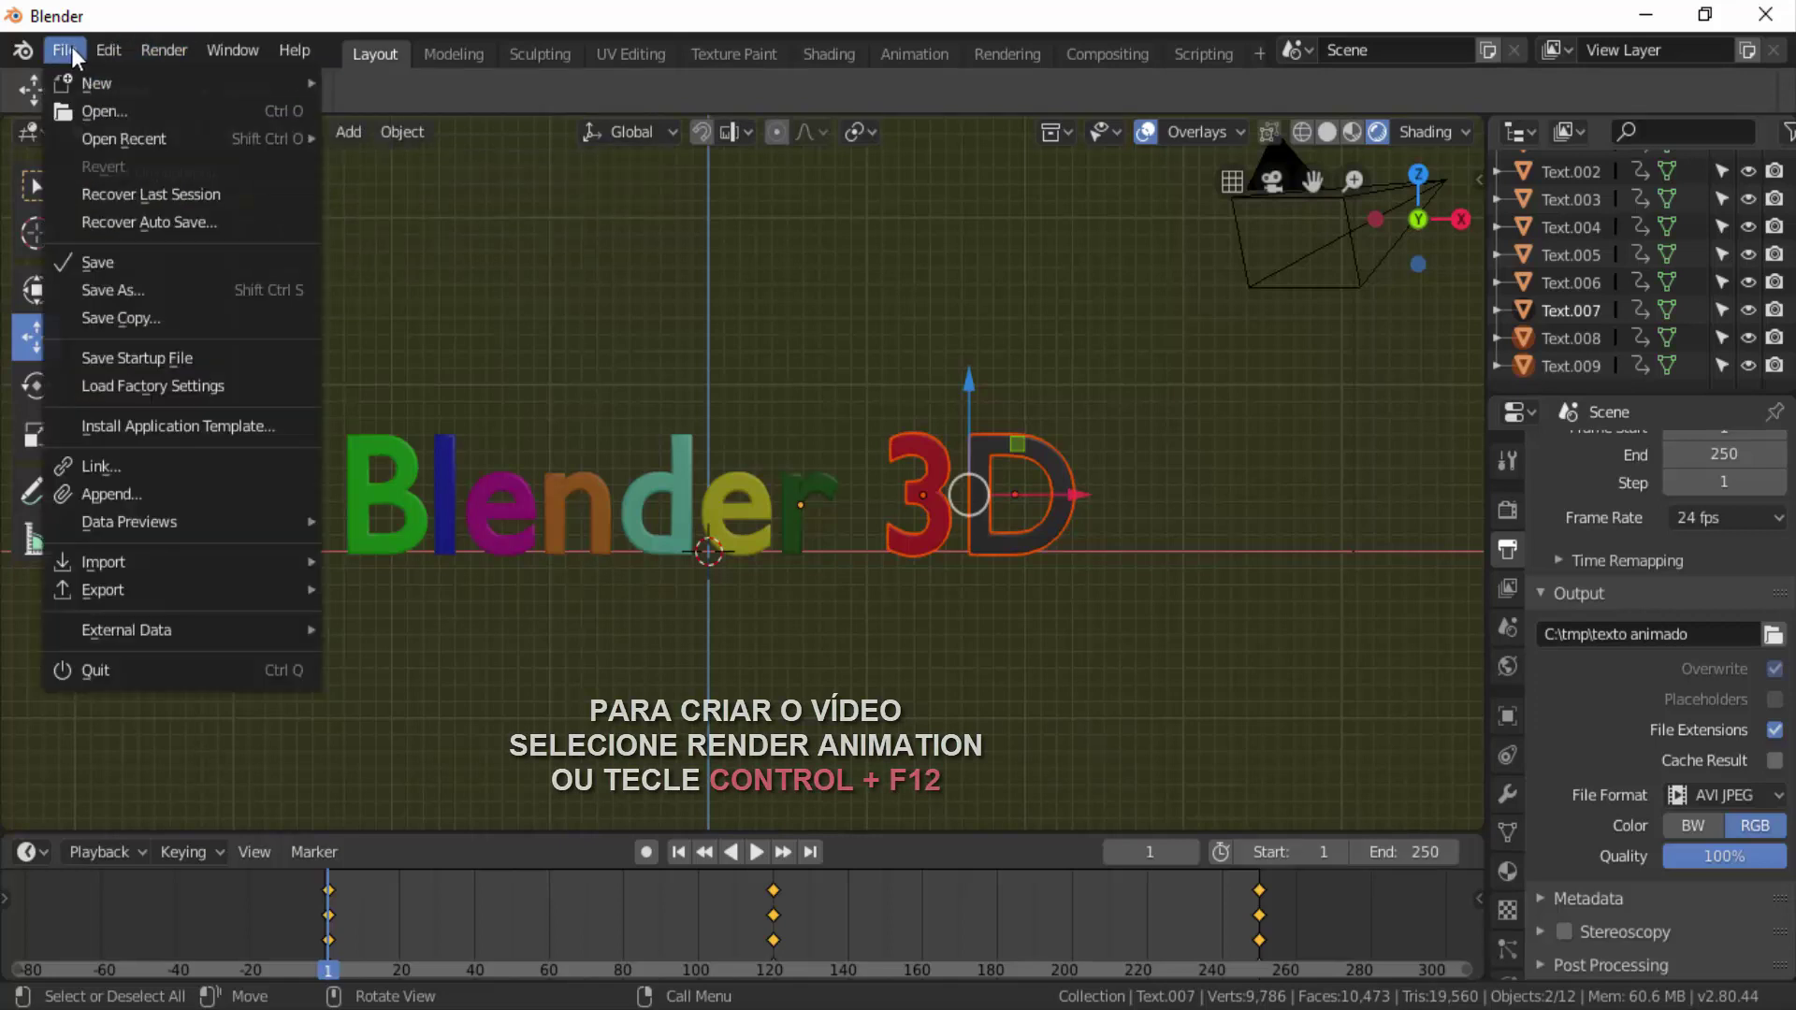
left_click(99, 262)
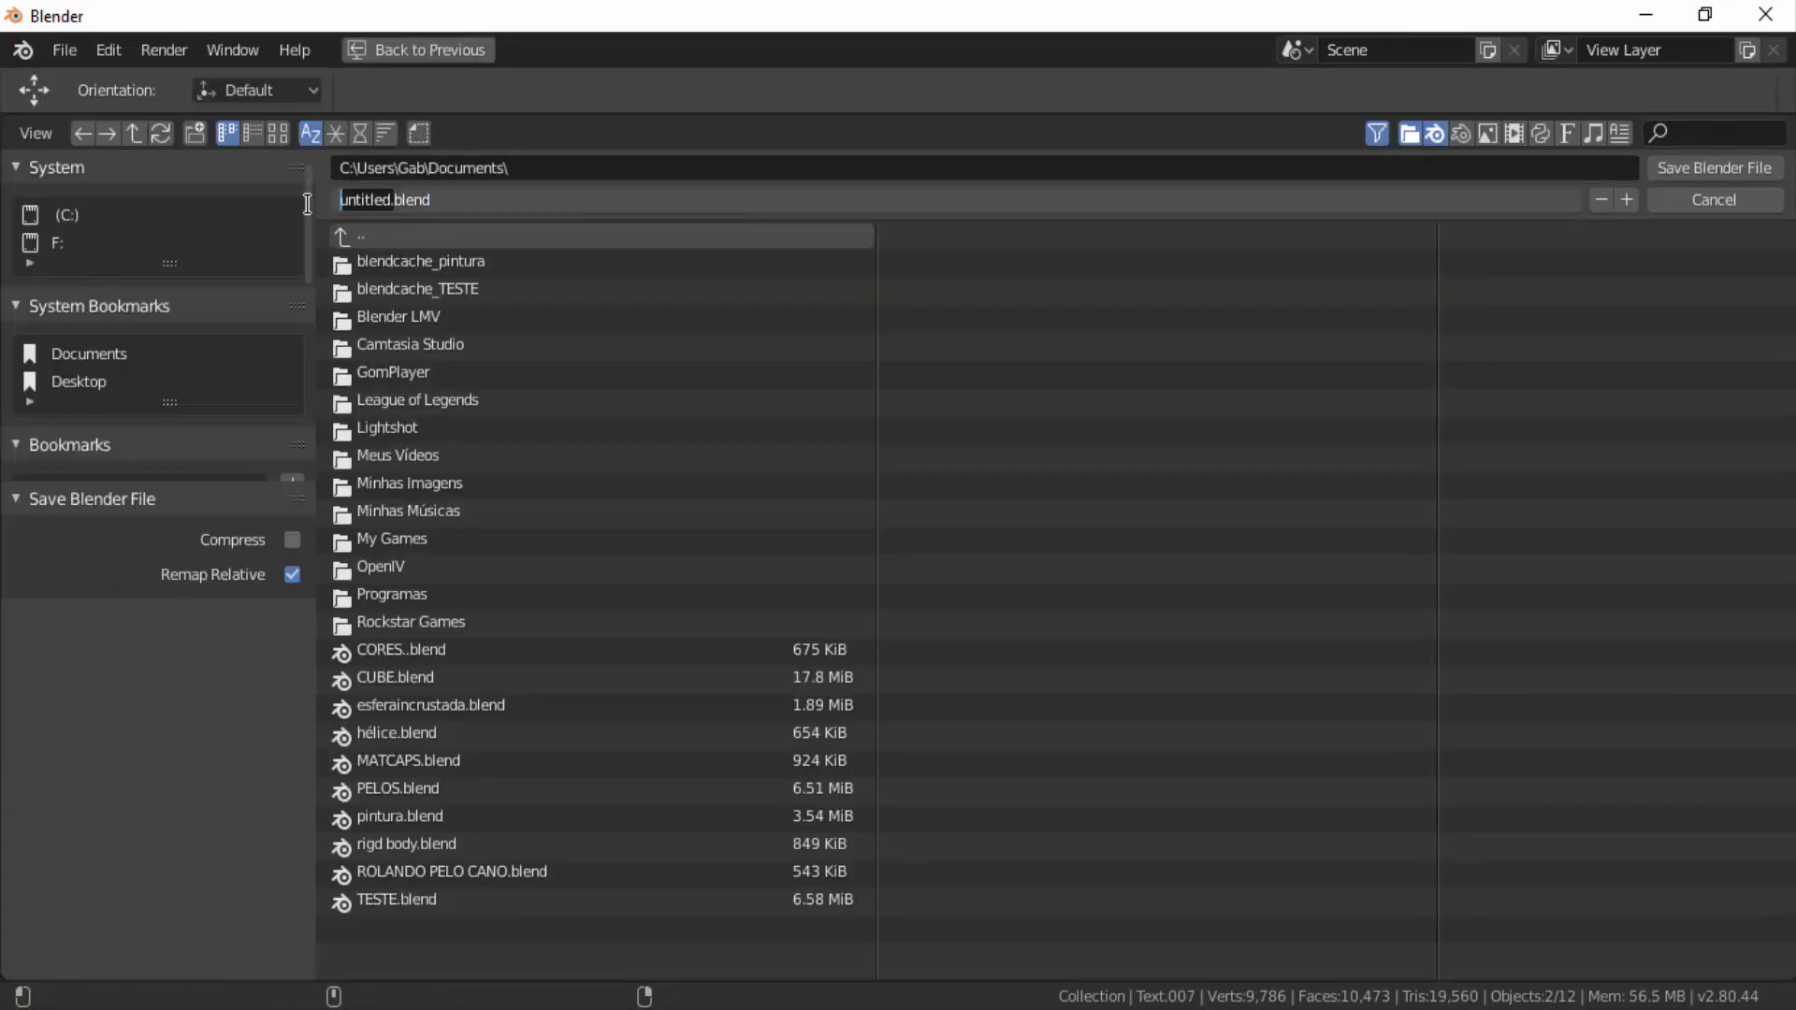
type("texto")
key("Return")
key("Return")
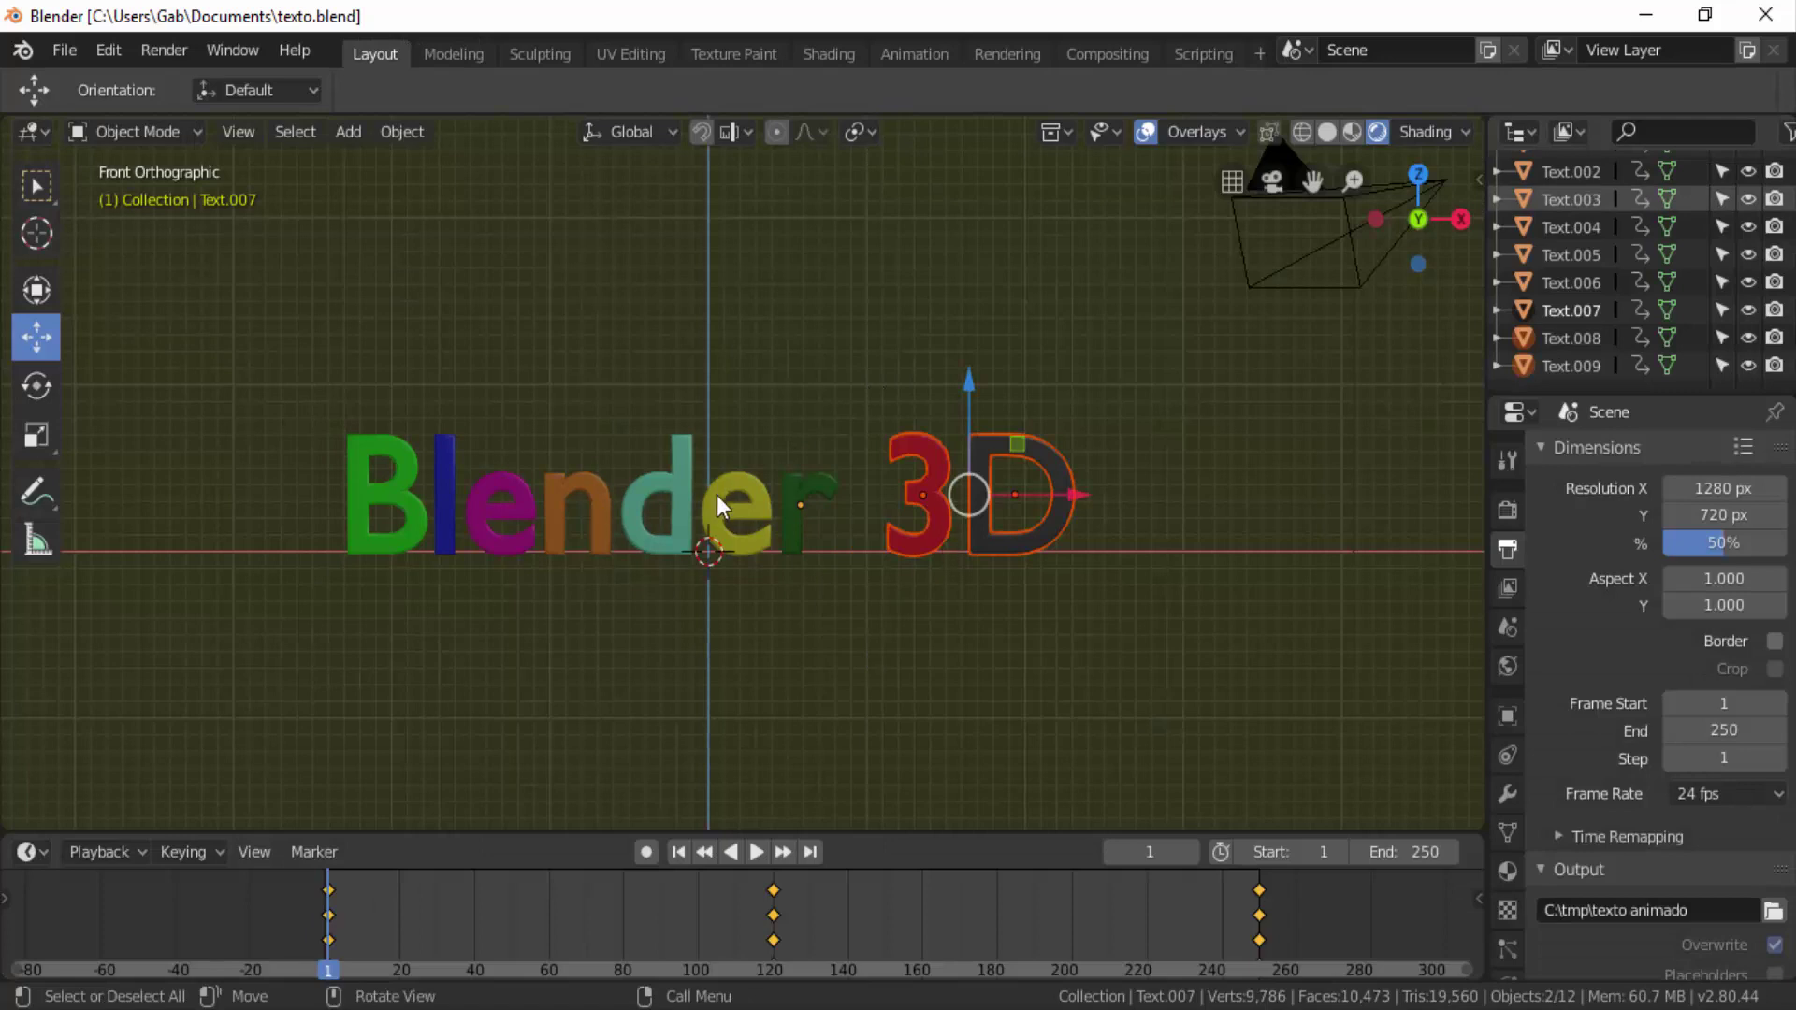
Render the full 250-frame animation, then close the finished render window.
left_click(159, 52)
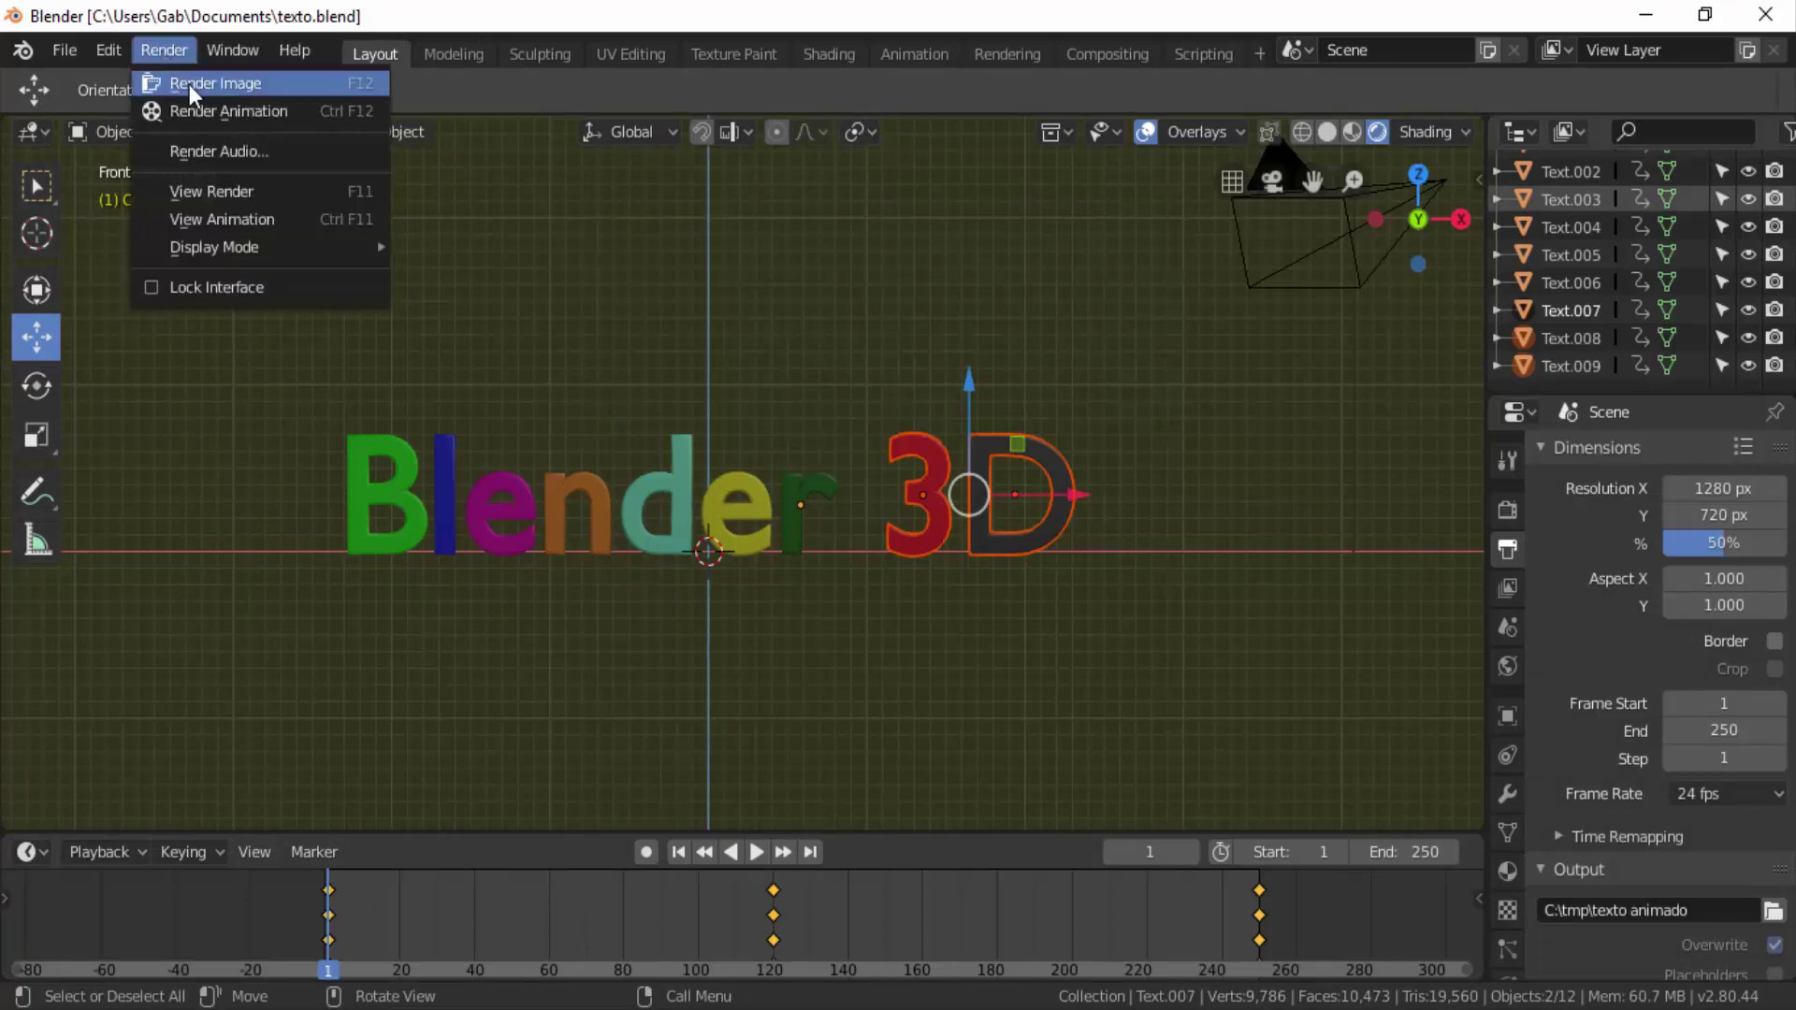
left_click(241, 110)
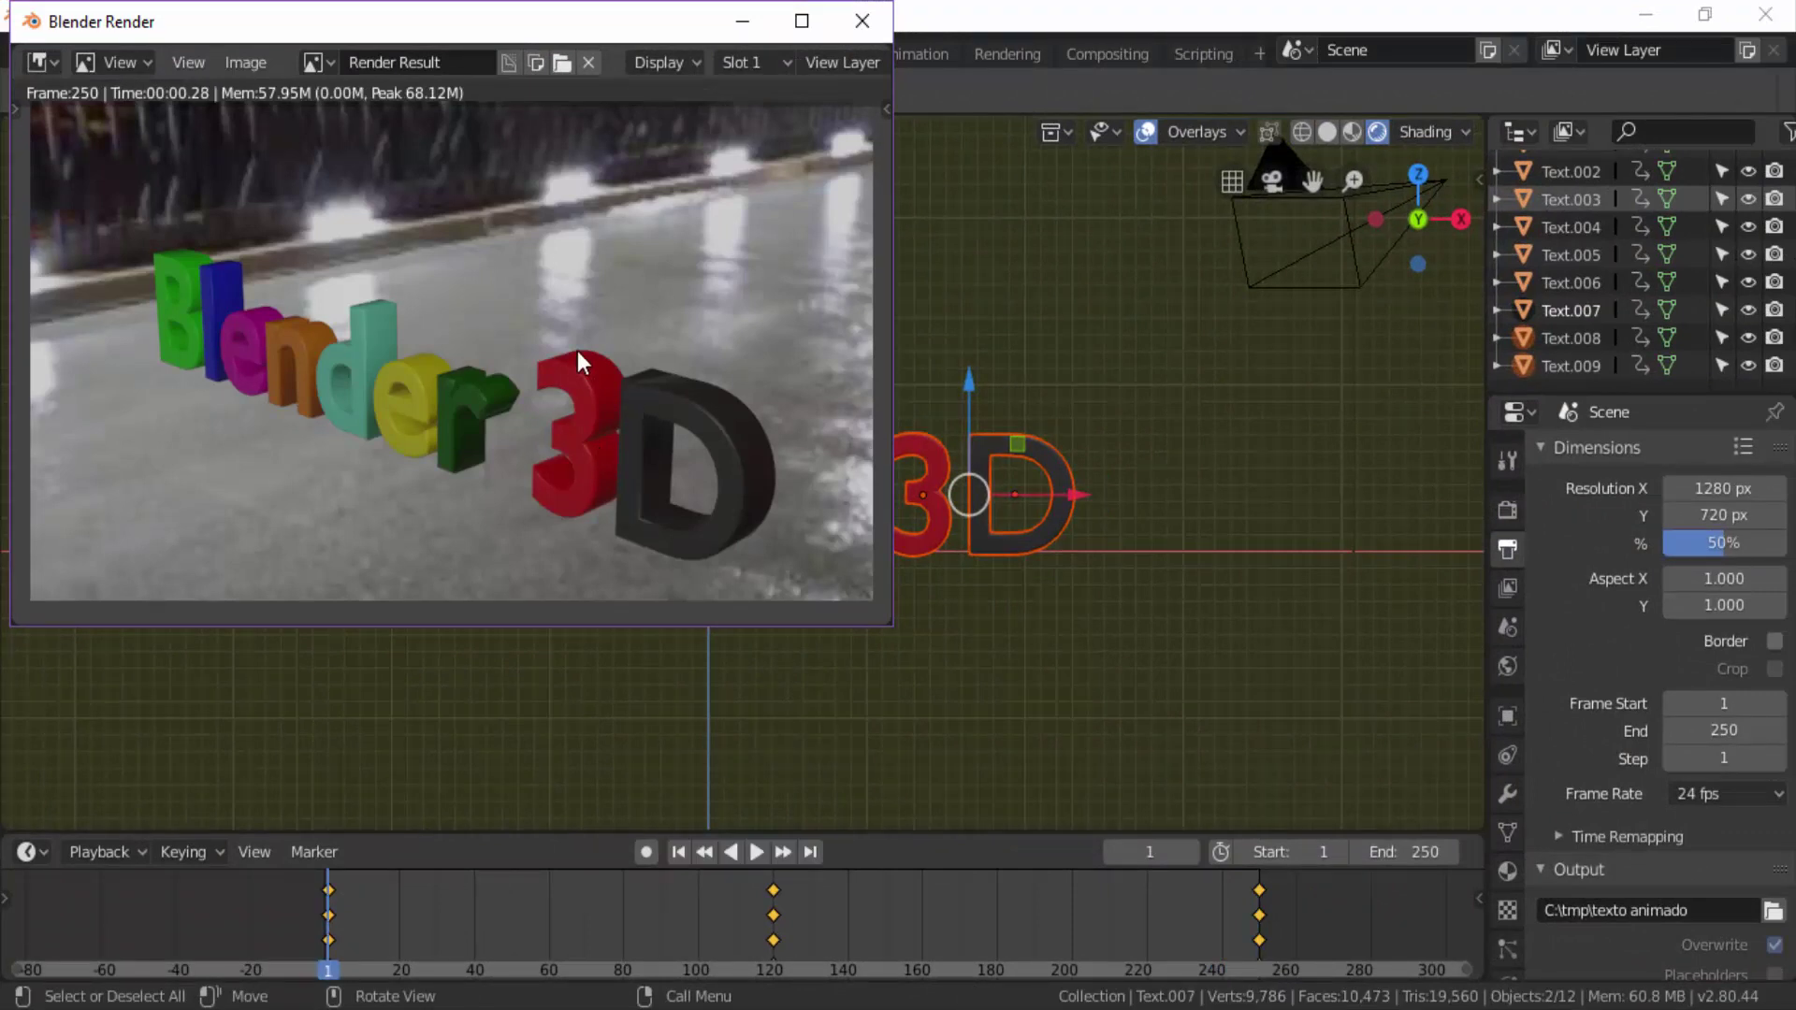
left_click(862, 23)
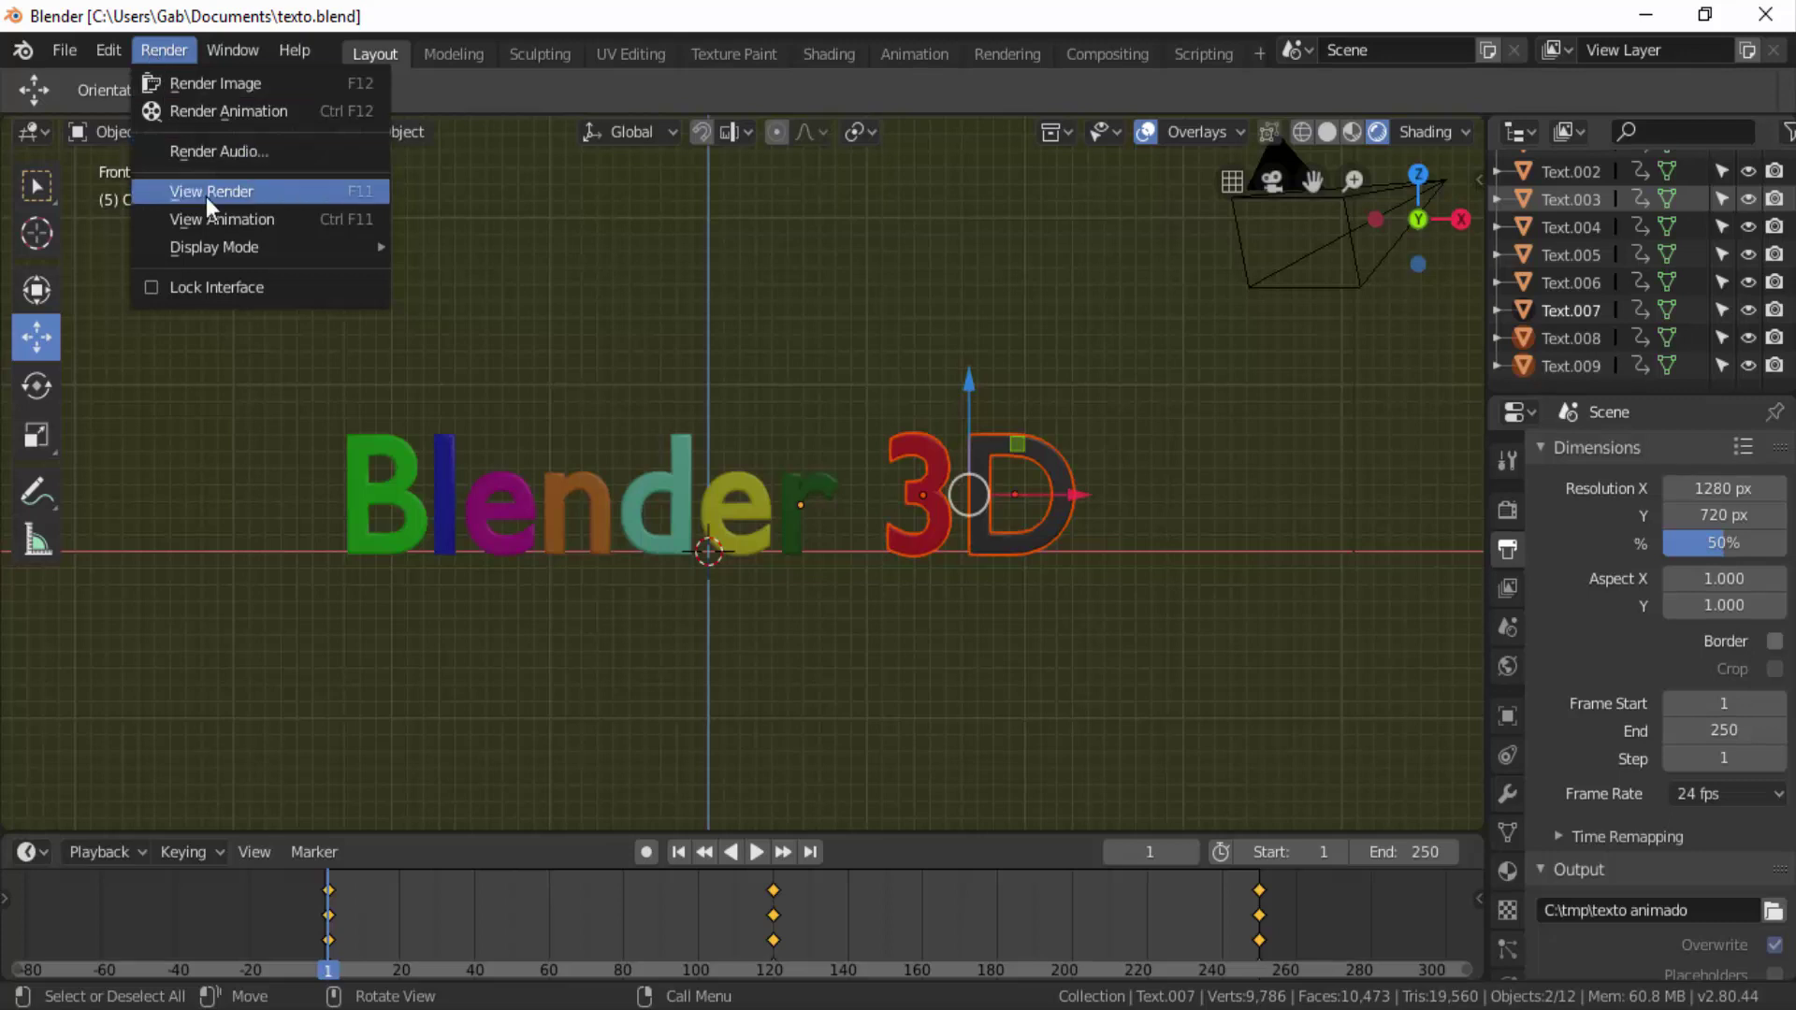
Play back texto animado0001-0250.avi with the player moved toward the screen centre.
left_click(257, 227)
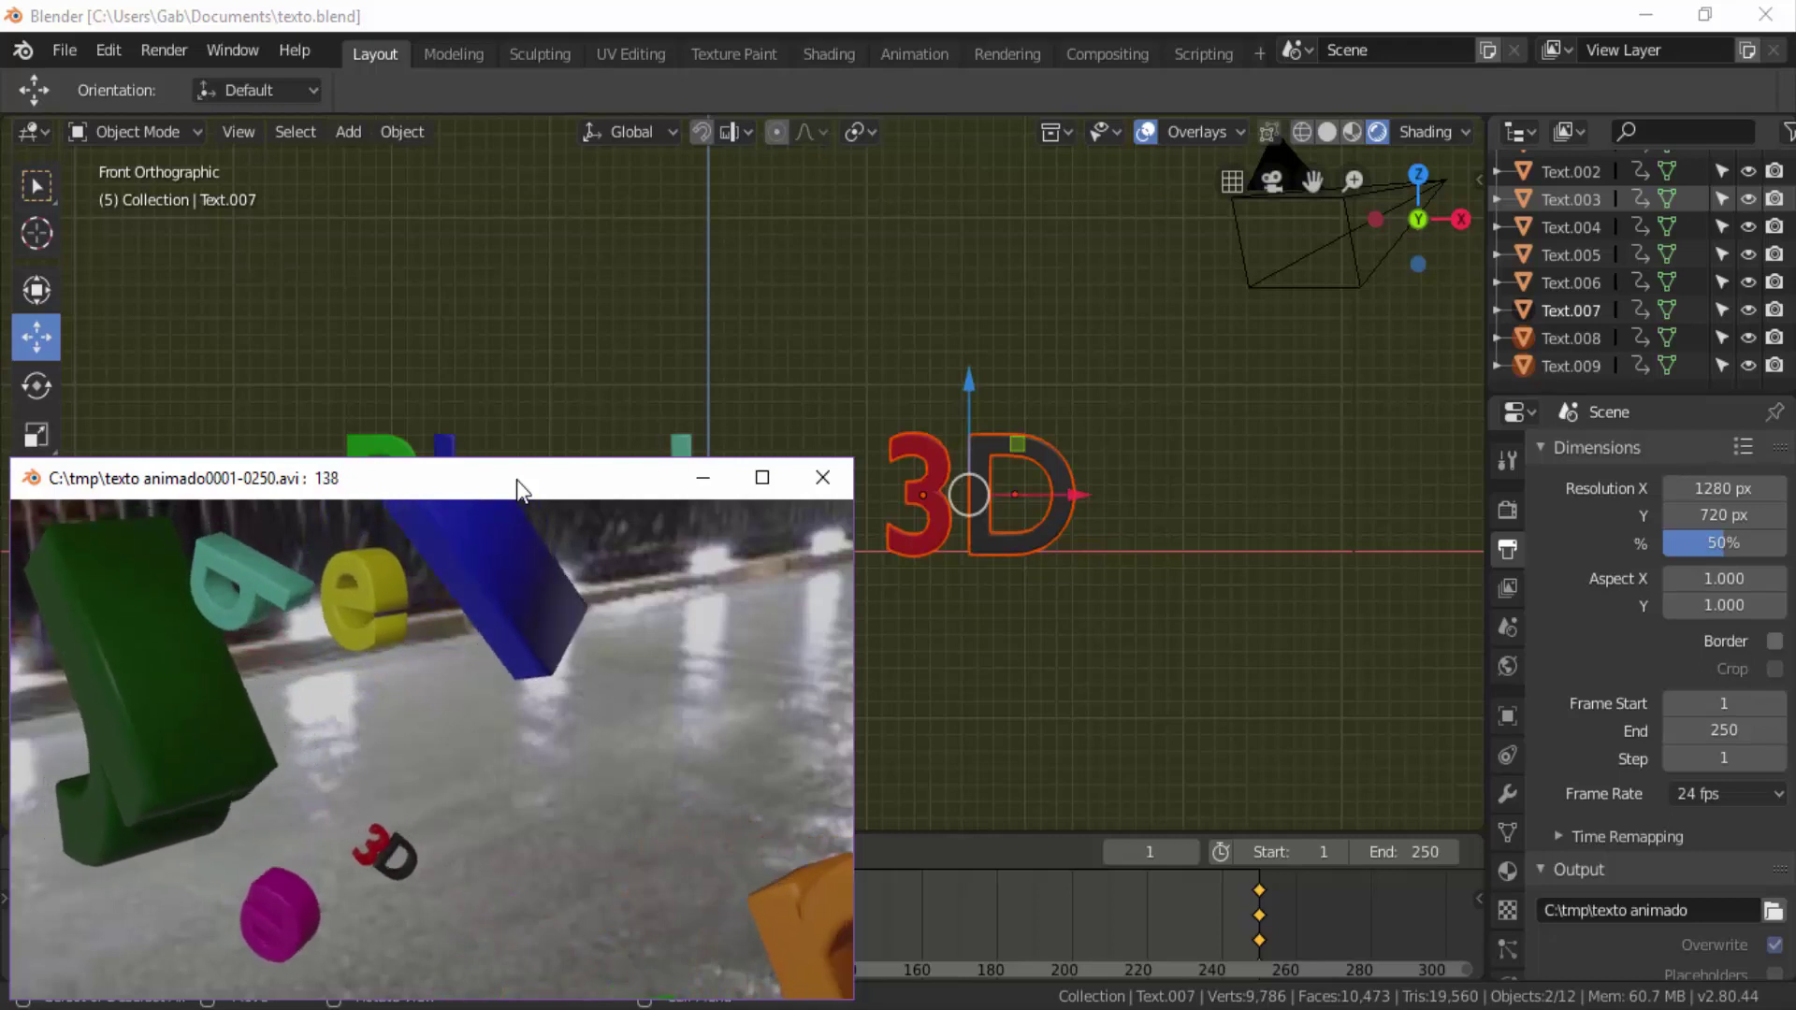
mouse_move(516, 480)
left_mouse_down()
mouse_move(623, 461)
mouse_move(876, 272)
left_mouse_up()
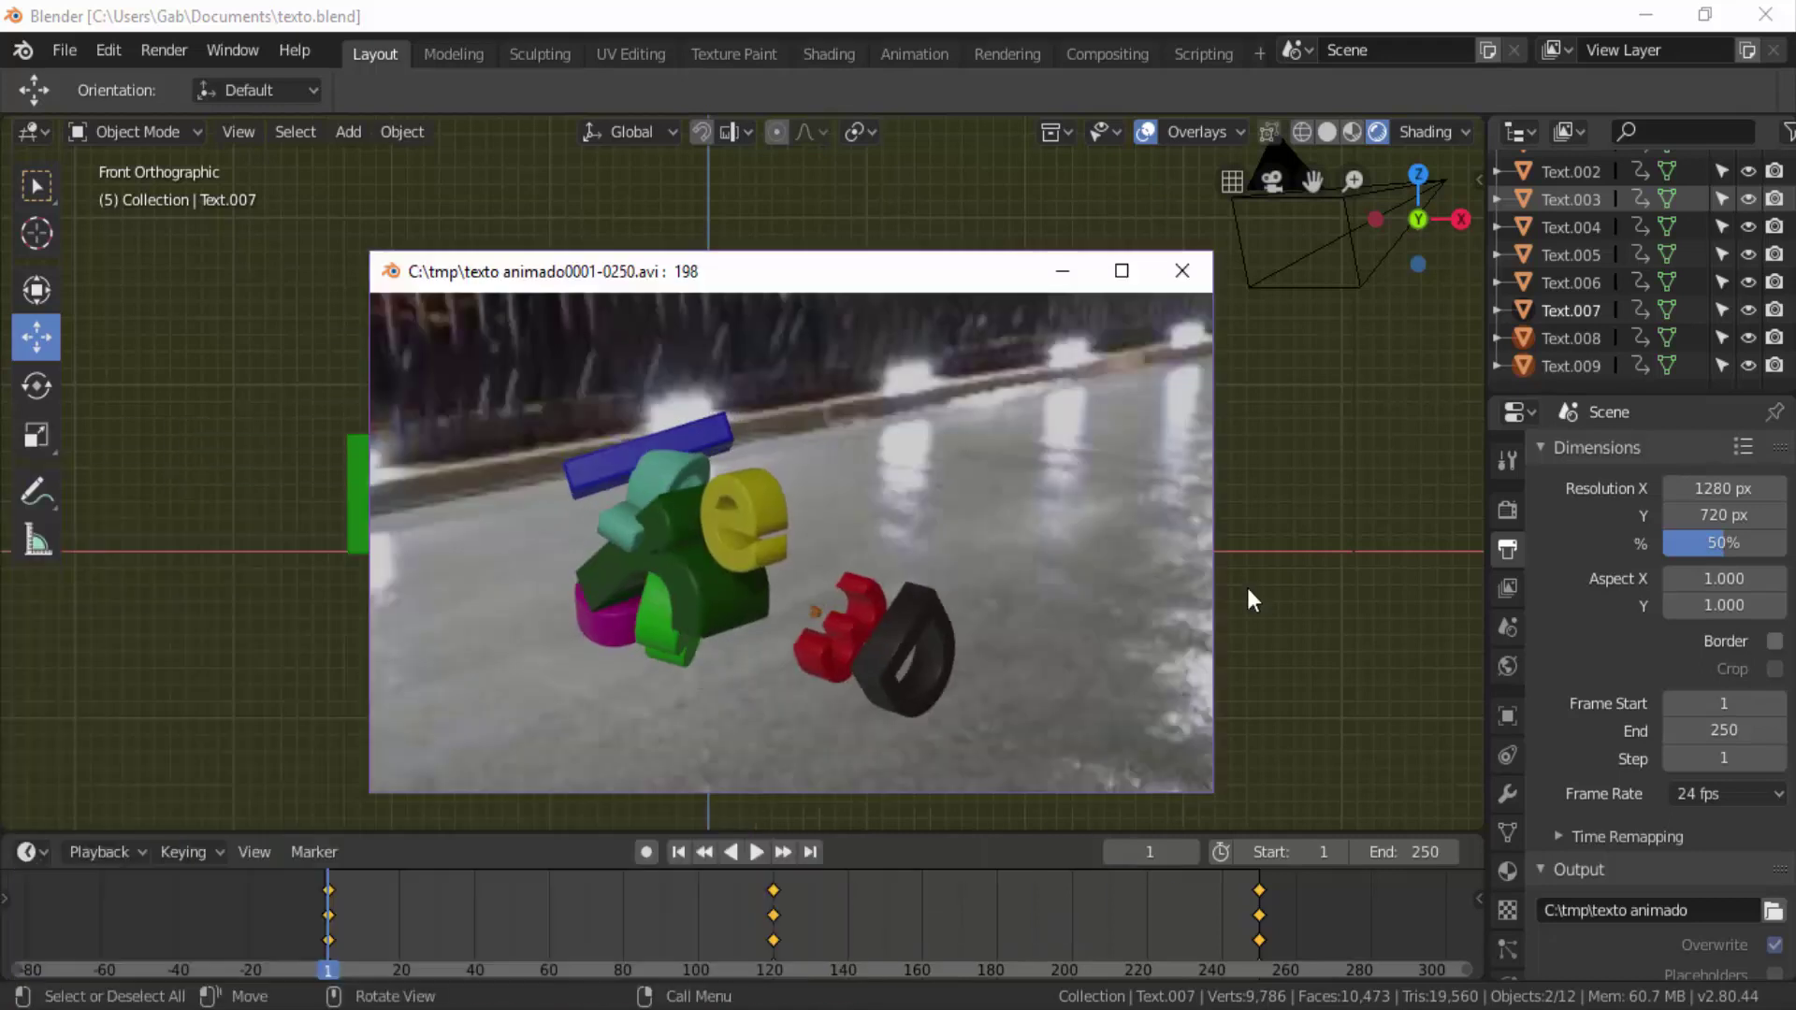